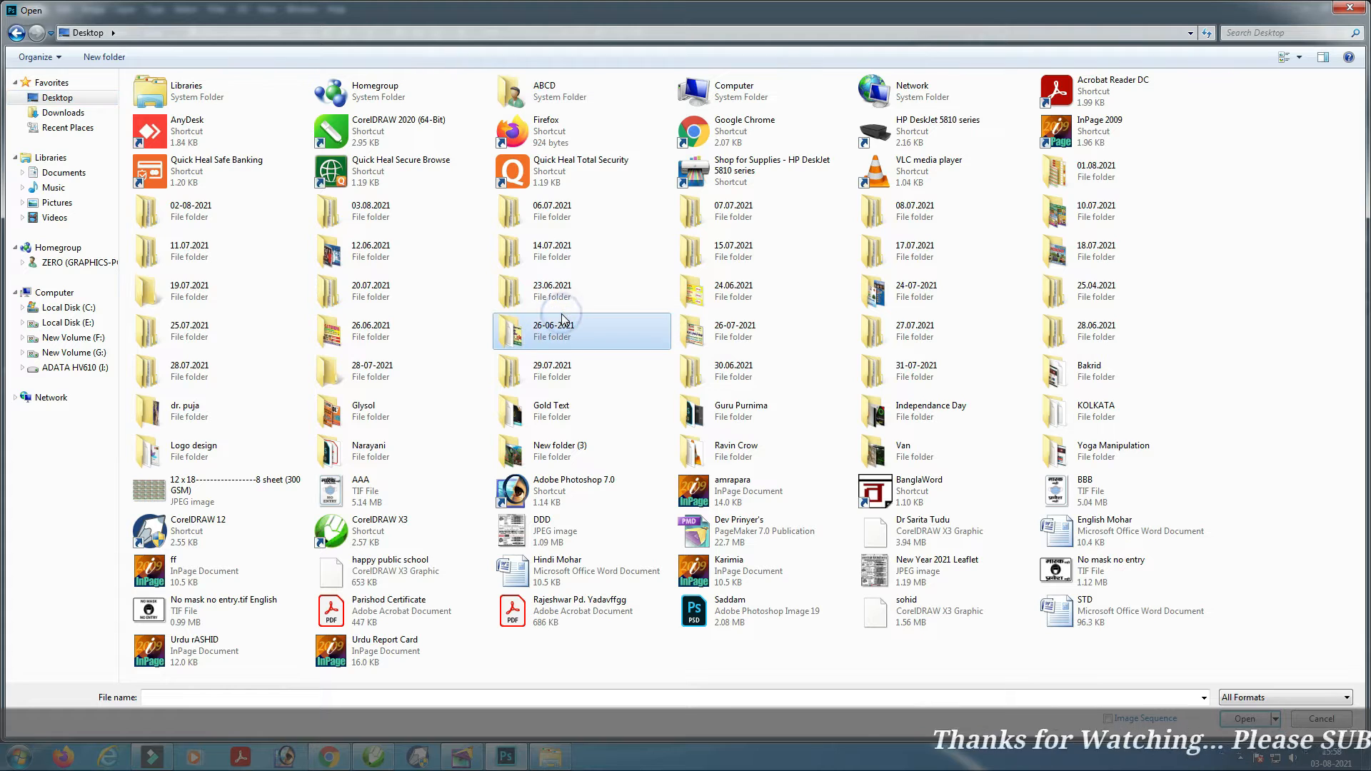
Open the desert rock photo with the teal sky from the Ravin Crow folder and move it into Untitled-1
double_click(731, 451)
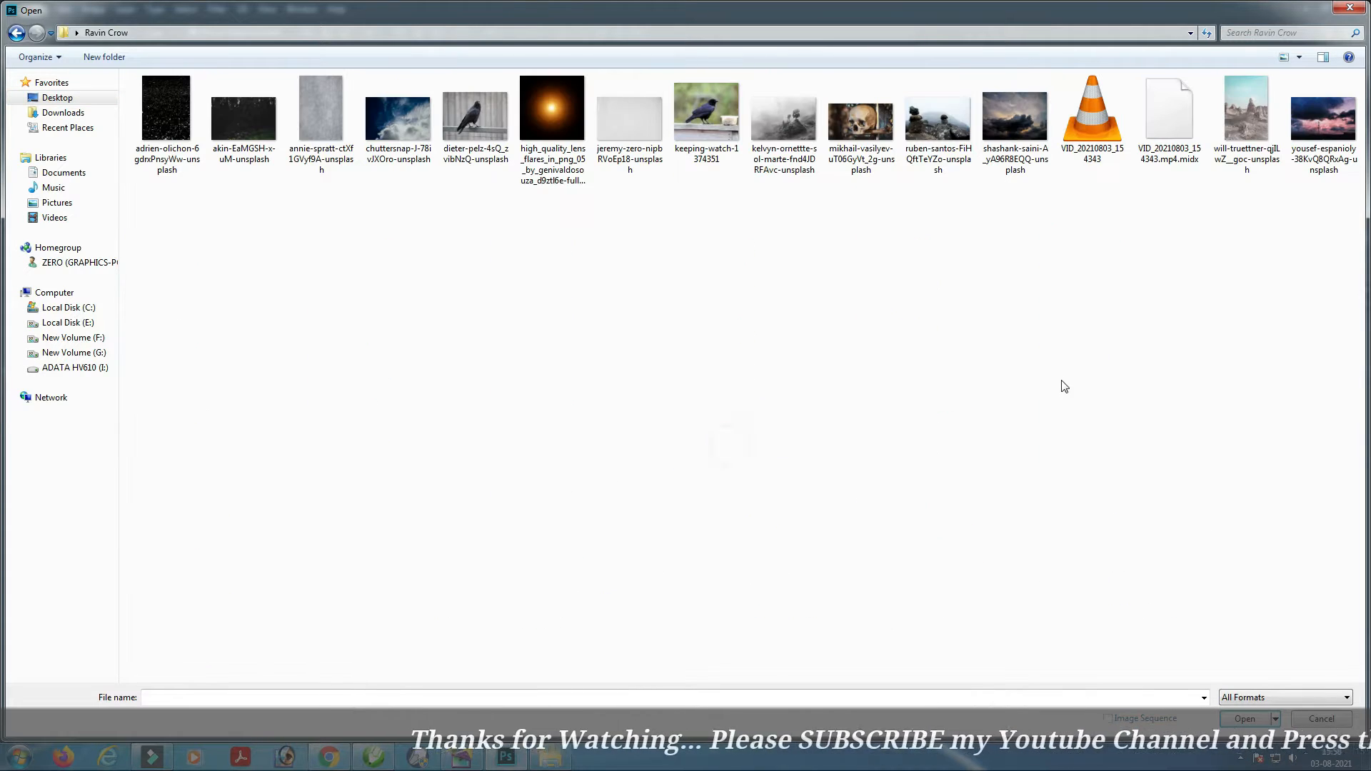
click(1250, 143)
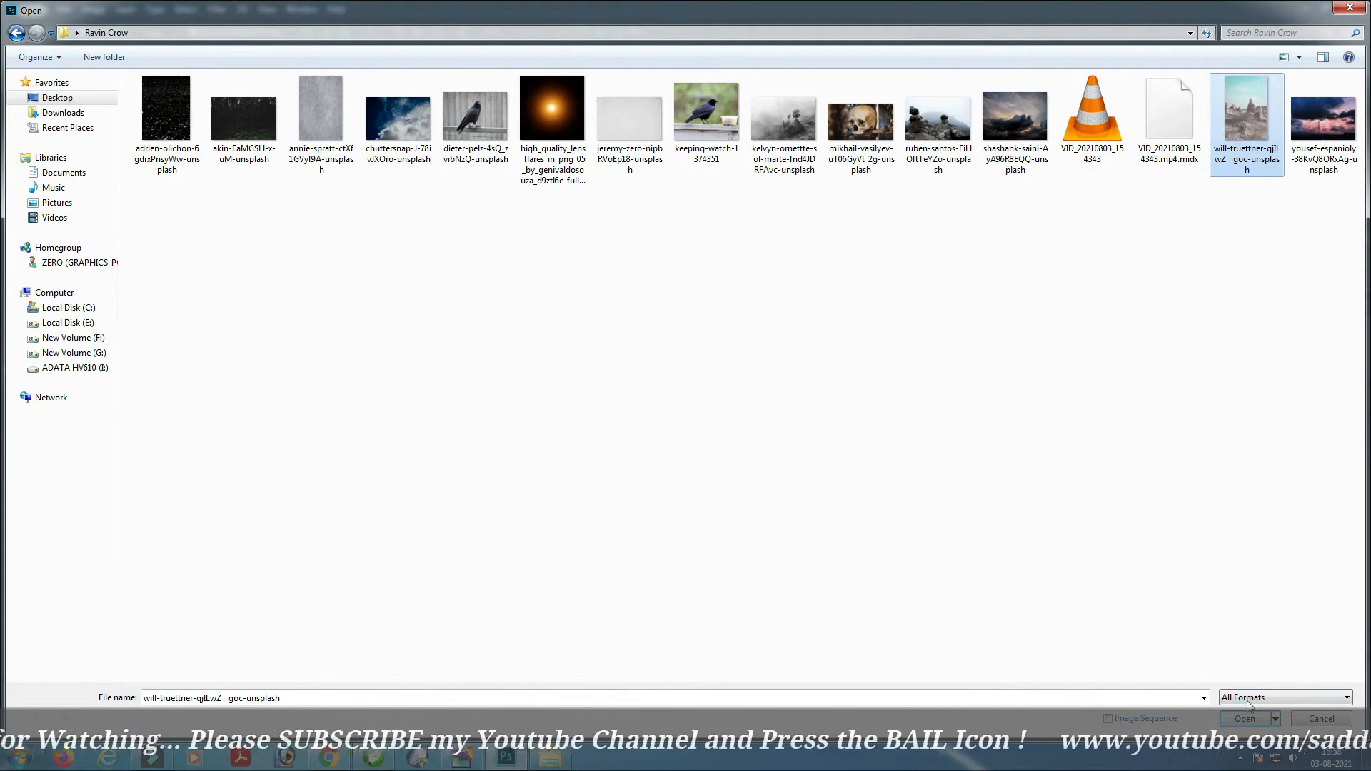
click(1245, 719)
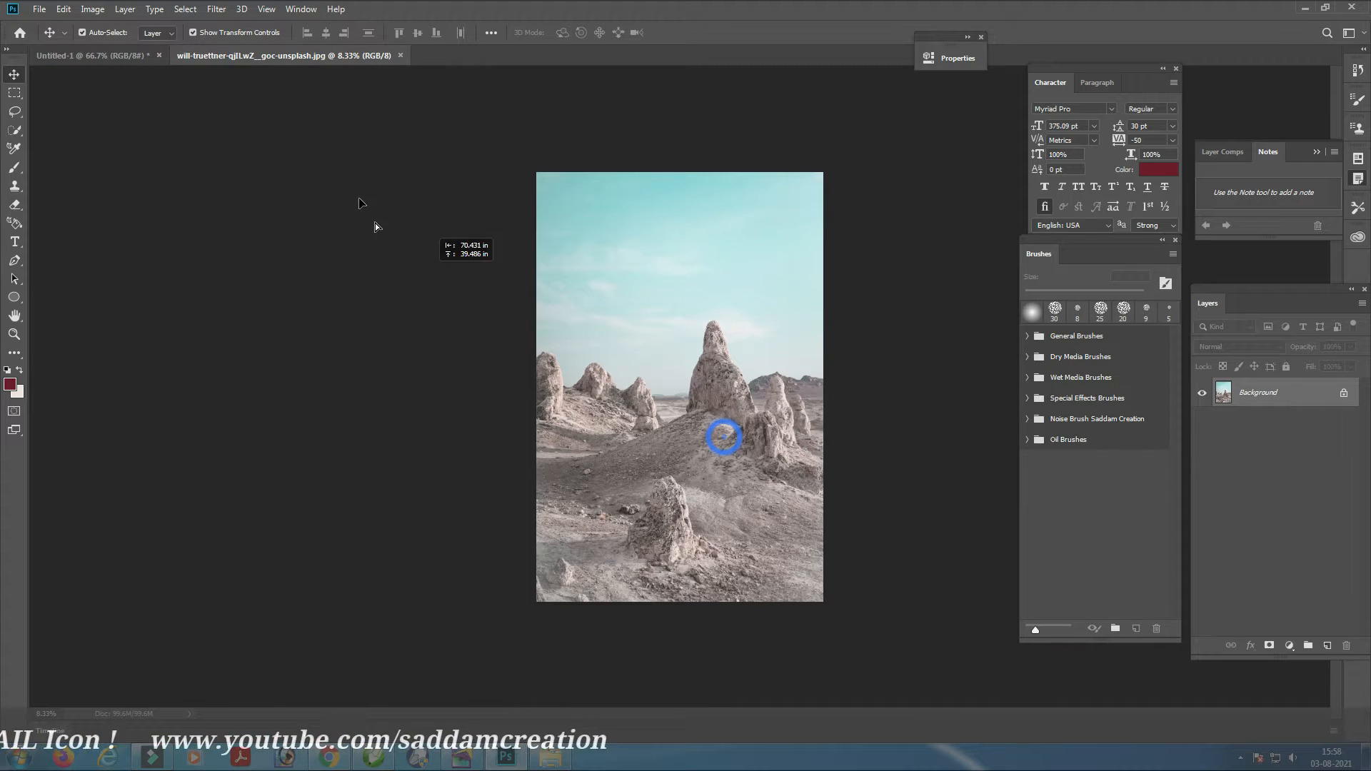
drag(376, 226, 664, 355)
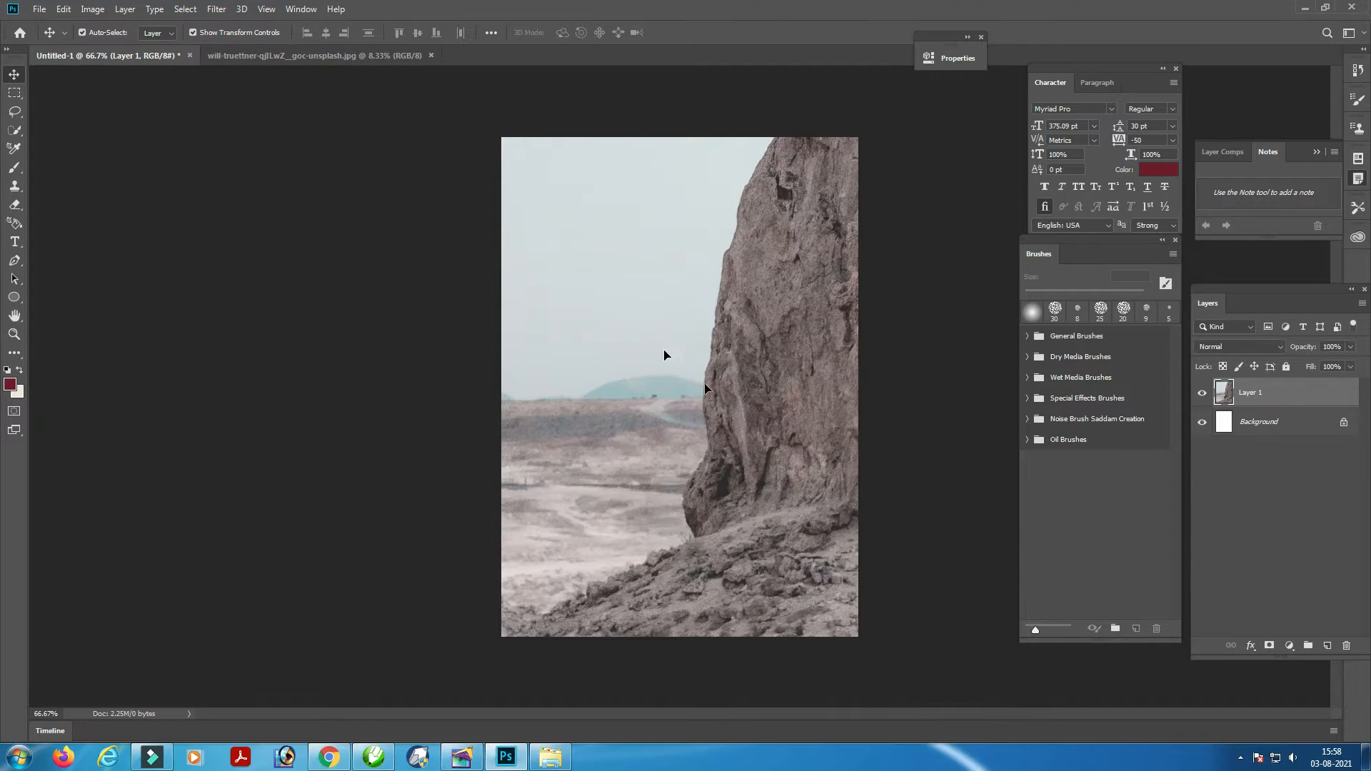
drag(778, 361, 710, 377)
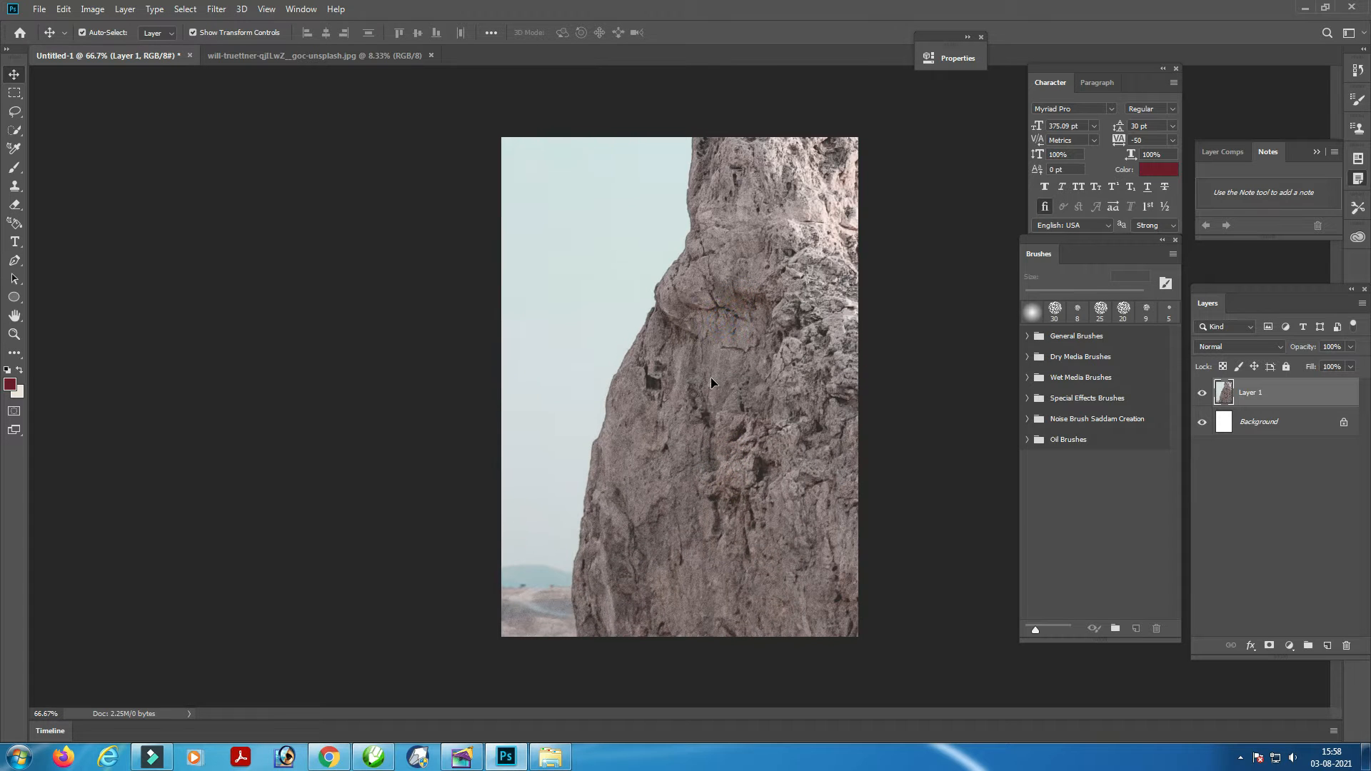
Scale the desert rock layer down to about 15.6% and position it to cover the whole canvas
key(ctrl+minus)
key(ctrl+minus)
key(ctrl+minus)
key(ctrl+minus)
key(ctrl+minus)
key(ctrl+minus)
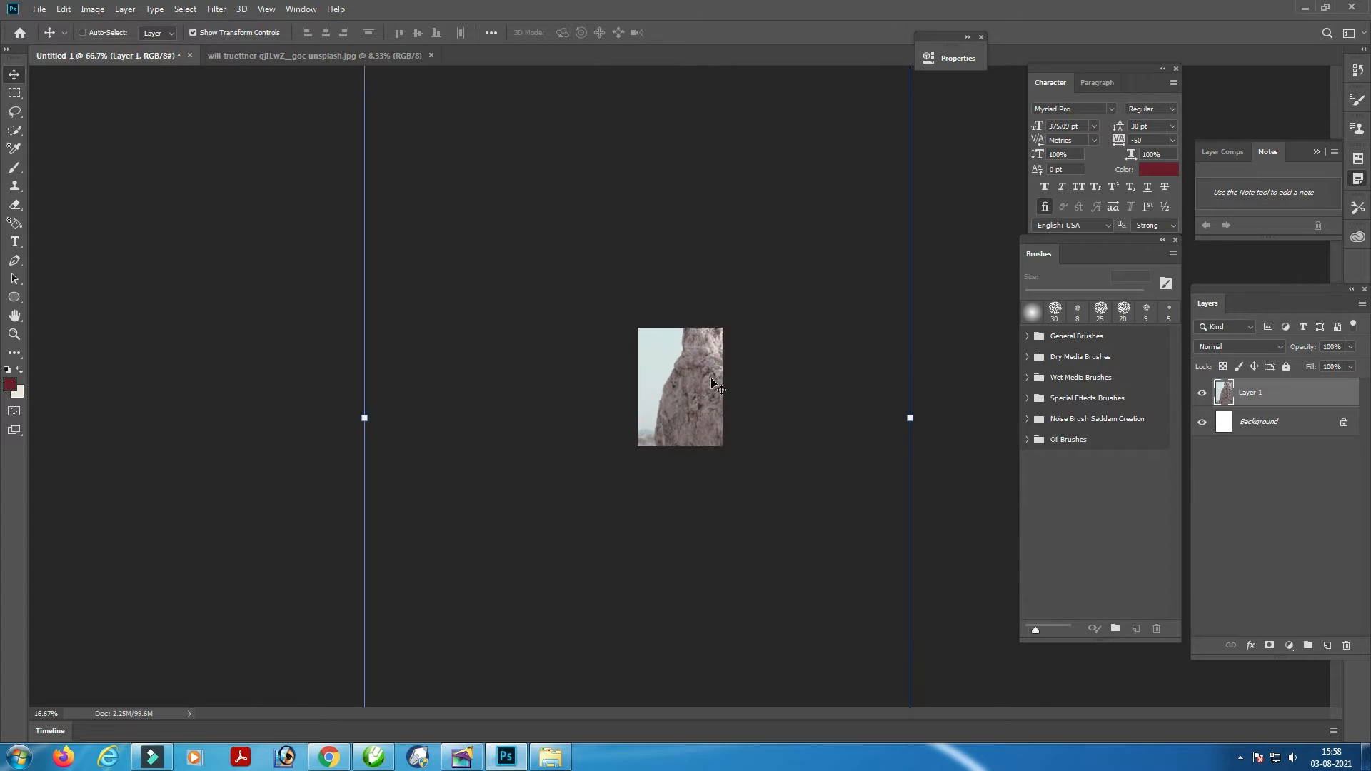
key(ctrl+minus)
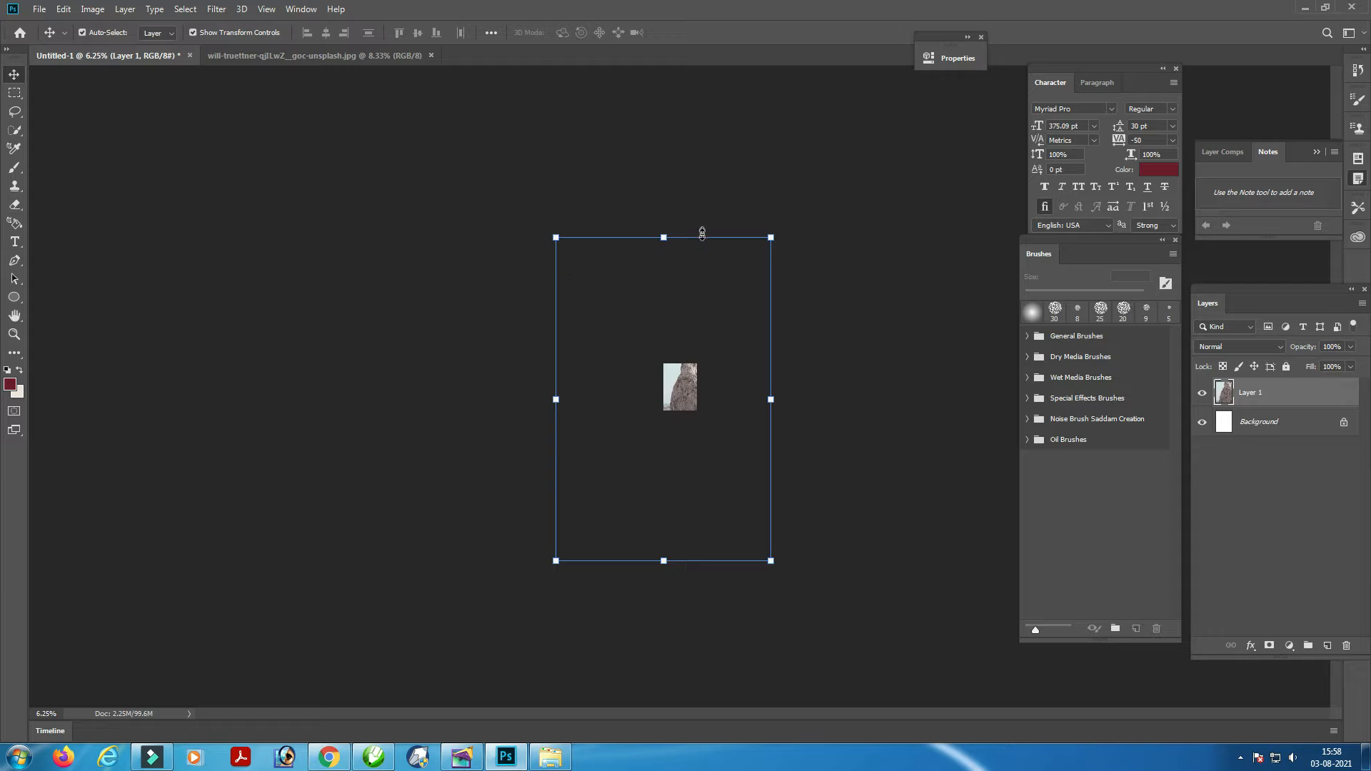
drag(703, 237, 696, 378)
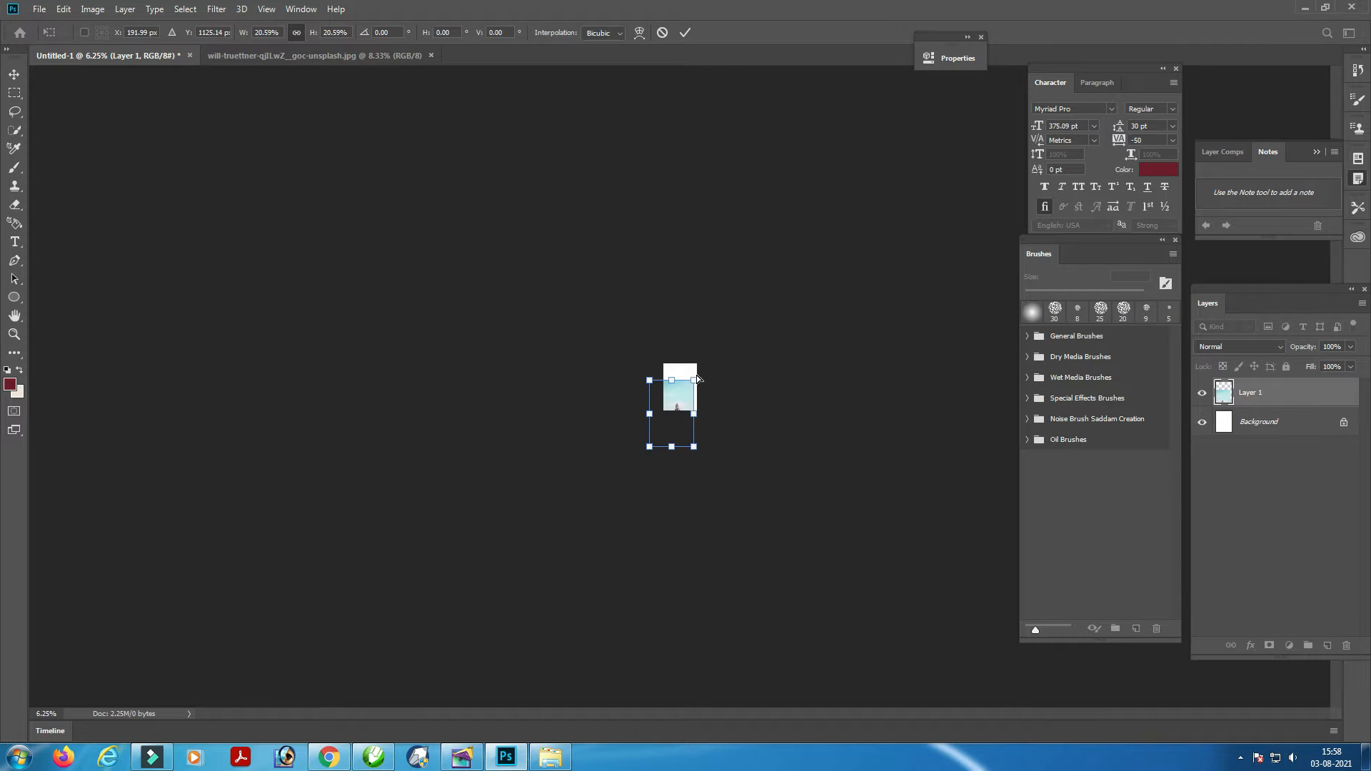
scroll(698, 379, up, 5)
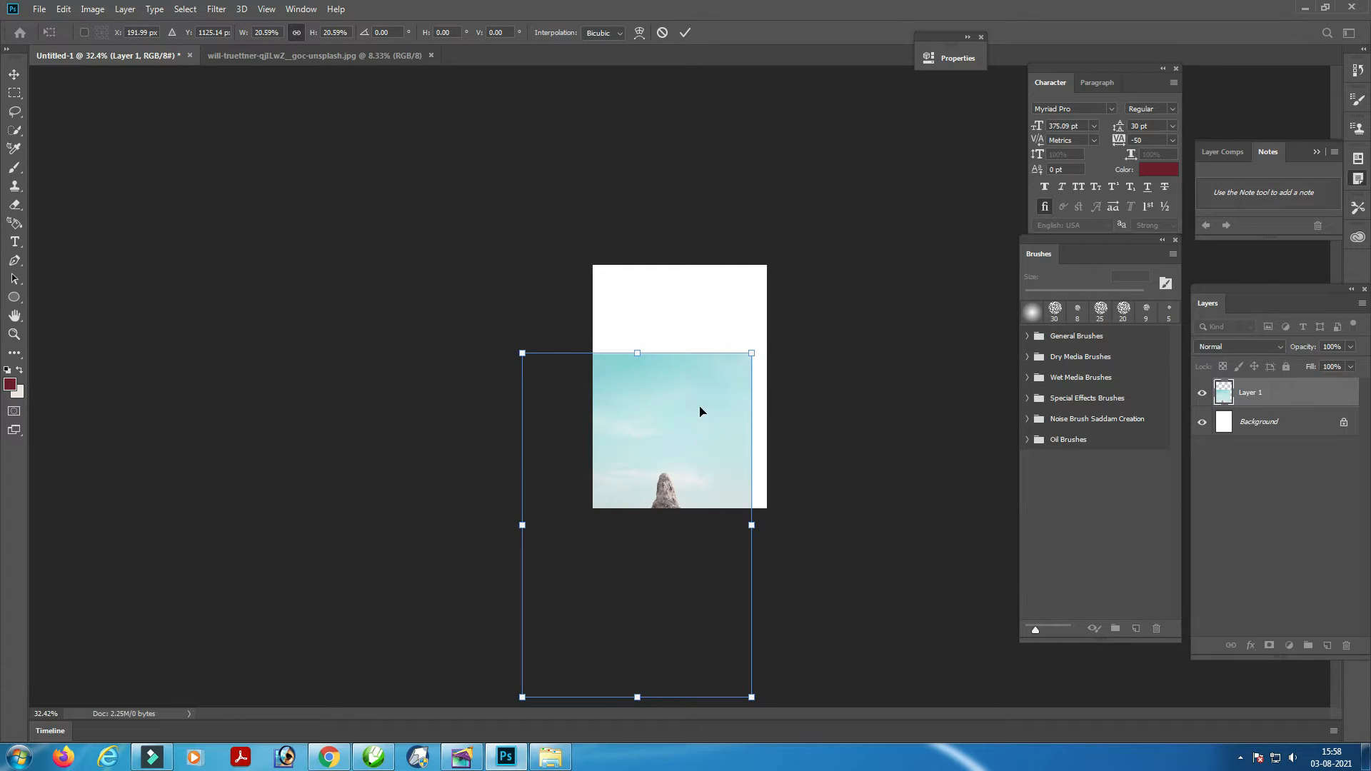
drag(699, 411, 754, 273)
drag(733, 214, 731, 298)
drag(708, 388, 696, 355)
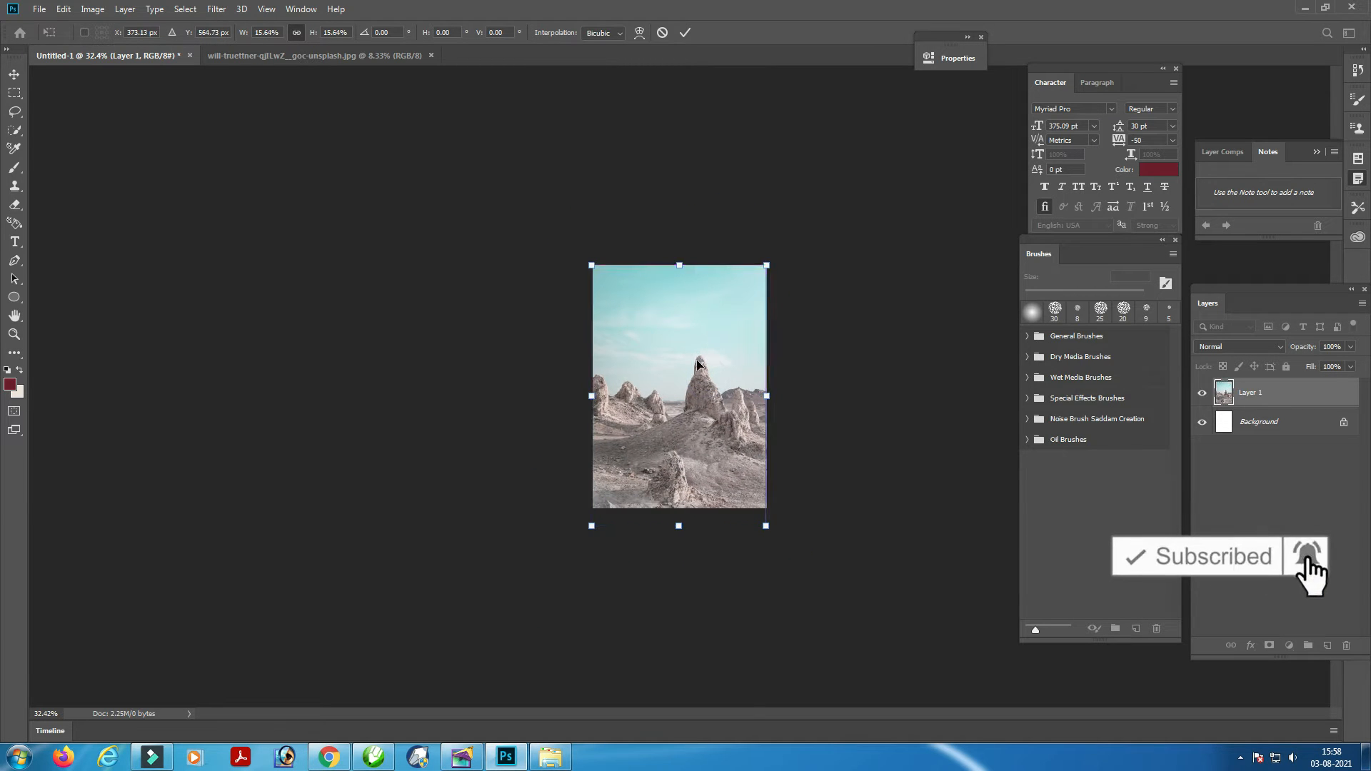
key(Return)
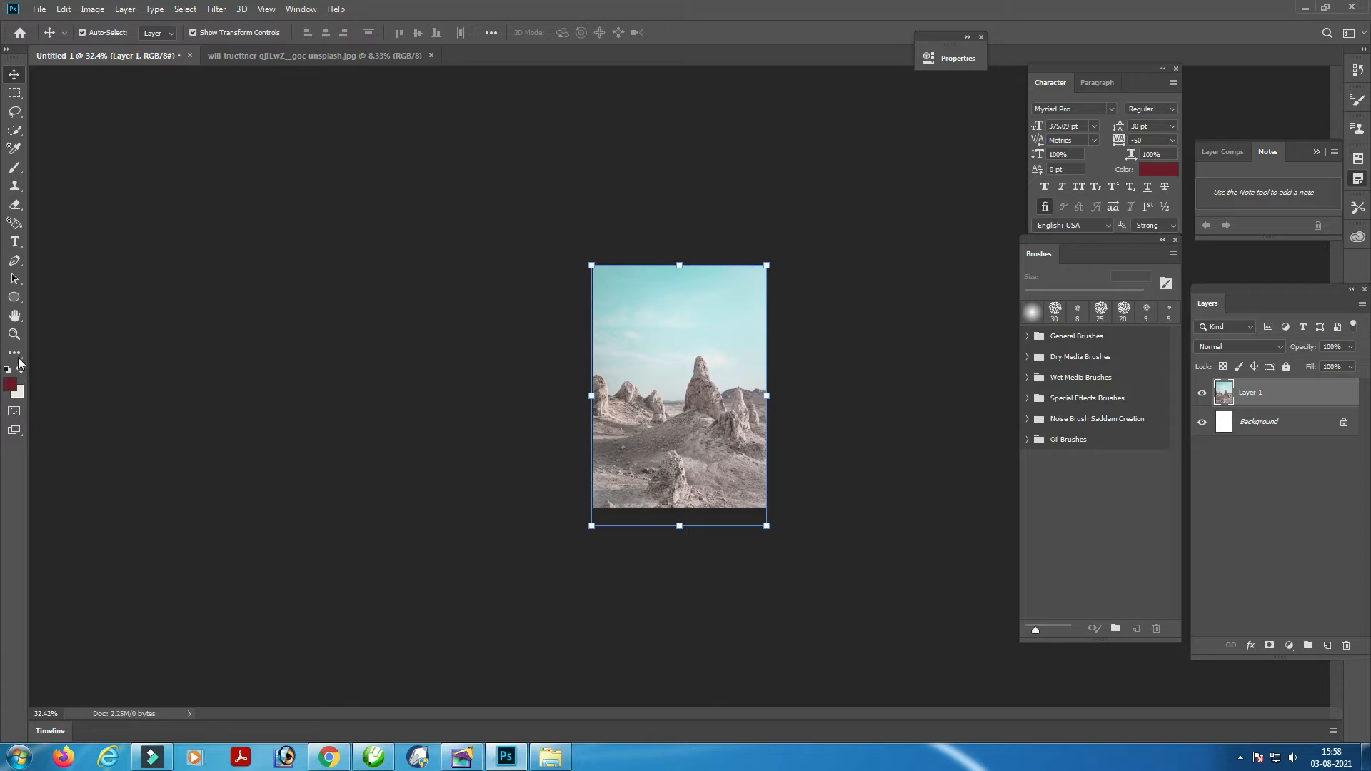
Remove the foreground rock near the bottom of the landscape with the Spot Healing Brush
click(16, 353)
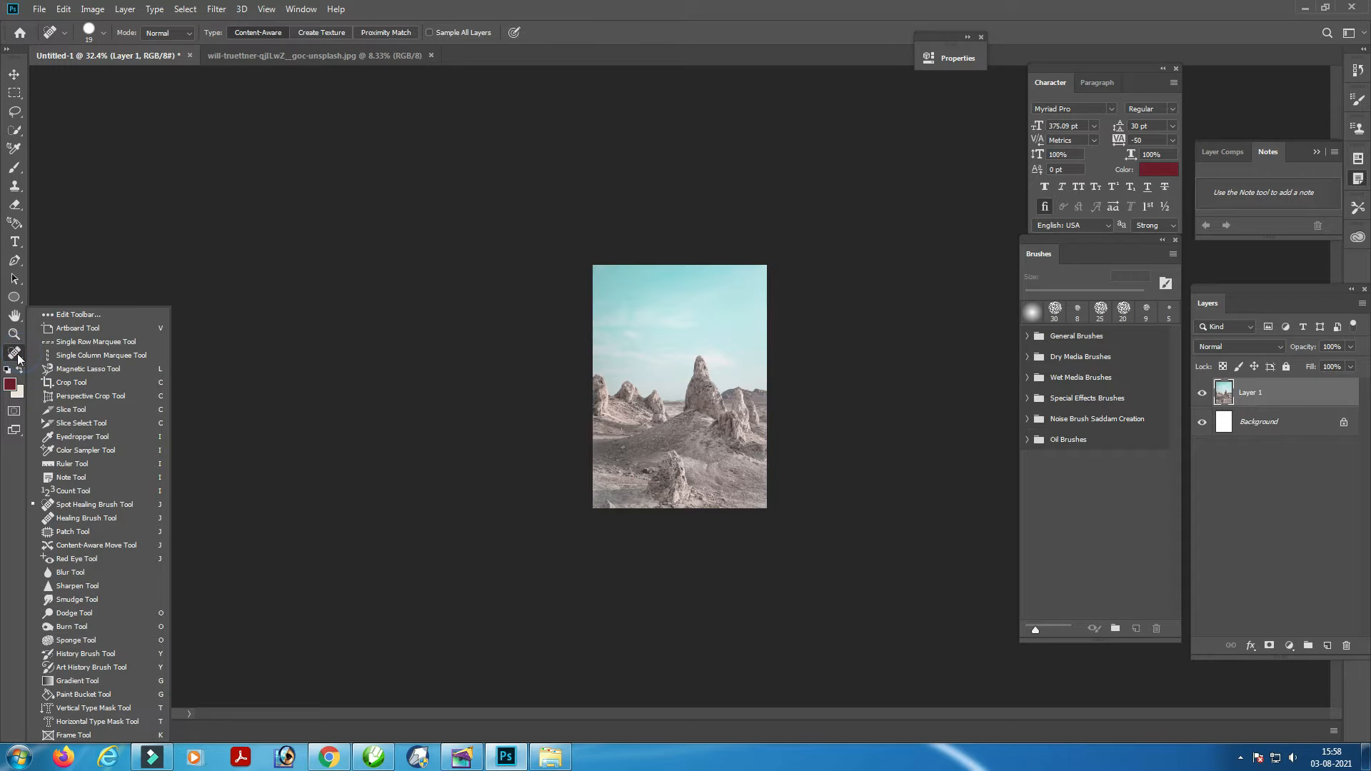
click(78, 506)
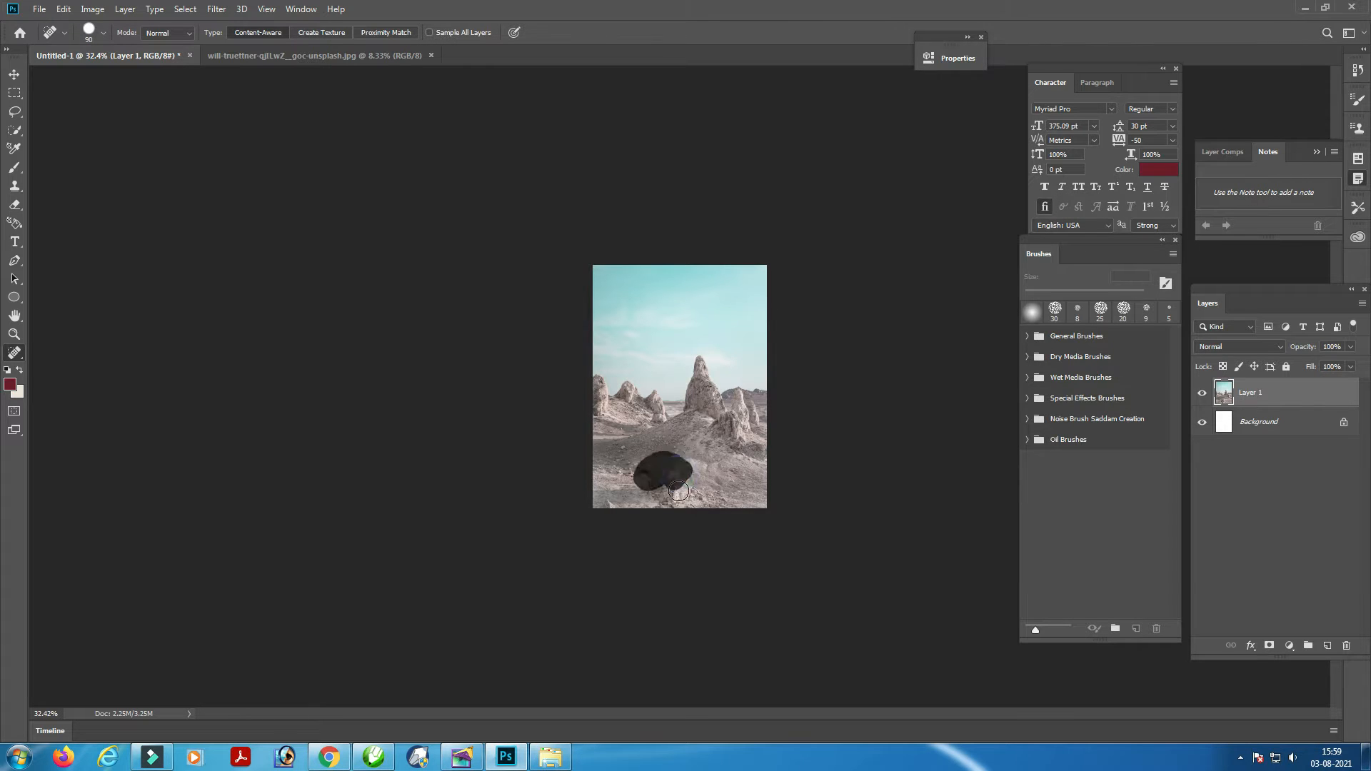
click(14, 74)
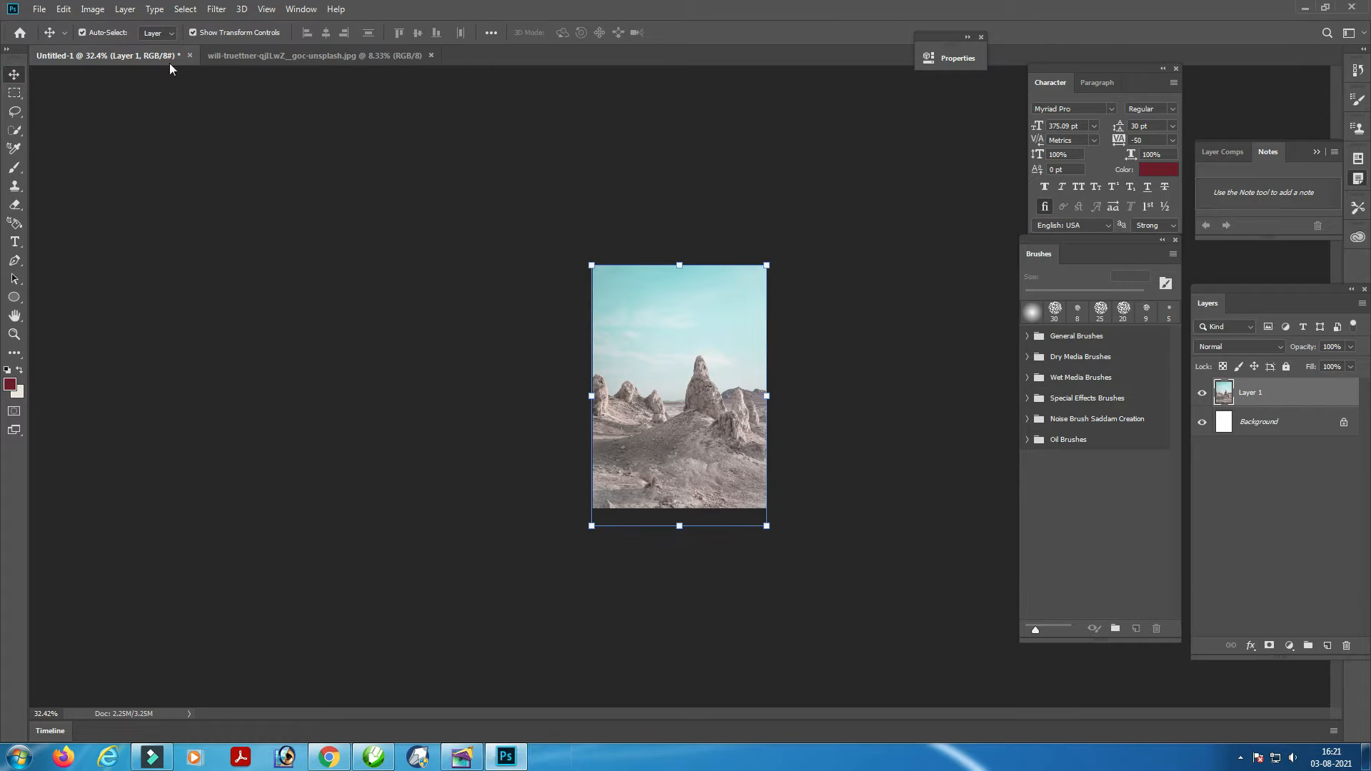
Desaturate the desert rock landscape on Layer 1
click(93, 9)
mouse_move(107, 43)
click(286, 320)
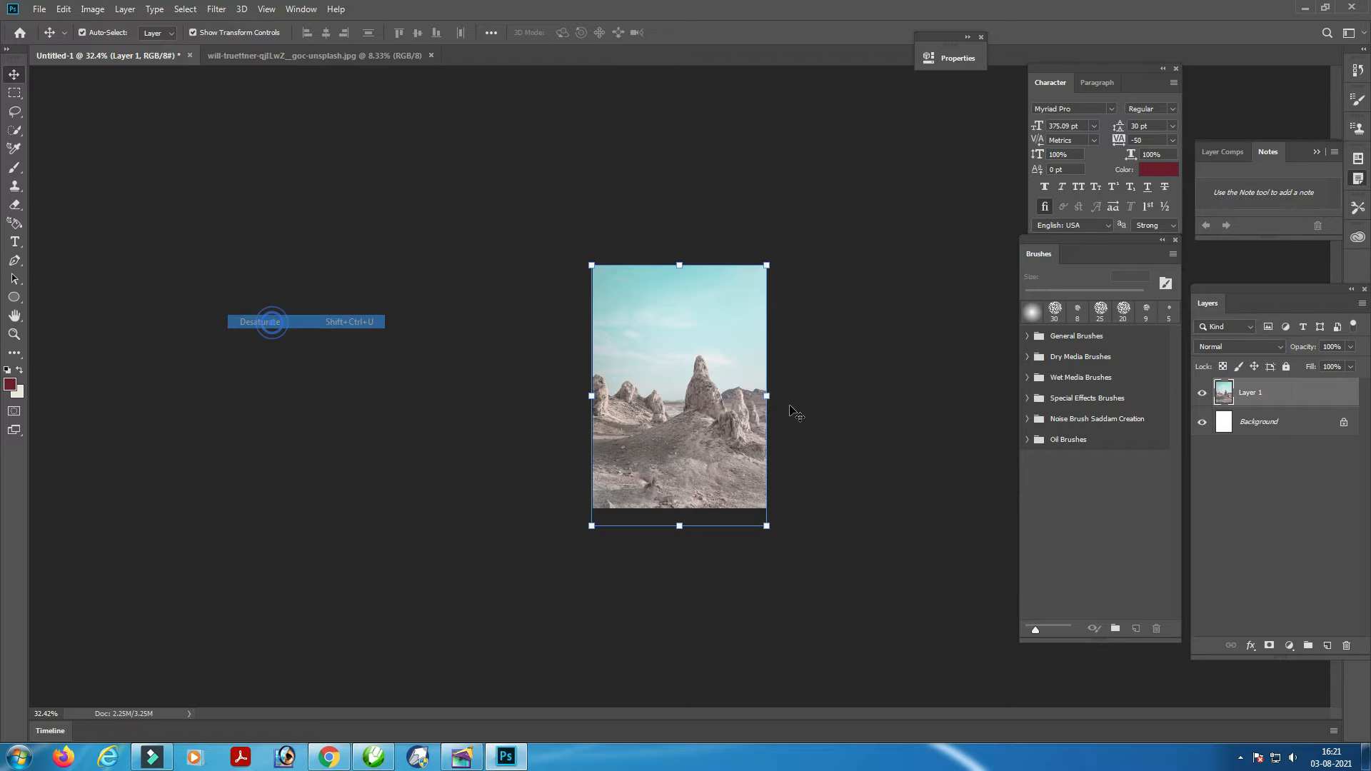
Open the misty black-and-white hillside photo with trees and move it into Untitled-1
click(38, 9)
click(54, 41)
double_click(786, 100)
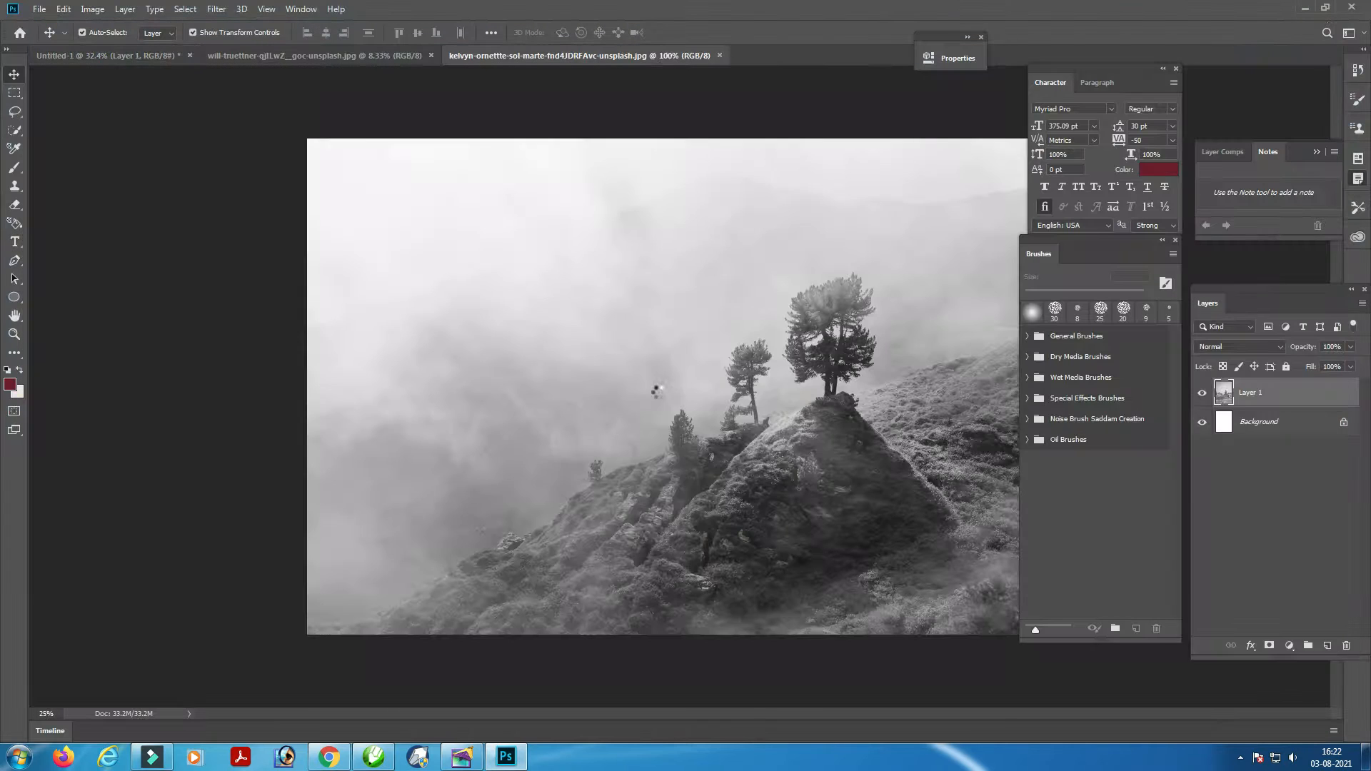
mouse_move(655, 391)
mouse_down()
mouse_move(182, 43)
mouse_move(679, 389)
mouse_up()
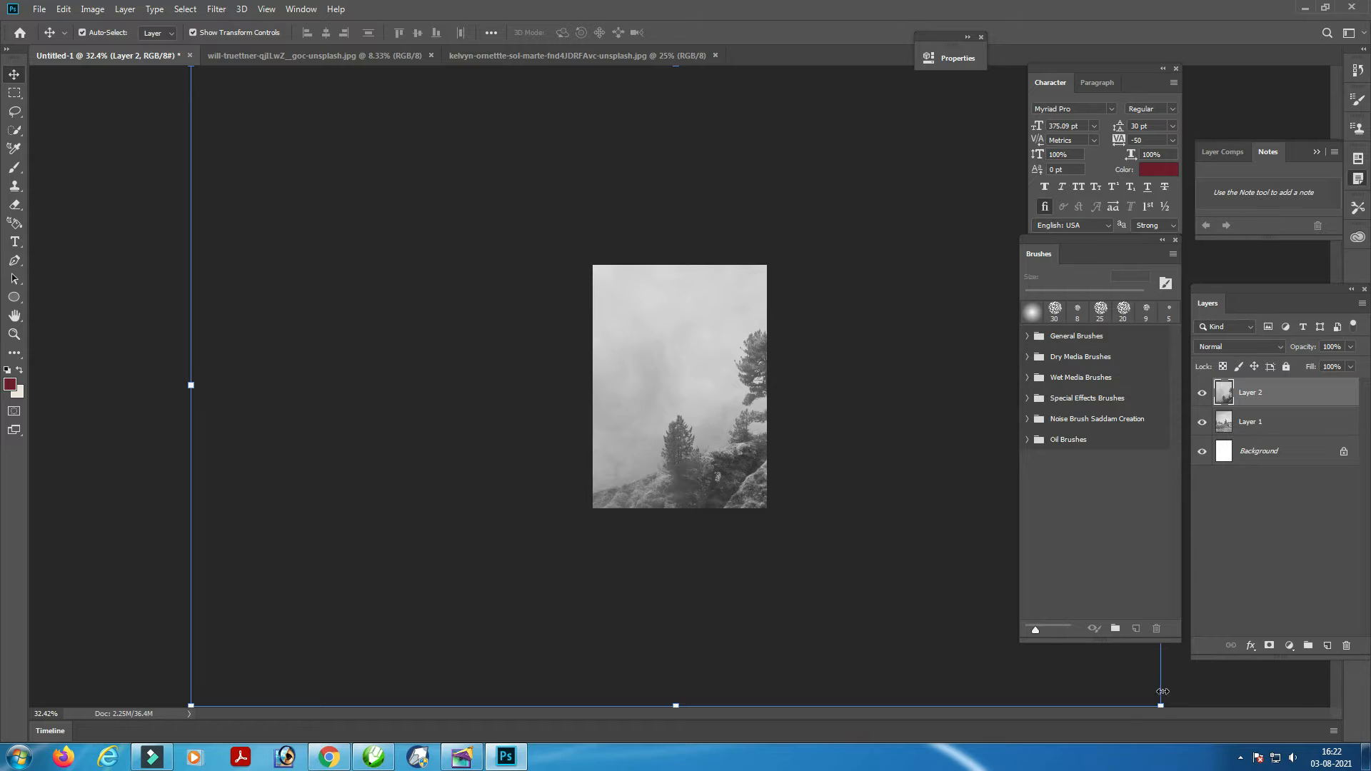
Scale the misty hillside to about 26.5%, flip it horizontally and place it along the canvas's lower edge
drag(1161, 706, 754, 437)
drag(632, 339, 732, 474)
drag(743, 573, 732, 369)
drag(638, 335, 697, 465)
right_click(707, 462)
click(793, 640)
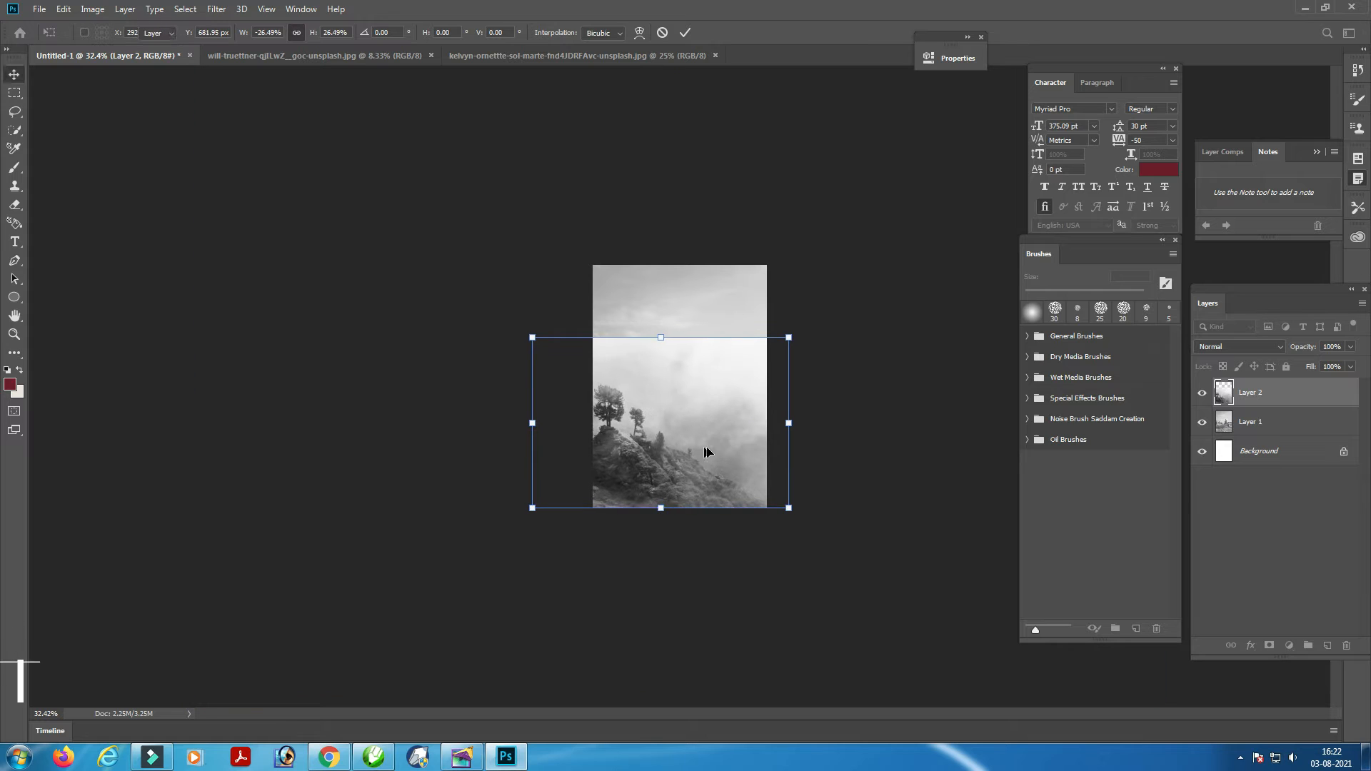
key(Return)
Add a layer mask to the hillside and paint out its sky and right-hand side with a soft black 400 px brush
click(1270, 647)
key(b)
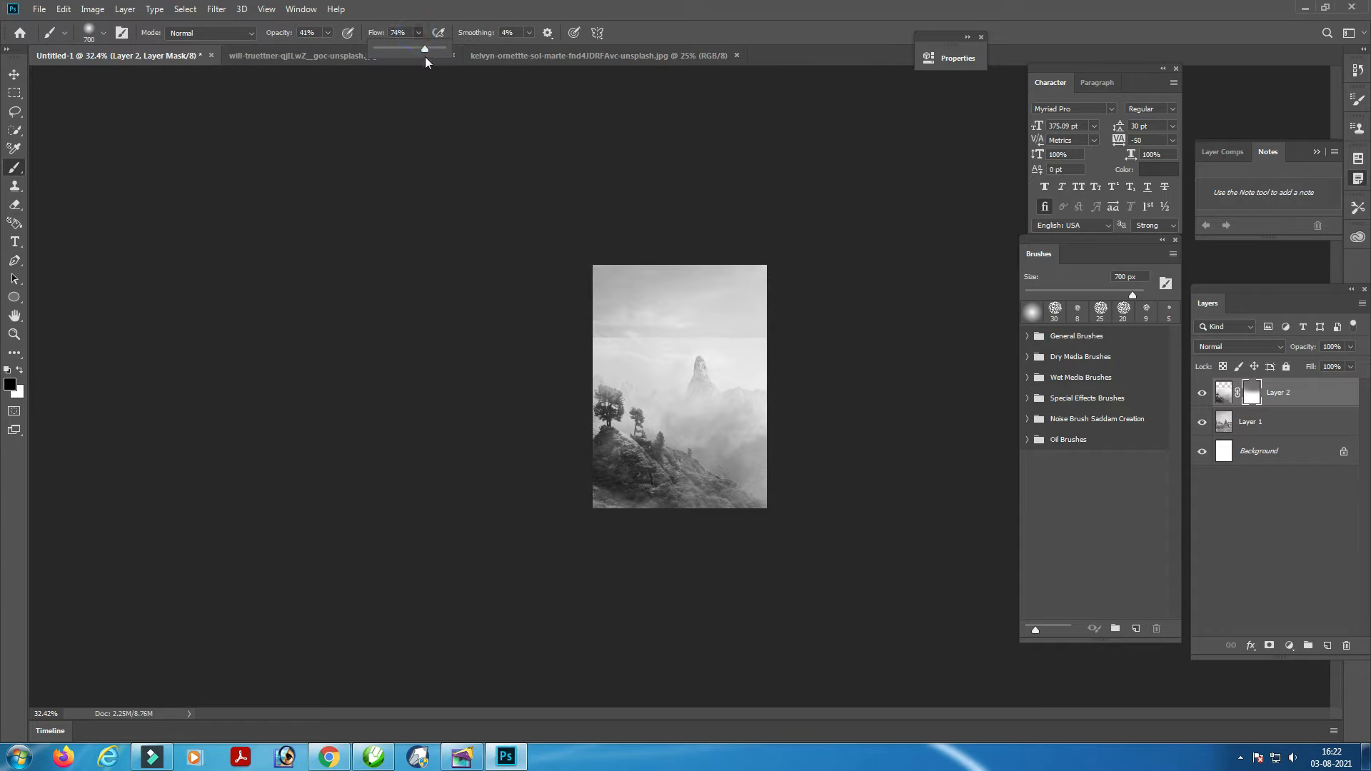
mouse_move(810, 329)
mouse_down()
mouse_move(773, 322)
mouse_move(792, 358)
mouse_up()
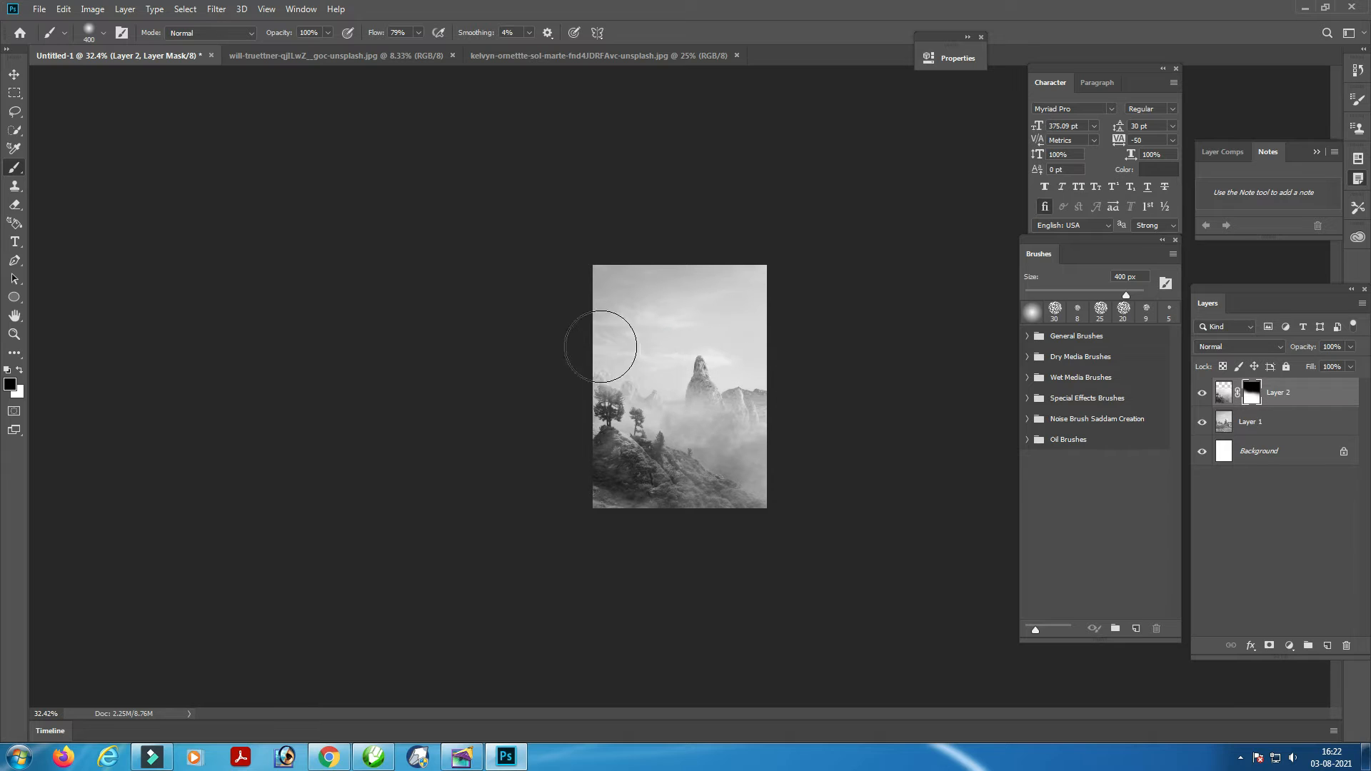
drag(686, 427, 743, 481)
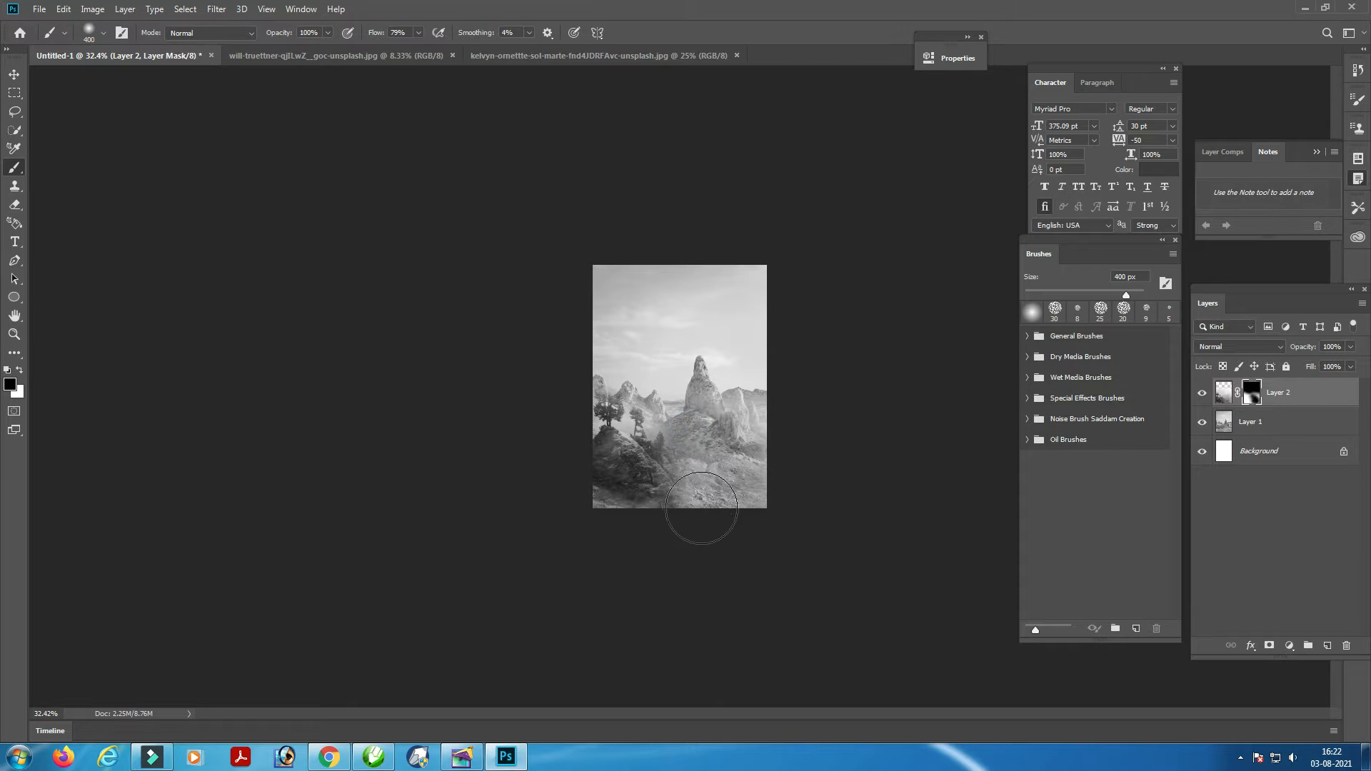
click(14, 74)
drag(619, 449, 620, 448)
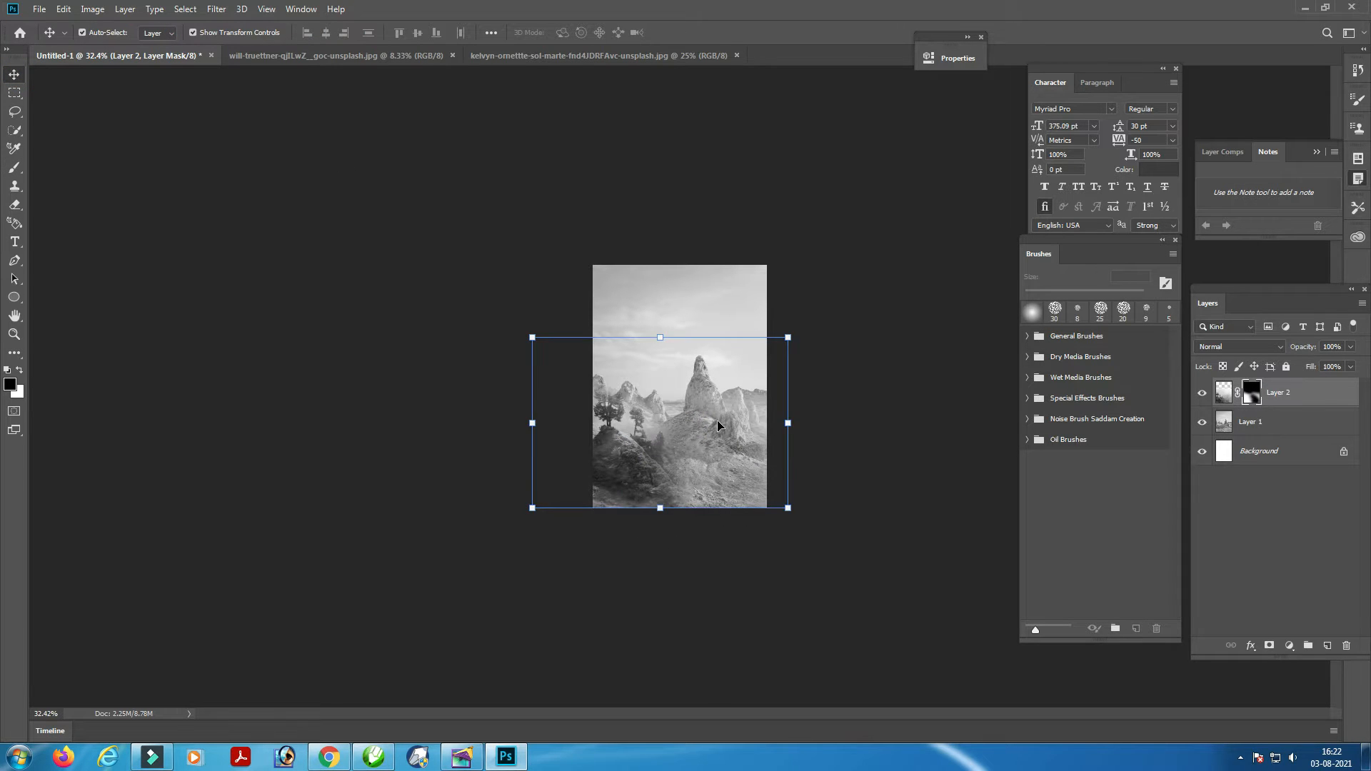
Paint white on the hillside's mask with a 175 px brush to restore the slope right of the trees
scroll(718, 426, up, 5)
key(b)
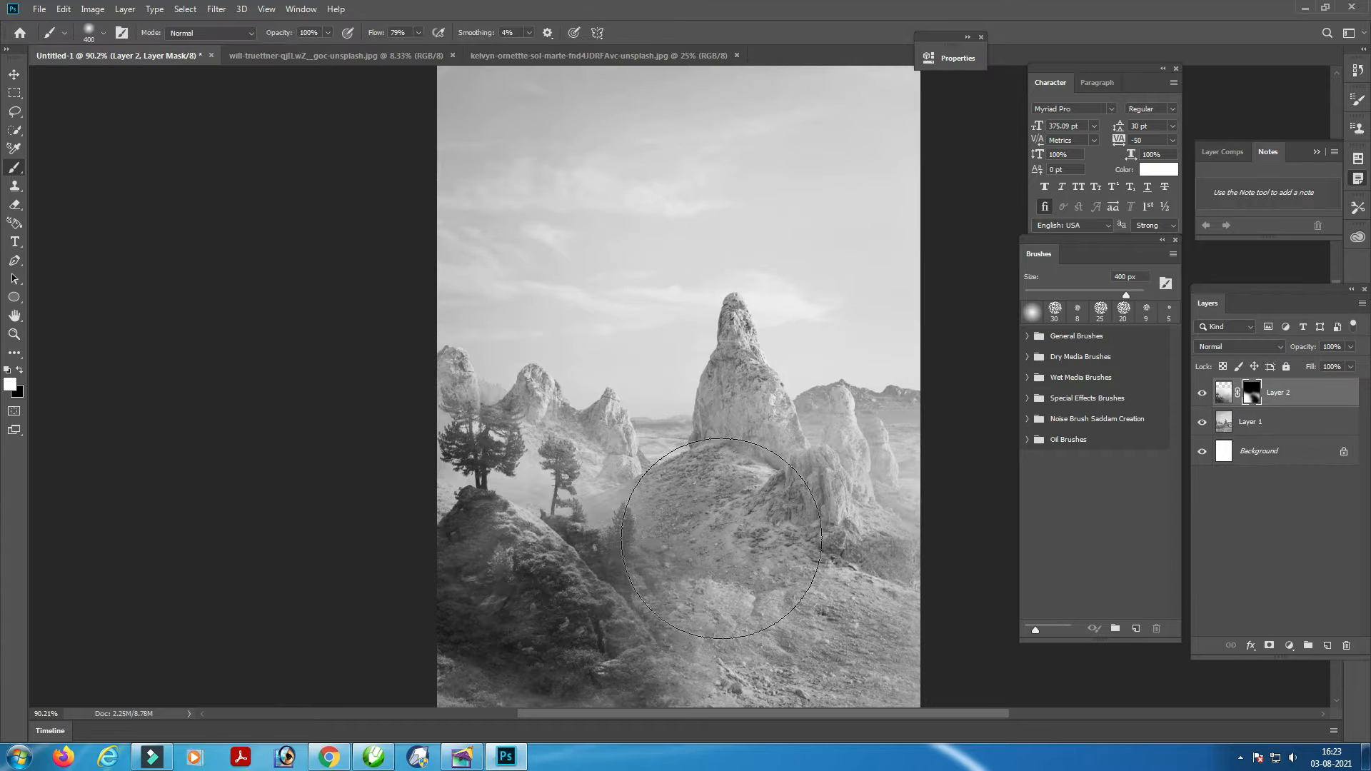
key(bracketleft)
key(bracketleft)
key(bracketleft)
key(bracketleft)
drag(704, 566, 749, 601)
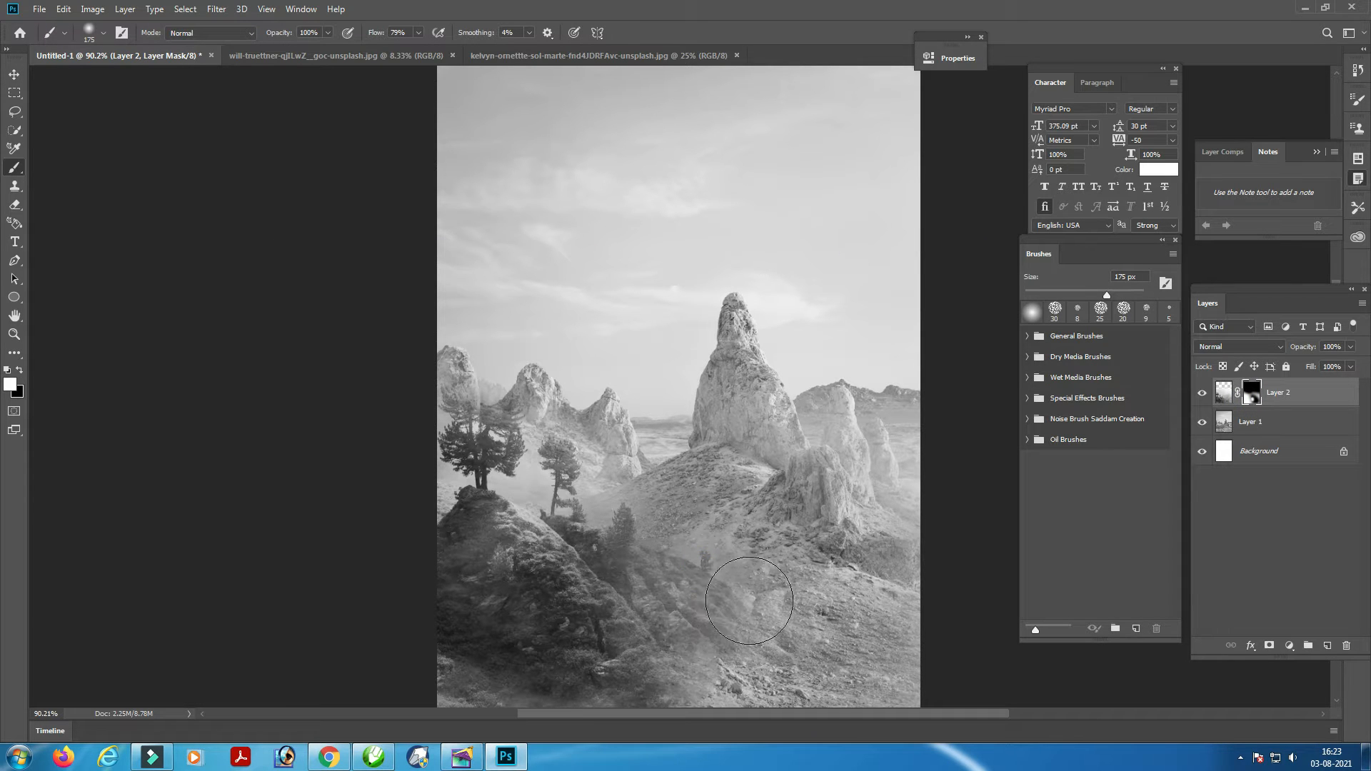
Shift the tree hillside toward the left edge, then enlarge the rock landscape on Layer 1 and adjust its position
key(v)
drag(537, 464, 505, 453)
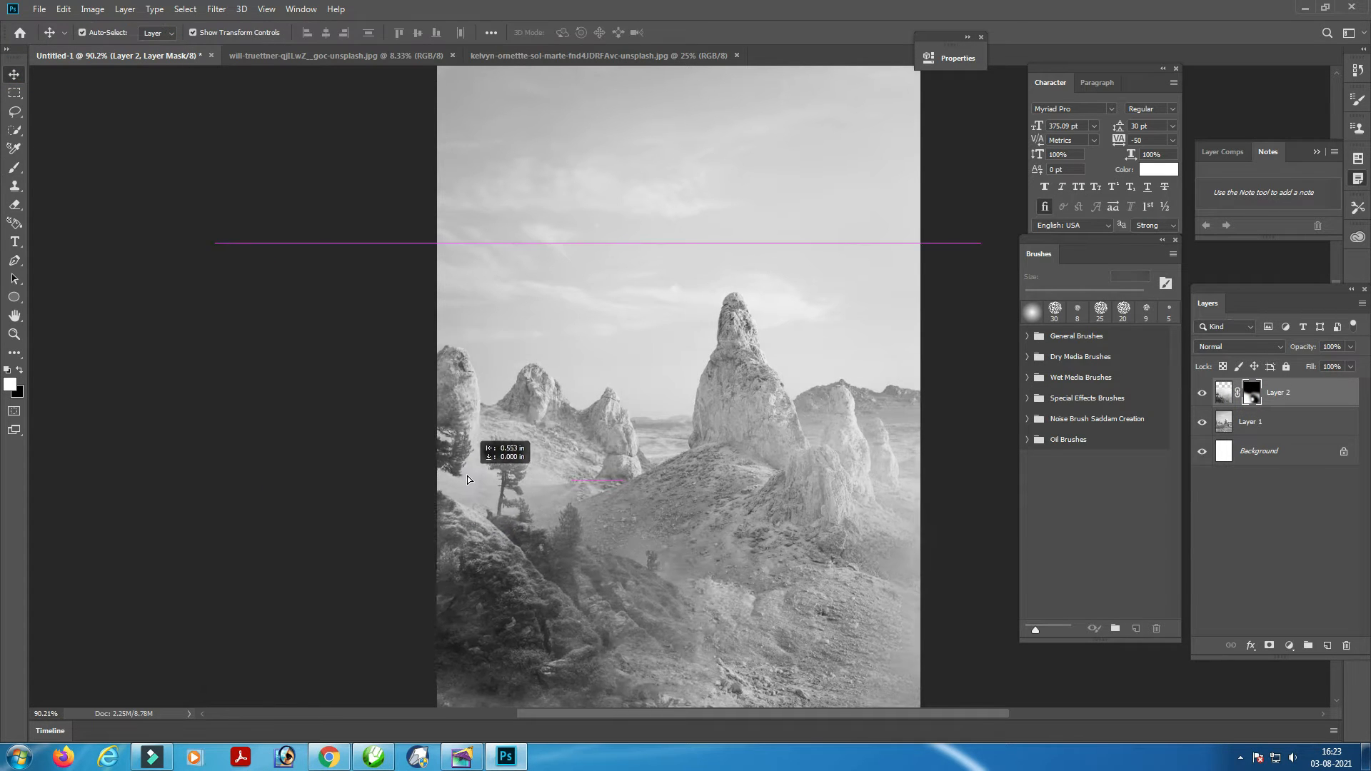
right_click(786, 393)
click(791, 408)
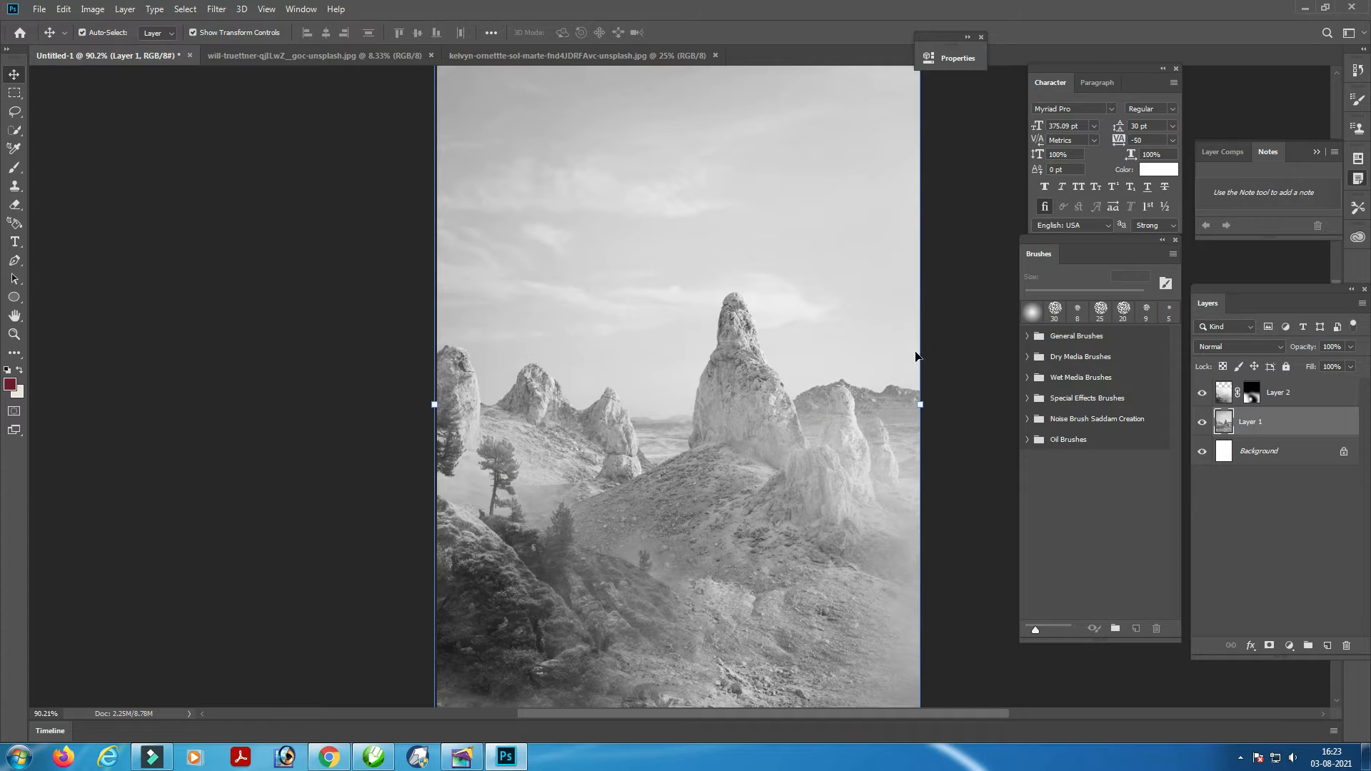
drag(917, 356, 1018, 345)
drag(825, 417, 810, 420)
key(Return)
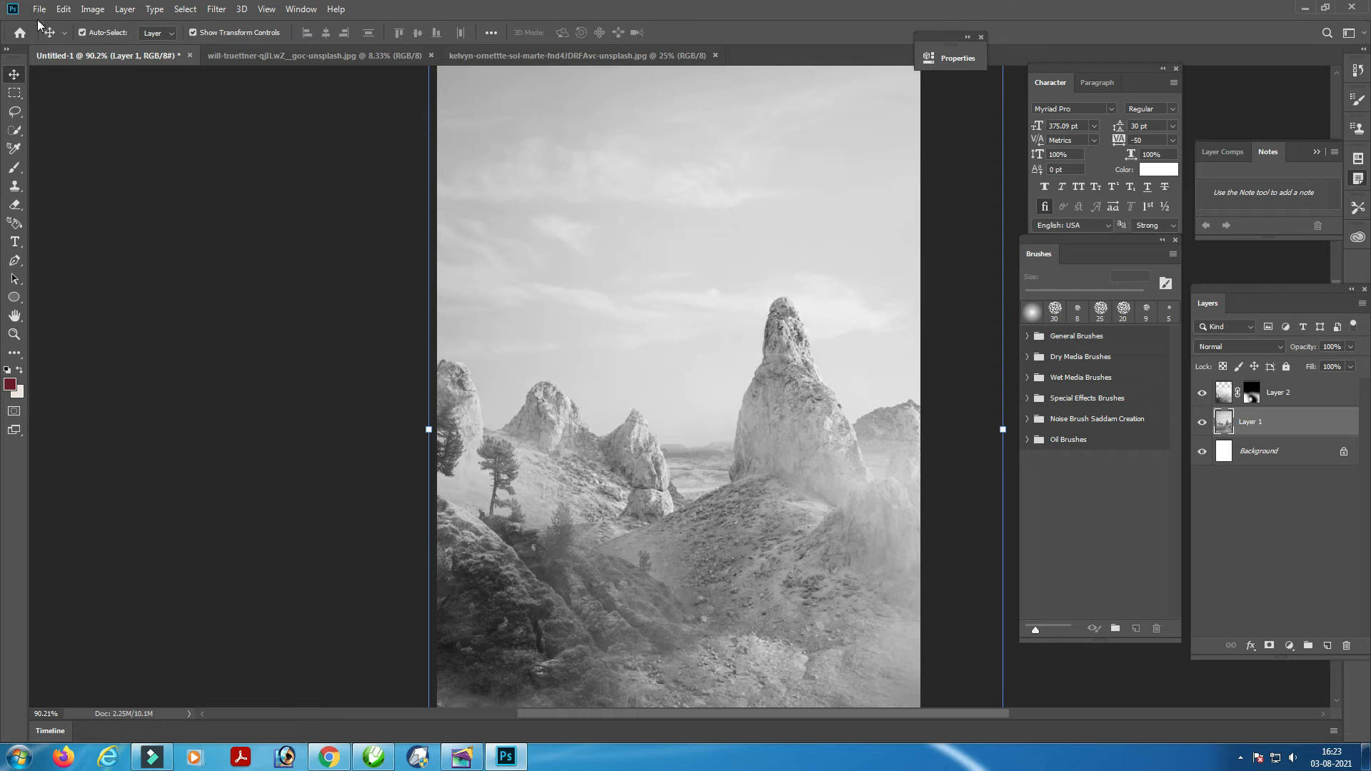
Open the colour photo of balanced stone stacks against fog from the Ravin Crow folder
click(39, 9)
click(44, 39)
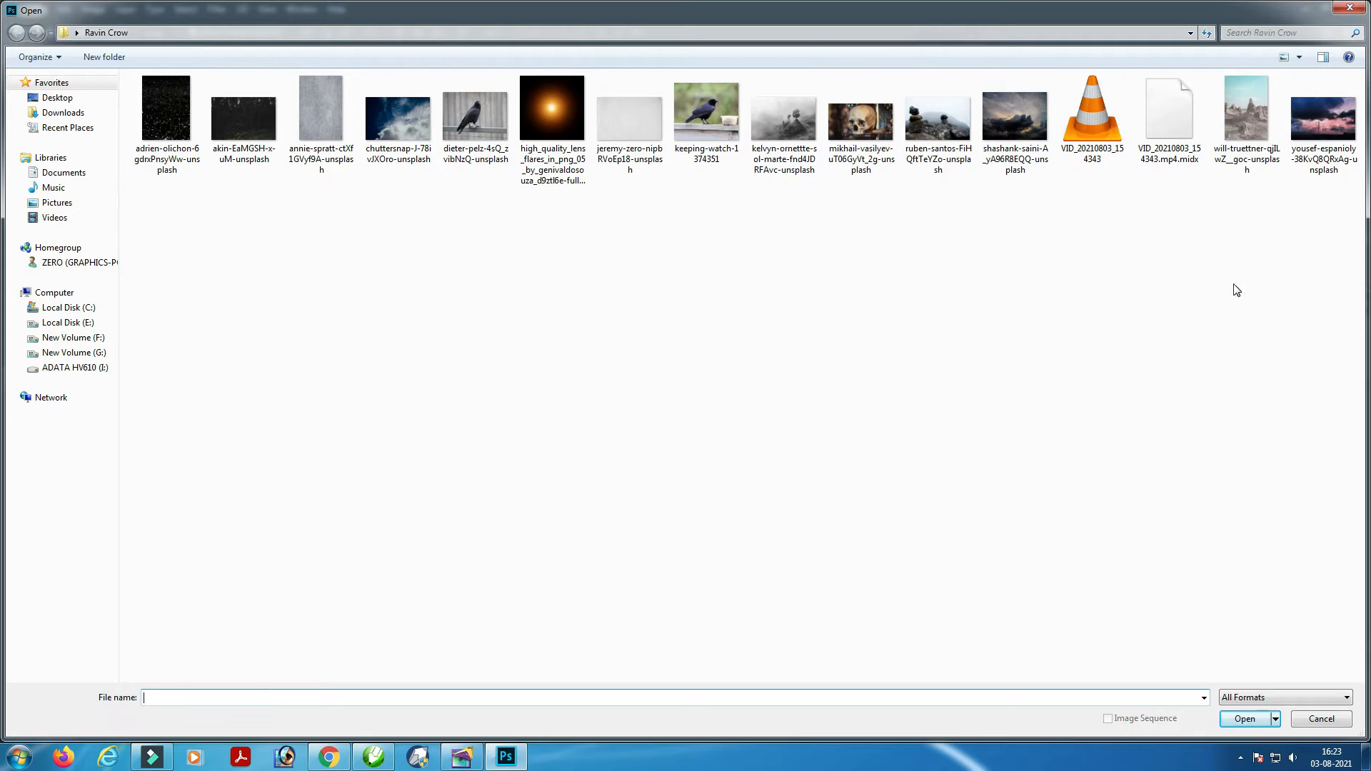
double_click(941, 136)
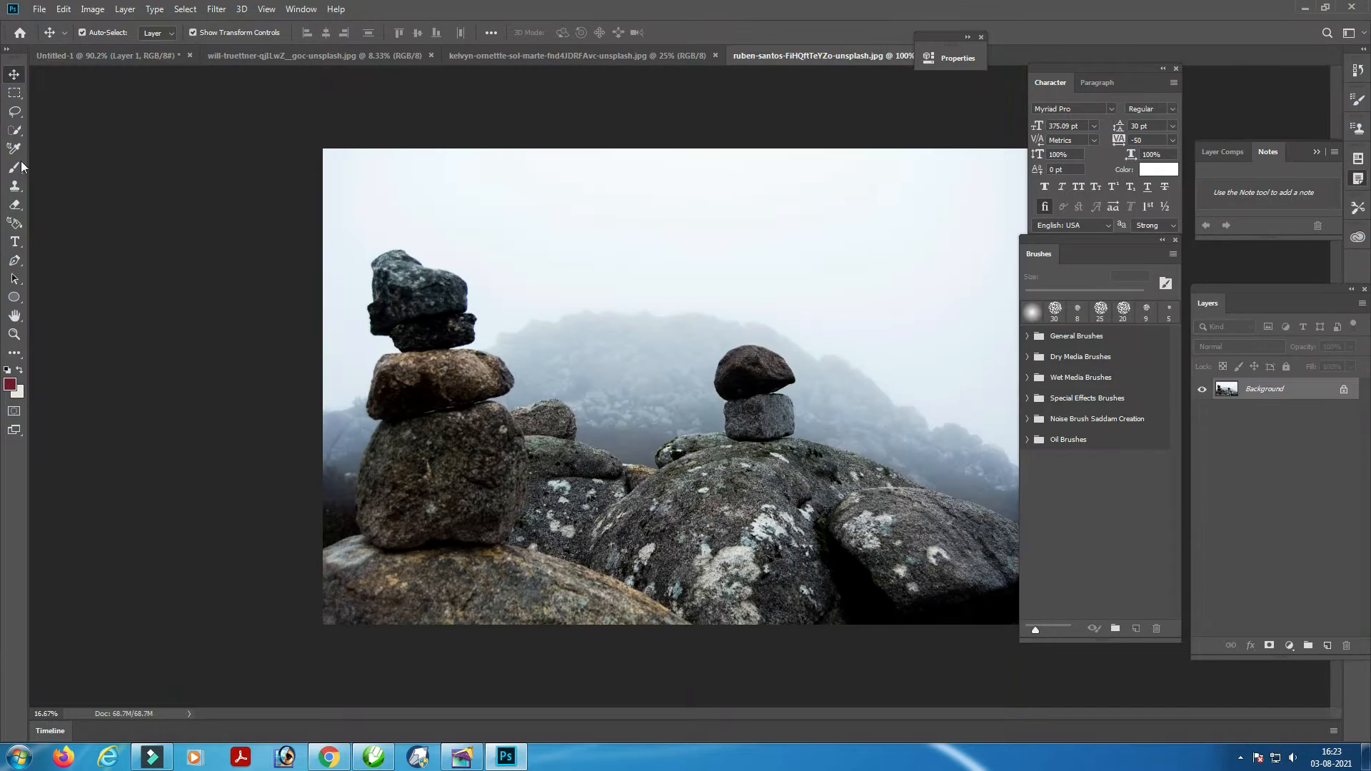
Select the two lower stones of the left stack with the Quick Selection tool
click(21, 133)
click(74, 130)
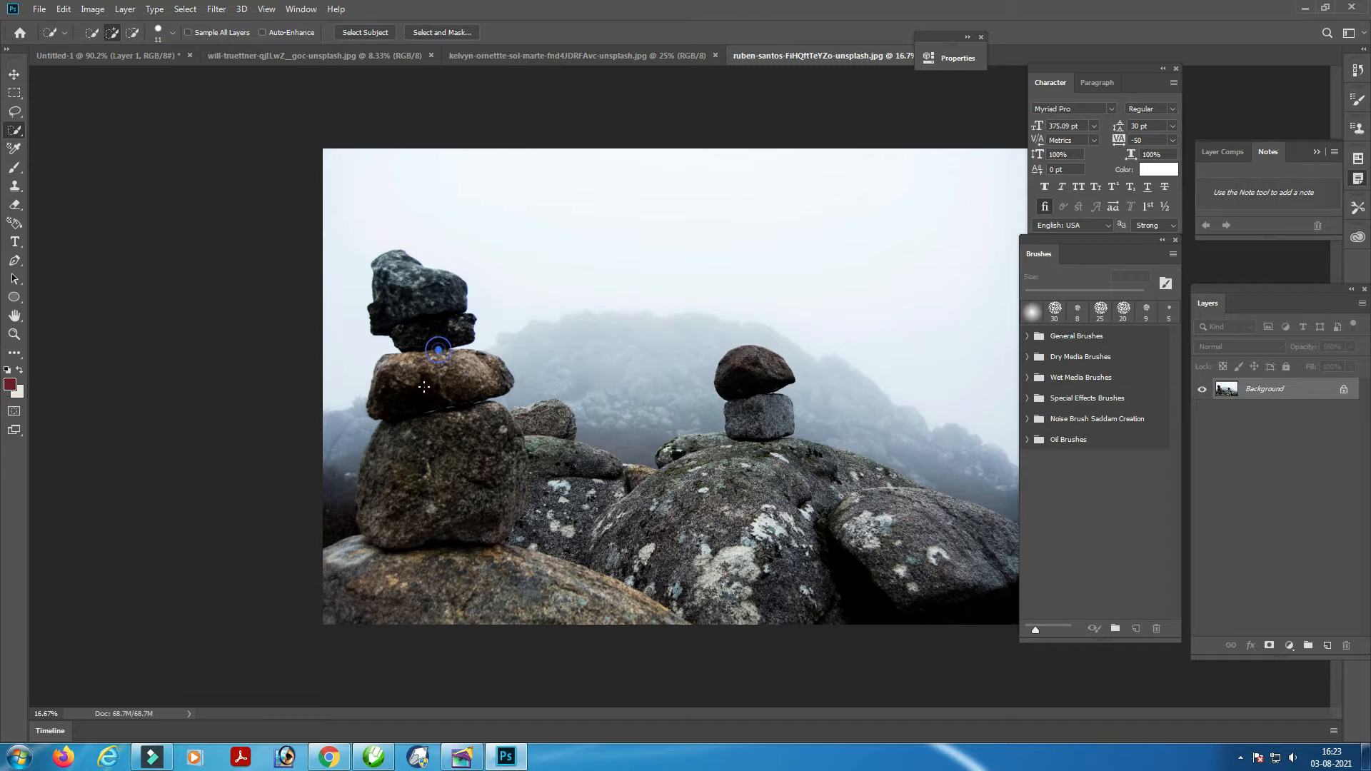
mouse_move(424, 387)
mouse_down()
mouse_move(436, 432)
mouse_move(405, 464)
mouse_up()
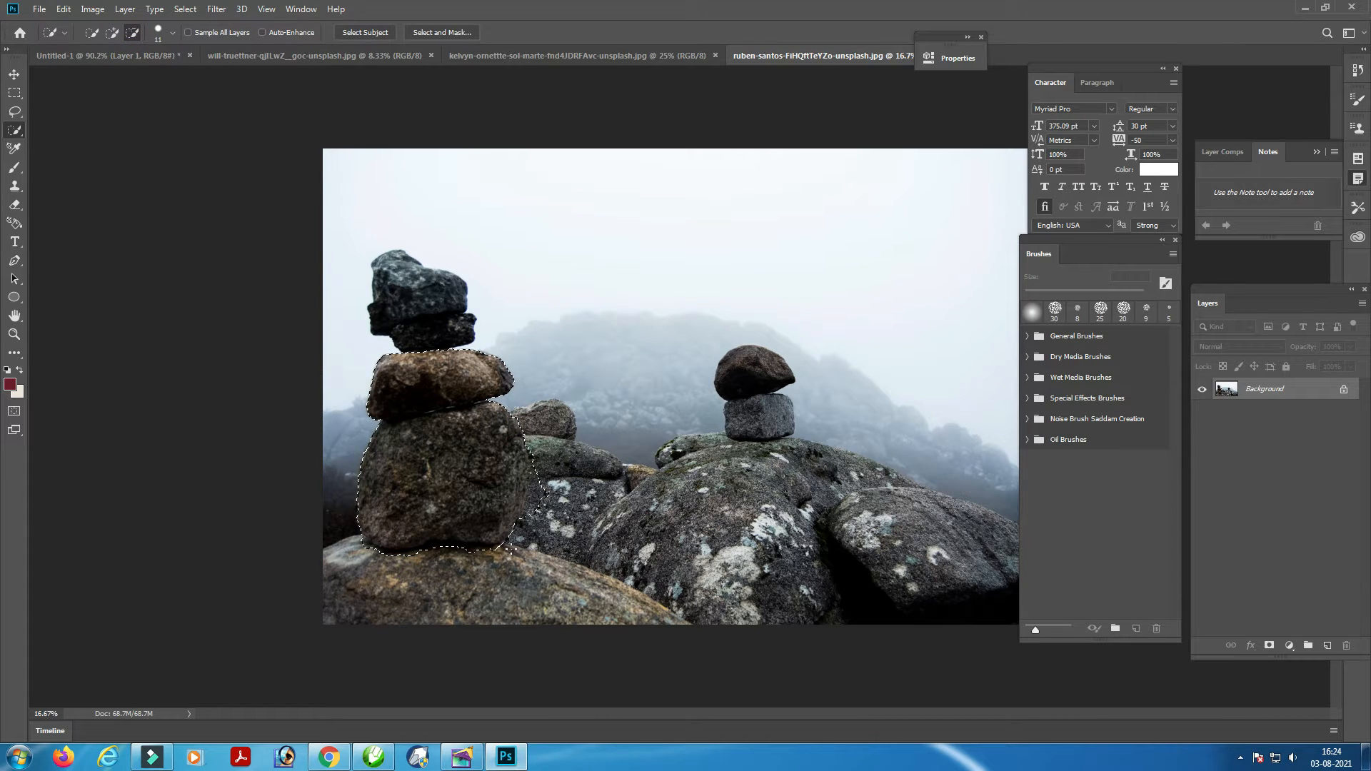
Move the selected stones into Untitled-1, scale them down and place them in the lower middle of the canvas
click(14, 76)
drag(443, 429, 652, 523)
drag(311, 226, 461, 466)
drag(735, 545, 745, 203)
drag(840, 112, 778, 413)
key(Return)
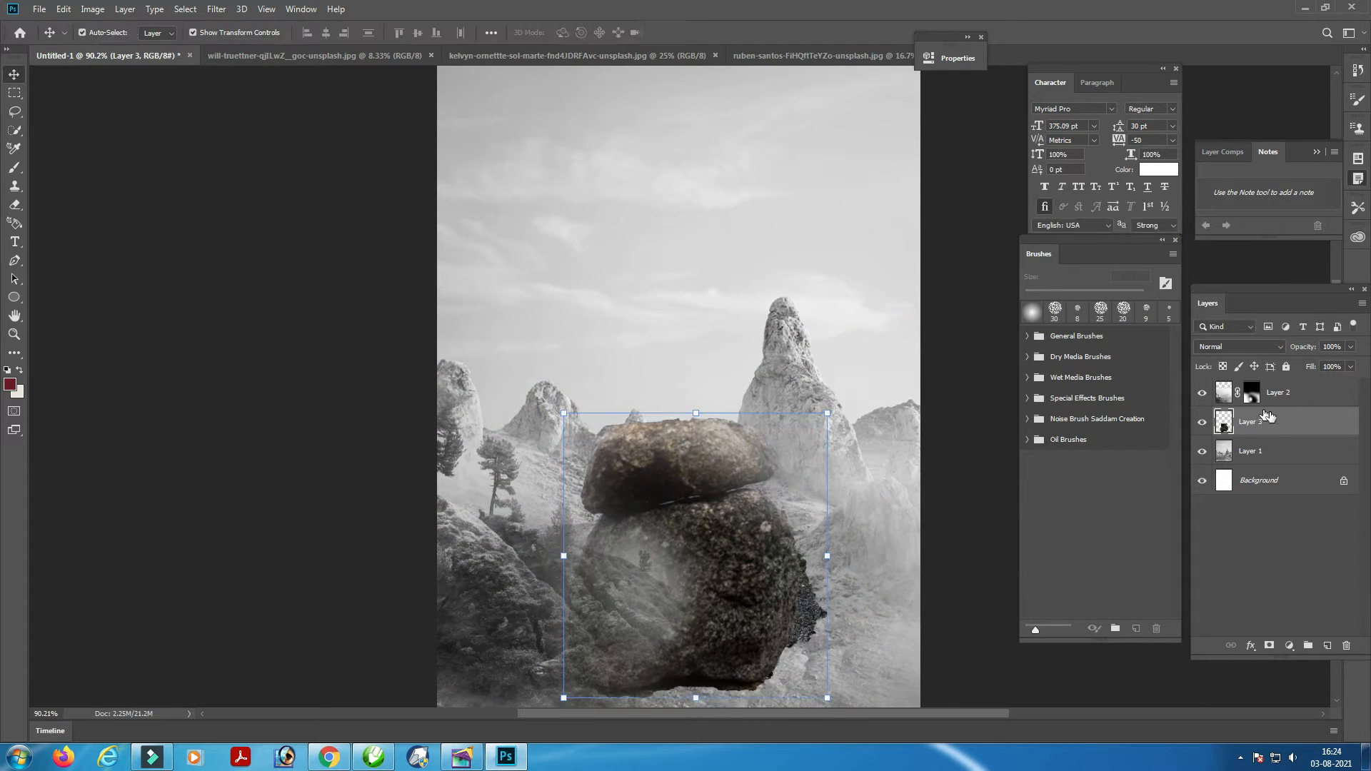
Bring the stones' layer above Layer 2 and scale the stones to 88.5% near the bottom of the canvas
key(ctrl+bracketright)
drag(713, 536, 754, 445)
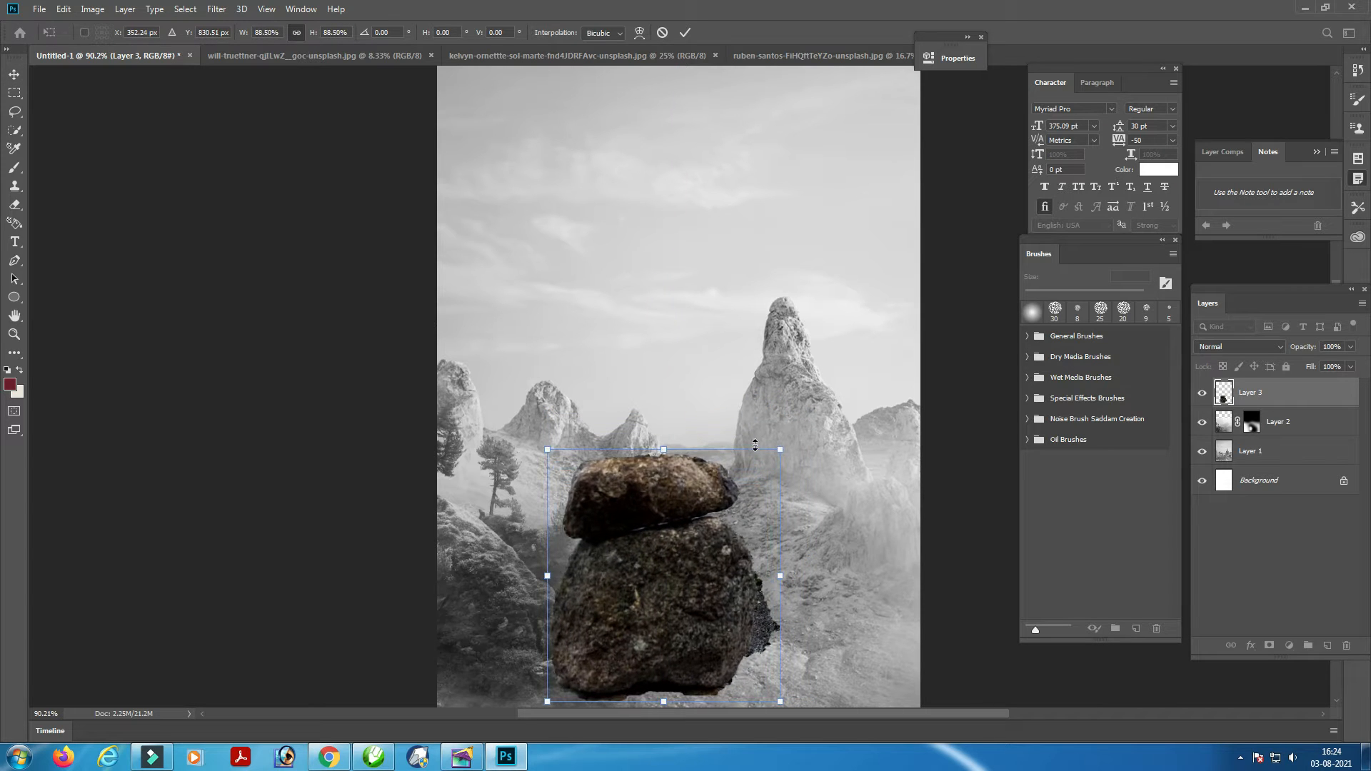
key(Return)
Enlarge and reposition the desert background on Layer 1 to cover the whole canvas, and shift the Layer 3 stones slightly up and right
mouse_move(811, 389)
mouse_down()
mouse_move(866, 420)
mouse_move(835, 400)
mouse_up()
click(1284, 451)
click(1251, 451)
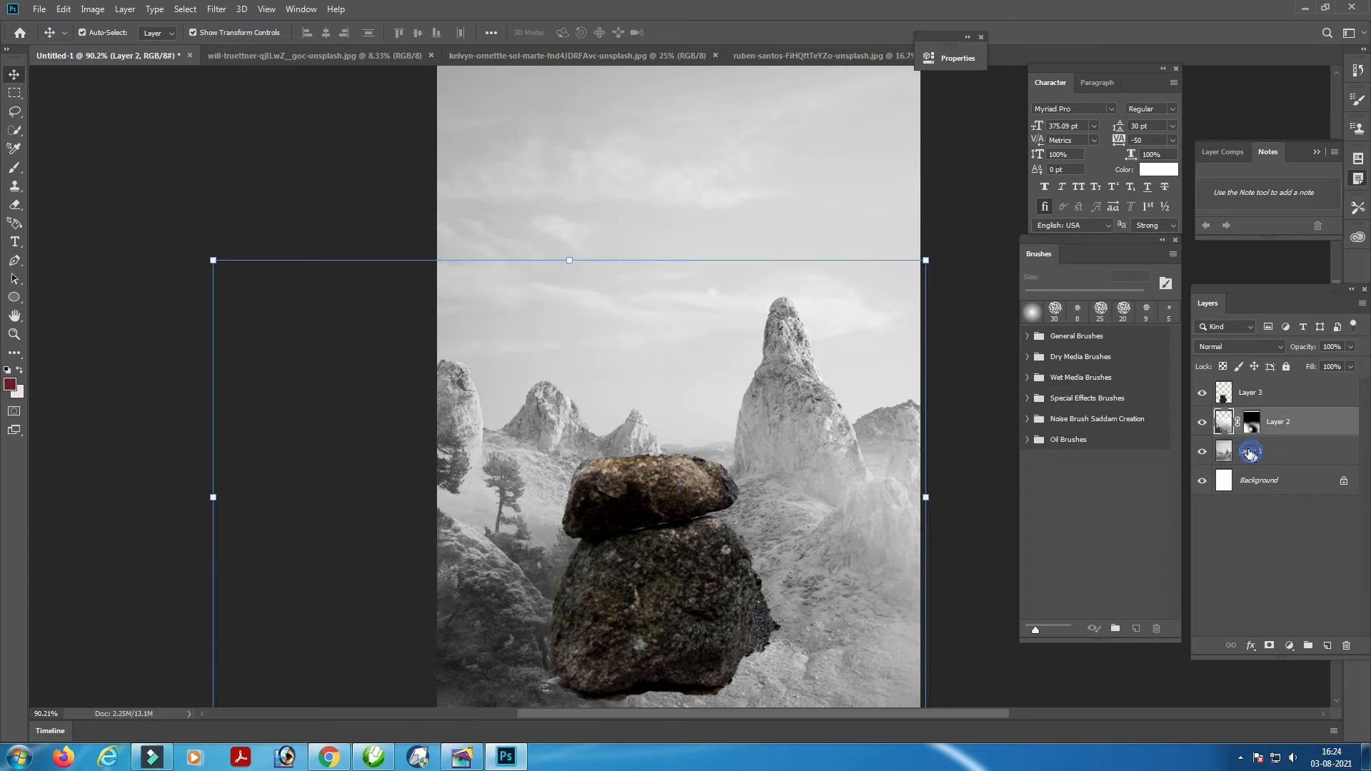
drag(894, 185, 924, 208)
key(ctrl+minus)
key(ctrl+minus)
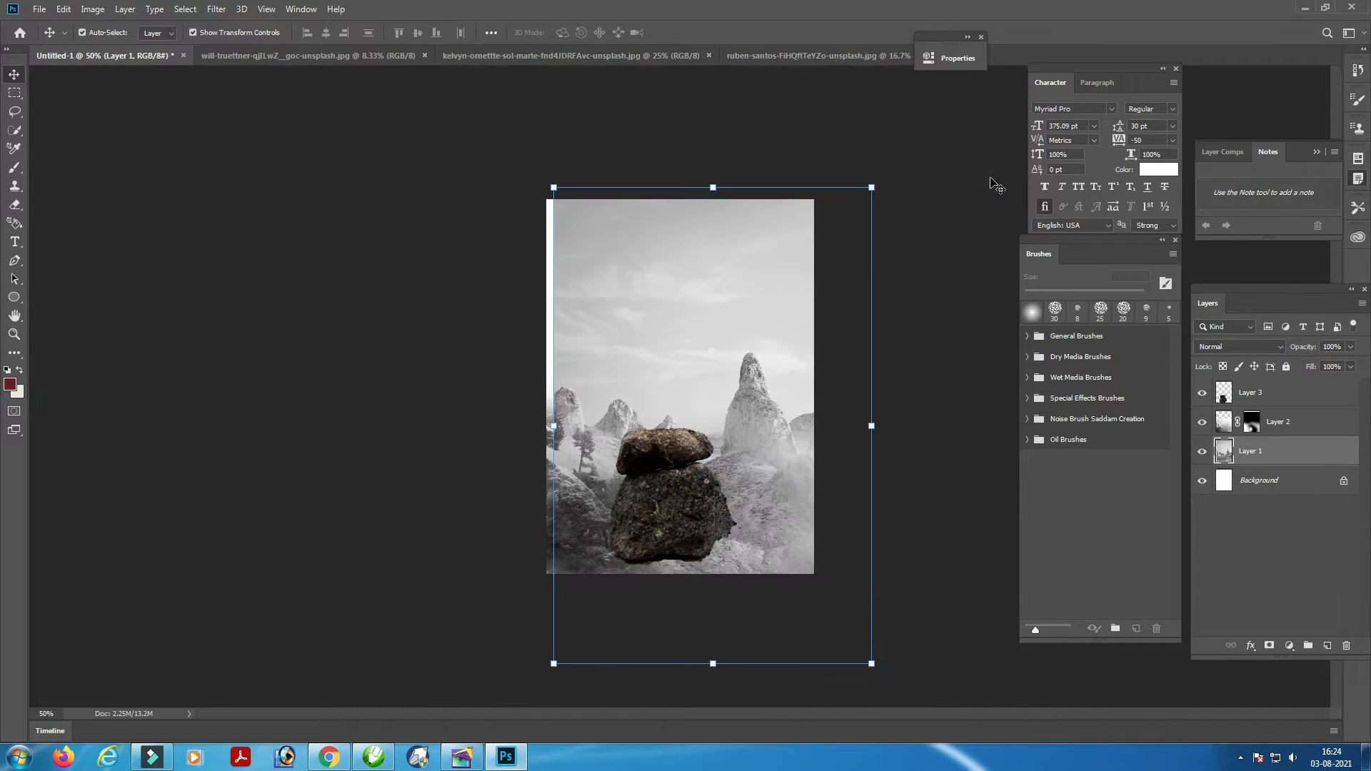
drag(802, 180, 861, 95)
drag(720, 393, 745, 415)
drag(925, 639, 963, 639)
drag(756, 459, 692, 472)
key(Return)
drag(720, 420, 719, 462)
key(Return)
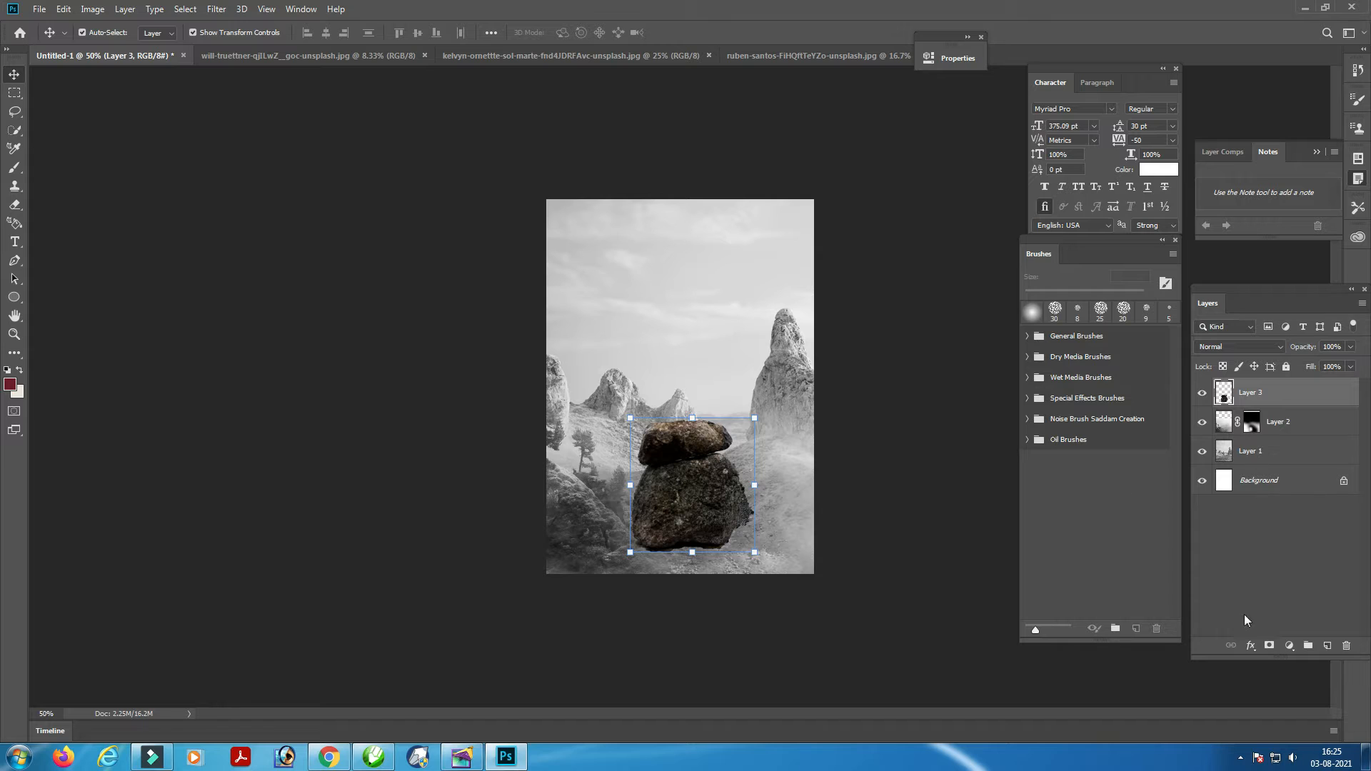
Darken the stones with a Curves adjustment clipped to Layer 3, lowering the white point's output to 148
click(1289, 645)
click(1293, 461)
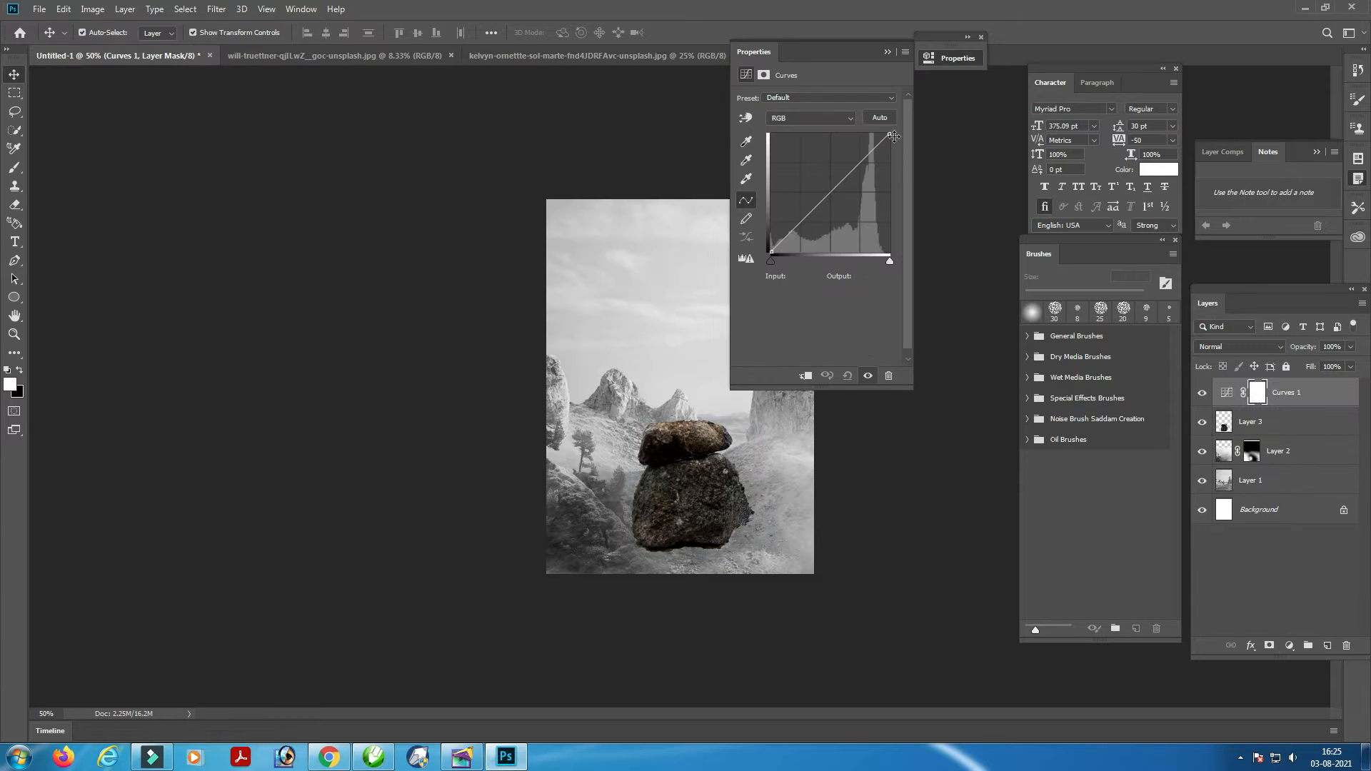
drag(889, 135, 904, 186)
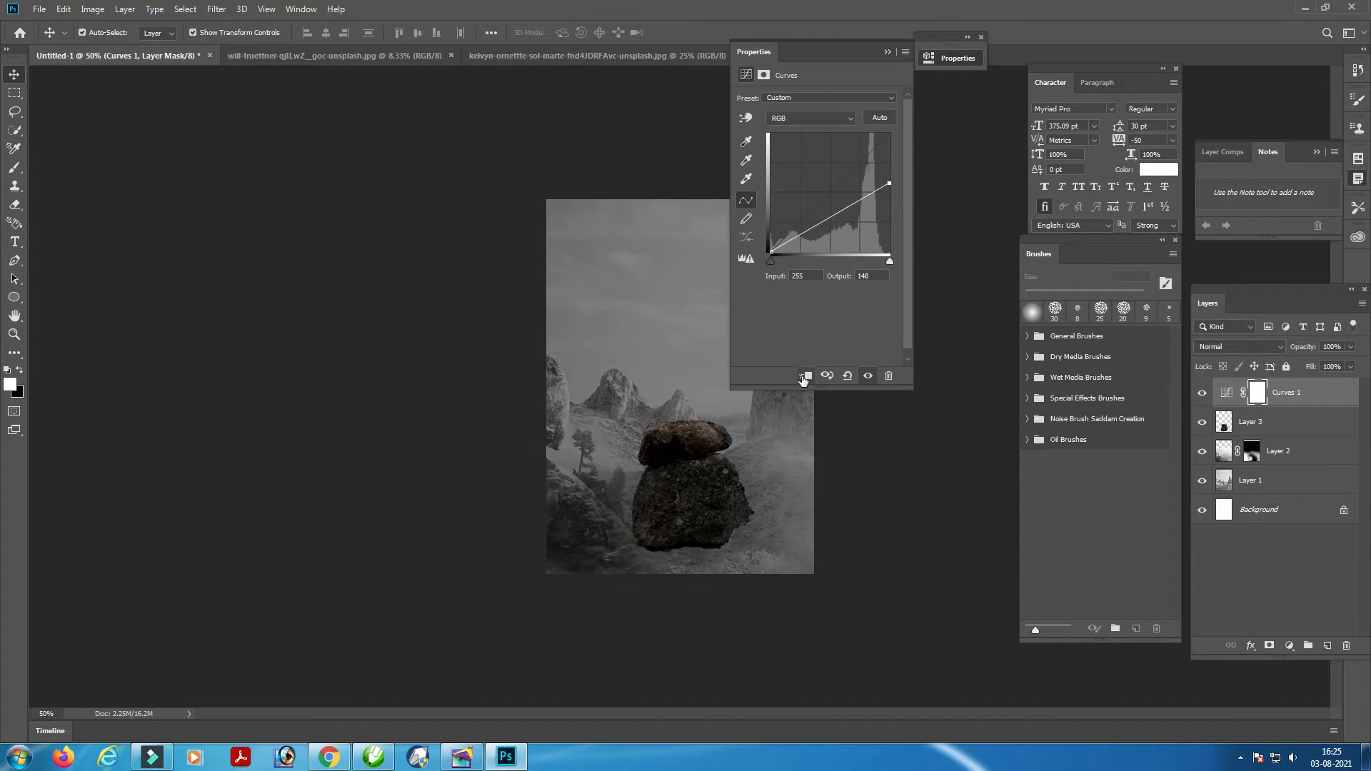
click(805, 376)
click(887, 51)
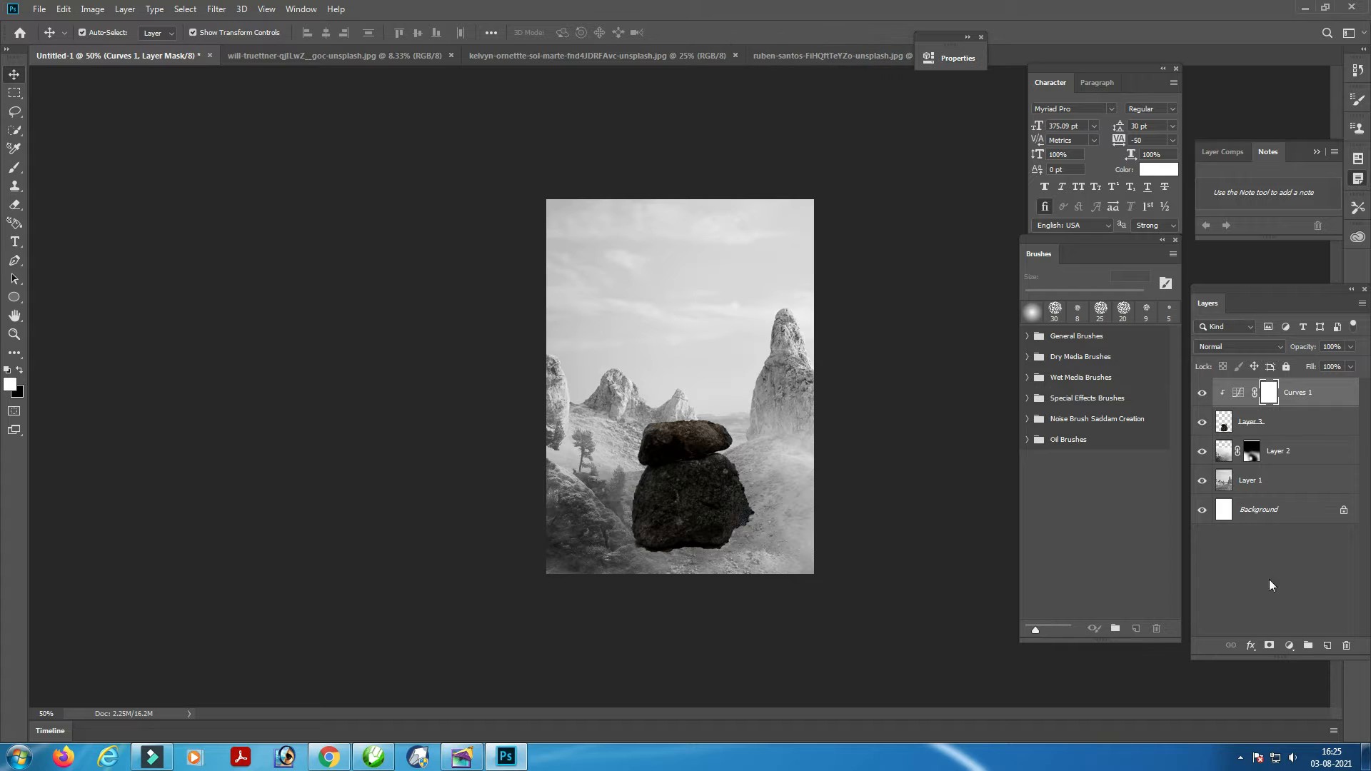
Desaturate the stones with a Hue/Saturation adjustment clipped to Layer 3
click(1290, 645)
click(1309, 519)
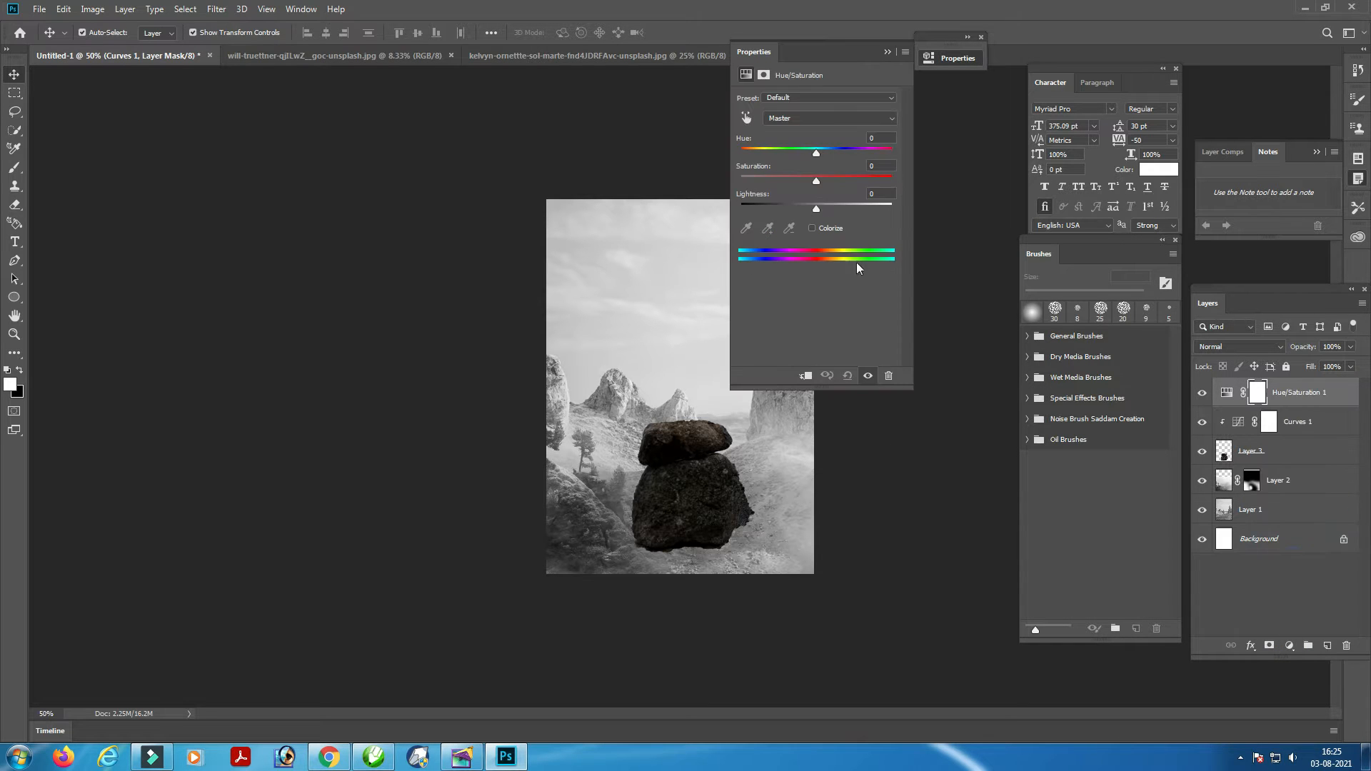
drag(756, 187, 814, 210)
click(805, 376)
click(888, 51)
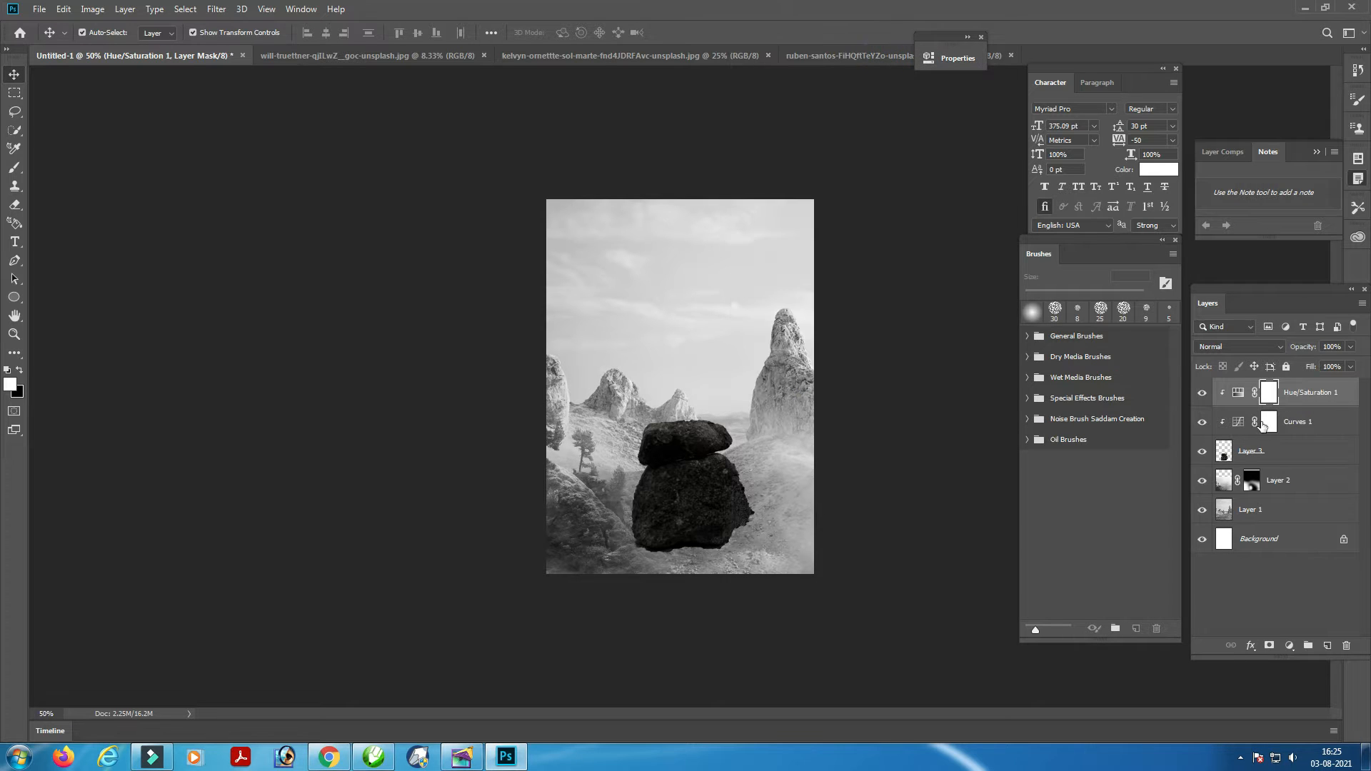
Paint black on the Curves 1 mask over the stones with a soft 200 px brush to bring back some brightness
click(1265, 423)
click(15, 167)
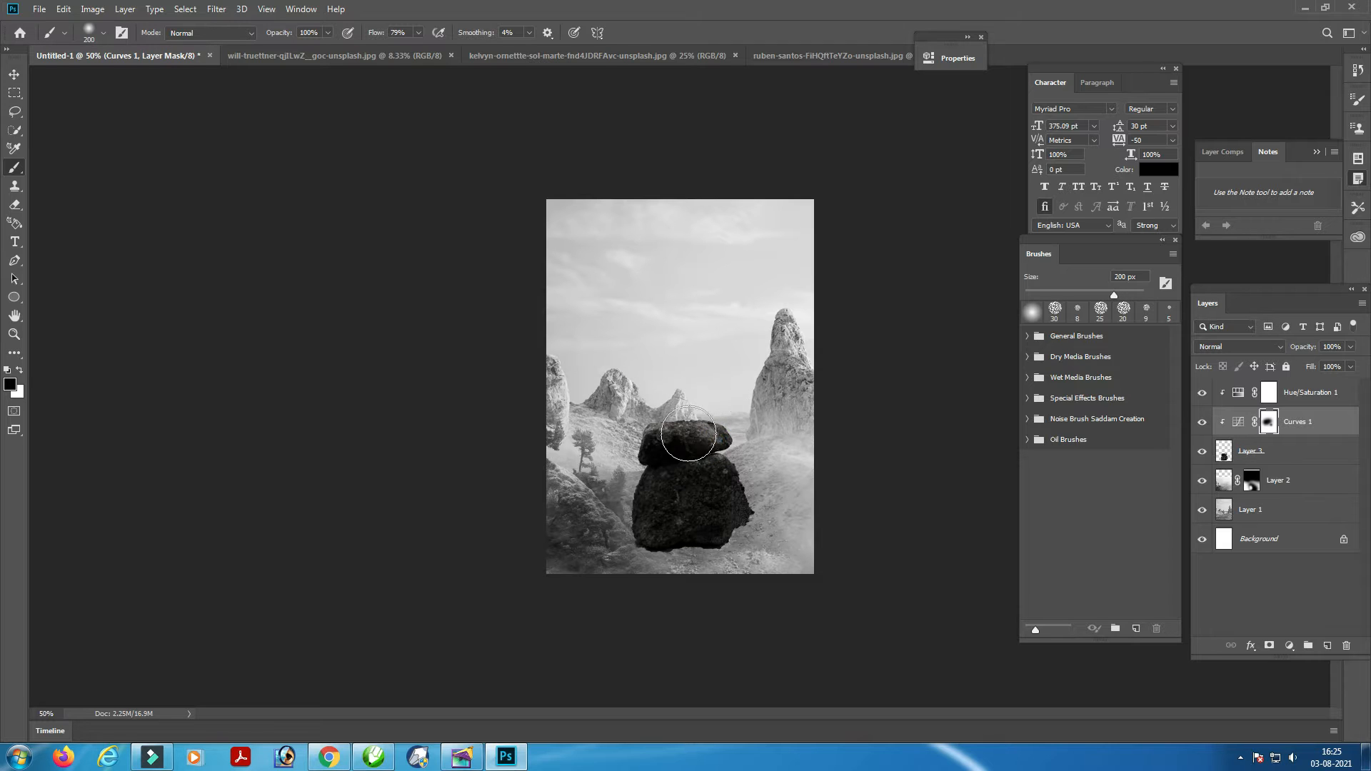
key(v)
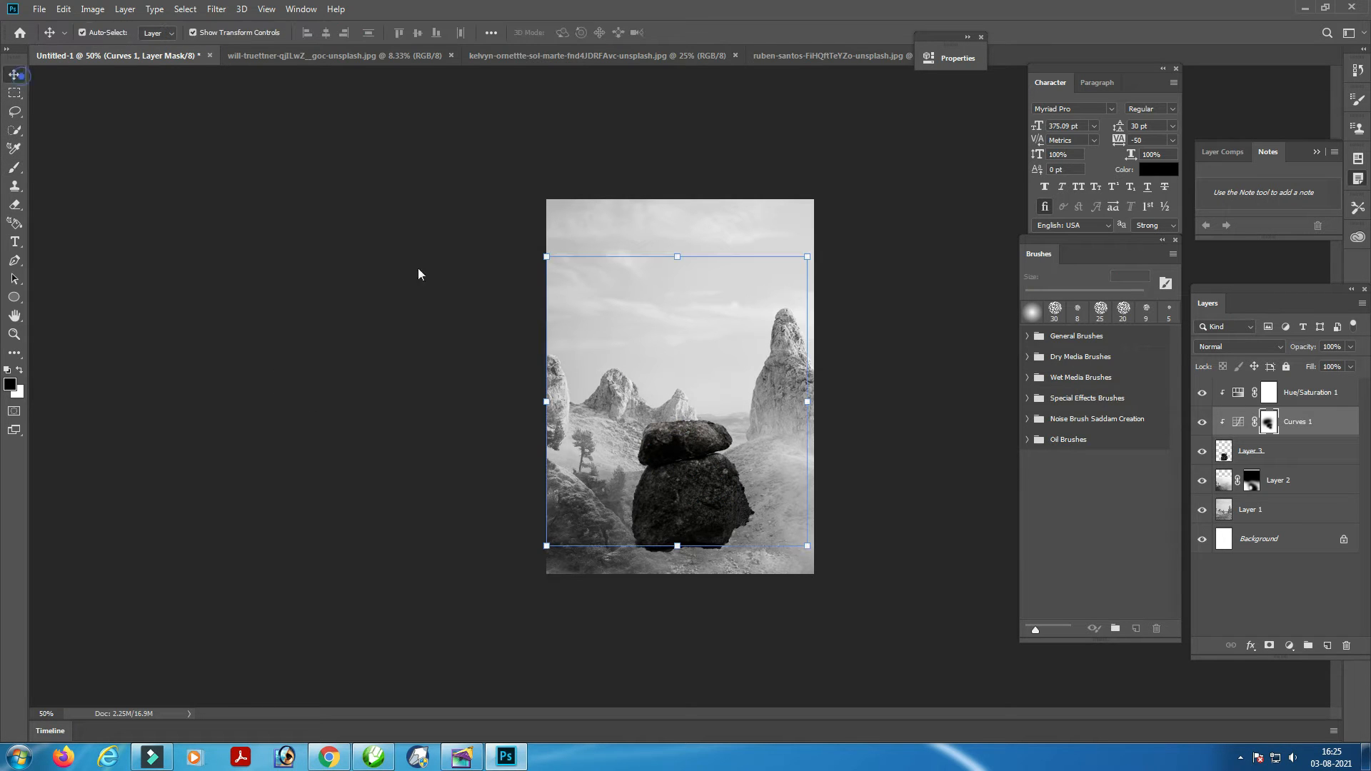
Make Layer 2 the active layer and open the stock photo of white clouds in a deep blue sky
key(ctrl+0)
click(749, 170)
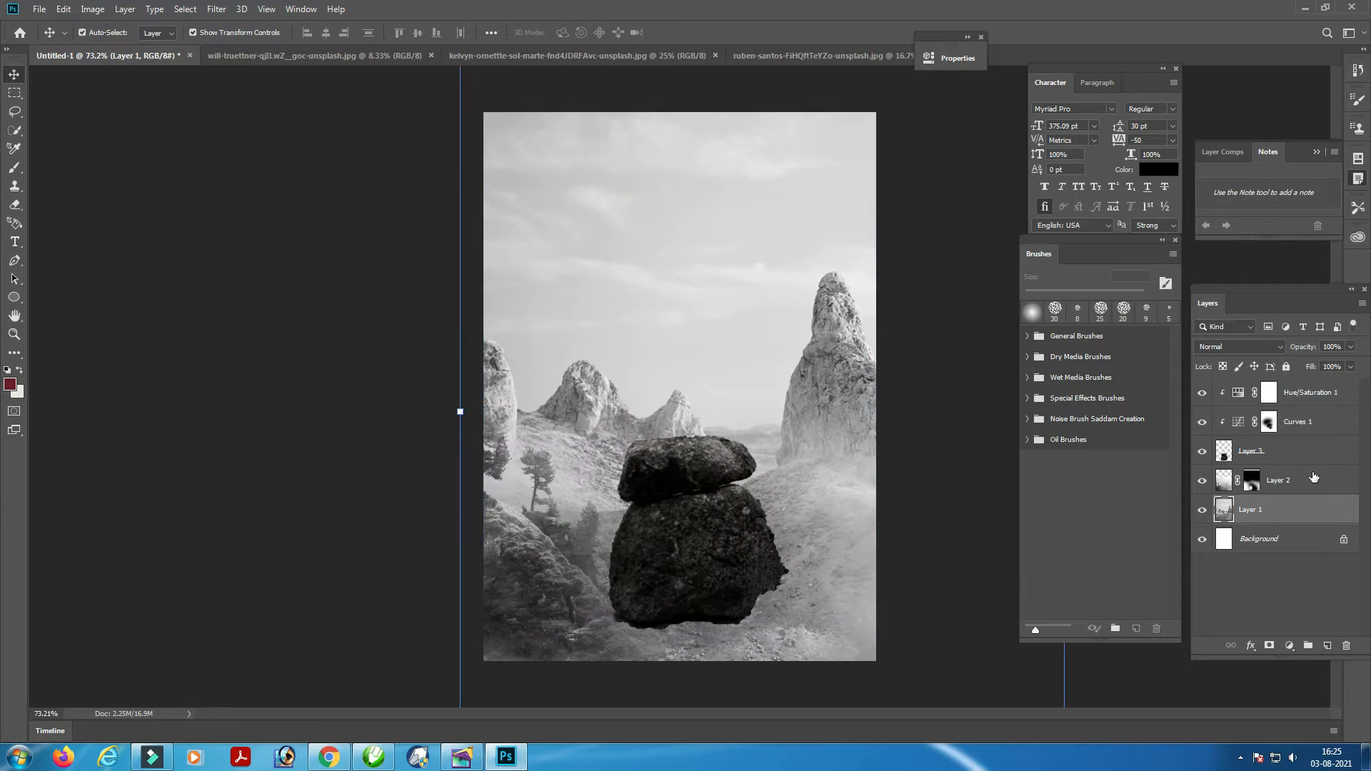
click(1304, 395)
click(1292, 488)
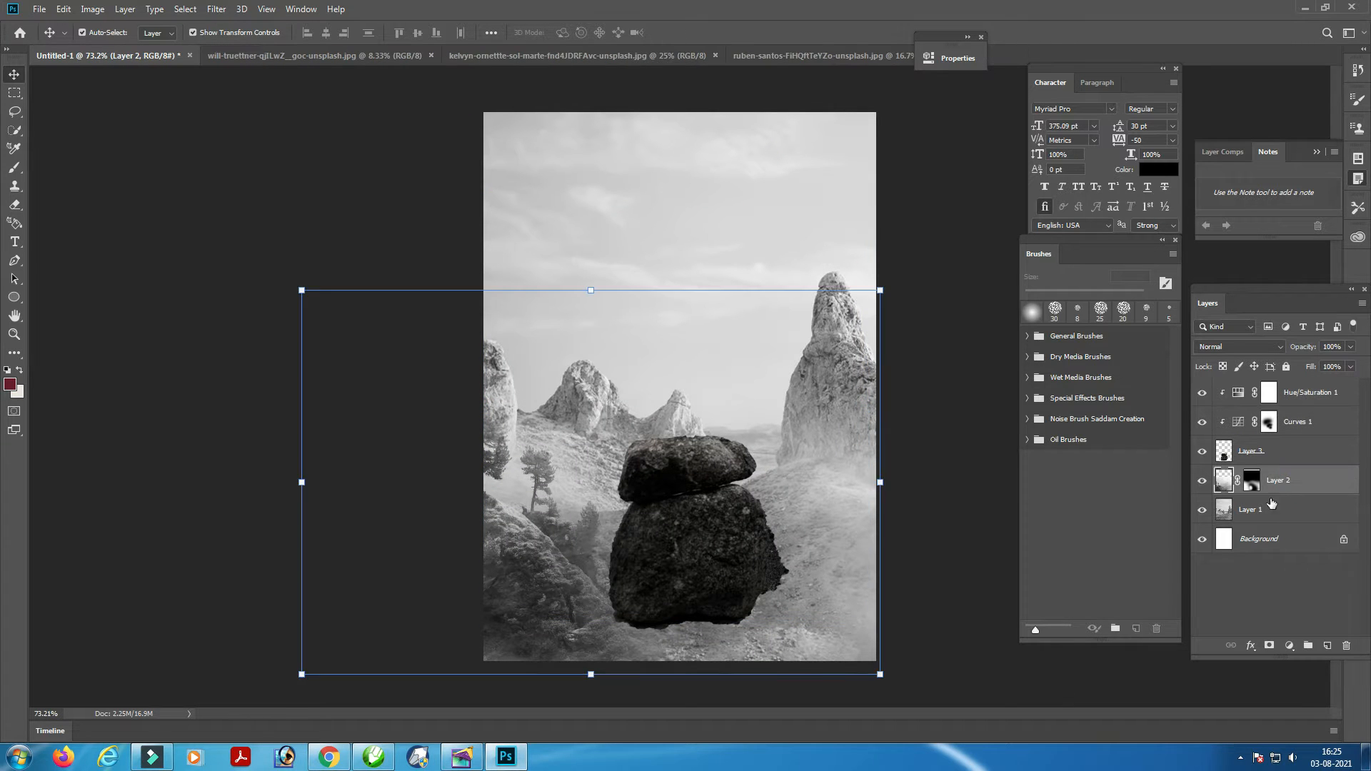
click(1265, 512)
click(40, 9)
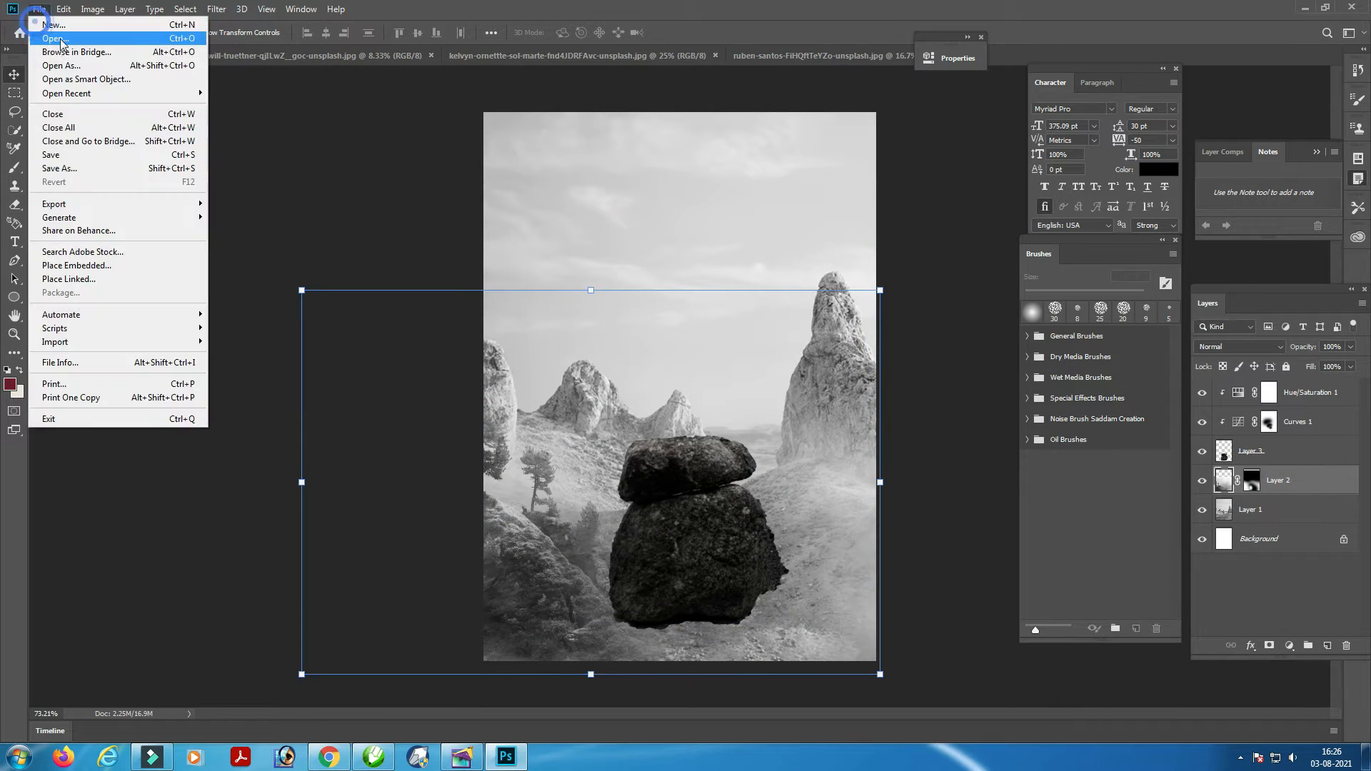
click(44, 36)
double_click(412, 135)
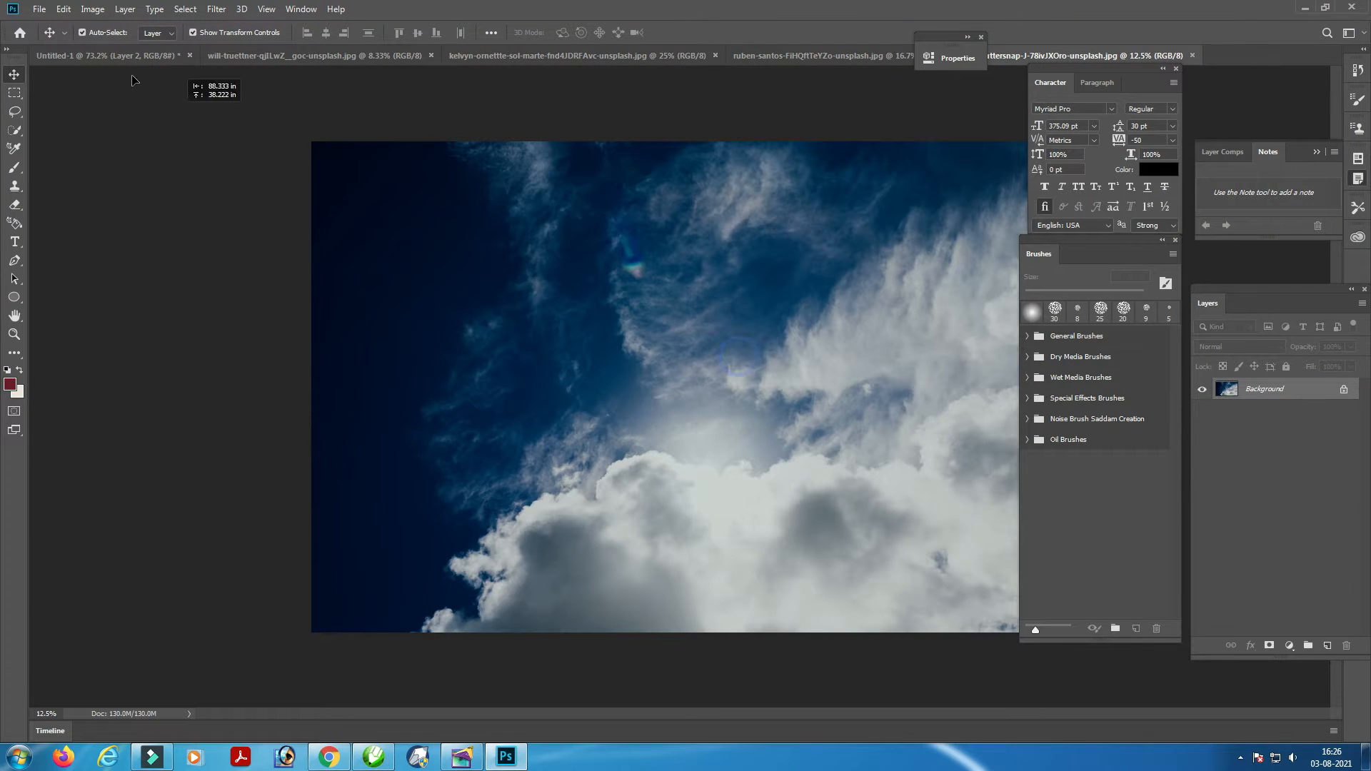
Bring the sky photo into Untitled-1, scale it to 21.43% and position it over the upper part of the canvas
drag(132, 80, 678, 208)
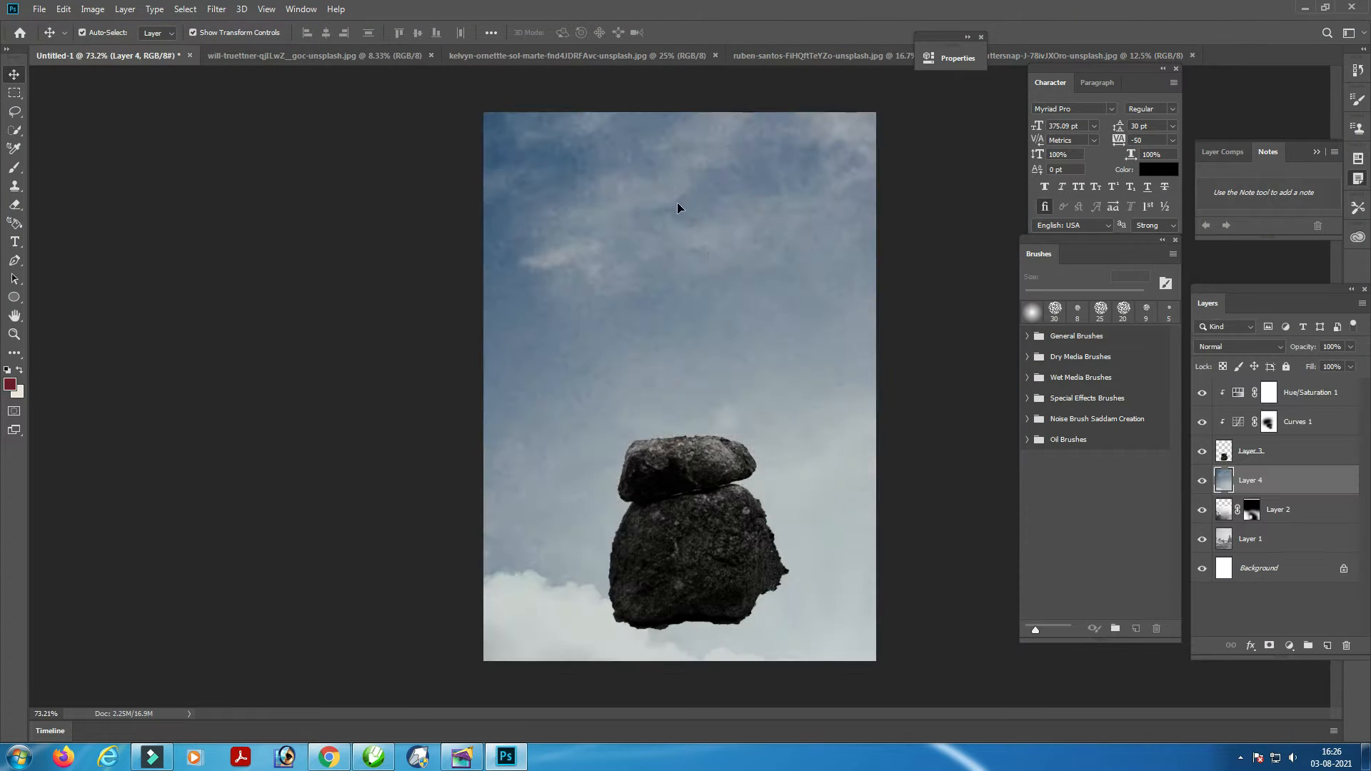
key(ctrl+t)
key(ctrl+minus)
key(ctrl+minus)
key(ctrl+minus)
key(ctrl+minus)
key(ctrl+minus)
key(ctrl+minus)
key(ctrl+minus)
key(ctrl+minus)
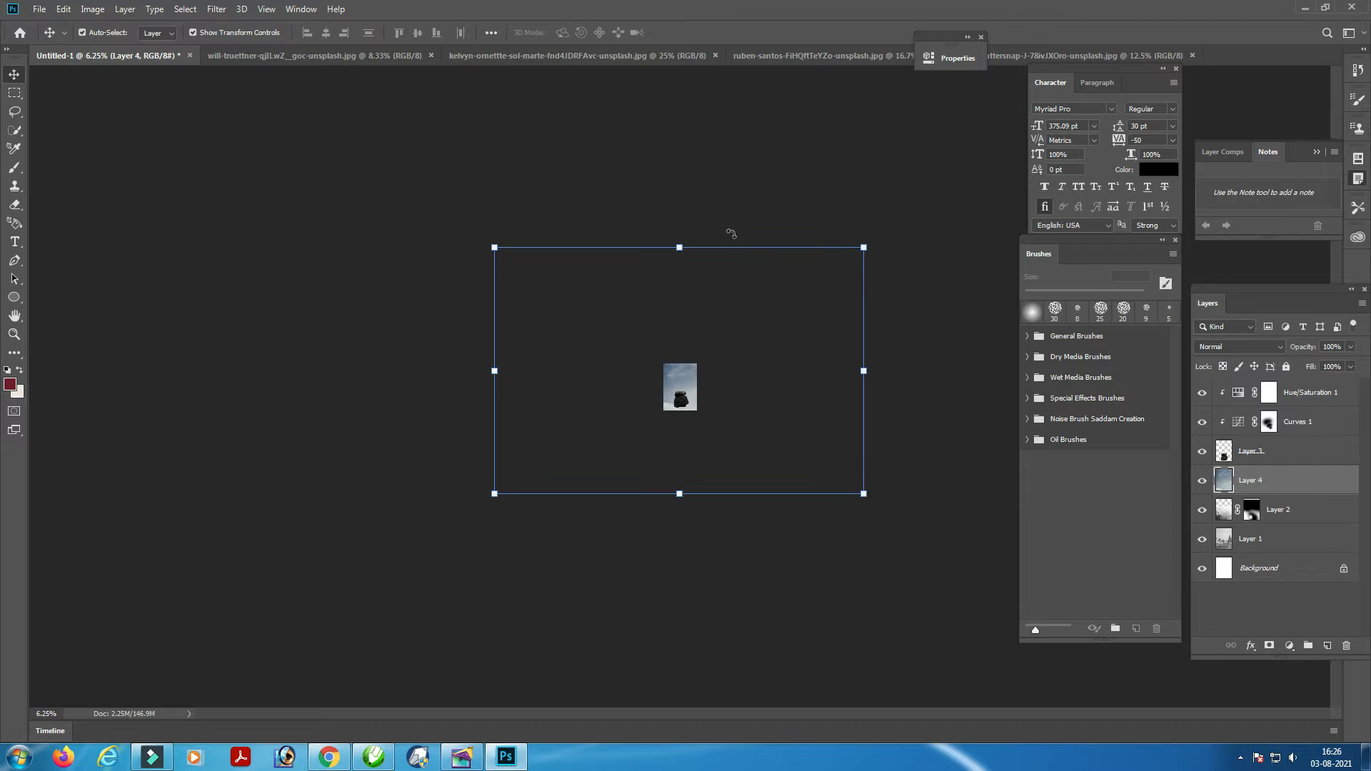
drag(732, 336, 691, 358)
key(ctrl+plus)
key(ctrl+plus)
key(ctrl+plus)
key(ctrl+plus)
key(ctrl+plus)
key(ctrl+plus)
key(ctrl+plus)
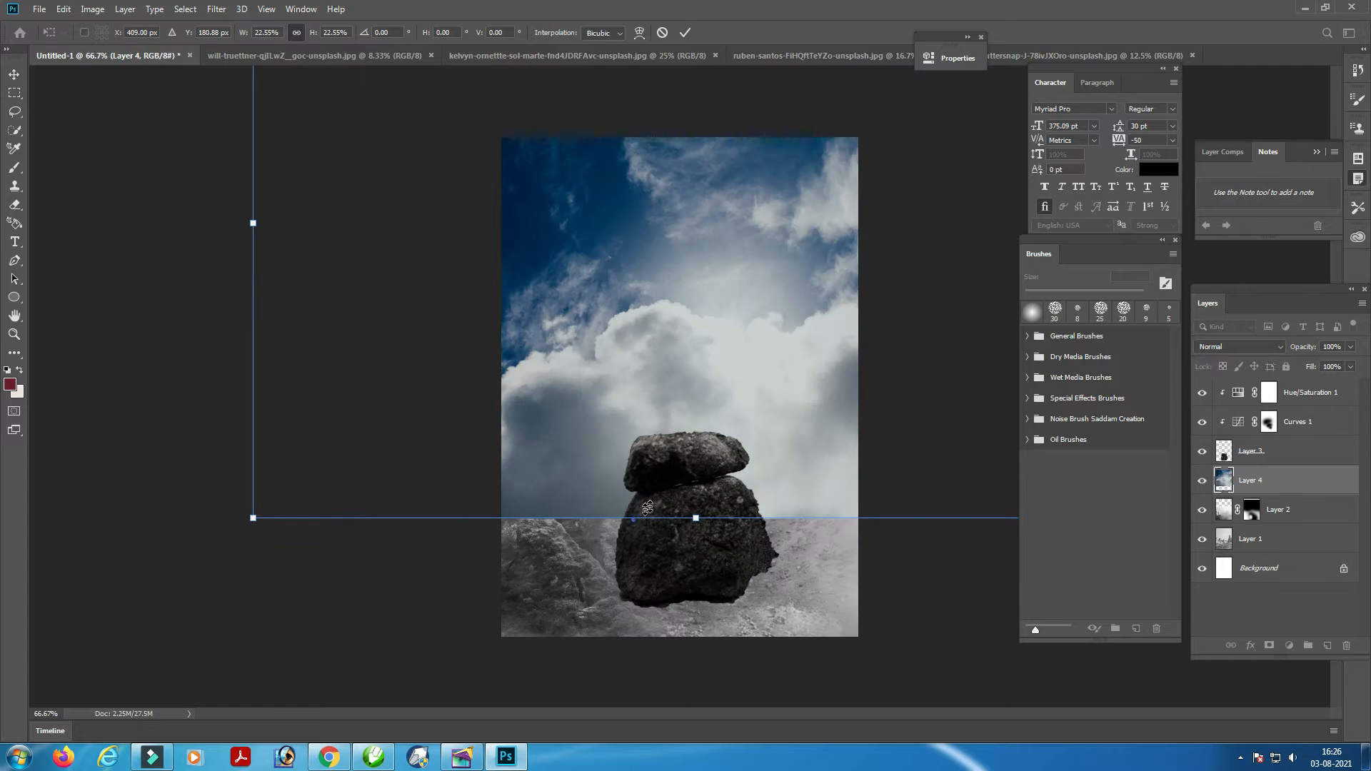
drag(647, 513, 649, 484)
drag(725, 353, 729, 373)
key(Return)
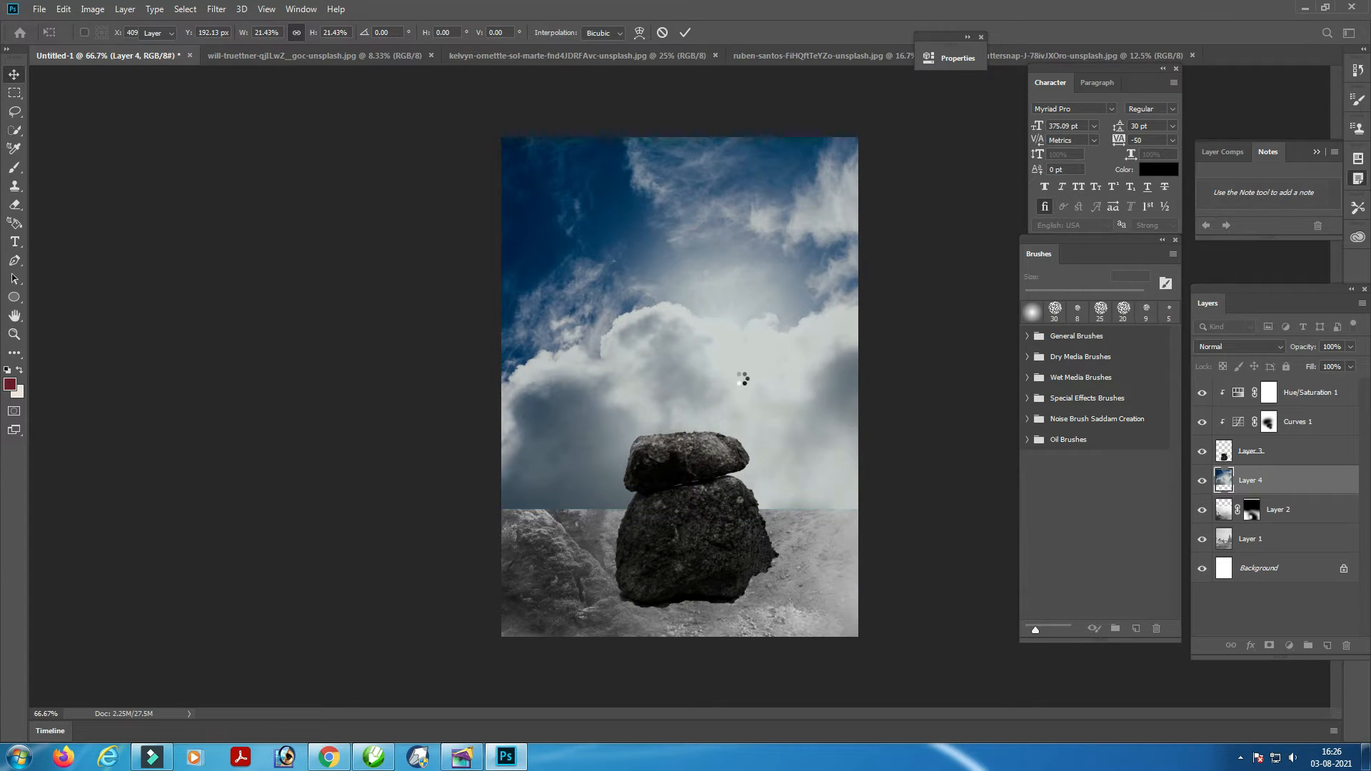
Send the sky layer below Layer 1 and add a layer mask to Layer 1
key(ctrl+bracketleft)
key(ctrl+bracketleft)
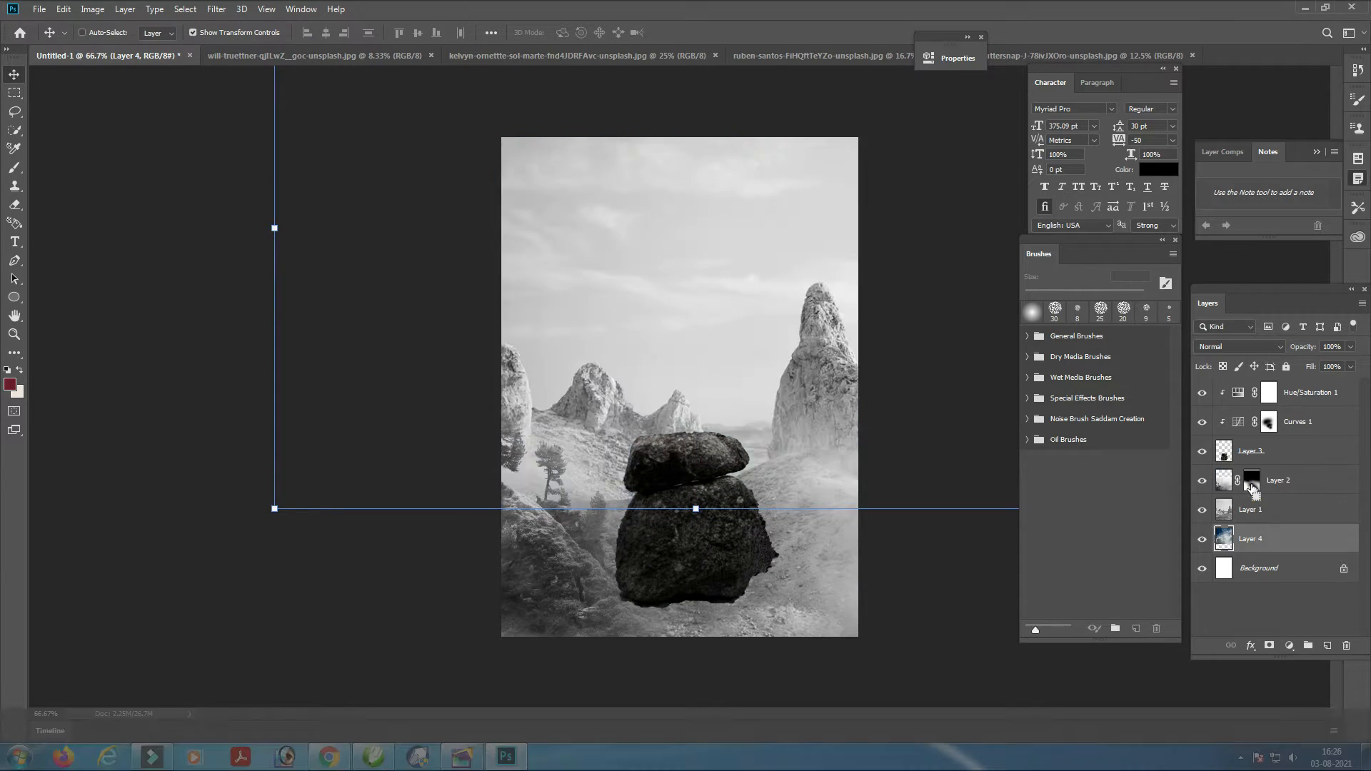
click(1280, 510)
click(1269, 646)
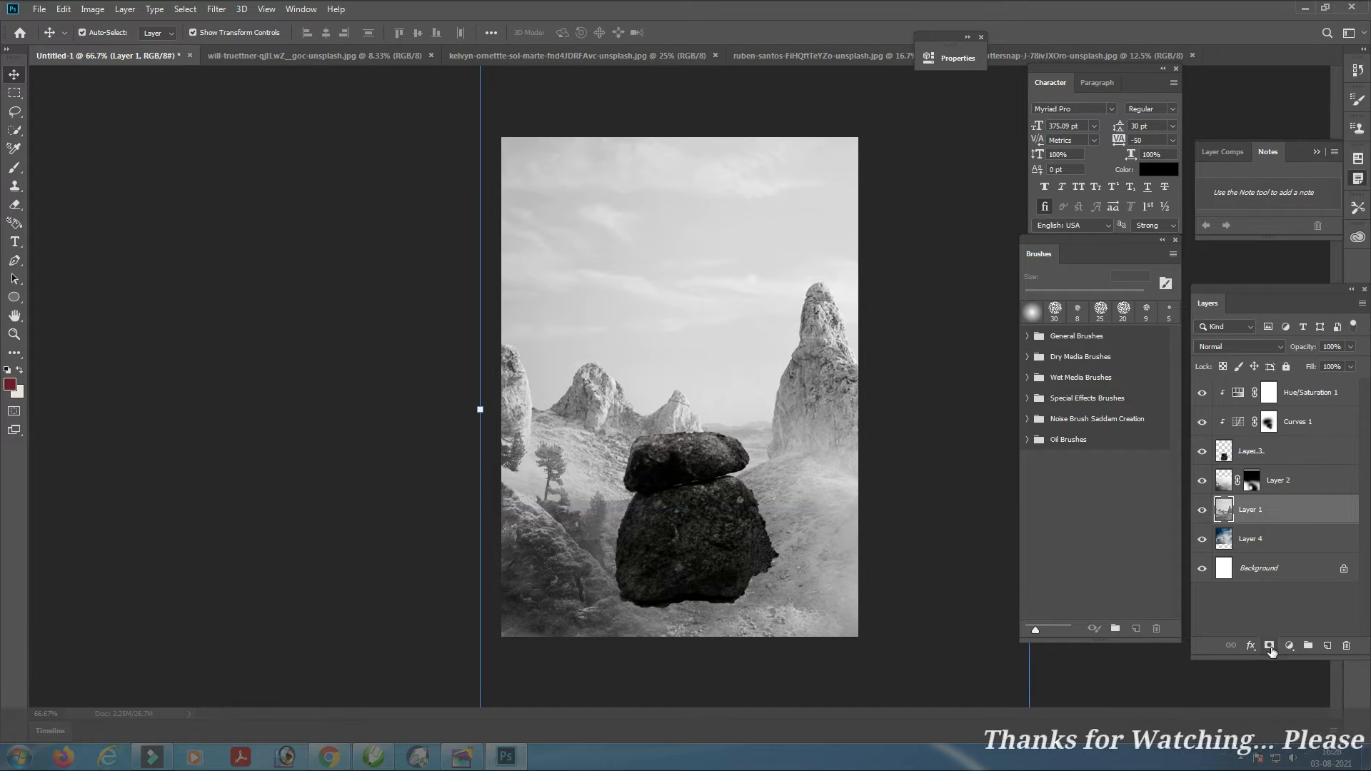
Paint black across the top of the Layer 1 mask with a soft 600 px brush to reveal the blue sky
click(15, 166)
key(bracketright)
key(bracketright)
key(bracketright)
key(bracketright)
key(bracketright)
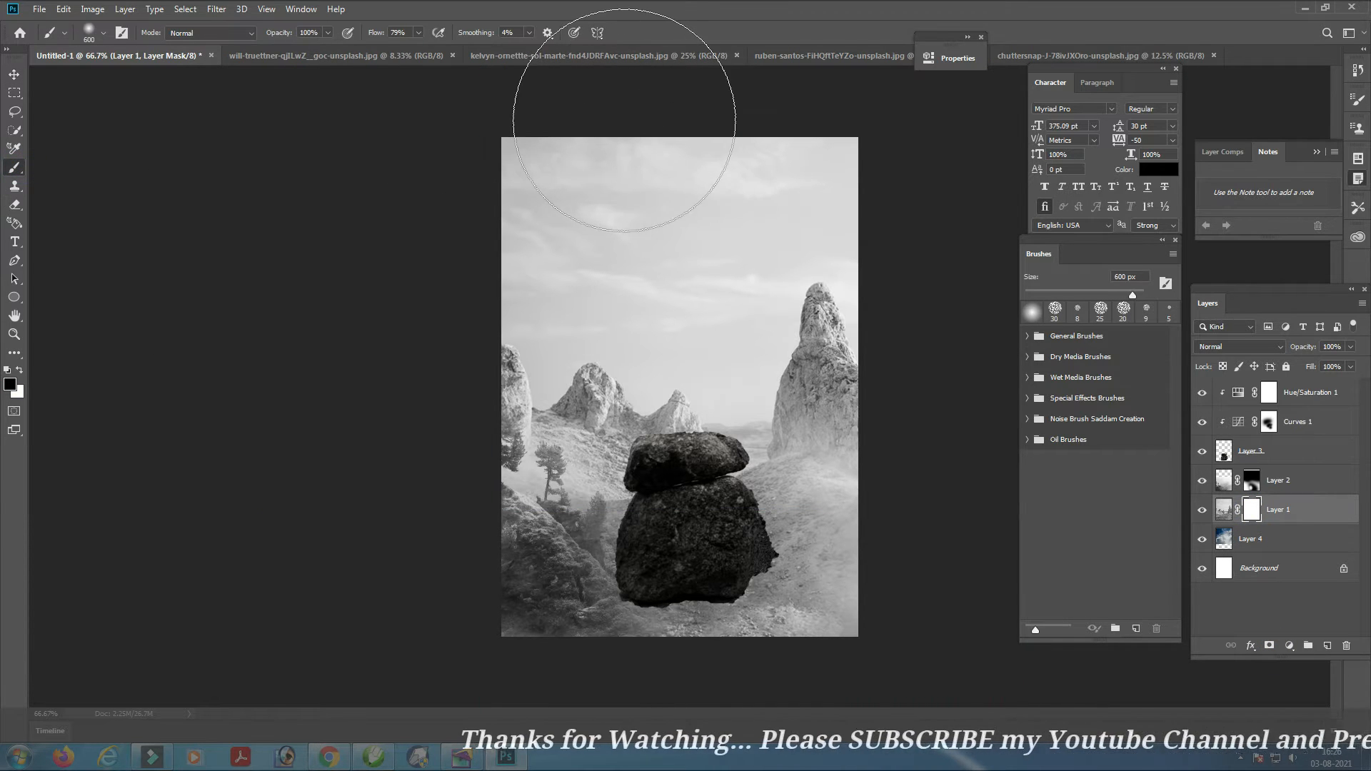
mouse_move(628, 108)
mouse_down()
mouse_move(568, 158)
mouse_move(840, 116)
mouse_up()
Lower the brush flow to 39% and mask out Layer 1's remaining sky and distant peaks, finishing with a 400 px brush
click(419, 32)
drag(427, 52, 398, 54)
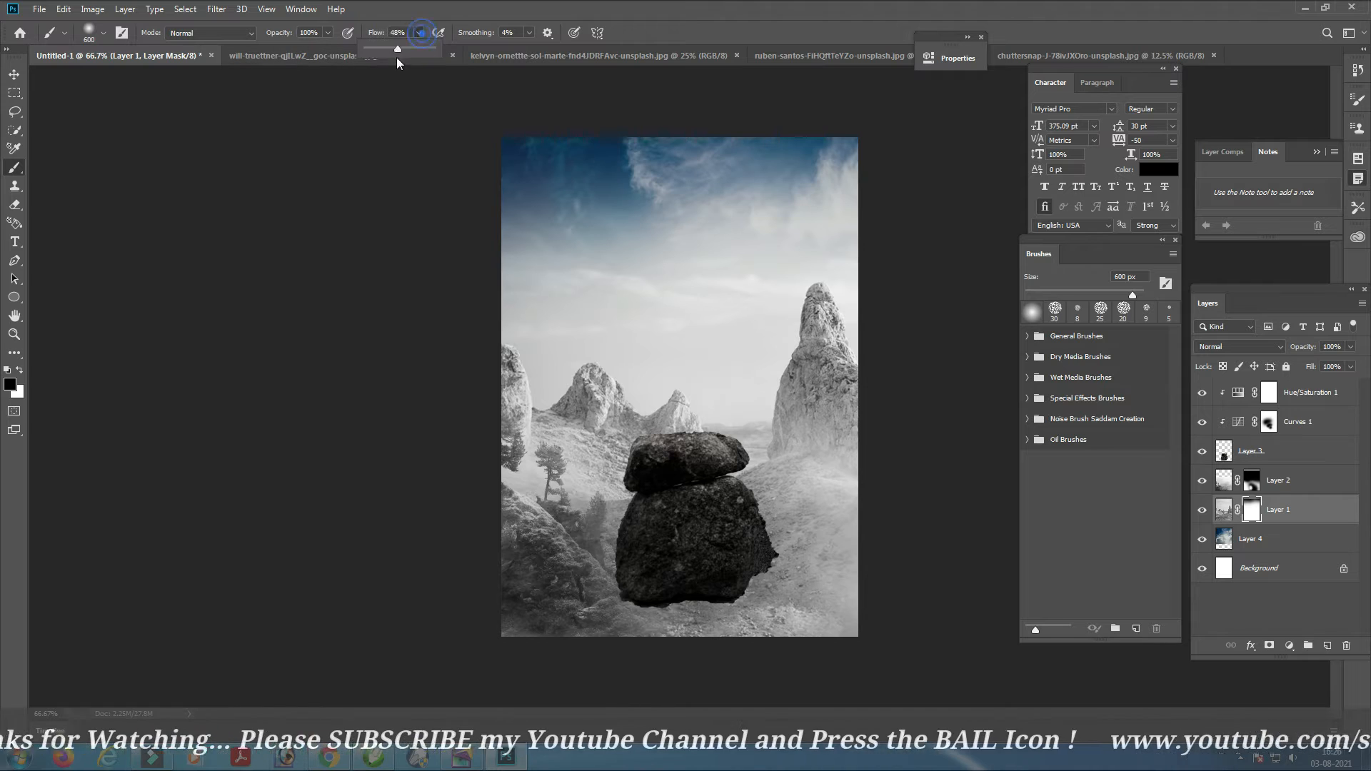
mouse_move(511, 207)
mouse_down()
mouse_move(536, 243)
mouse_move(534, 334)
mouse_move(550, 307)
mouse_move(658, 306)
mouse_move(771, 262)
mouse_move(670, 268)
mouse_move(821, 269)
mouse_move(687, 367)
mouse_move(619, 346)
mouse_move(842, 291)
mouse_move(717, 364)
mouse_up()
key(bracketleft)
key(bracketleft)
drag(555, 348, 612, 352)
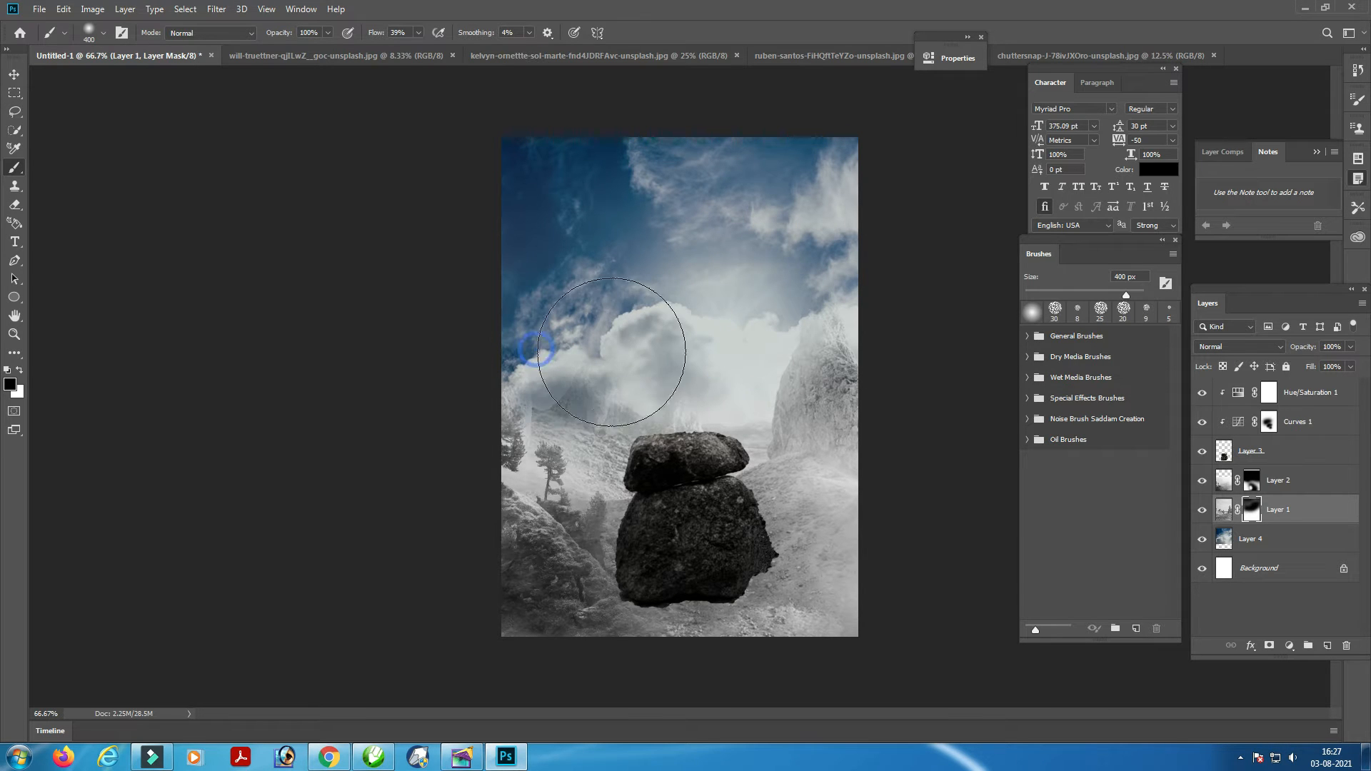
Add a layer mask to the stones on Layer 3 and ready the Brush tool for painting on it
key(v)
click(739, 545)
click(1275, 453)
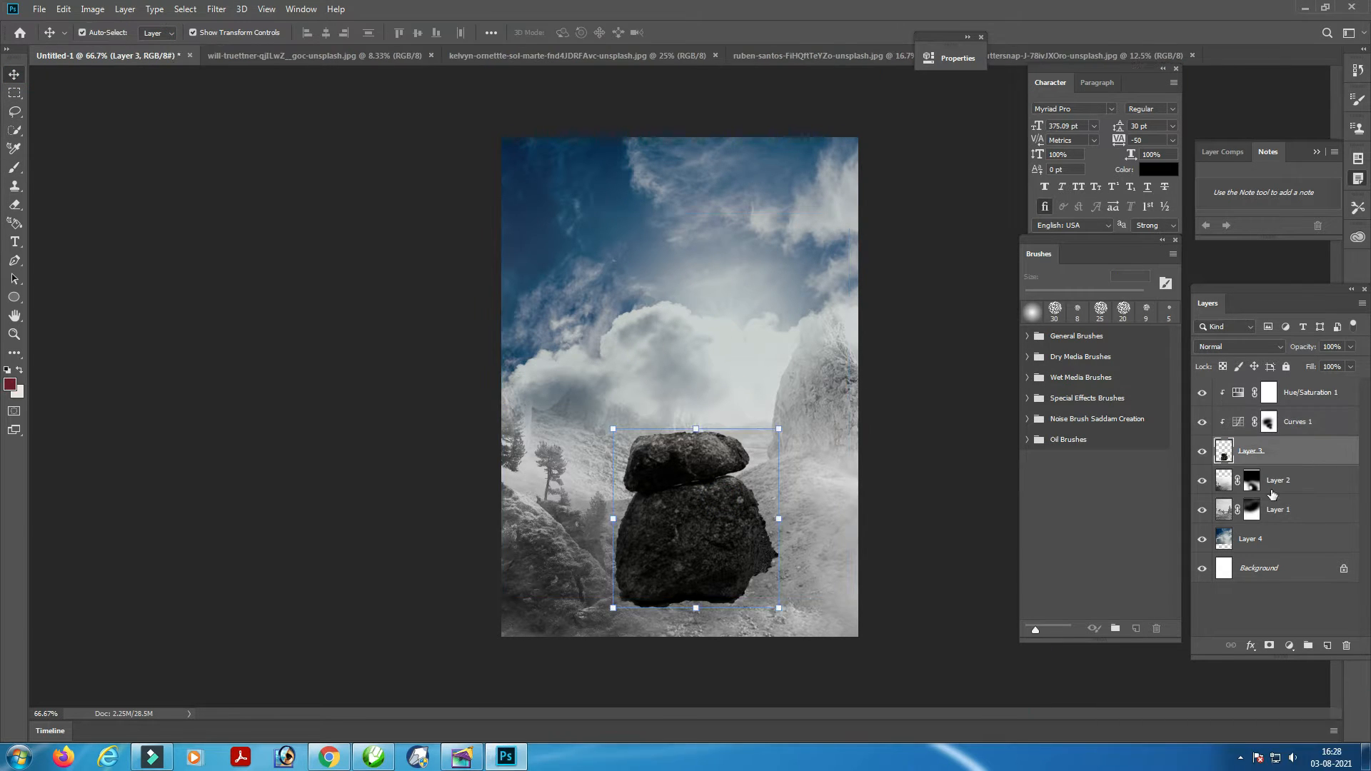
click(1268, 646)
key(b)
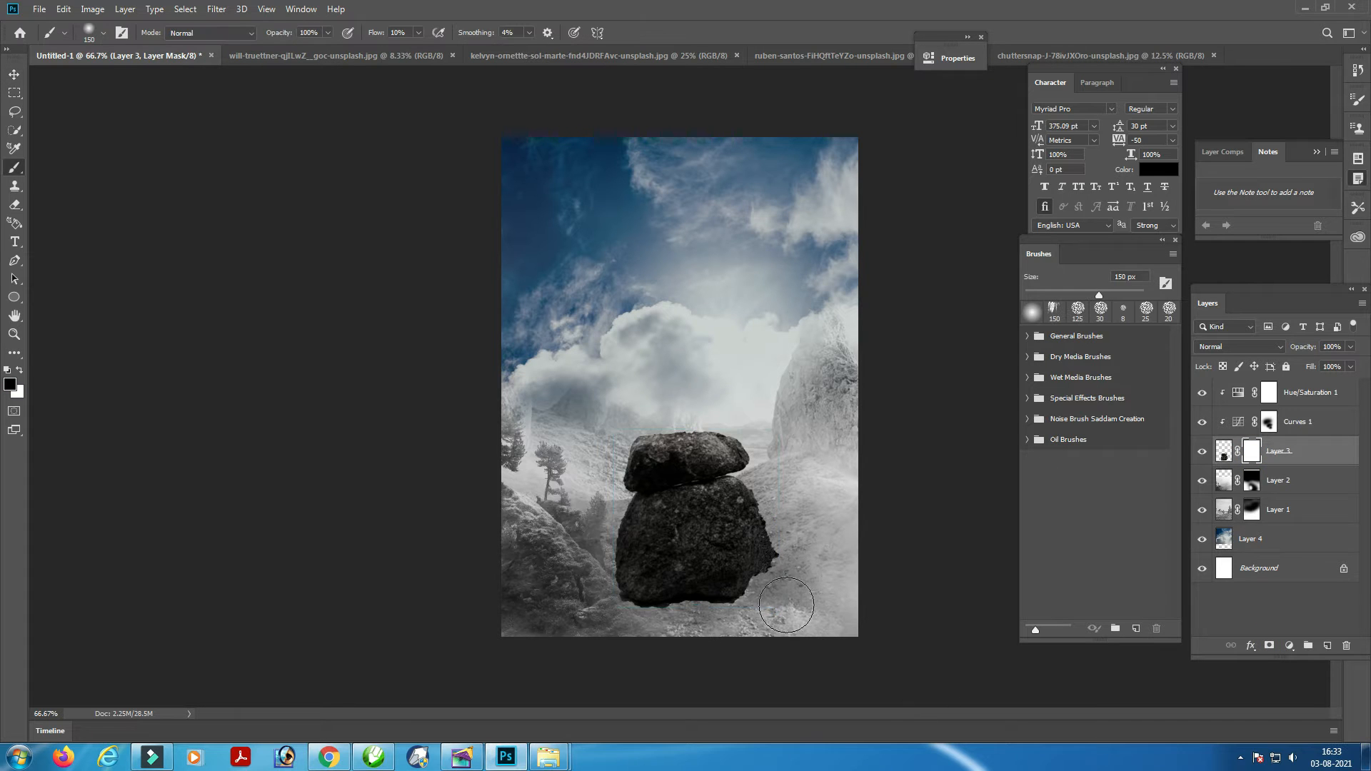
Paint black on the Layer 3 mask to soften the jagged right edge and lower right base of the bottom stone
key(ctrl+plus)
key(ctrl+plus)
key(ctrl+plus)
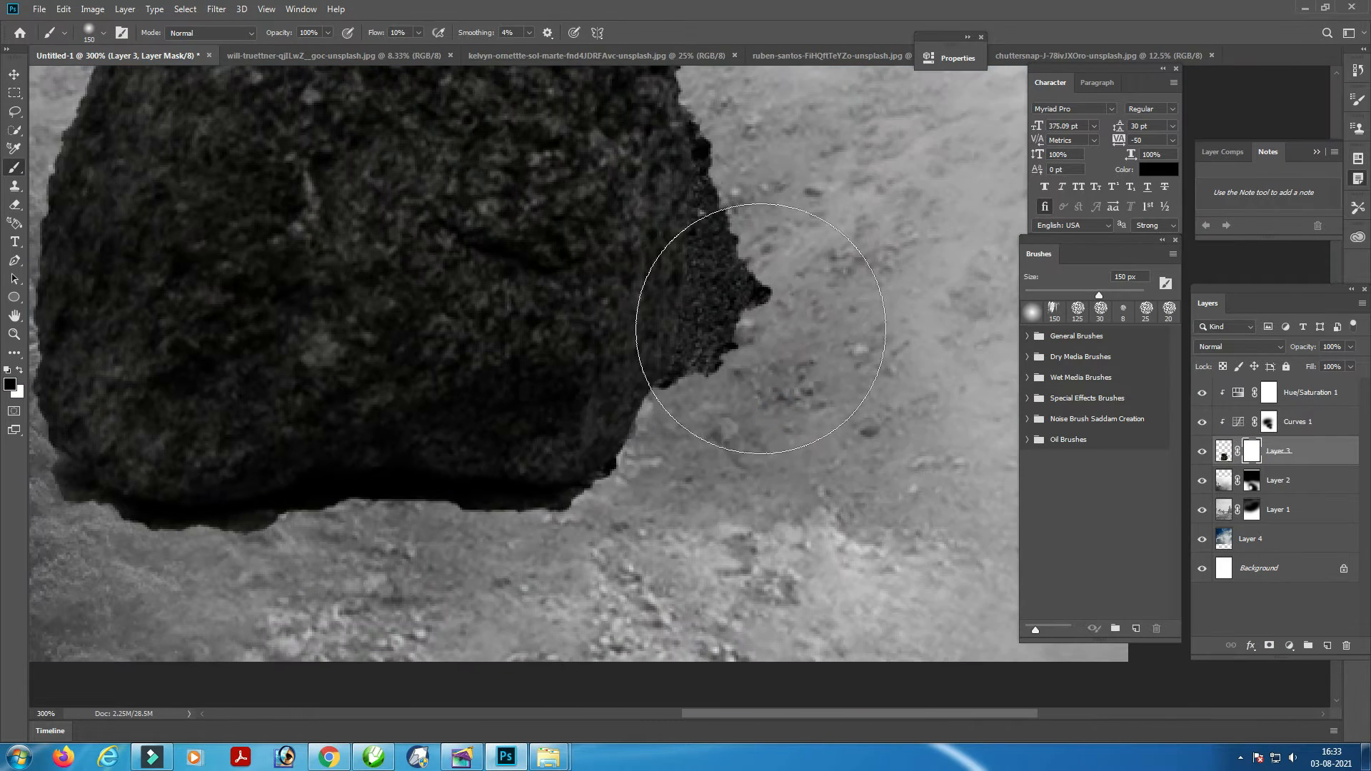
mouse_move(814, 302)
mouse_down()
mouse_move(765, 361)
mouse_move(836, 215)
mouse_move(713, 410)
mouse_move(838, 324)
mouse_up()
mouse_move(780, 214)
mouse_down()
mouse_move(760, 182)
mouse_move(803, 218)
mouse_move(686, 342)
mouse_move(658, 407)
mouse_move(482, 536)
mouse_up()
Raise the brush flow to 28% and mask the rest of the lower stone's base and edges so they blend into the ground
click(418, 33)
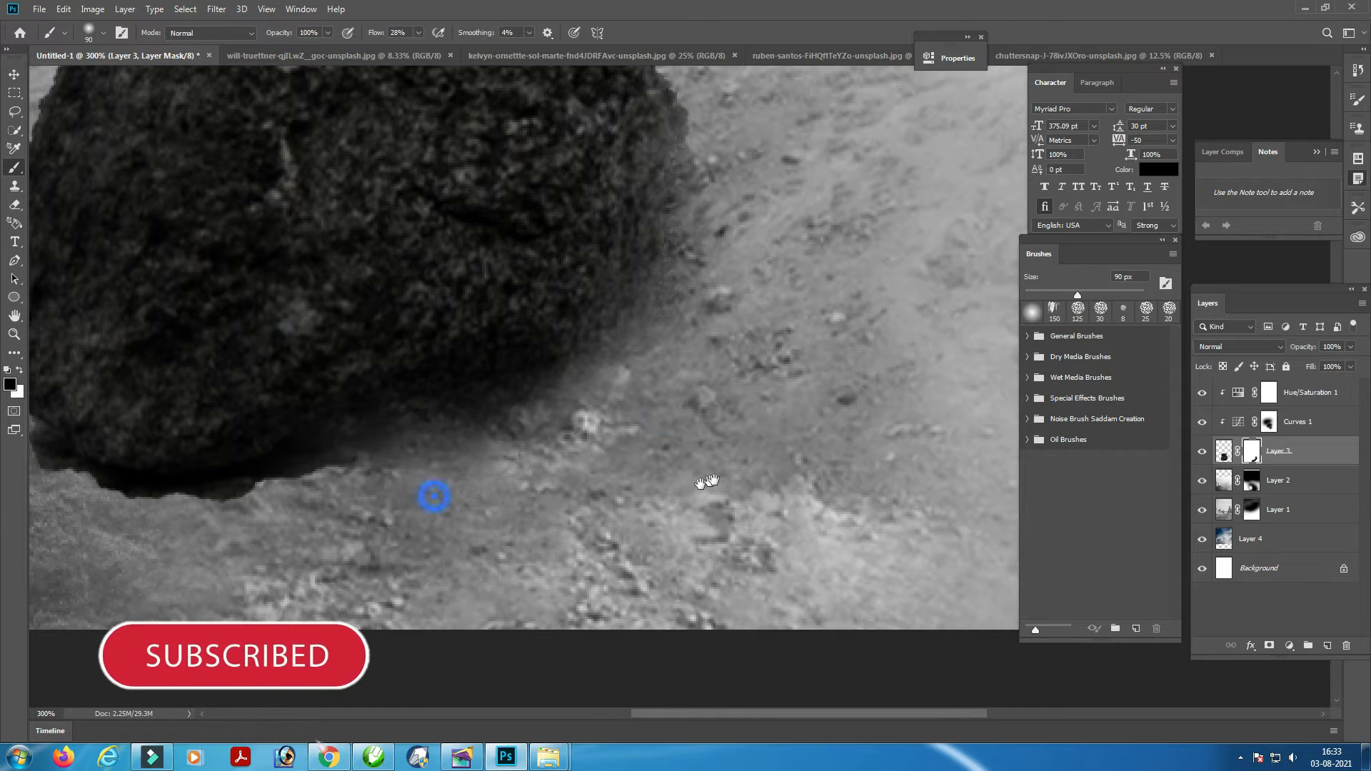
drag(431, 495, 655, 481)
mouse_move(294, 379)
mouse_down()
mouse_move(512, 500)
mouse_move(546, 457)
mouse_up()
drag(198, 181, 373, 300)
mouse_move(415, 369)
mouse_down()
mouse_move(441, 289)
mouse_move(447, 430)
mouse_move(462, 414)
mouse_up()
drag(488, 80, 508, 457)
drag(526, 587, 530, 193)
mouse_move(850, 593)
mouse_down()
mouse_move(444, 586)
mouse_move(226, 607)
mouse_up()
drag(438, 386, 666, 450)
key(bracketright)
key(bracketright)
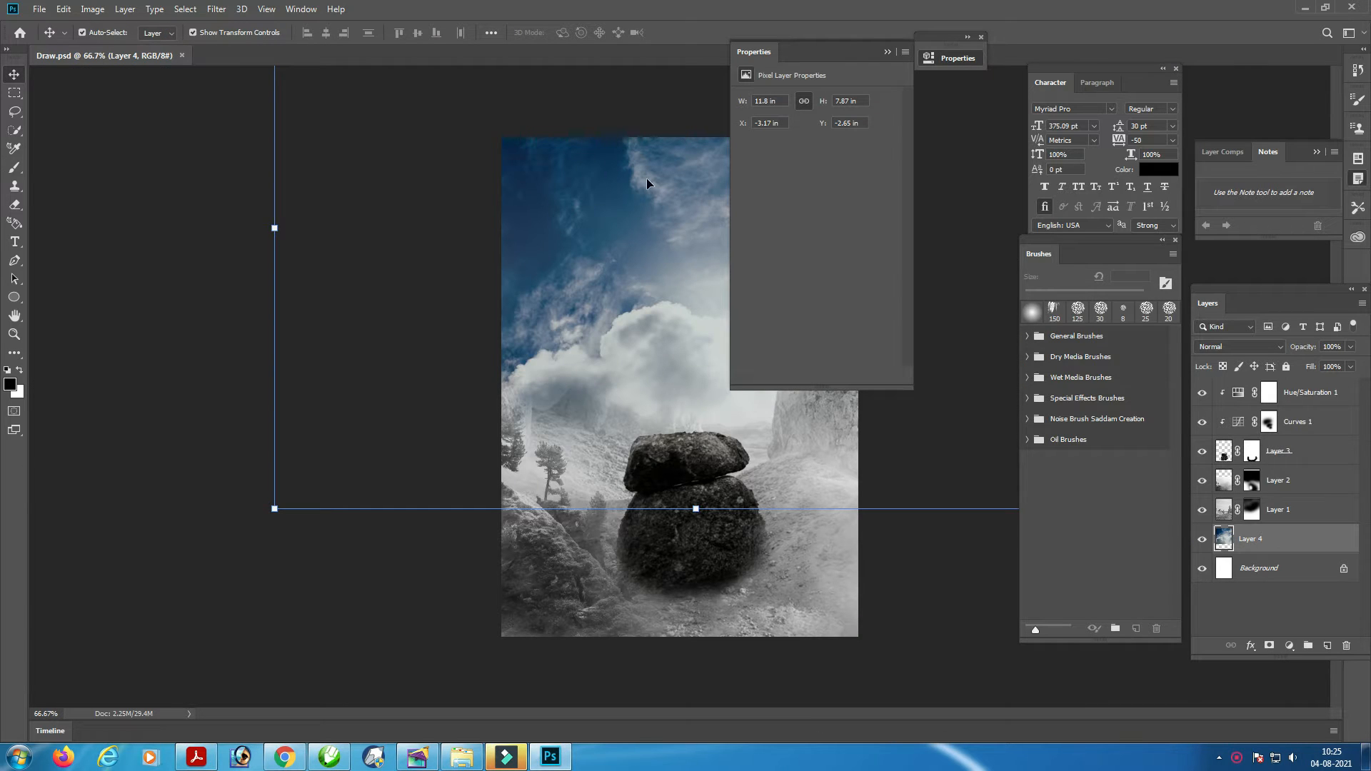
In Draw.psd, add a Color Lookup adjustment layer directly above Layer 1
click(634, 173)
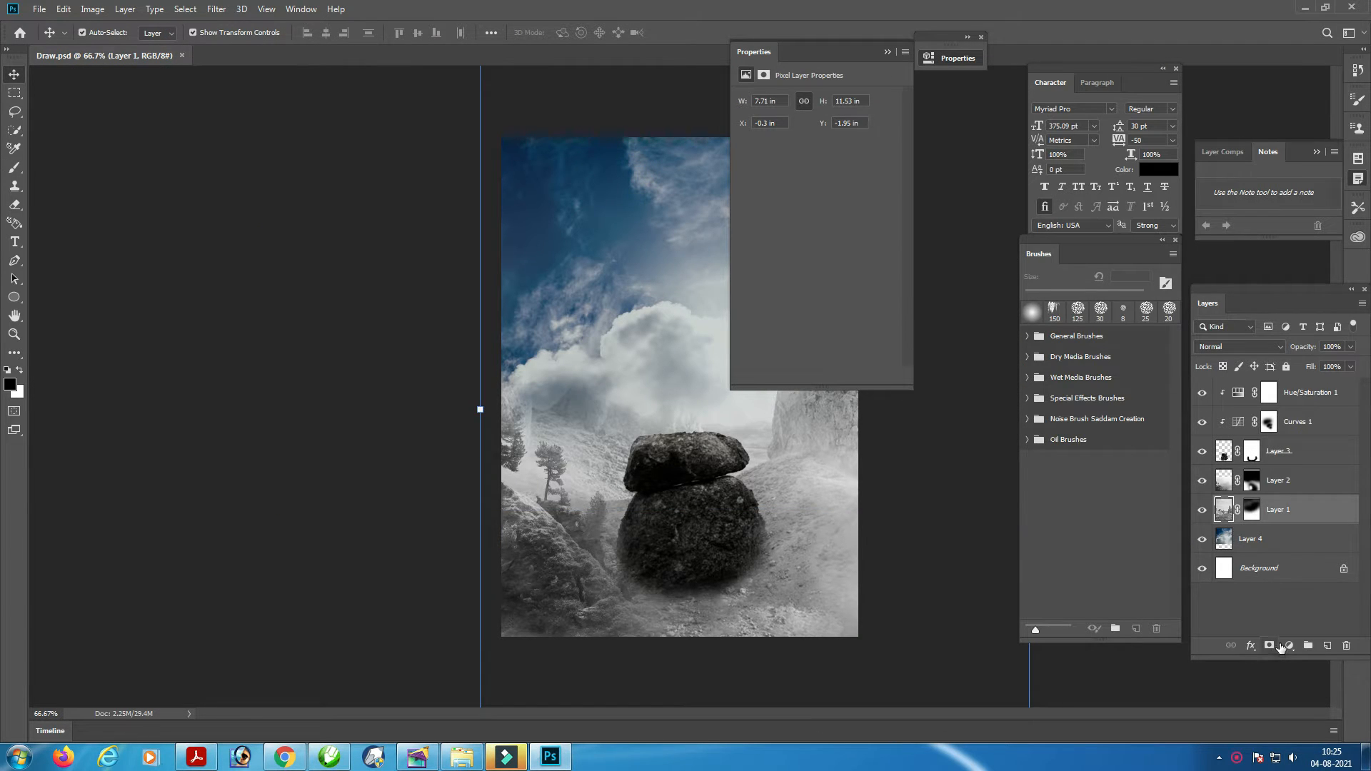
click(1288, 646)
click(1286, 577)
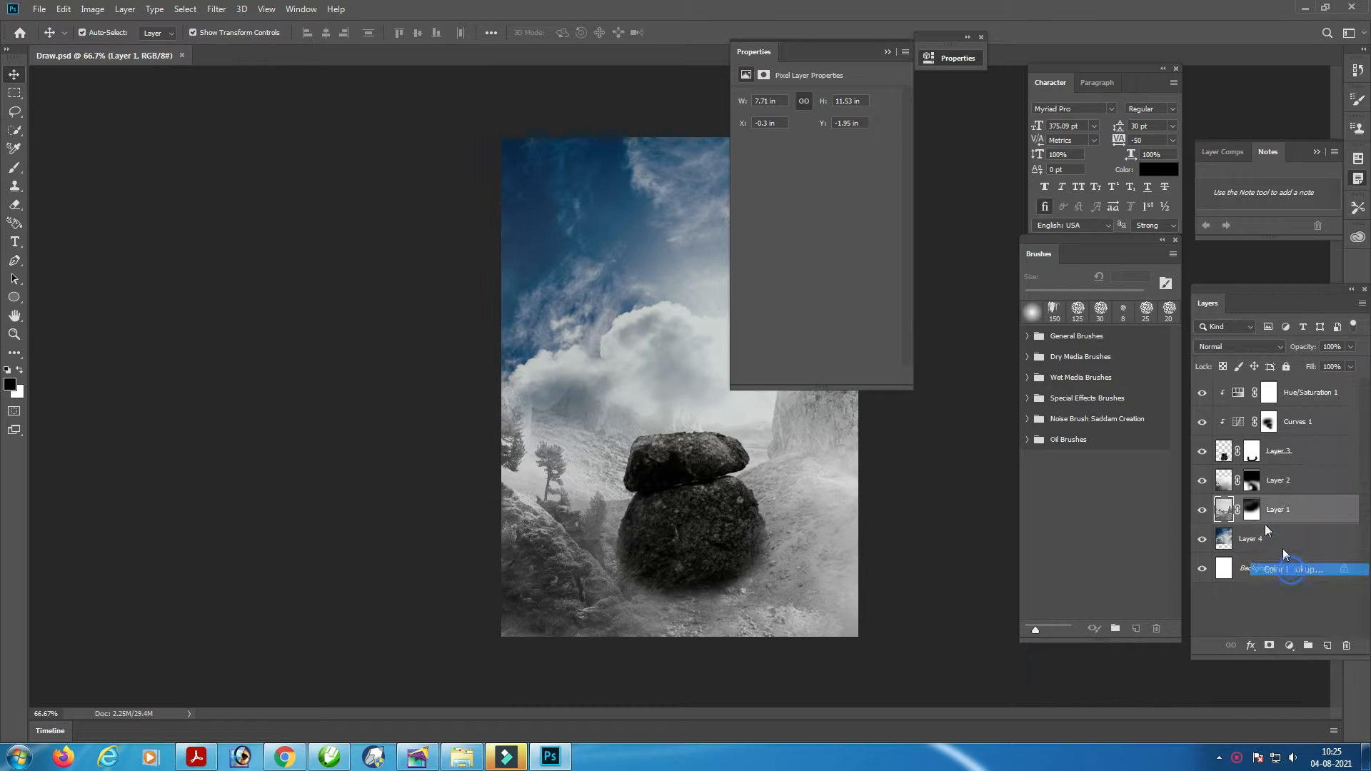
Try the Bleach Bypass.look, Crisp_Warm.look and Crisp_Winter.look 3D LUTs on the Color Lookup adjustment
click(818, 101)
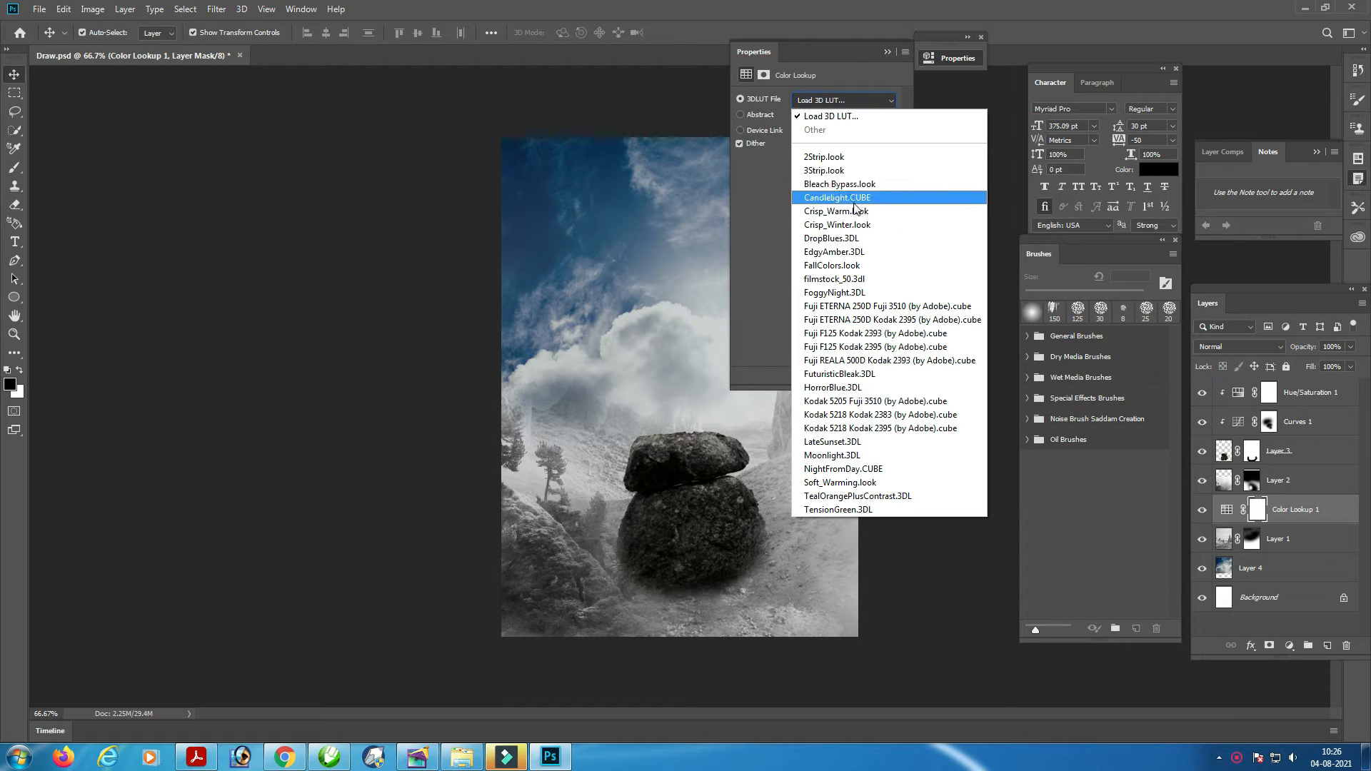
click(846, 185)
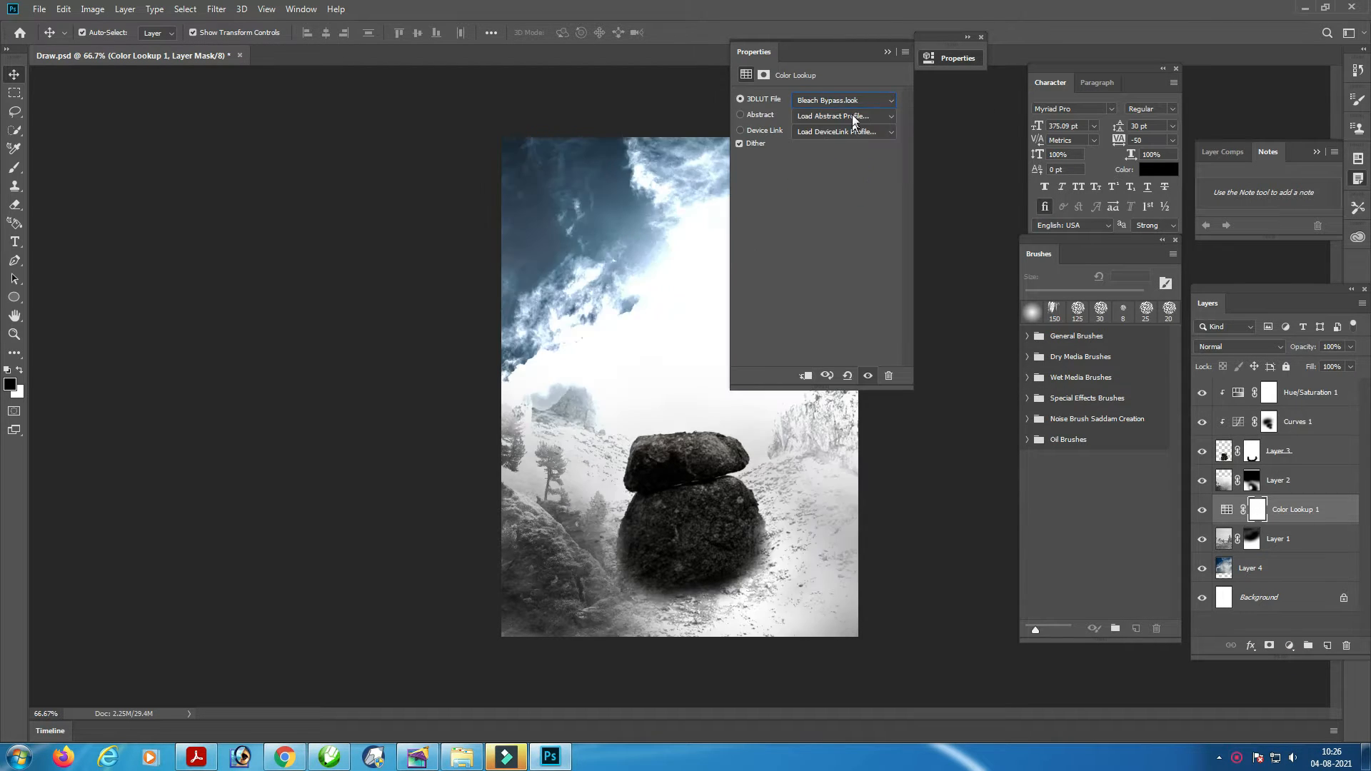
click(856, 102)
click(835, 211)
click(845, 105)
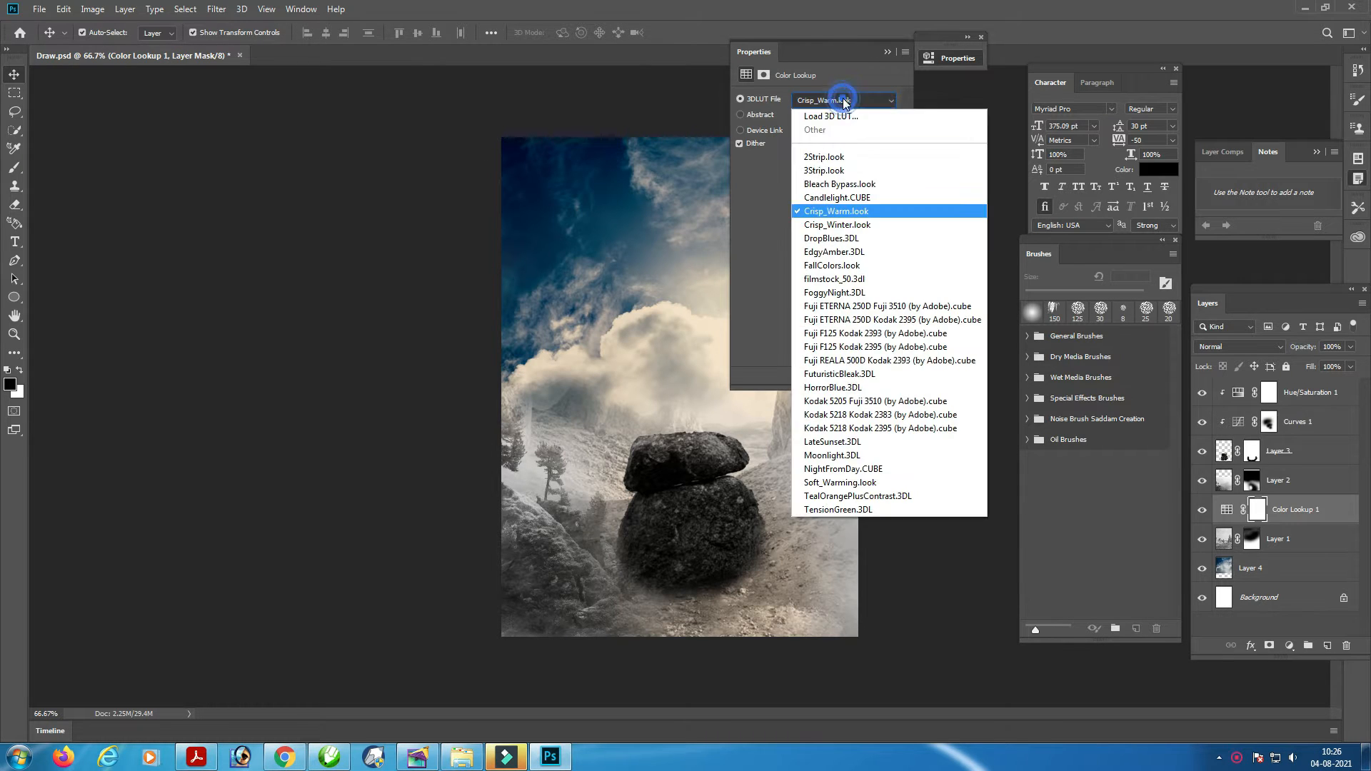
click(857, 223)
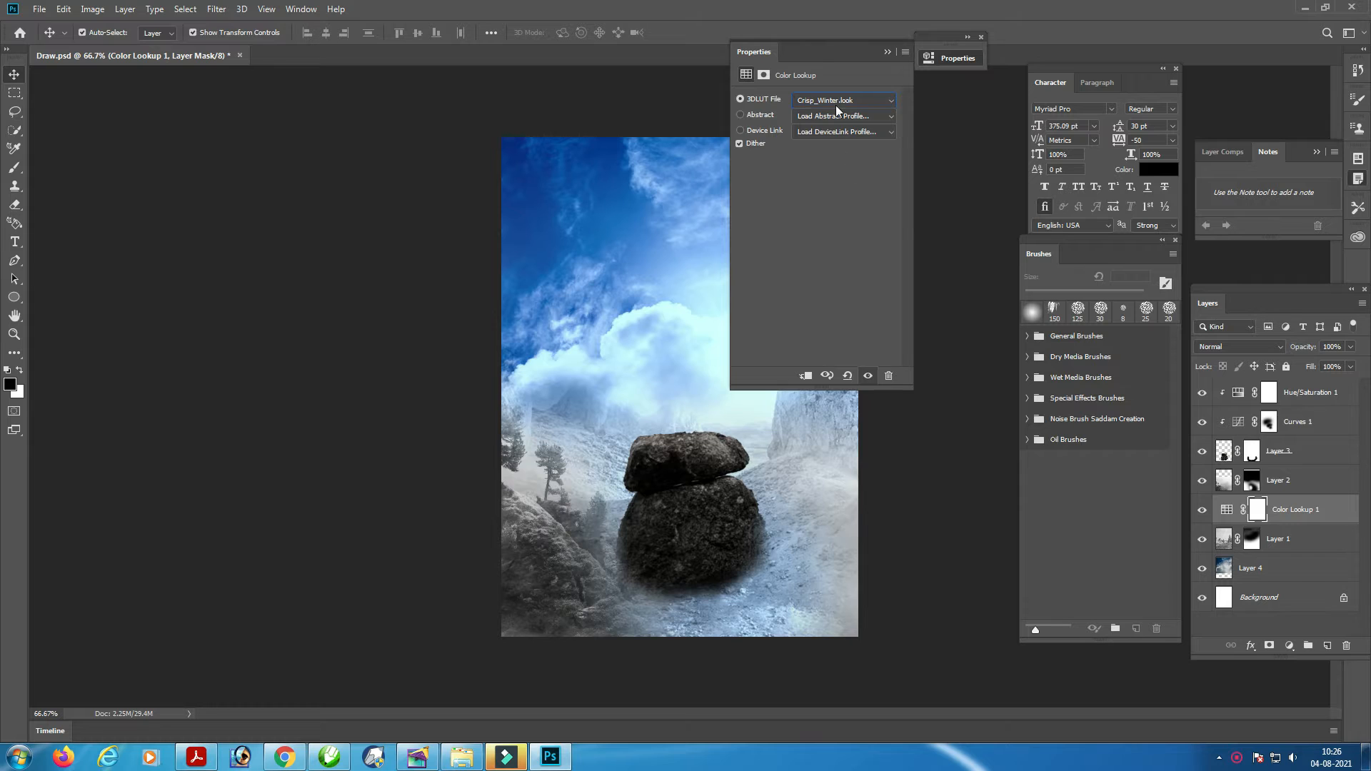
Set the Color Lookup adjustment's 3D LUT to Candlelight.CUBE
click(837, 107)
click(836, 198)
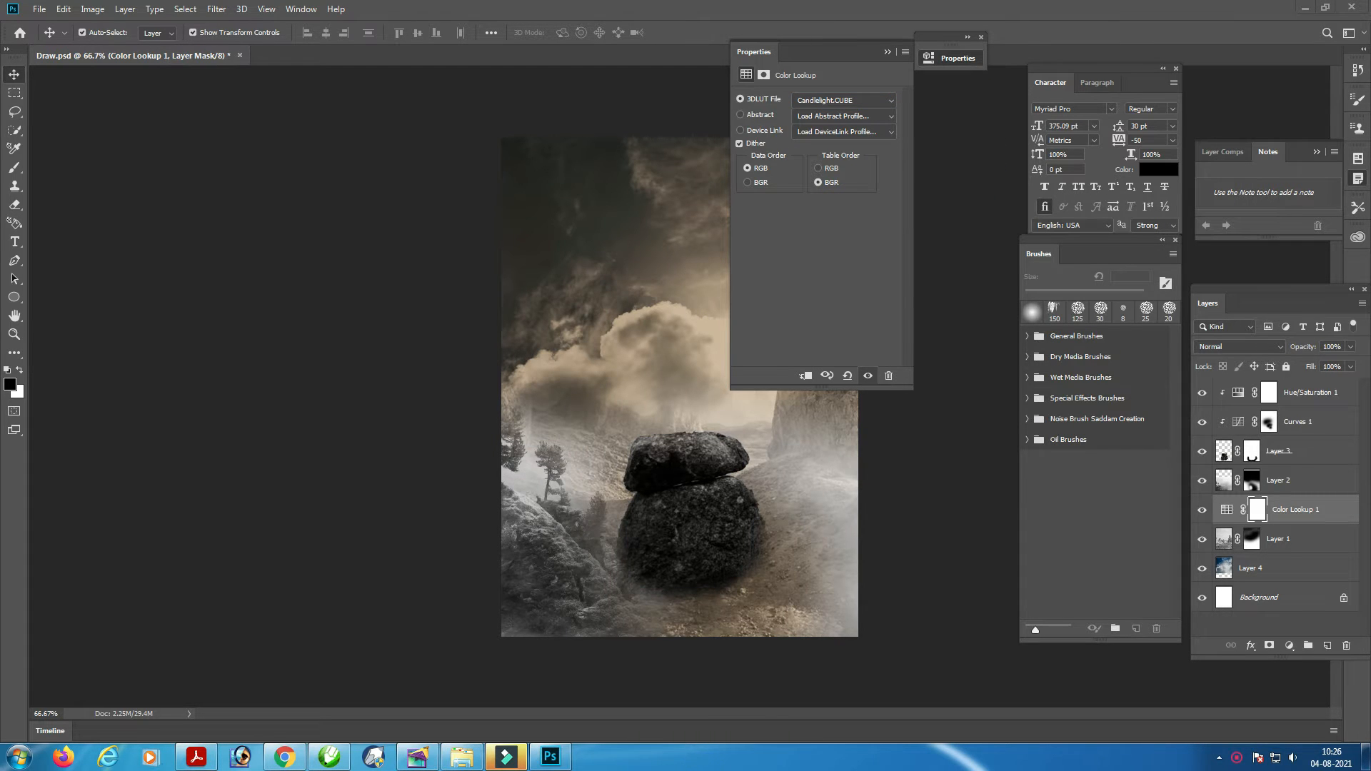
Select the balanced stones' Layer 3 and adjust its contrast with the Camera Raw Filter
click(698, 462)
click(218, 9)
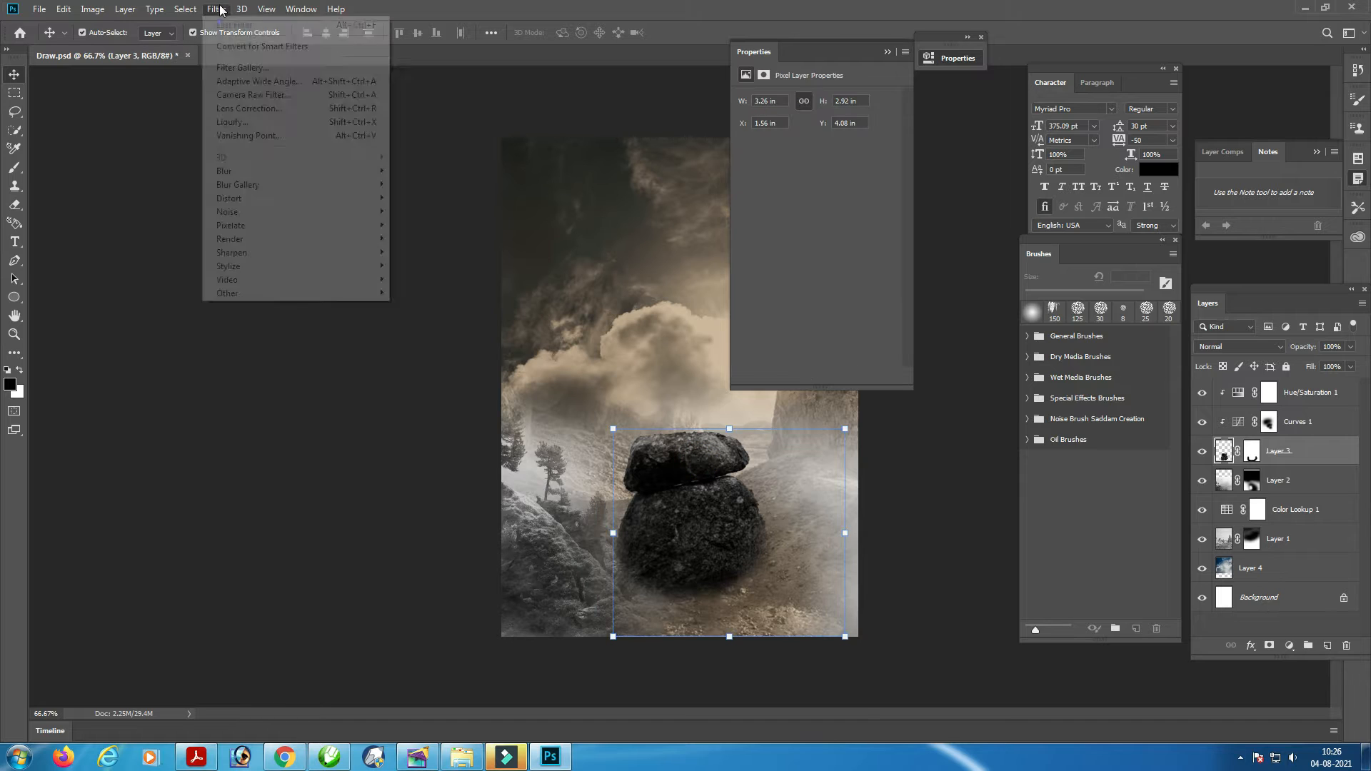
click(254, 94)
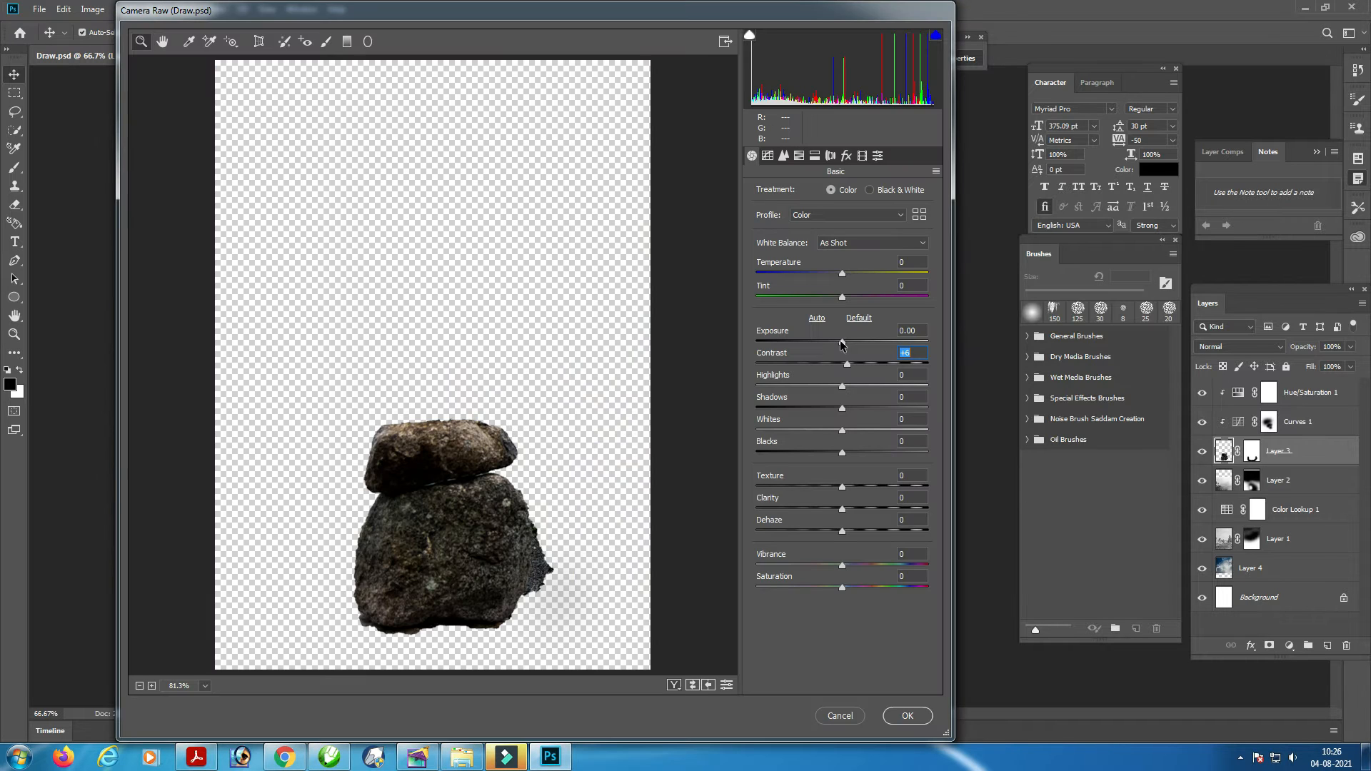
click(906, 716)
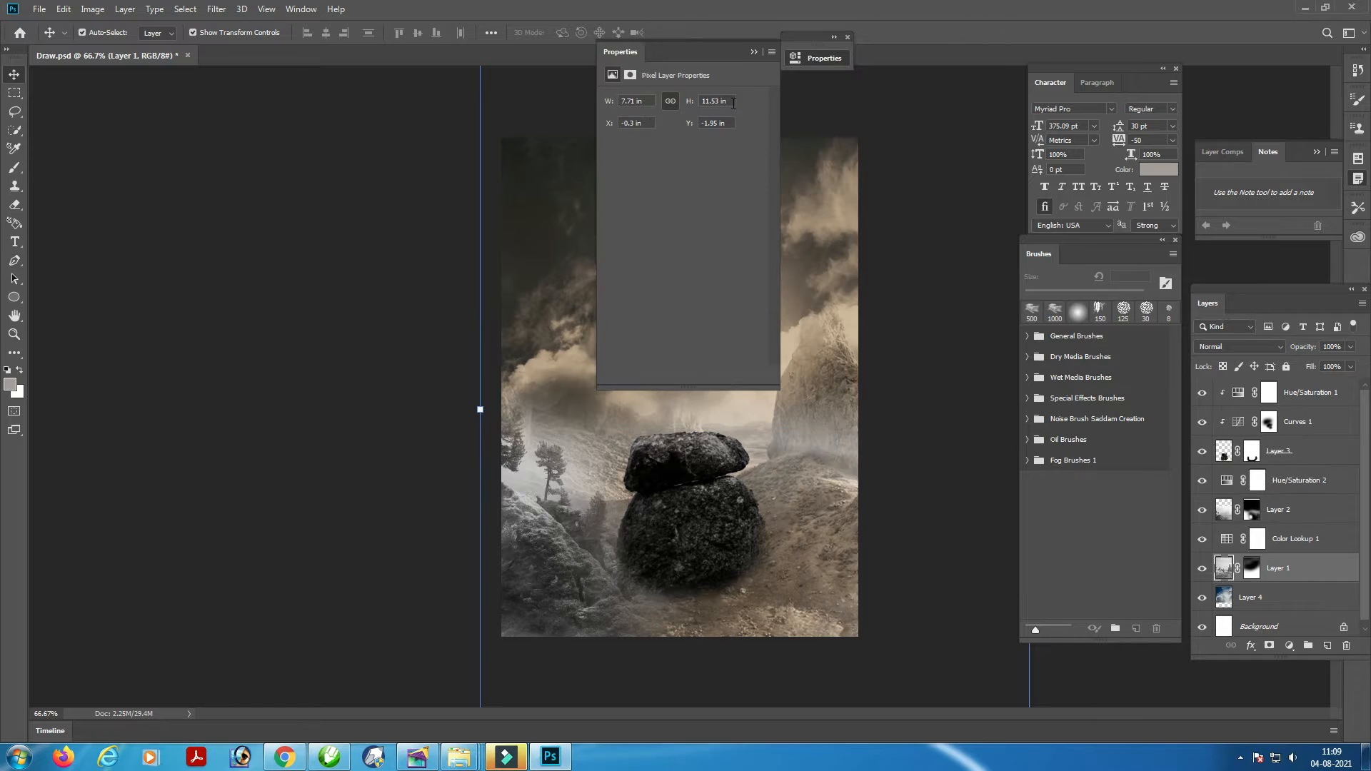
Add a new layer directly above Layer 1 and set the foreground colour to black (000000)
click(755, 53)
click(1326, 646)
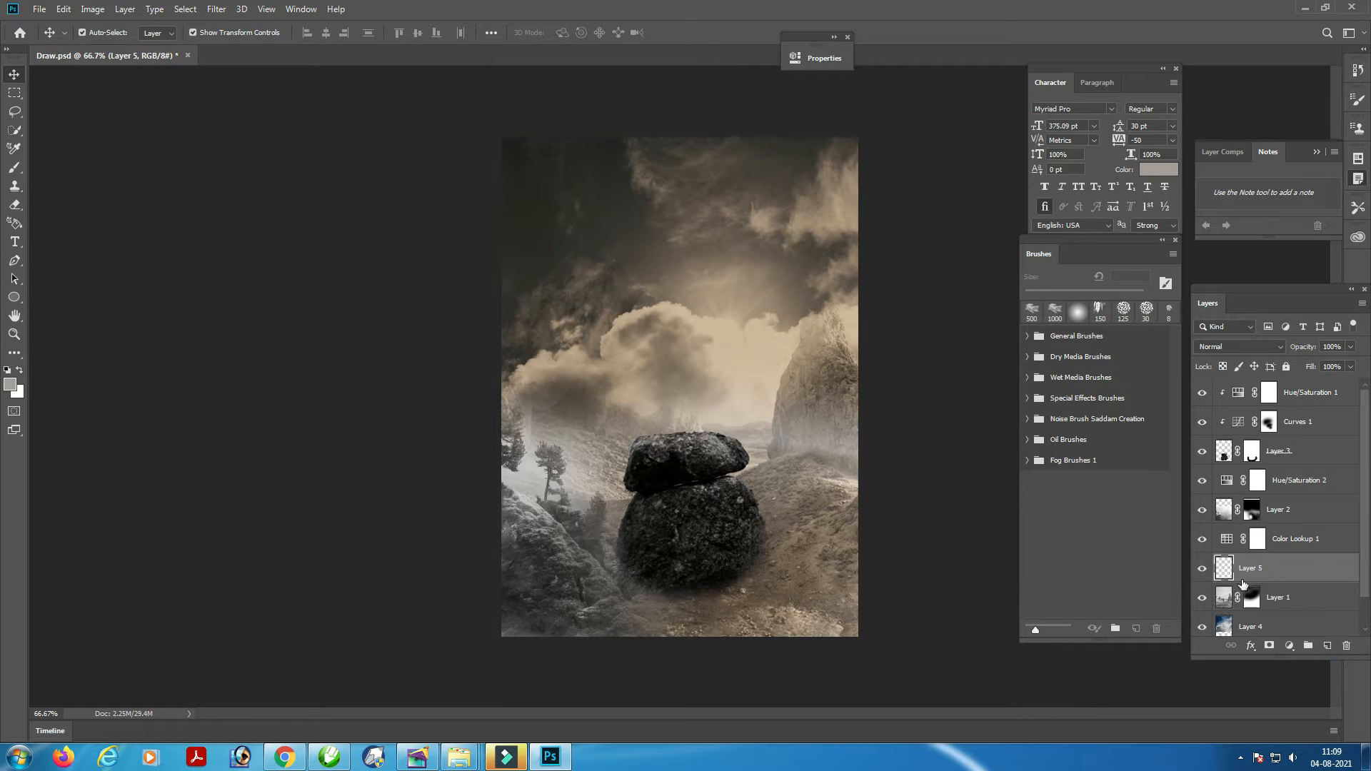
key(i)
click(10, 384)
drag(921, 417, 937, 491)
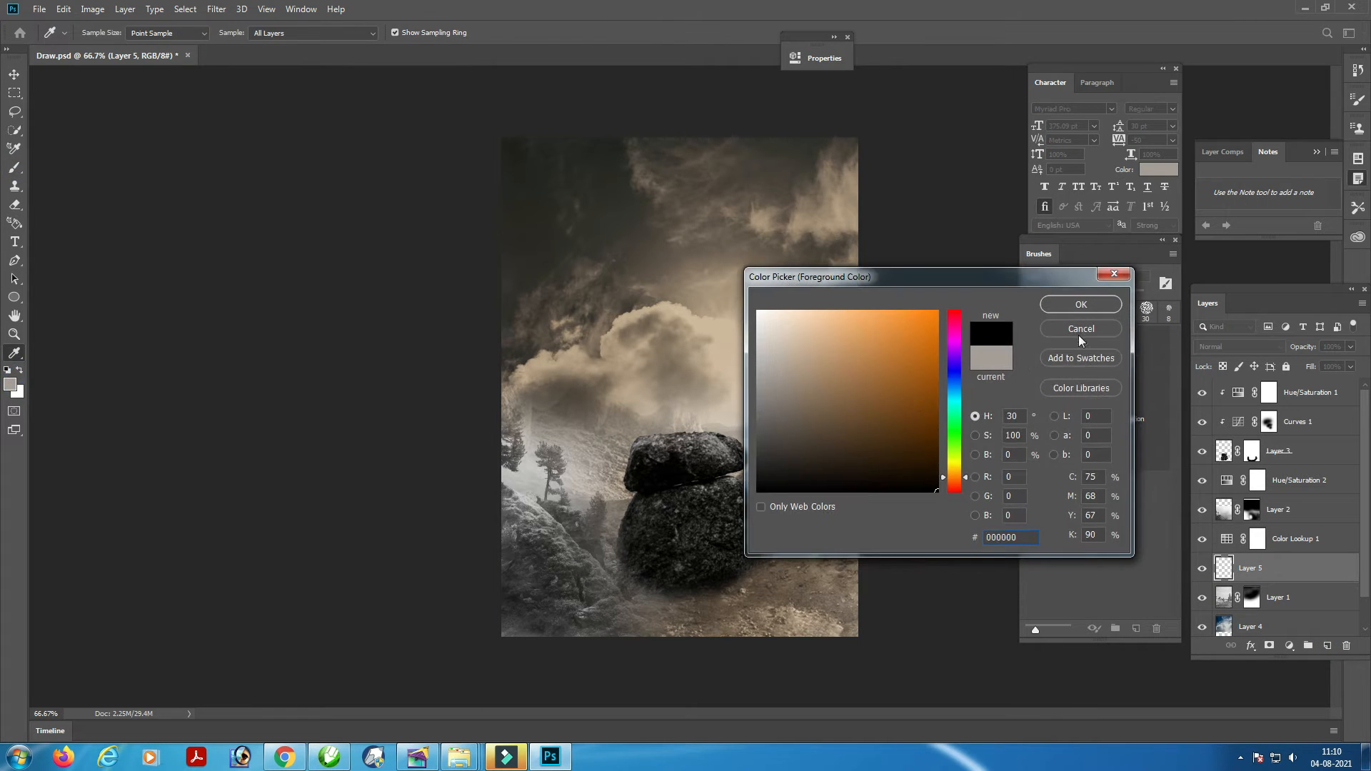
click(1080, 308)
Choose the second Fog brush from Fog Brushes 1 at 700 px and paint black fog over the ground beside the stones
click(1028, 460)
click(1090, 519)
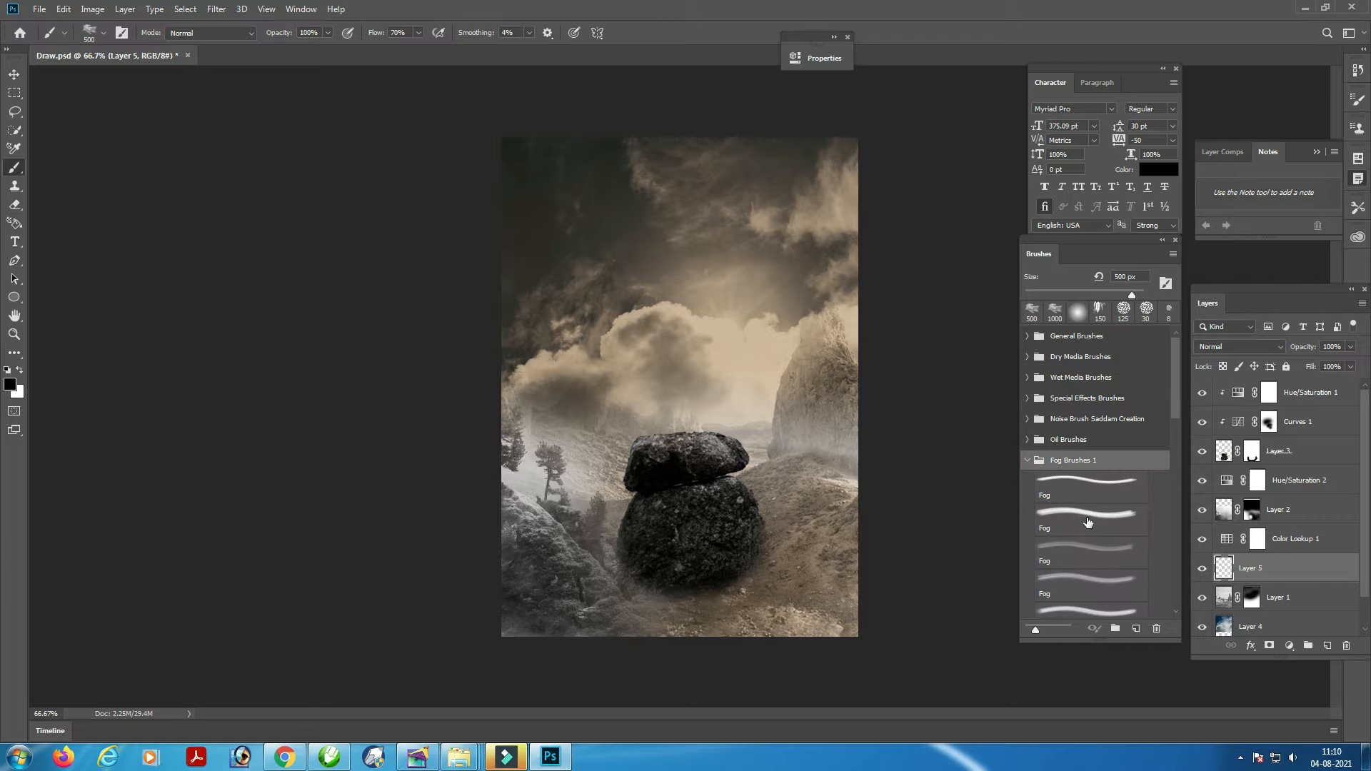
key([)
mouse_move(880, 575)
mouse_down()
mouse_move(812, 632)
mouse_move(656, 667)
mouse_move(879, 580)
mouse_move(811, 616)
mouse_move(656, 655)
mouse_up()
Sample a greyish tone from the picture and paint fog across the ground to the right of the stones, below the distant rock
key(i)
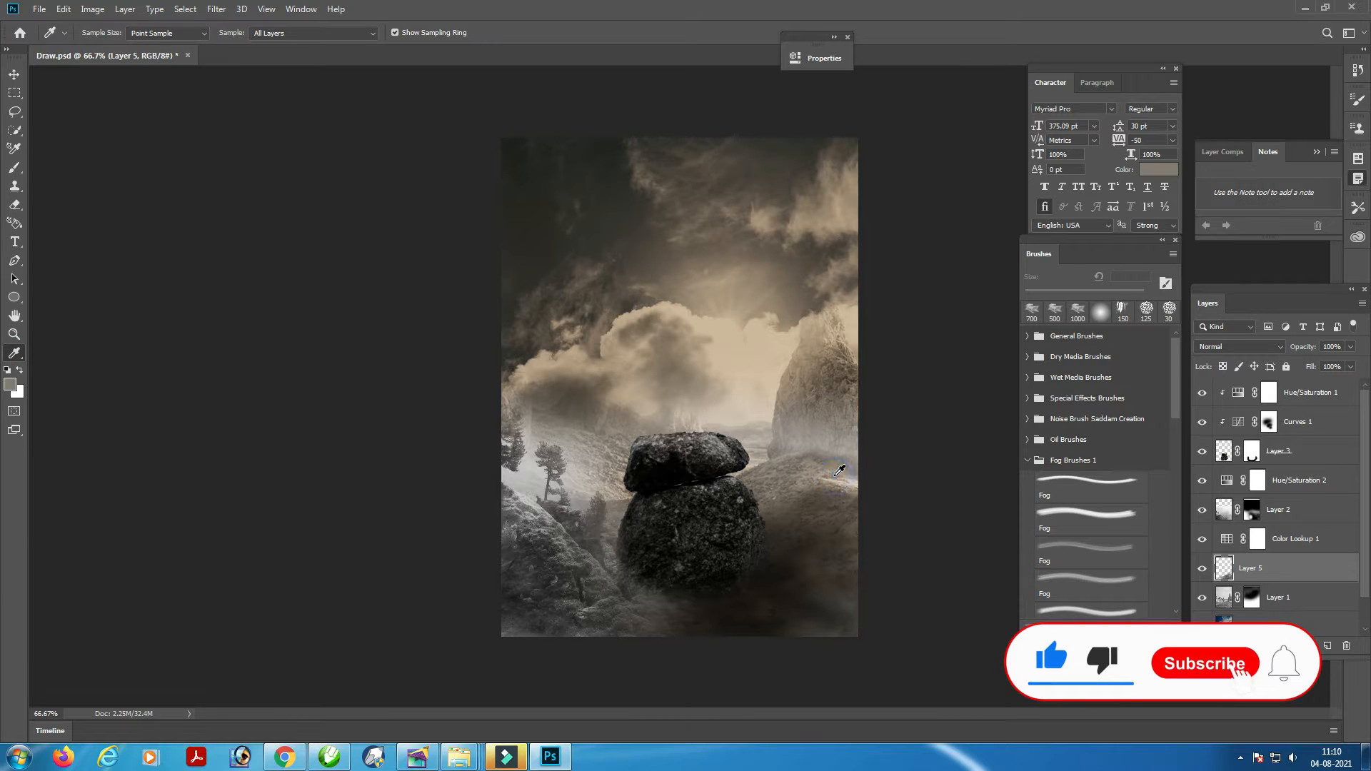
key(b)
mouse_move(816, 504)
mouse_down()
mouse_move(688, 450)
mouse_move(713, 490)
mouse_move(850, 493)
mouse_up()
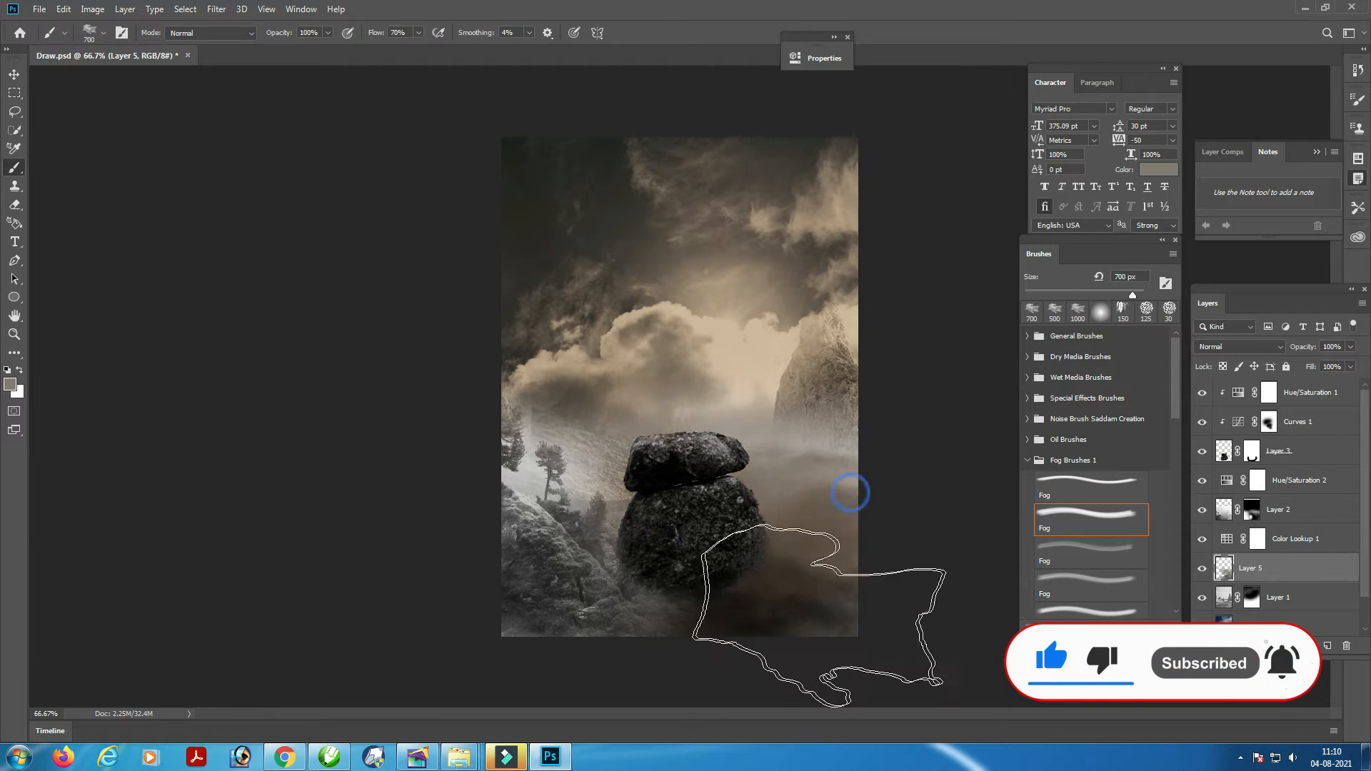
Set the foreground colour back to black and darken the lower-right ground and the base of the stones with fog
click(14, 384)
drag(812, 429, 817, 529)
key(Return)
mouse_move(817, 593)
mouse_down()
mouse_move(875, 614)
mouse_move(650, 661)
mouse_move(588, 581)
mouse_move(688, 560)
mouse_up()
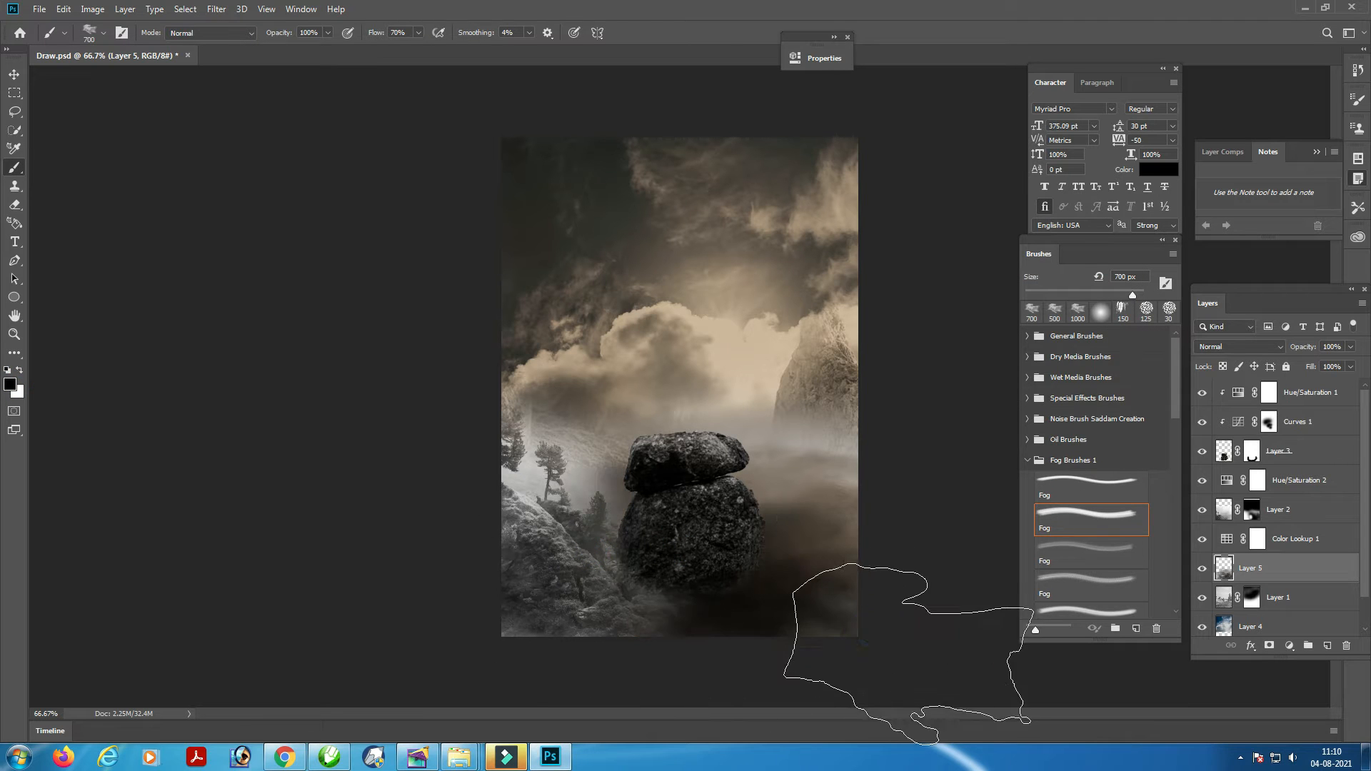
Sample a brown tone from the picture and dab fog over the ground beside and below the lower stone
key(i)
key(b)
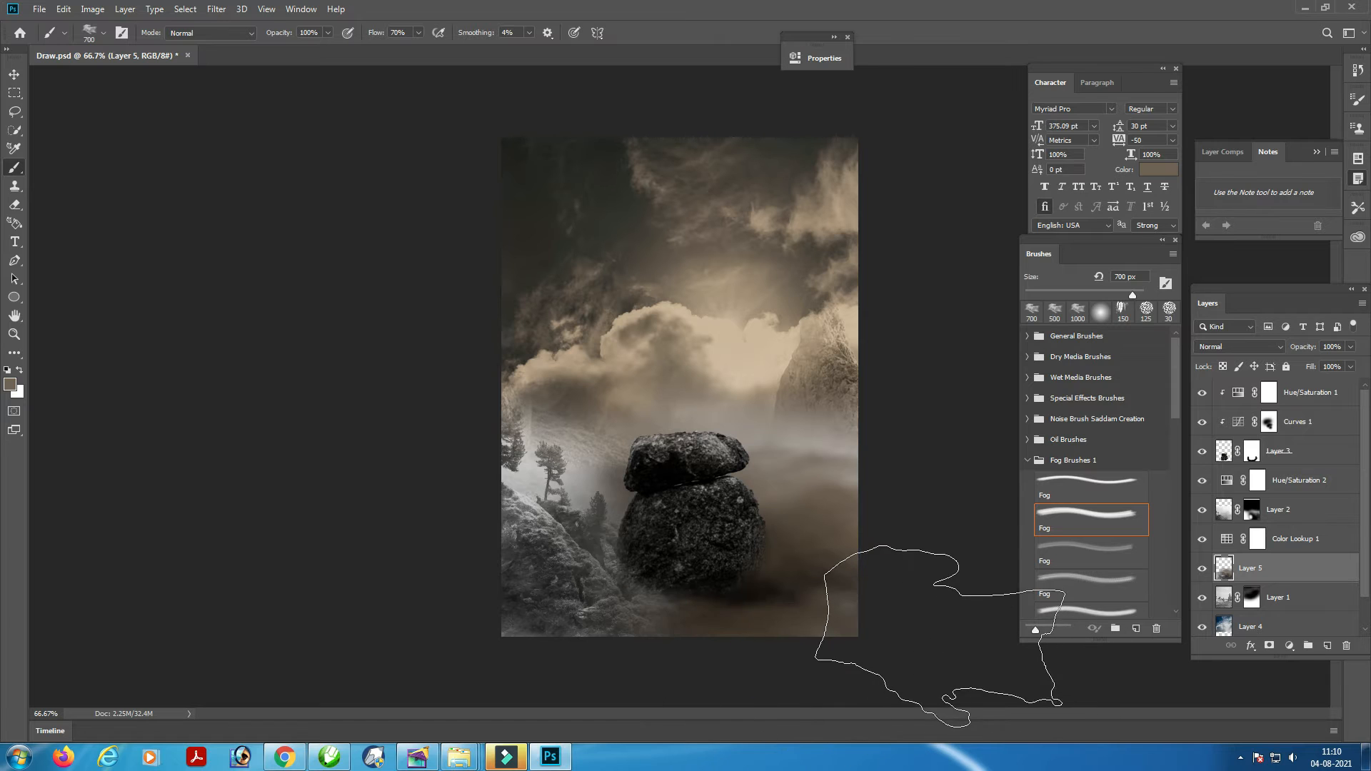
click(838, 576)
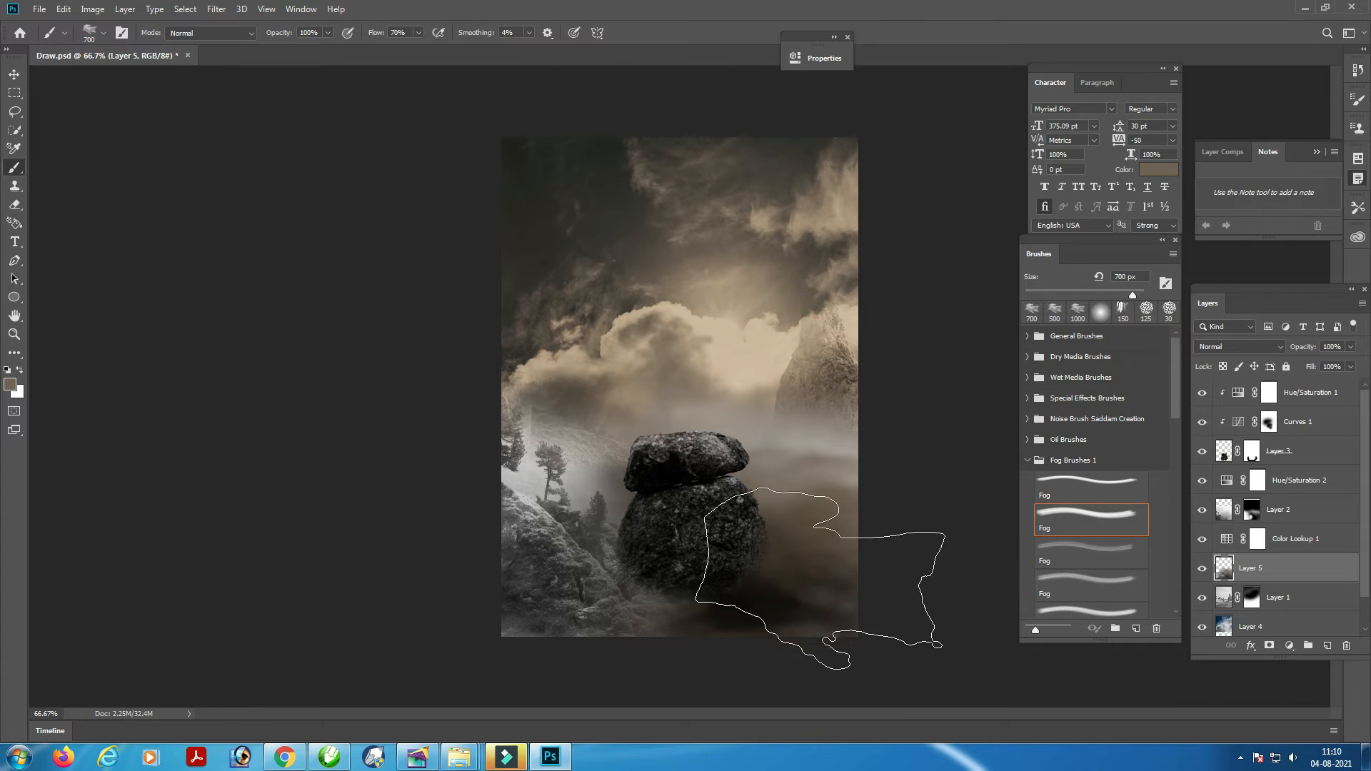
click(661, 587)
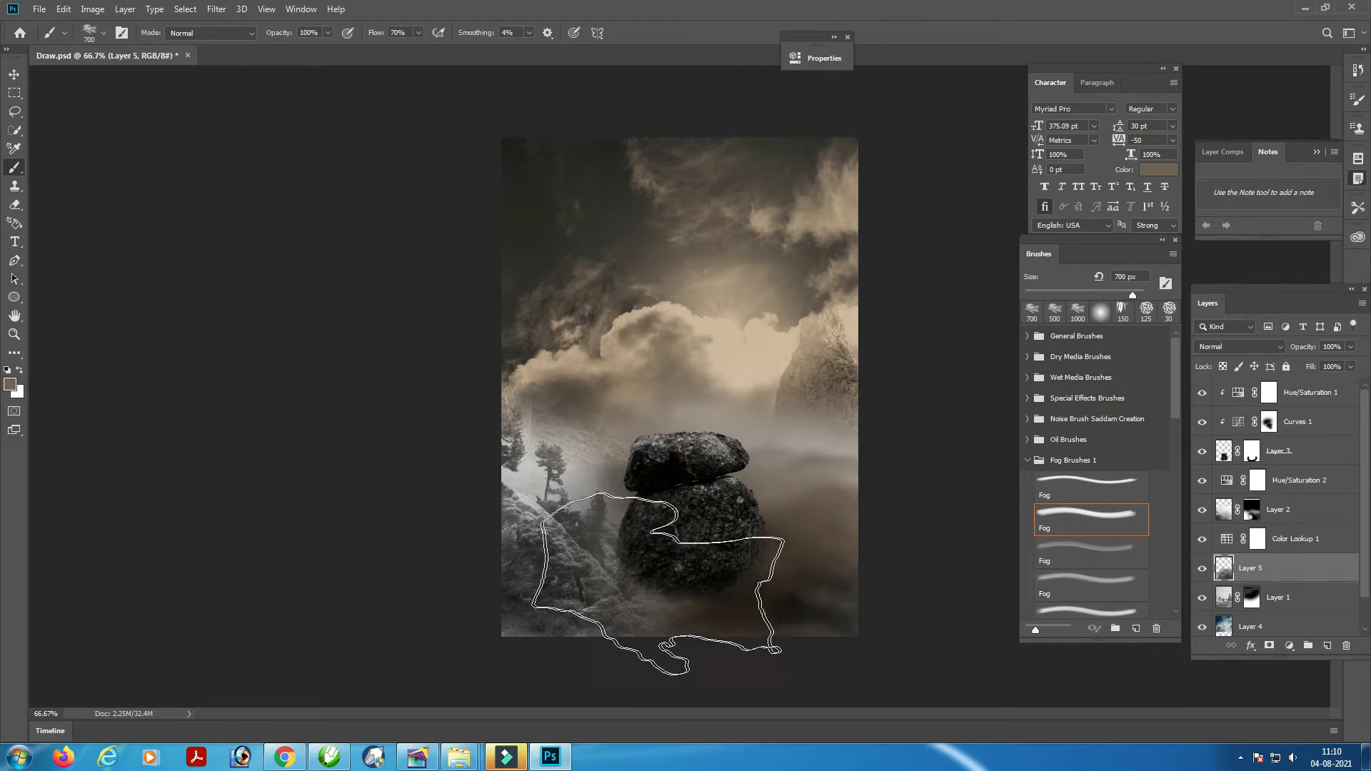
Sample the lower stone's near-black colour and dab dark fog along the bottom edge of the picture
alt+click(704, 564)
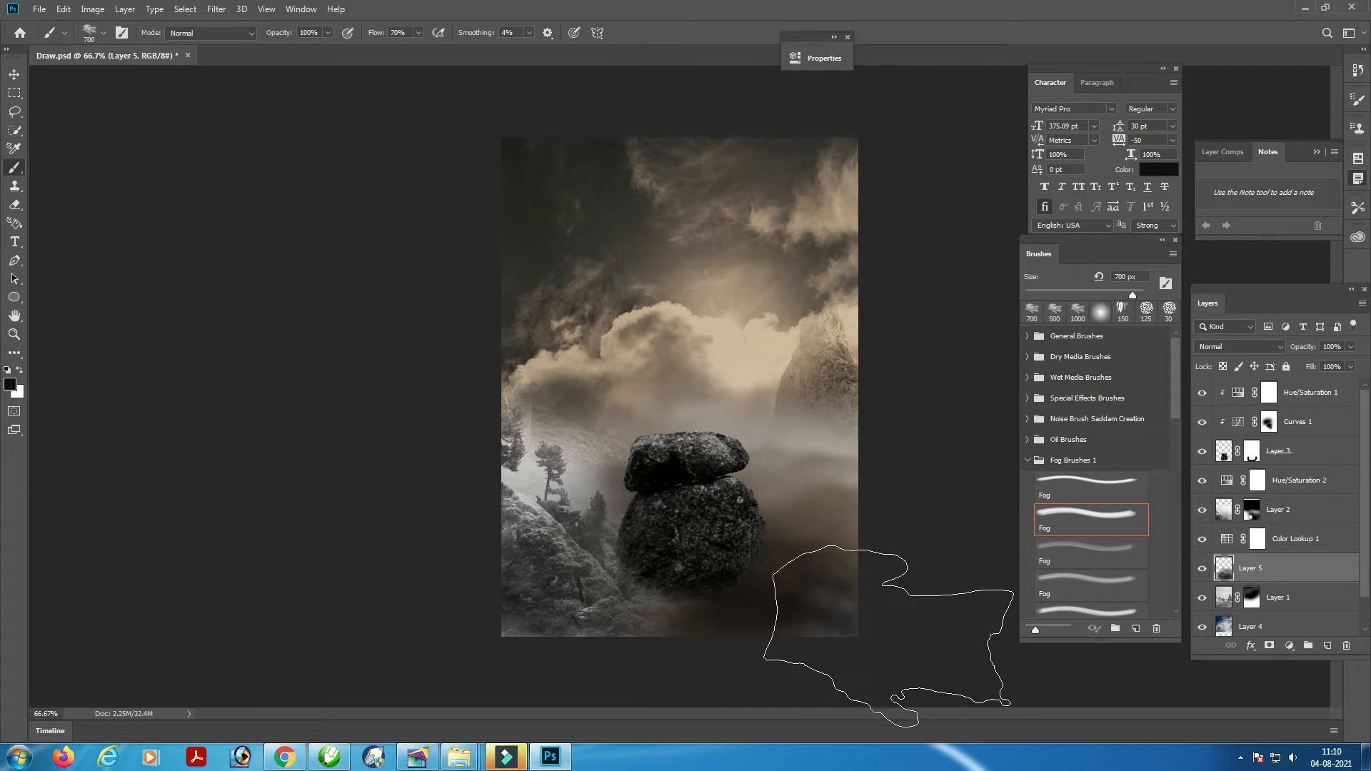
click(821, 635)
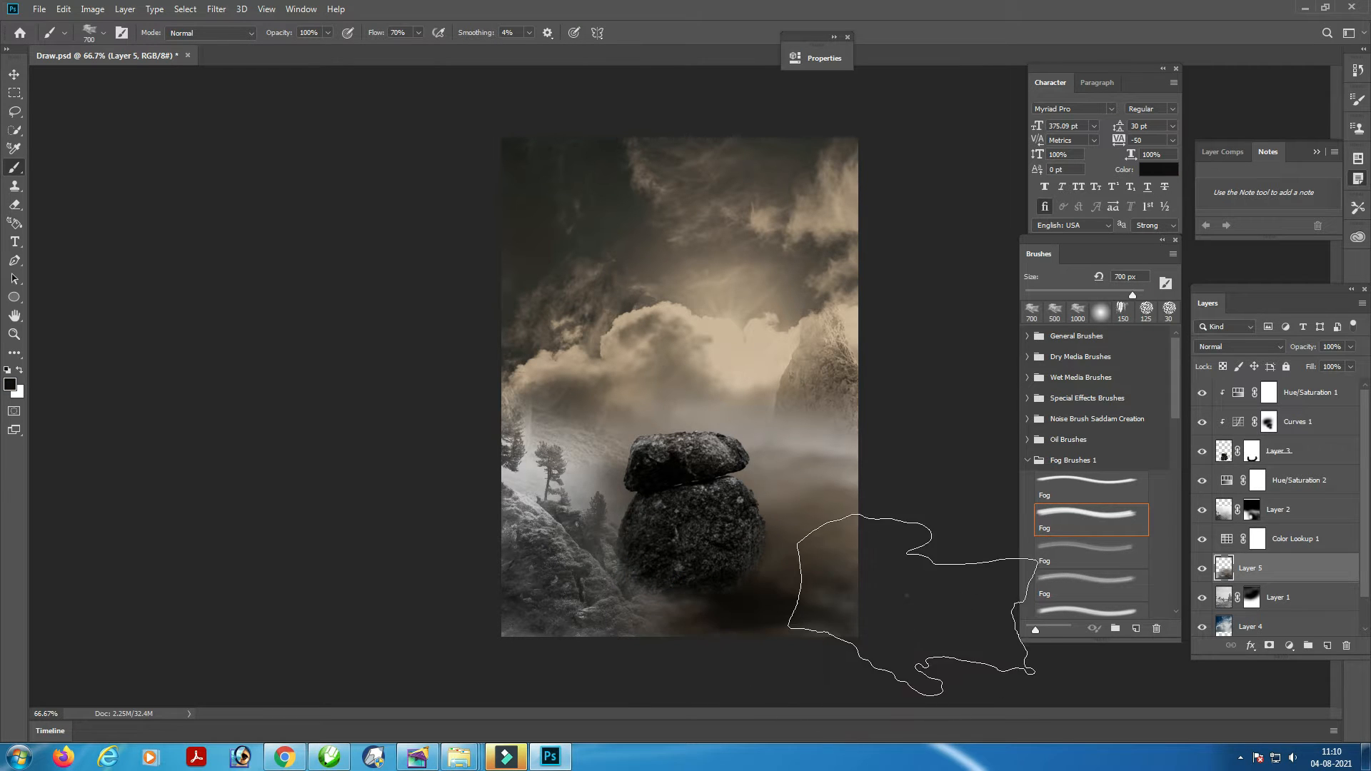
click(663, 632)
Target Layer 1's mask and switch to the Soft Round brush from General Brushes at 300 px
click(1252, 597)
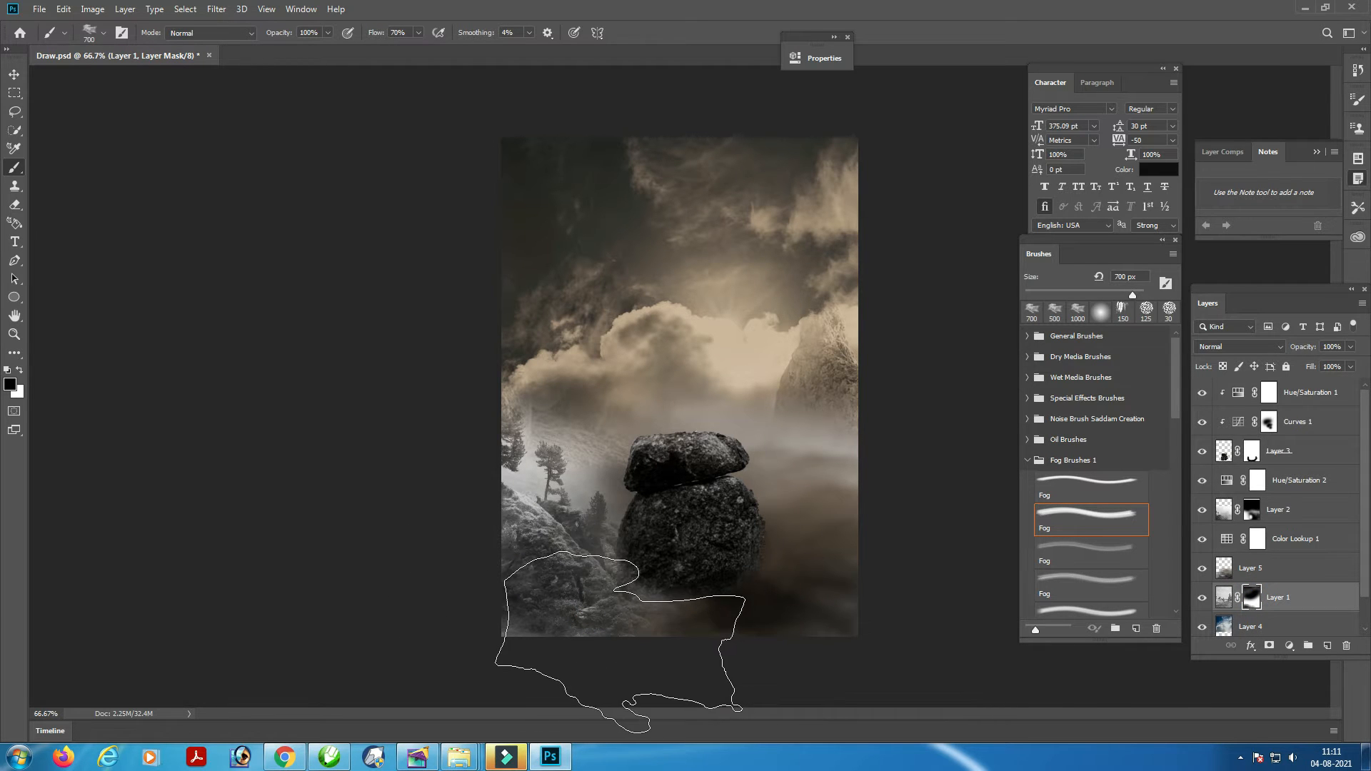
right_click(15, 169)
click(62, 169)
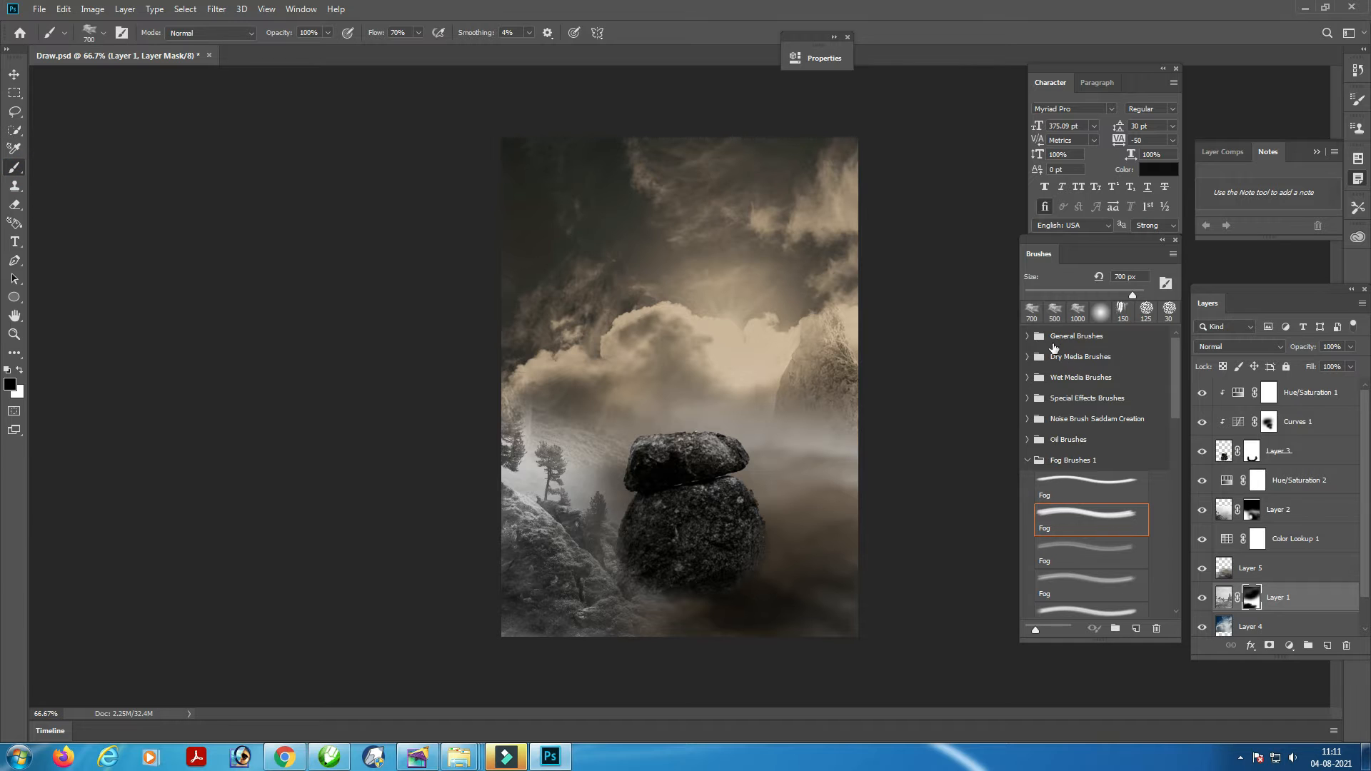
click(1028, 335)
click(1090, 361)
key(bracketleft)
key(bracketleft)
key(bracketleft)
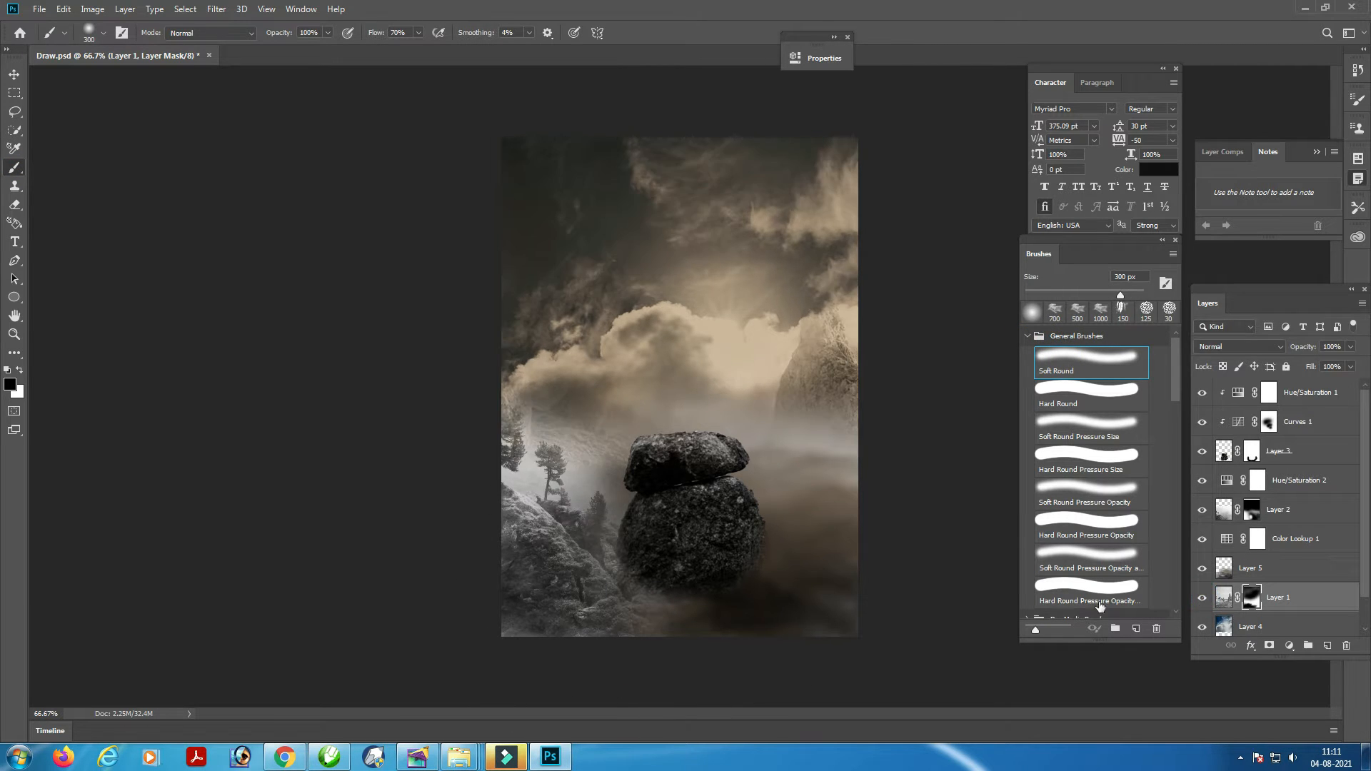
Select the misty hillside's Layer 2 and brush black on its mask around the base of the lower stone
click(16, 74)
right_click(523, 476)
click(543, 524)
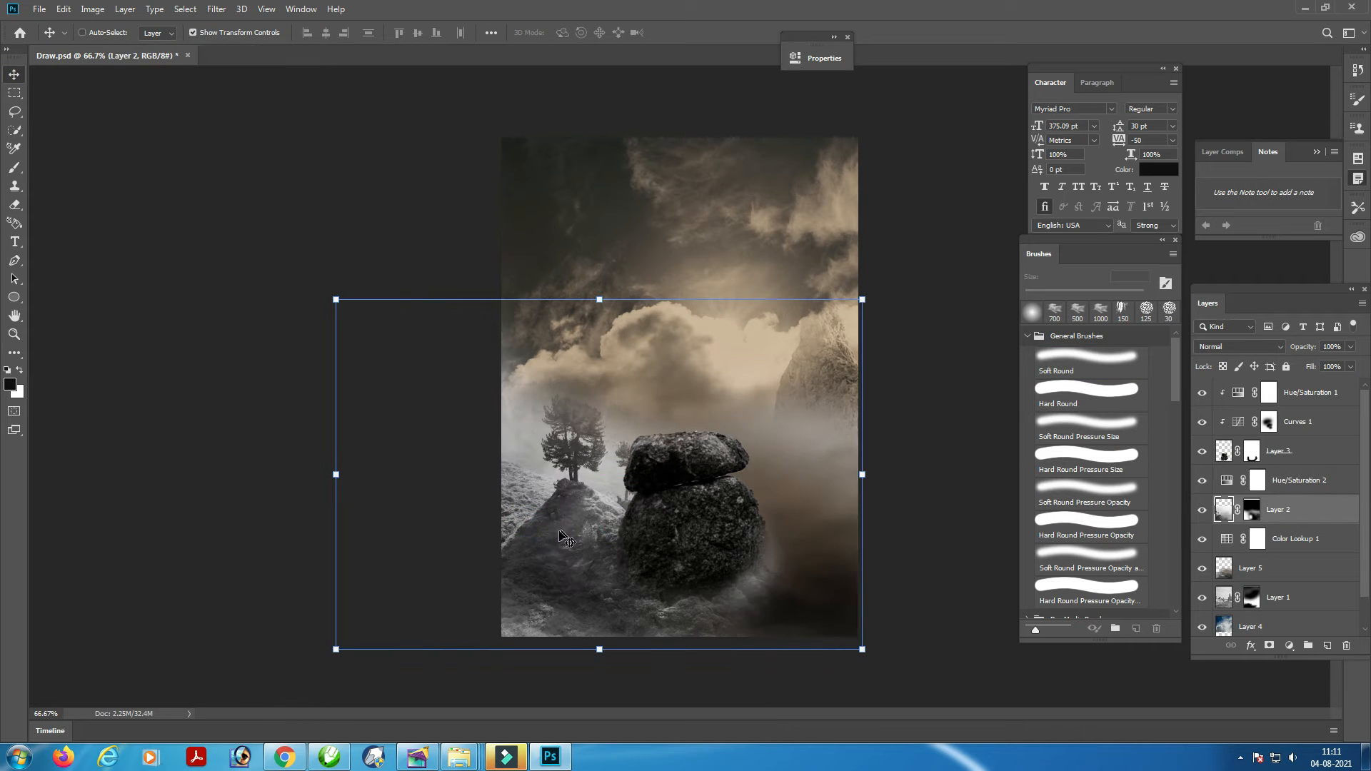
key(b)
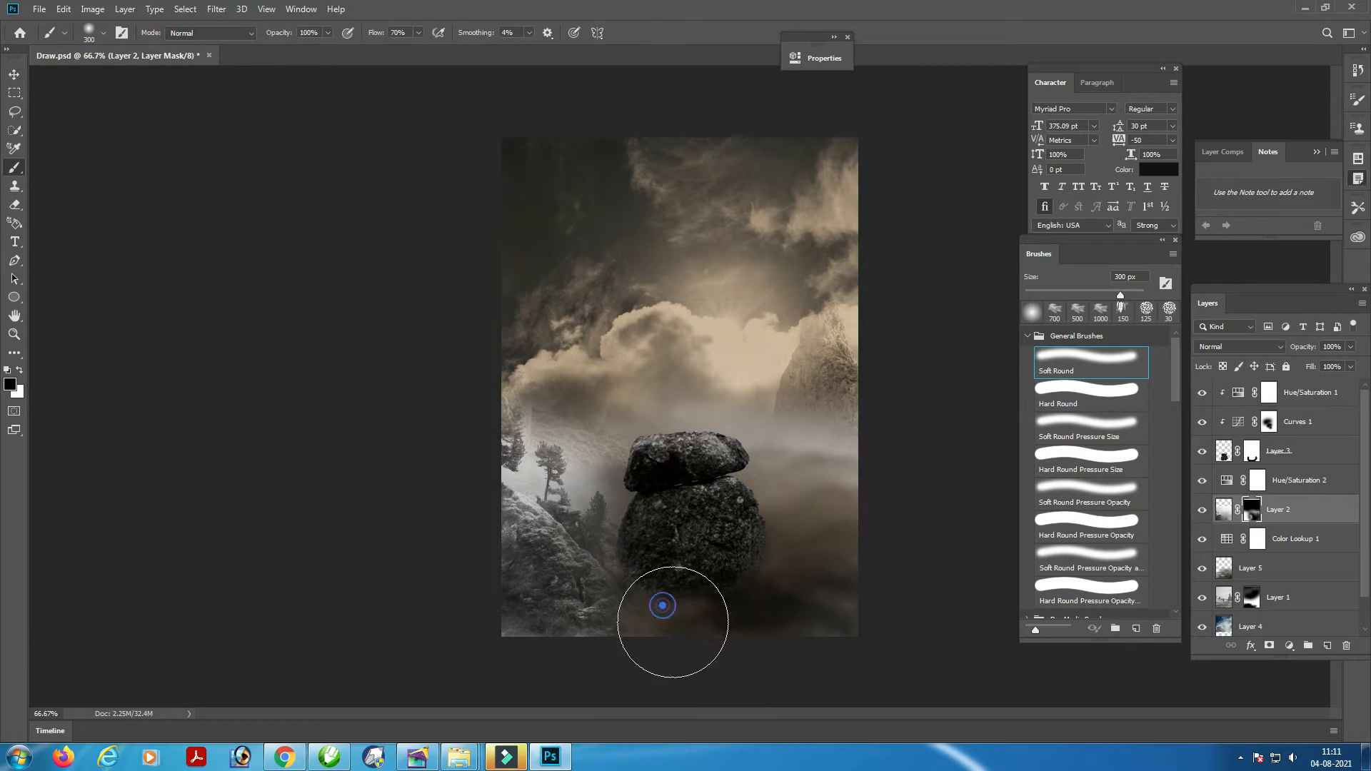
Move the cloudy sky layer slightly up and to the left behind the rocks
click(14, 74)
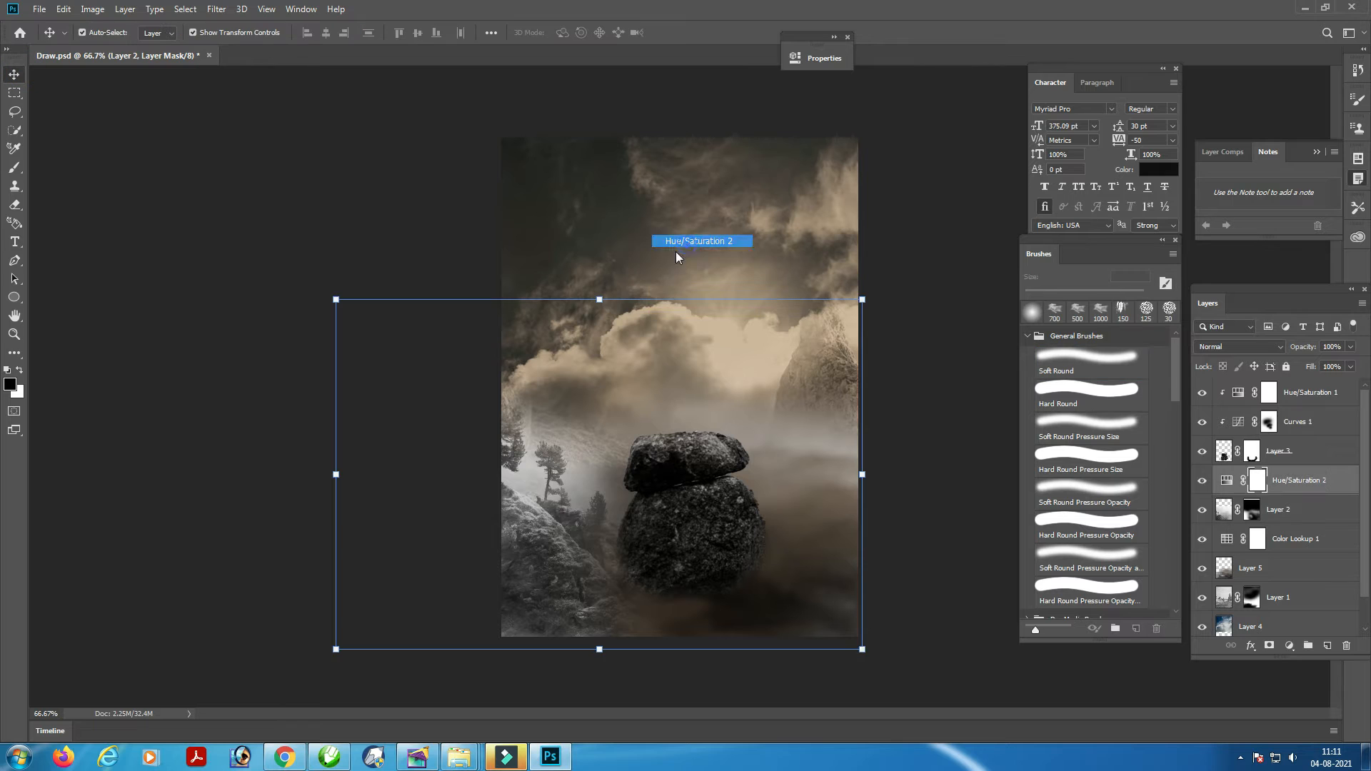
click(1278, 597)
drag(785, 235, 764, 218)
Go through the layers and toggle Color Lookup 1 off and on to compare the picture with and without it
scroll(1286, 616, down, 1)
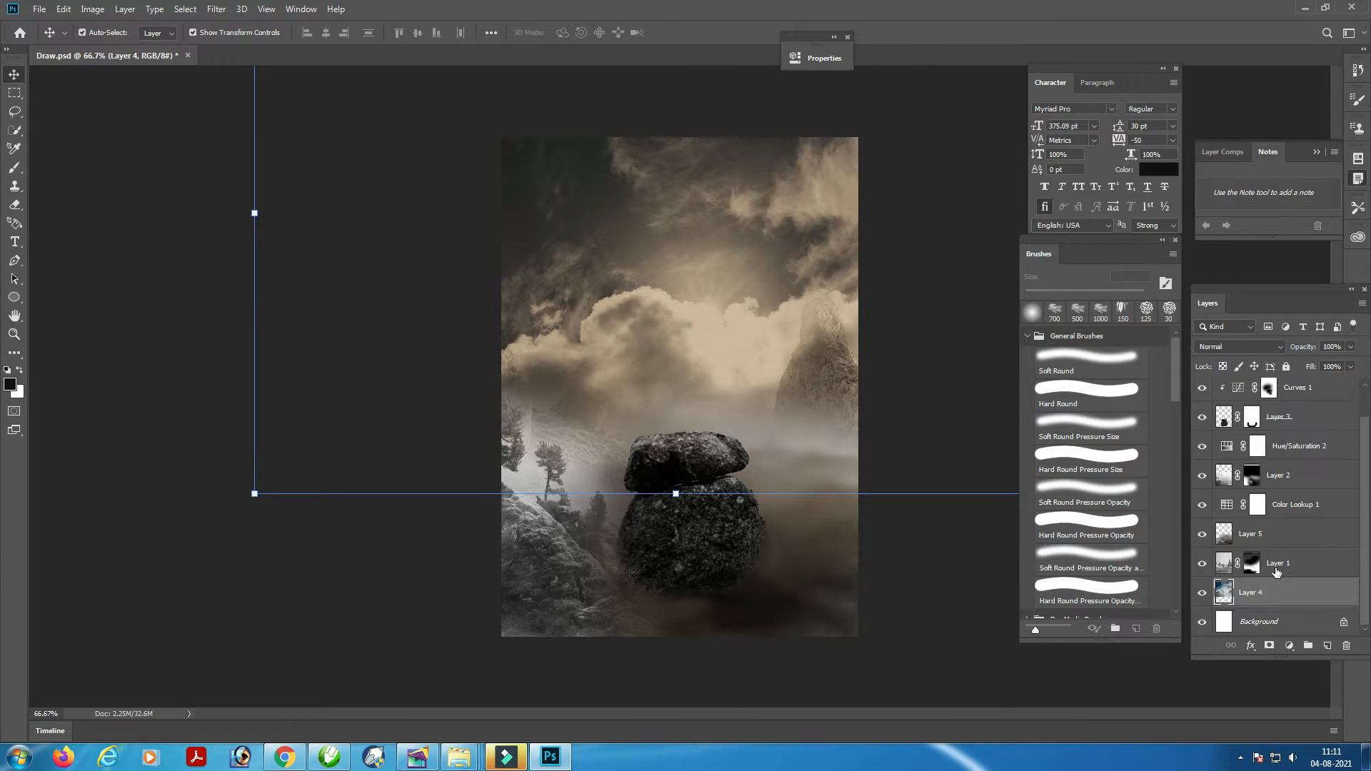
click(1256, 555)
click(1307, 446)
scroll(1286, 429, up, 1)
click(1286, 422)
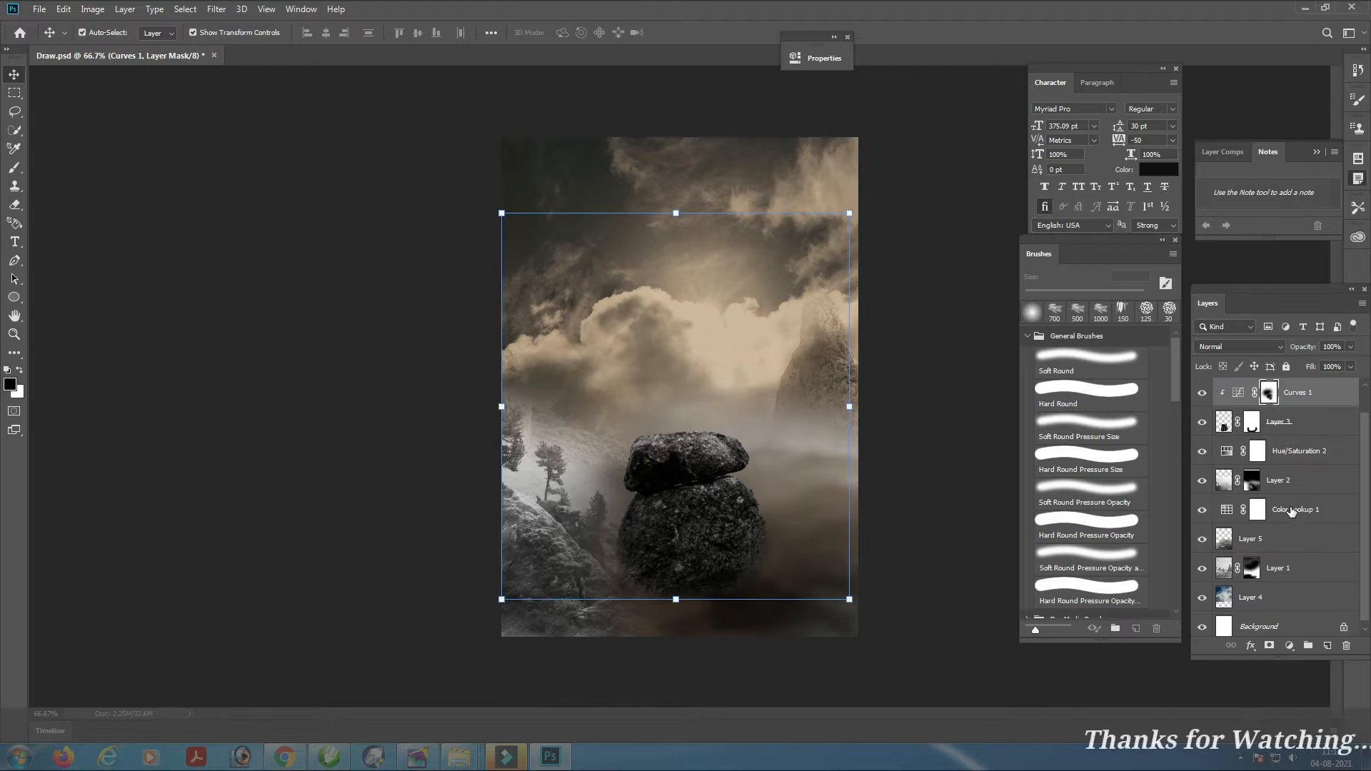
click(1257, 510)
click(1203, 510)
click(1203, 511)
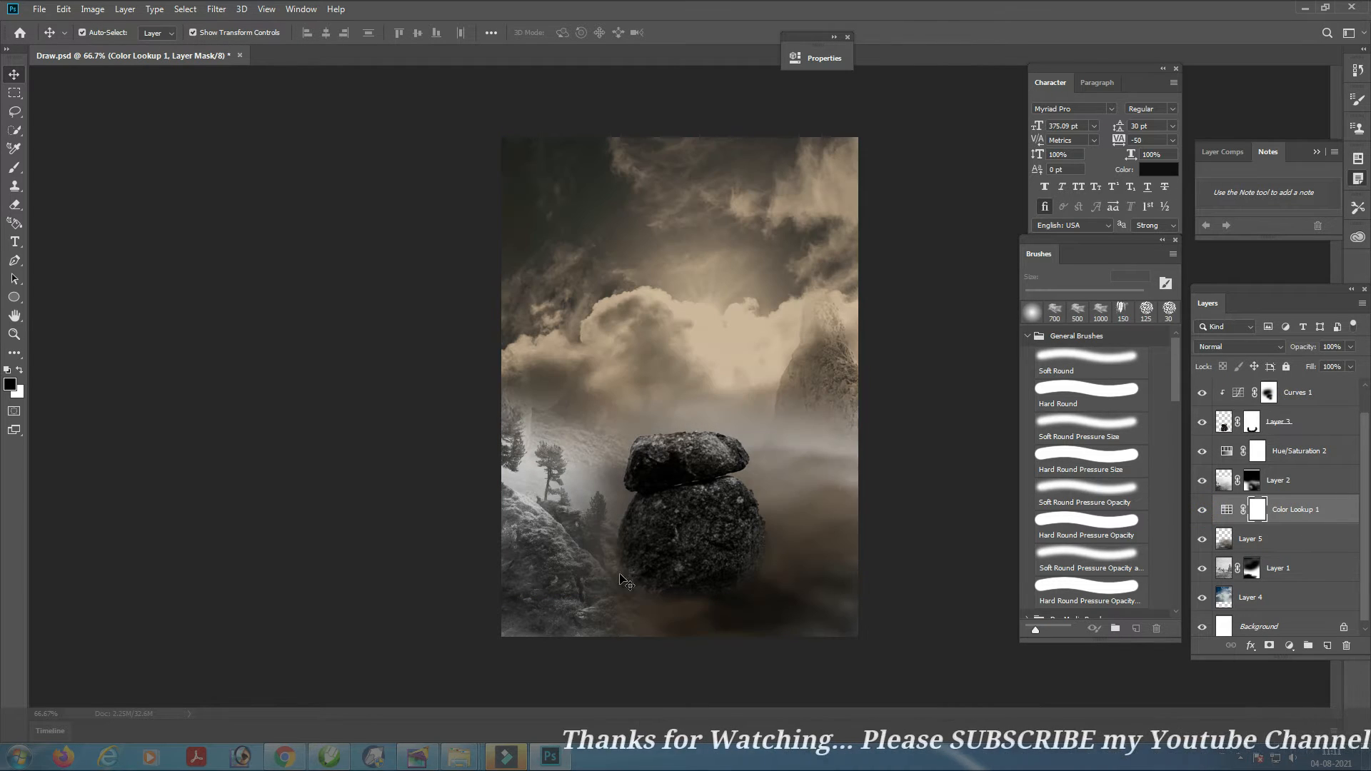
Add a Color Balance adjustment clipped to the stones' Layer 3, with midtones at Cyan-Red +52, Magenta-Green -23 and Yellow-Blue -48
click(697, 461)
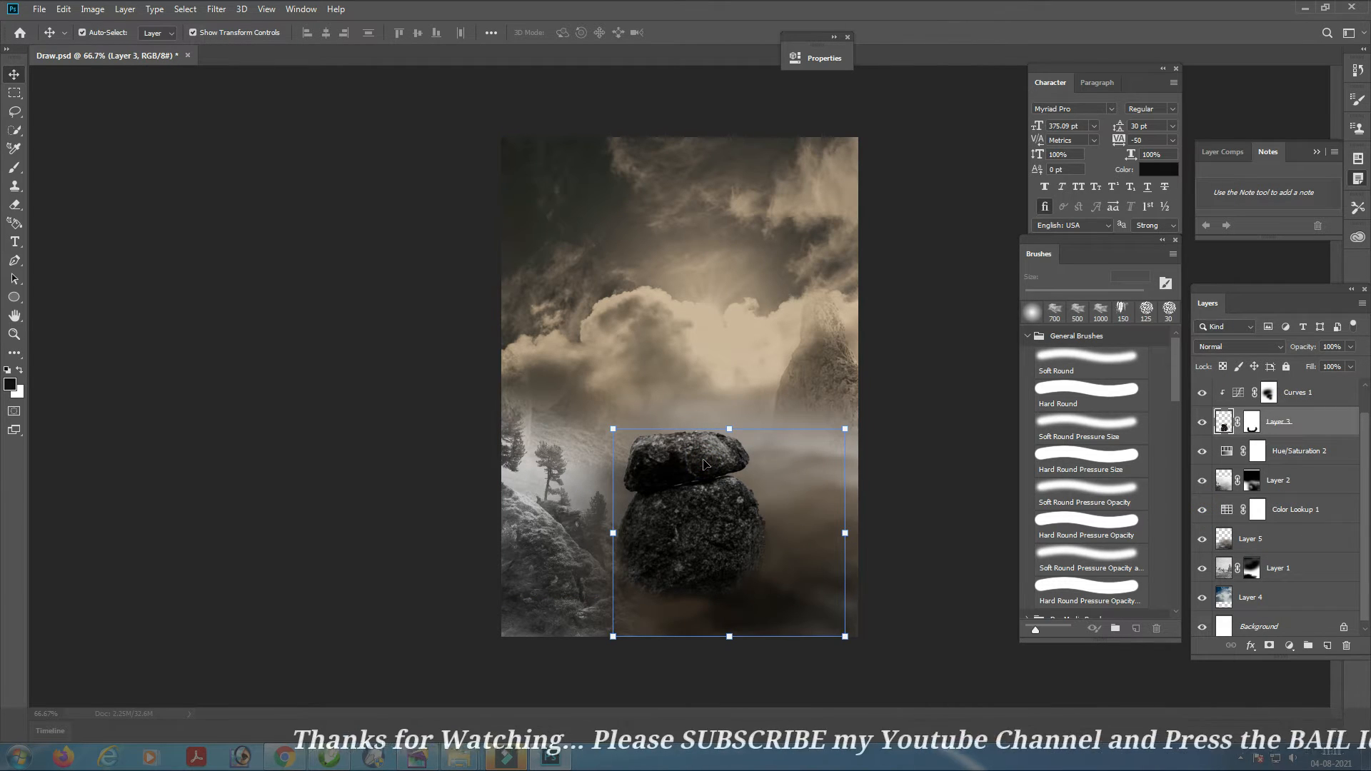
click(1290, 645)
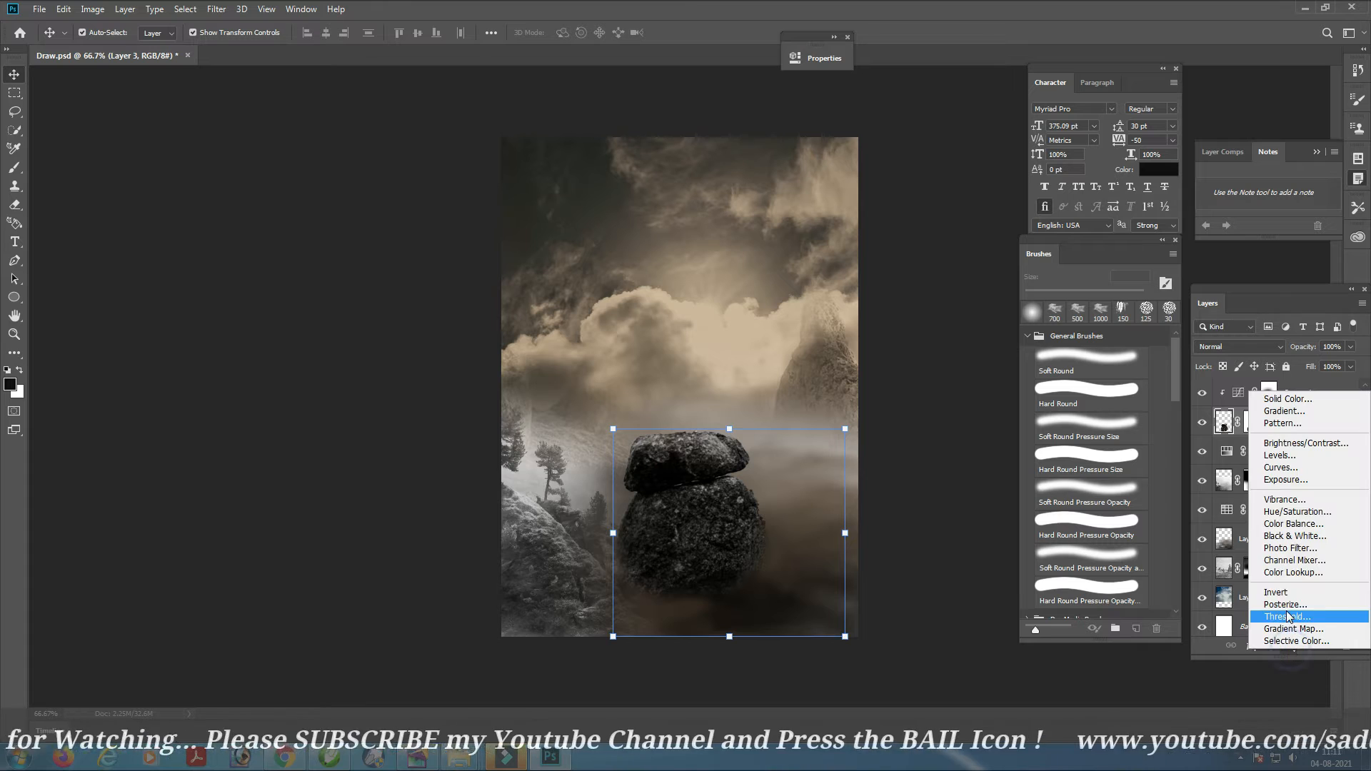
click(1329, 524)
drag(664, 128, 639, 182)
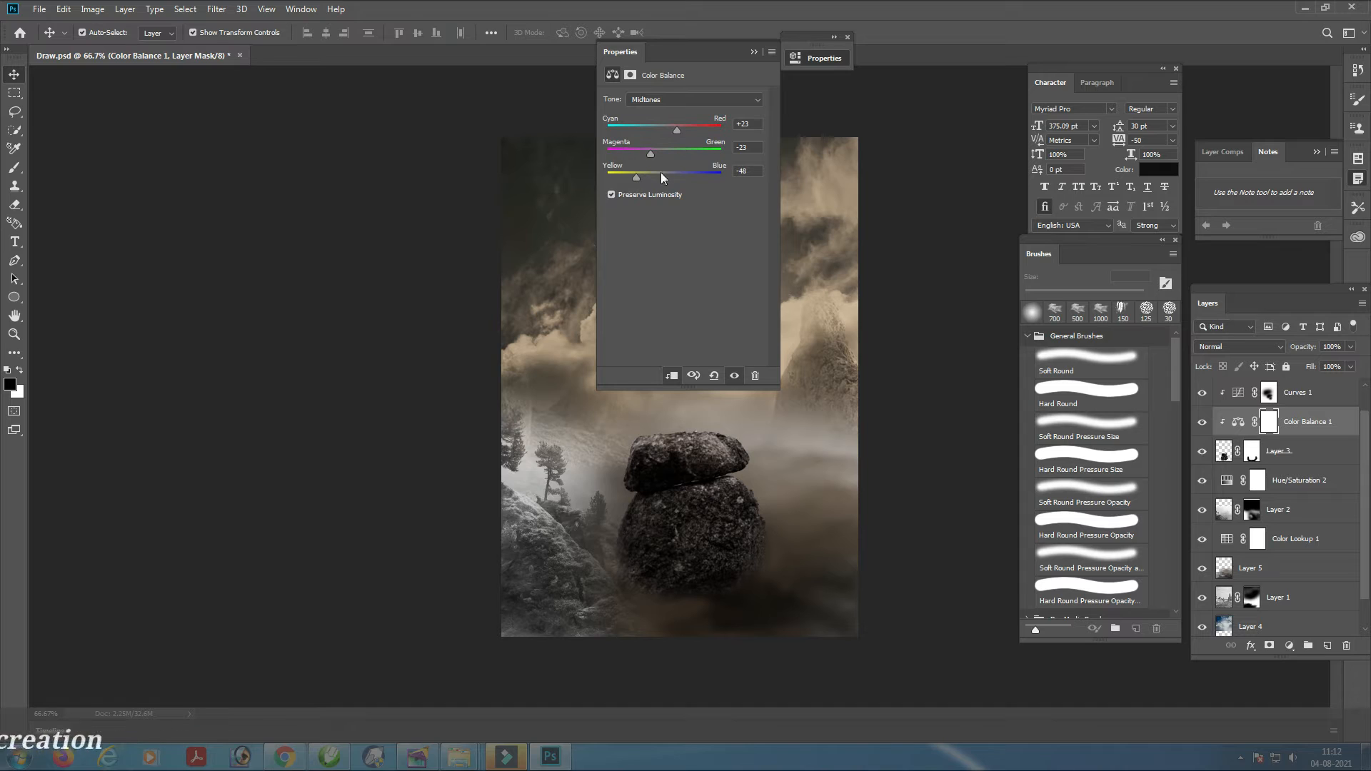
drag(676, 130, 694, 133)
Try unclipping the Color Balance adjustment from the stones layer, and undo the change
click(671, 376)
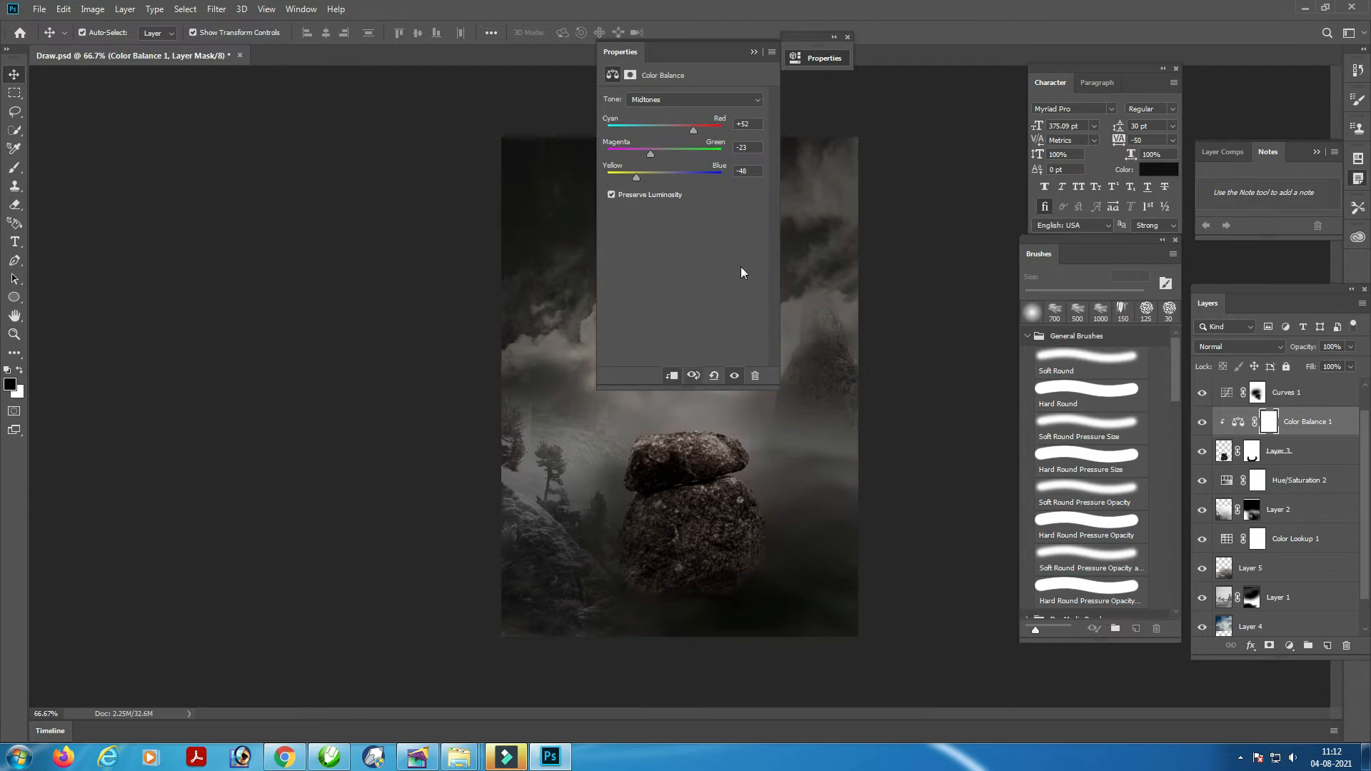
click(751, 53)
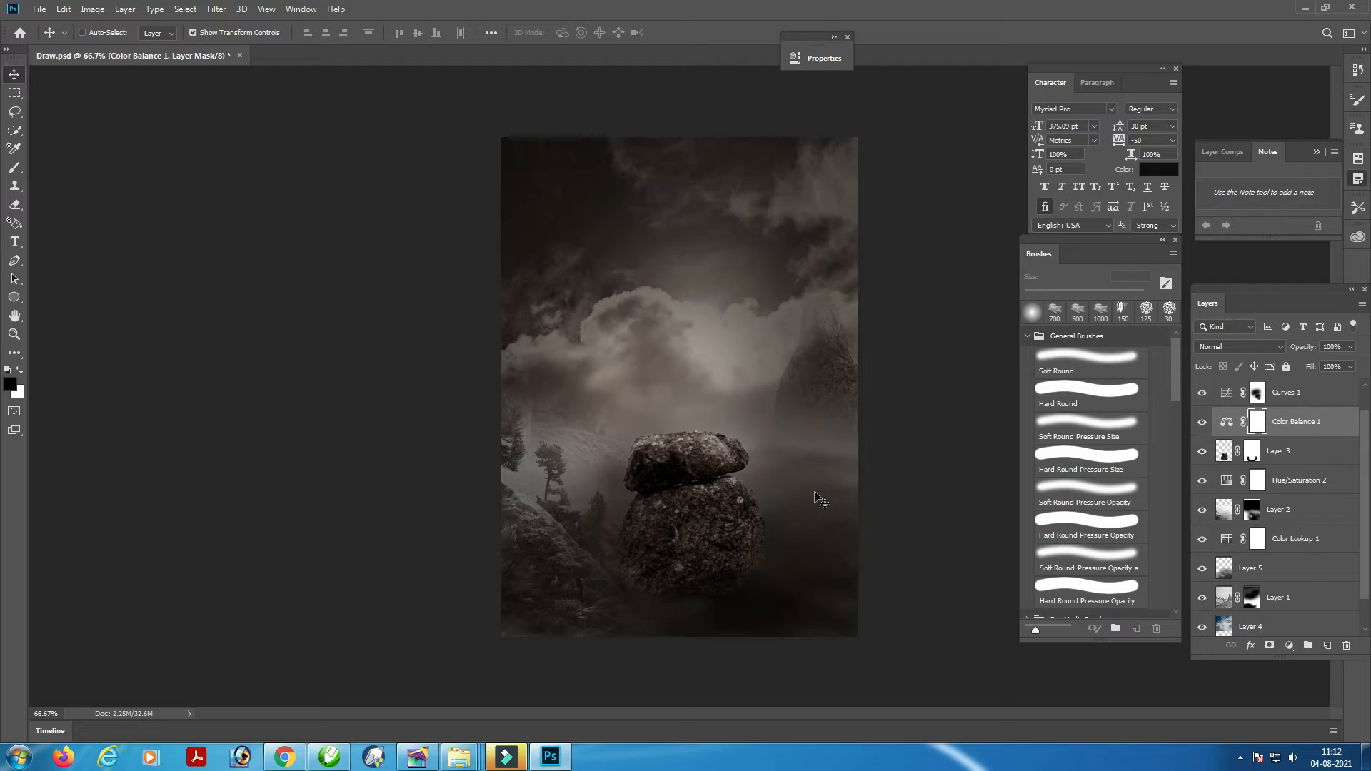
key(ctrl+z)
Select the stones' Layer 3 in Draw.psd and open the skull photo from the Ravin Crow folder
click(1275, 451)
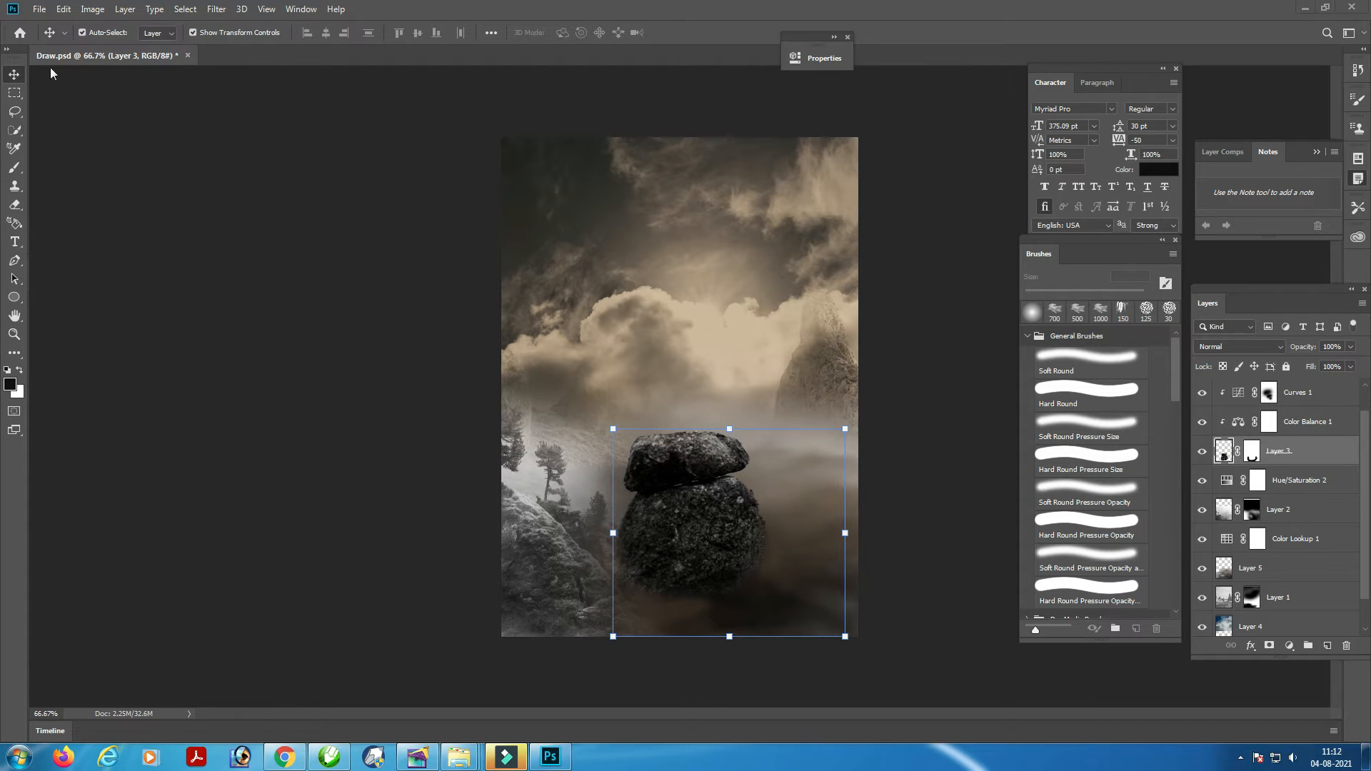
click(40, 11)
click(62, 36)
click(938, 132)
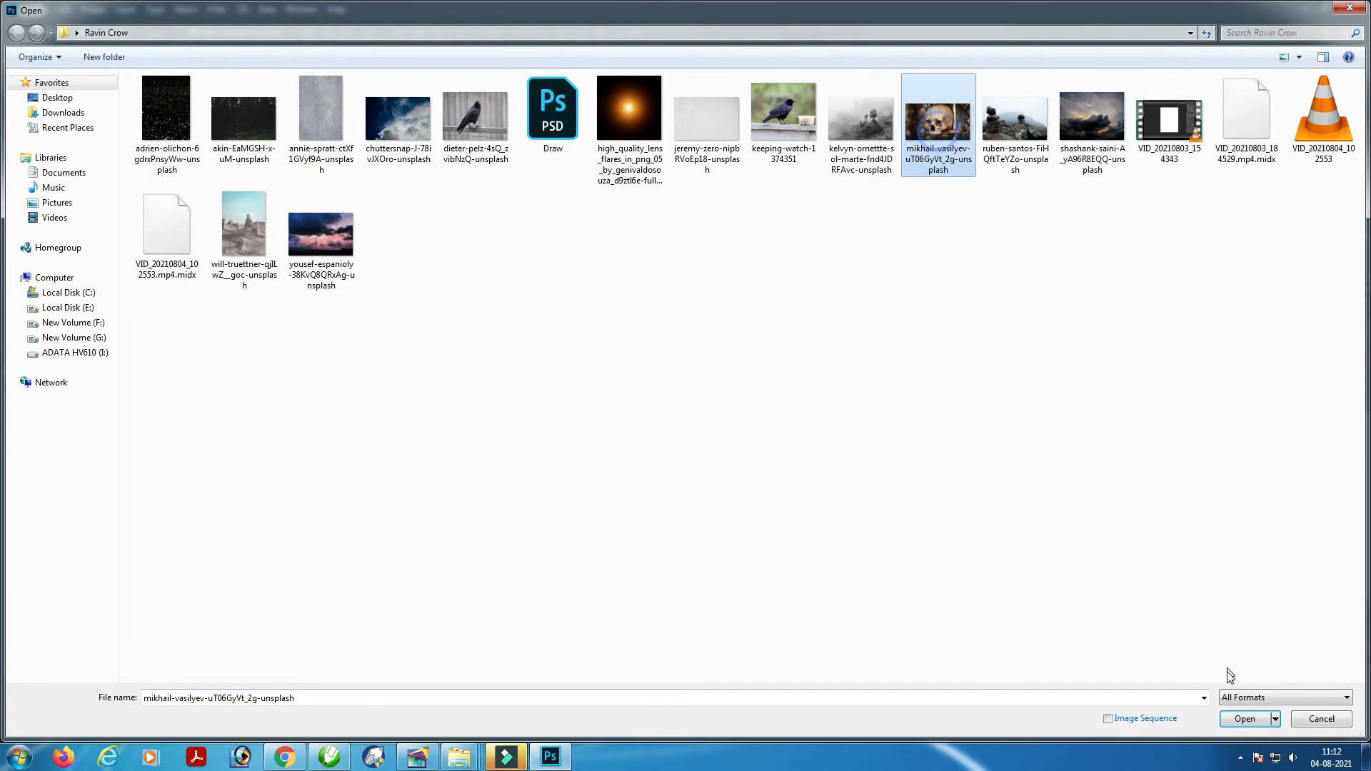
click(1245, 718)
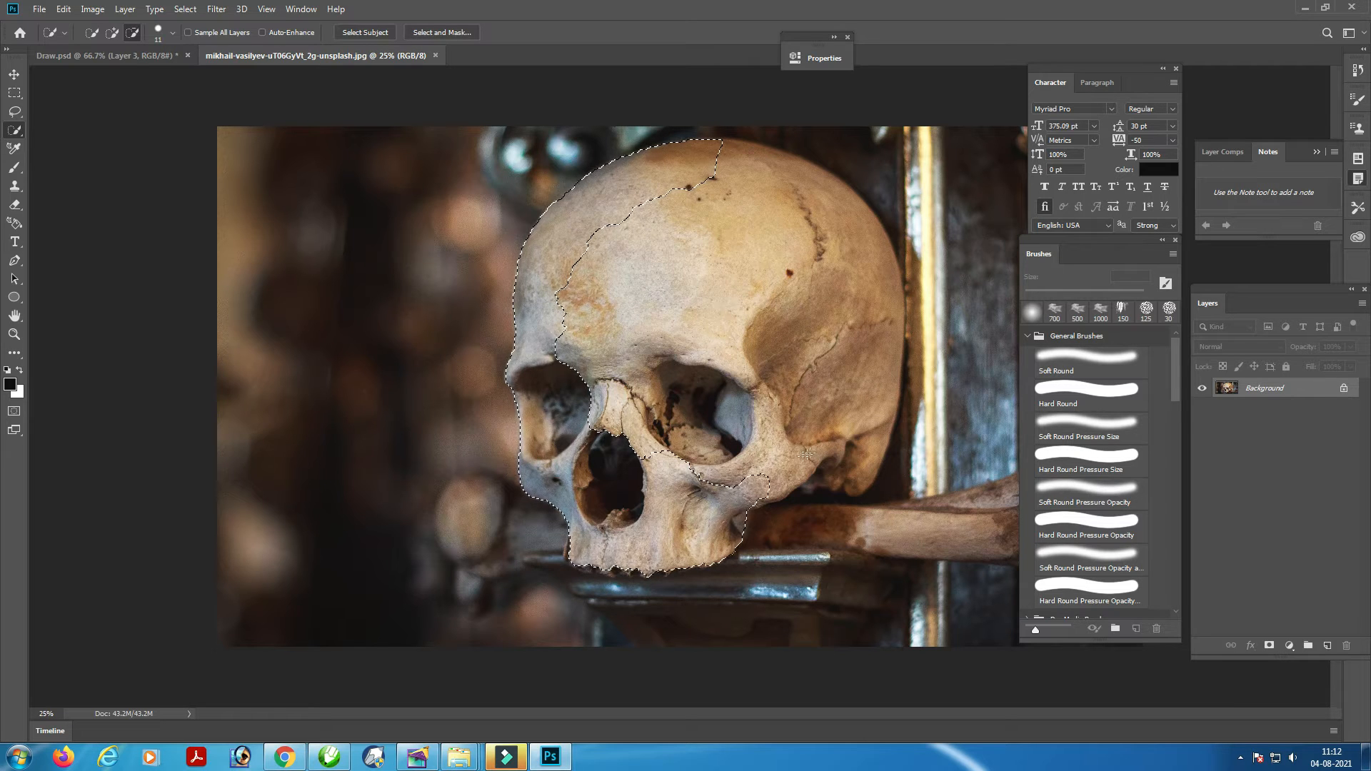
Select the whole skull with the Quick Selection tool, subtracting stray background areas along its edges
mouse_move(806, 454)
mouse_down()
mouse_move(847, 440)
mouse_move(860, 473)
mouse_up()
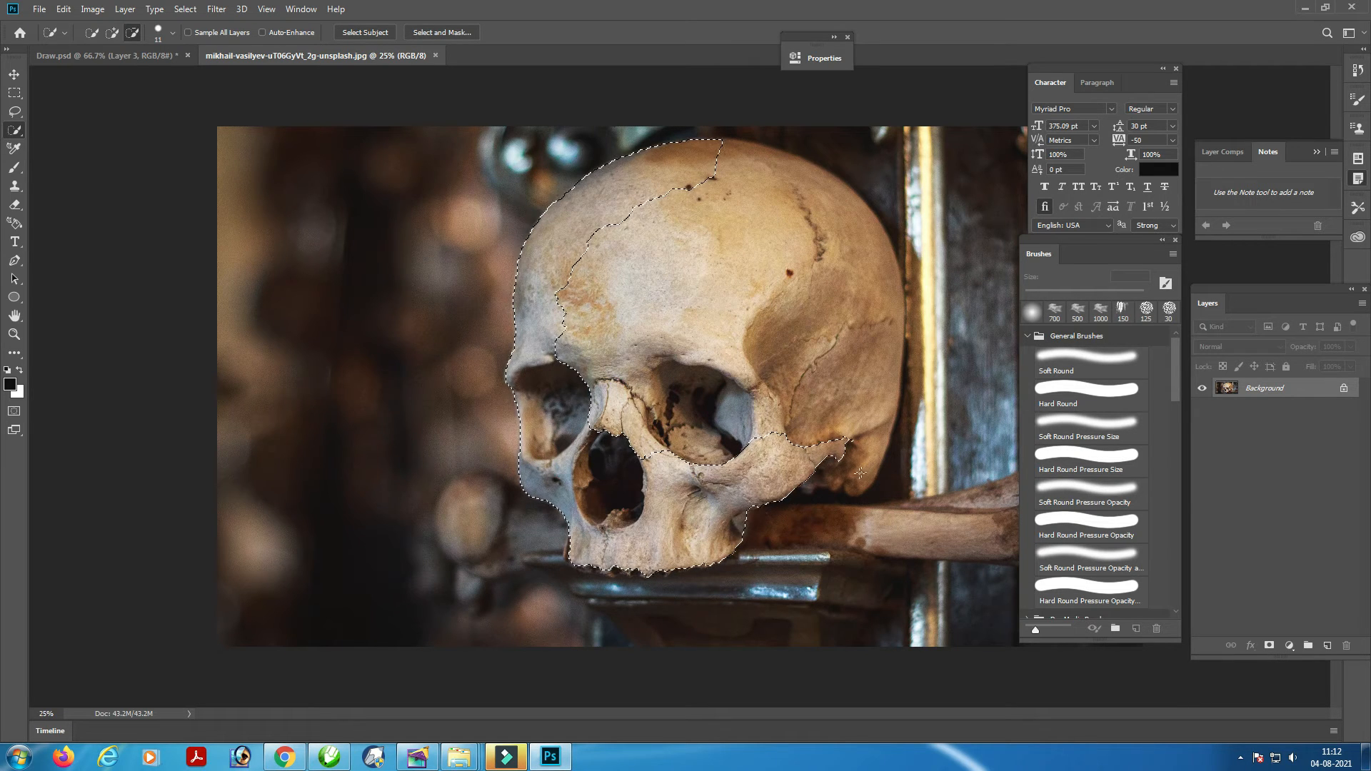
click(132, 30)
drag(629, 134, 686, 134)
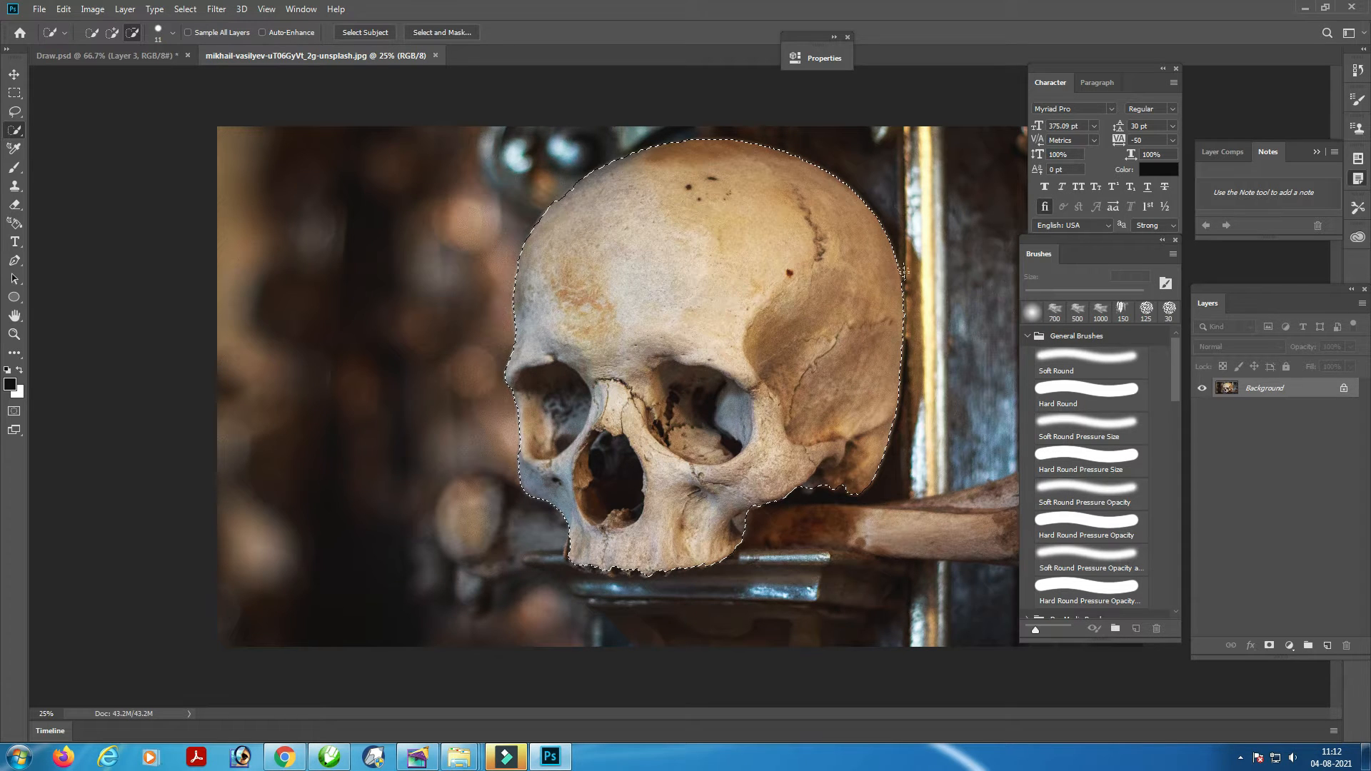
Move the selected skull into Draw.psd over the stones and bring its layer to the top of the stack
key(v)
drag(707, 321, 264, 137)
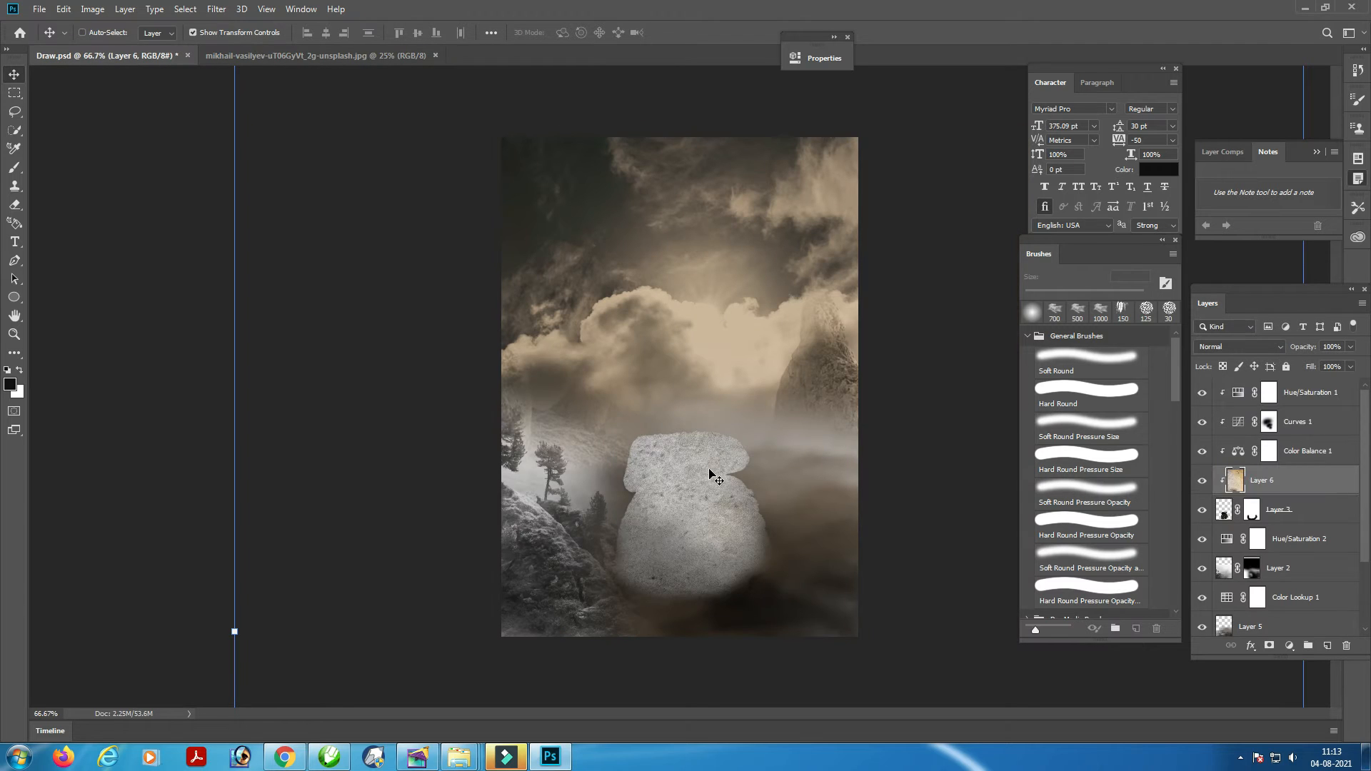
key(ctrl+shift+])
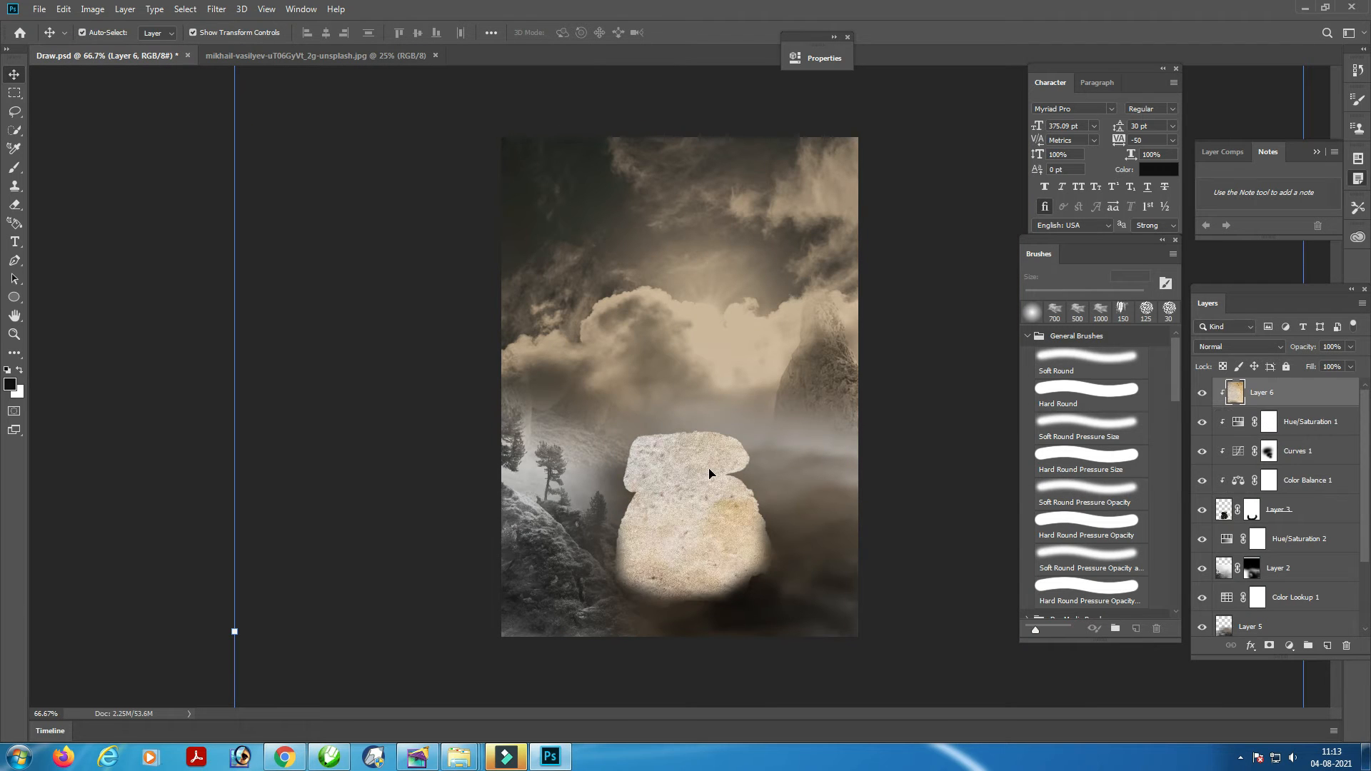
Undo moving the skull into Draw.psd as a clipped layer, and select the sky layer, Layer 4
key(ctrl+z)
key(ctrl+z)
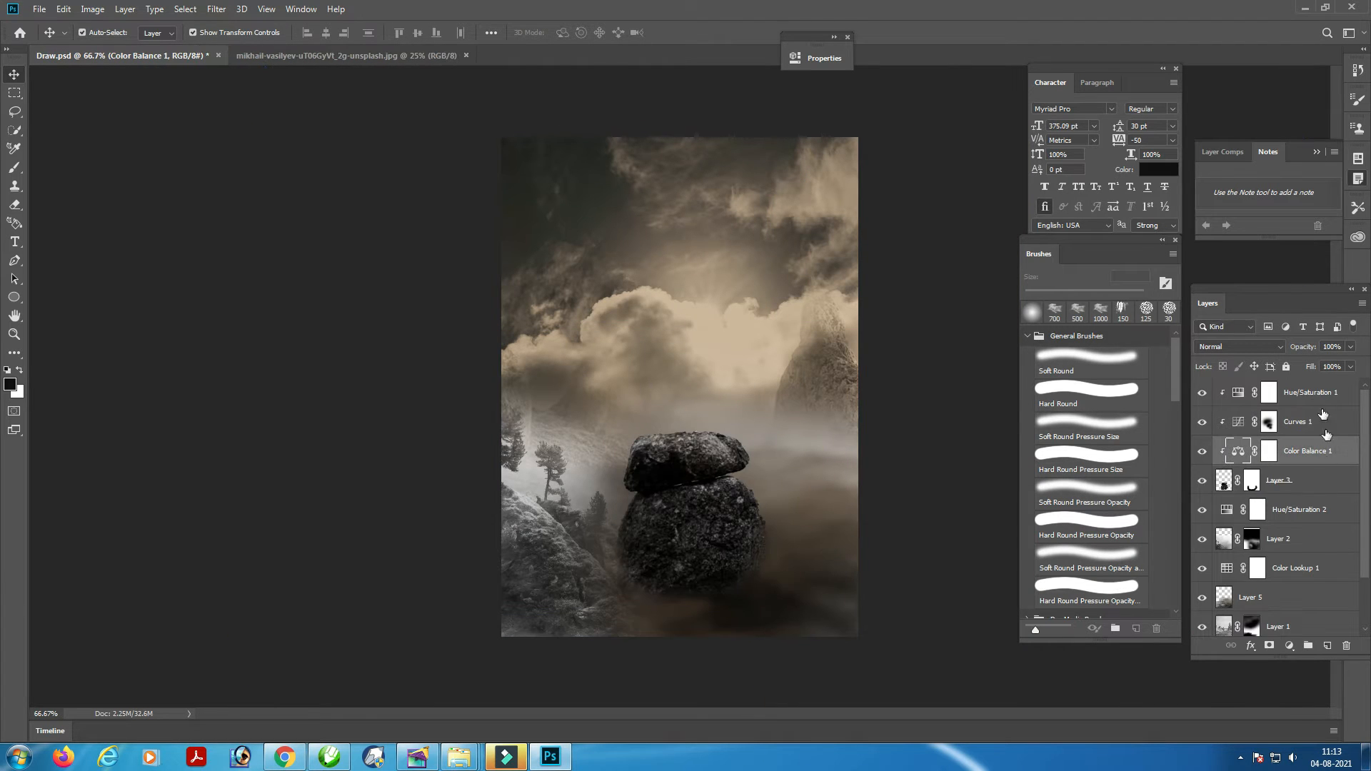
click(1320, 399)
scroll(1279, 543, down, 2)
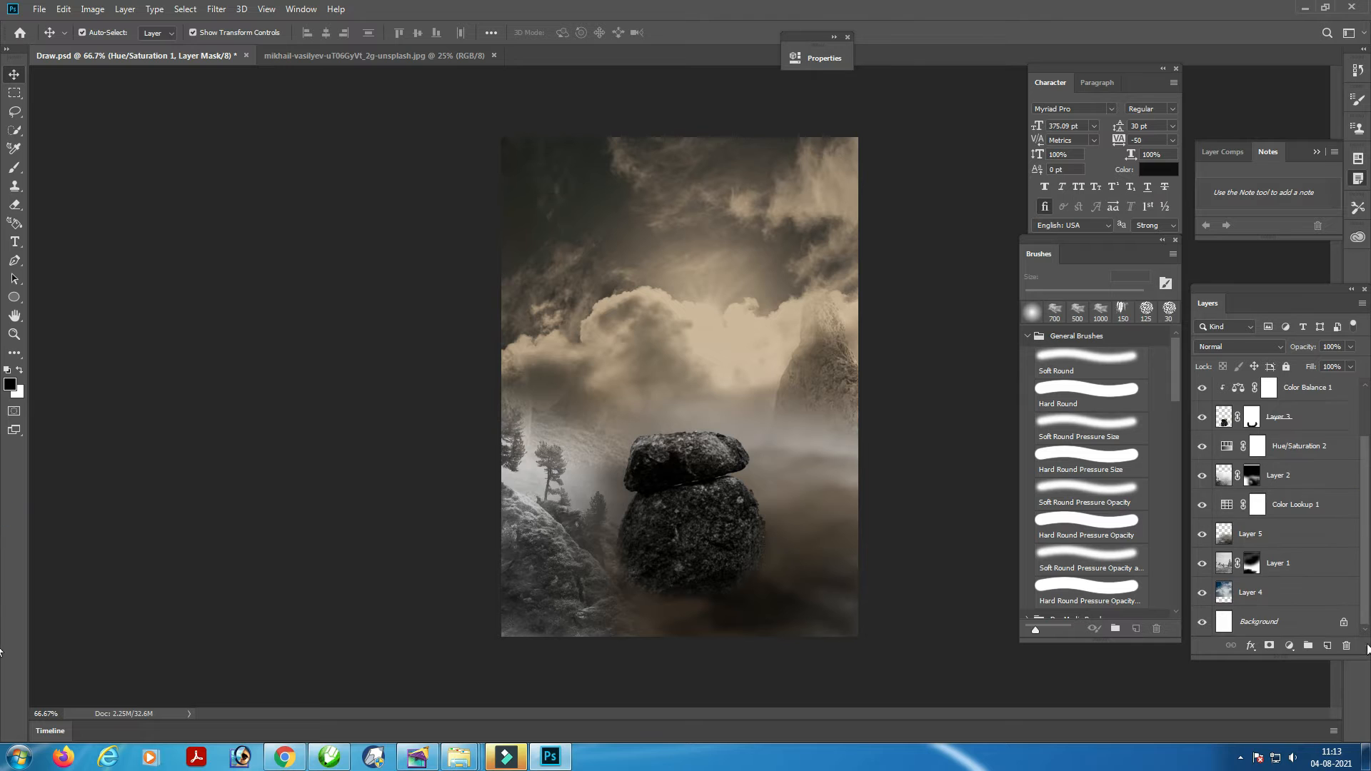
click(1273, 597)
Cut the selected skull out of its photo, paste it into Draw.psd and bring its layer to the top of the stack
click(315, 55)
key(ctrl+x)
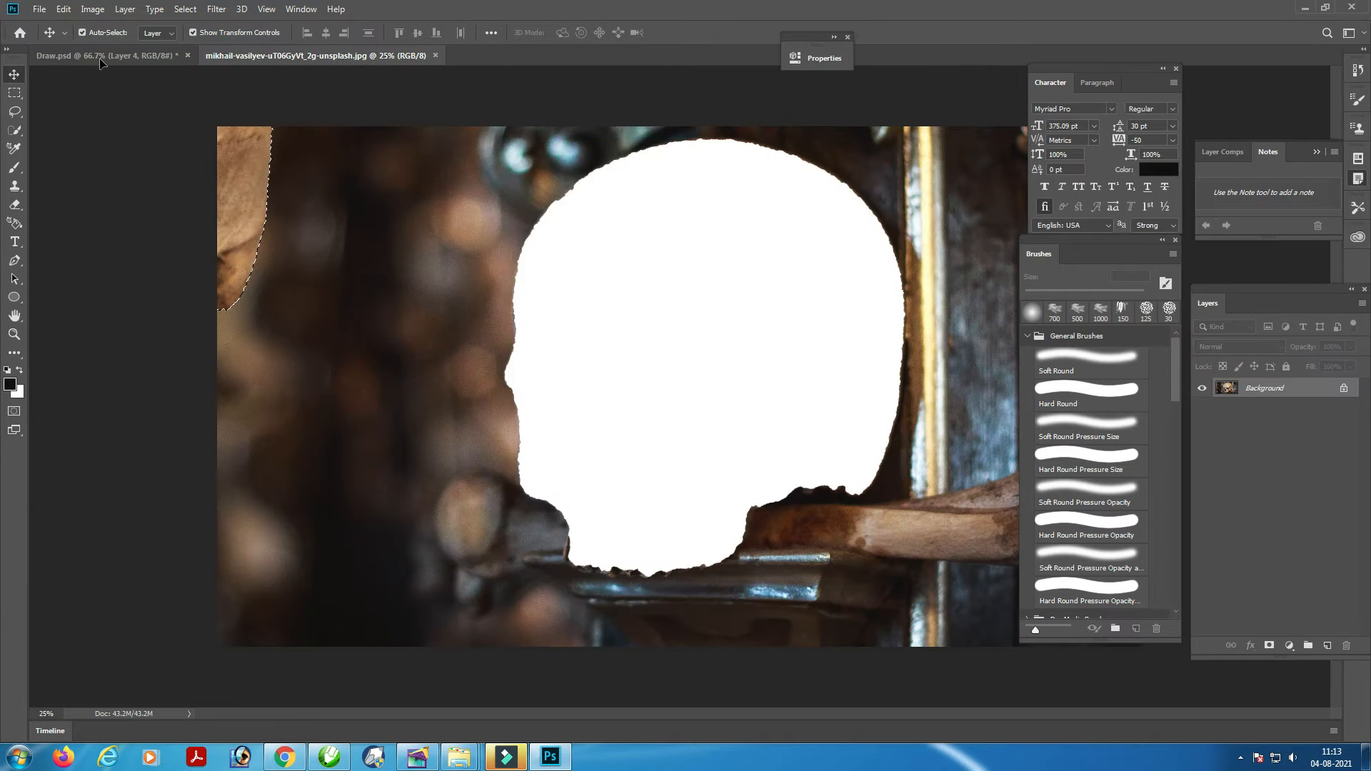
key(ctrl+Tab)
key(ctrl+v)
key(ctrl+shift+bracketright)
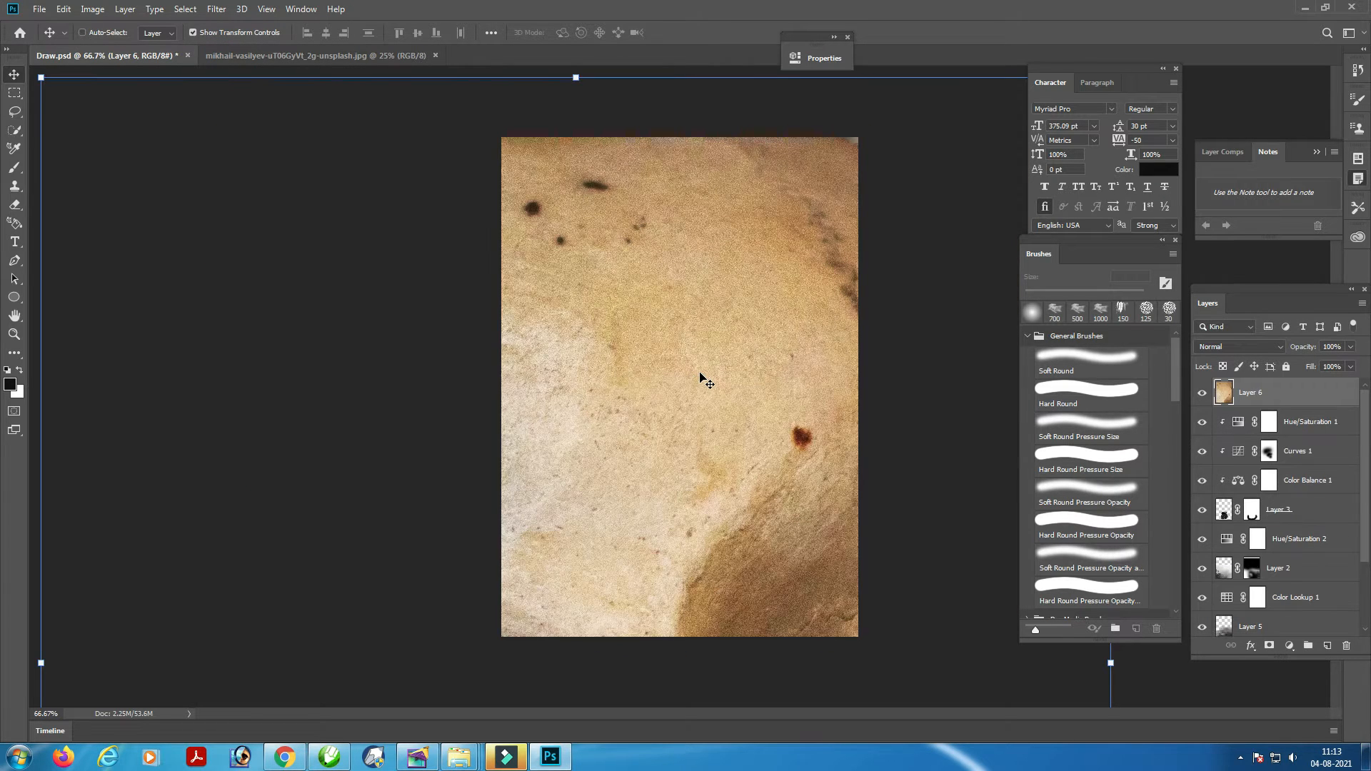
Scale the pasted skull to about 23% with Free Transform and centre it on the canvas
key(ctrl+minus)
key(ctrl+minus)
key(ctrl+minus)
key(ctrl+minus)
key(ctrl+t)
drag(740, 309, 696, 312)
drag(698, 300, 691, 368)
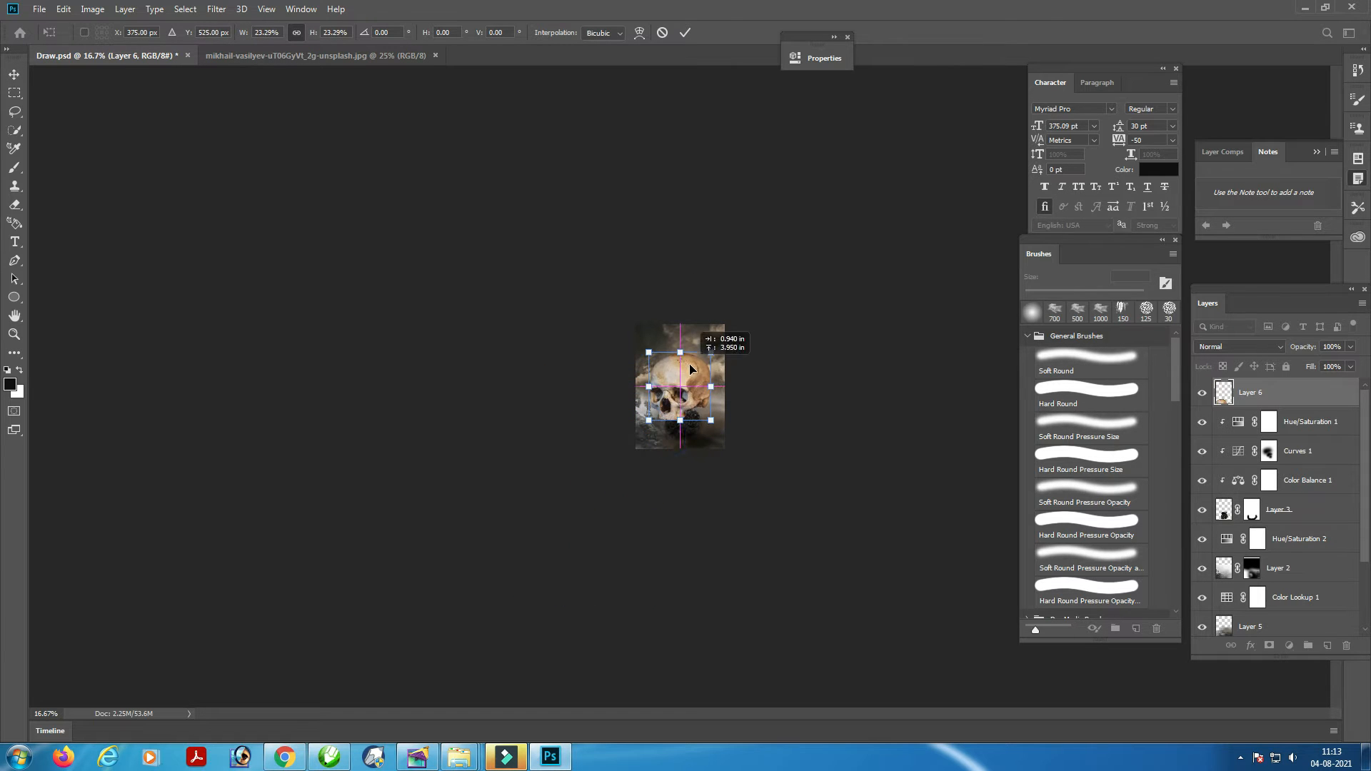
Shrink the skull further, set it on top of the upper stone and commit the transform
key(ctrl+plus)
key(ctrl+plus)
key(ctrl+plus)
key(ctrl+plus)
key(ctrl+plus)
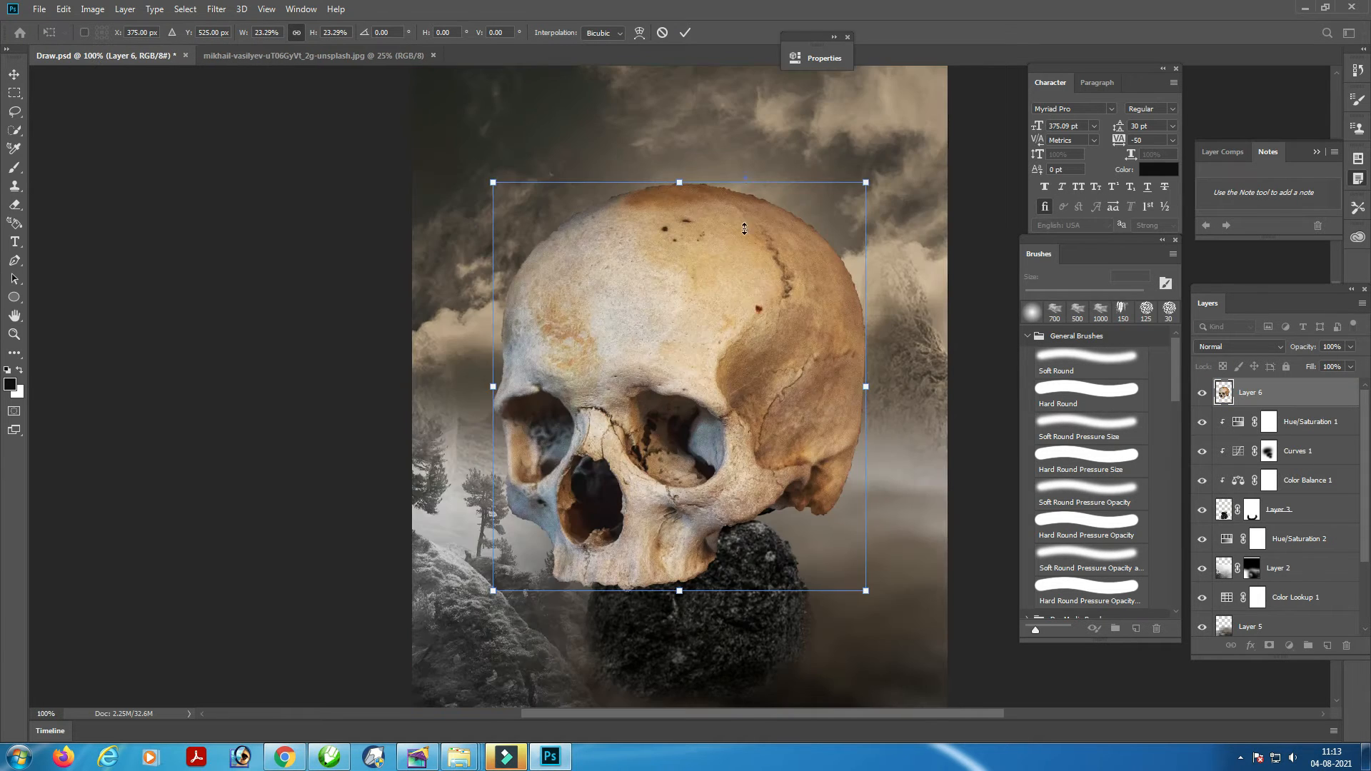
drag(729, 178, 729, 411)
drag(704, 452, 724, 380)
drag(696, 429, 715, 389)
key(Return)
key(Return)
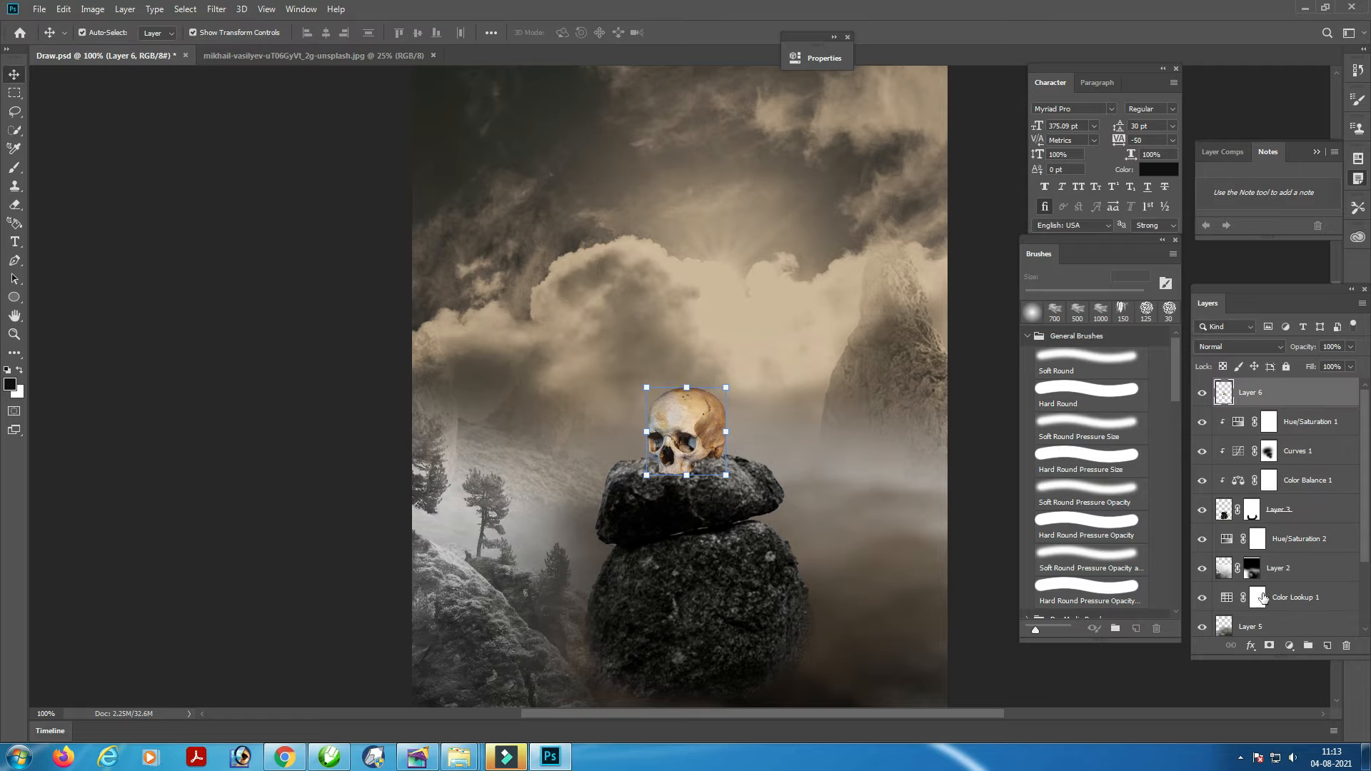
Add a Hue/Saturation adjustment clipped to the skull with Saturation -56 and Lightness -8
click(1290, 646)
click(1282, 520)
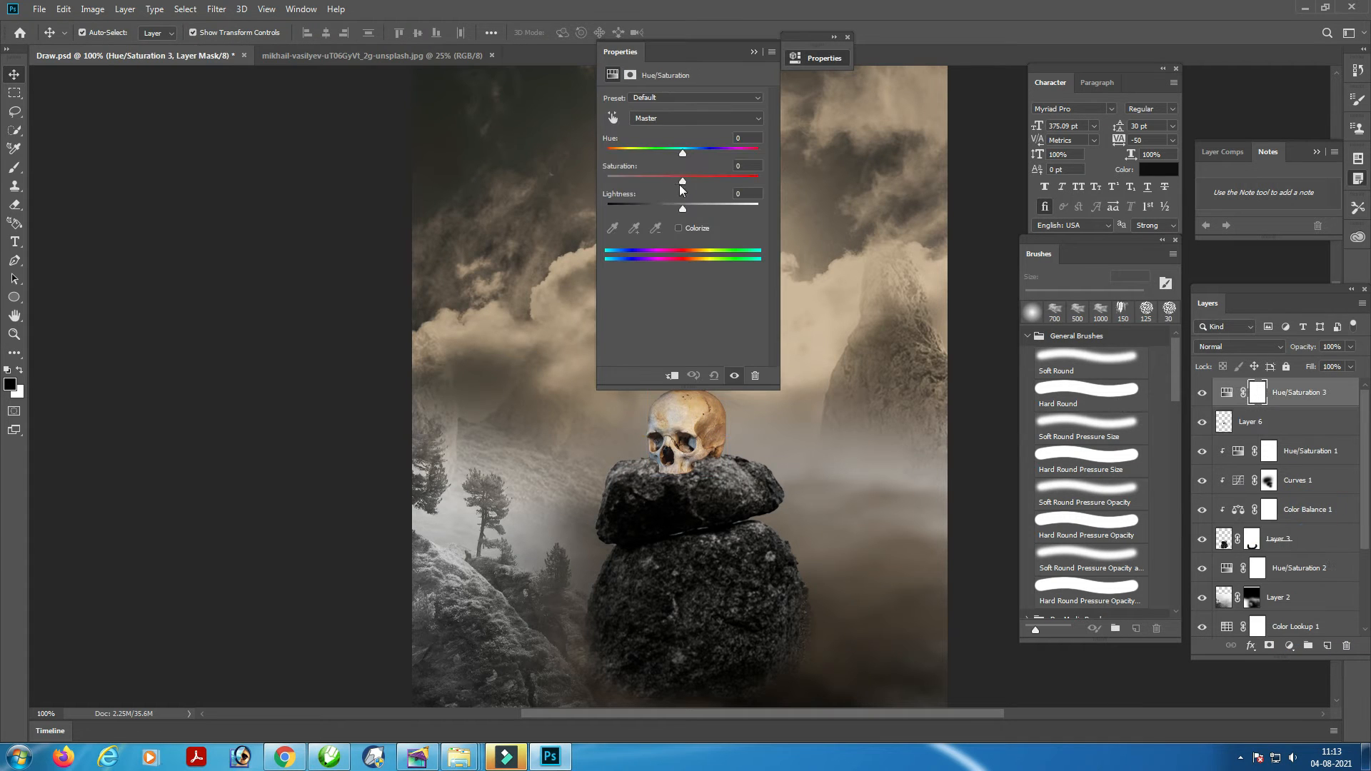
click(675, 209)
click(672, 375)
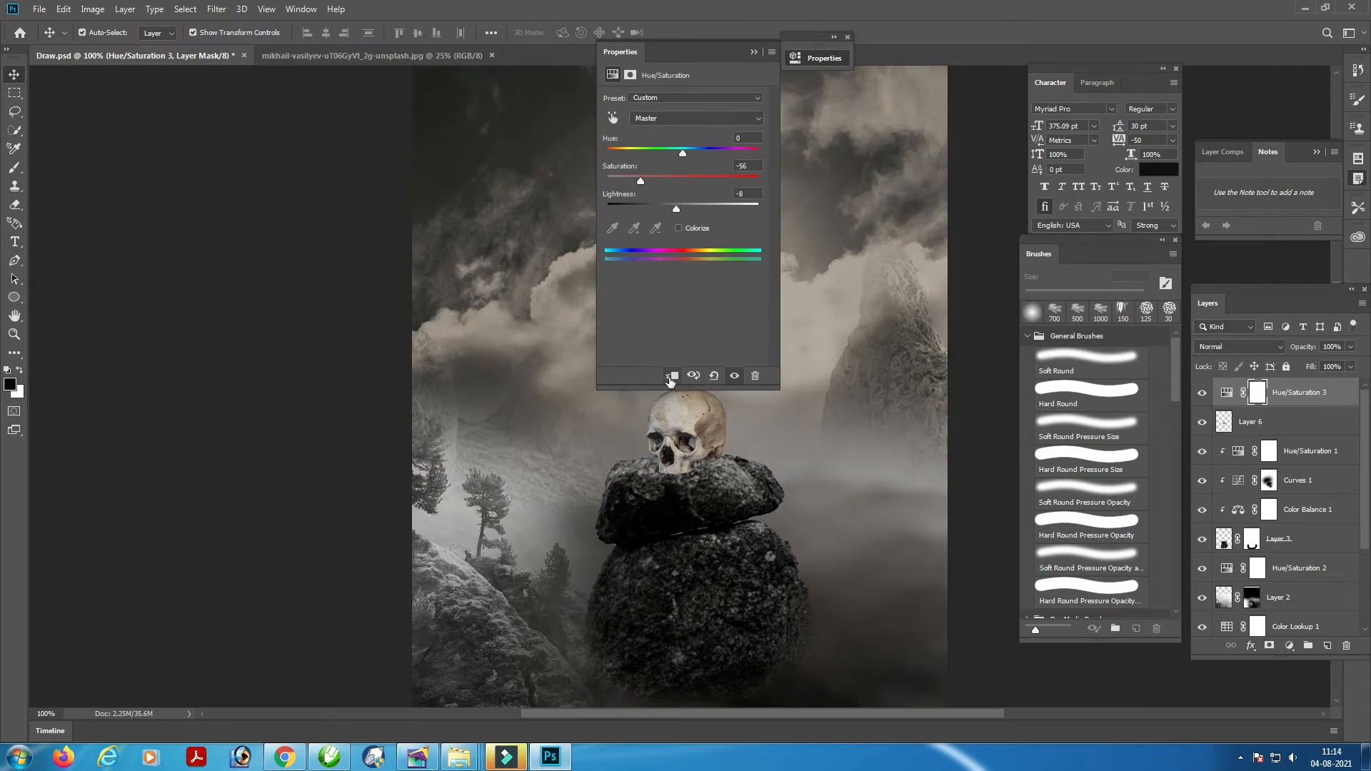
double_click(736, 60)
Add a Curves adjustment clipped to the skull, lowering the white point's output to 181
click(1290, 645)
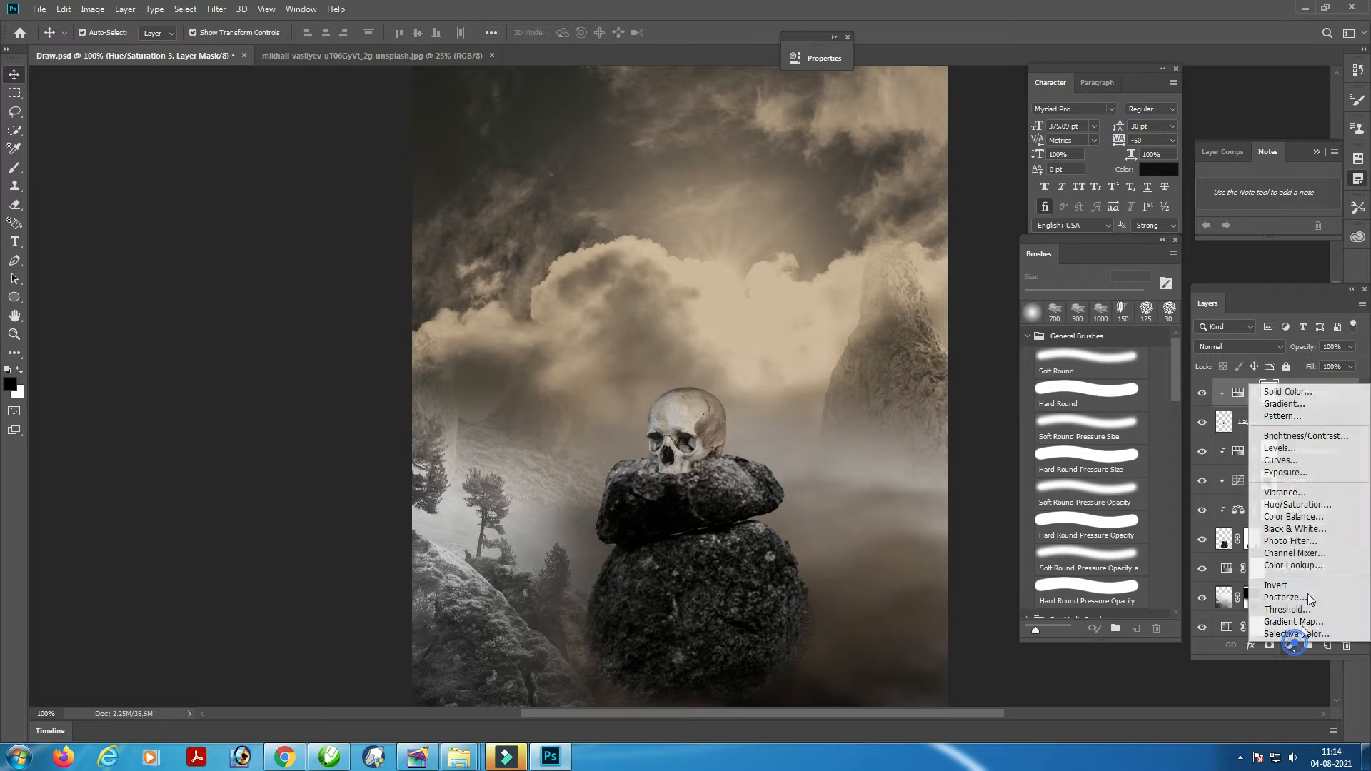
click(1311, 460)
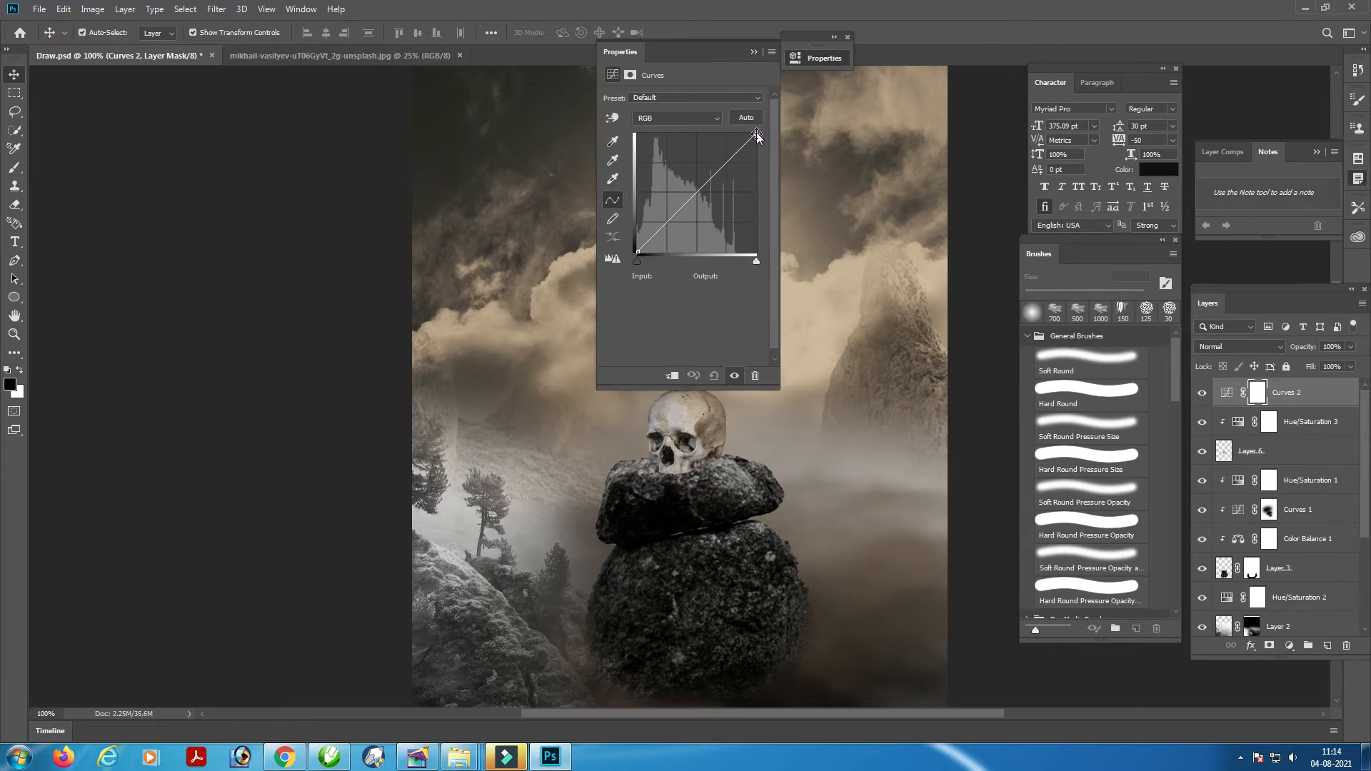
drag(755, 135, 765, 168)
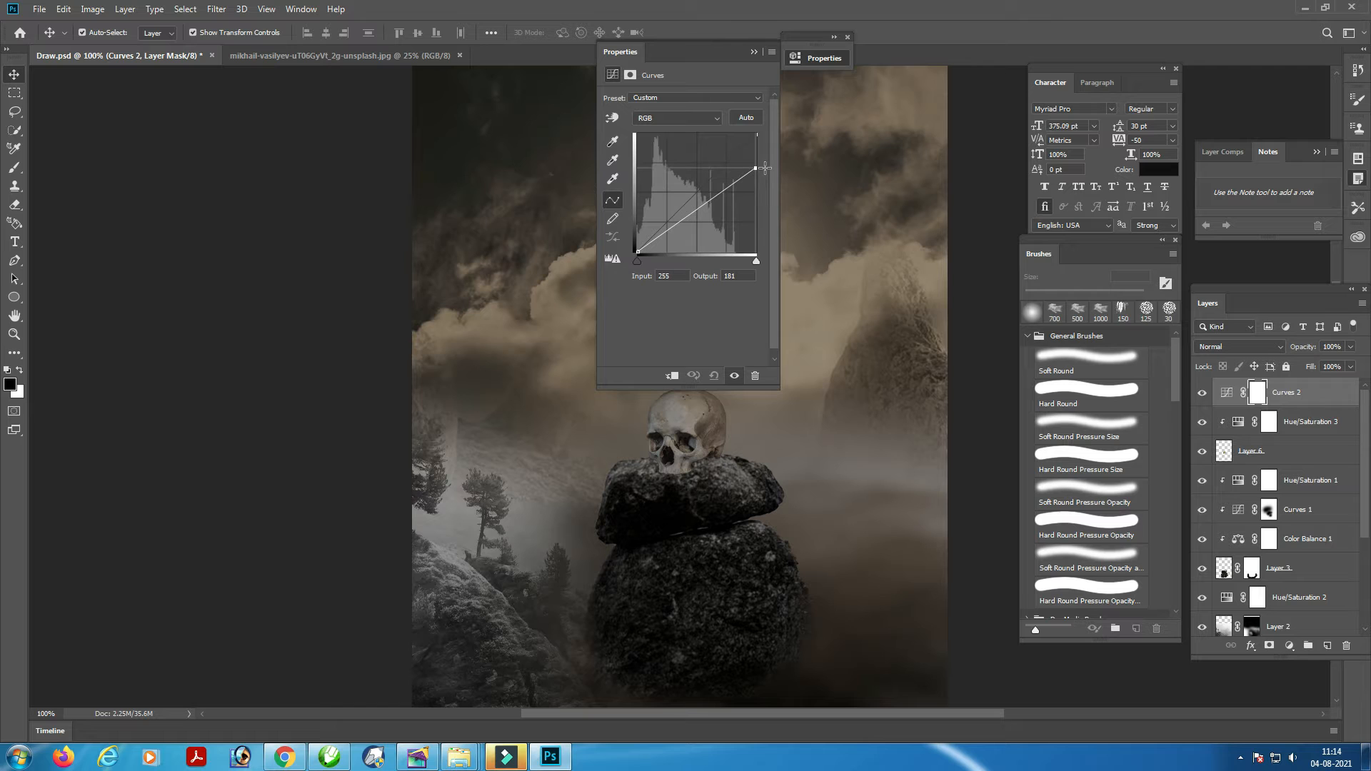
click(670, 377)
click(757, 54)
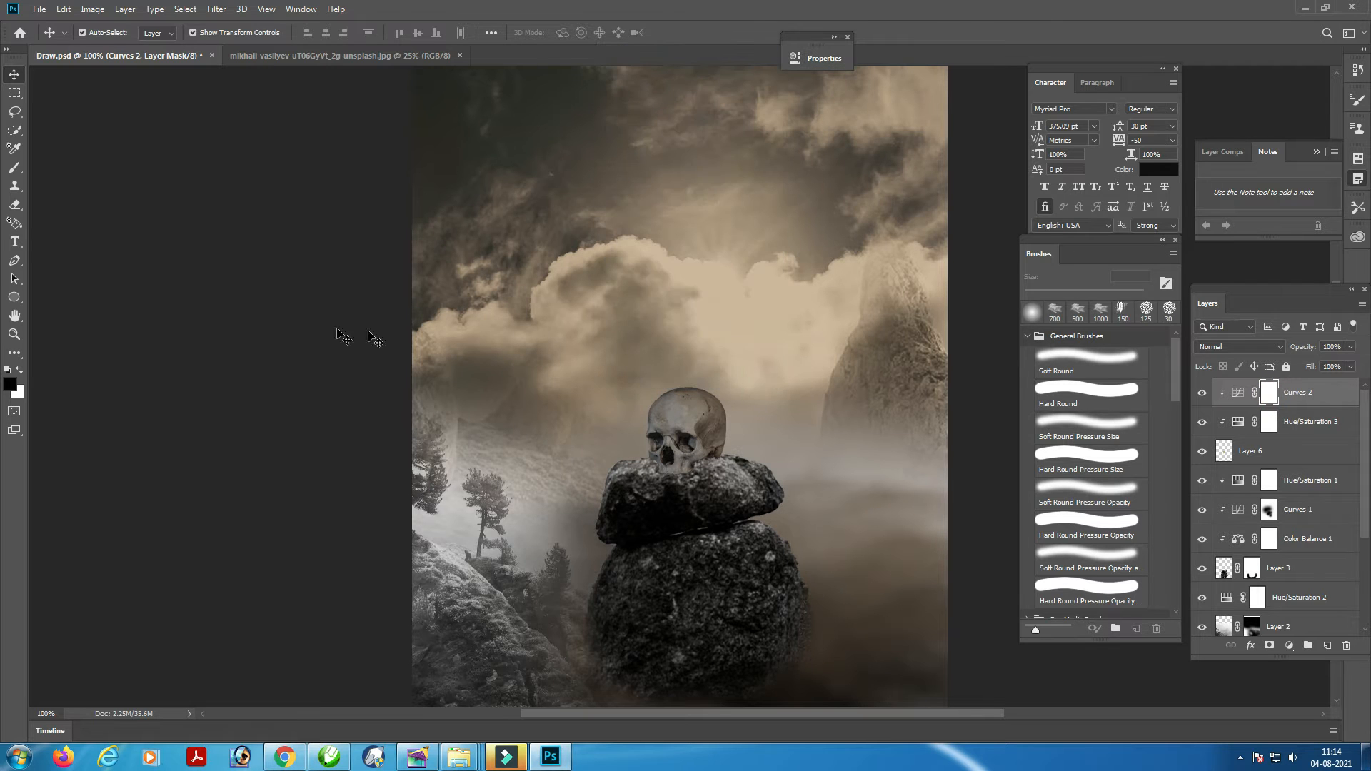
Paint black on the Curves 2 mask with a soft round brush of about 60–90 px to brighten the skull's forehead and crown
key(b)
scroll(693, 409, up, 4)
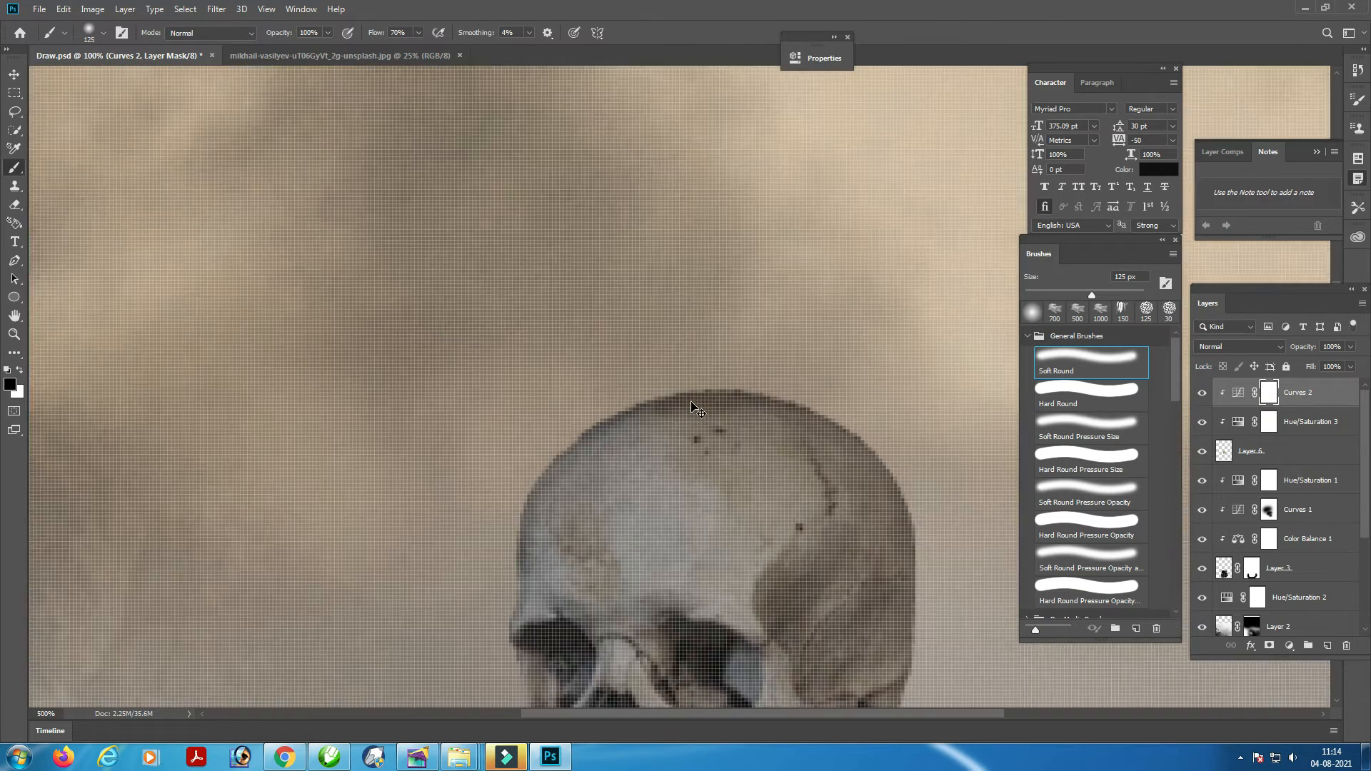
key(bracketleft)
key(bracketleft)
key(bracketleft)
key(bracketleft)
key(bracketleft)
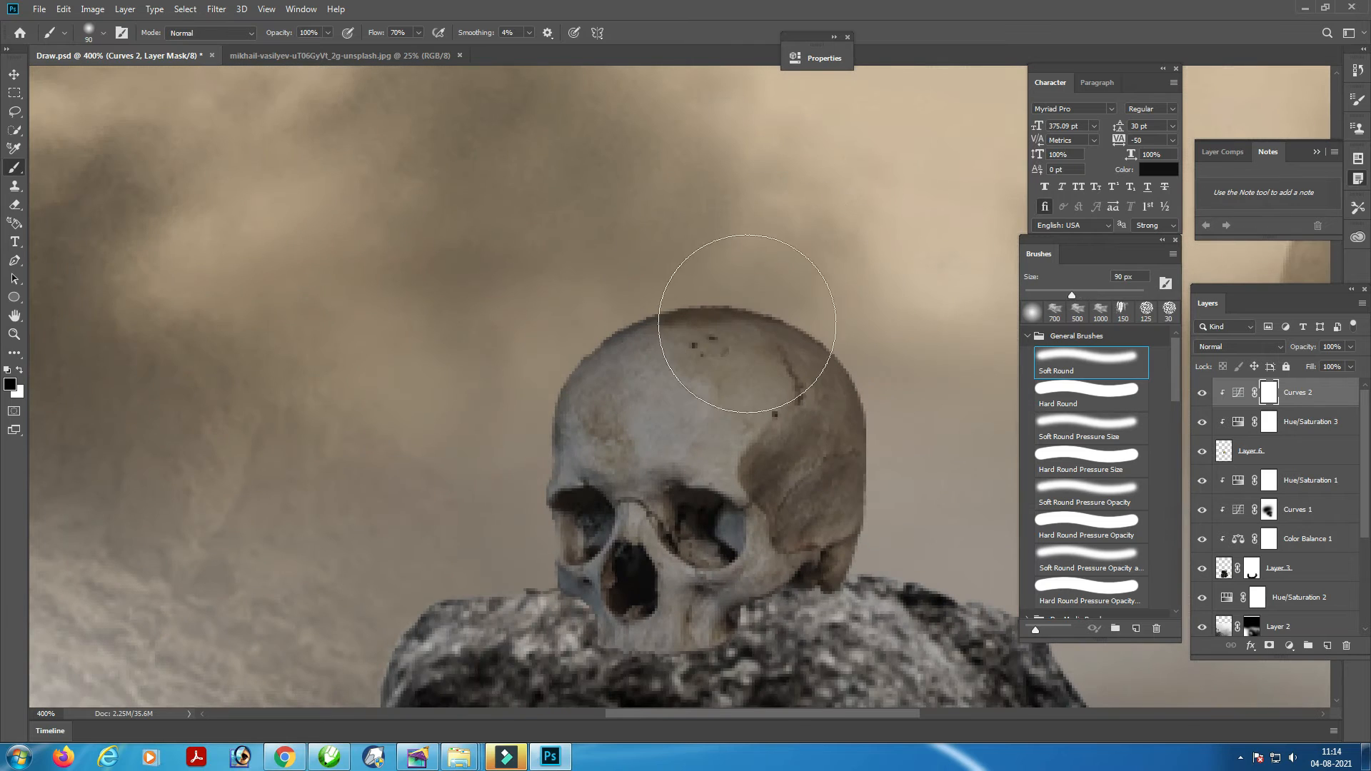
mouse_move(721, 348)
mouse_down()
mouse_move(691, 358)
mouse_move(725, 343)
mouse_move(791, 347)
mouse_up()
mouse_move(646, 364)
mouse_down()
mouse_move(743, 430)
mouse_move(865, 480)
mouse_up()
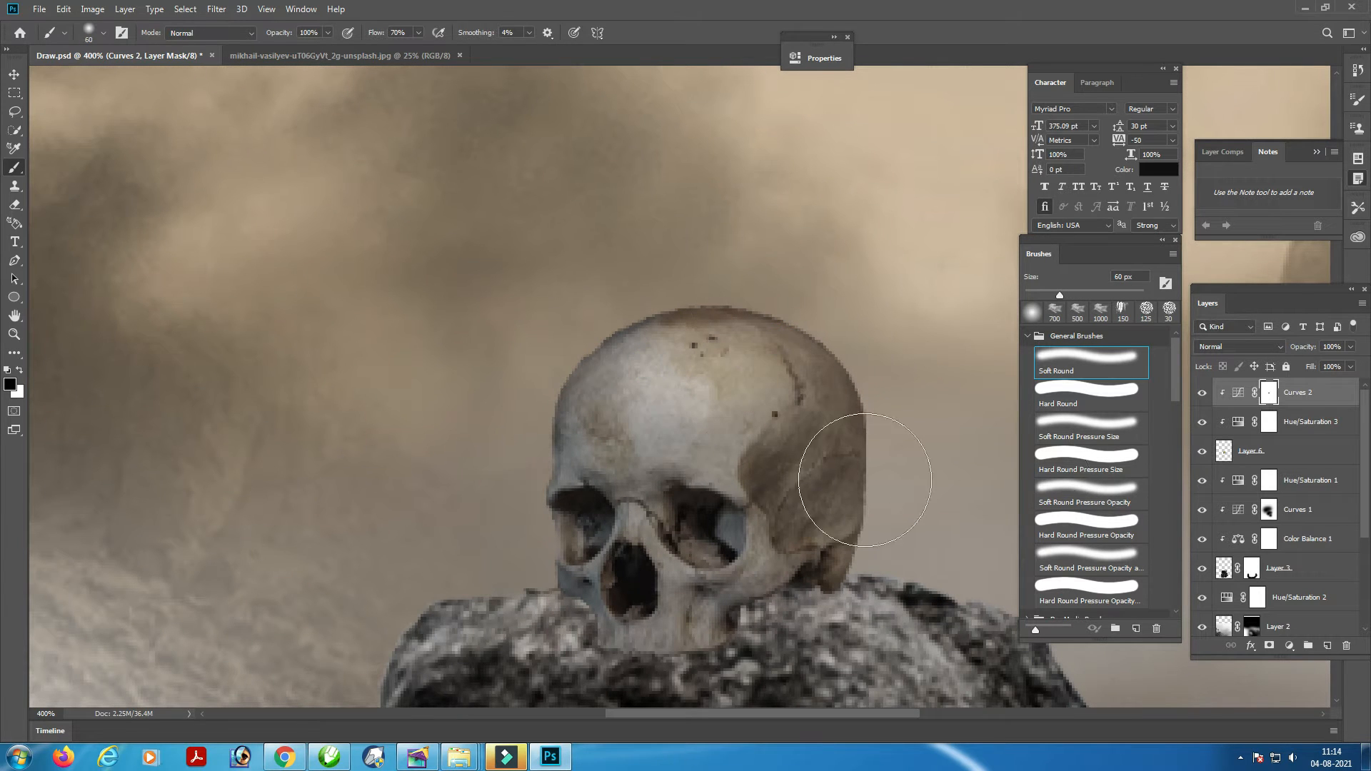
drag(757, 422, 722, 390)
Create a new layer above Curves 2, clip it to the skull and set its blend mode to Overlay
click(1326, 646)
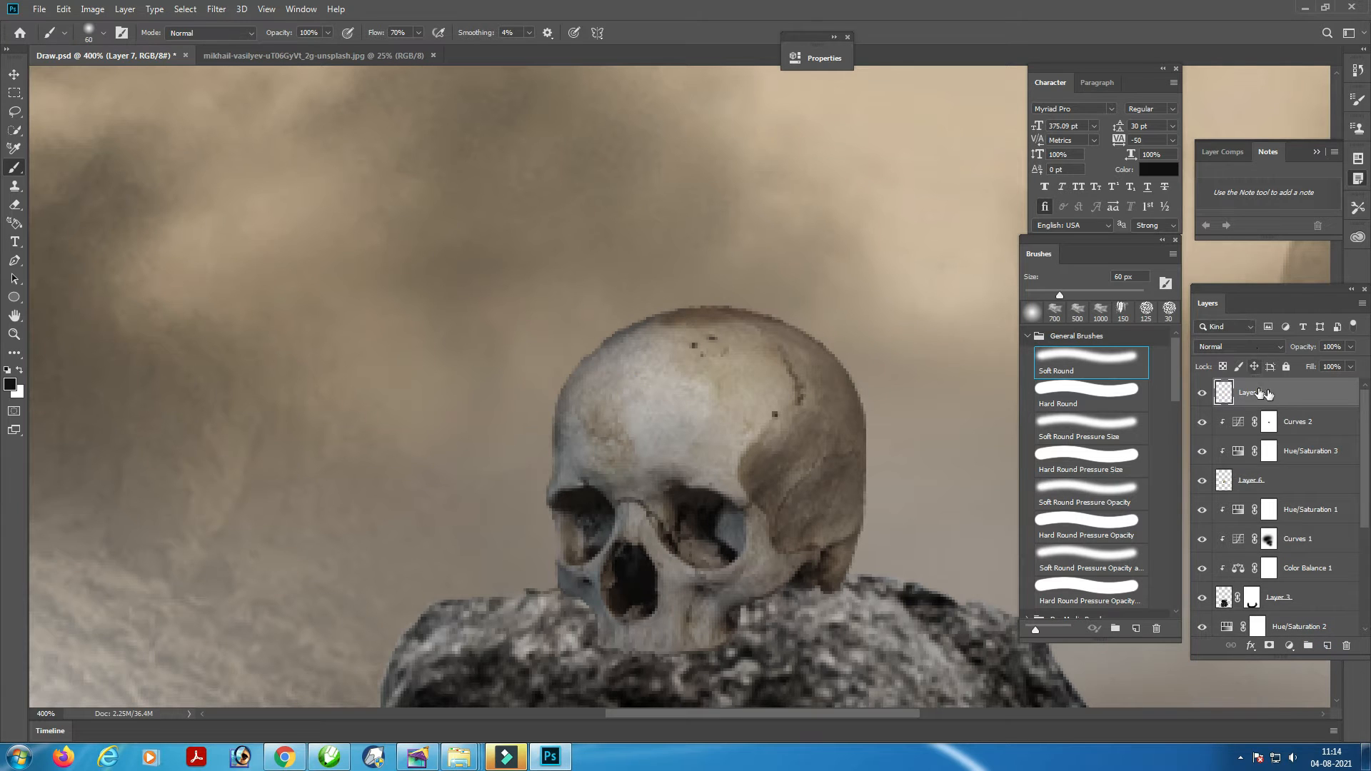
right_click(1265, 394)
click(1142, 418)
click(1239, 346)
click(1223, 529)
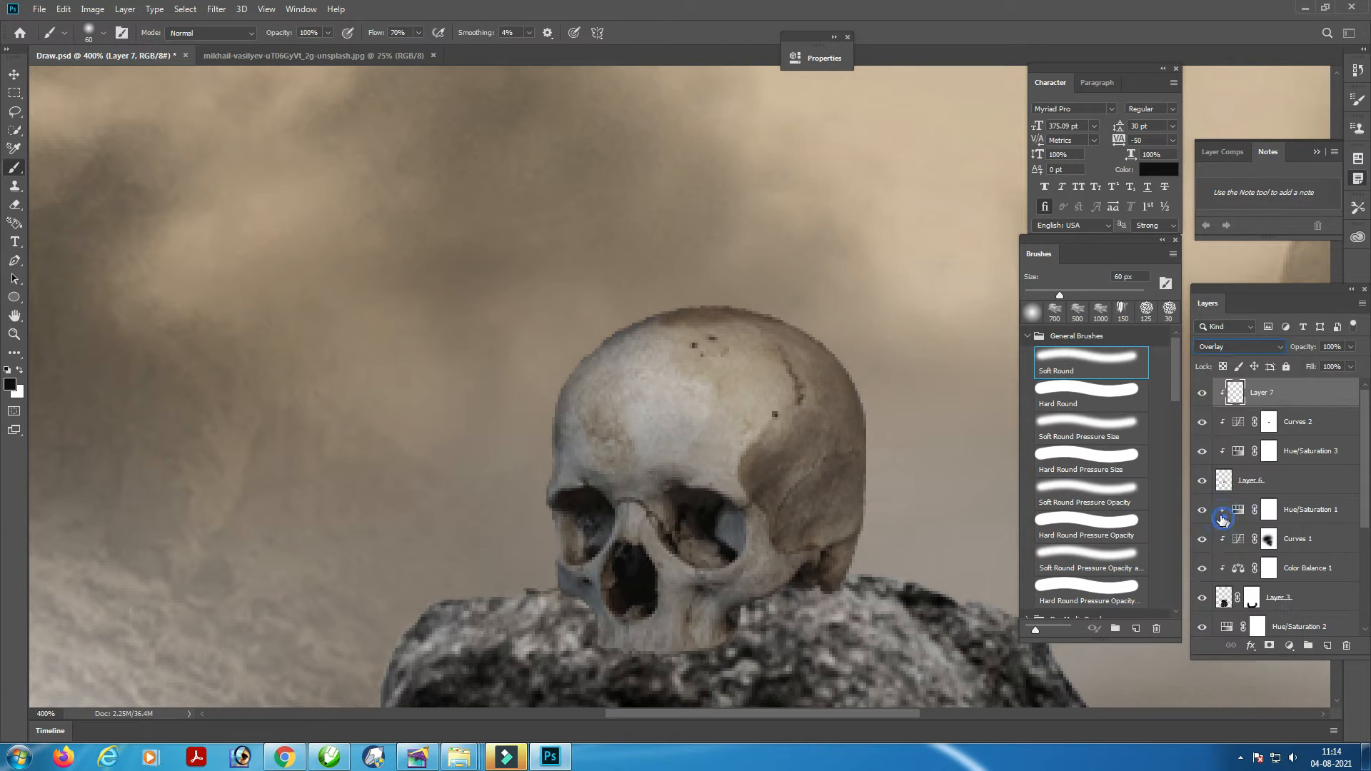
Fill the clipped Overlay layer with 50% Gray
click(63, 11)
click(78, 230)
click(690, 200)
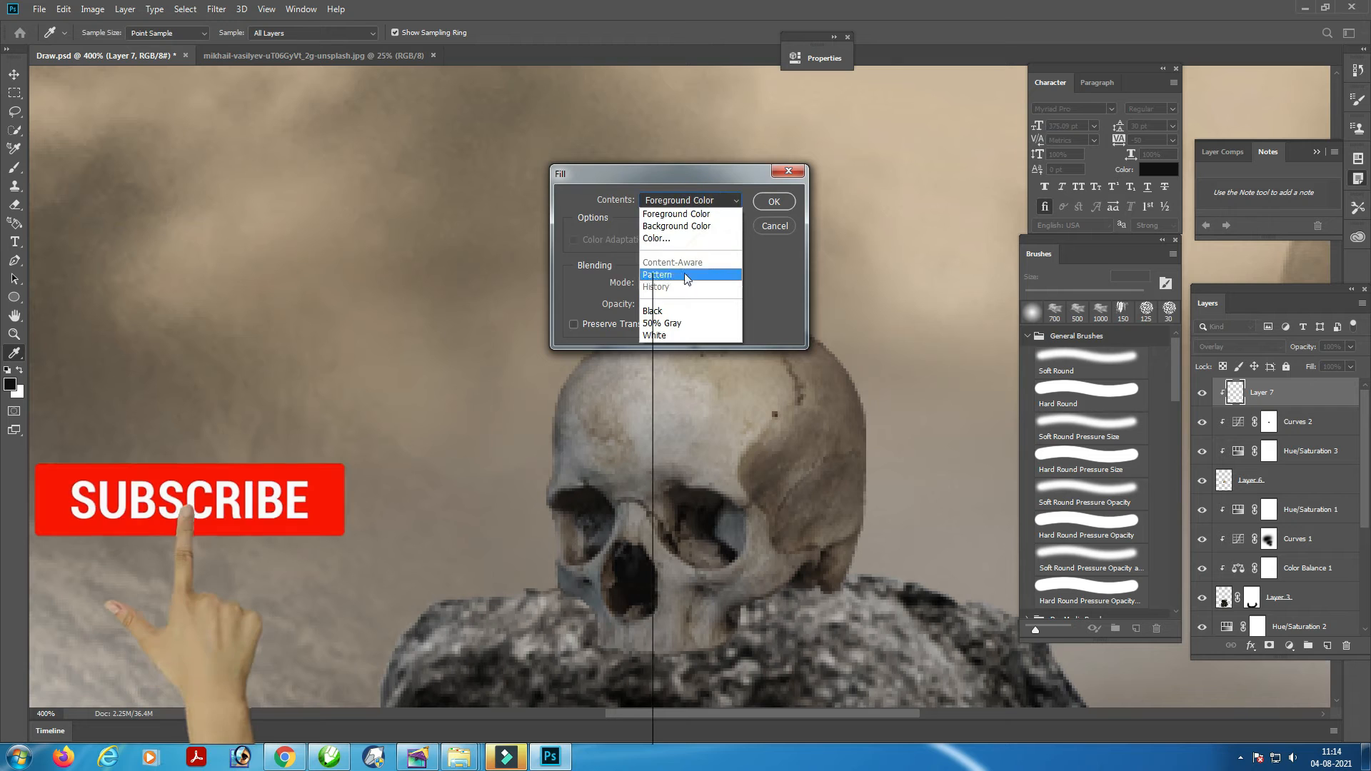
click(671, 317)
click(786, 201)
key(b)
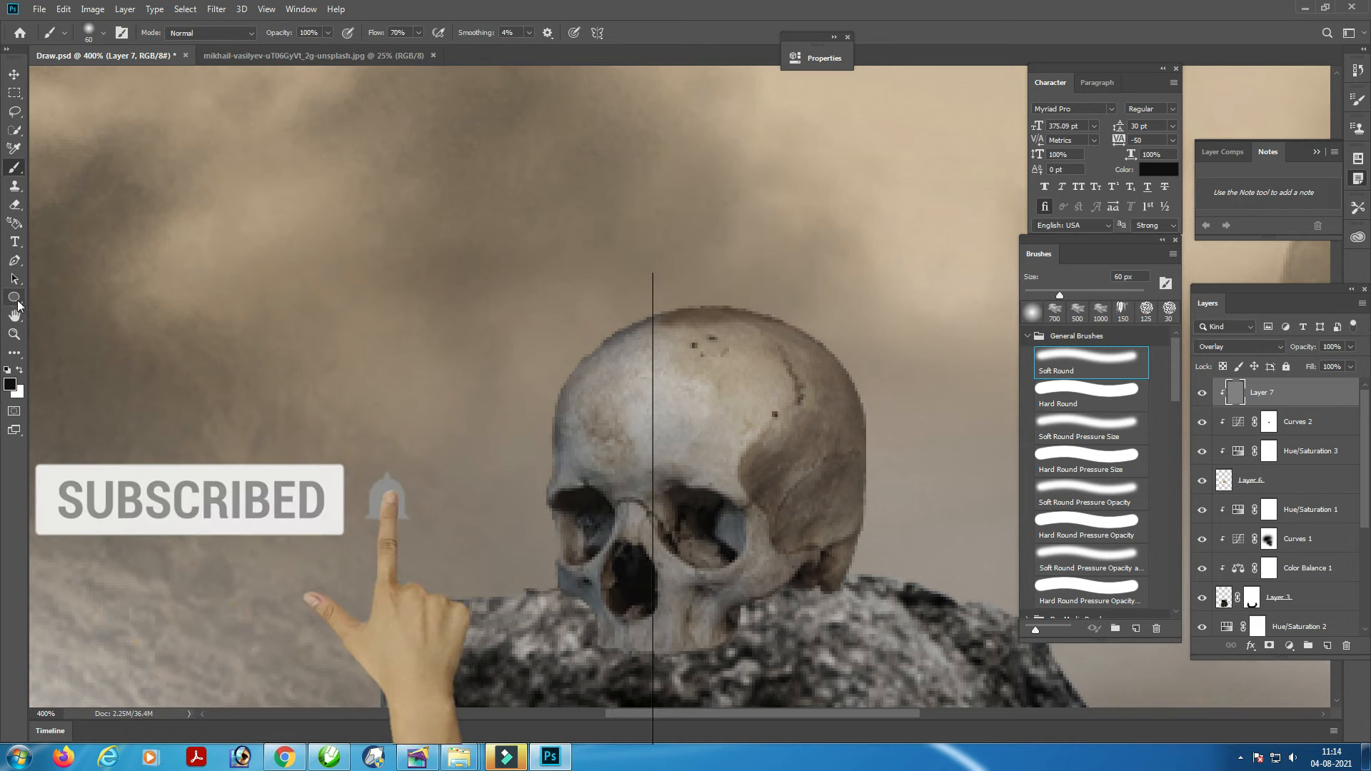
key(i)
click(14, 353)
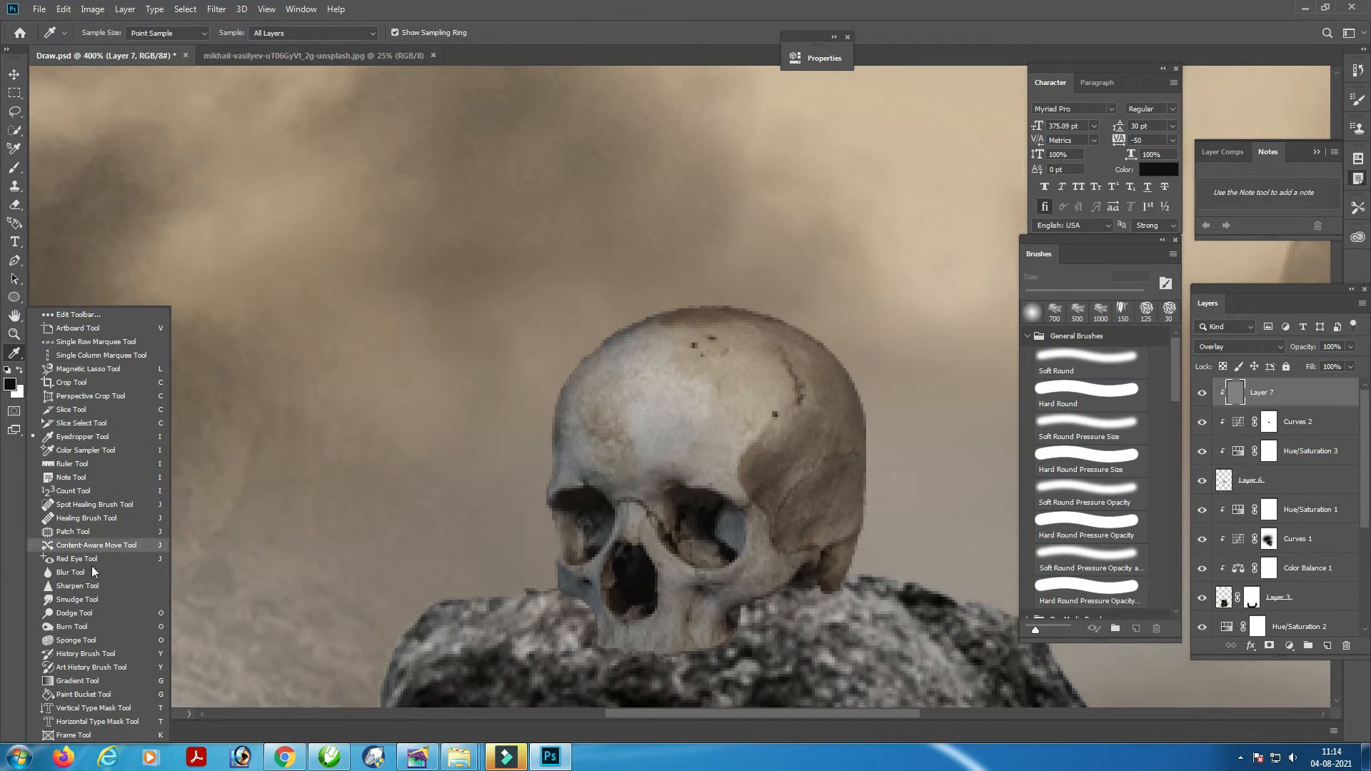
click(75, 599)
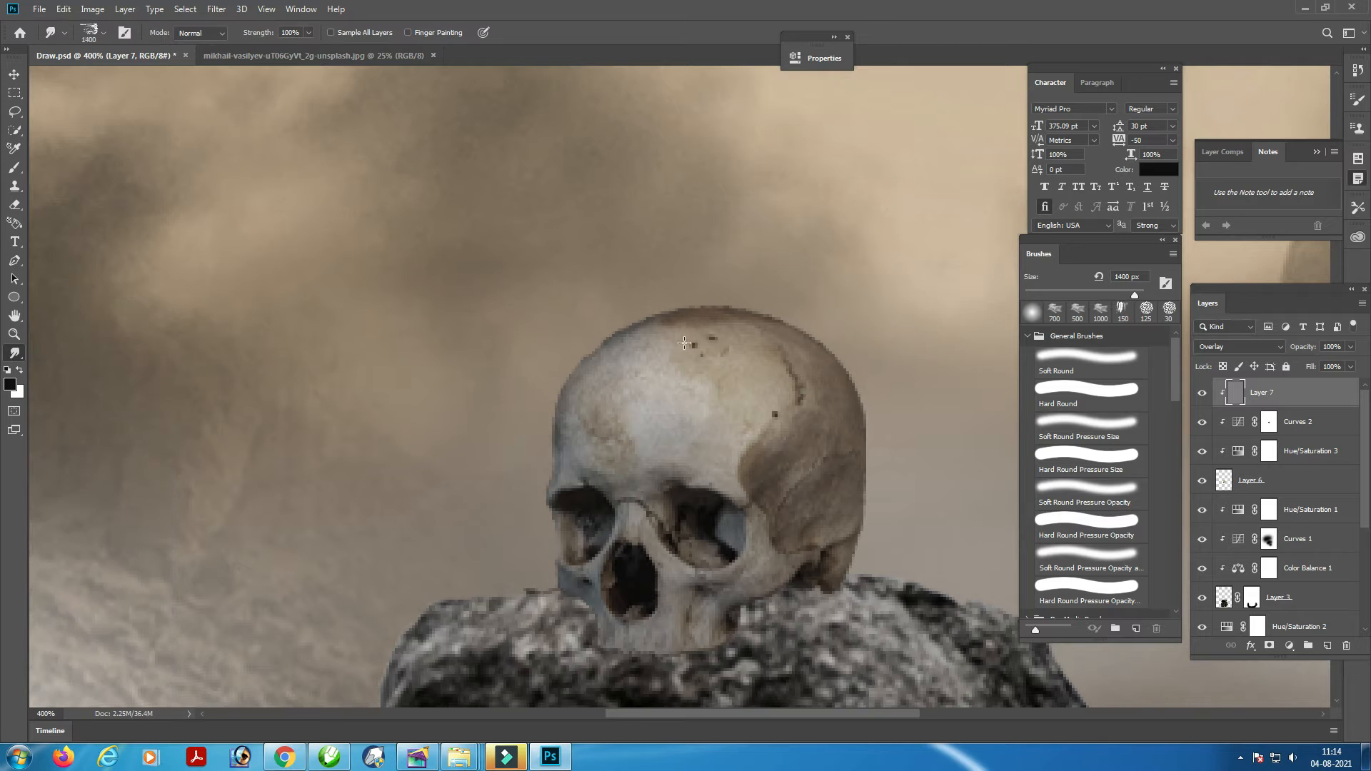
click(89, 32)
double_click(107, 198)
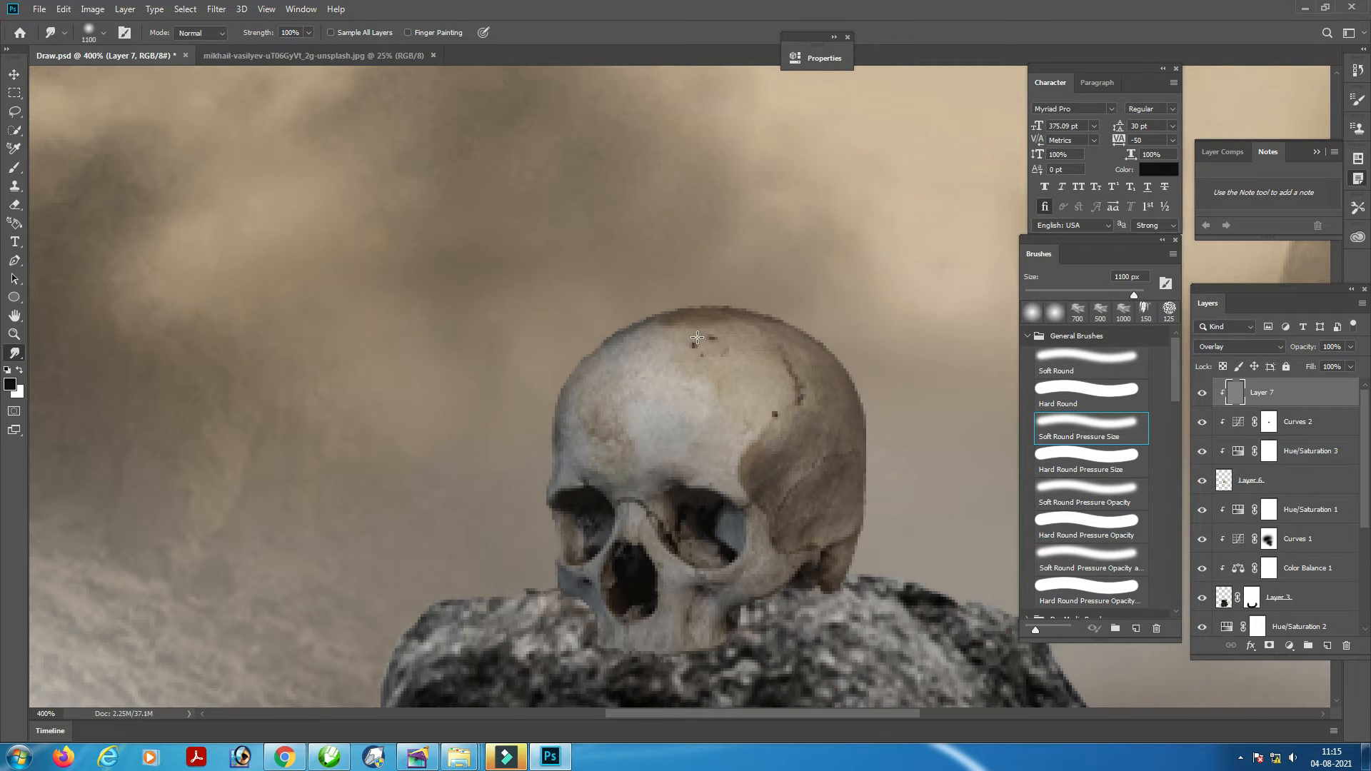
Dodge the highlights on the skull's forehead on Layer 7 with a 25 px brush, Midtones range and 50% exposure
right_click(14, 353)
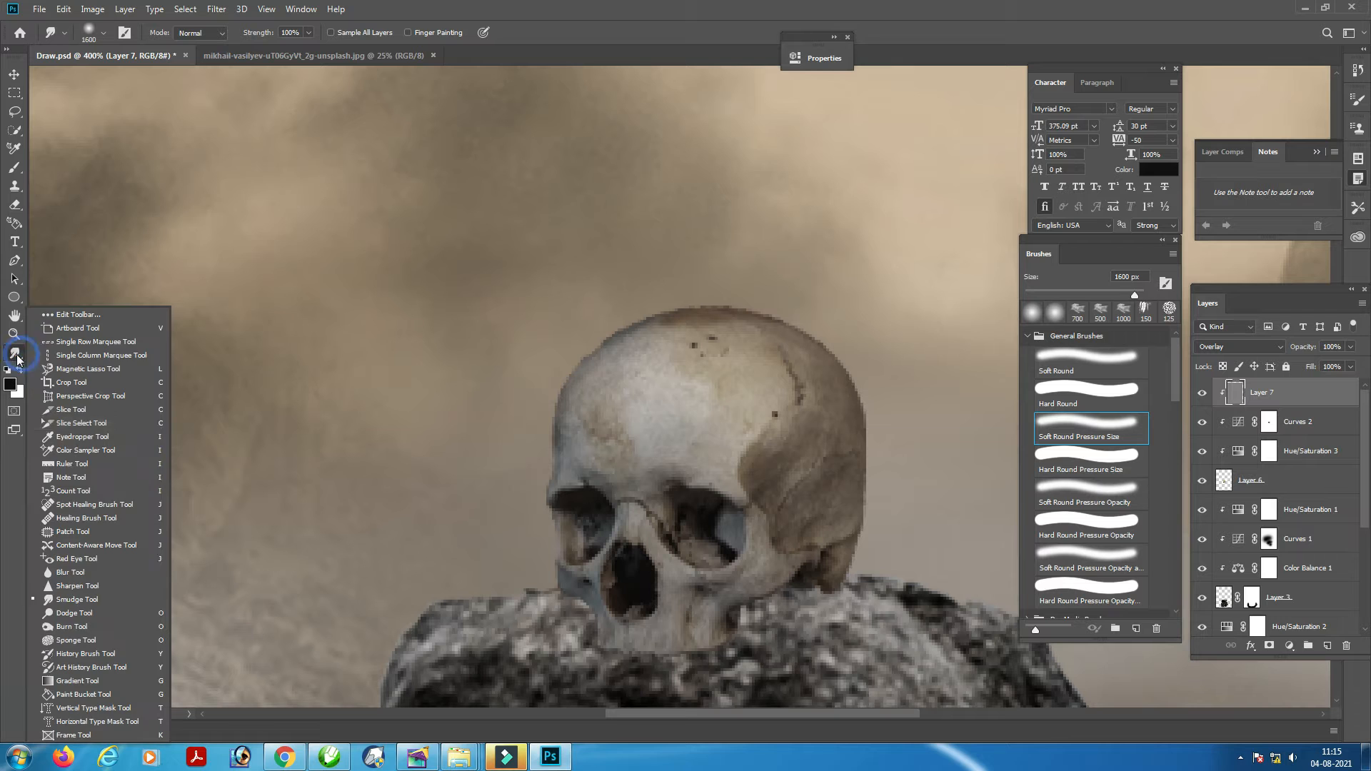
click(58, 610)
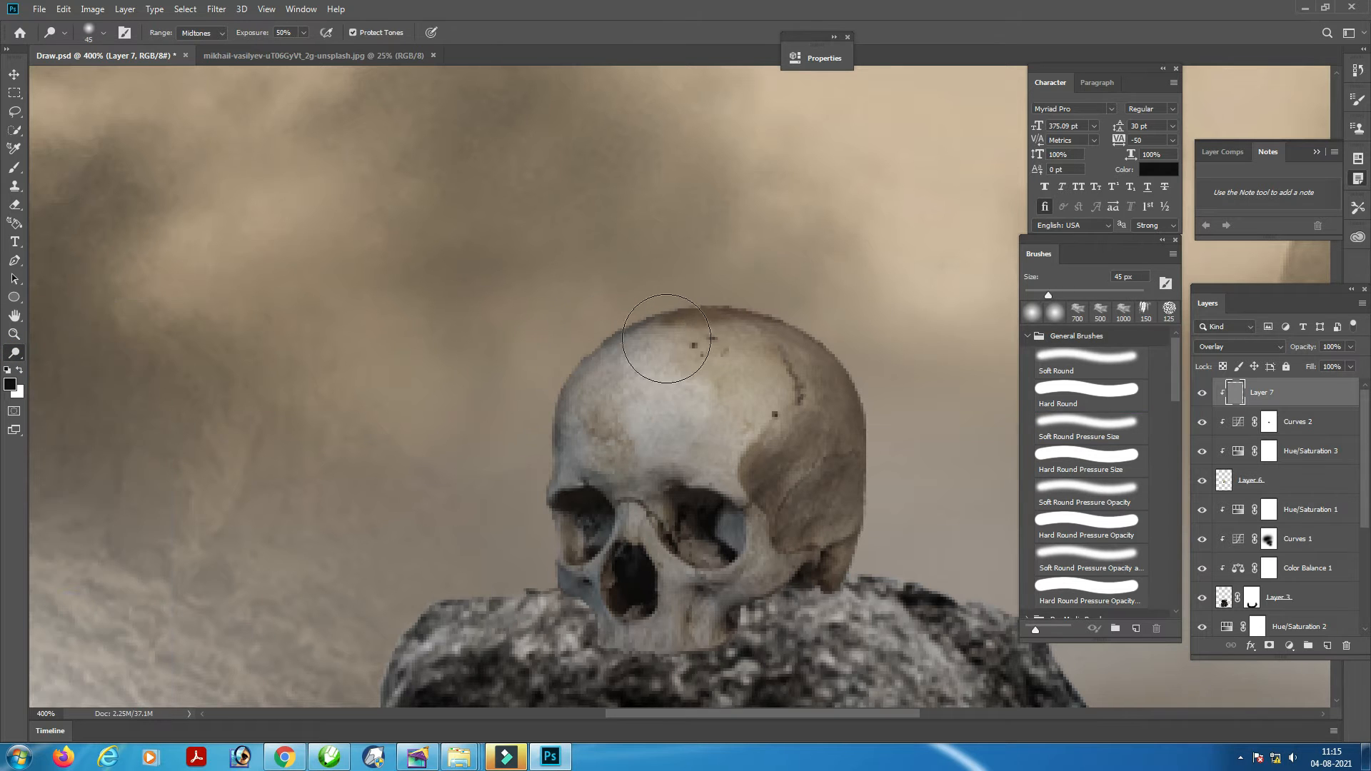
key(bracketleft)
key(bracketleft)
key(bracketleft)
key(bracketleft)
key(bracketleft)
key(bracketleft)
key(bracketleft)
mouse_move(706, 385)
mouse_down()
mouse_move(761, 386)
mouse_move(767, 426)
mouse_up()
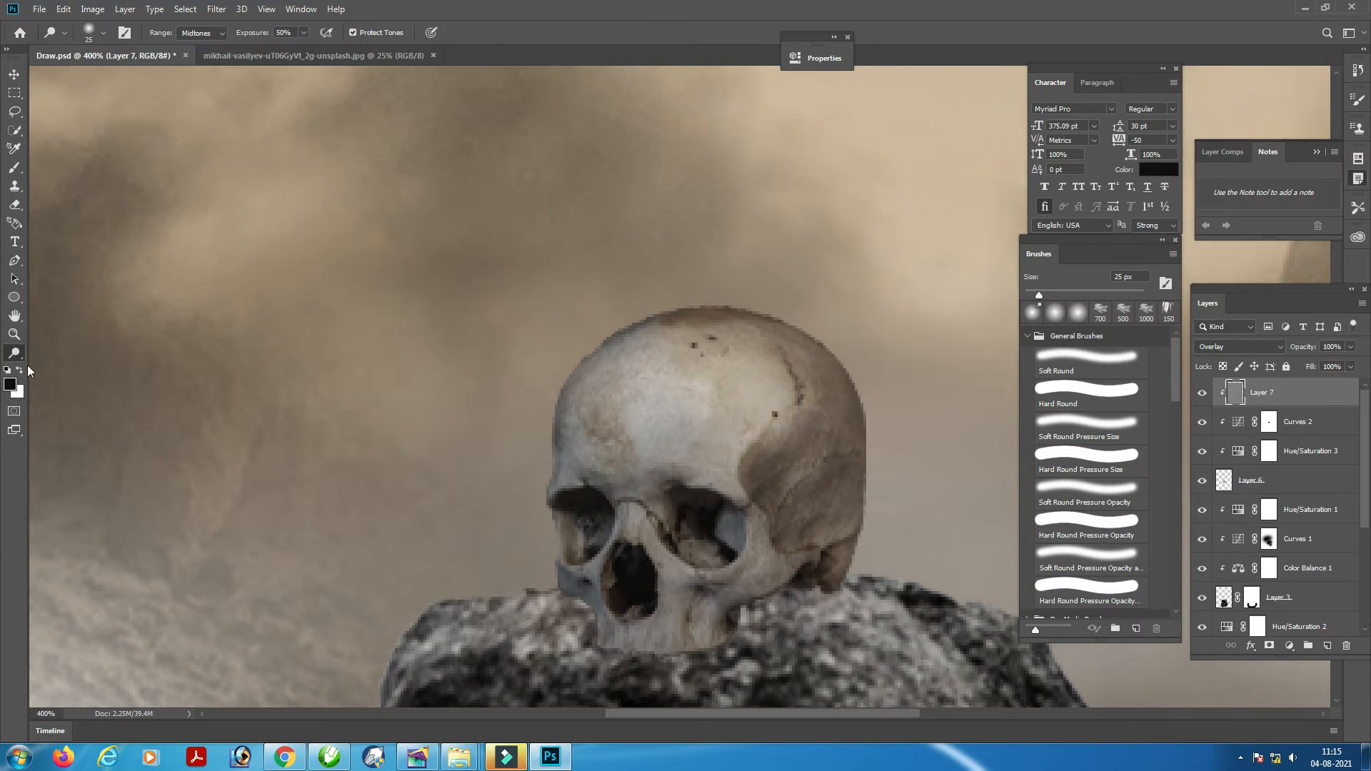
Darken the skull's eye sockets and nose cavity with the Burn tool using a 40 px brush at 50% exposure
right_click(14, 353)
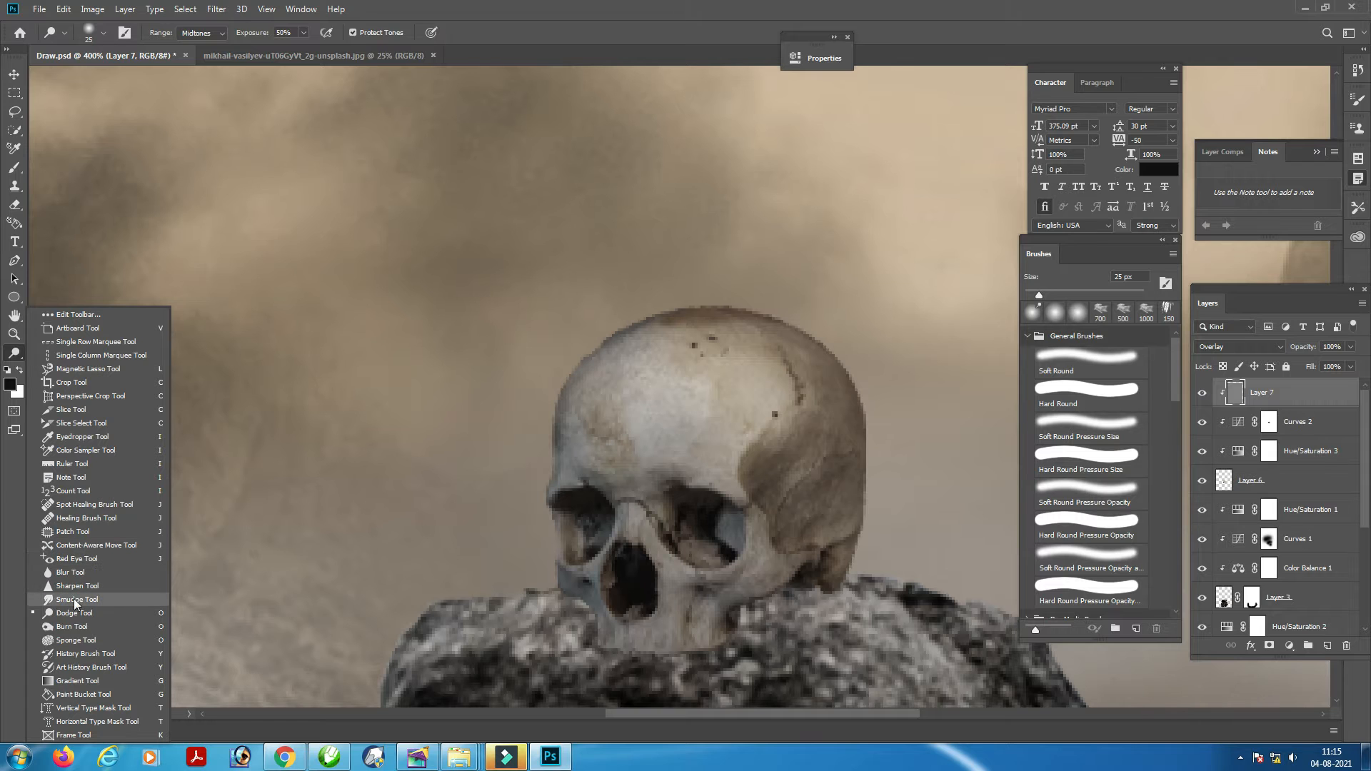
click(72, 626)
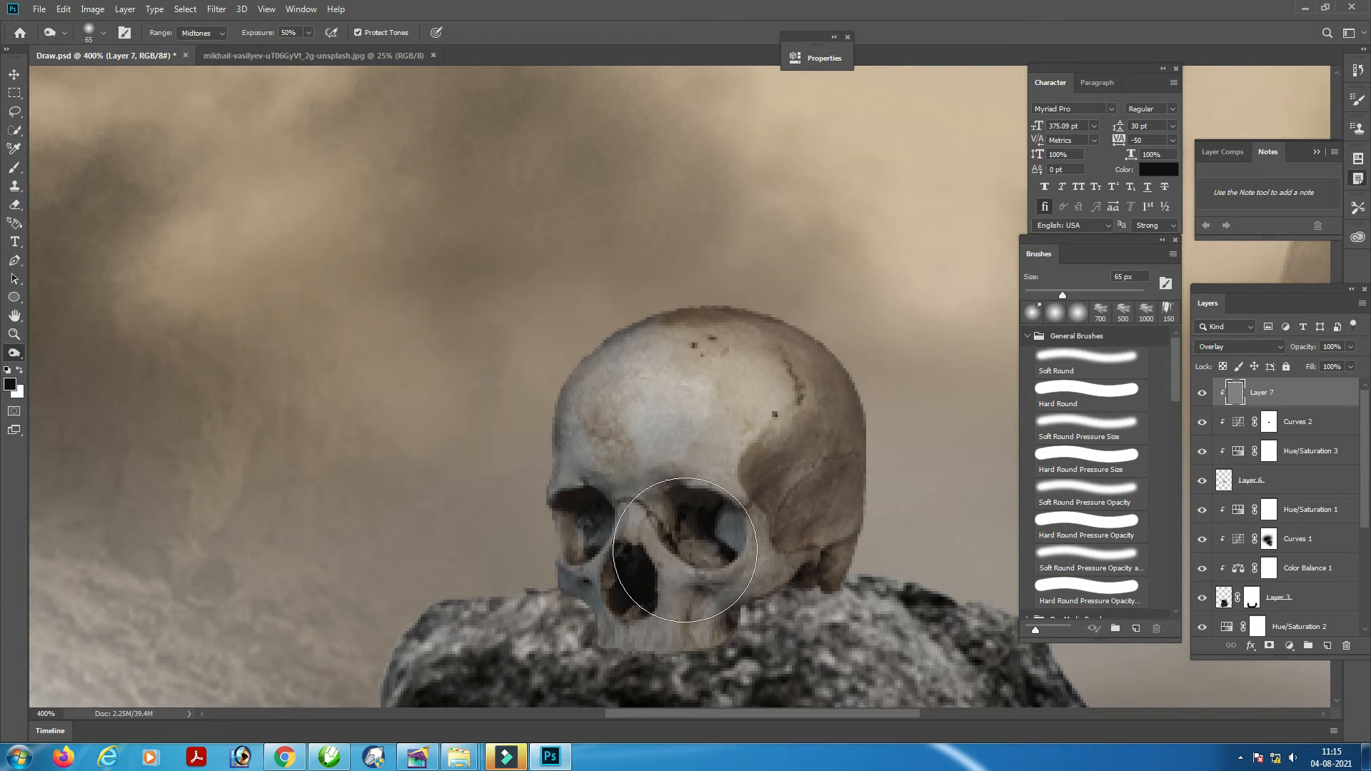
key(bracketleft)
key(bracketleft)
key(bracketleft)
key(bracketleft)
mouse_move(708, 534)
mouse_down()
mouse_move(695, 520)
mouse_move(717, 544)
mouse_move(704, 531)
mouse_up()
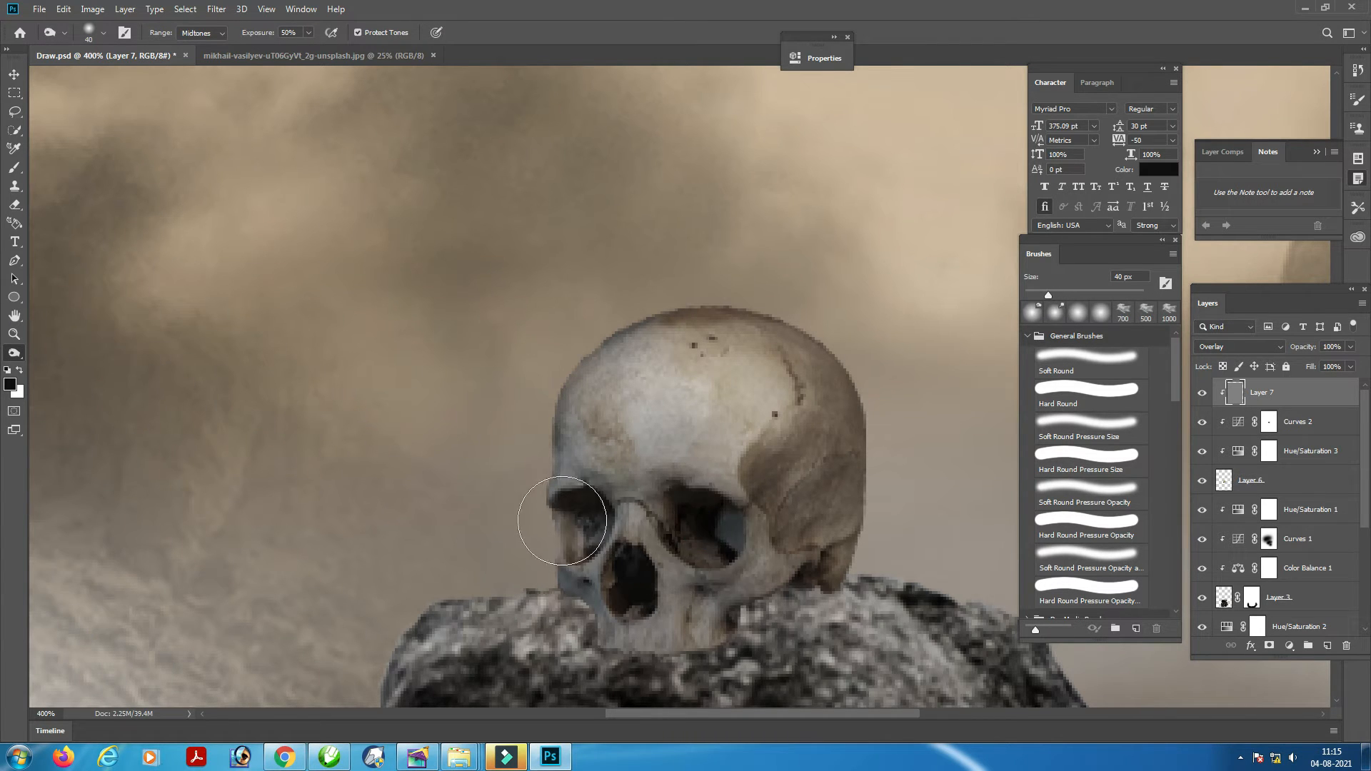
mouse_move(562, 521)
mouse_down()
mouse_move(568, 550)
mouse_move(628, 600)
mouse_up()
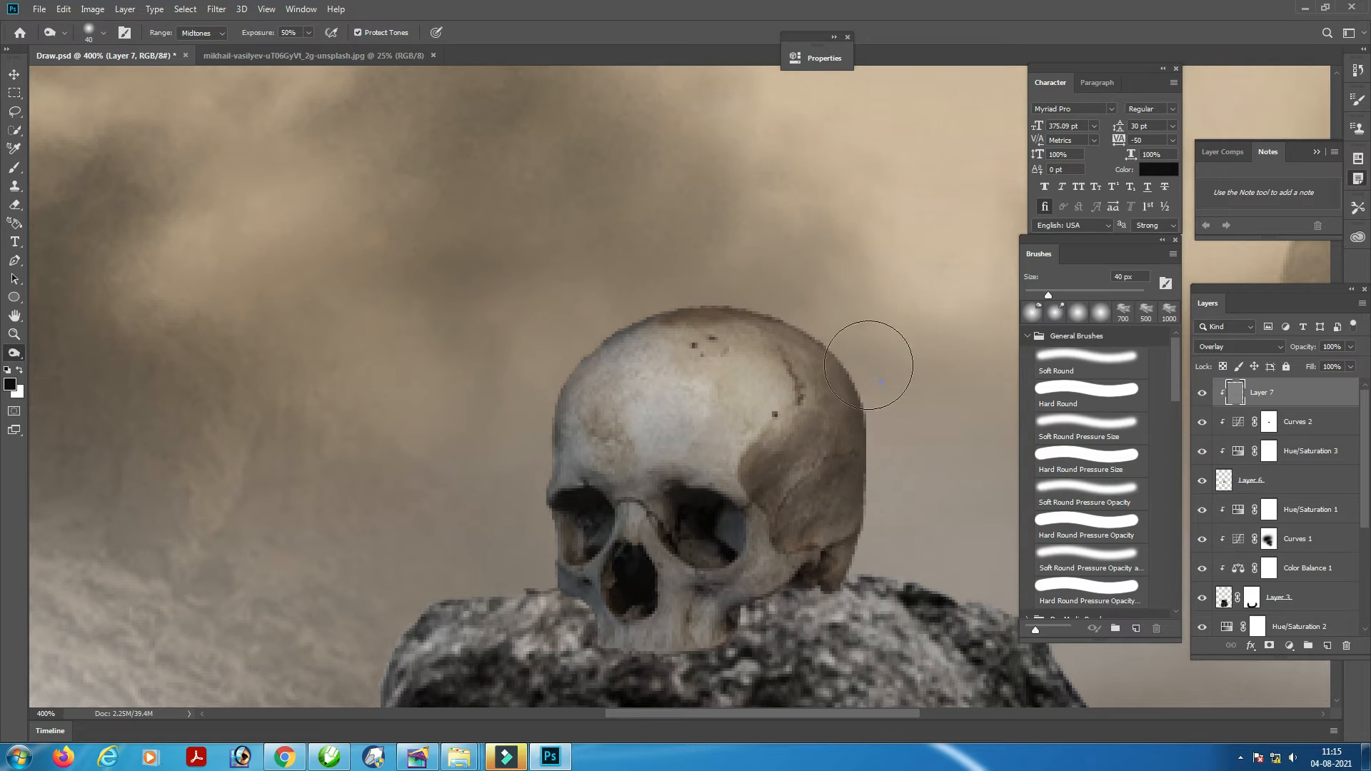
Switch back to the Dodge tool and target the Curves 2 mask with the brush enlarged to 40 px
right_click(17, 351)
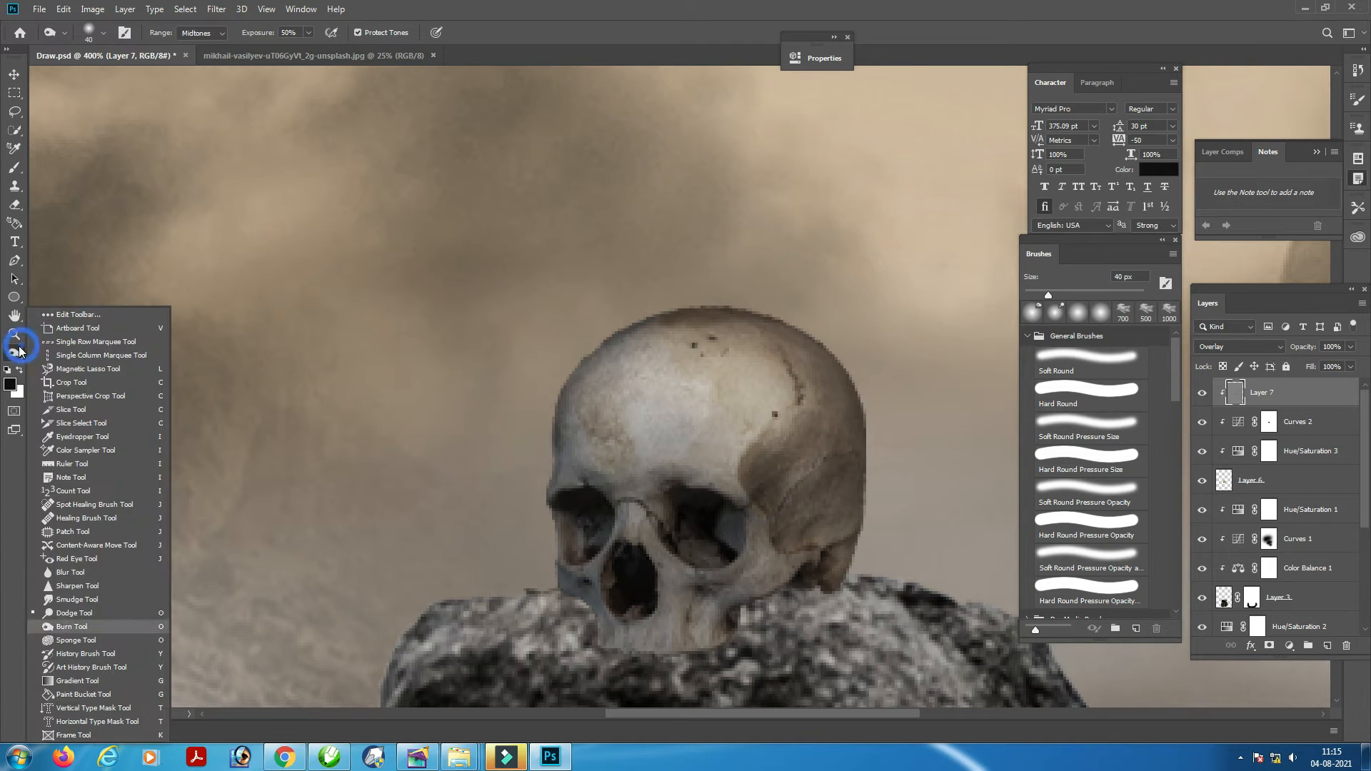
click(64, 615)
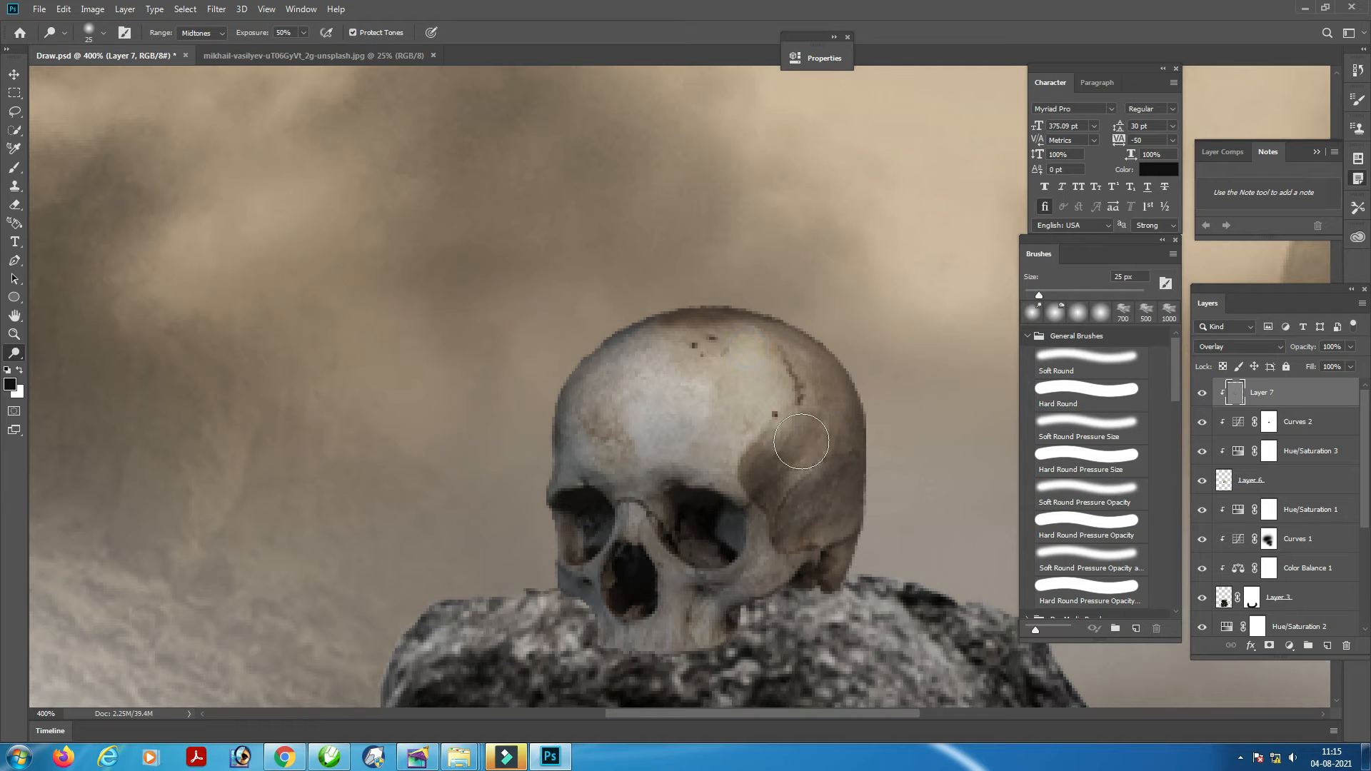
click(1268, 424)
key(bracketright)
key(bracketright)
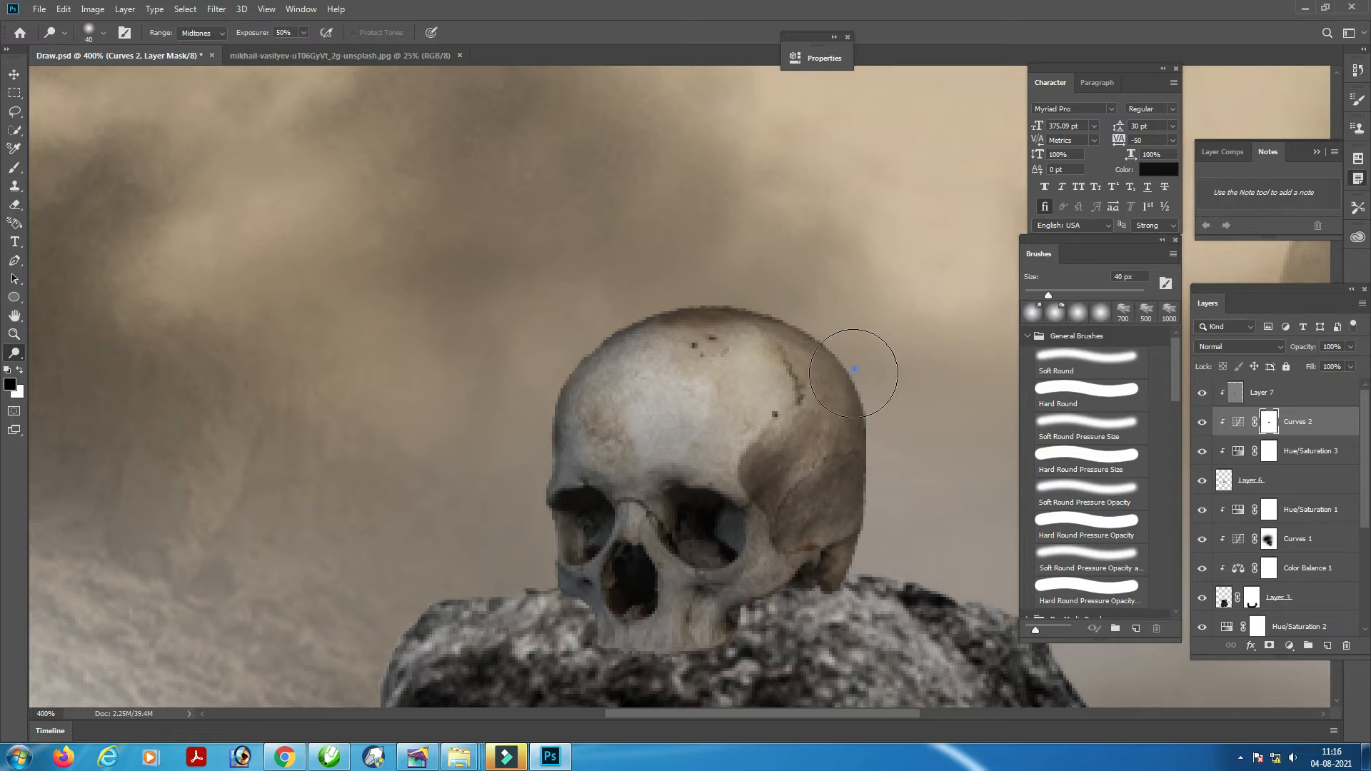
Select the sky's Layer 4 and open the crow photo dieter-pelz-4sQ_zvibNzQ-unsplash from the Ravin Crow folder
click(14, 74)
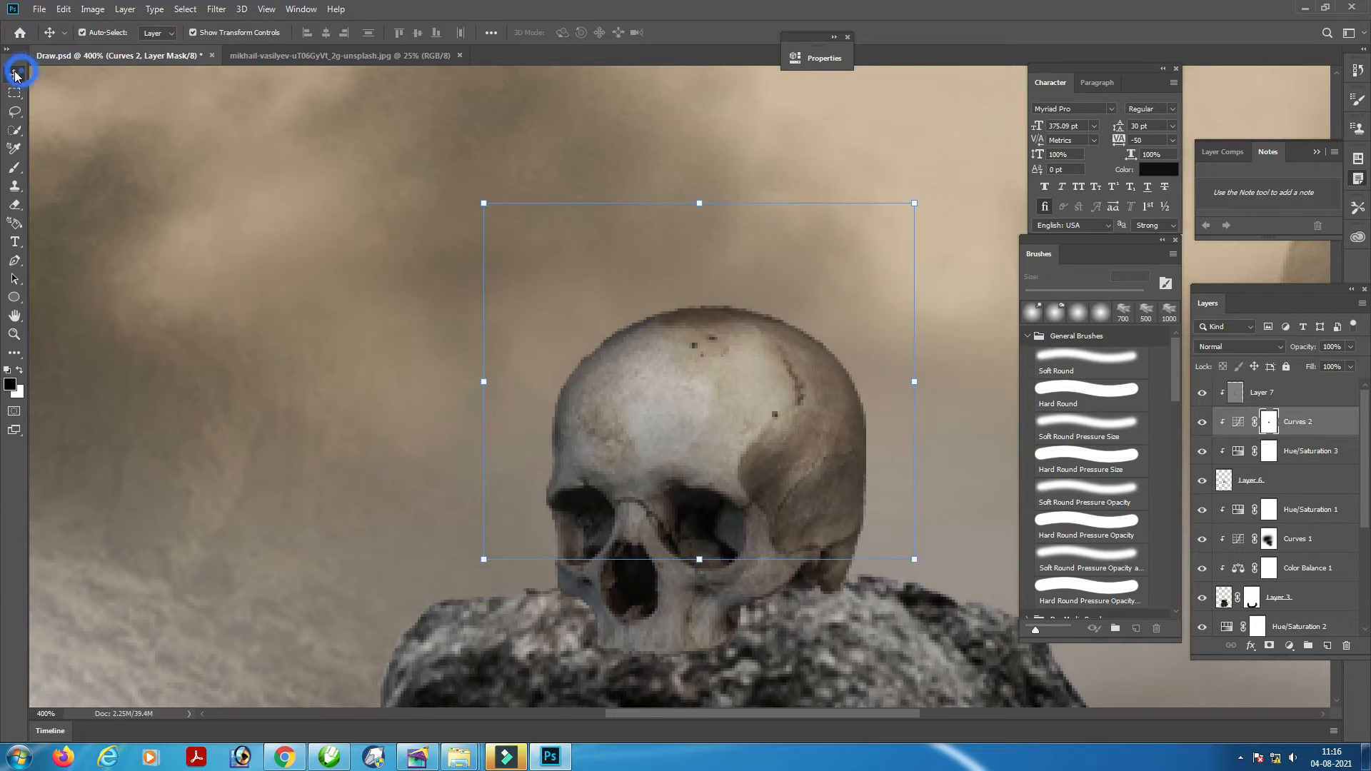
key(ctrl+0)
click(43, 11)
mouse_move(63, 9)
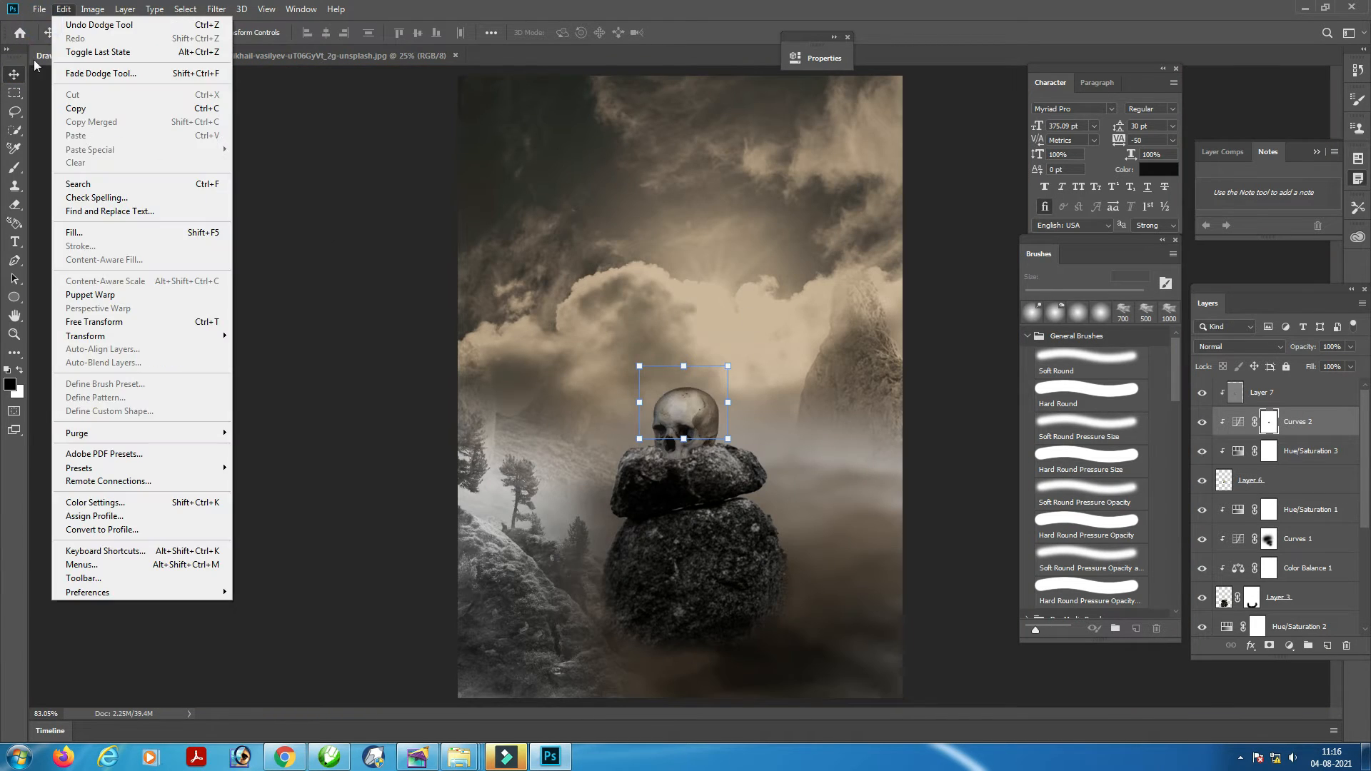
click(1293, 390)
scroll(1332, 508, down, 5)
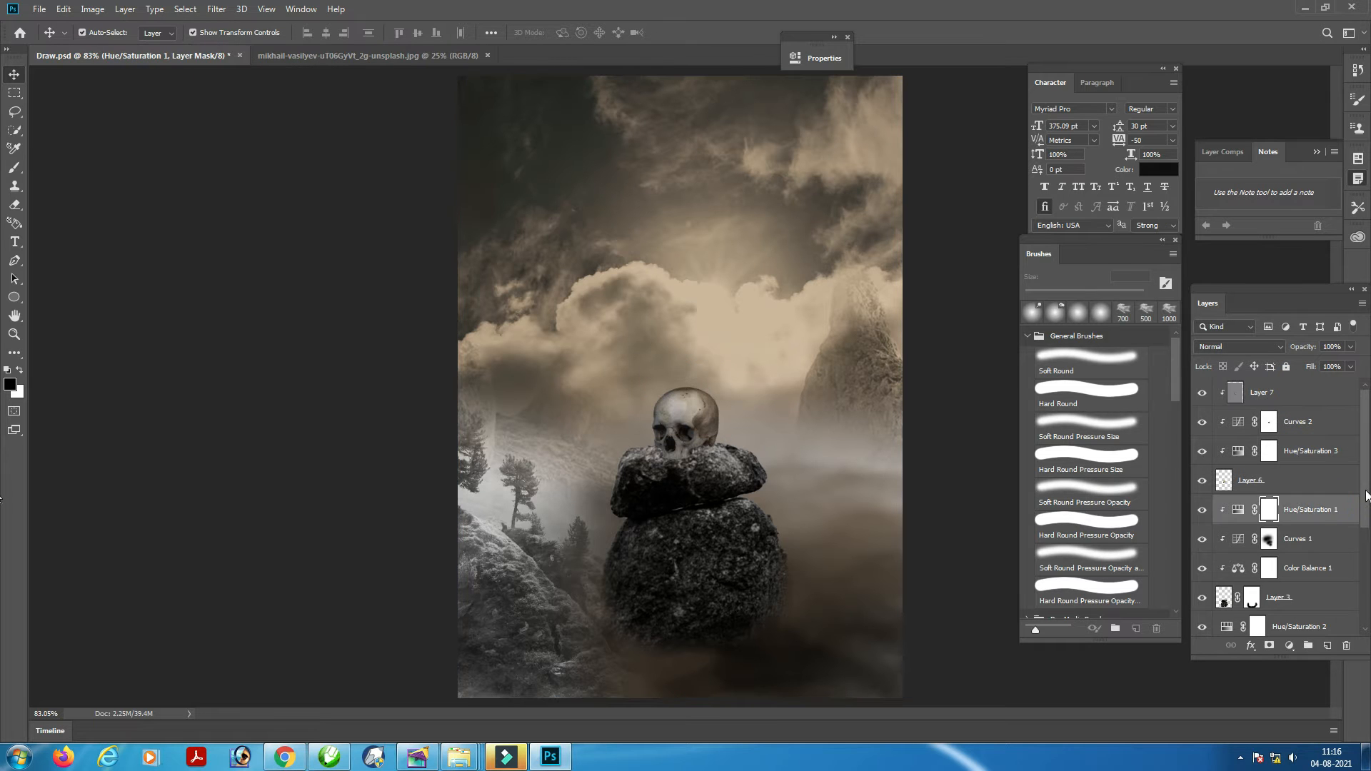
click(1286, 592)
click(39, 9)
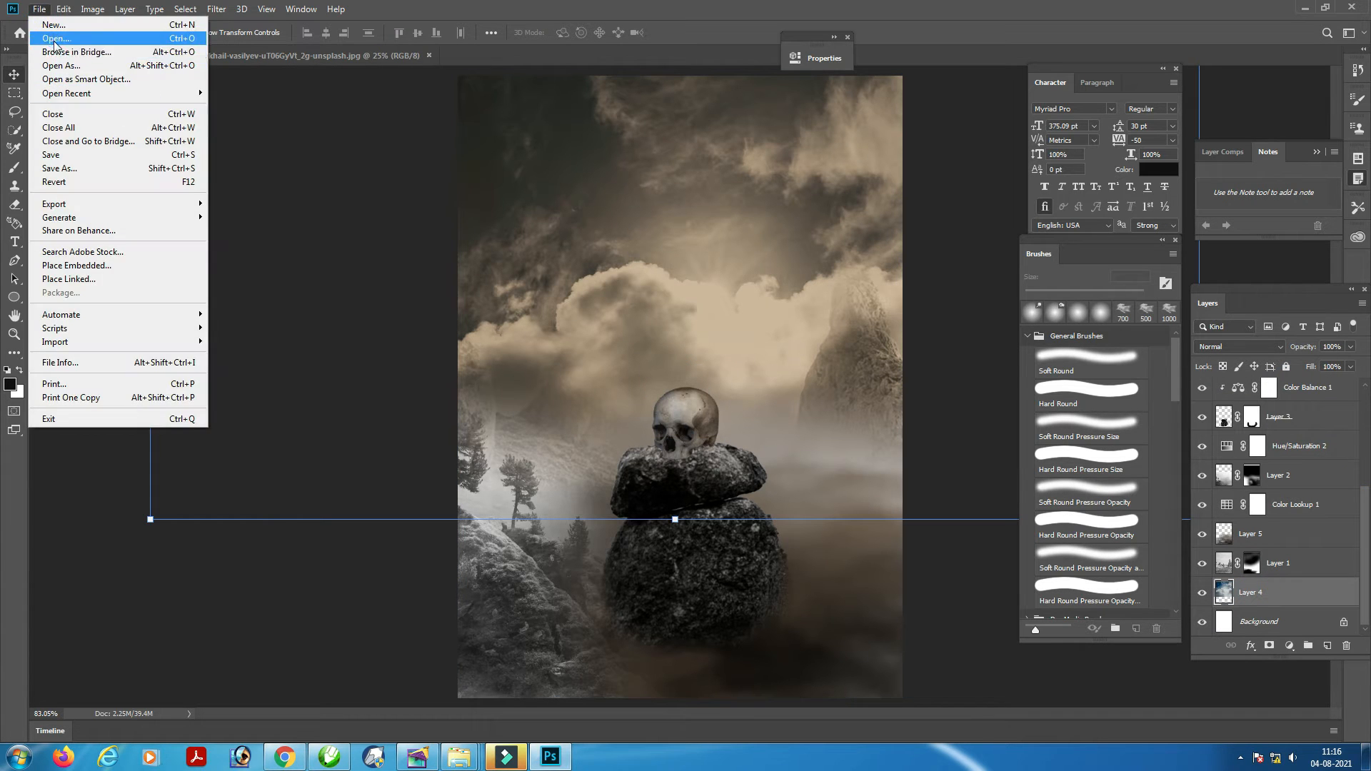
click(51, 38)
click(494, 122)
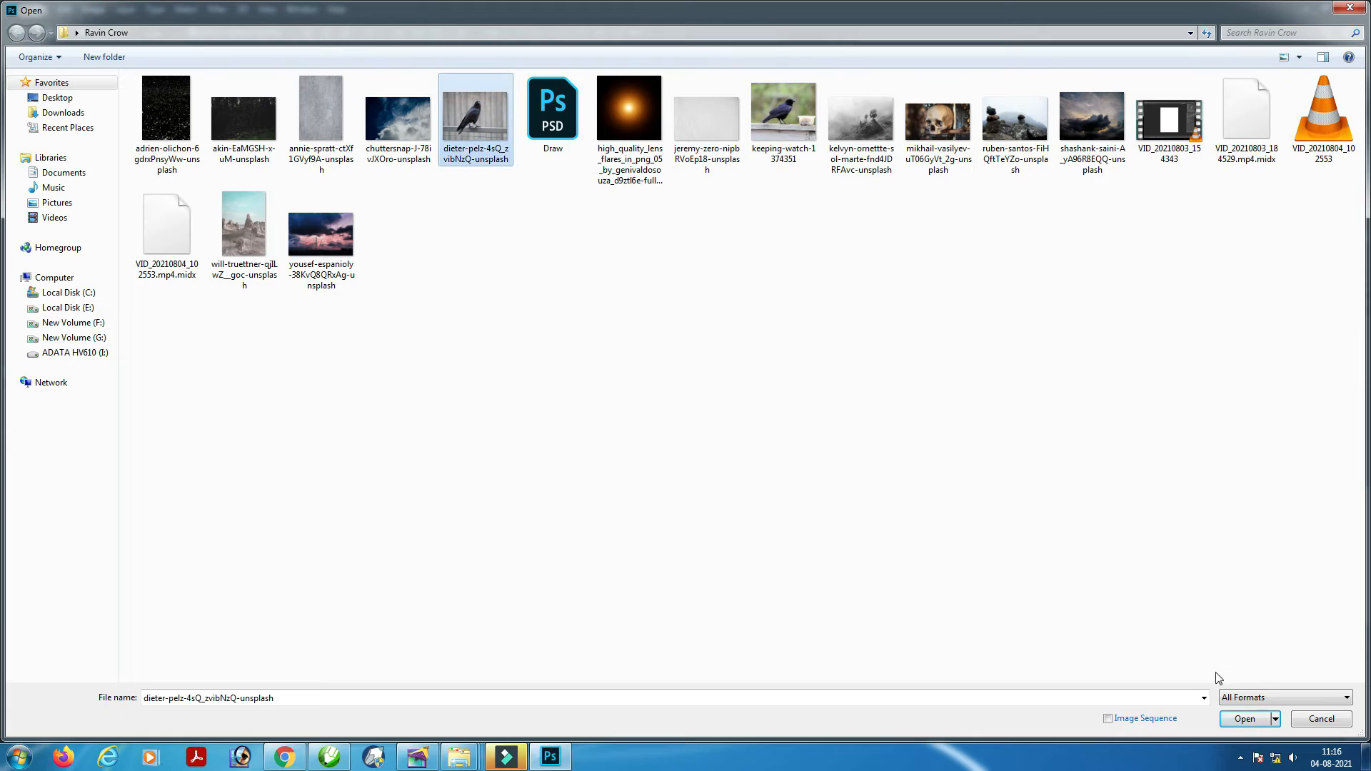
click(1244, 718)
Select the whole crow, including its legs and tail, with the Quick Selection tool
click(14, 132)
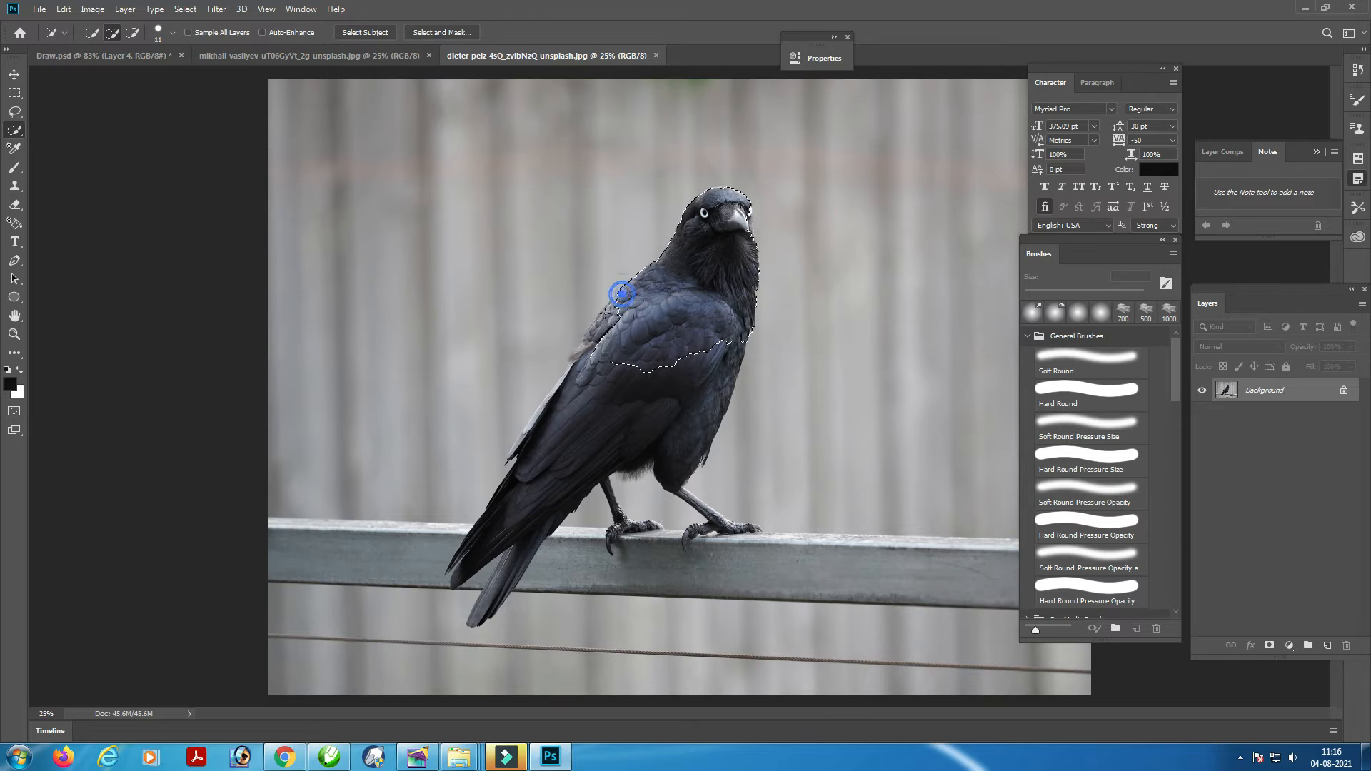
mouse_move(579, 355)
mouse_down()
mouse_move(626, 397)
mouse_move(607, 475)
mouse_move(620, 516)
mouse_move(656, 528)
mouse_move(610, 541)
mouse_up()
drag(716, 520, 762, 527)
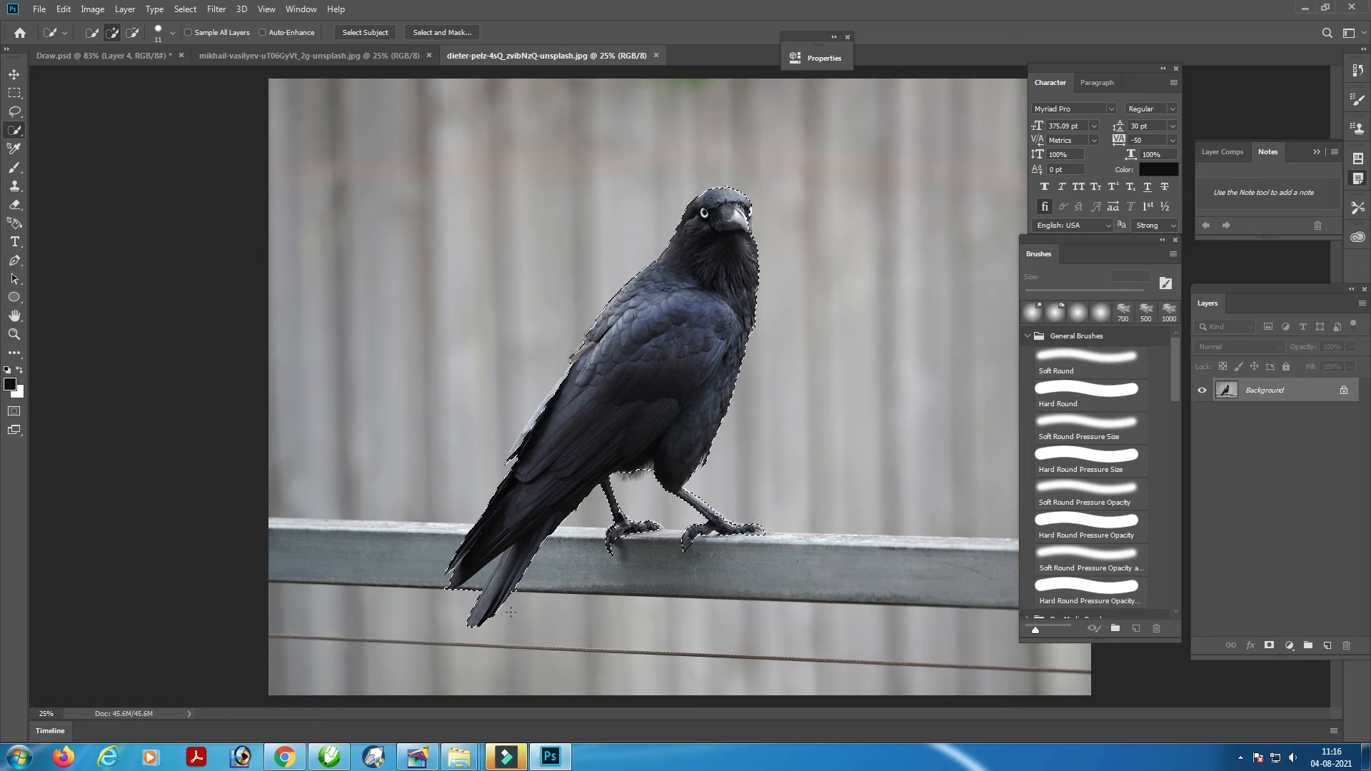
click(133, 33)
Move the selected crow into Draw.psd and bring its layer to the top of the layer stack
click(14, 74)
mouse_move(713, 267)
mouse_down()
mouse_move(286, 123)
mouse_move(152, 55)
mouse_move(663, 343)
mouse_move(678, 375)
mouse_move(735, 325)
mouse_move(722, 384)
mouse_move(698, 387)
mouse_up()
key(ctrl+shift+bracketright)
Scale the crow down to about 21.41% and flip it horizontally
key(ctrl+minus)
key(ctrl+minus)
key(ctrl+minus)
key(ctrl+minus)
key(ctrl+minus)
key(ctrl+minus)
key(ctrl+minus)
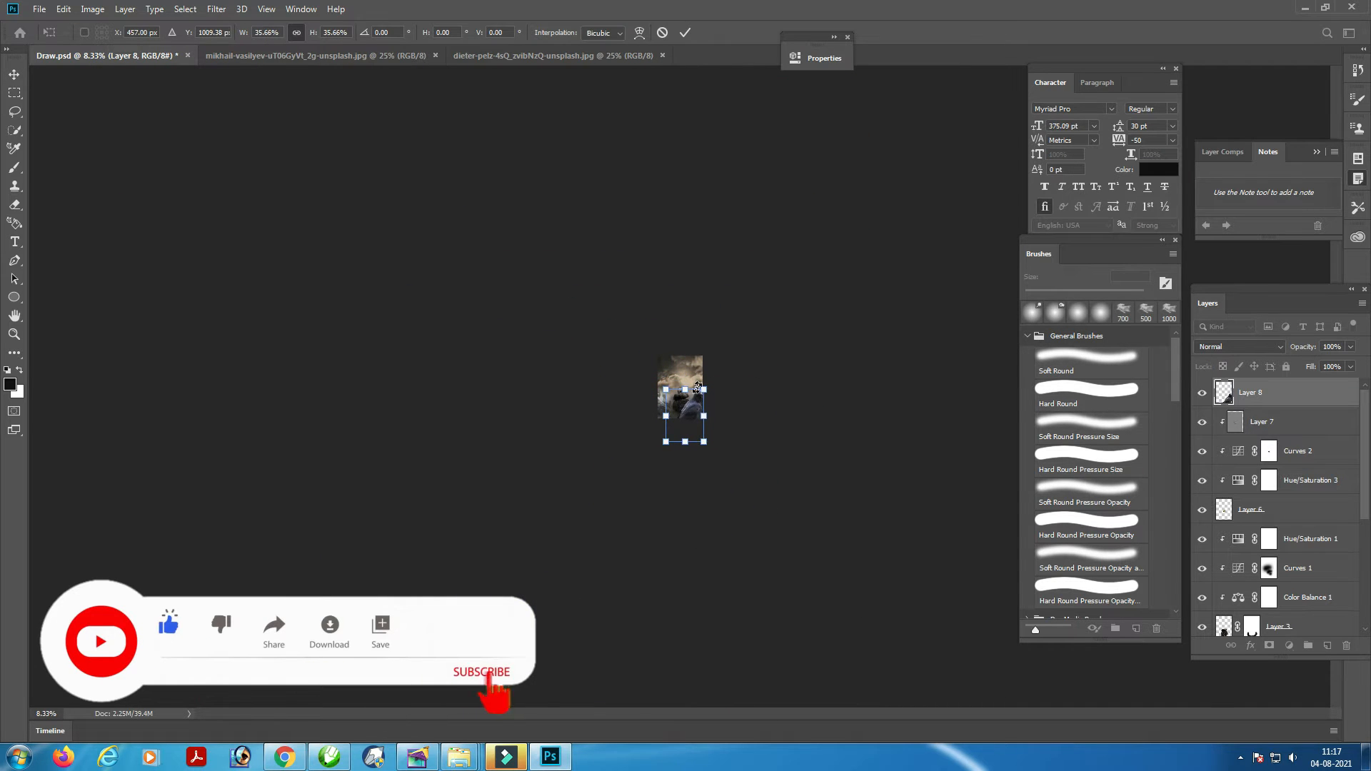
key(ctrl+plus)
key(ctrl+plus)
key(ctrl+plus)
key(ctrl+plus)
key(ctrl+plus)
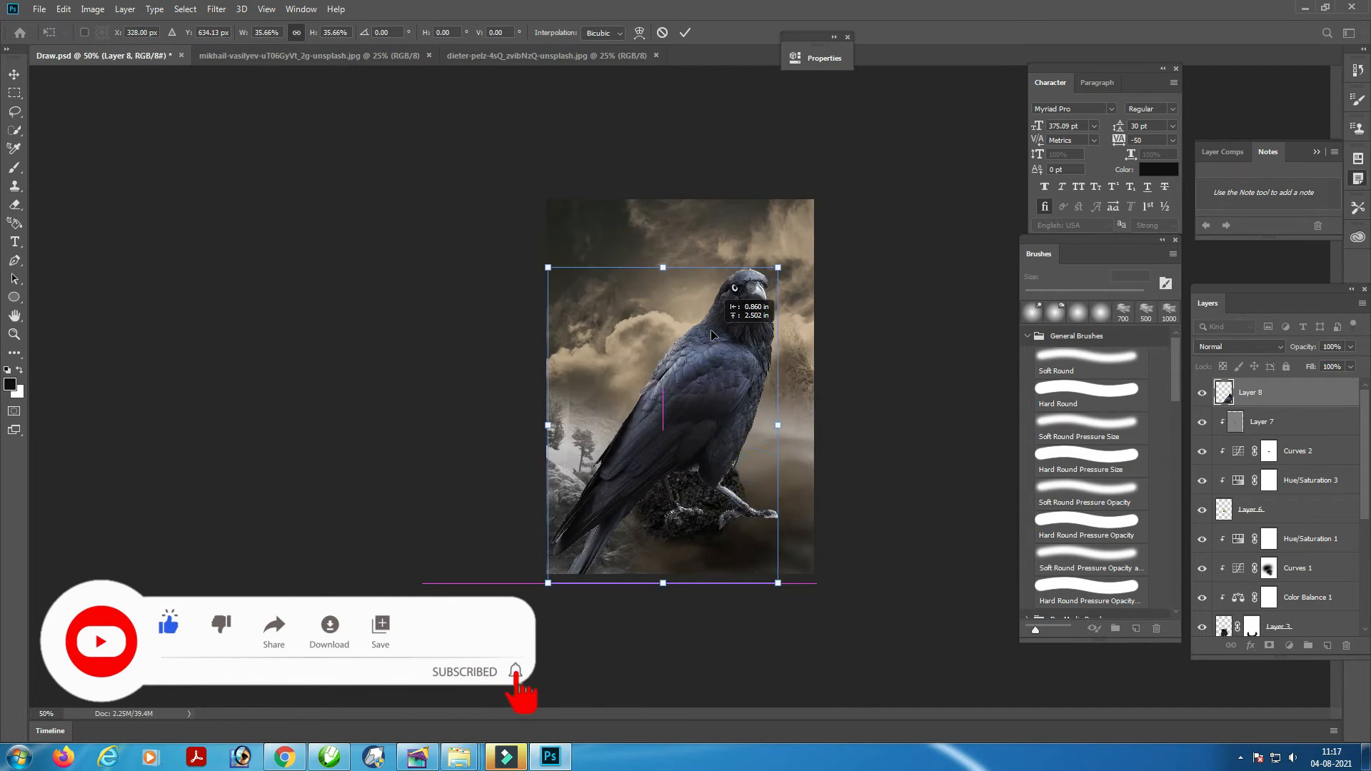
drag(735, 266, 717, 392)
right_click(710, 447)
click(746, 624)
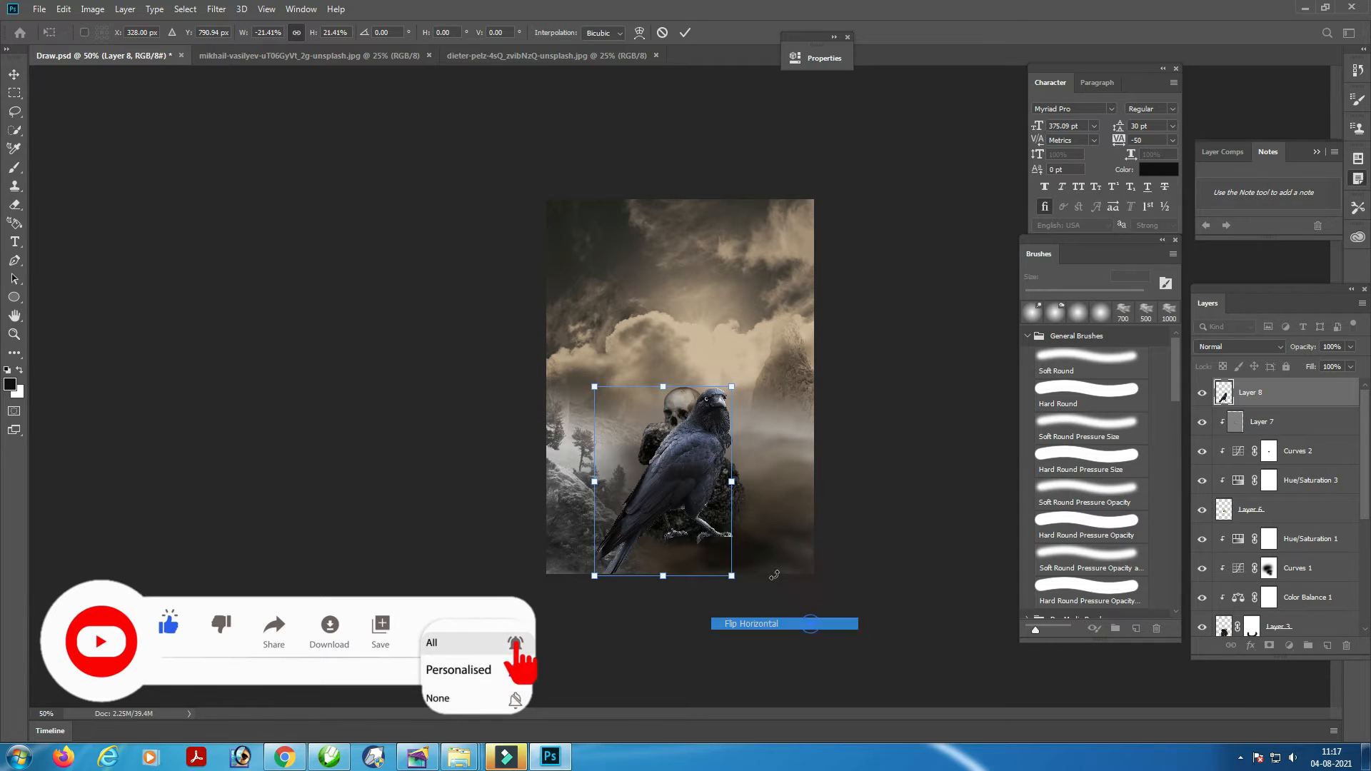
Reduce the crow further to about 8.41% and stand it on top of the skull, committing the transform
drag(663, 472, 719, 306)
drag(737, 245, 737, 317)
key(ctrl+plus)
key(ctrl+plus)
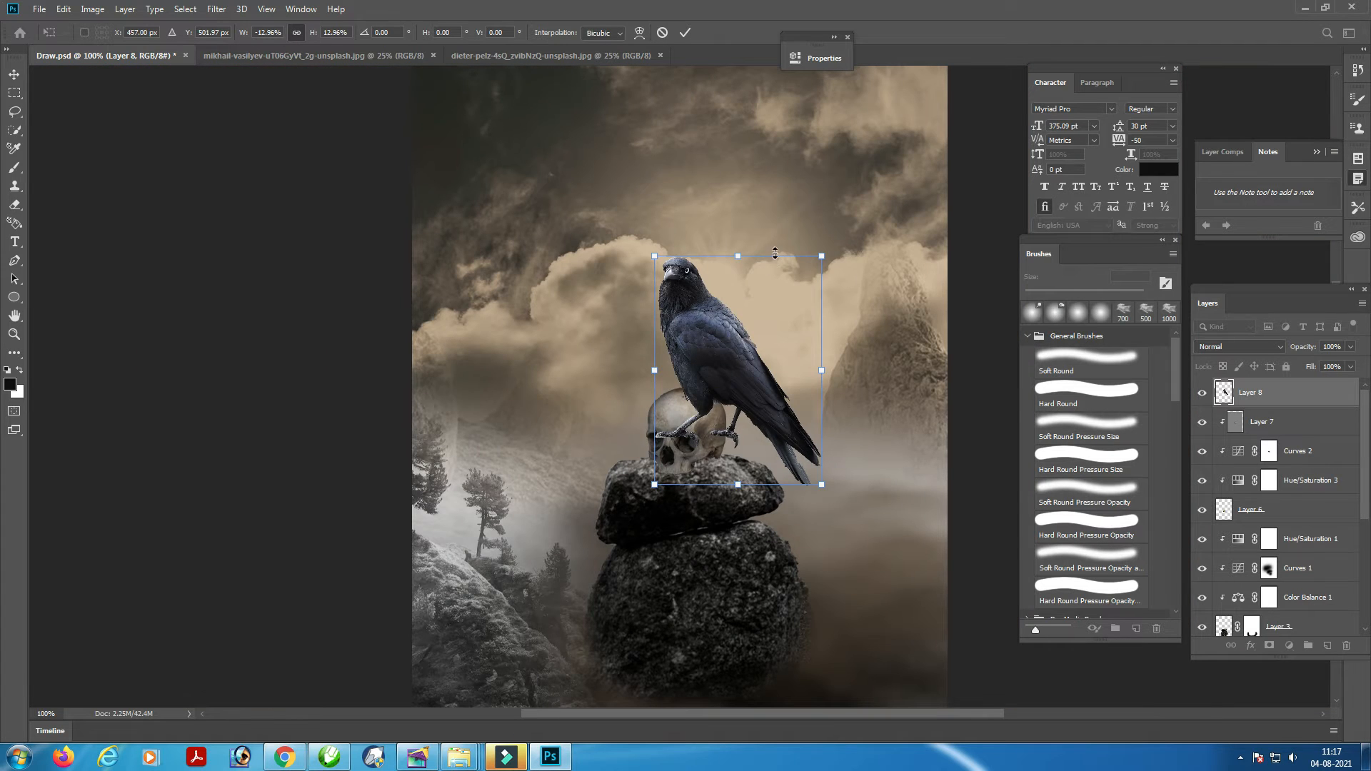
drag(775, 253, 750, 282)
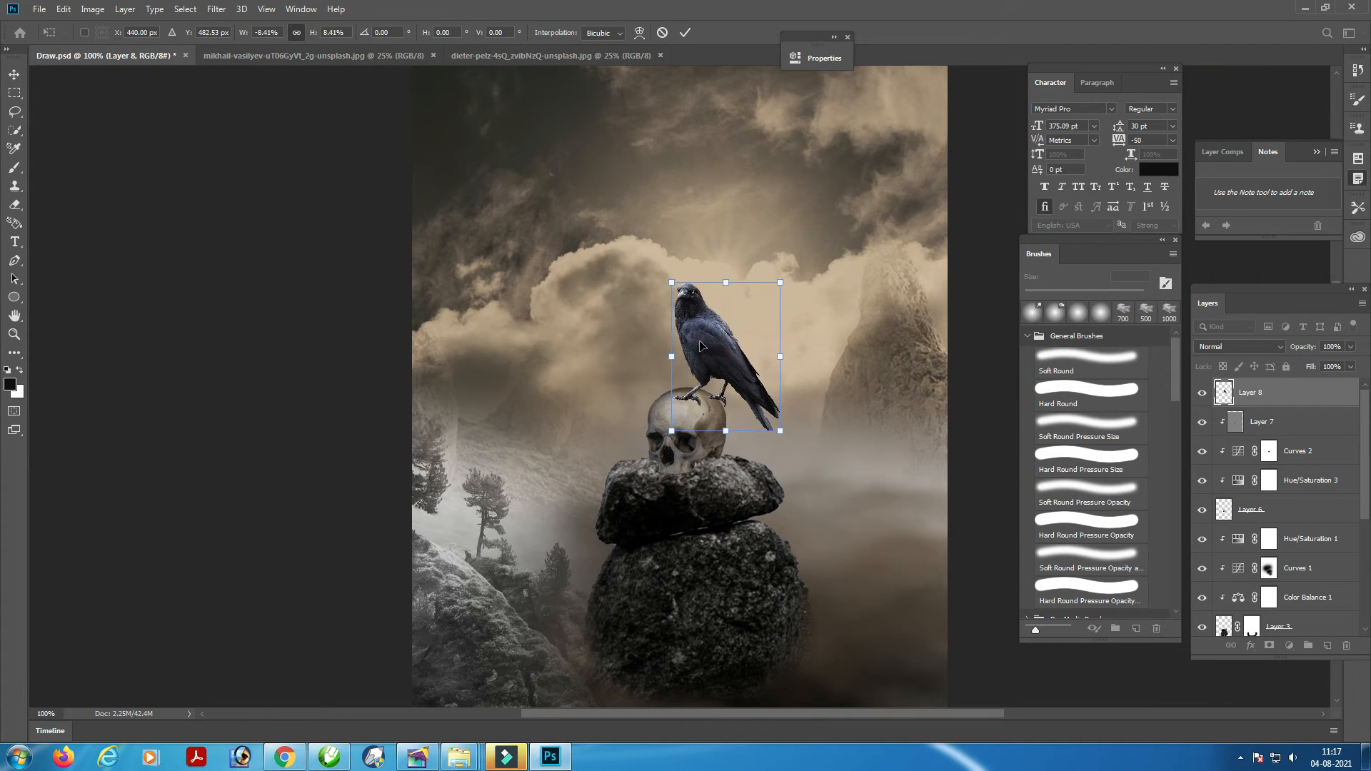
drag(702, 343, 691, 345)
key(ctrl+plus)
key(ctrl+plus)
key(ctrl+plus)
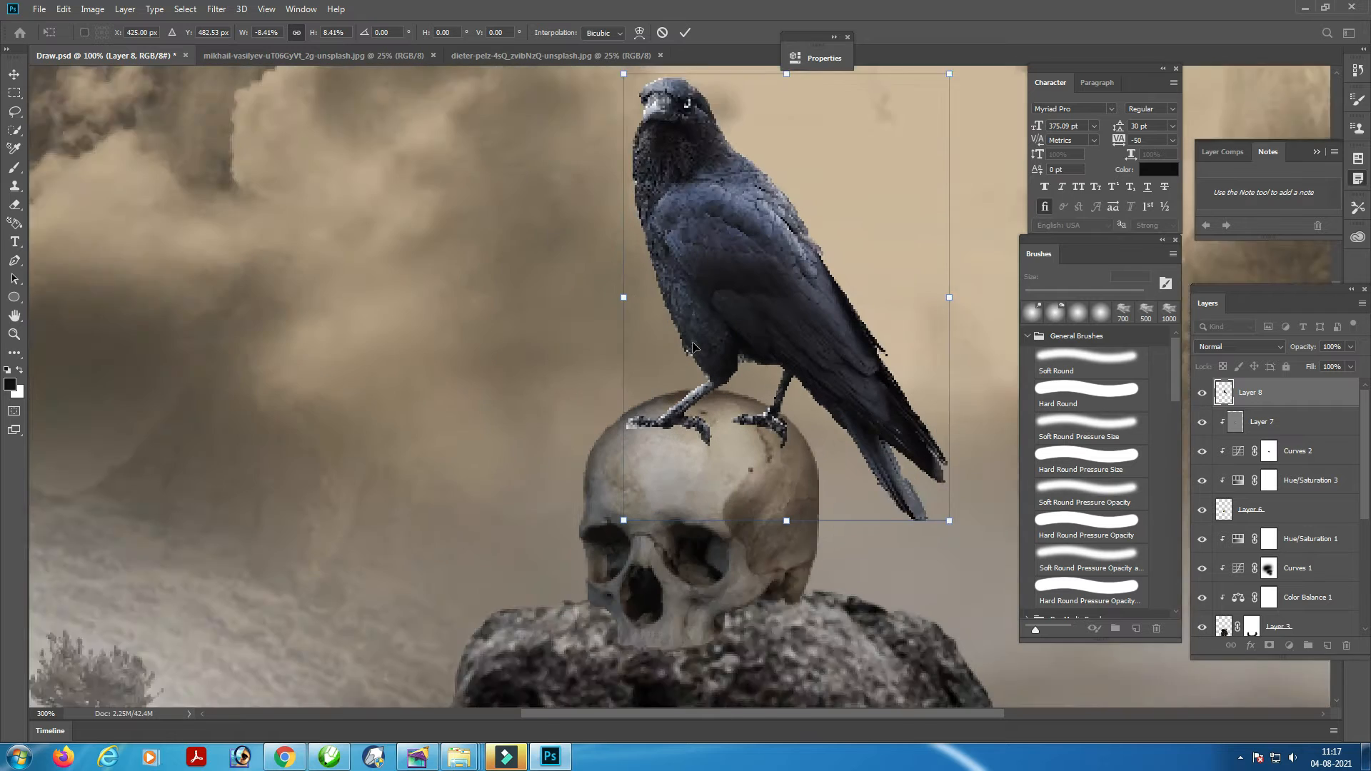
drag(708, 676, 730, 560)
key(Return)
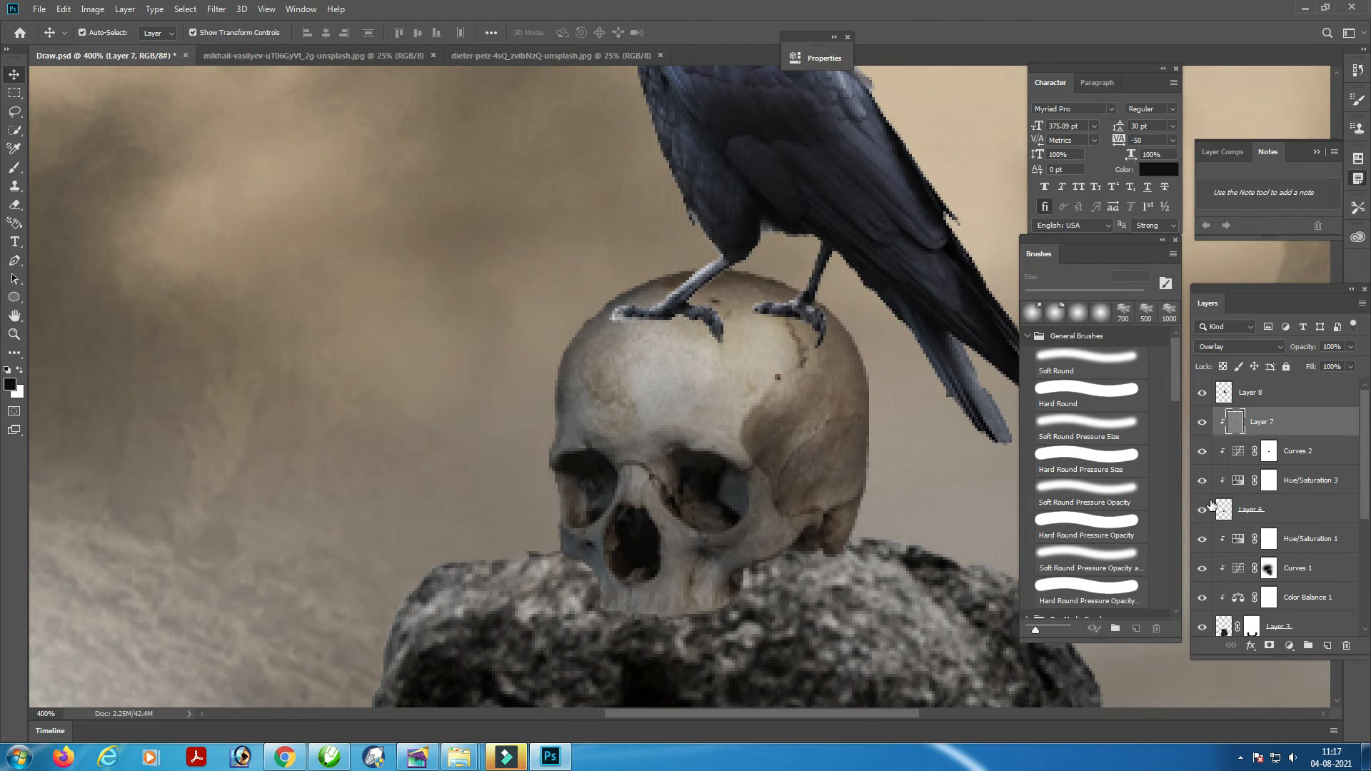
Select Layer 7 through Layer 6 together and shift the skull about 0.020 in right and 0.047 in down
shift+click(1309, 451)
shift+click(1267, 513)
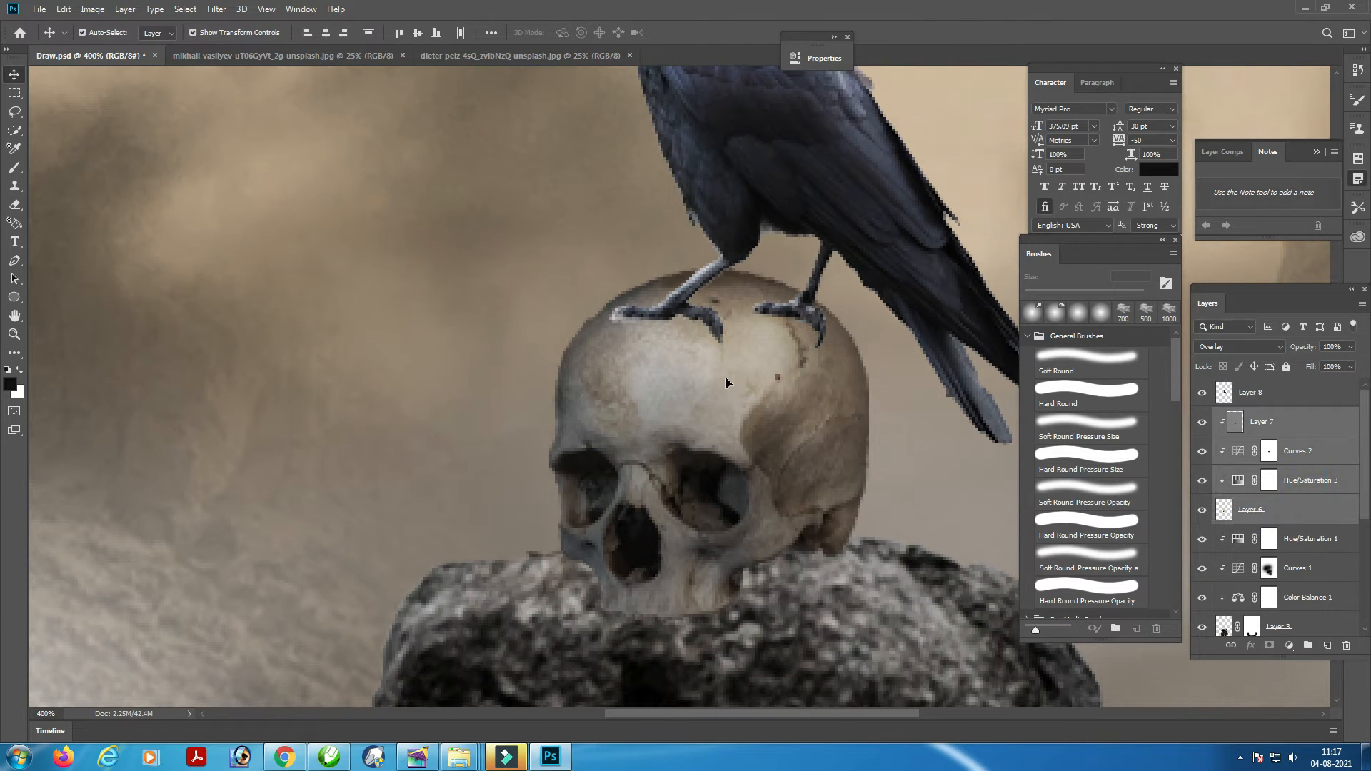
drag(761, 405, 770, 422)
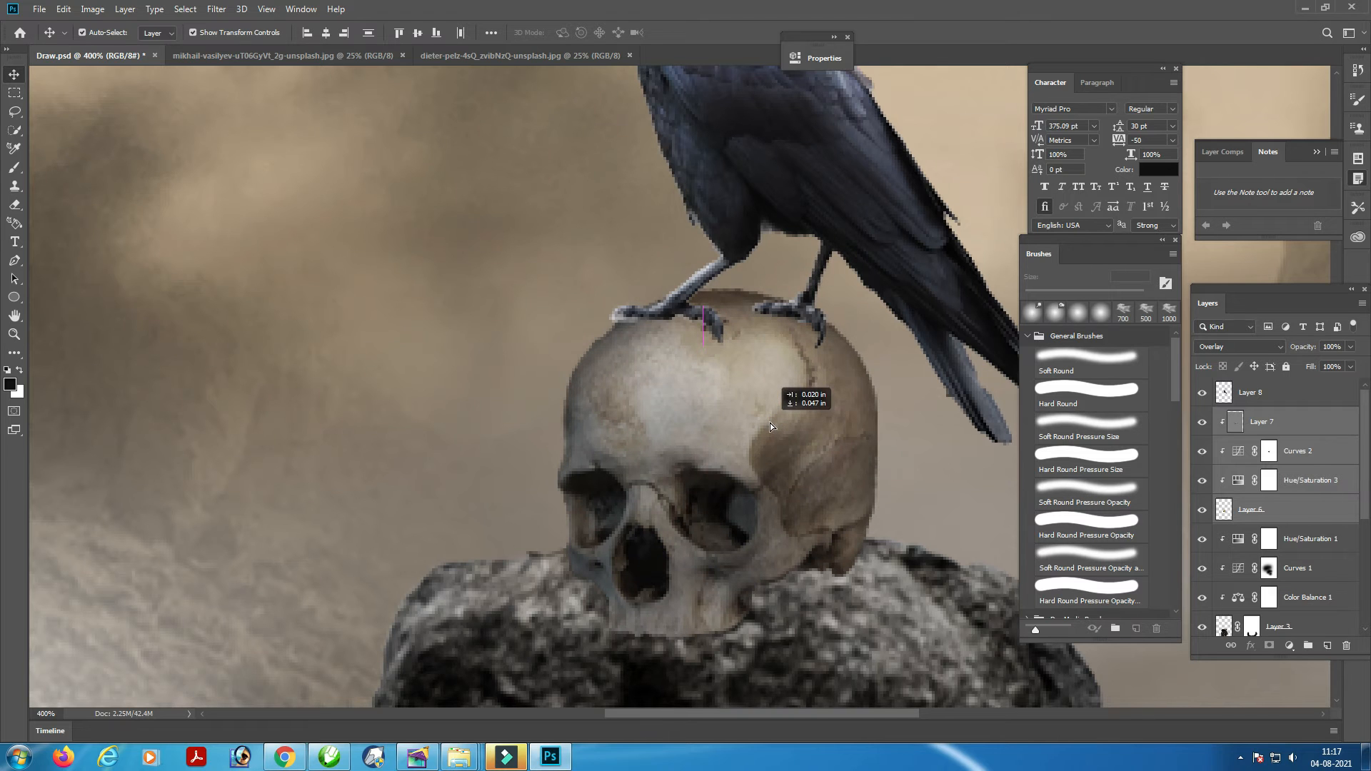
Add a layer below the skull's Layer 6 and paint a black contact shadow on the rock with a 40 px Soft Round brush
click(1307, 515)
ctrl+click(1326, 648)
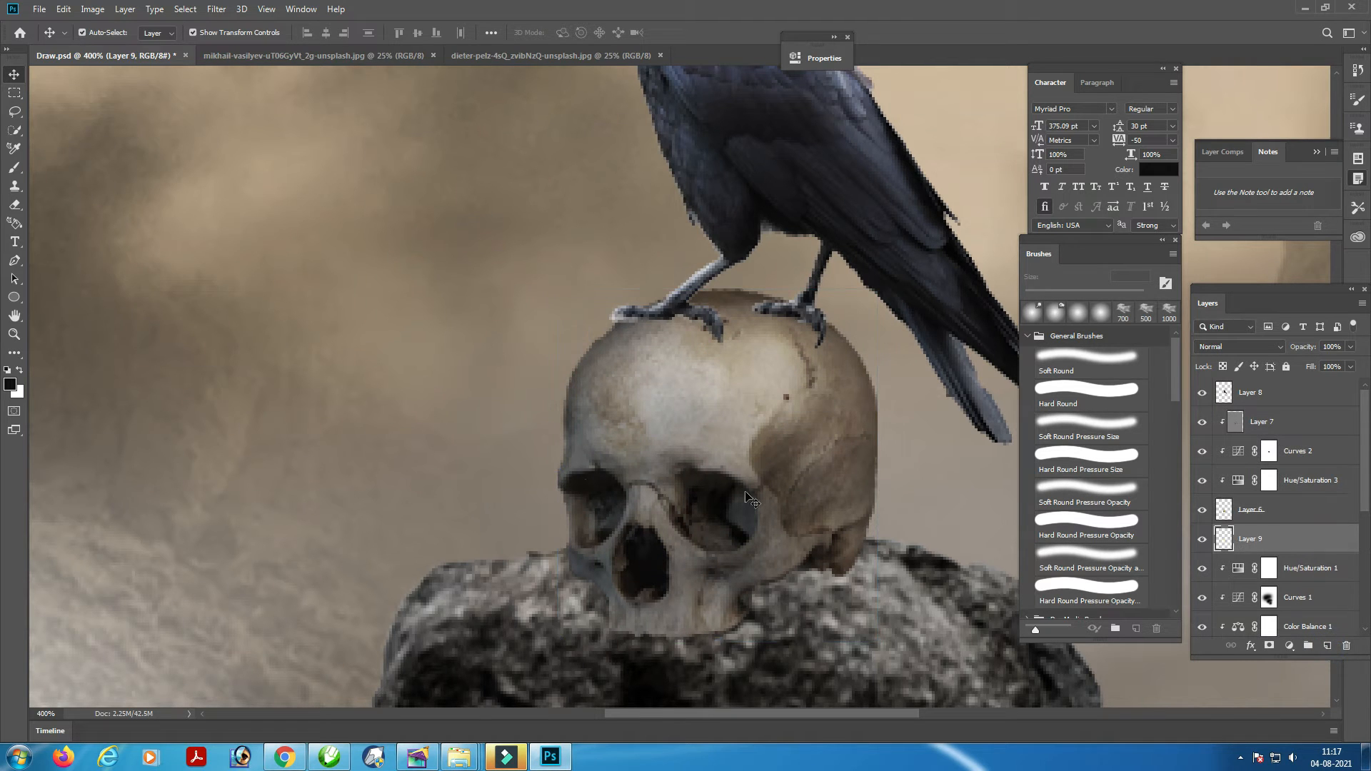
click(21, 169)
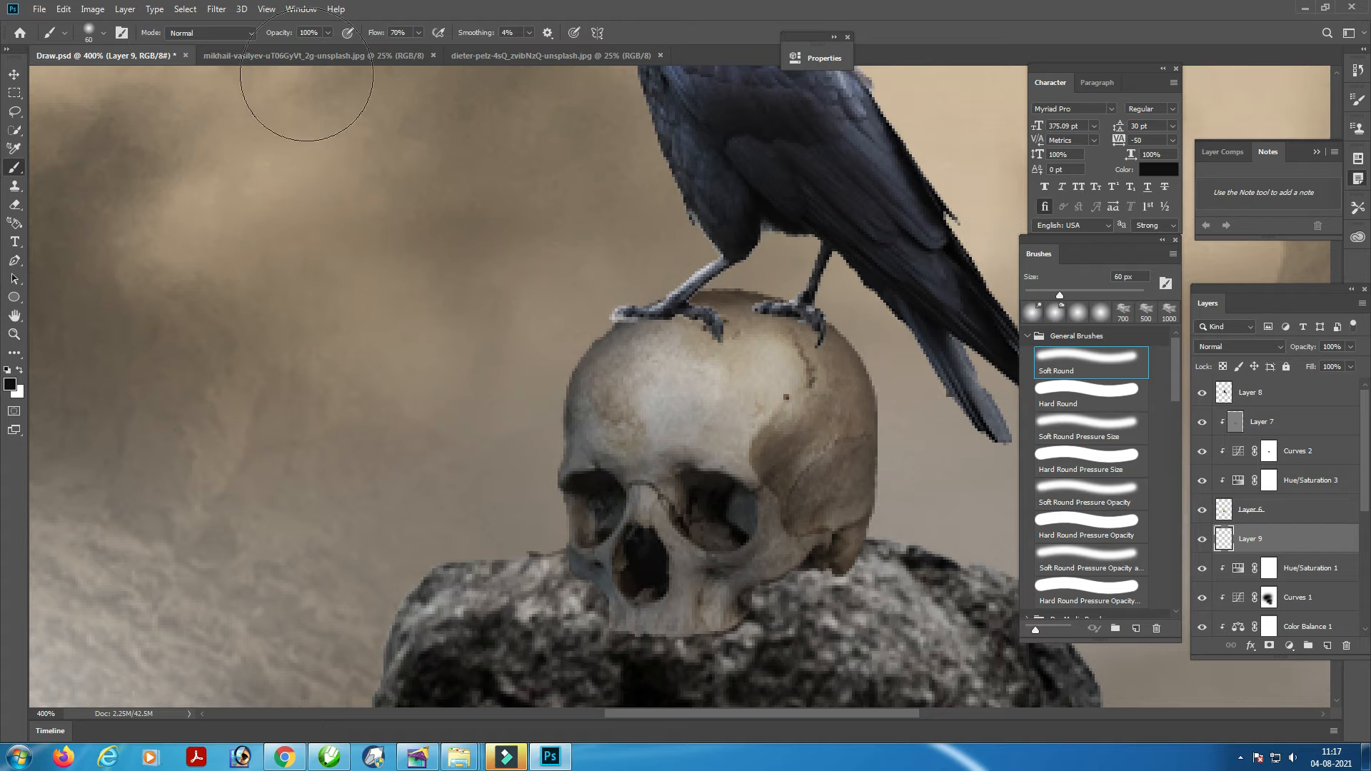
key([)
key([)
key([)
drag(853, 550, 734, 584)
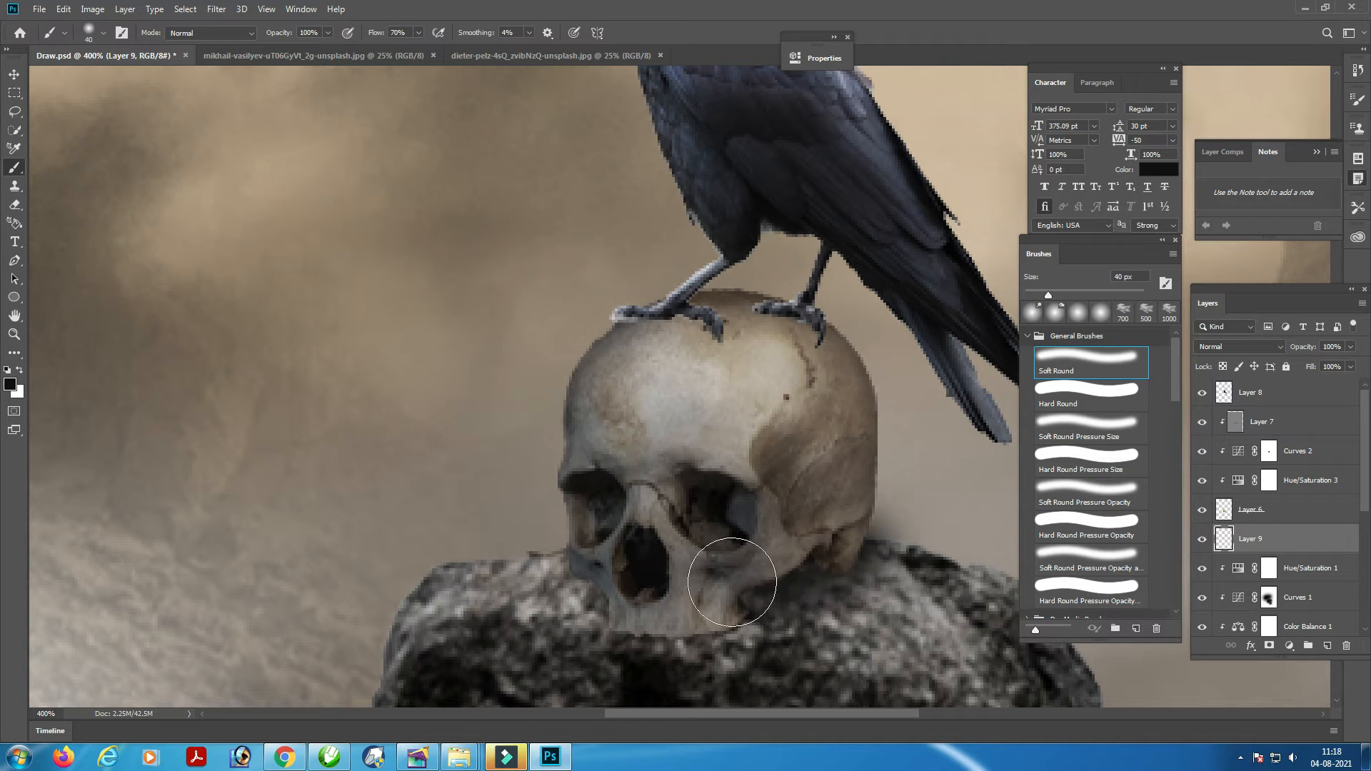
drag(600, 585, 637, 599)
mouse_move(782, 585)
mouse_down()
mouse_move(805, 575)
mouse_move(765, 603)
mouse_move(607, 596)
mouse_up()
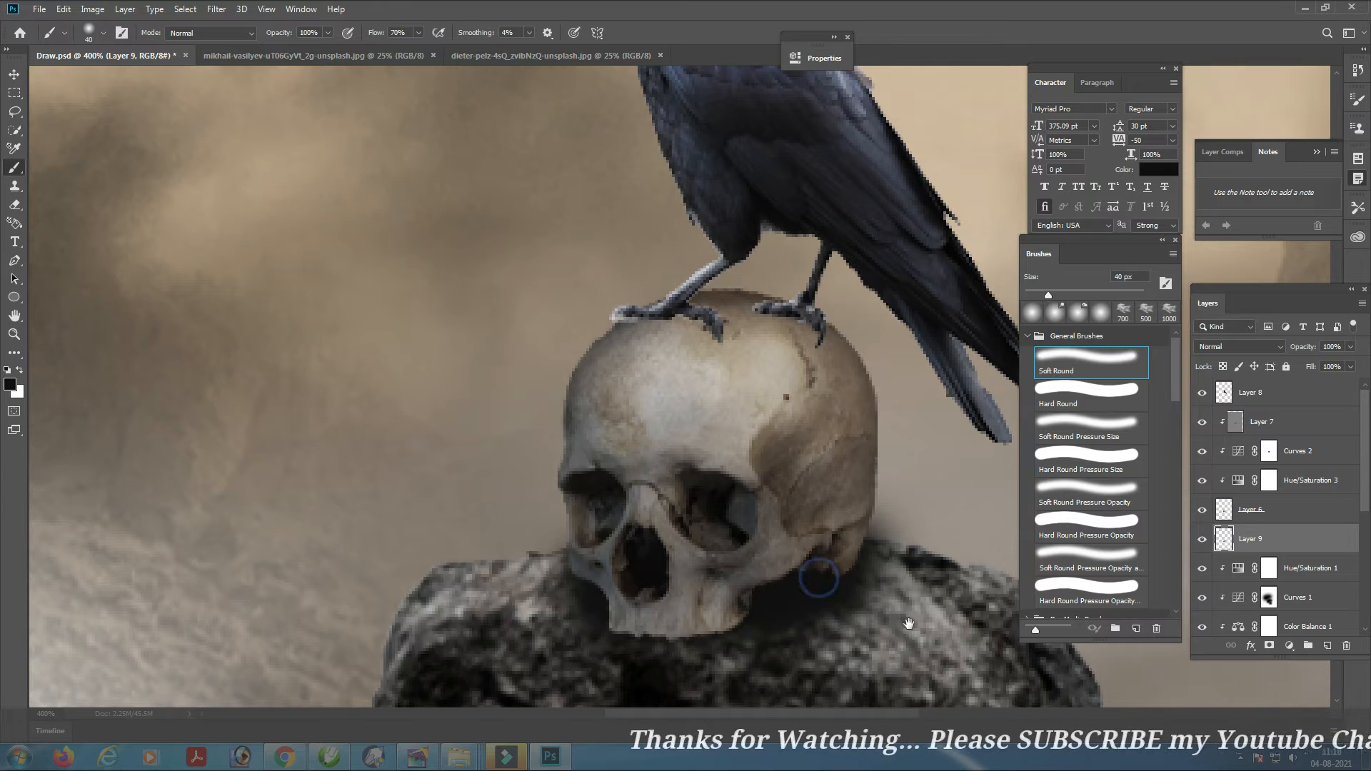
drag(820, 576, 605, 361)
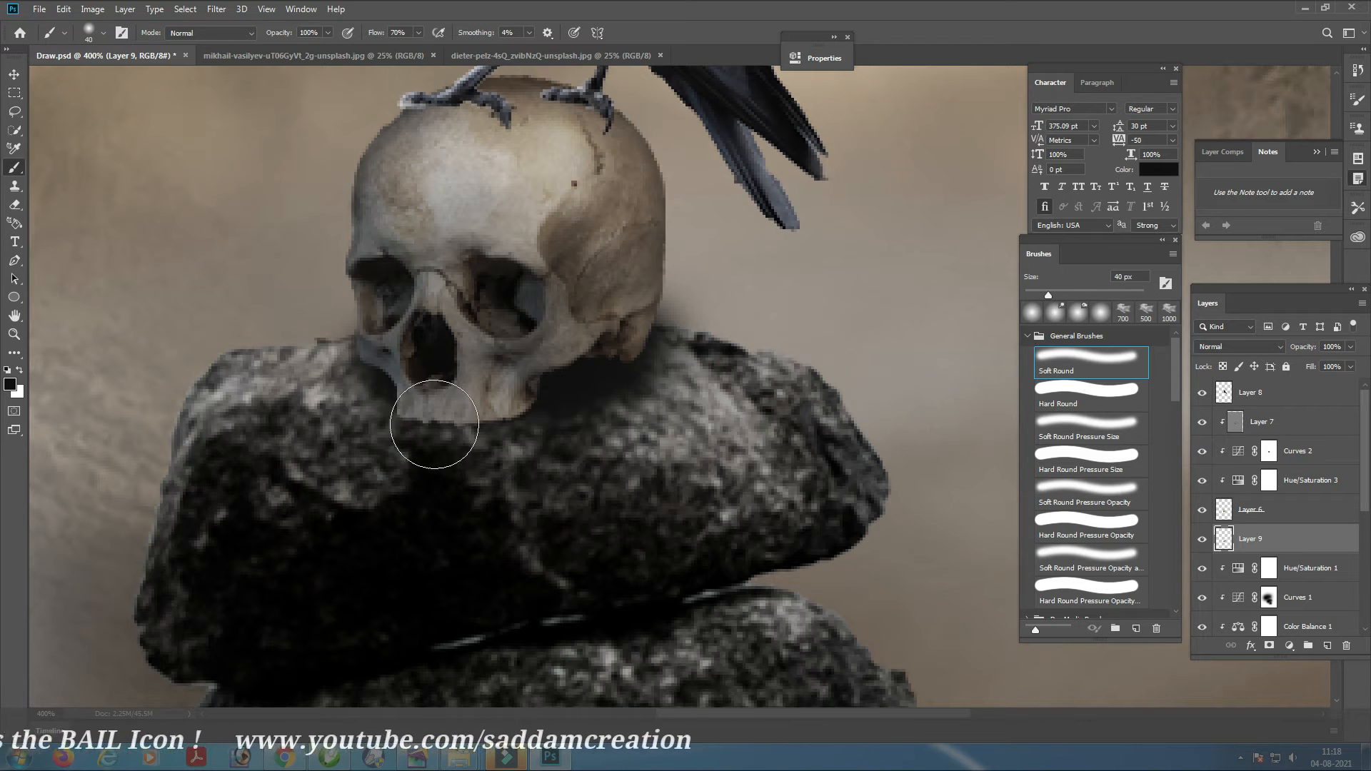
drag(571, 310, 606, 518)
Scale the crow on Layer 8 to about 93% and reposition its feet on the skull
key(v)
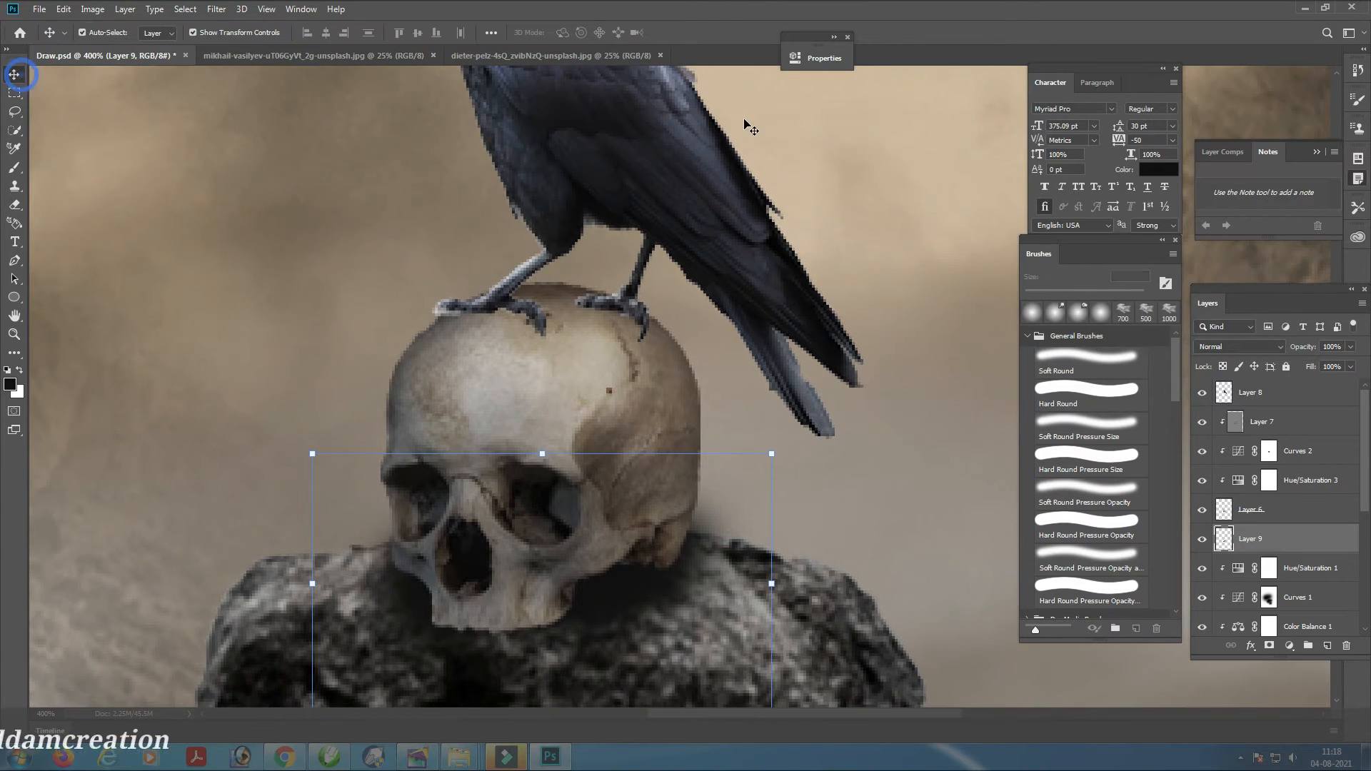
click(628, 146)
drag(629, 146, 778, 369)
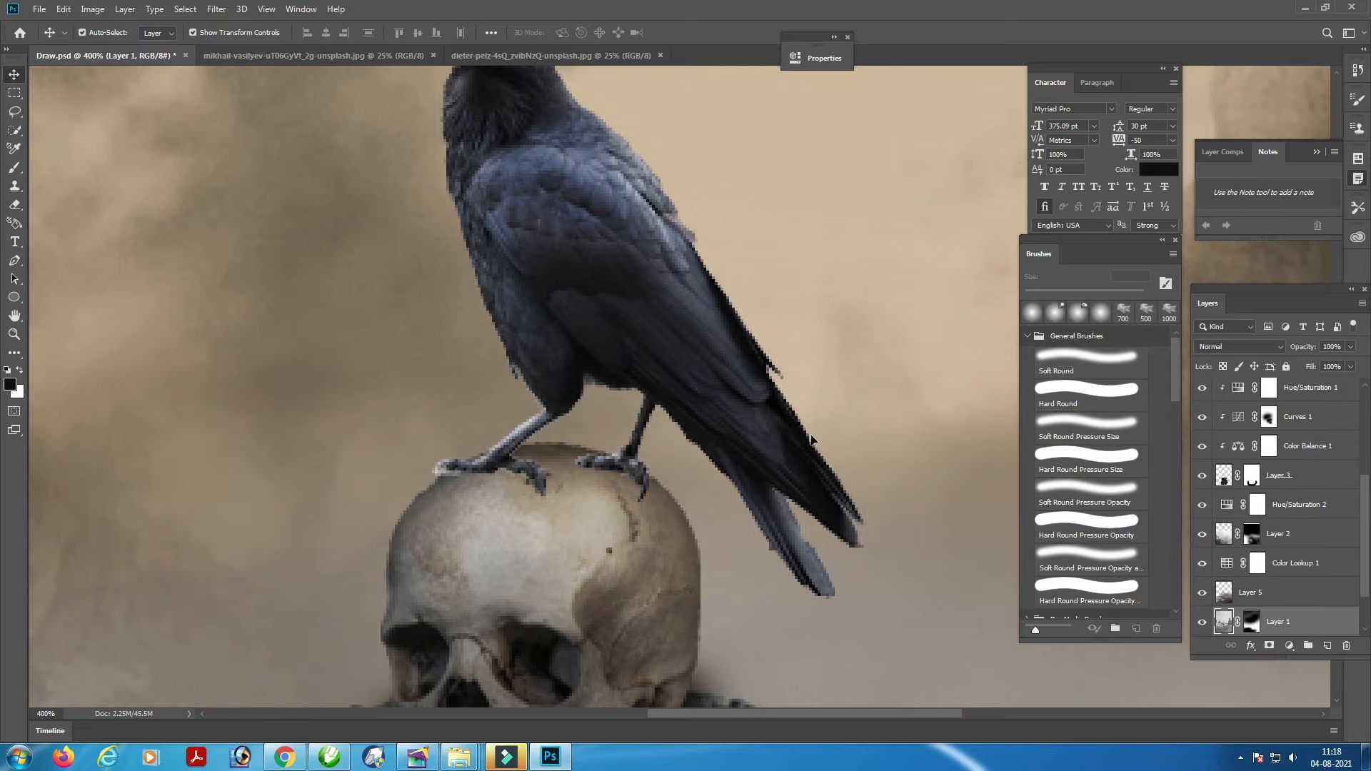
click(639, 270)
drag(800, 602, 821, 552)
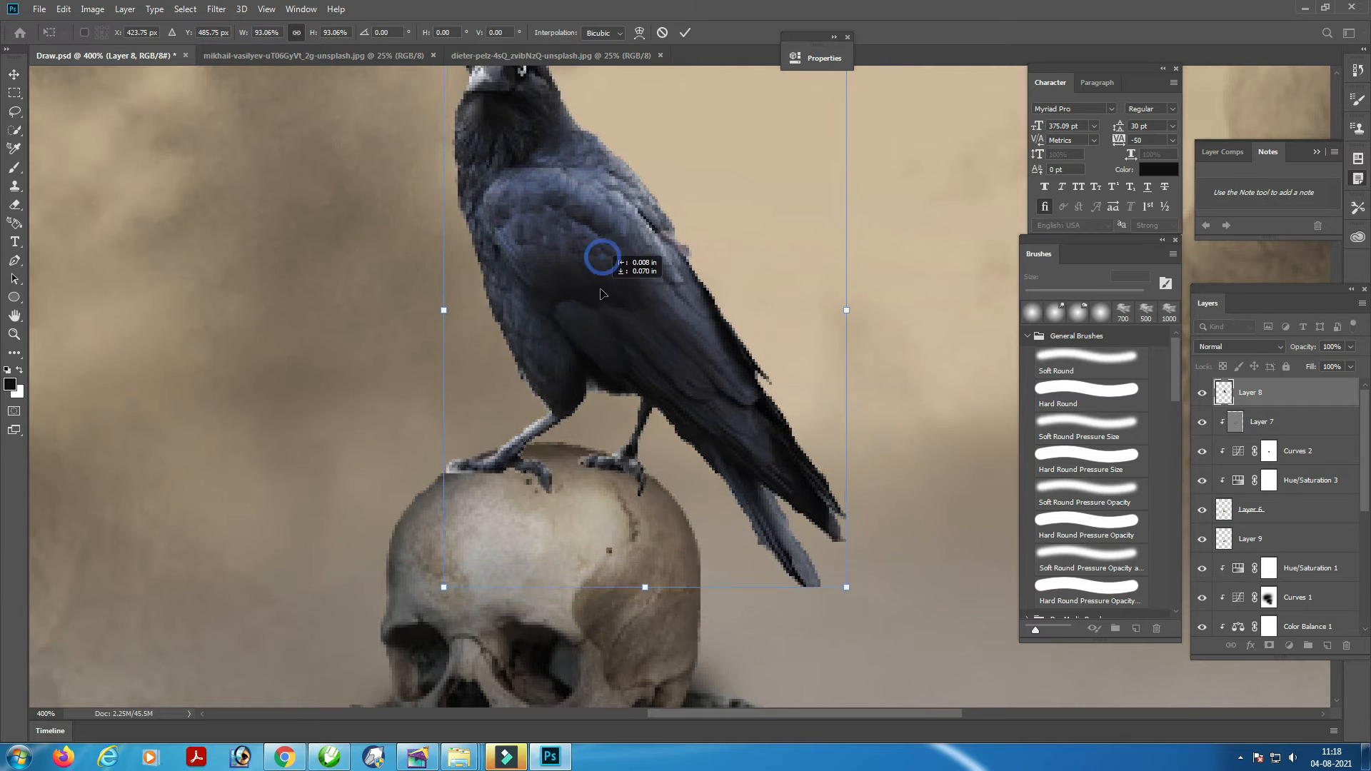
drag(602, 255, 598, 295)
Lasso and remove the pale fringe at the tip of the crow's front toe
click(15, 111)
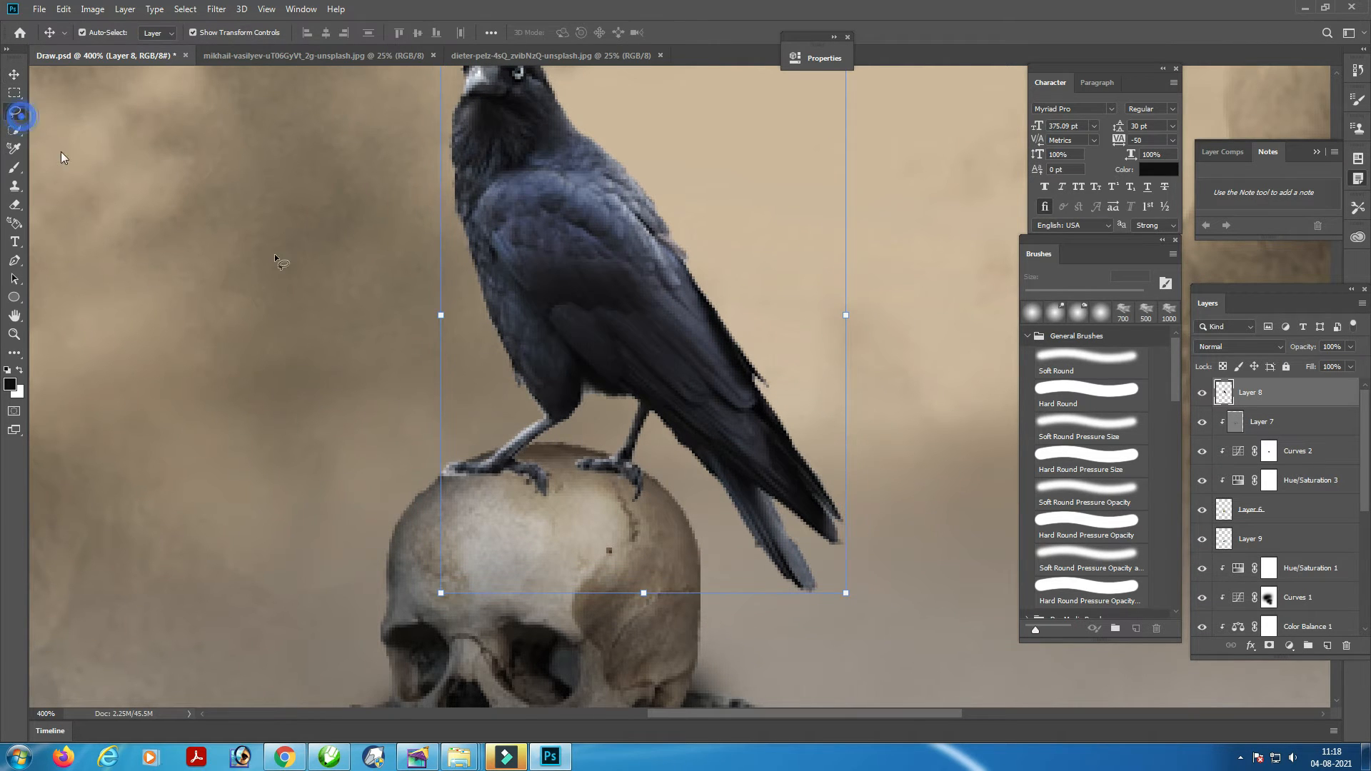
key(ctrl+j)
mouse_move(427, 455)
mouse_down()
mouse_move(449, 444)
mouse_move(458, 470)
mouse_up()
click(645, 280)
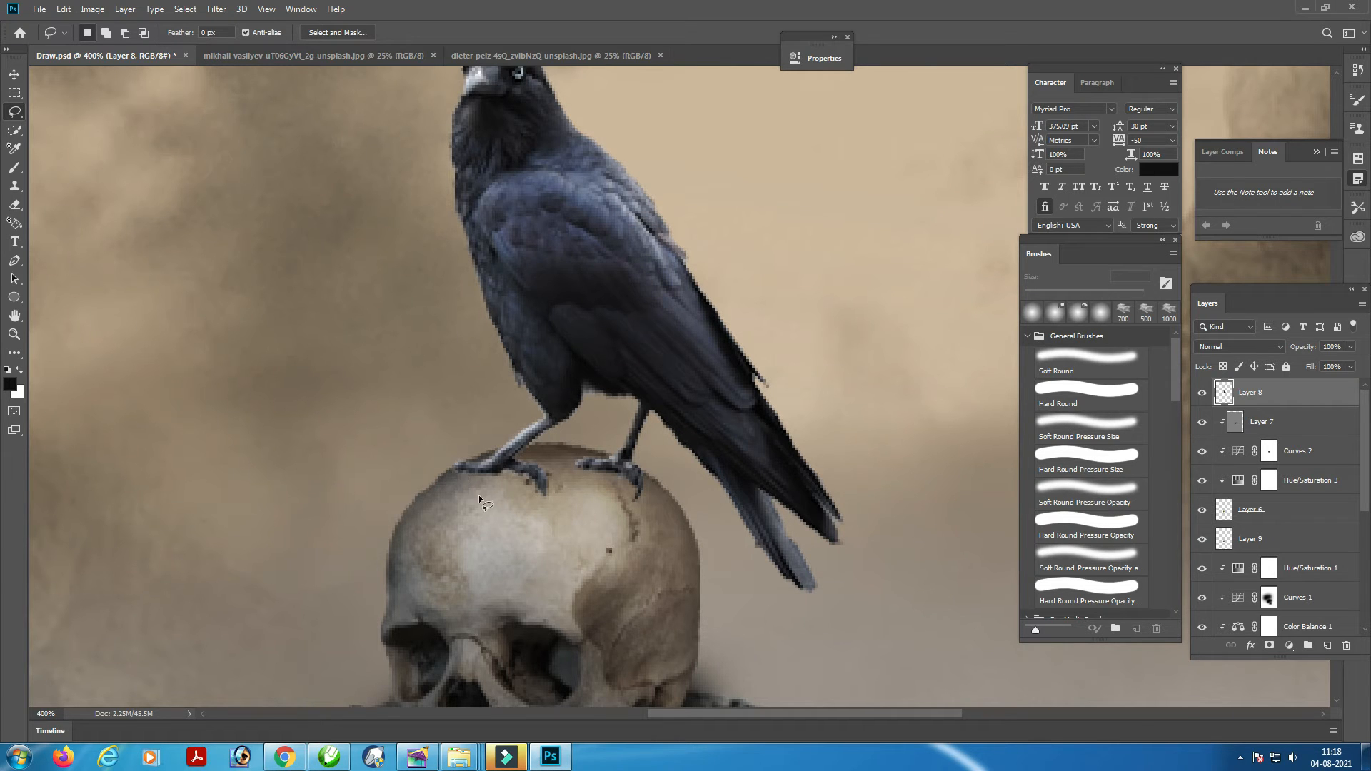
Add an Exposure adjustment set to -2.01 and clip it to the crow layer
key(ctrl+minus)
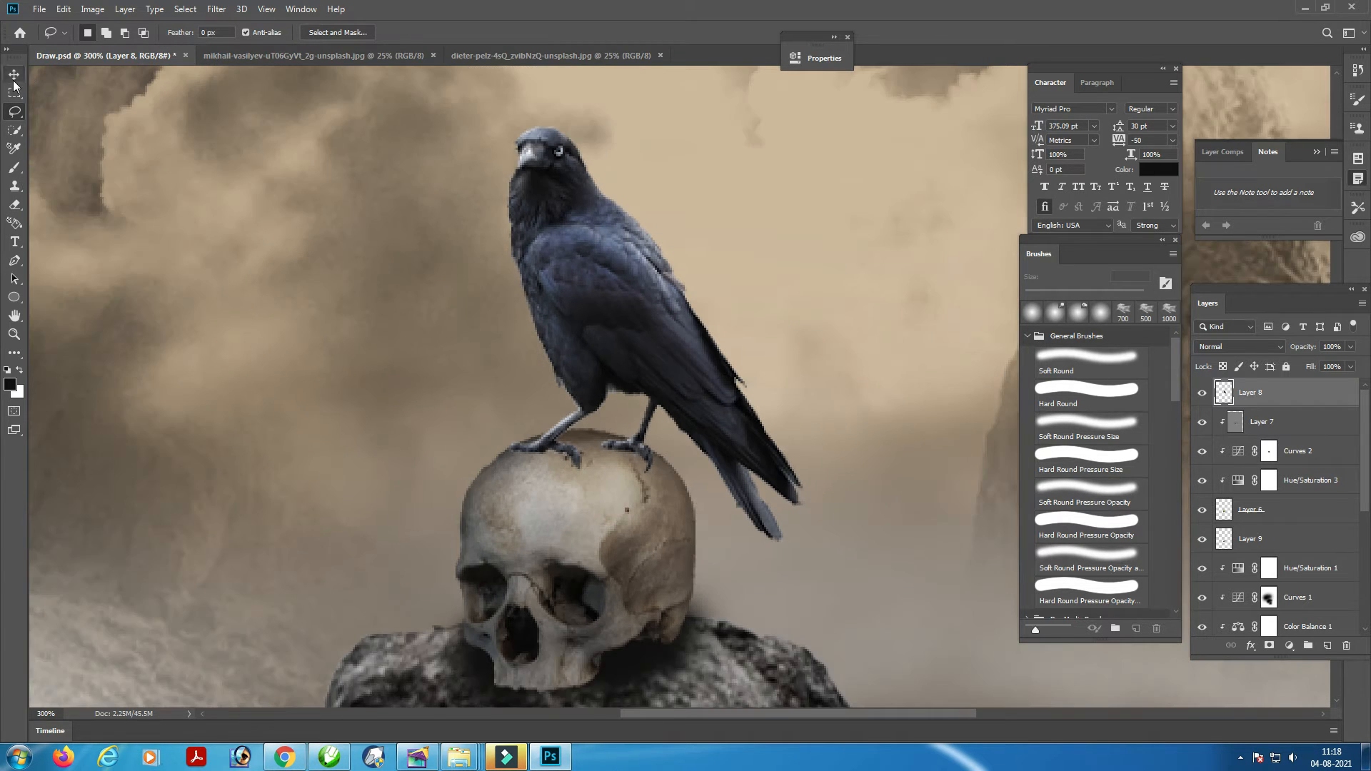
click(14, 75)
click(1301, 648)
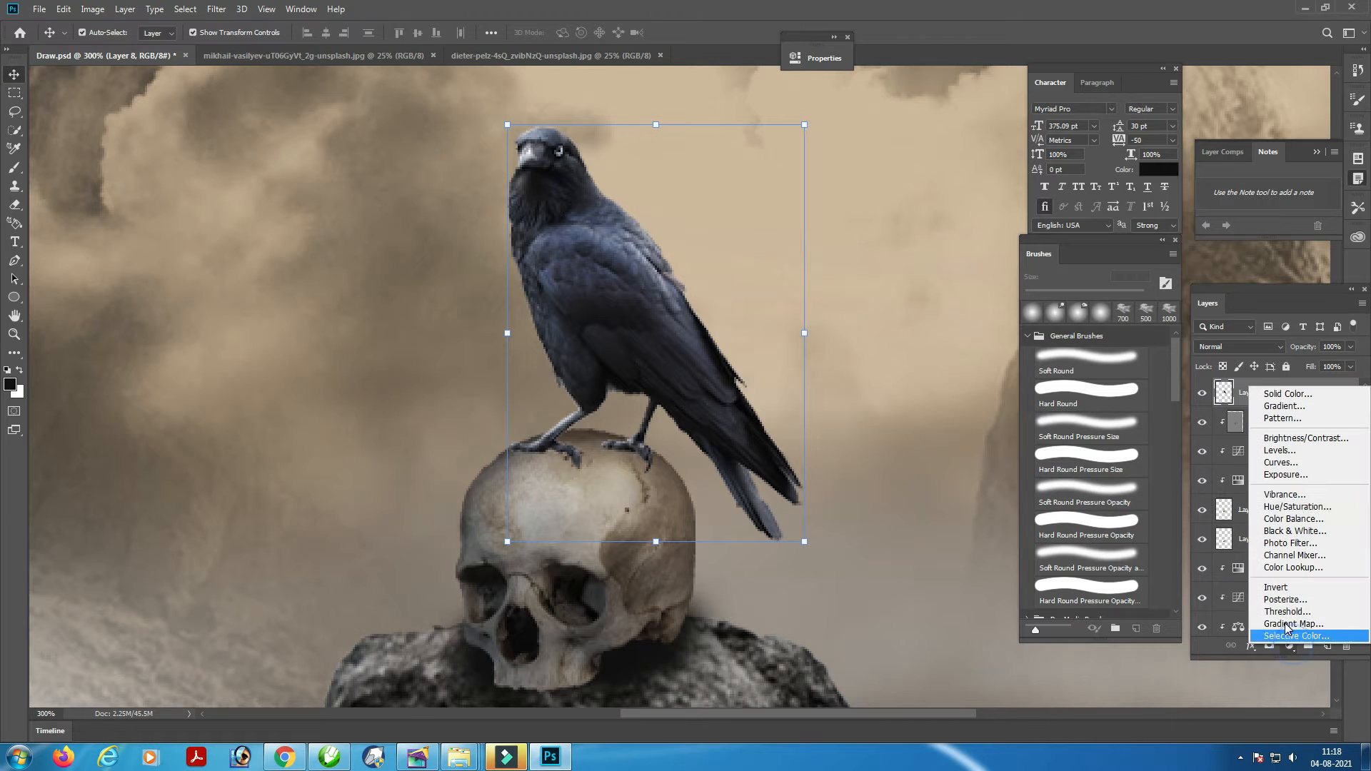
click(1311, 475)
drag(682, 141, 662, 135)
click(669, 379)
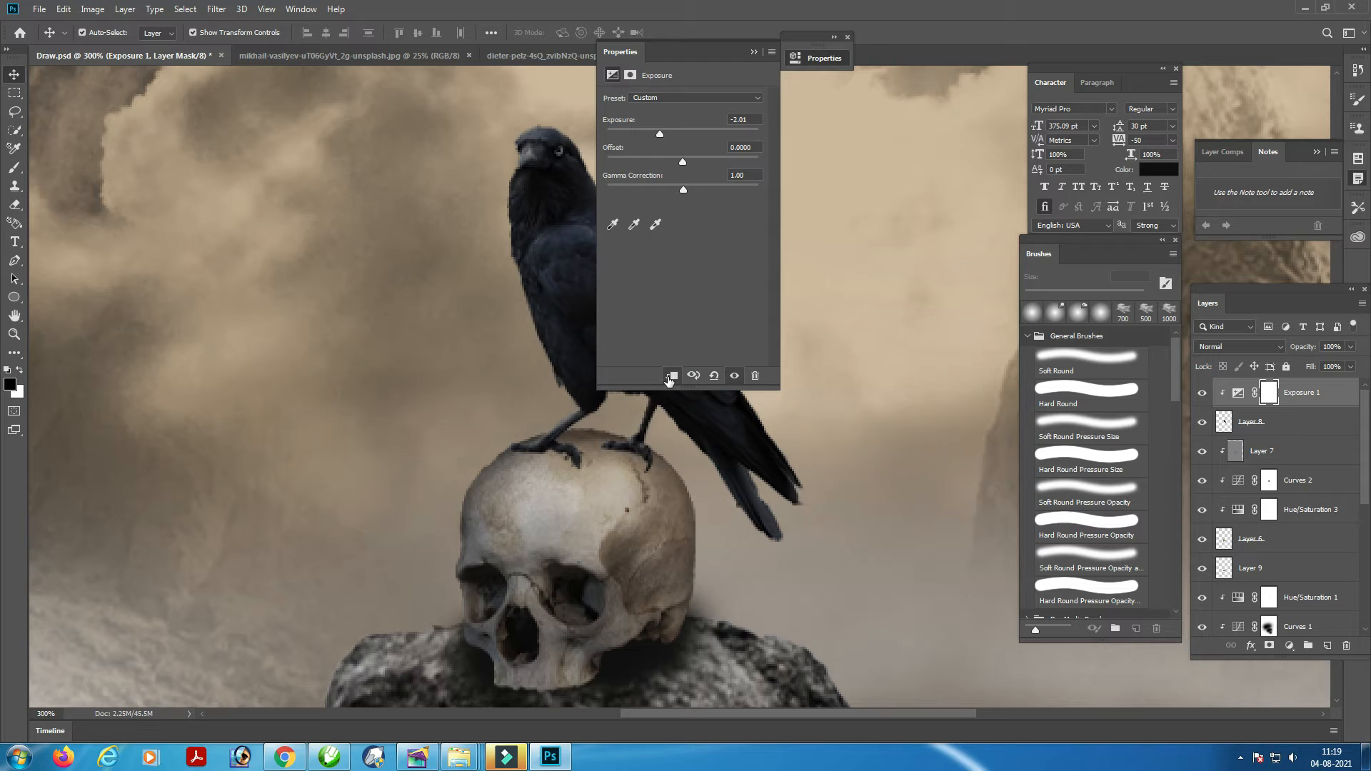
click(751, 52)
Paint black on the Exposure 1 mask along the crow's back and head with Soft Round brushes of 40 px and 25 px
key(b)
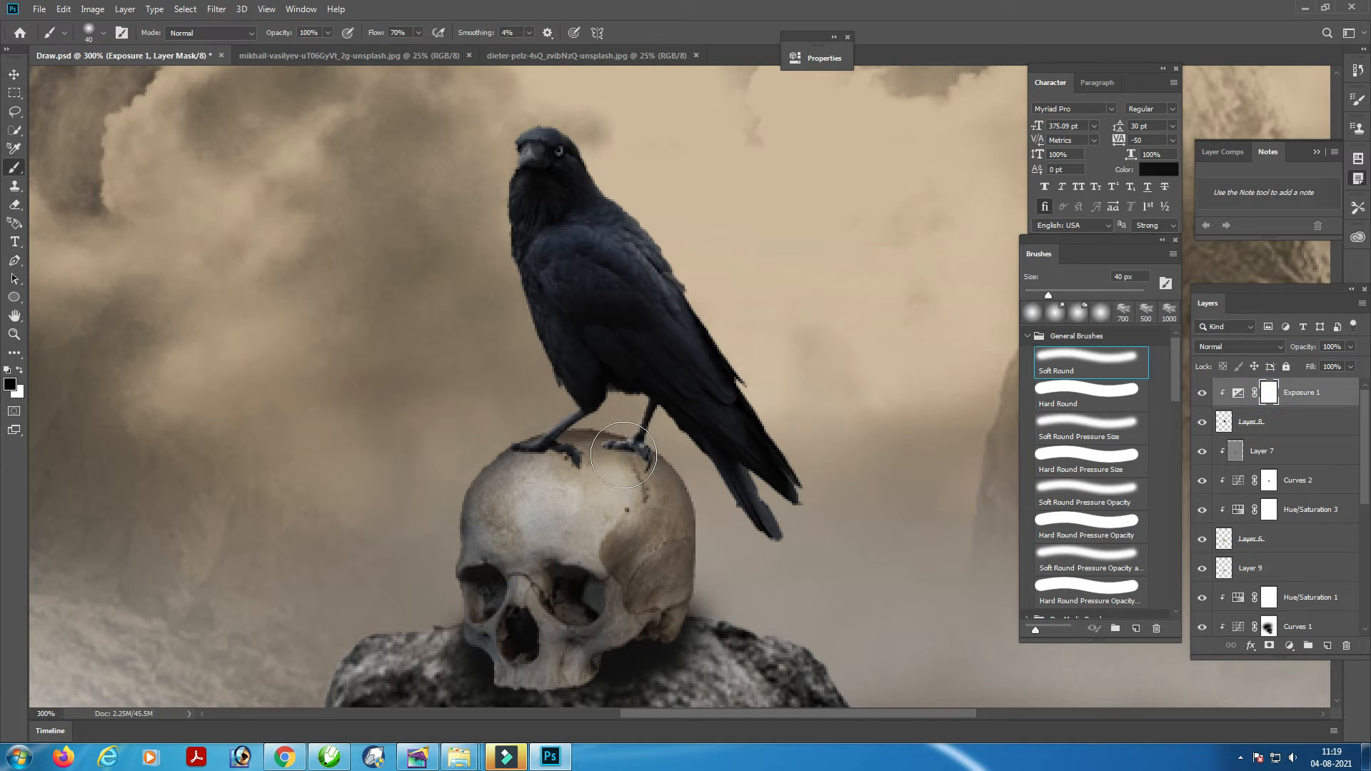
mouse_move(675, 257)
mouse_down()
mouse_move(703, 299)
mouse_move(668, 225)
mouse_up()
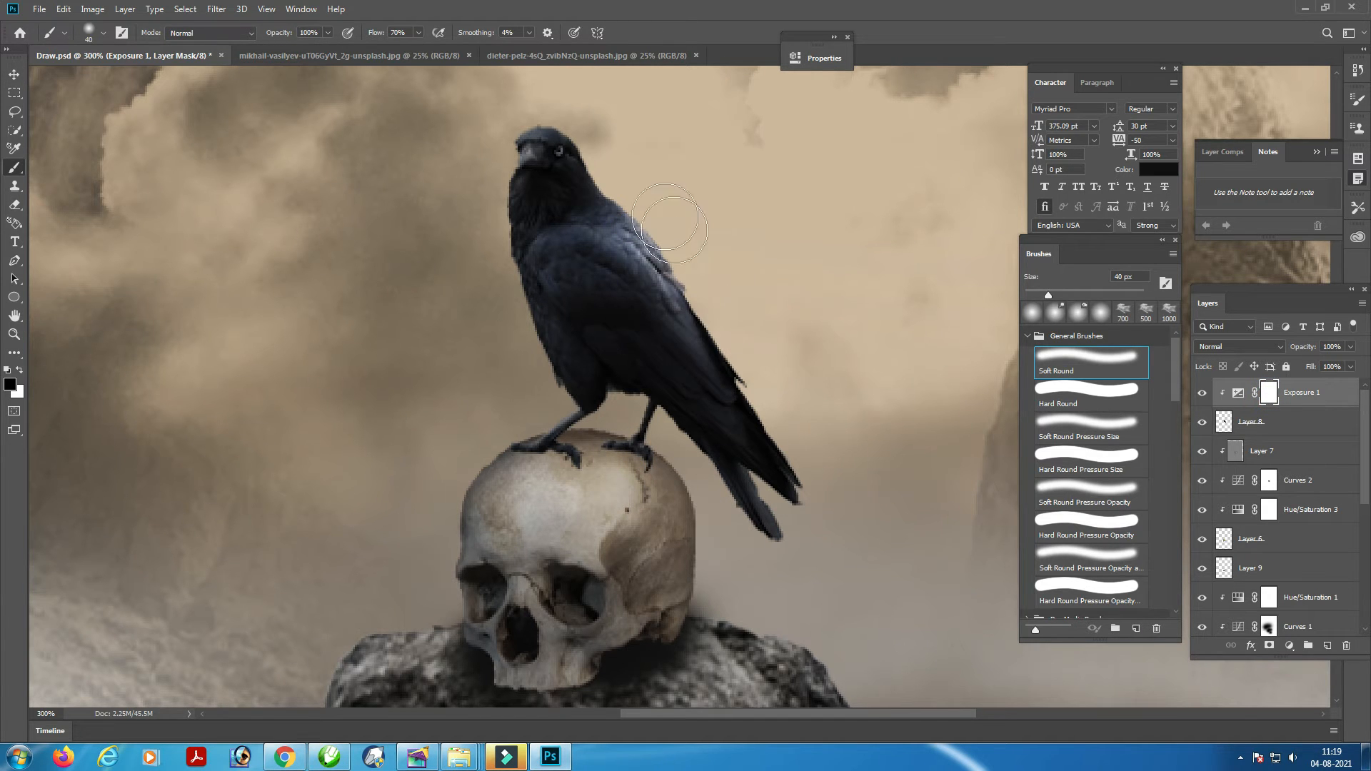
scroll(629, 173, down, 2)
scroll(653, 199, up, 6)
key(bracketleft)
key(bracketleft)
key(bracketleft)
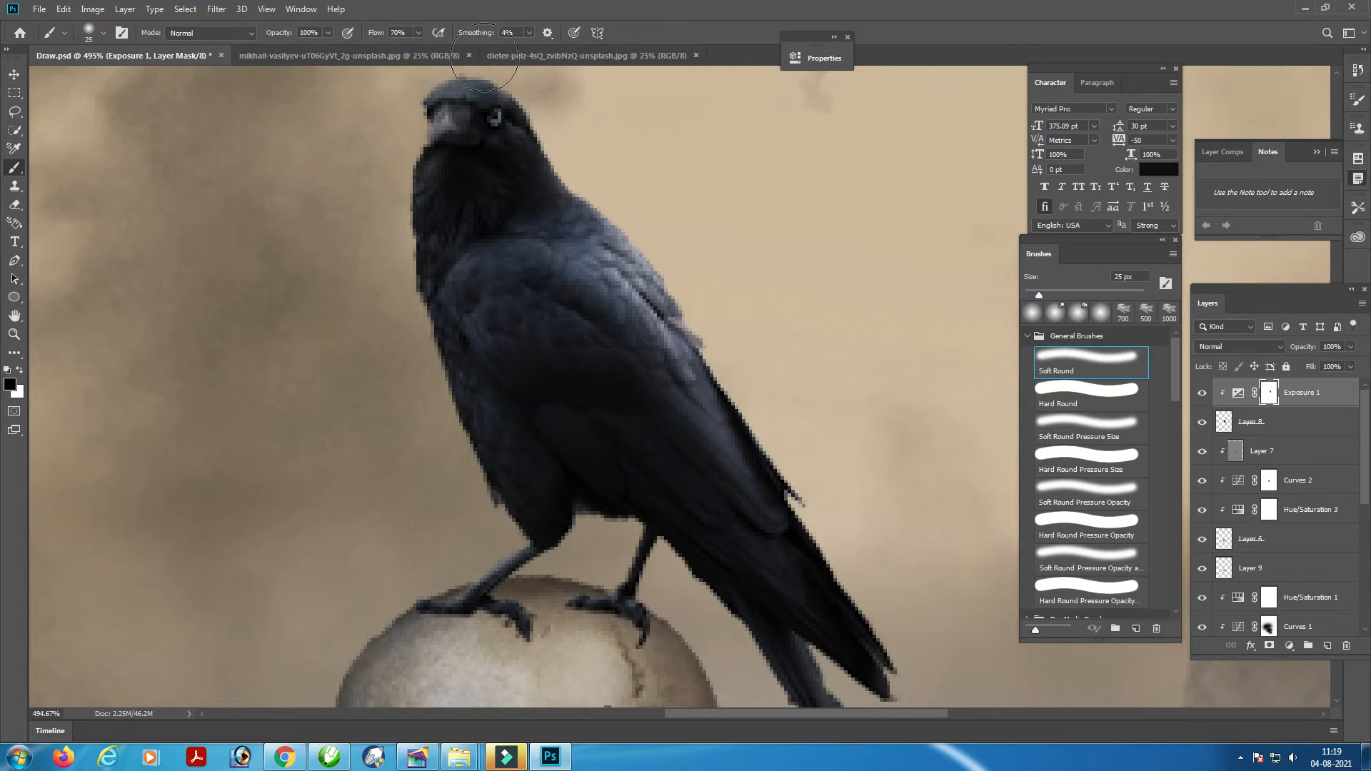
drag(475, 141, 504, 248)
drag(720, 446, 673, 327)
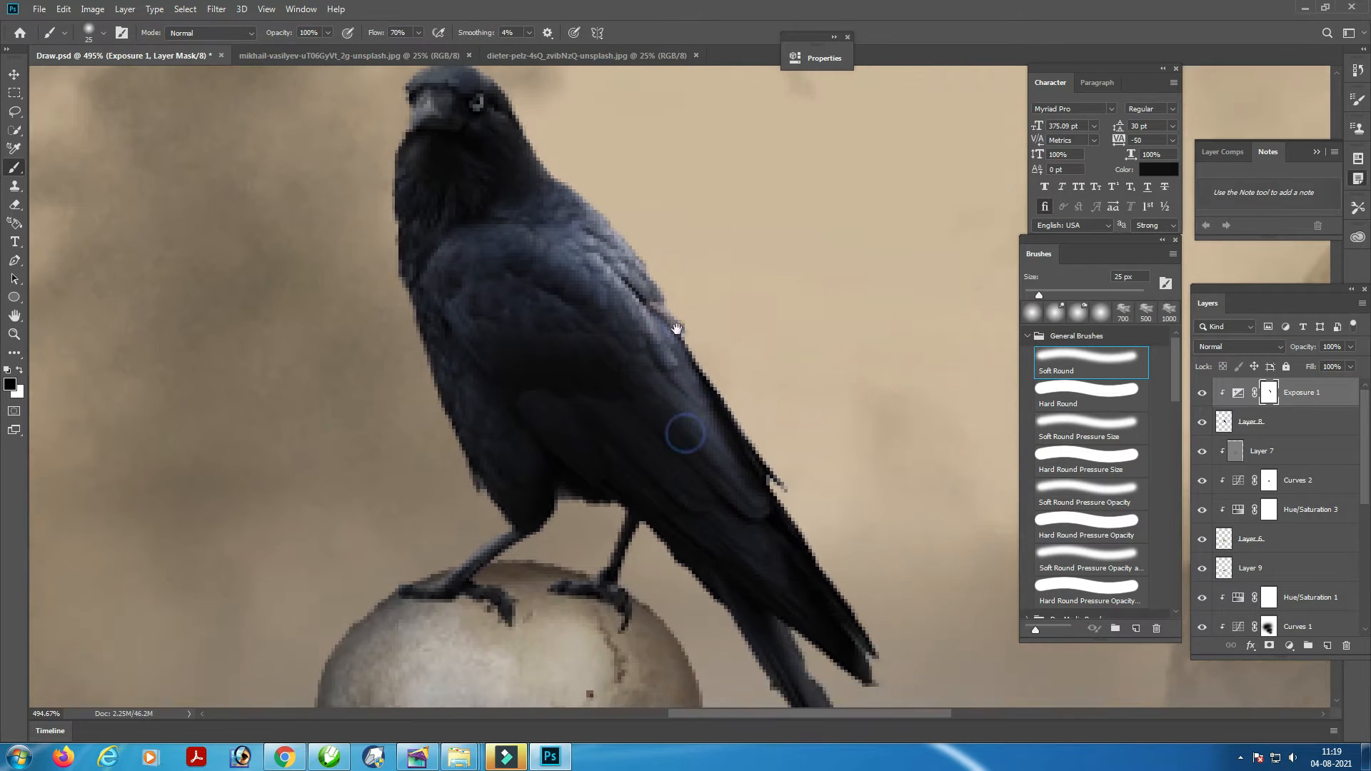
Apply a Camera Raw filter to the crow on Layer 8 with Exposure -0.10, Contrast +8 and slightly raised Clarity
click(1328, 646)
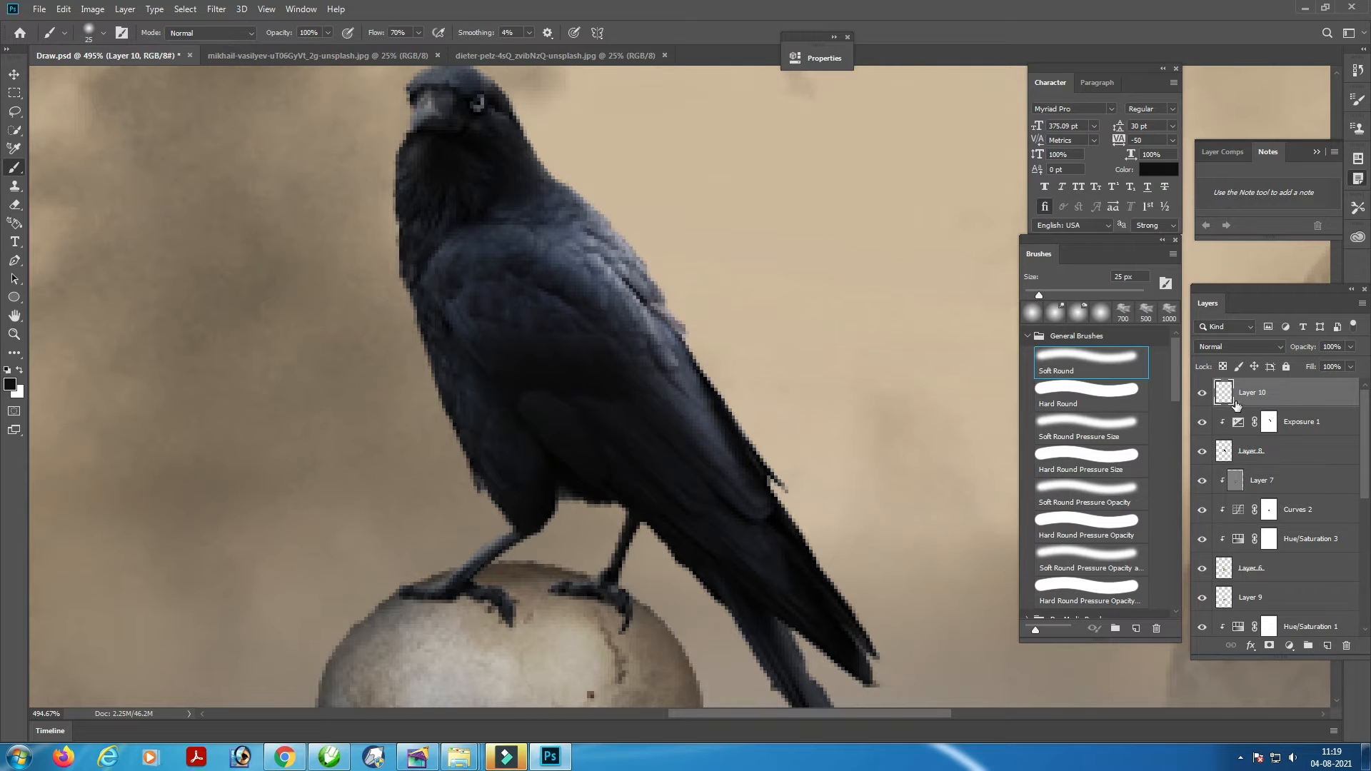
key(Delete)
click(1259, 425)
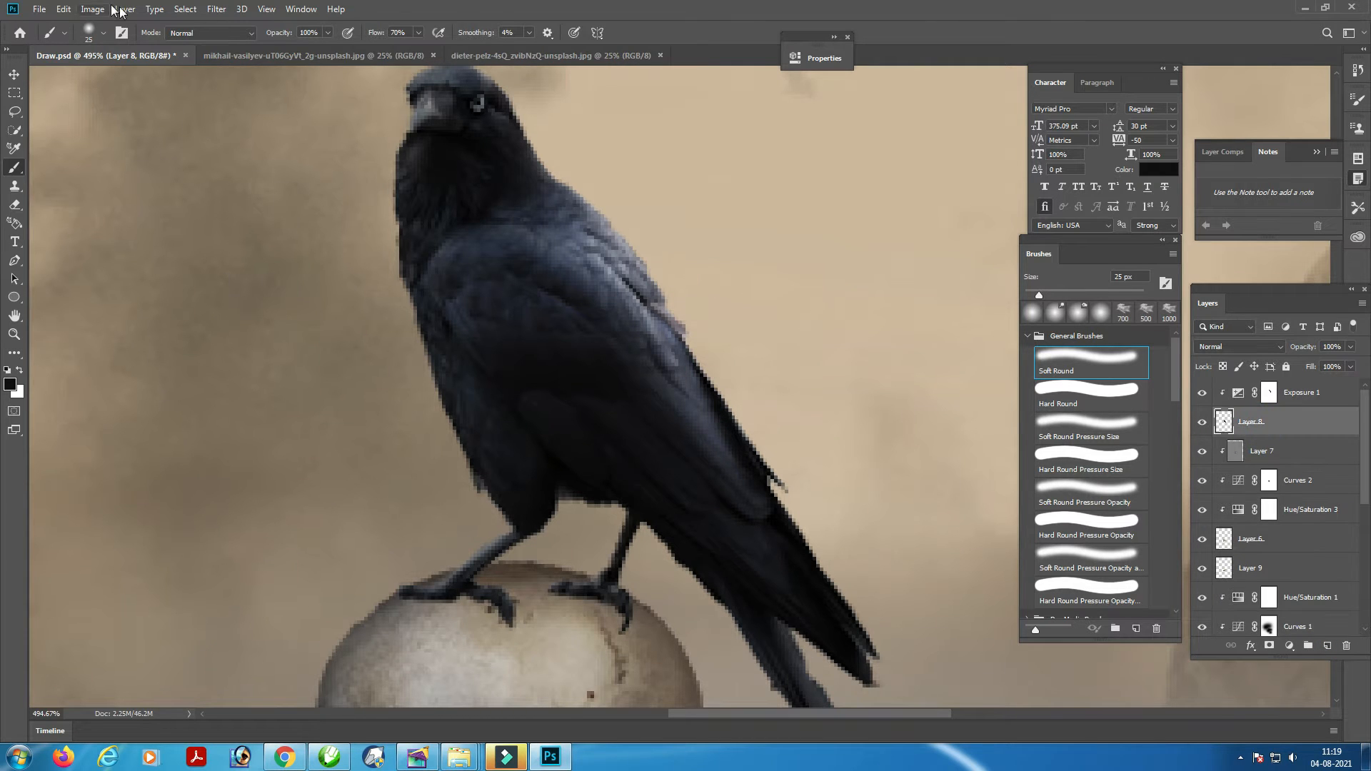
click(242, 9)
key(Escape)
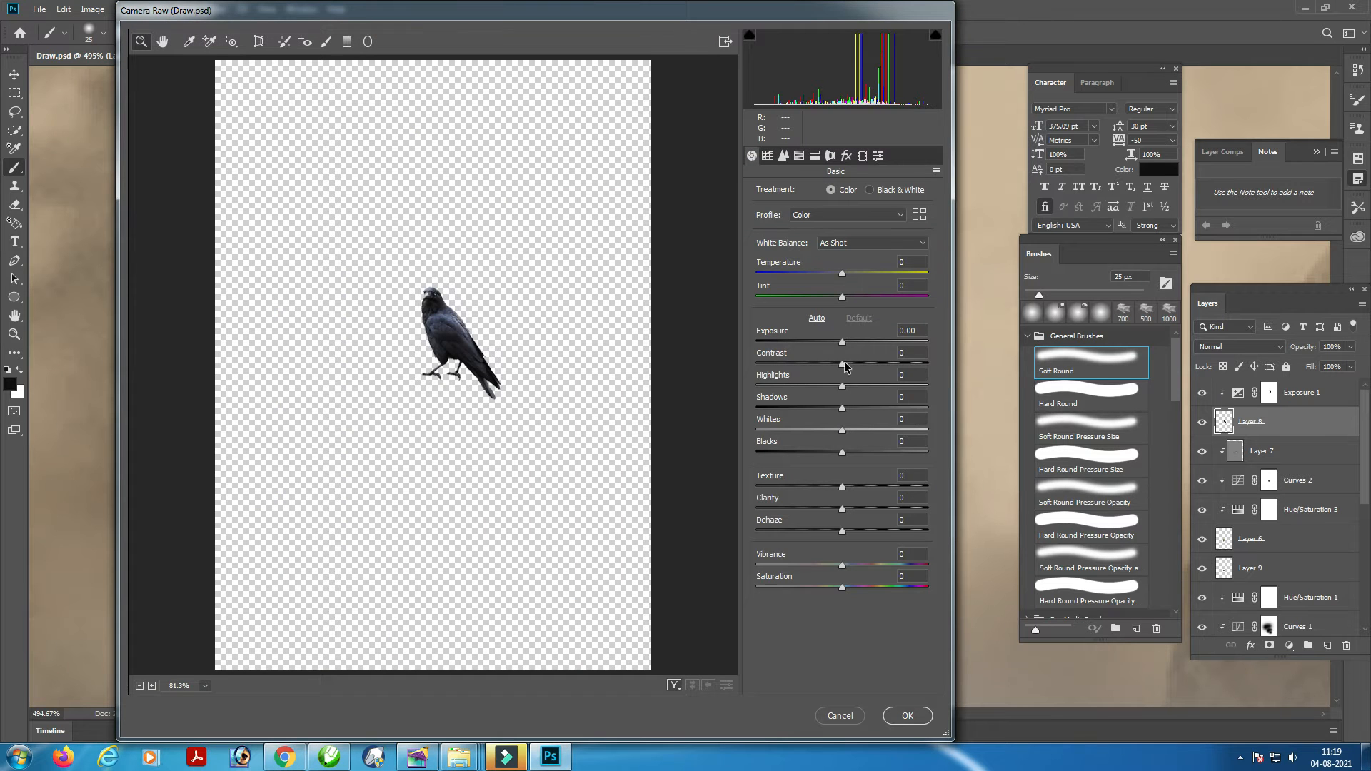
drag(845, 367, 839, 345)
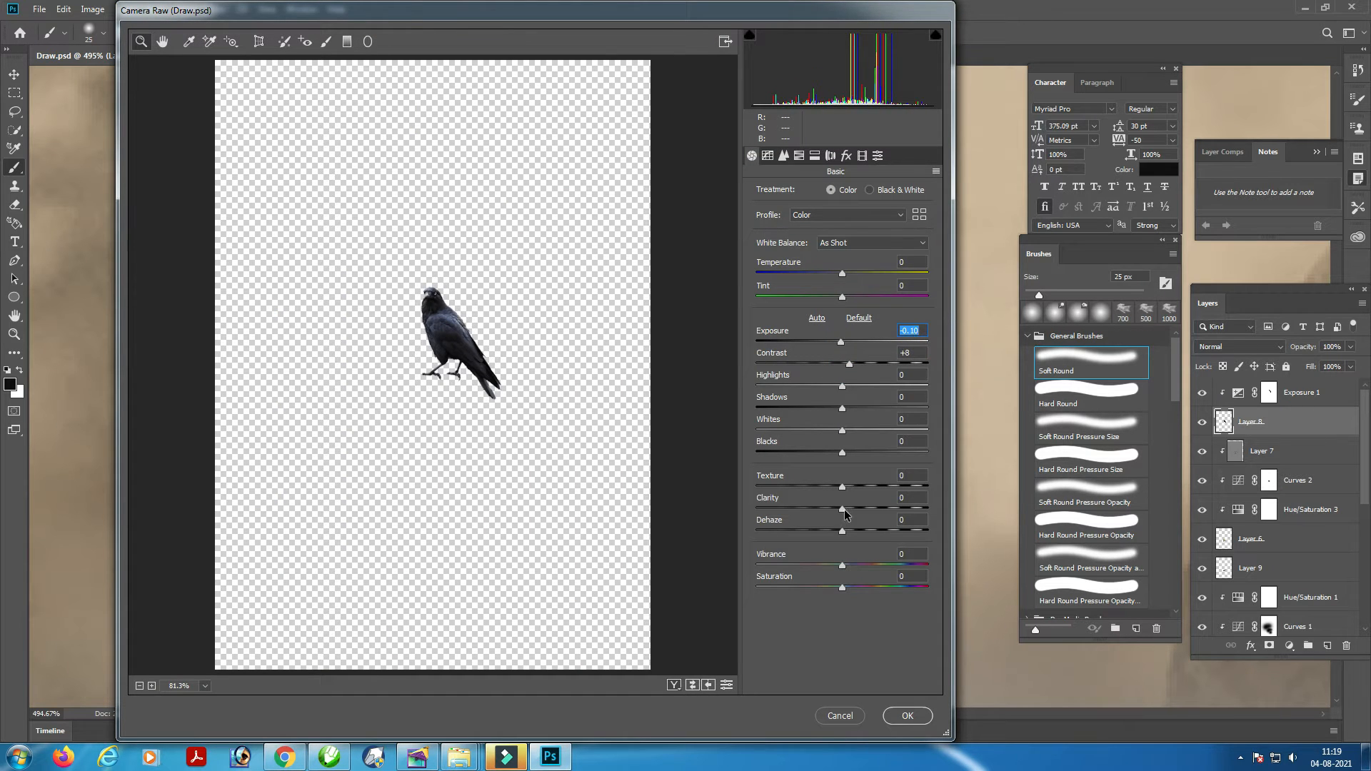
drag(844, 510, 857, 509)
click(907, 716)
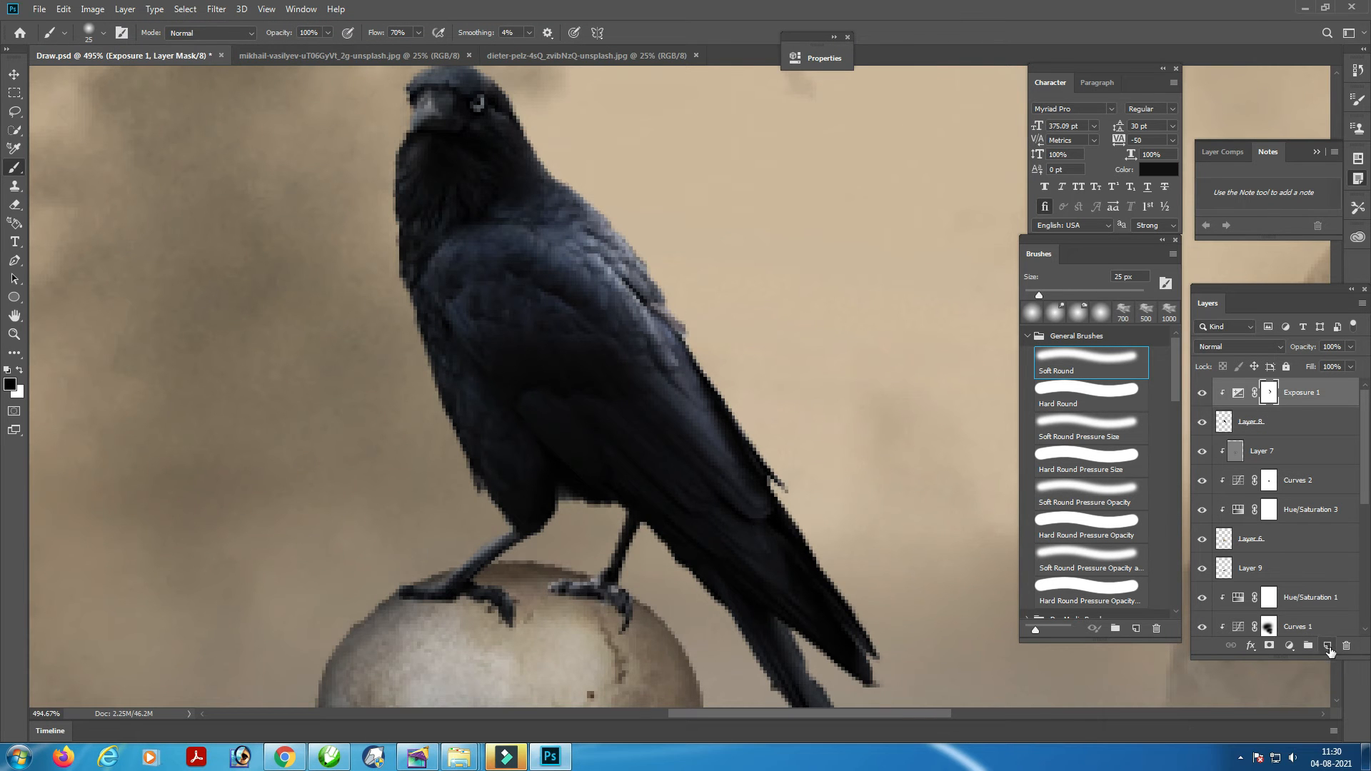
Add a new layer above Exposure 1, fill it with neutral gray, clip it to the crow and set its blend mode to Overlay
click(1251, 396)
click(63, 9)
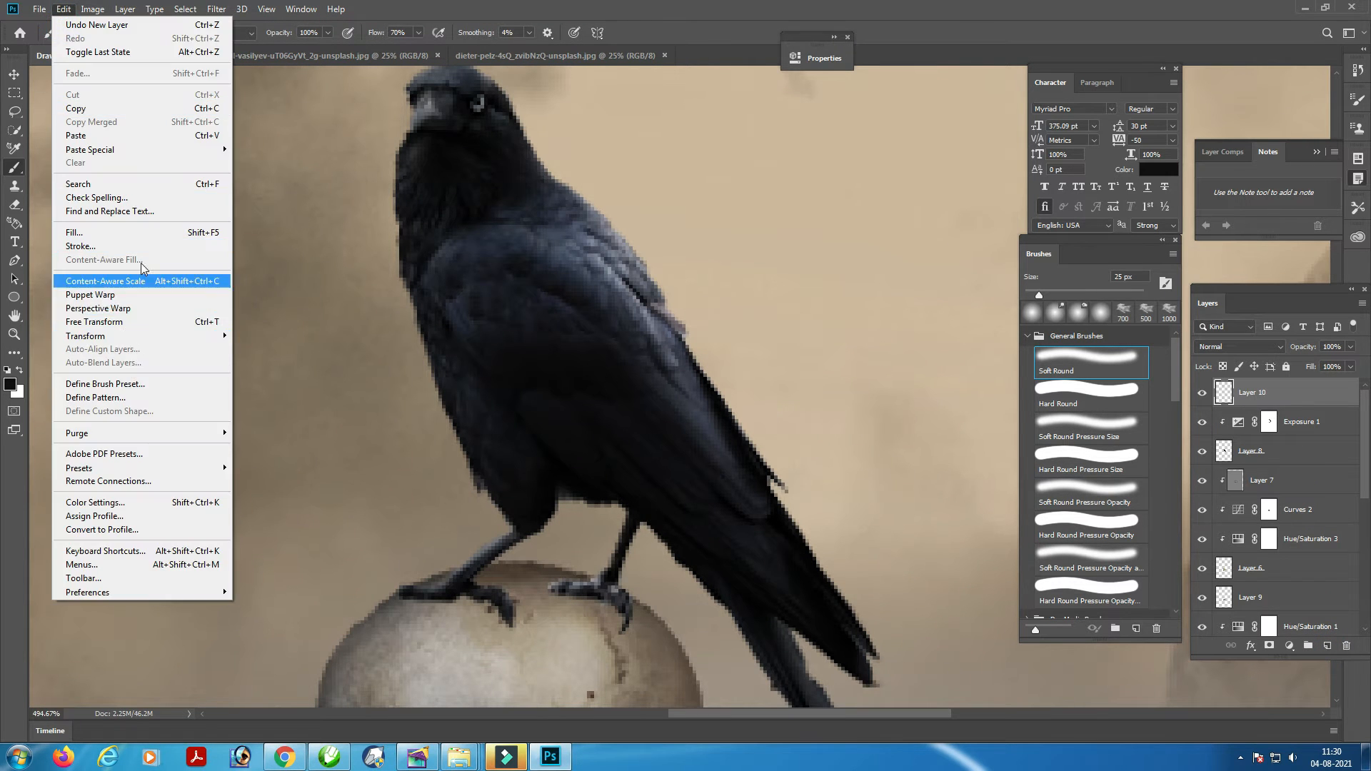
click(78, 245)
click(775, 201)
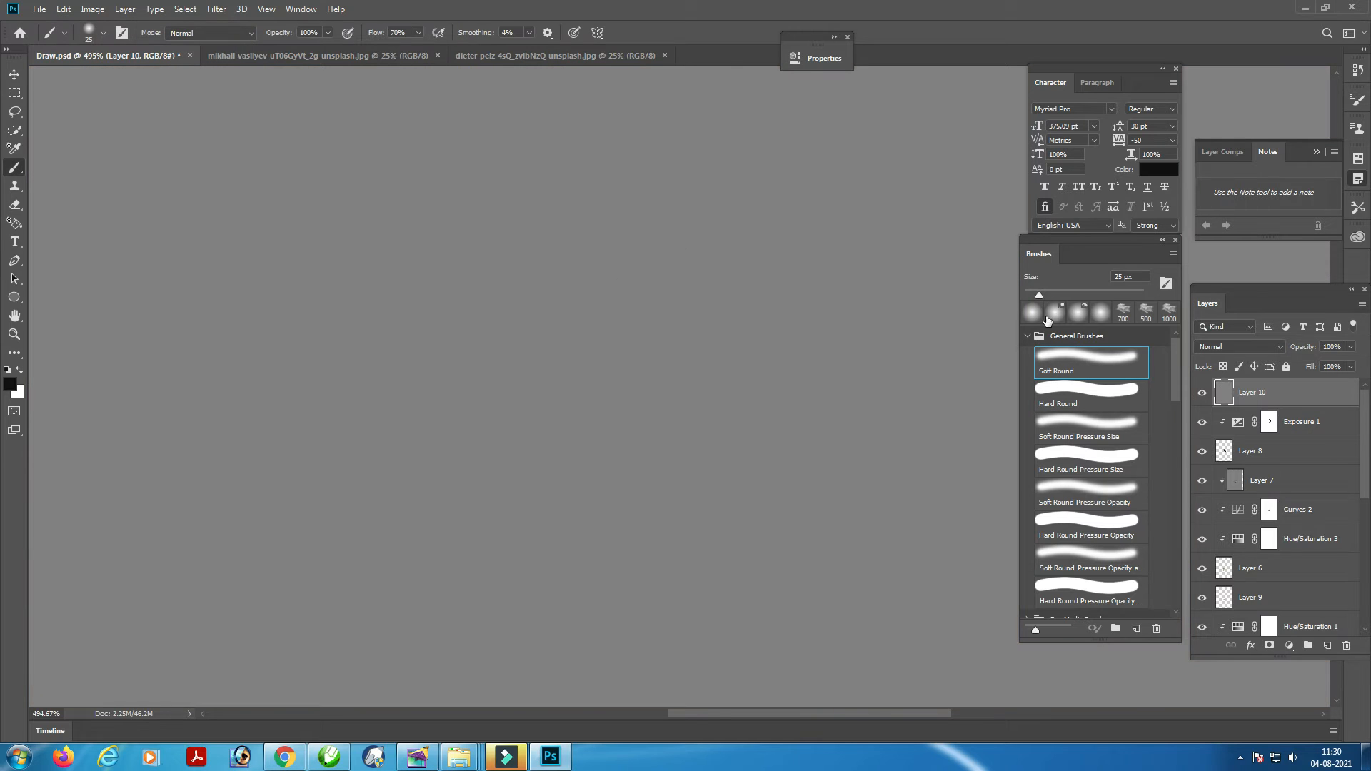
click(1248, 350)
click(1138, 413)
click(1234, 346)
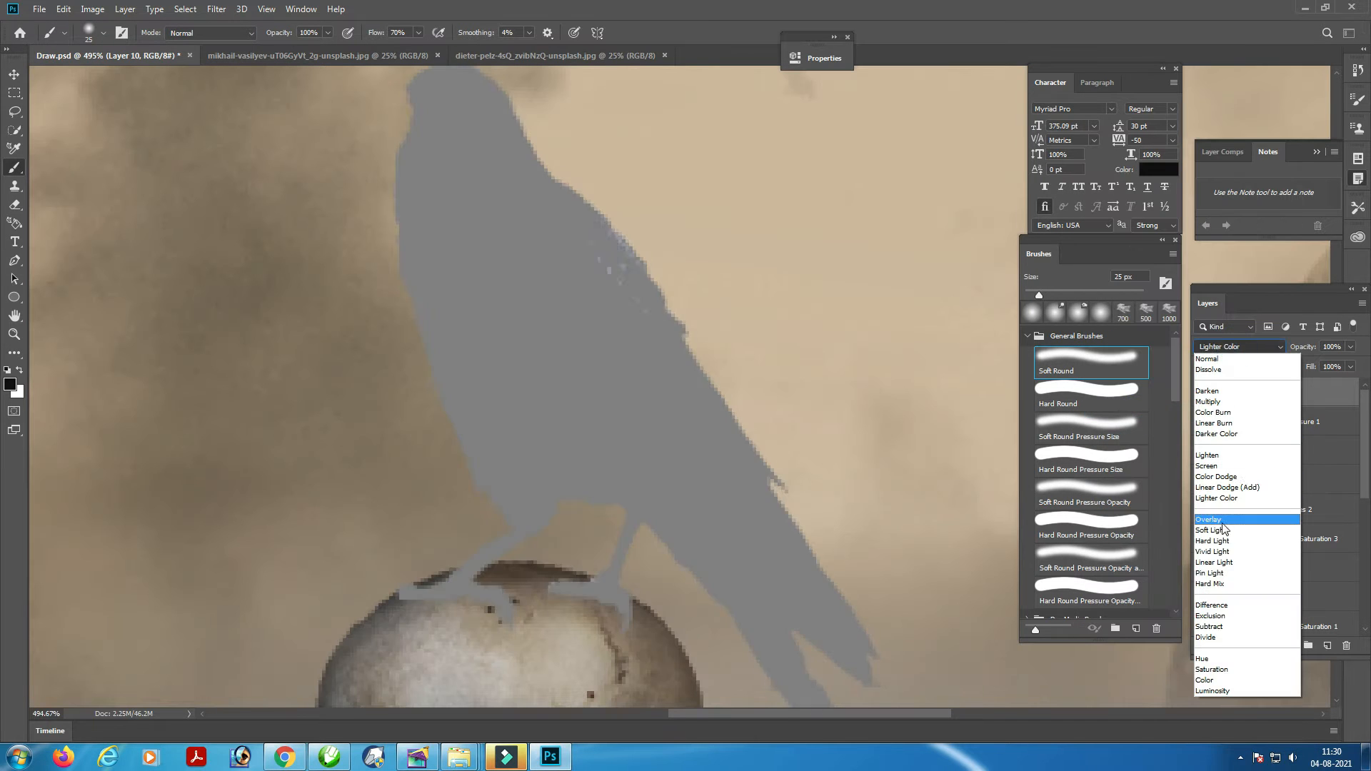
click(1223, 521)
key(i)
click(13, 352)
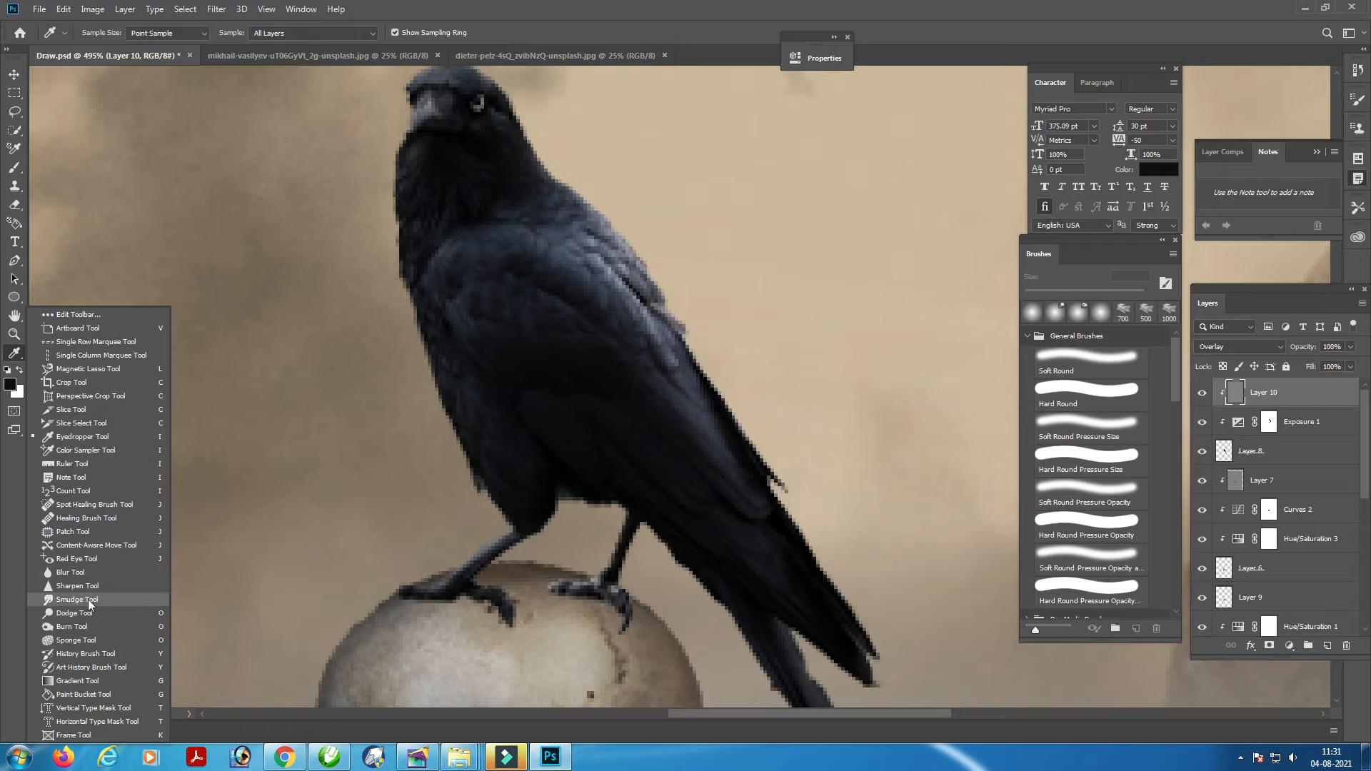
click(89, 604)
click(200, 33)
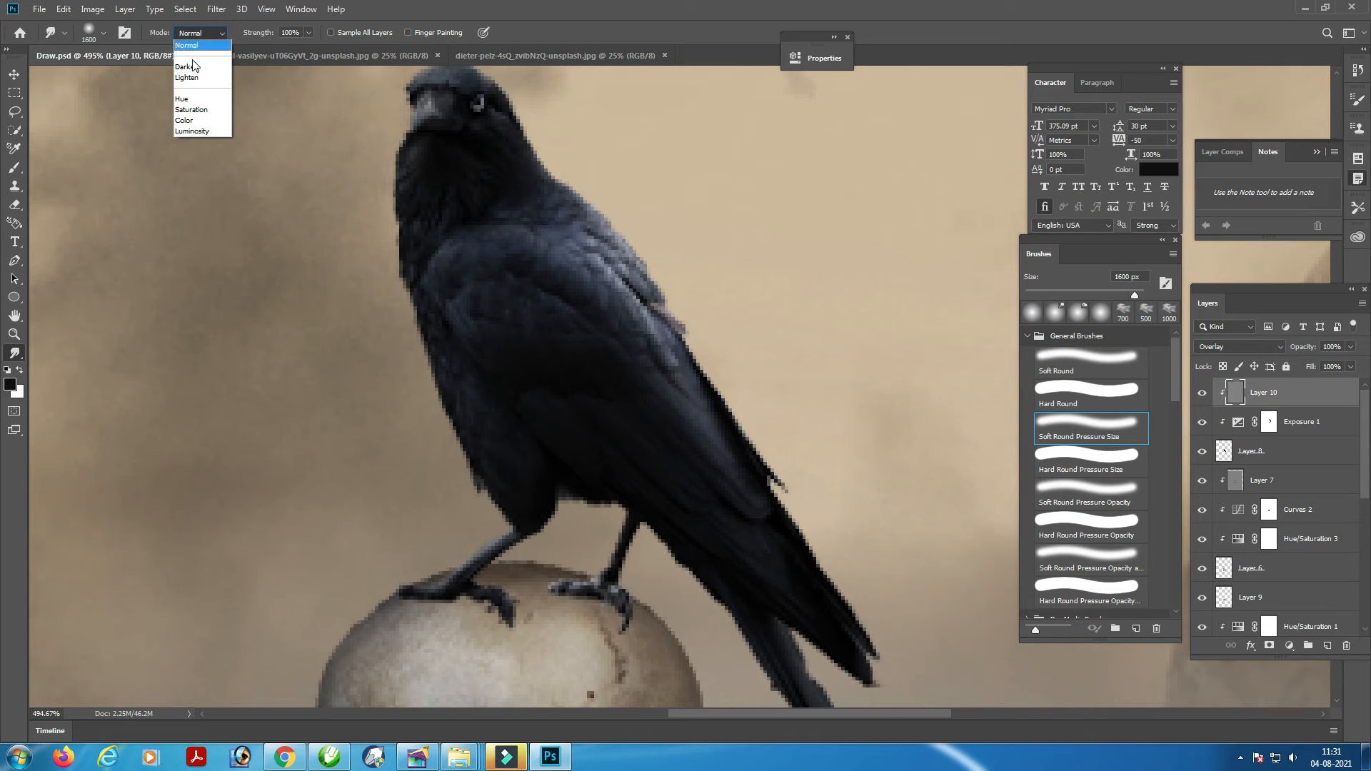
click(6, 152)
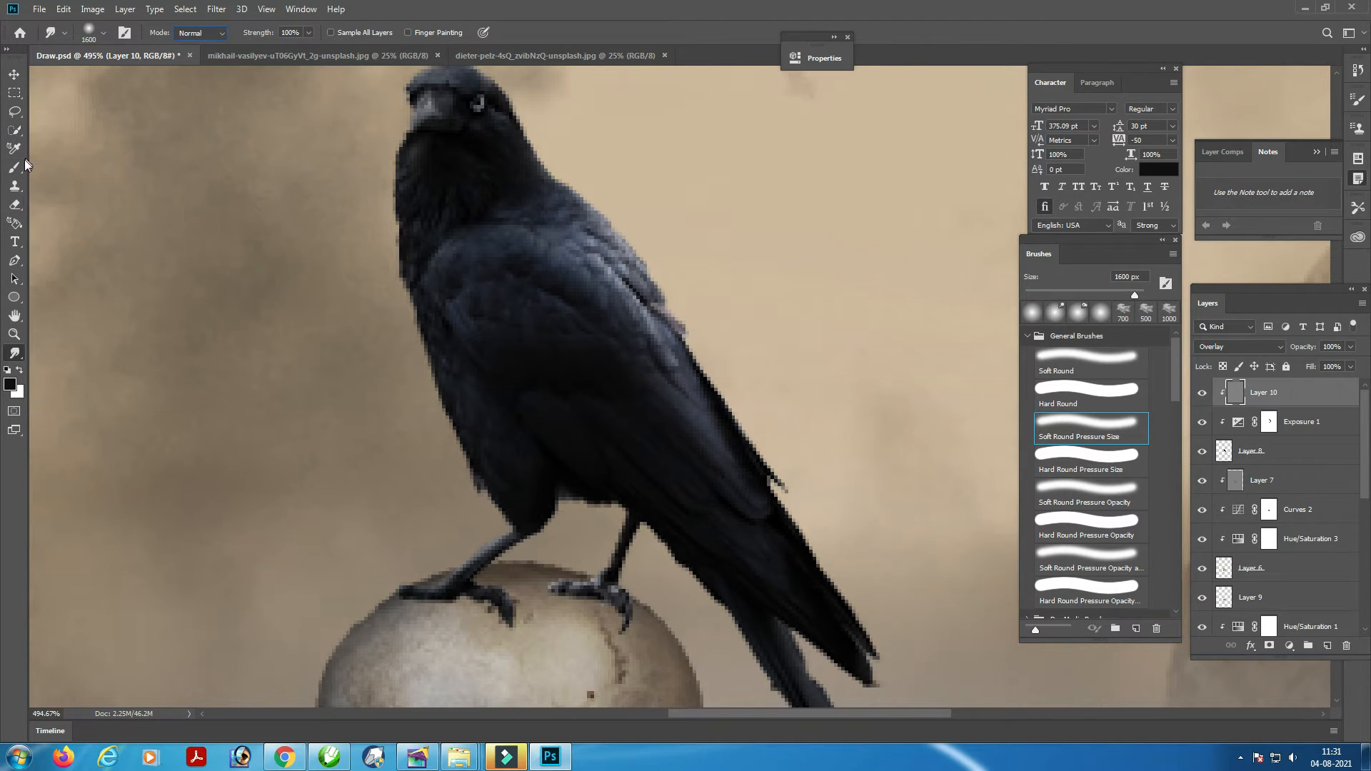
click(221, 33)
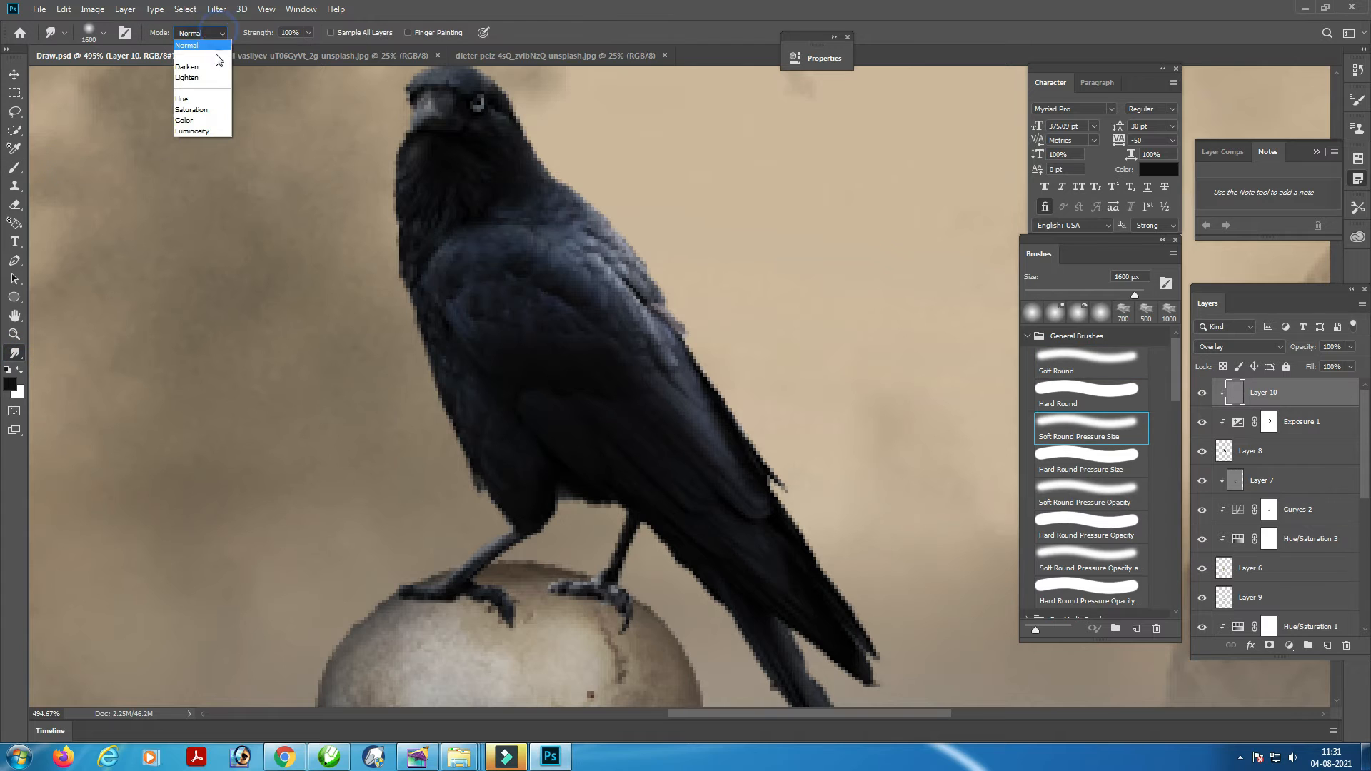
click(144, 30)
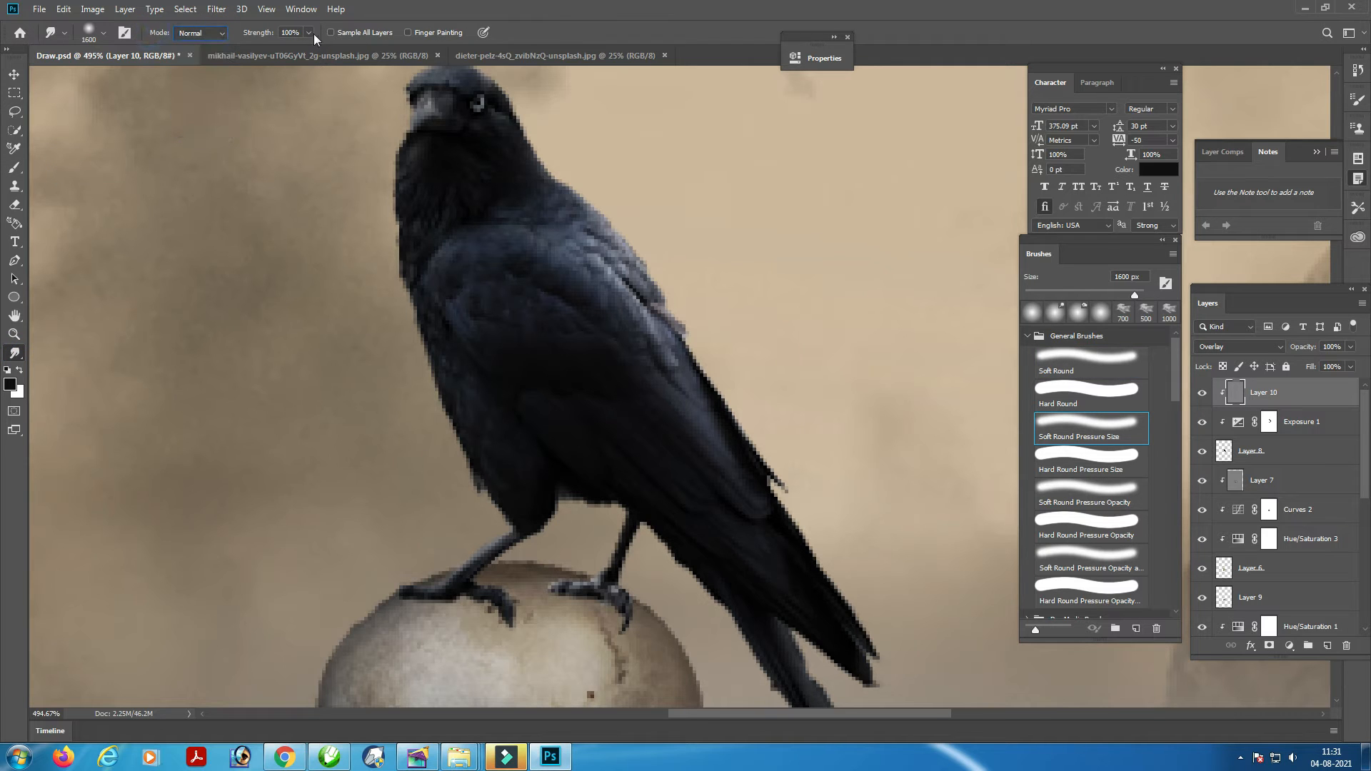
drag(308, 33, 262, 56)
Burn the crow's chest and back edges on Layer 10 with a 40 px brush, Midtones range and 21% exposure
click(7, 358)
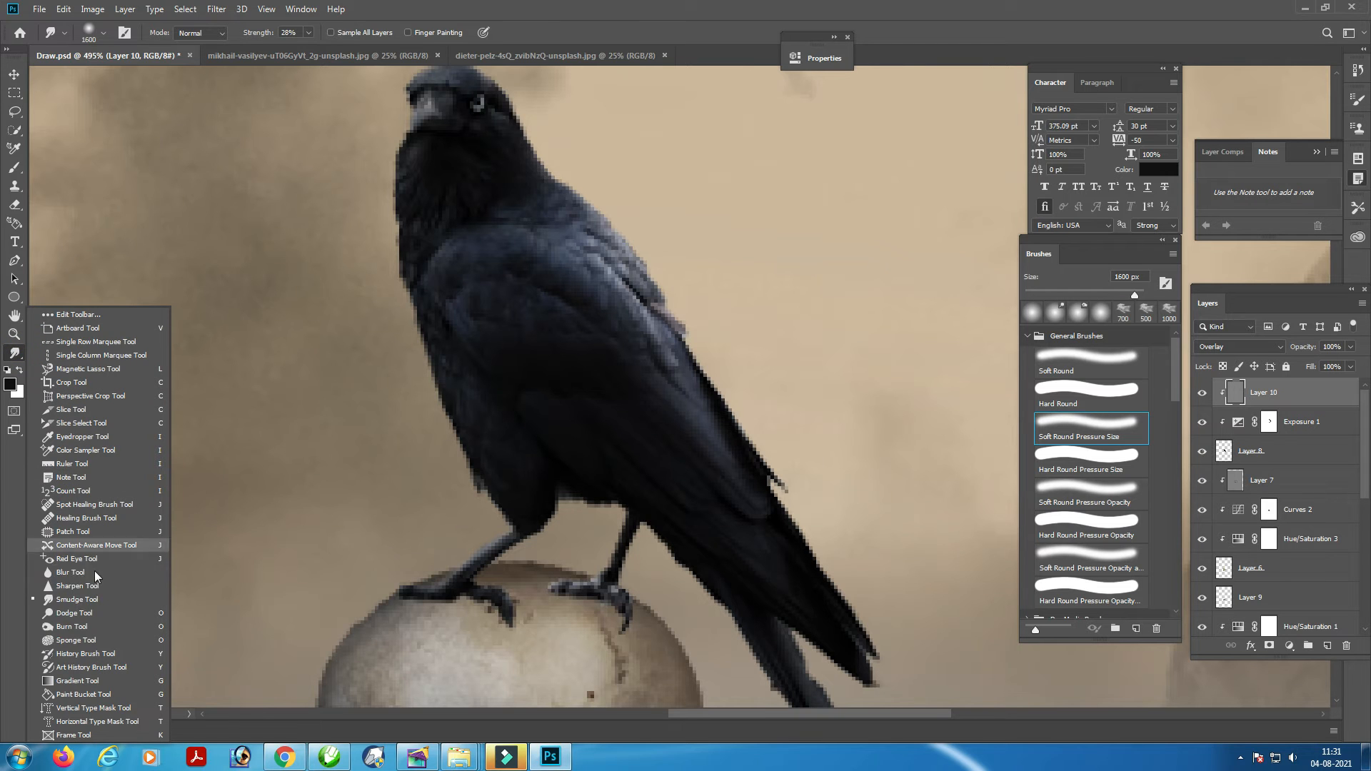
click(74, 613)
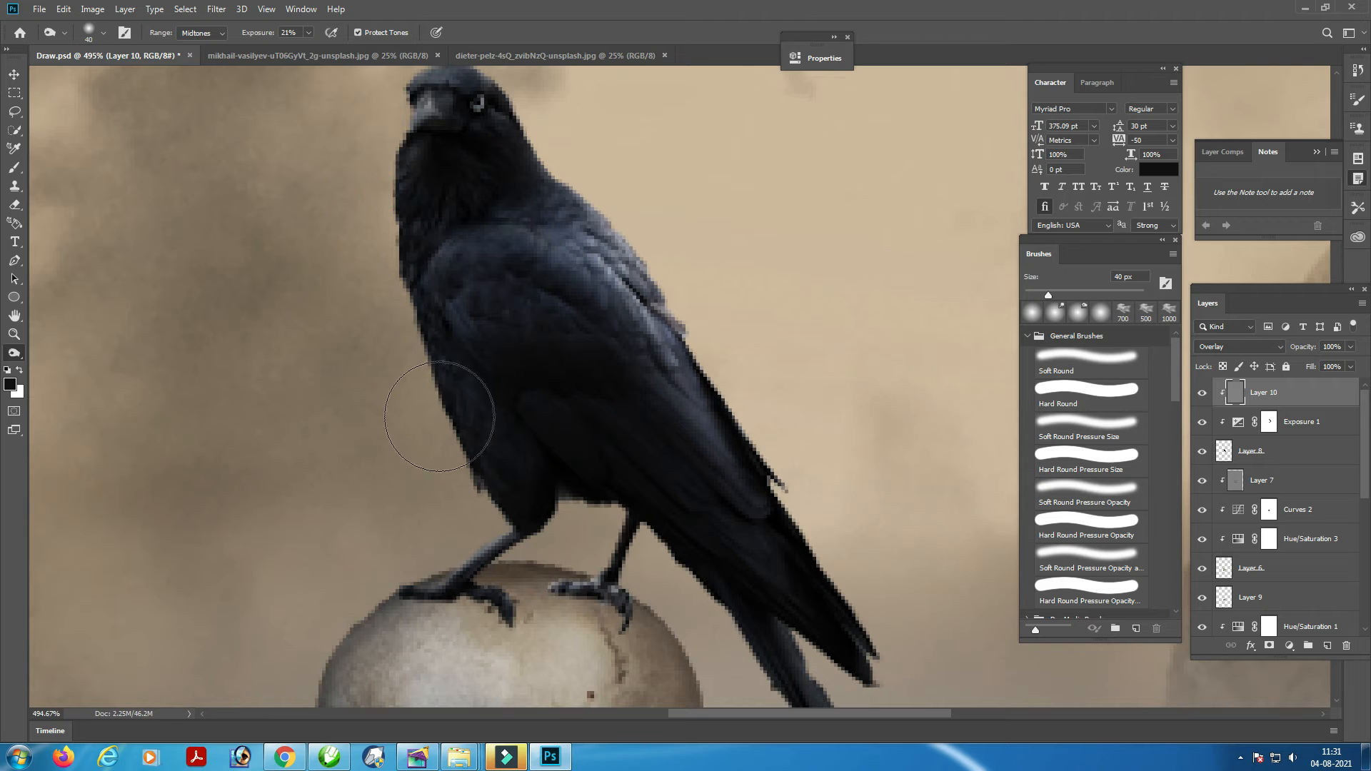
click(408, 338)
drag(434, 372, 491, 511)
drag(788, 475, 698, 352)
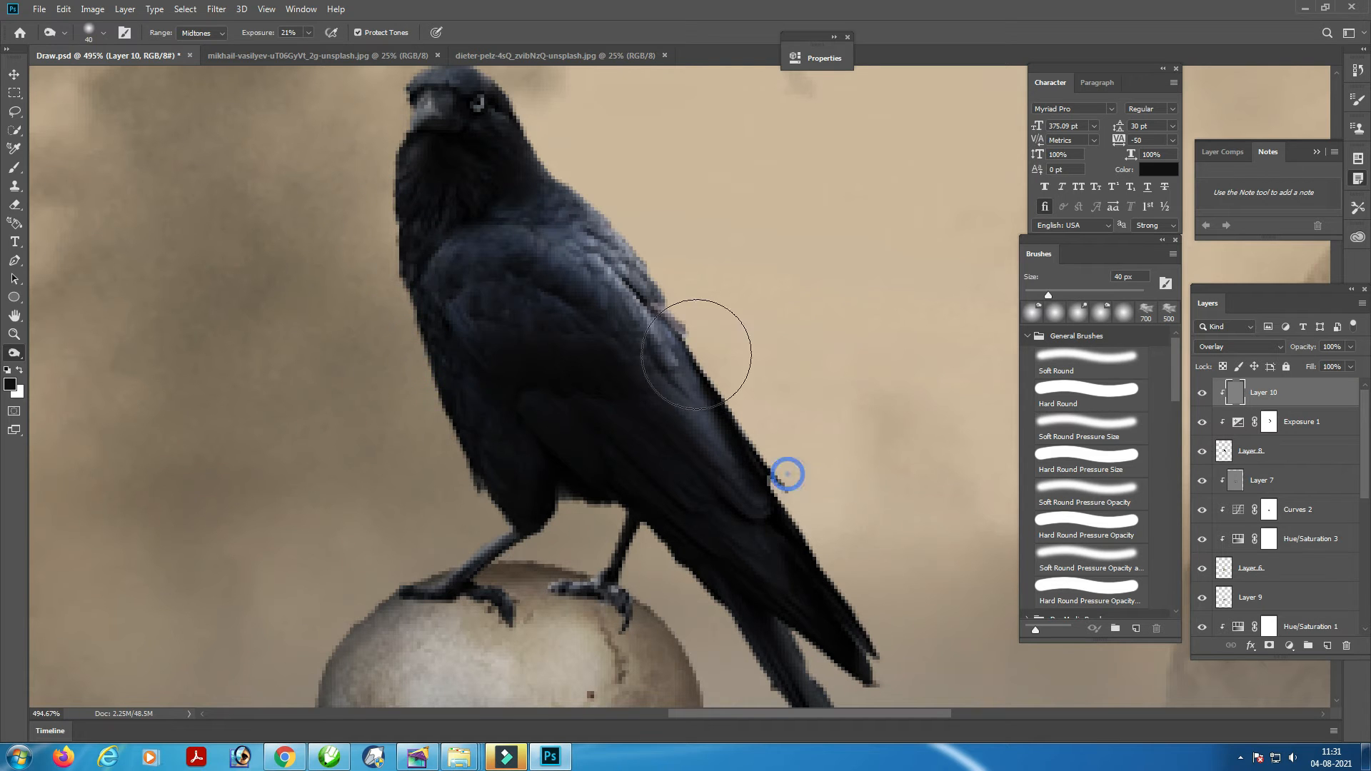
Burn the crow's shoulder and upper wing feathers with 15 px and 7 px brushes at 55% exposure
key(ctrl+plus)
key(ctrl+plus)
key(ctrl+plus)
key(bracketleft)
key(bracketleft)
key(bracketleft)
key(bracketleft)
key(bracketleft)
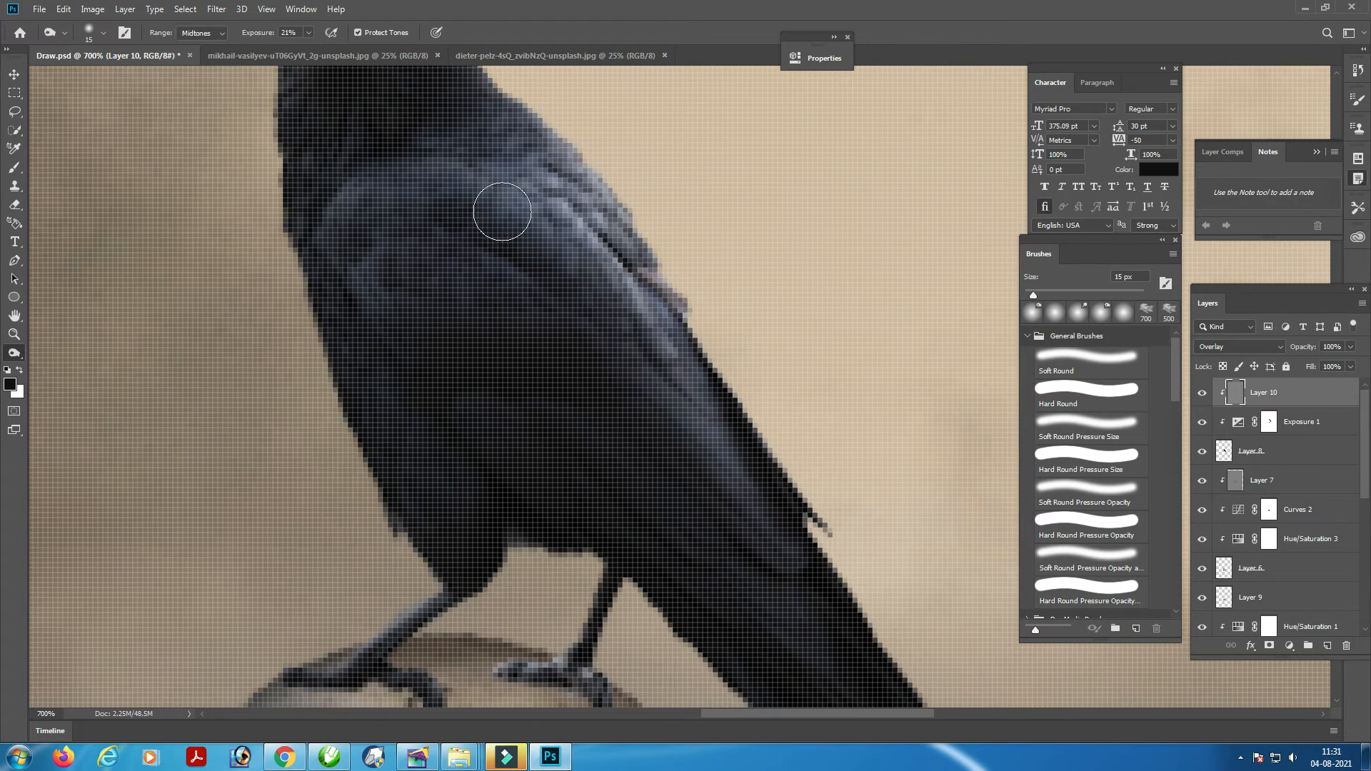
key(ctrl+minus)
click(490, 264)
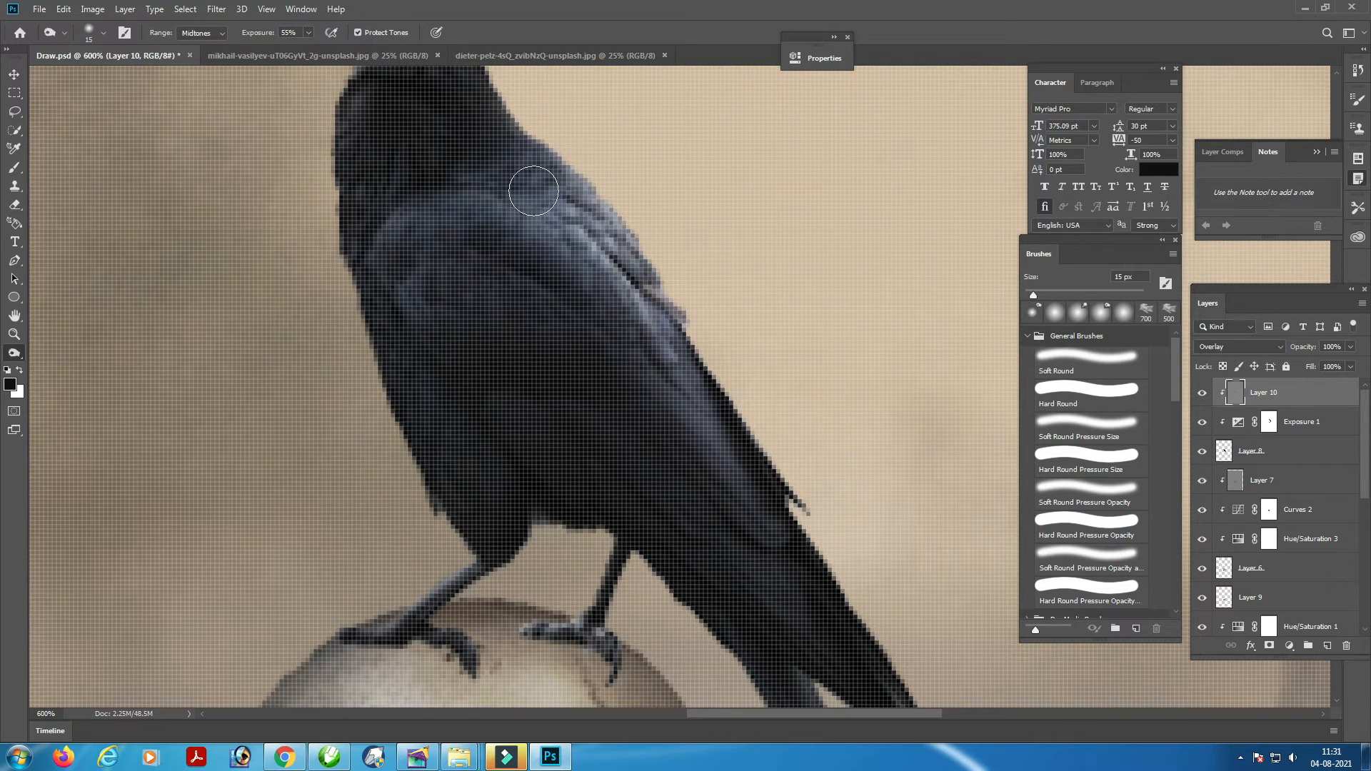
mouse_move(533, 191)
mouse_down()
mouse_move(570, 203)
mouse_move(619, 265)
mouse_up()
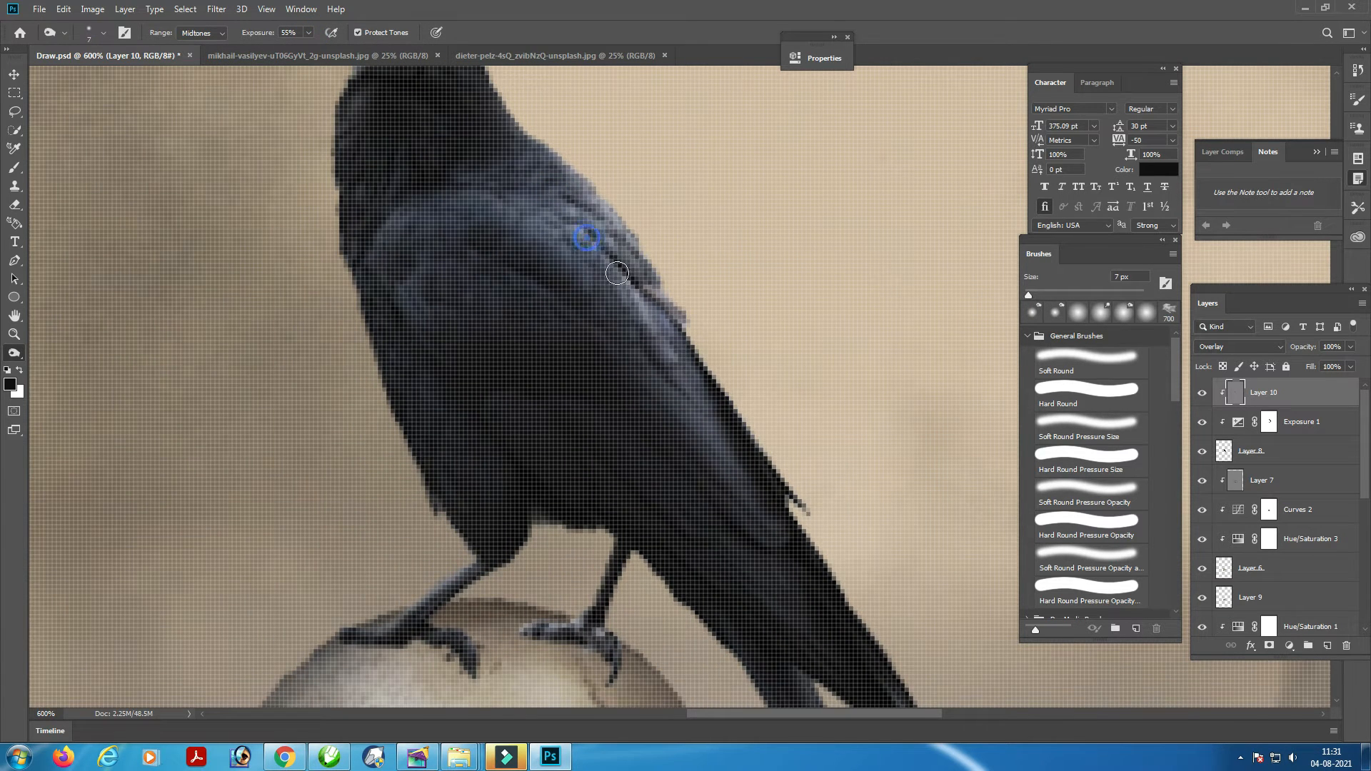
key(ctrl+0)
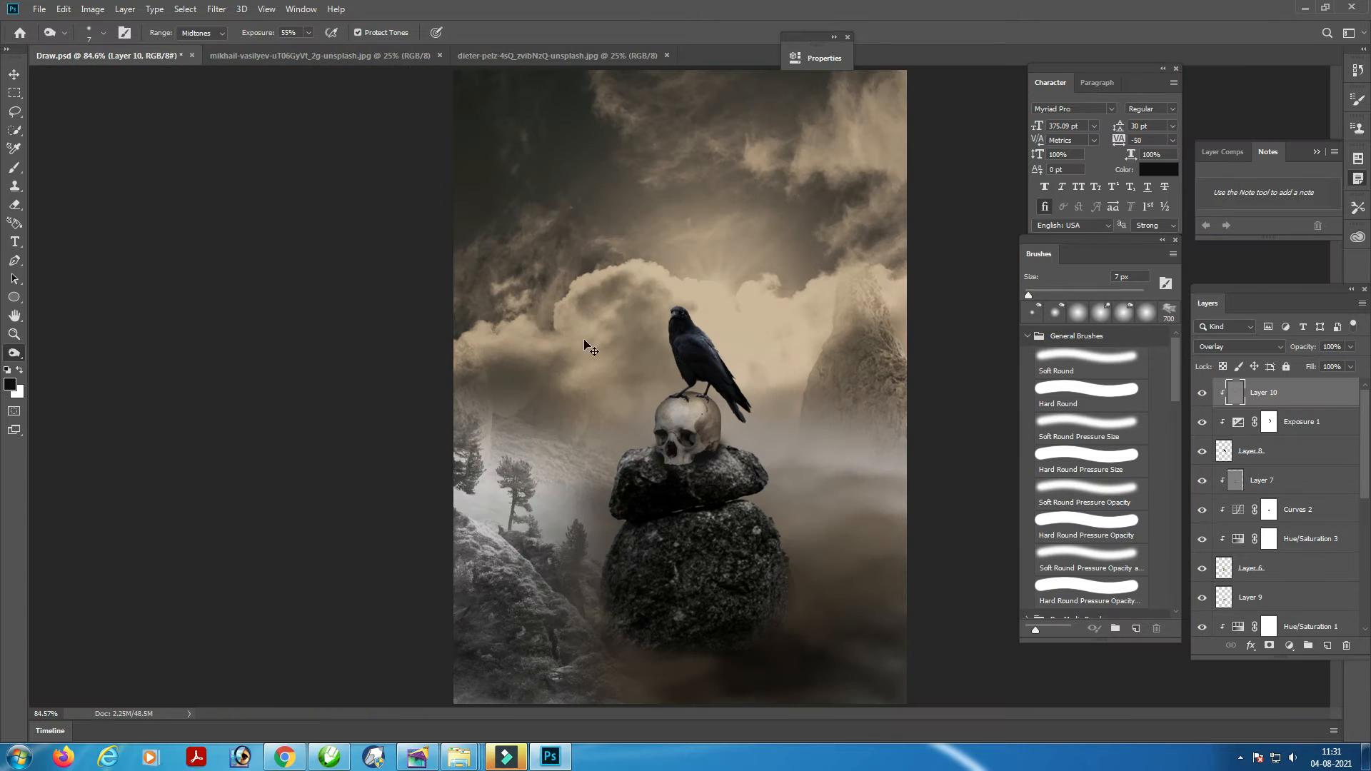
scroll(684, 361, up, 3)
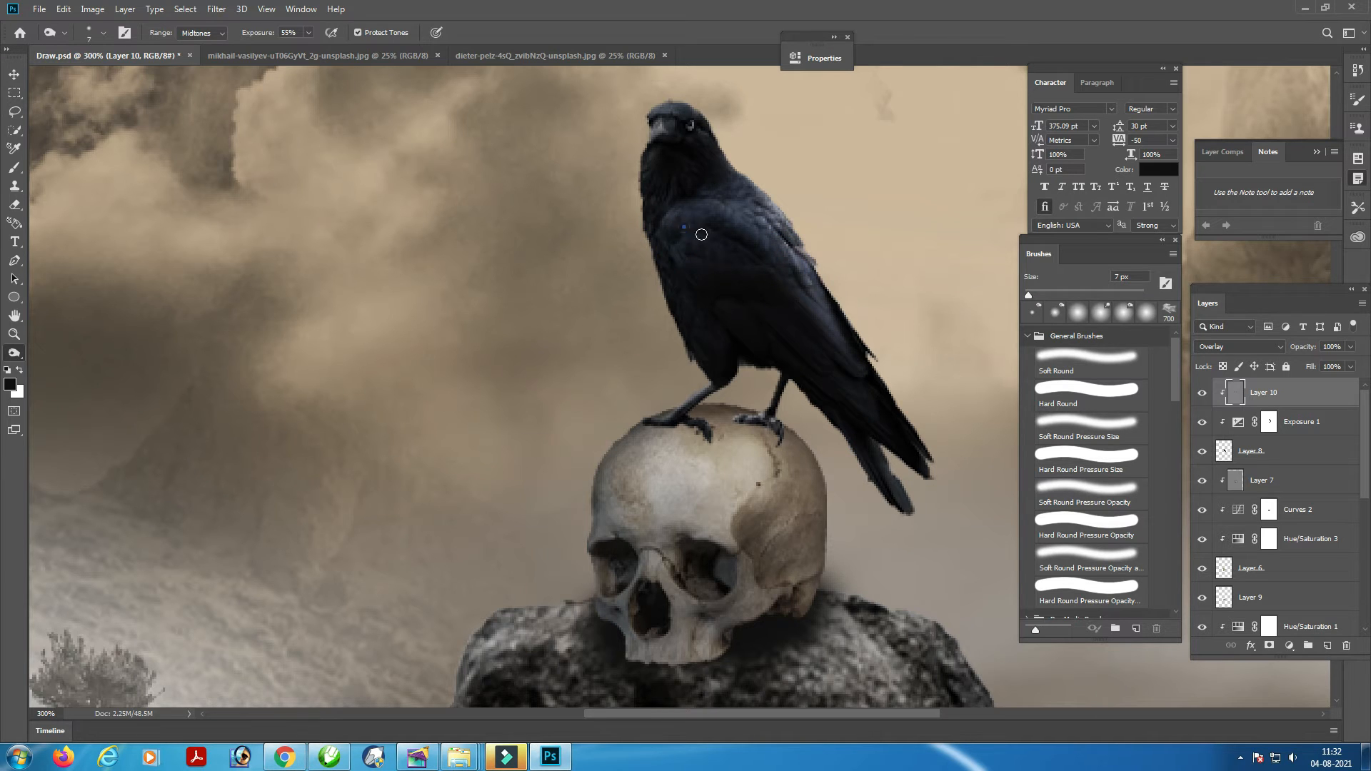
mouse_move(720, 238)
mouse_down()
mouse_move(703, 245)
mouse_move(752, 215)
mouse_up()
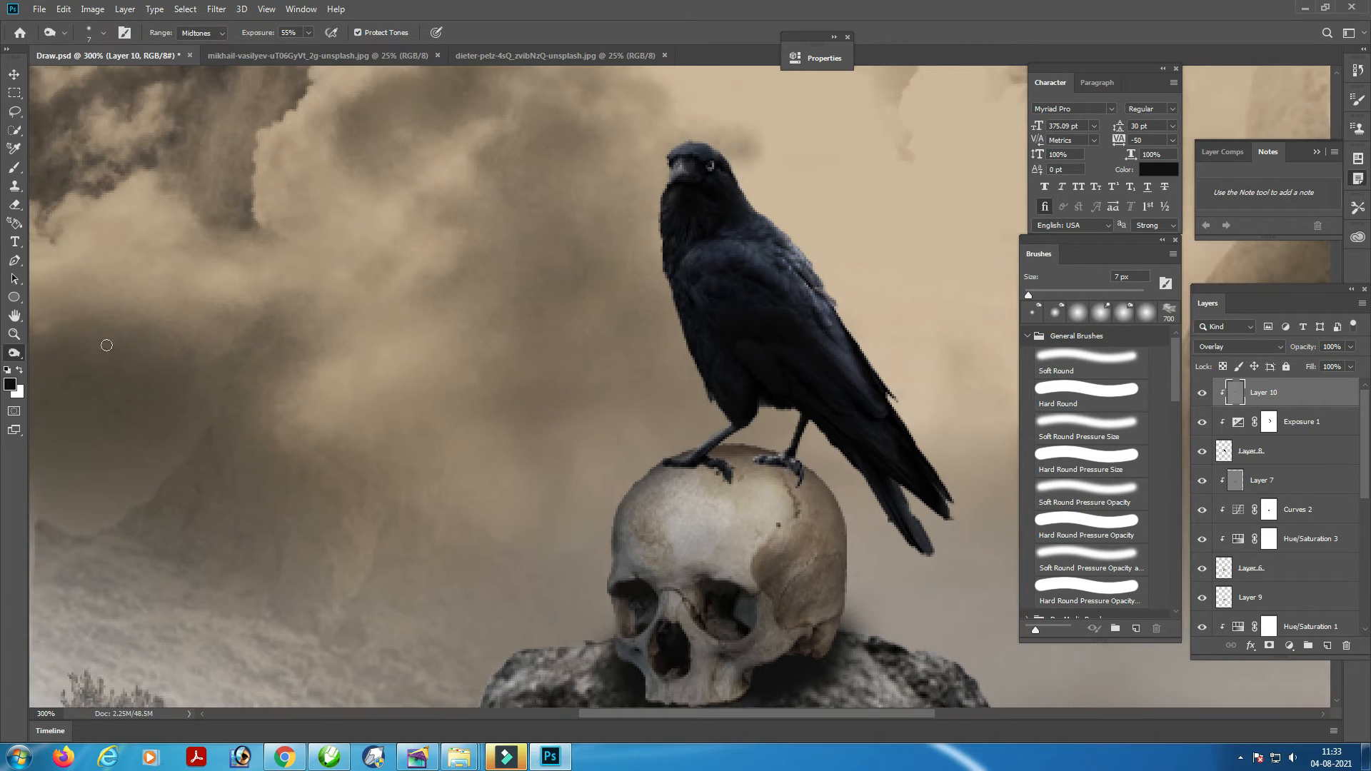
Dodge the crow's back and wing feathers on Layer 10 with an 8 px brush, Midtones range and 14% exposure
right_click(14, 353)
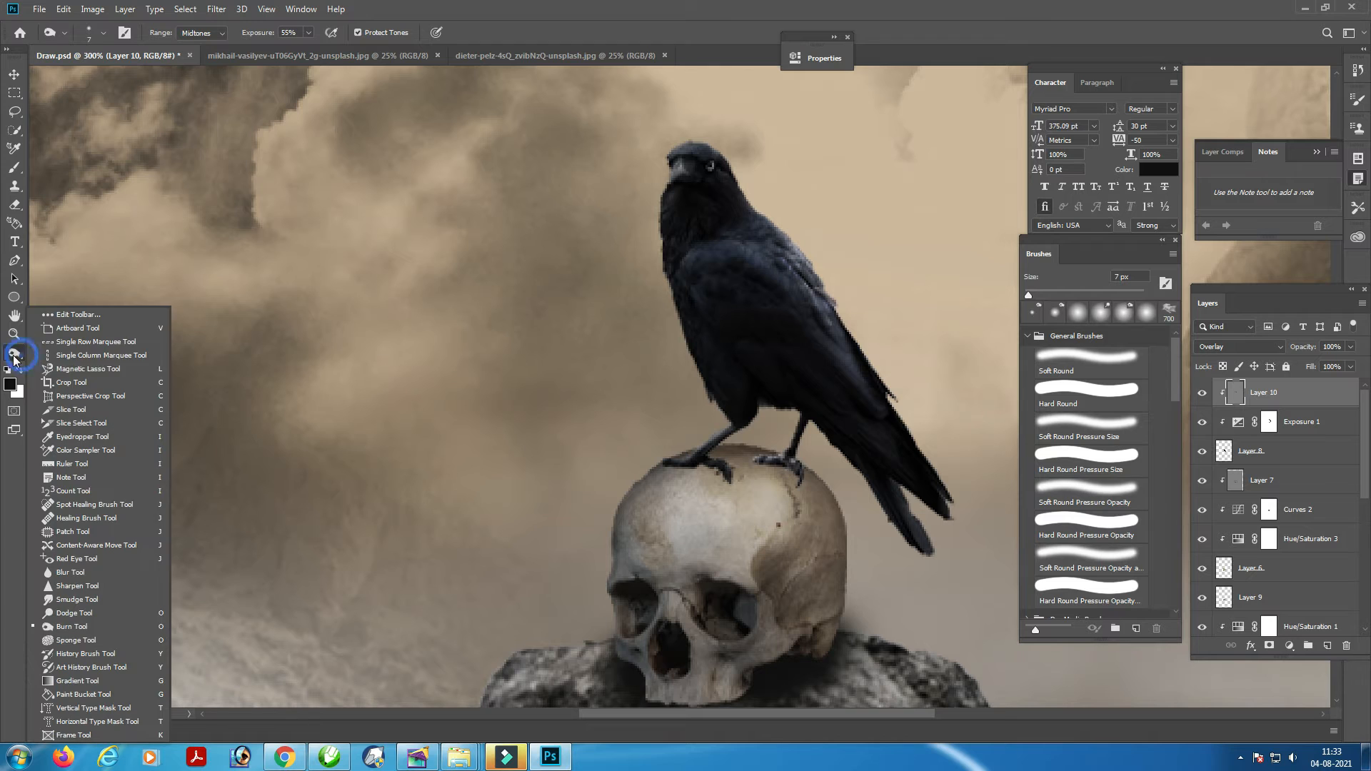
click(64, 613)
click(303, 33)
drag(284, 50, 278, 50)
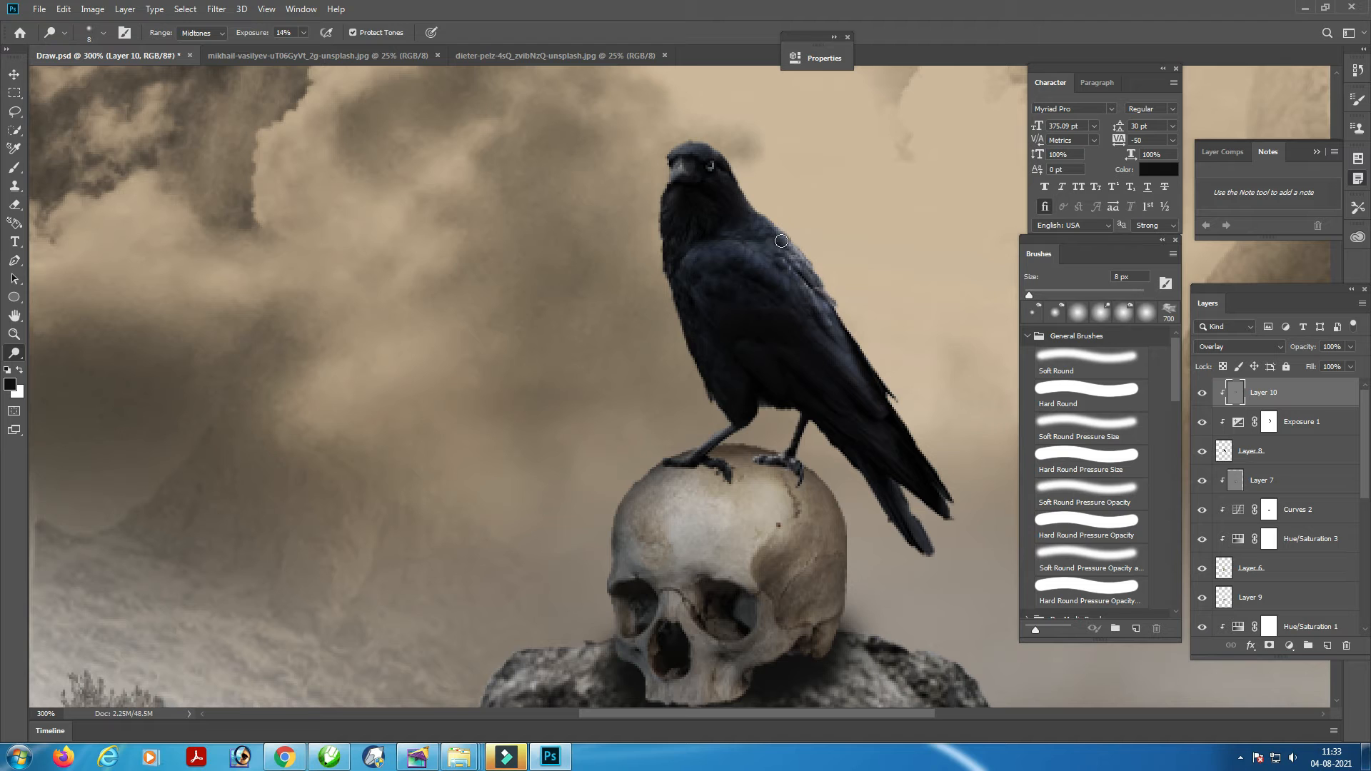
drag(781, 240, 796, 258)
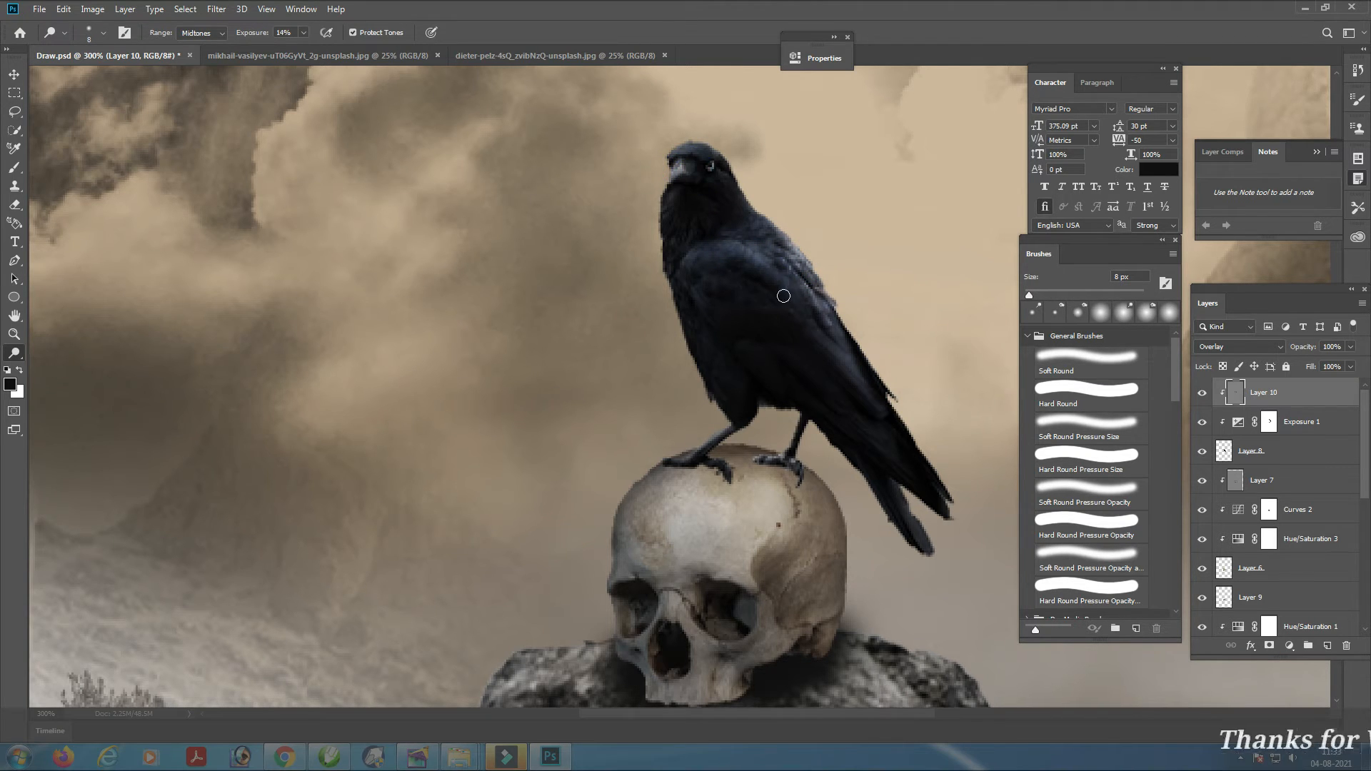
click(825, 319)
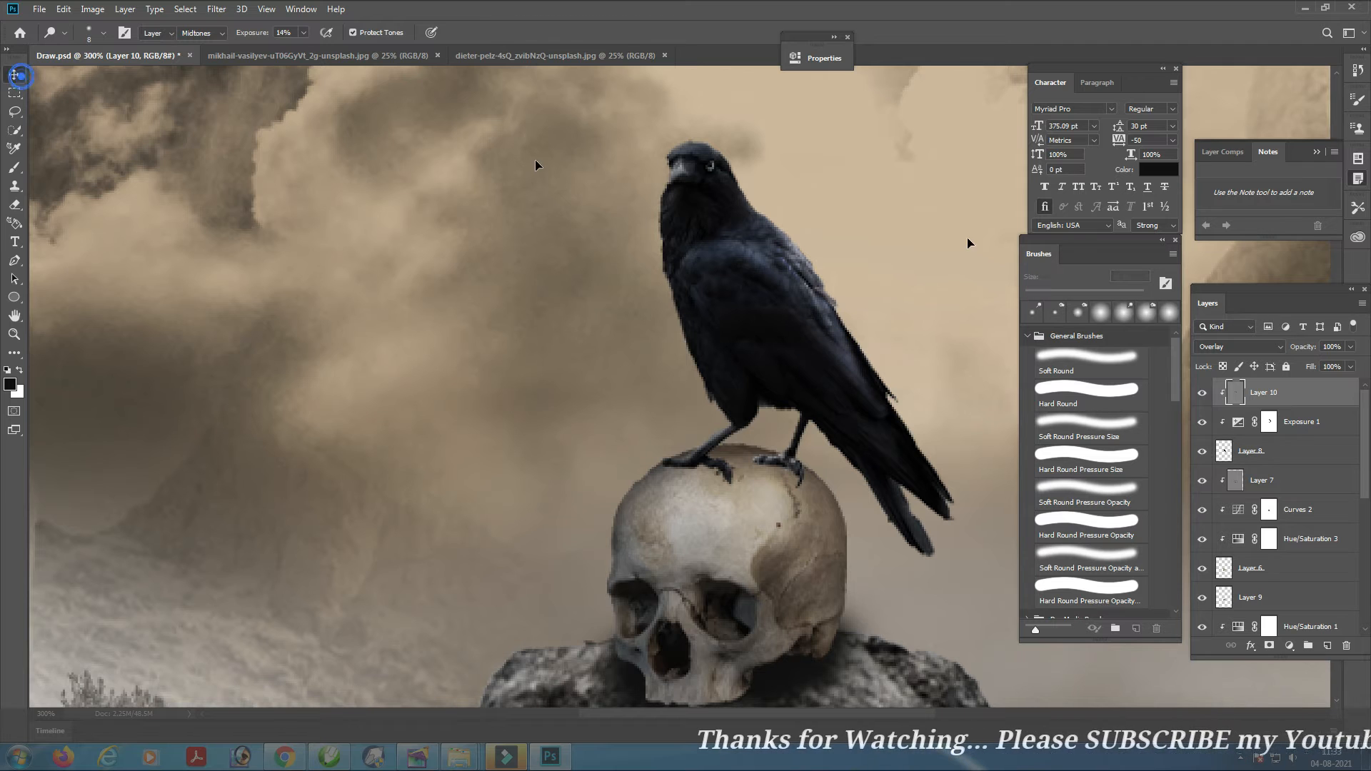
Add a new layer directly below the crow's Layer 8 and switch to the Brush tool
key(v)
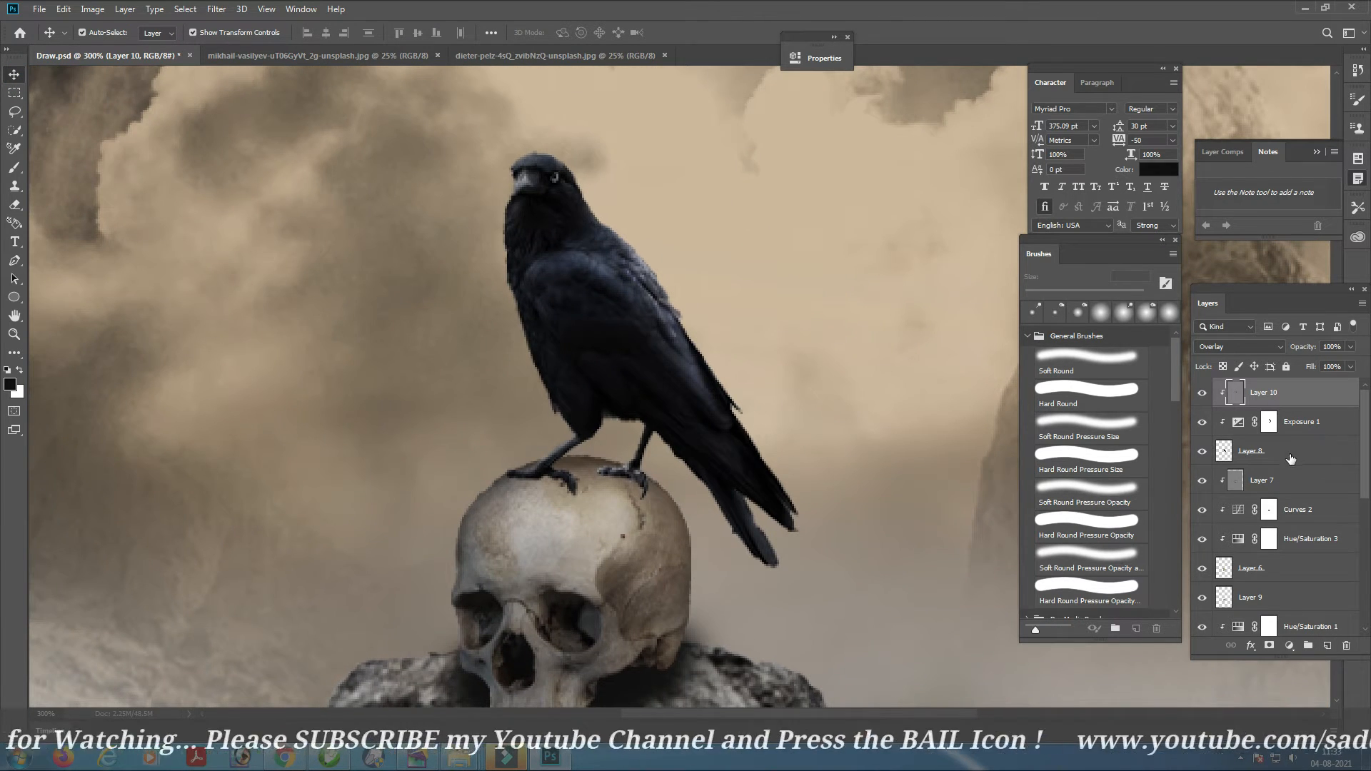
click(1281, 456)
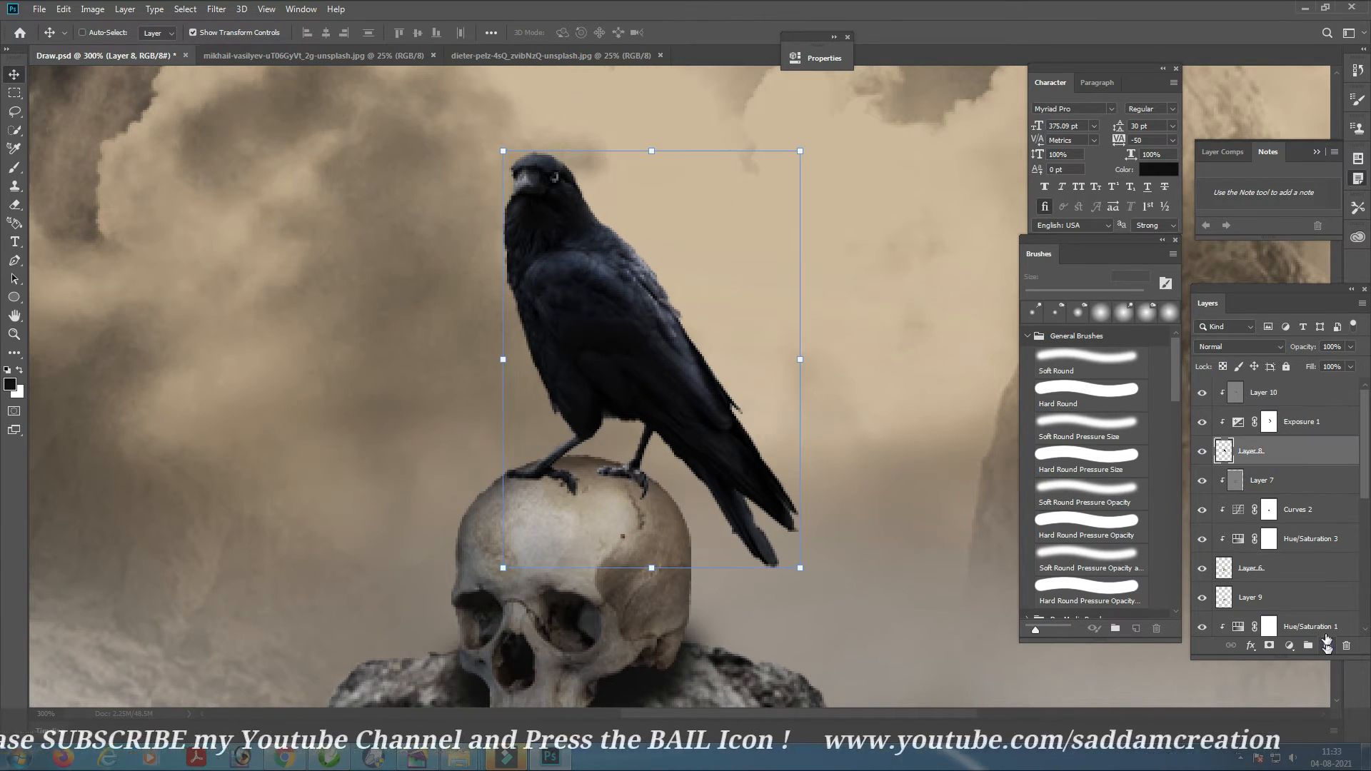
ctrl+click(1327, 645)
right_click(15, 169)
click(67, 170)
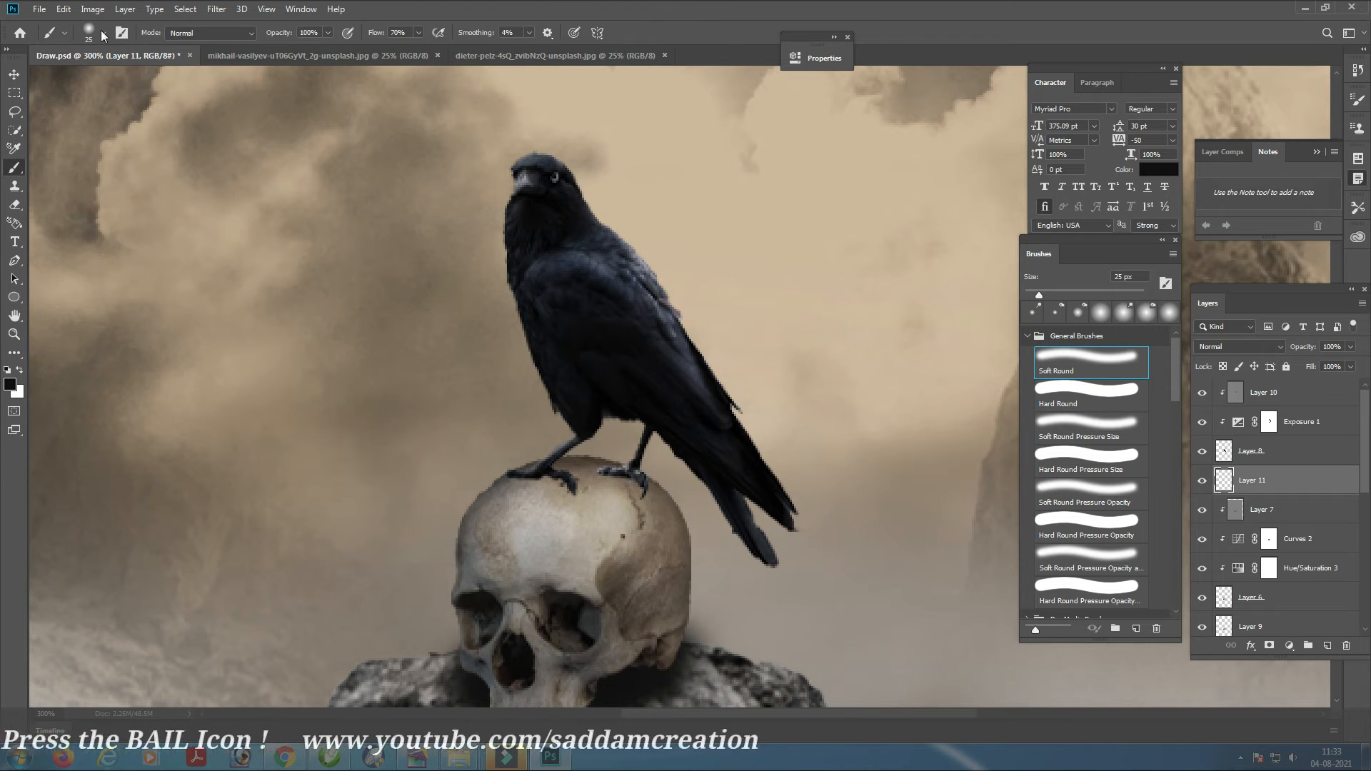
Try painting a black contact shadow around the crow's feet with a 15 px Soft Round brush
click(419, 33)
click(187, 300)
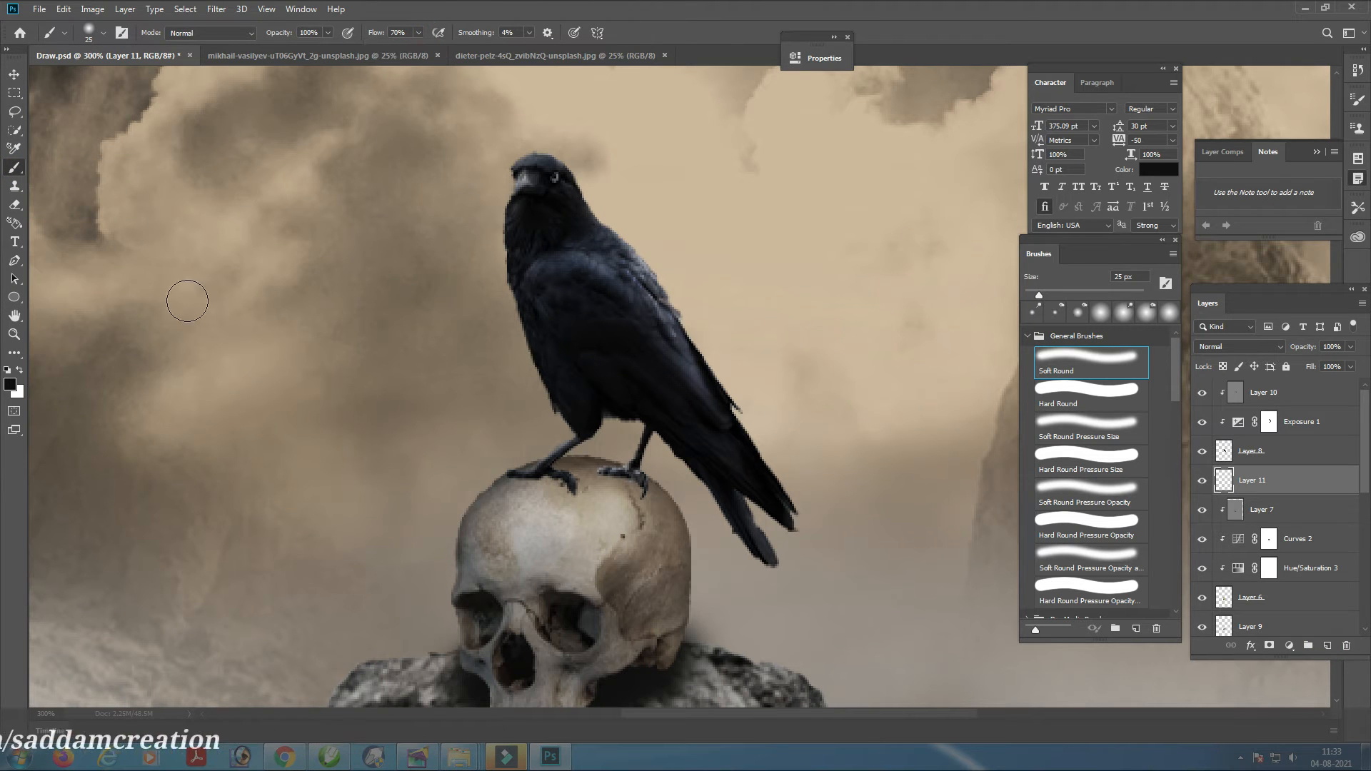
key(bracketleft)
key(bracketleft)
drag(596, 471, 634, 479)
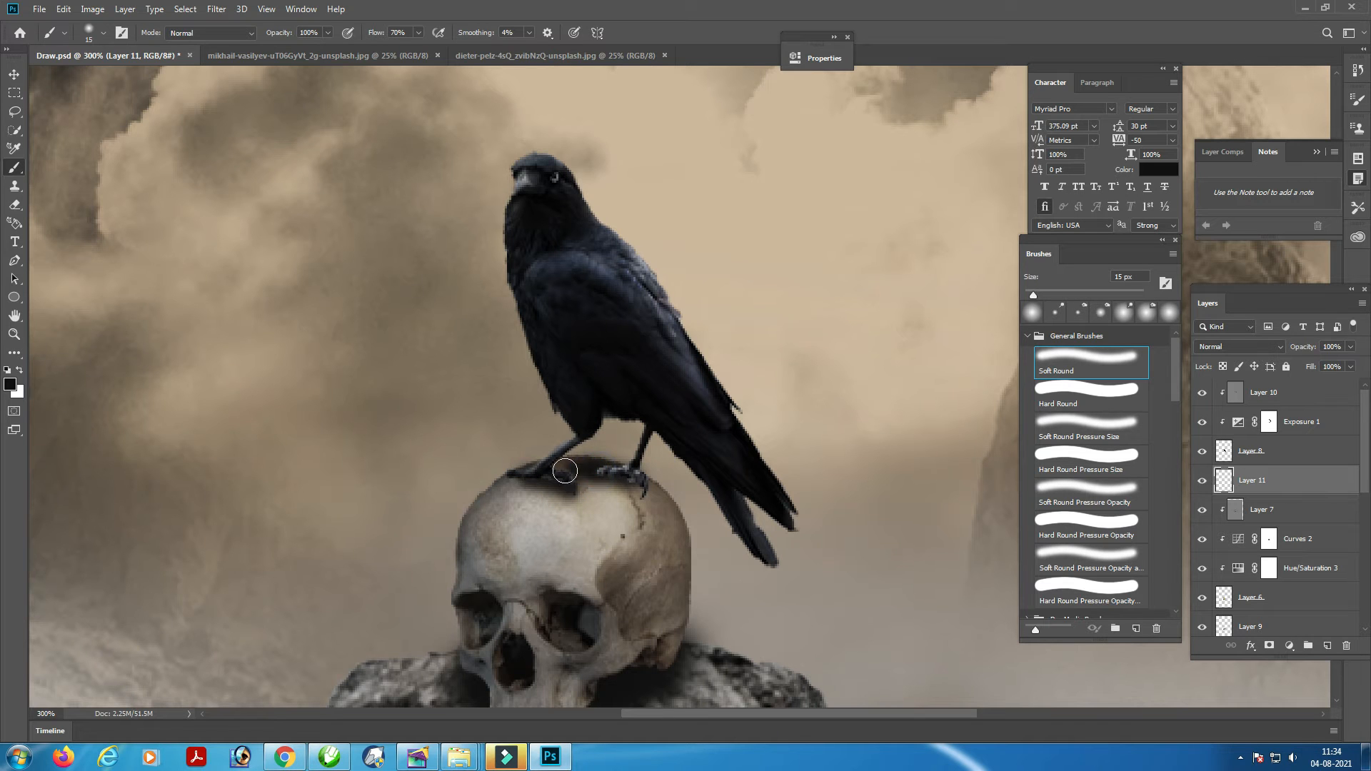
key(ctrl+z)
key(ctrl+z)
key(ctrl+z)
Paint black contact shadows around both crow feet on Layer 11 with a 10 px Soft Round brush at 91% opacity and 49% flow
key(ctrl+plus)
key(ctrl+plus)
key(ctrl+plus)
key(ctrl+plus)
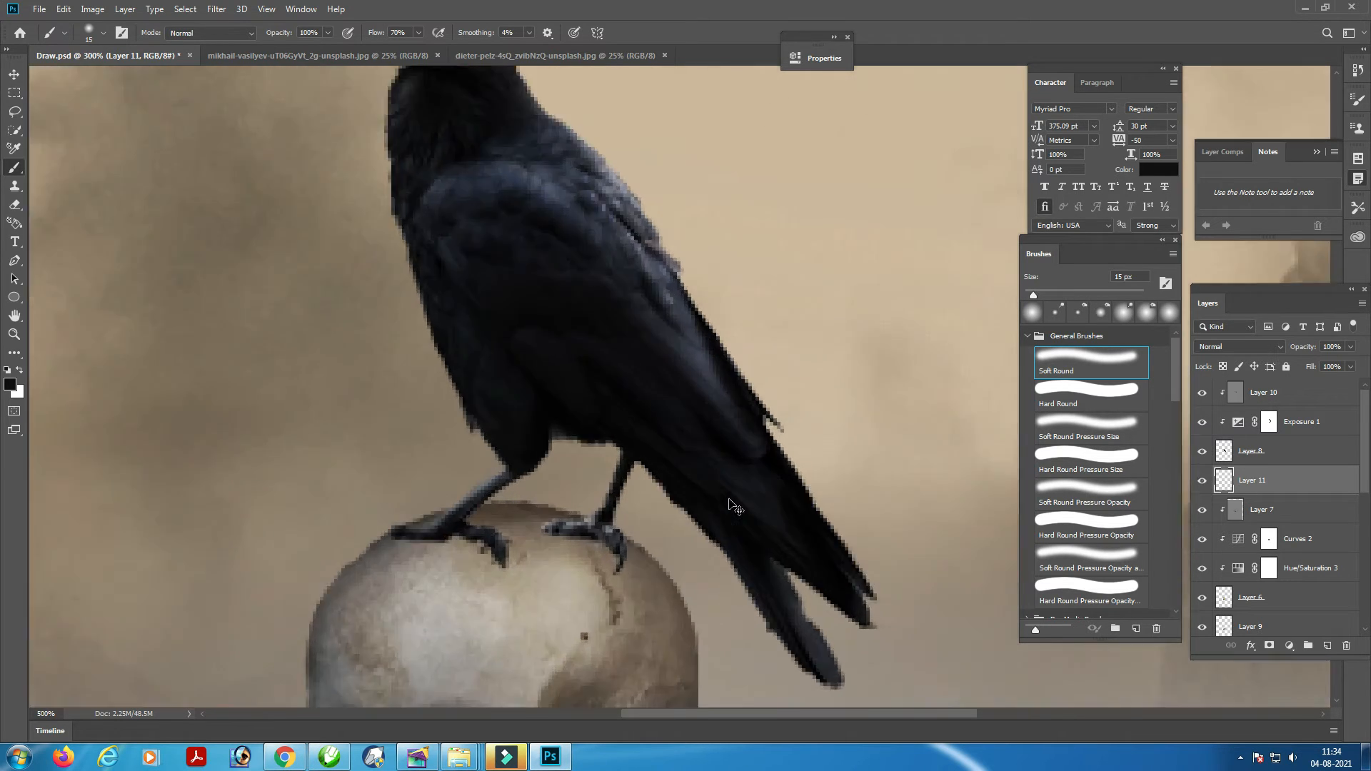
mouse_move(589, 561)
mouse_down()
mouse_move(737, 365)
mouse_move(729, 355)
mouse_up()
drag(417, 32, 394, 57)
key(9)
key(1)
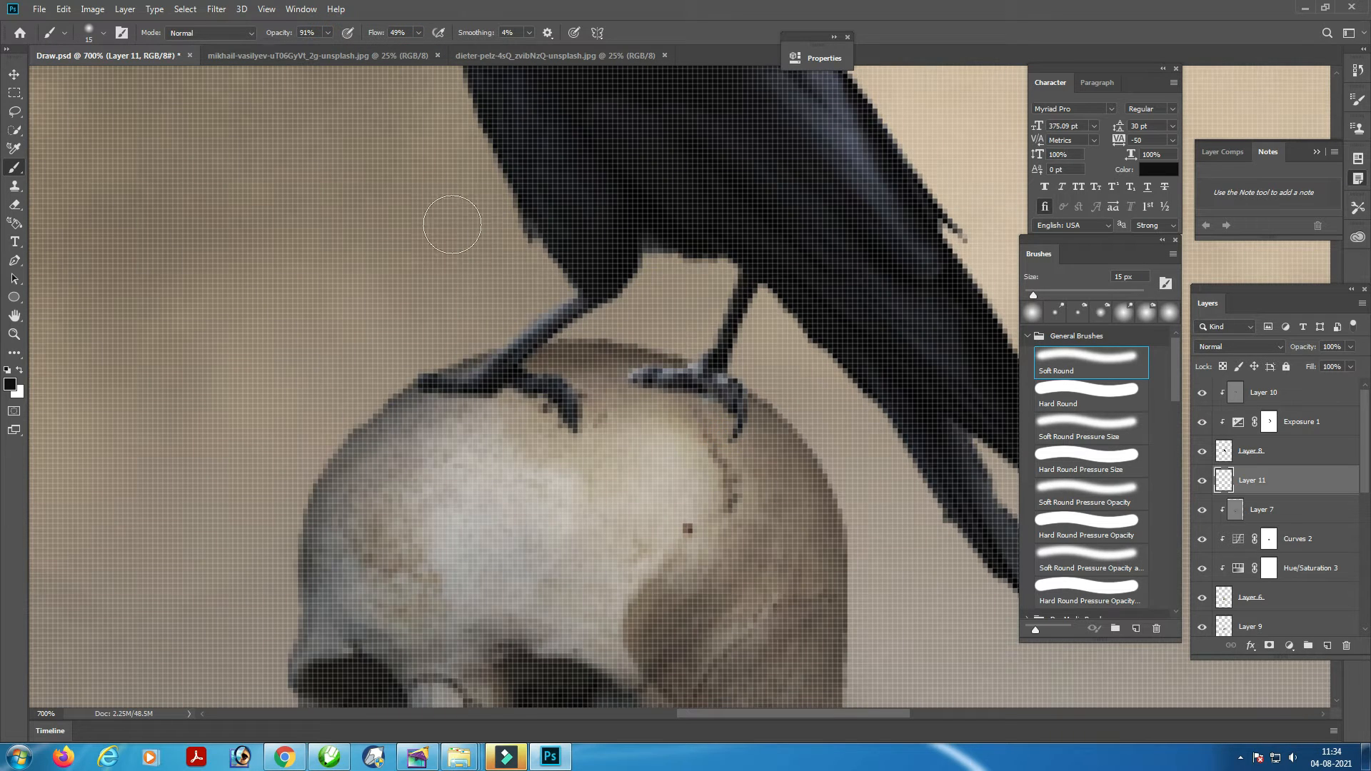
key([)
mouse_move(501, 400)
mouse_down()
mouse_move(535, 397)
mouse_move(438, 391)
mouse_move(577, 398)
mouse_move(490, 367)
mouse_up()
drag(621, 364, 686, 365)
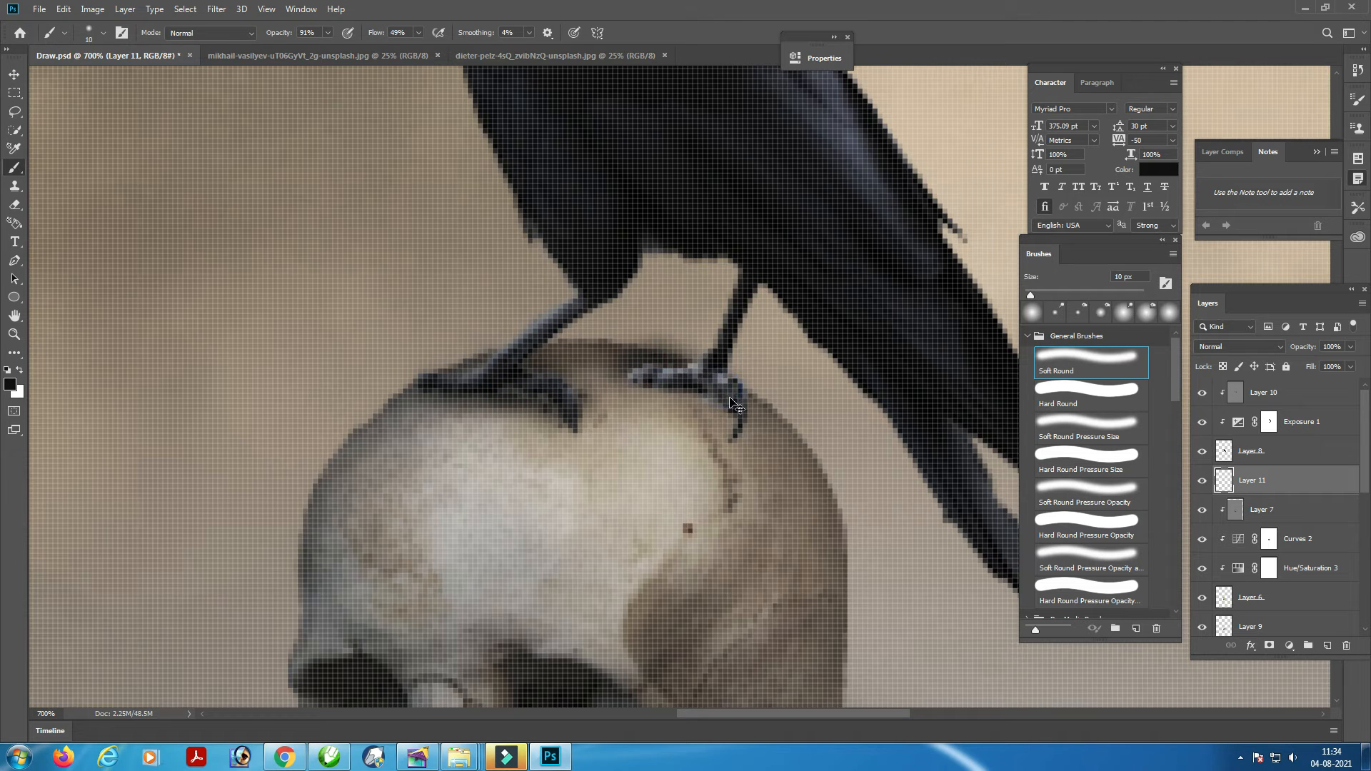
drag(740, 417, 653, 387)
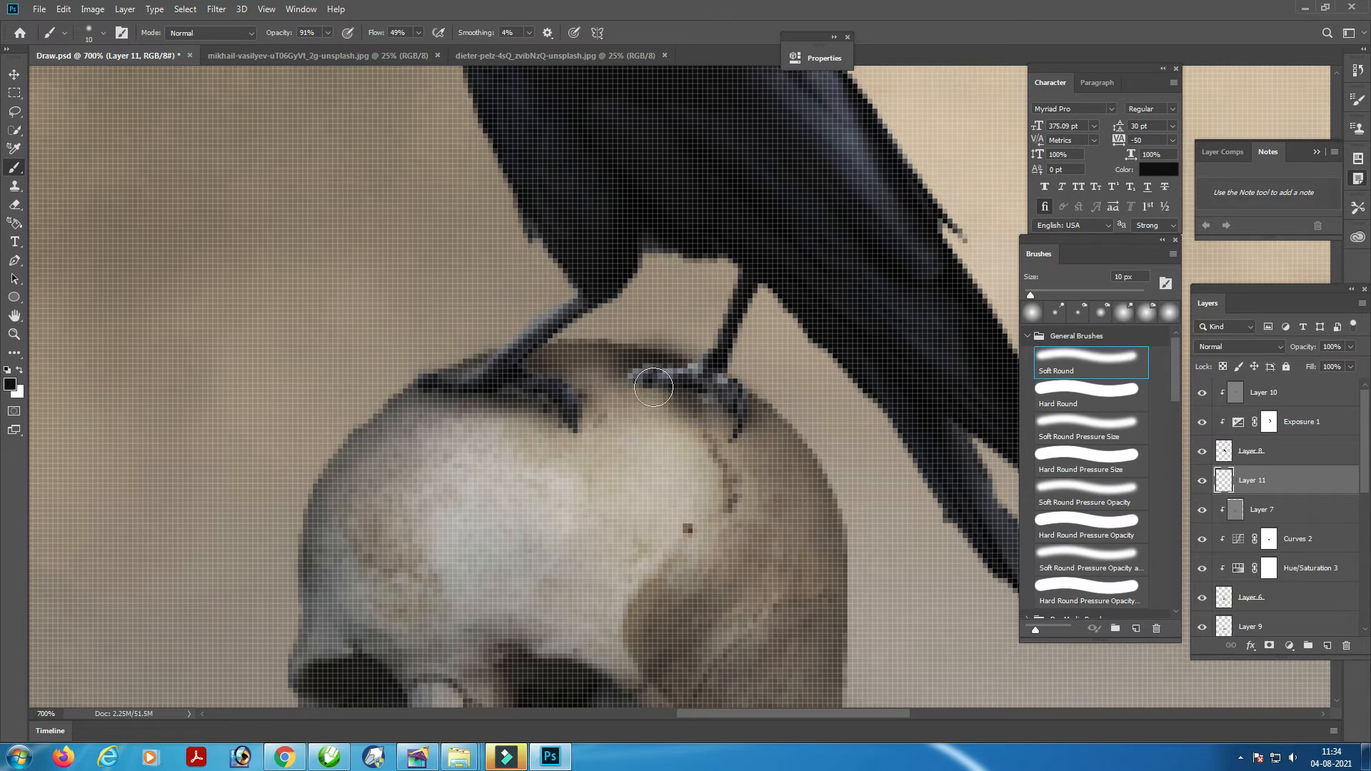
Lower the opacity of the contact shadow layer, Layer 11, to 68% and switch to the Move tool
drag(1350, 347, 1330, 369)
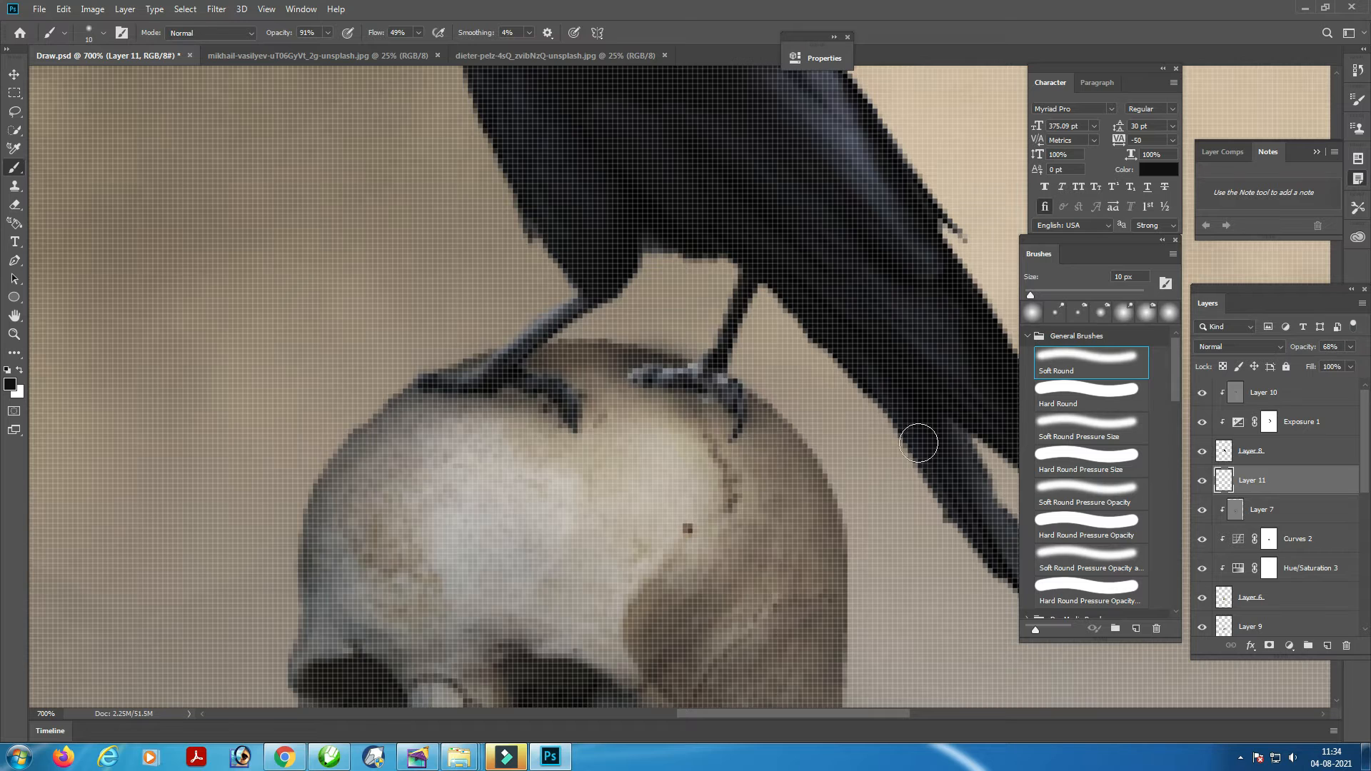
drag(751, 421, 675, 379)
mouse_move(510, 376)
mouse_down()
mouse_move(517, 403)
mouse_move(578, 419)
mouse_up()
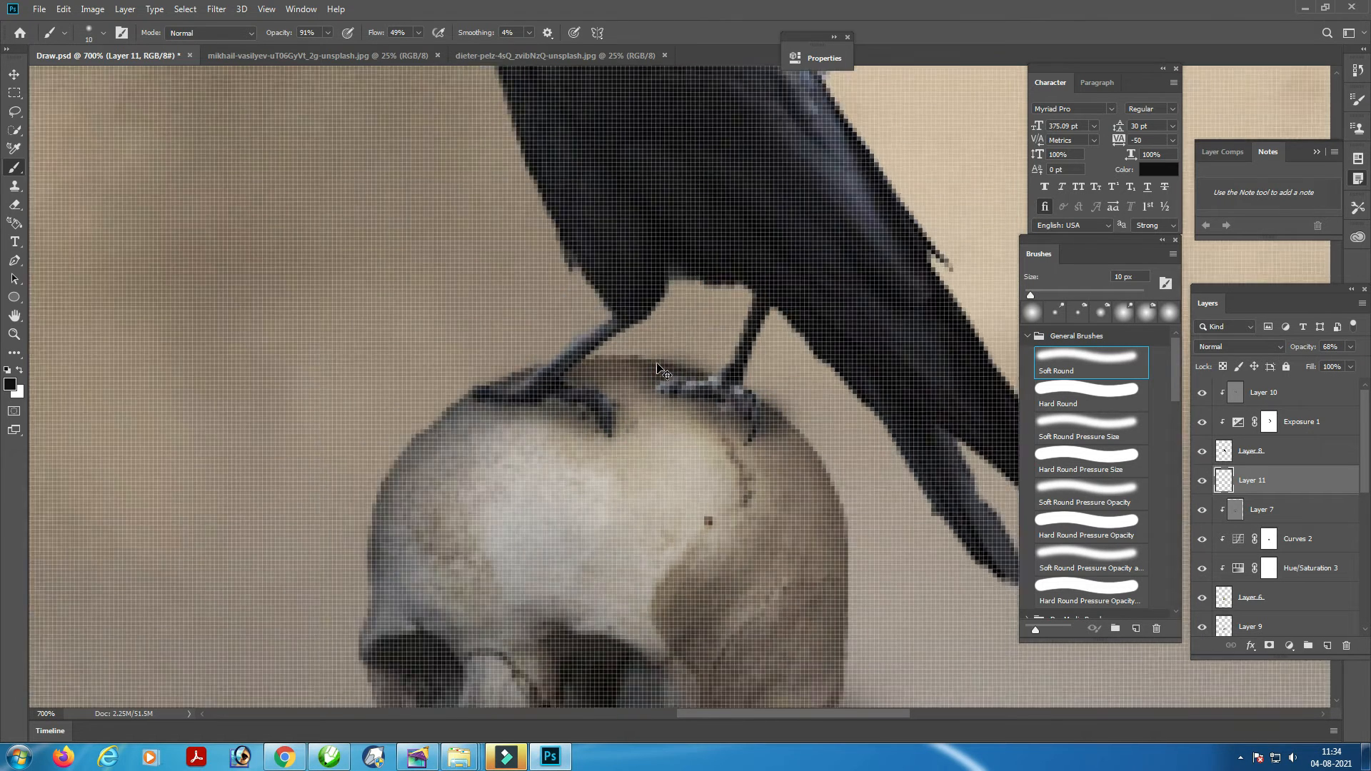
key(ctrl+0)
click(22, 71)
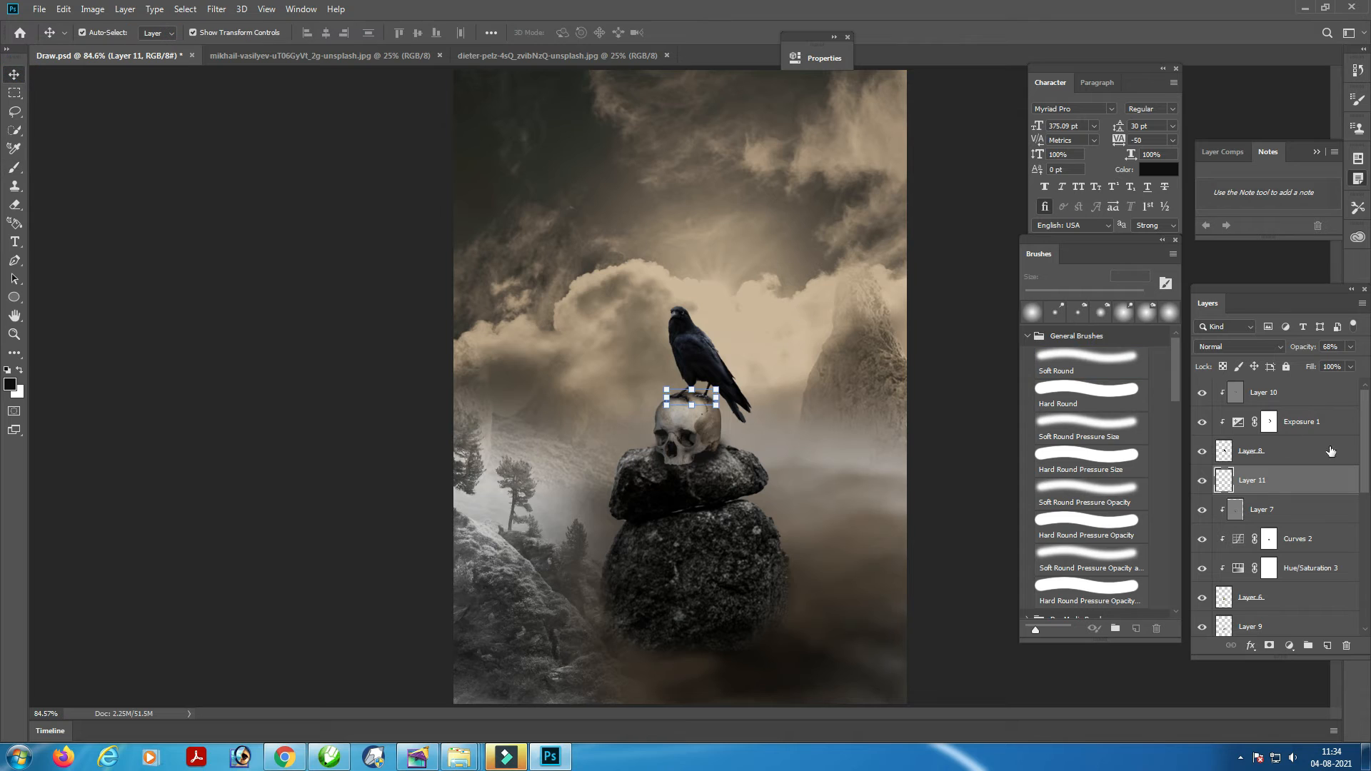
Toggle the visibility of the crow's Layer 8 and the dodge-and-burn Layer 10 to compare the composite with and without them
shift+click(1287, 395)
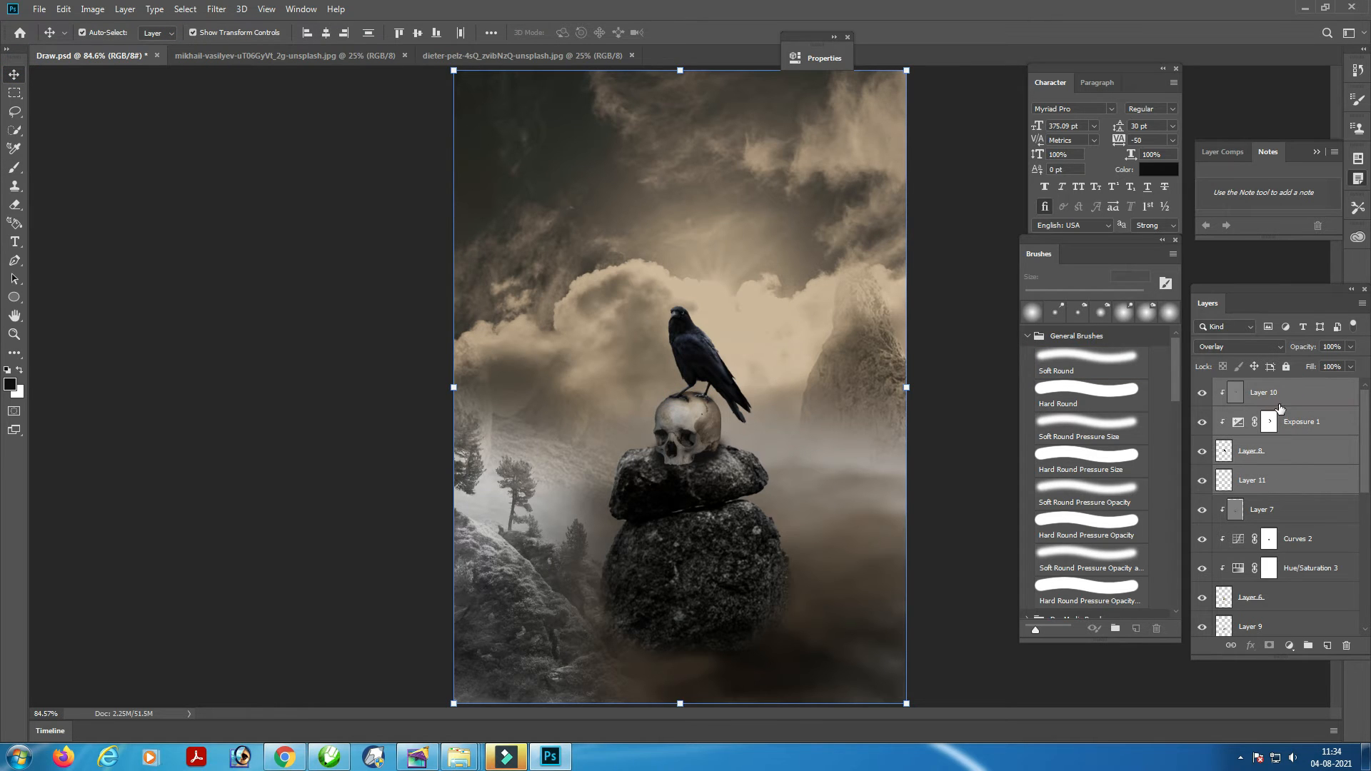
click(1355, 421)
click(1202, 452)
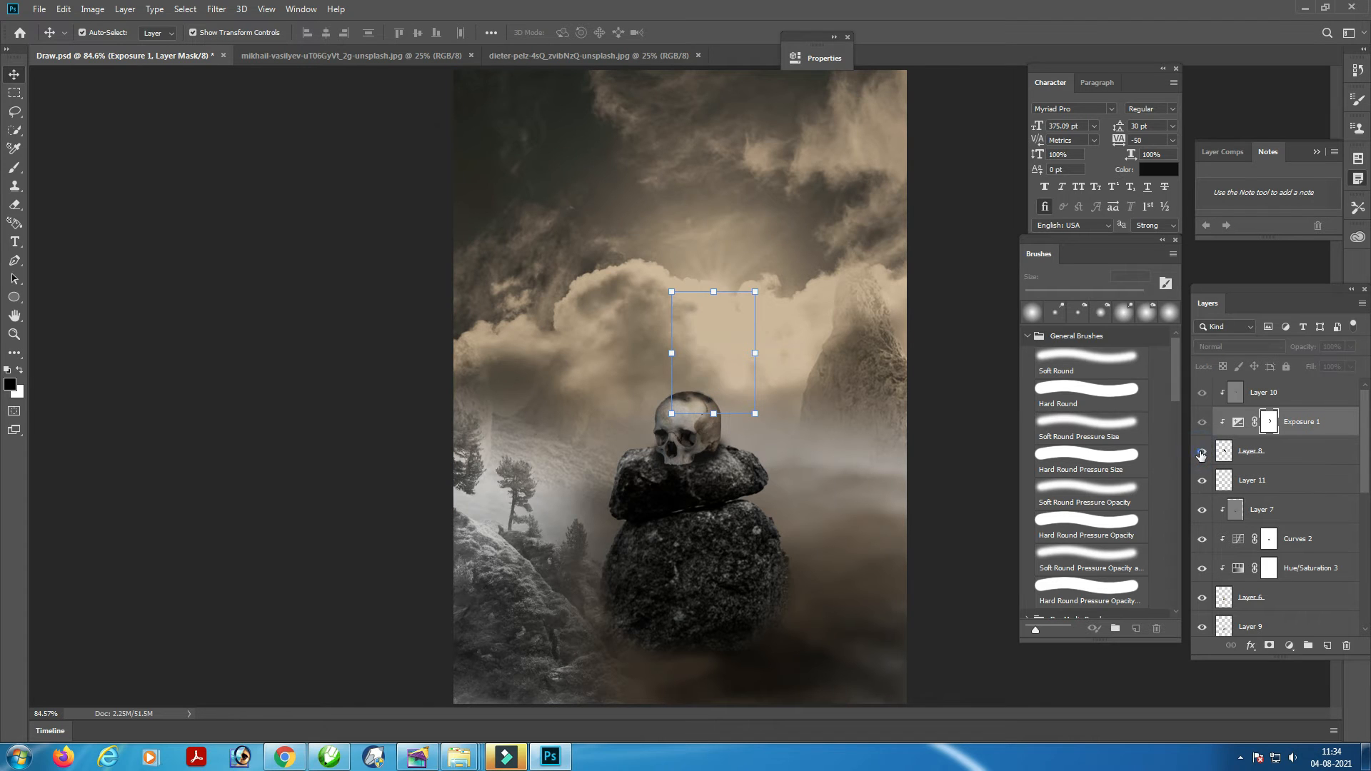
click(1202, 452)
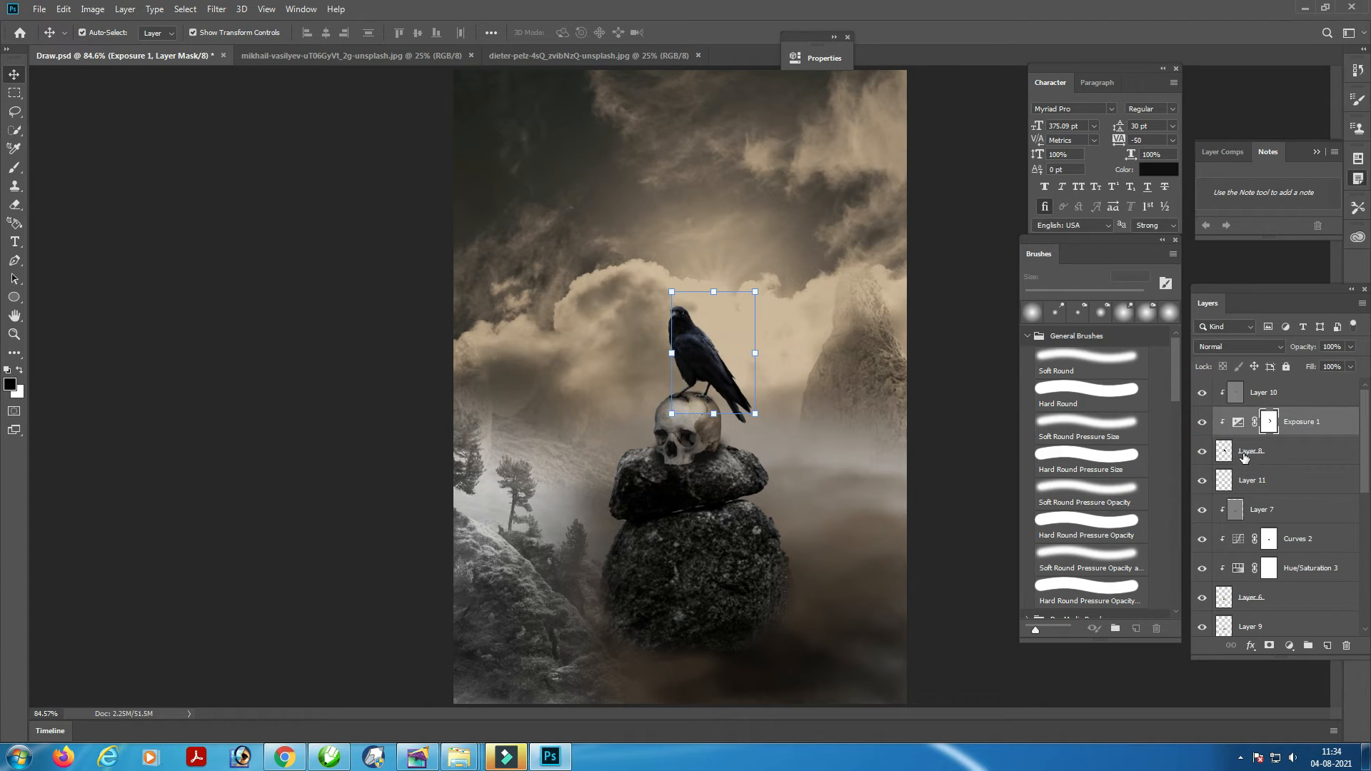
click(1243, 460)
ctrl+click(1315, 425)
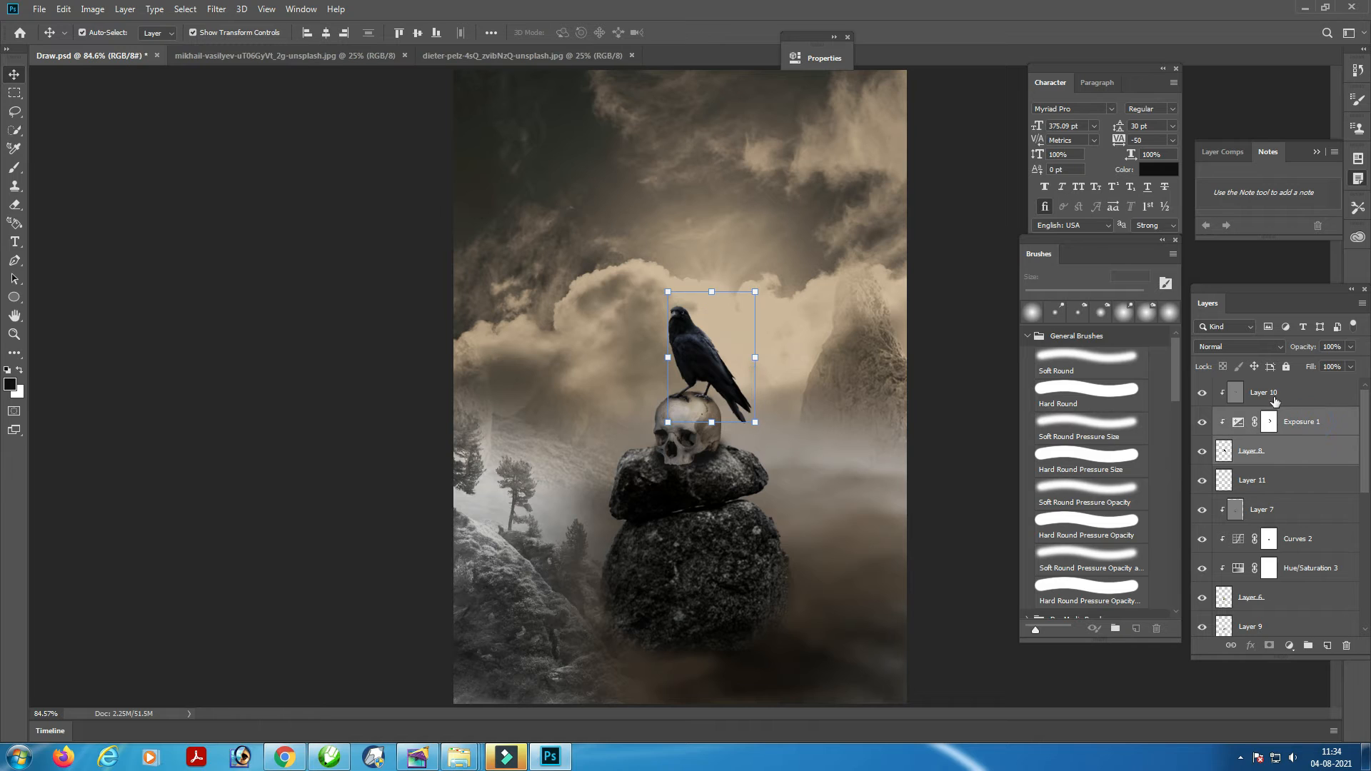
click(1286, 458)
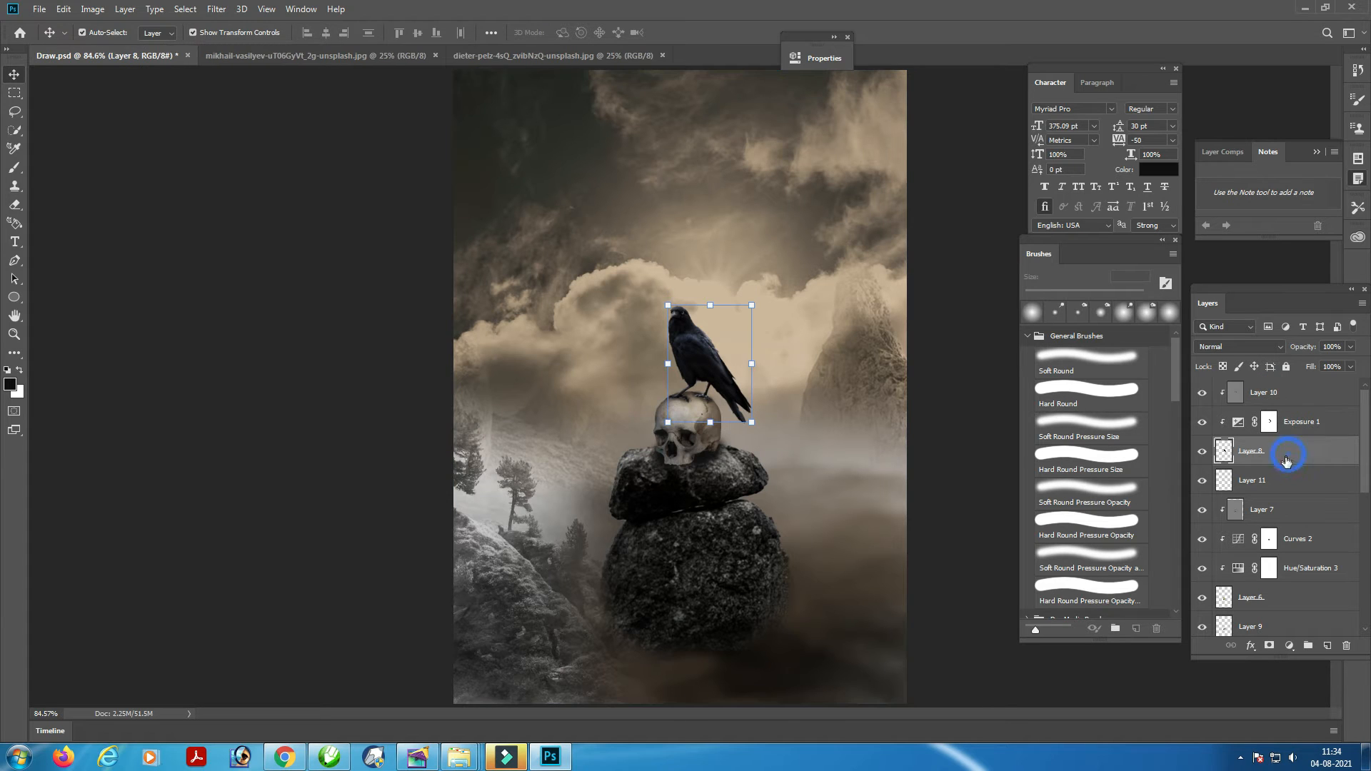
click(1272, 395)
click(1202, 395)
click(1202, 395)
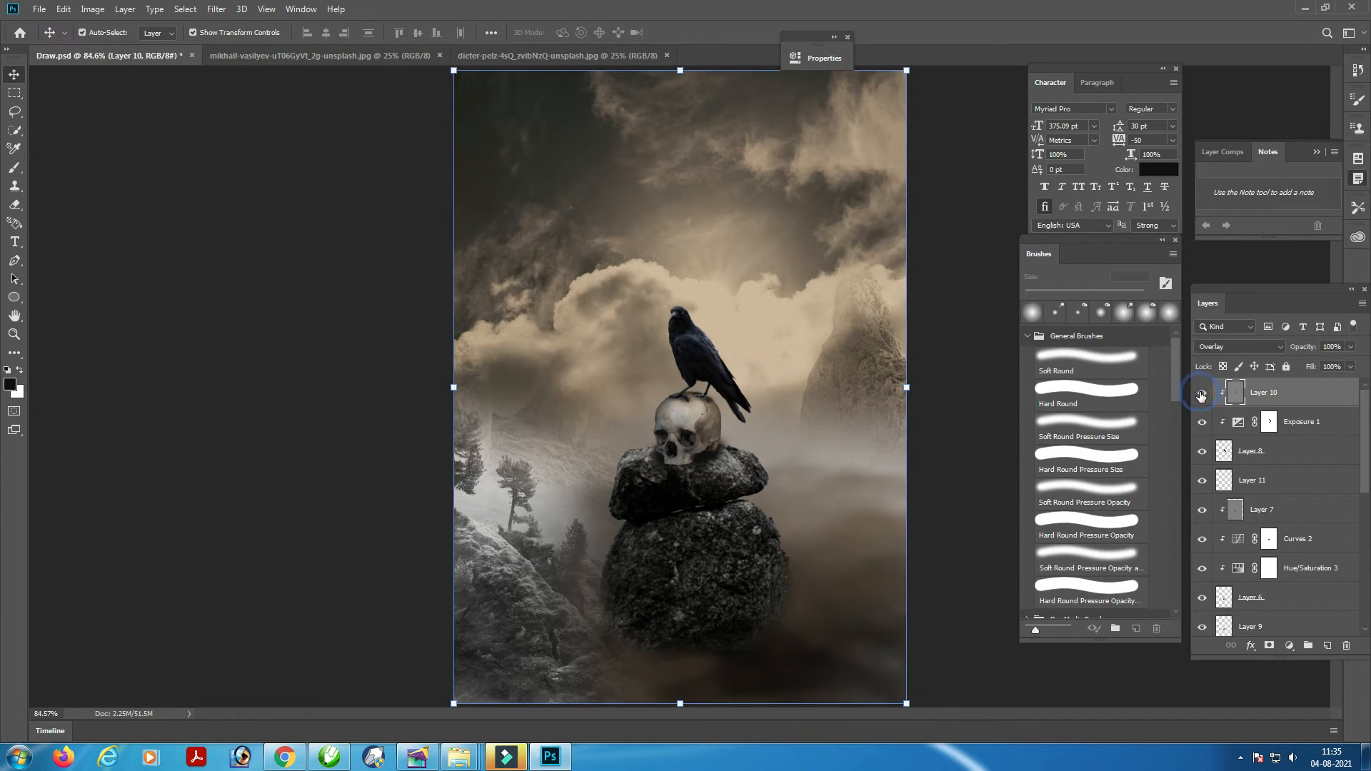
click(1201, 395)
click(1201, 395)
Select the crow's Layer 8 together with shadow Layer 11 and scale both up slightly around their centre
click(1282, 487)
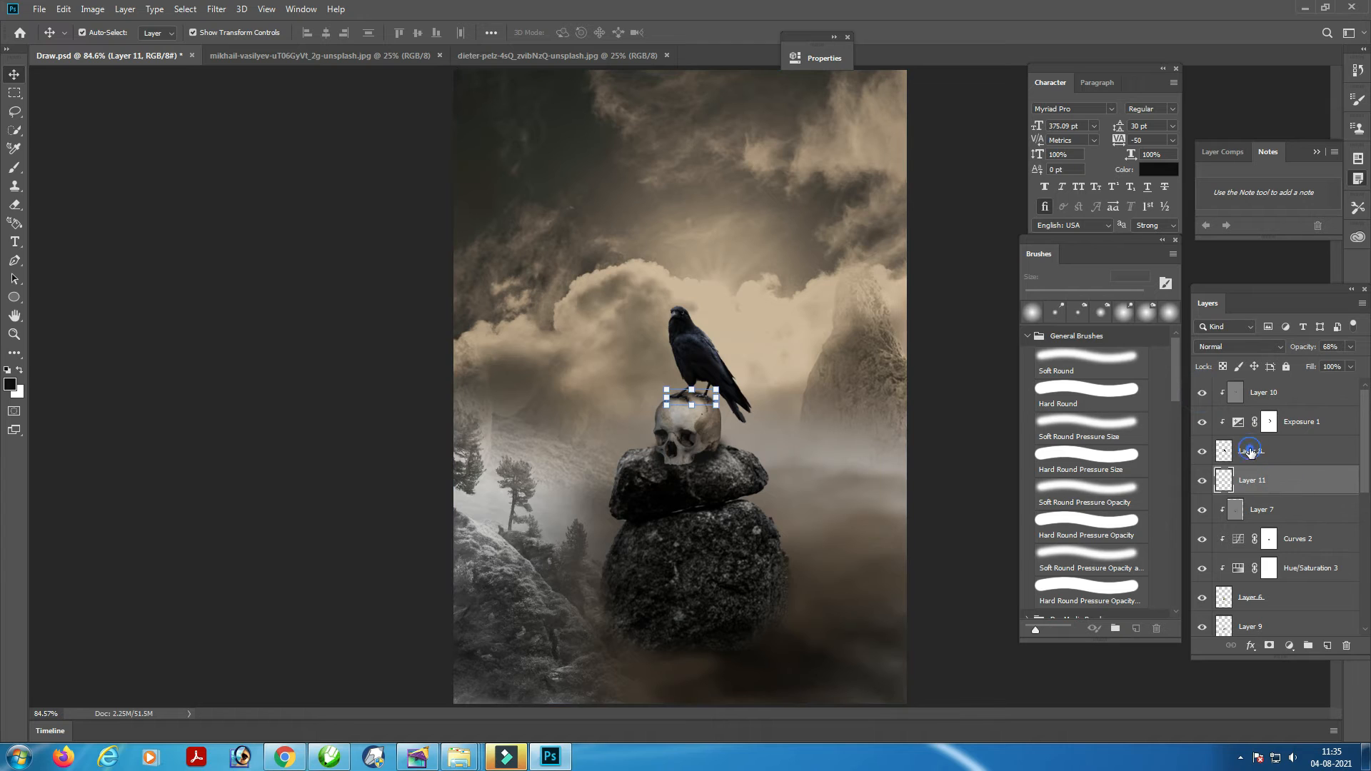
click(1251, 452)
shift+click(1247, 486)
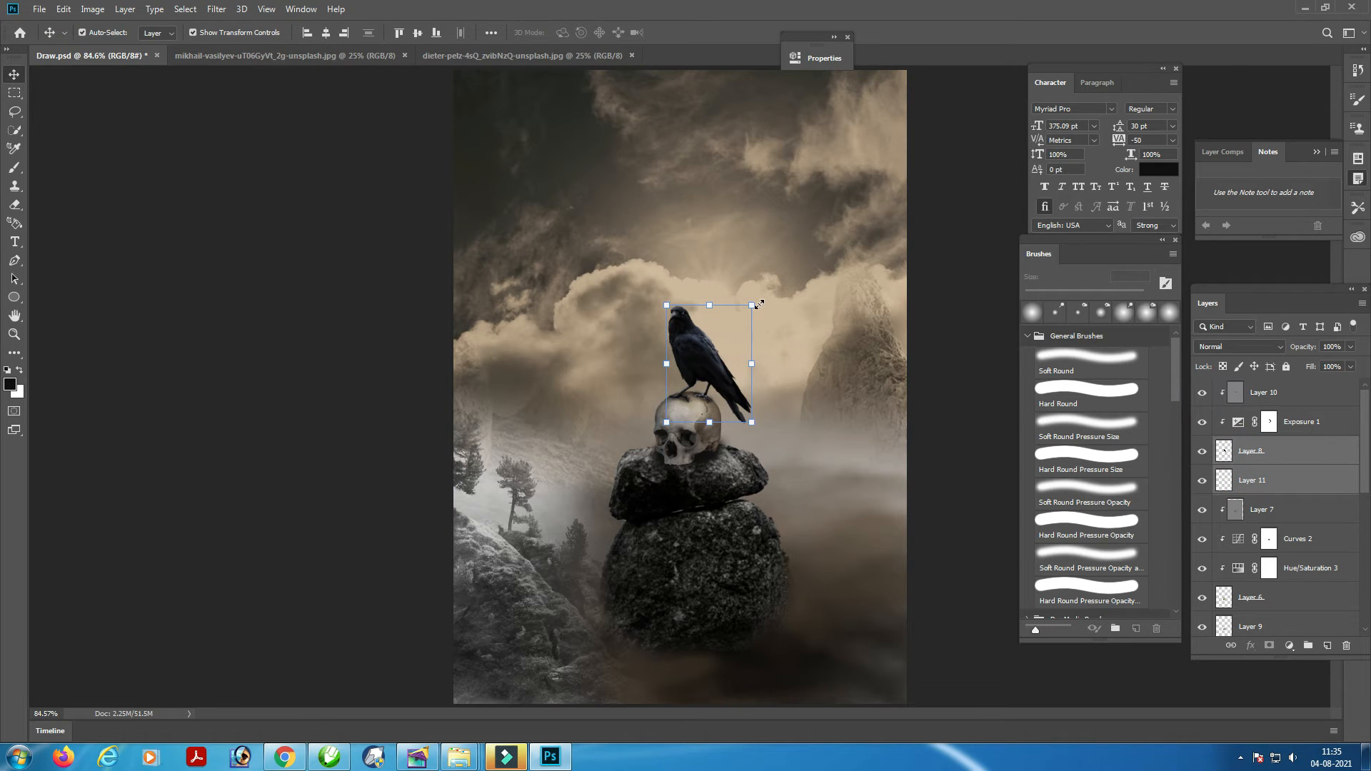
drag(756, 303, 759, 301)
key(Return)
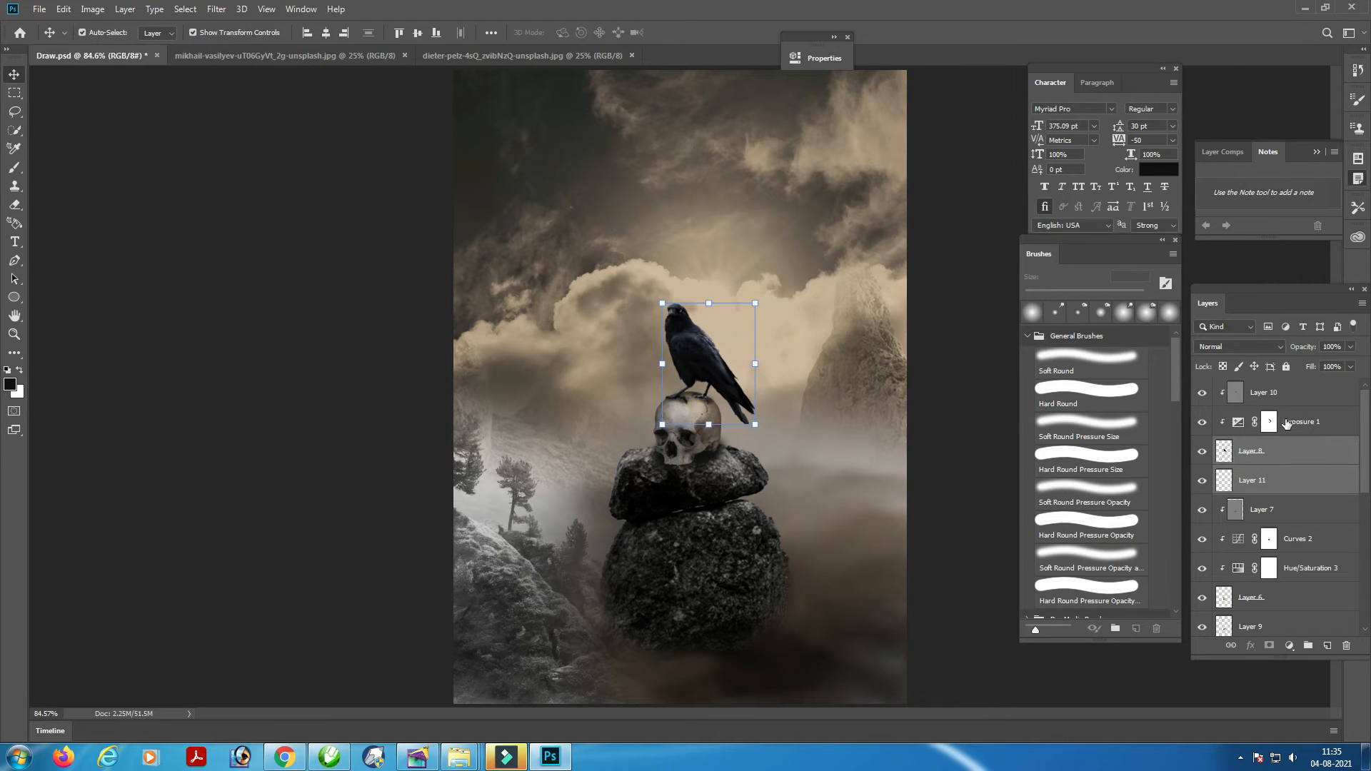
scroll(714, 351, up, 5)
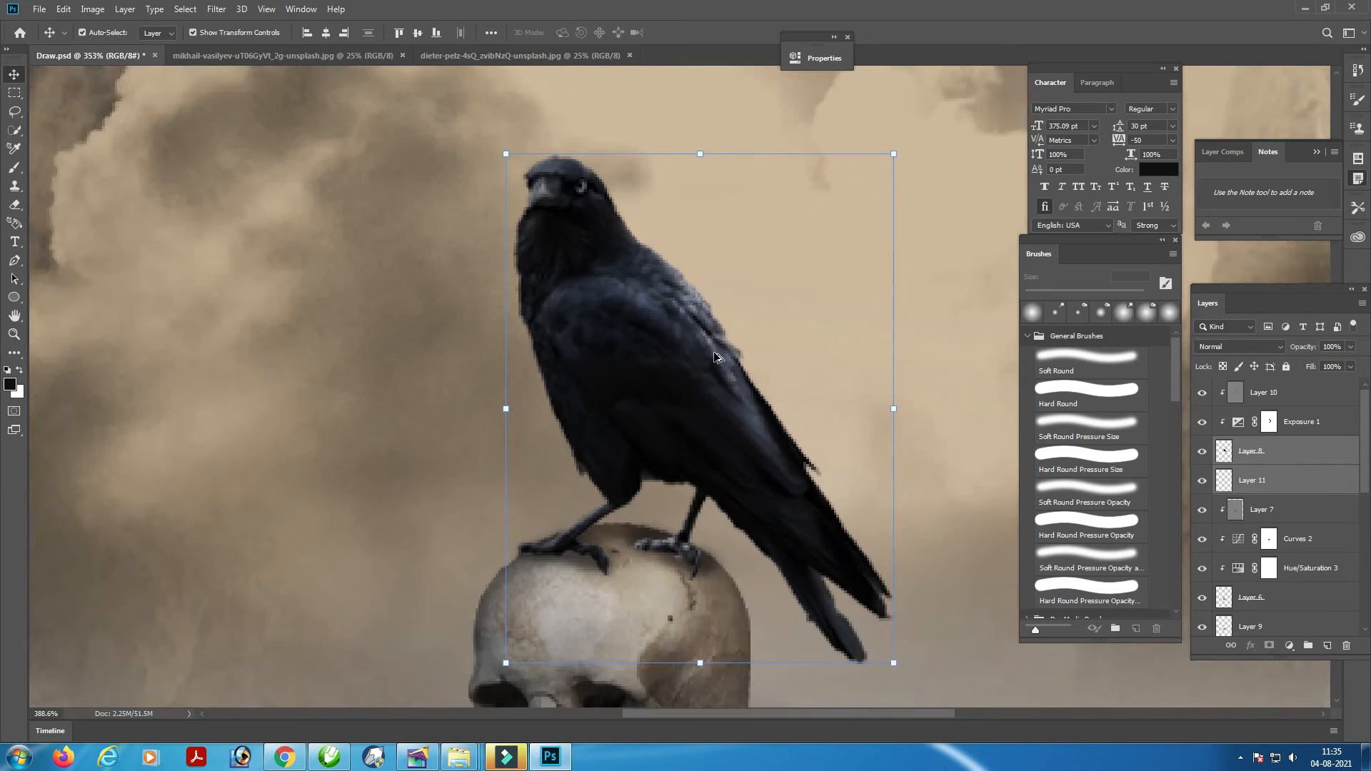
scroll(717, 355, down, 5)
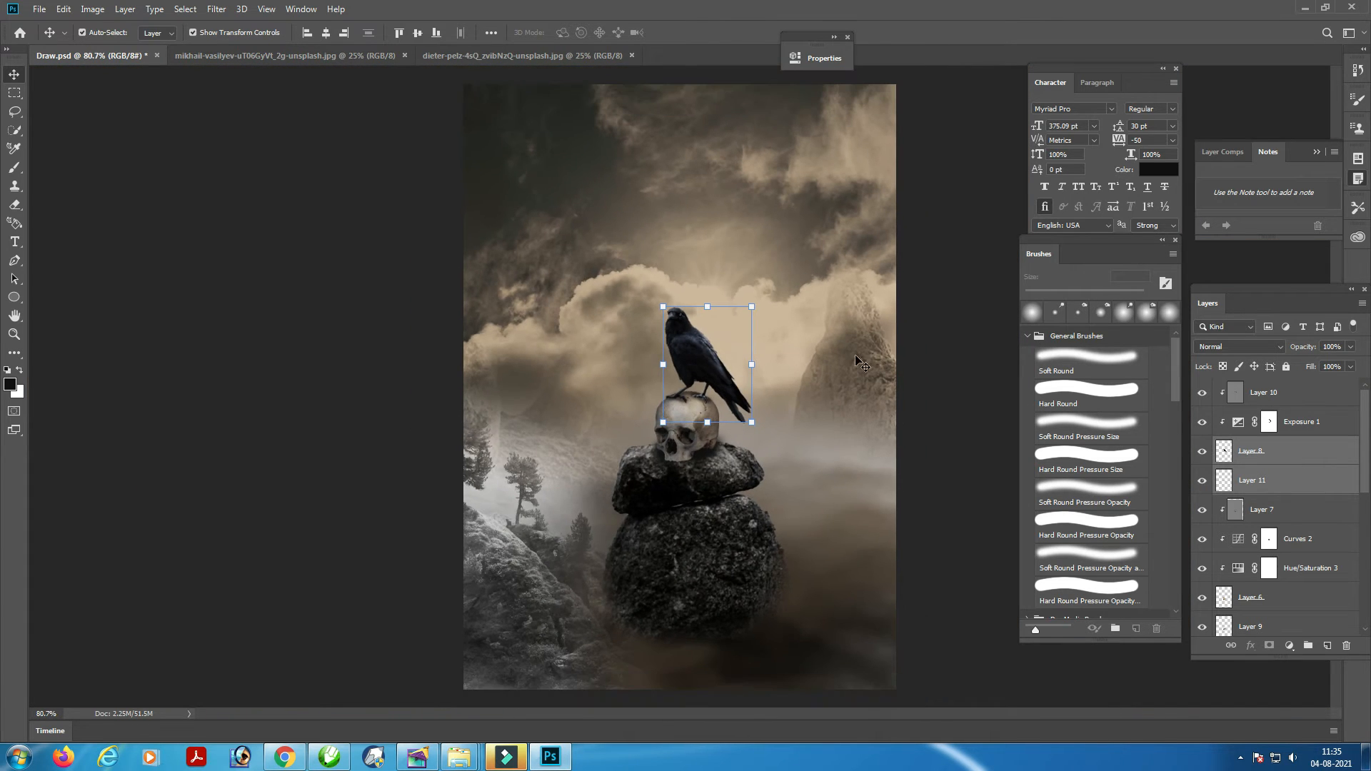
click(798, 250)
click(710, 602)
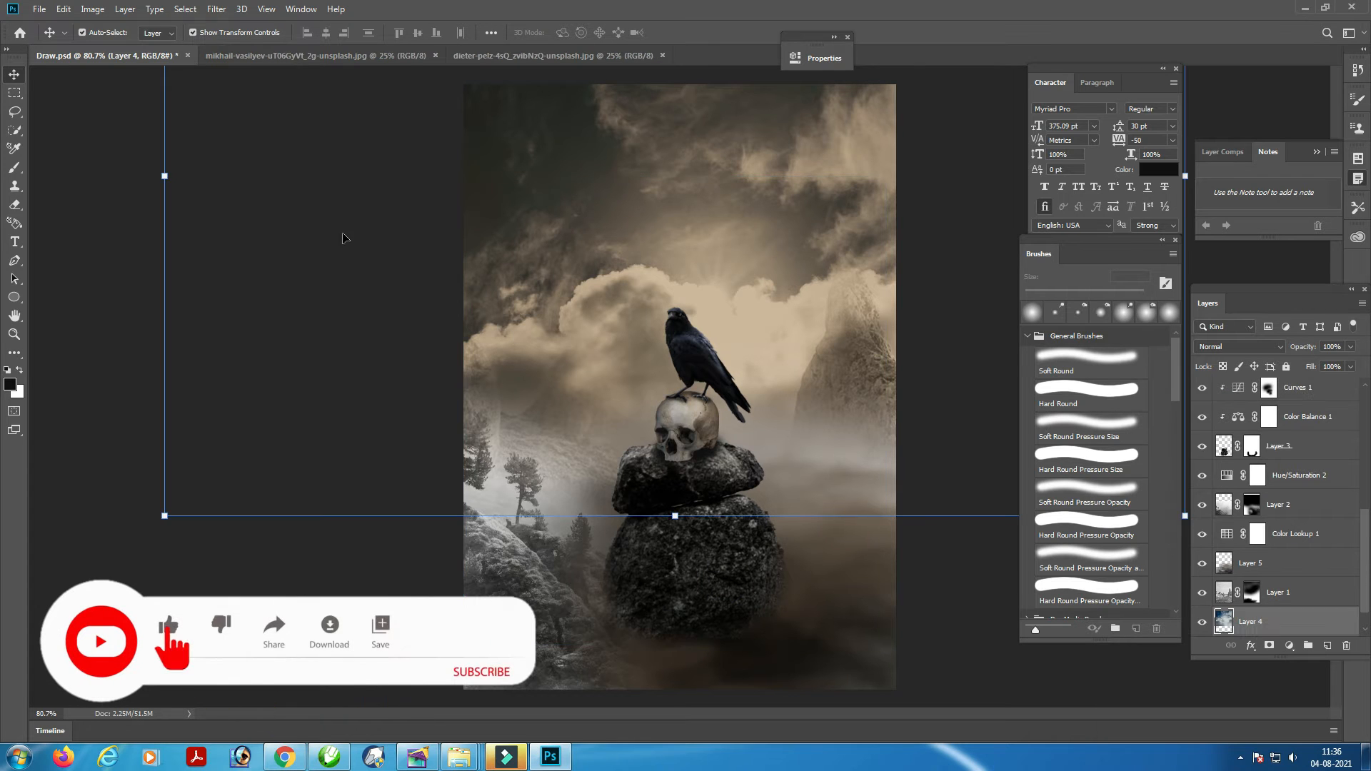
Open the lens flare image and bring it into Draw.psd as a new top layer centred over the skull
click(40, 10)
click(67, 42)
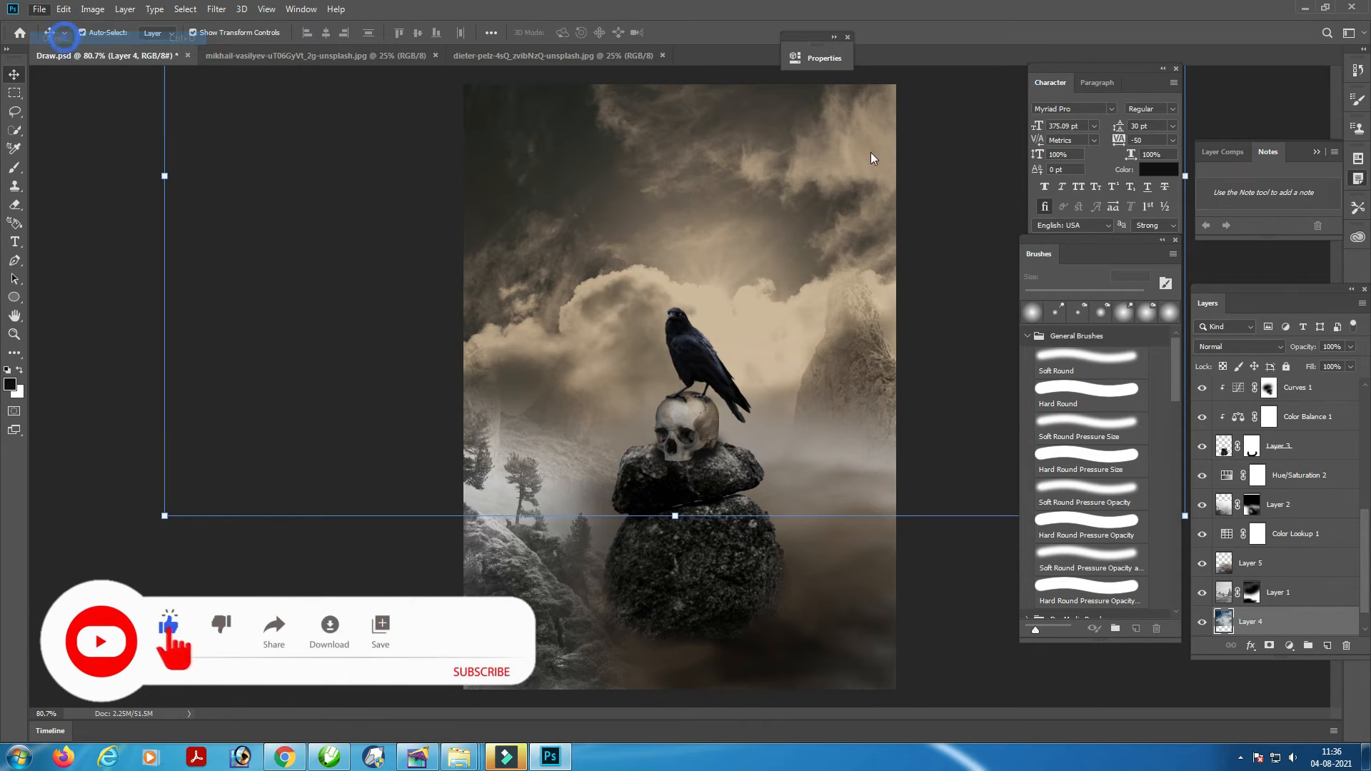
click(629, 109)
click(1244, 718)
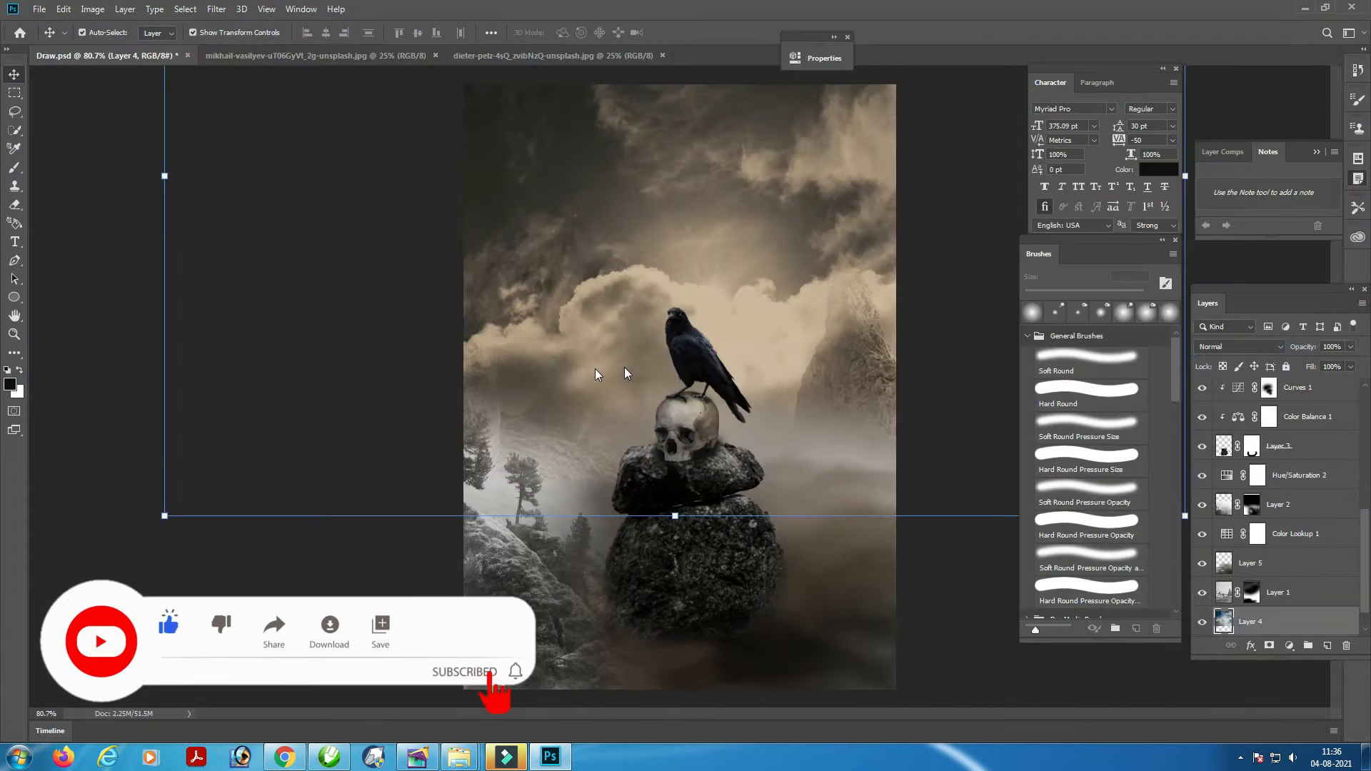
mouse_move(712, 405)
mouse_down()
mouse_move(172, 55)
mouse_move(678, 342)
mouse_move(671, 430)
mouse_up()
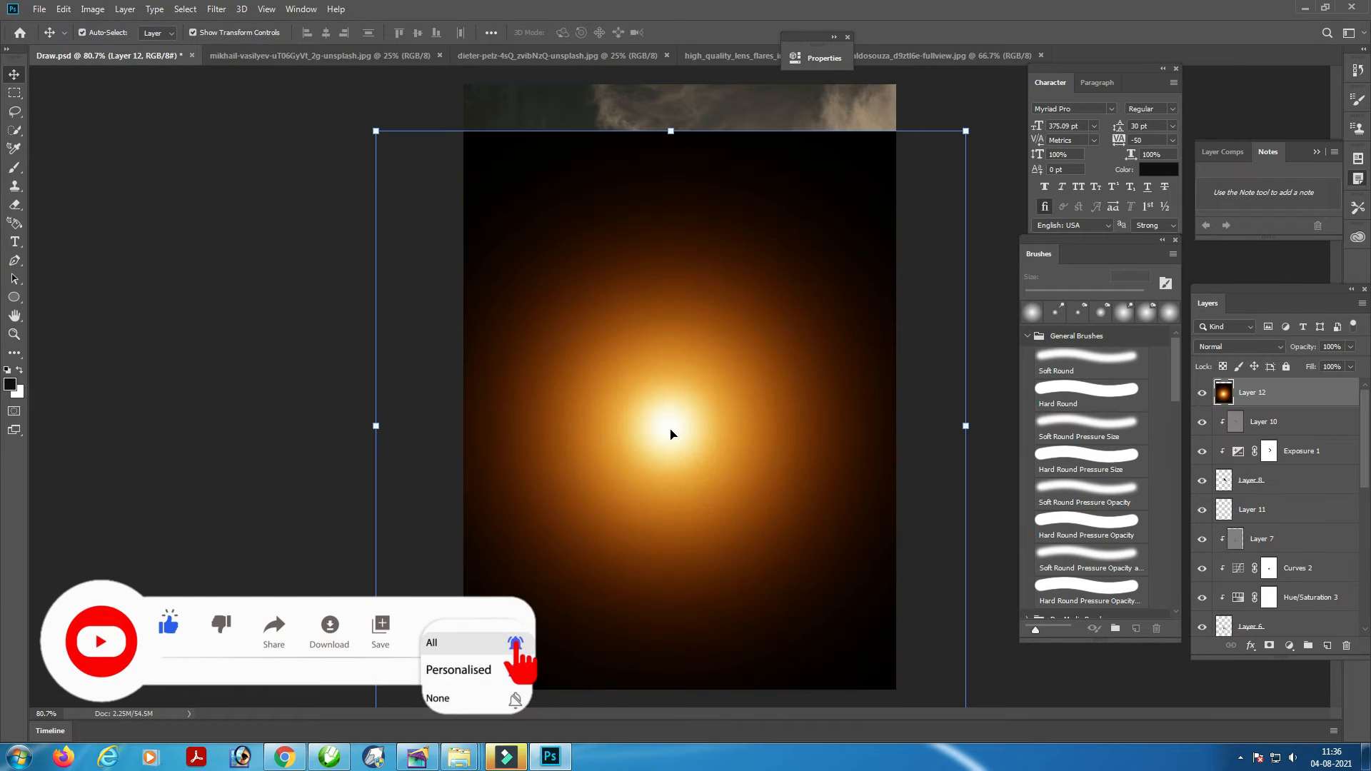
Set the flare layer's blend mode to Overlay and scale it down to about 16% width and 19% height
click(1240, 347)
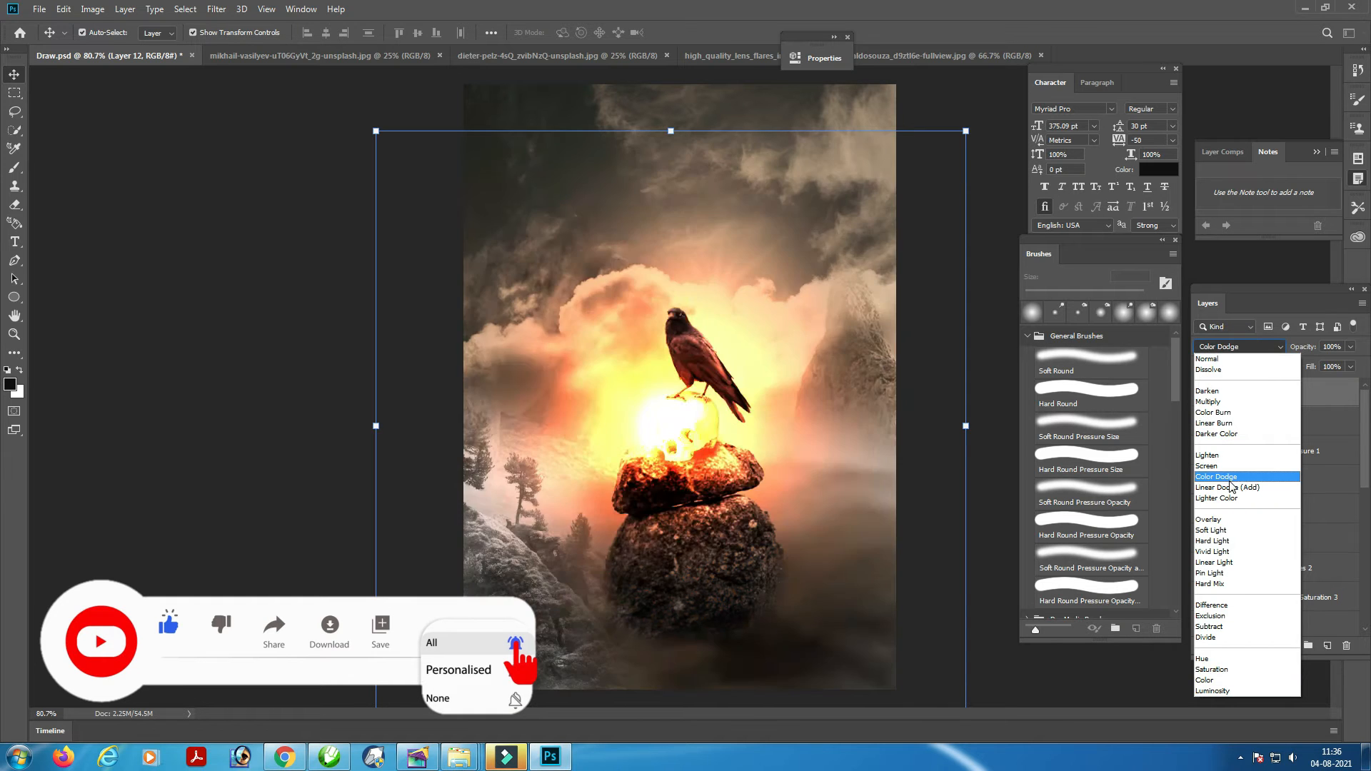
click(1214, 522)
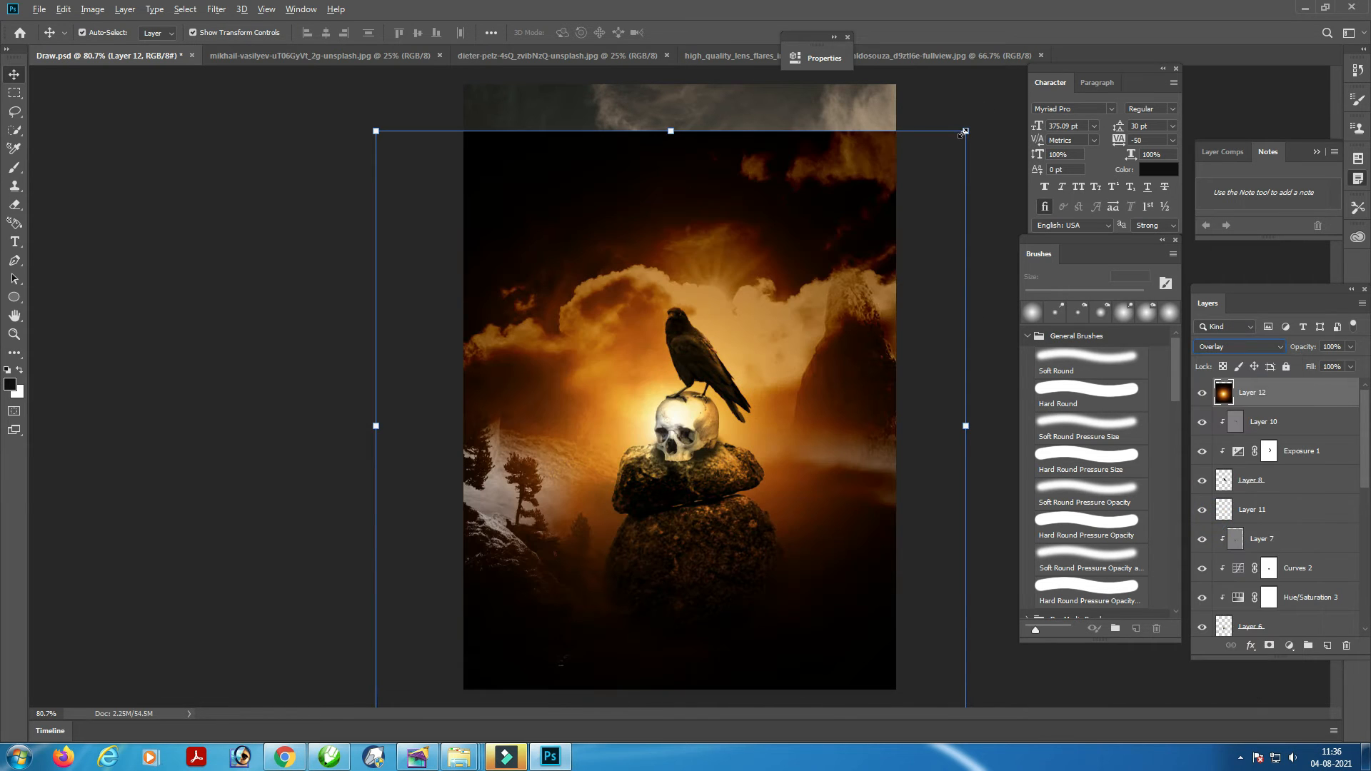
drag(964, 132, 719, 373)
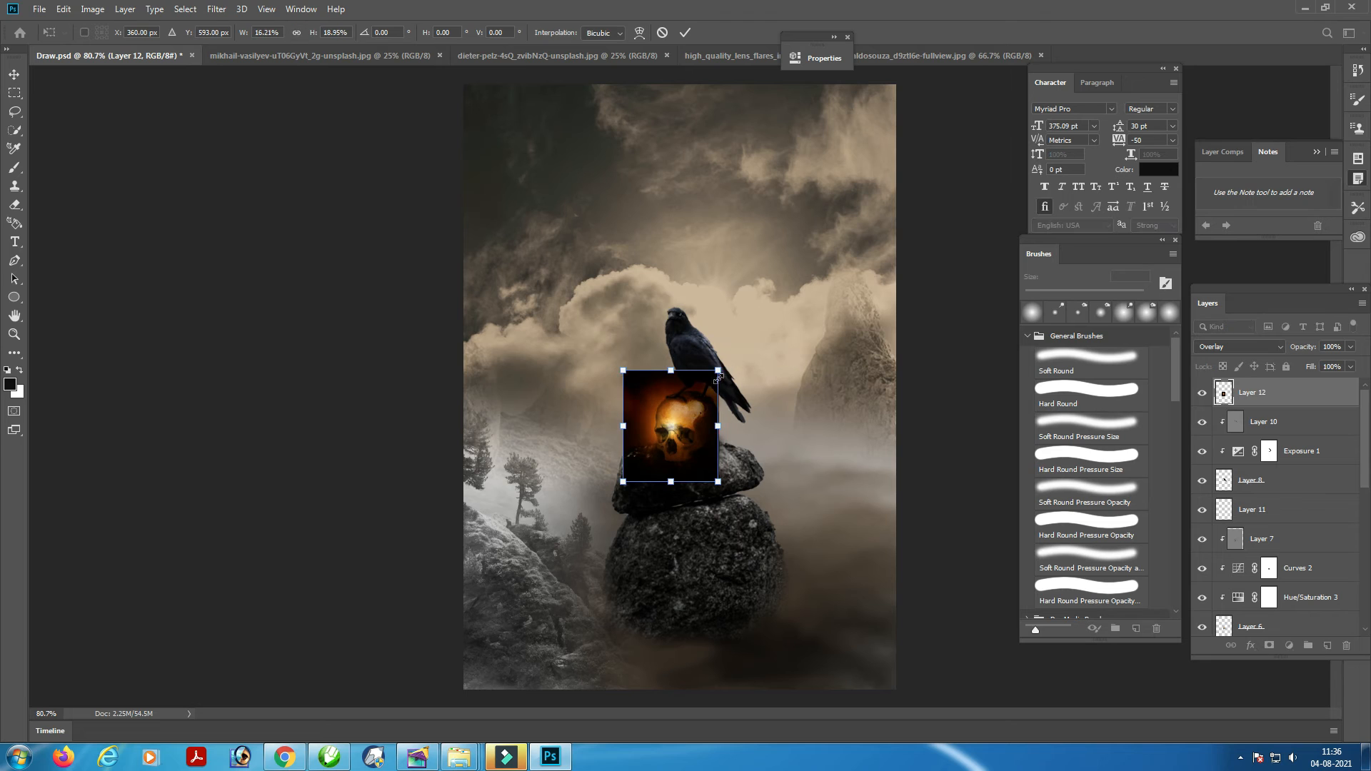
key(Return)
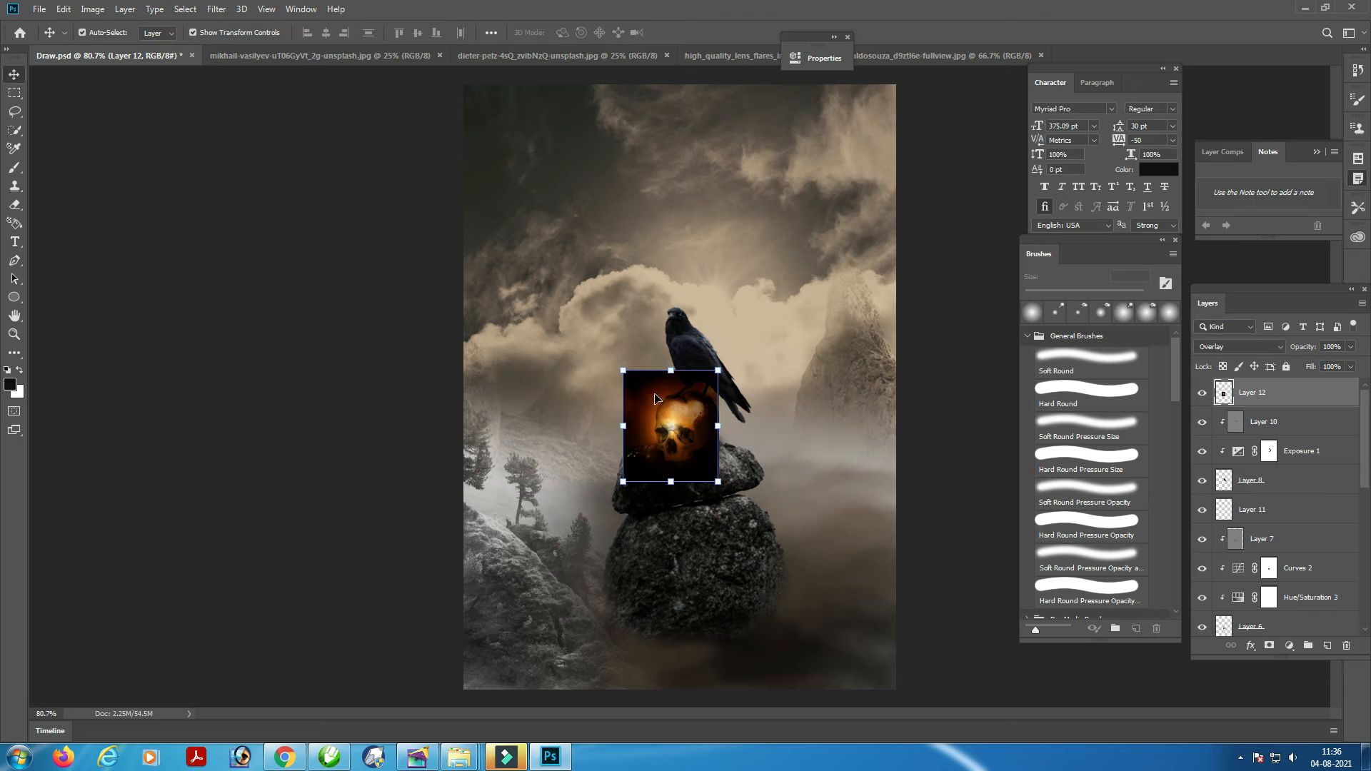
Change the flare layer's blend mode to Screen and move the glow up onto the crow's head
click(1242, 346)
click(1274, 454)
drag(668, 407, 676, 301)
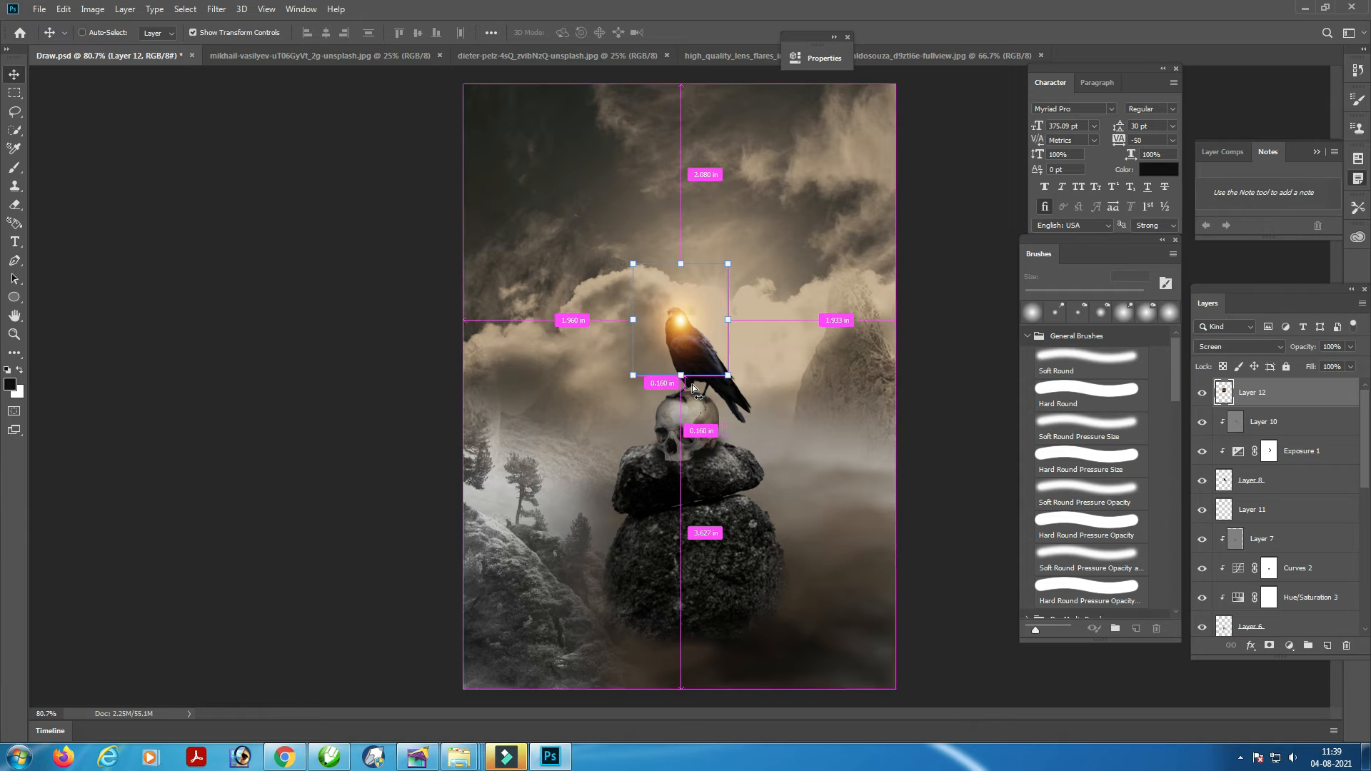
Scale the flare down to about 11.9% and position its bright centre on the crow's eye
key(ctrl+plus)
key(ctrl+plus)
key(ctrl+plus)
key(ctrl+plus)
drag(674, 170, 687, 463)
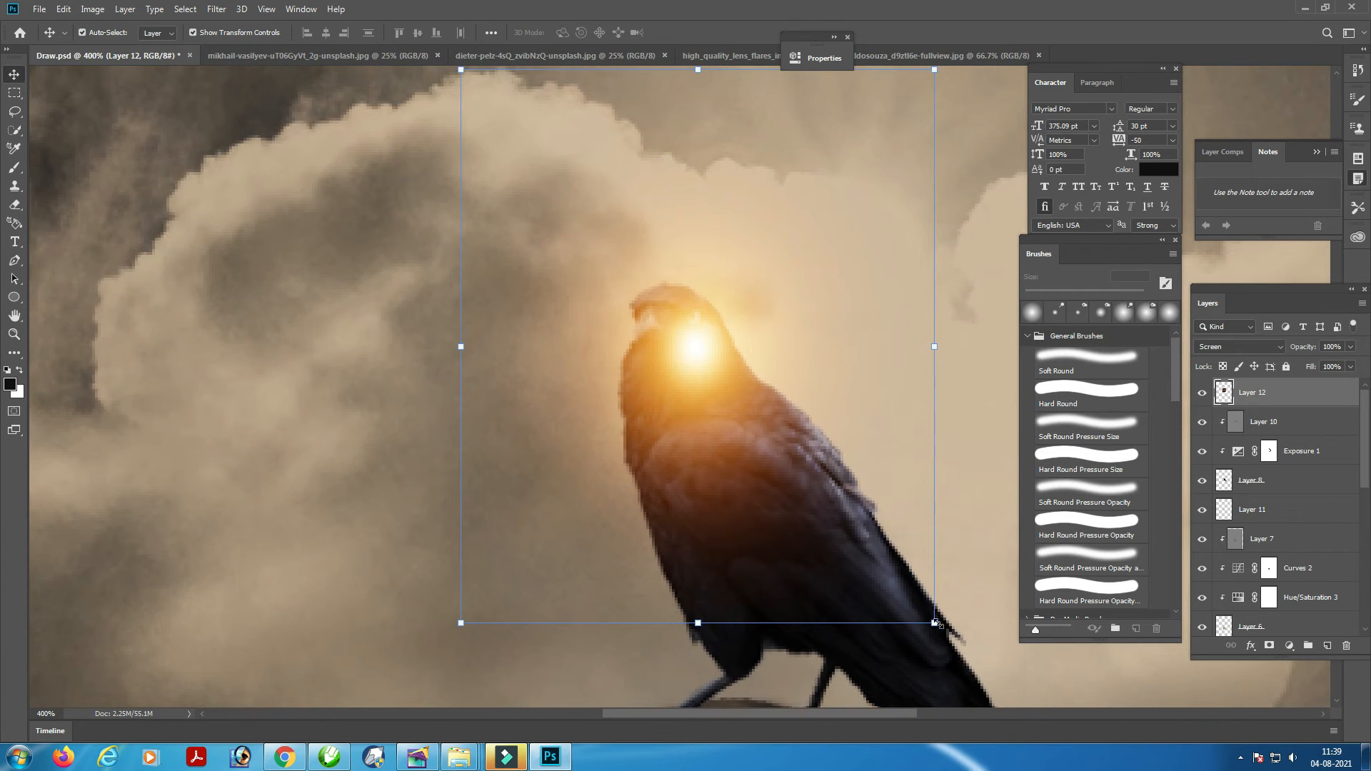
drag(934, 623, 685, 226)
drag(554, 175, 702, 312)
drag(760, 207, 749, 272)
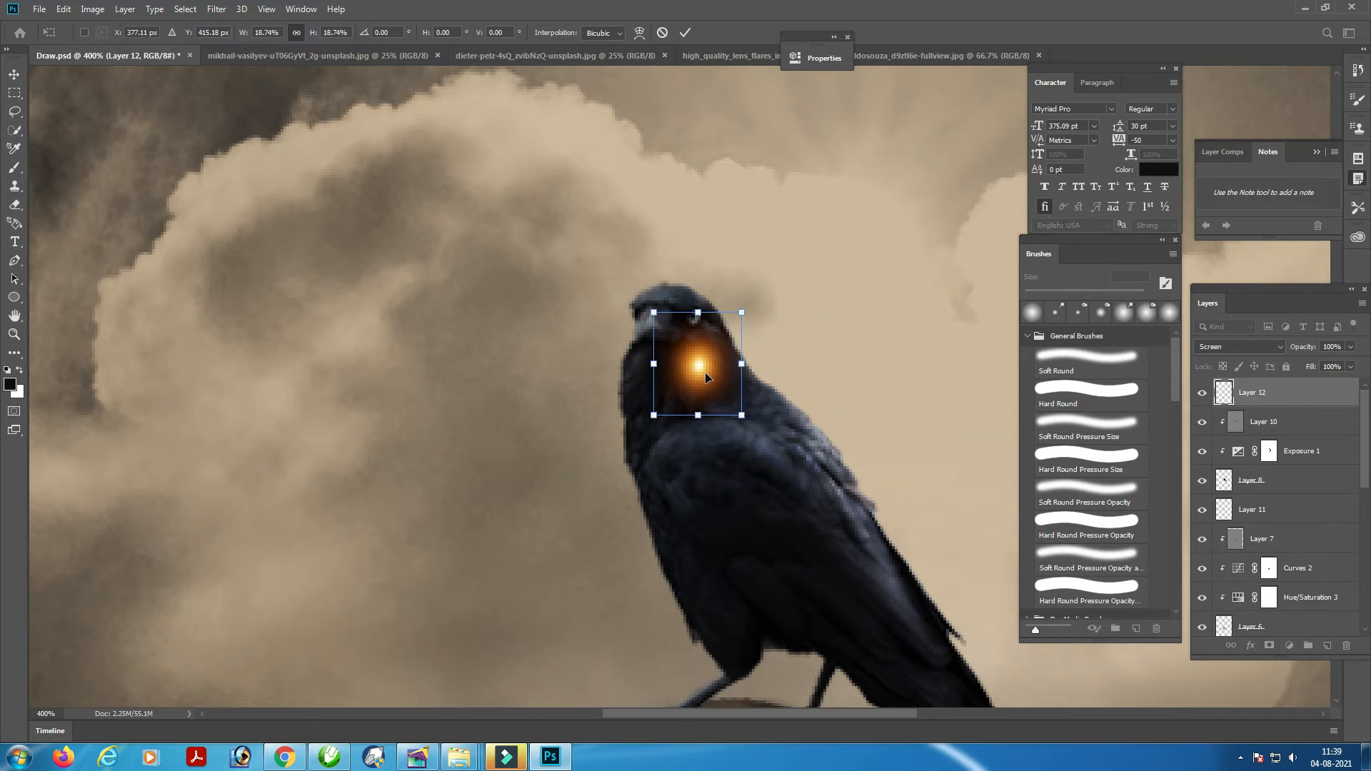
mouse_move(696, 314)
mouse_down()
mouse_move(698, 328)
mouse_move(691, 314)
mouse_up()
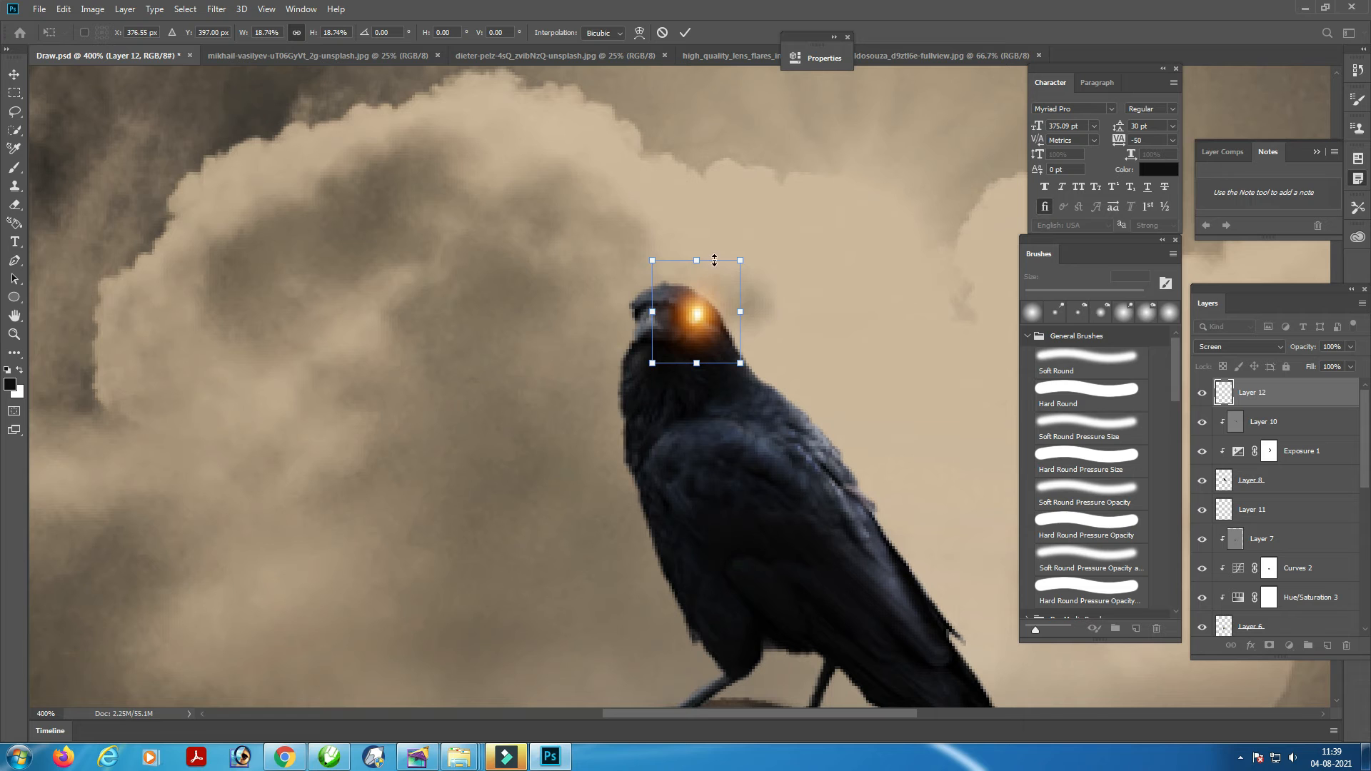
drag(714, 260, 696, 319)
Set the flare layer's blend mode to Linear Dodge (Add) and shrink the eye glow to about 10.6%
click(1248, 347)
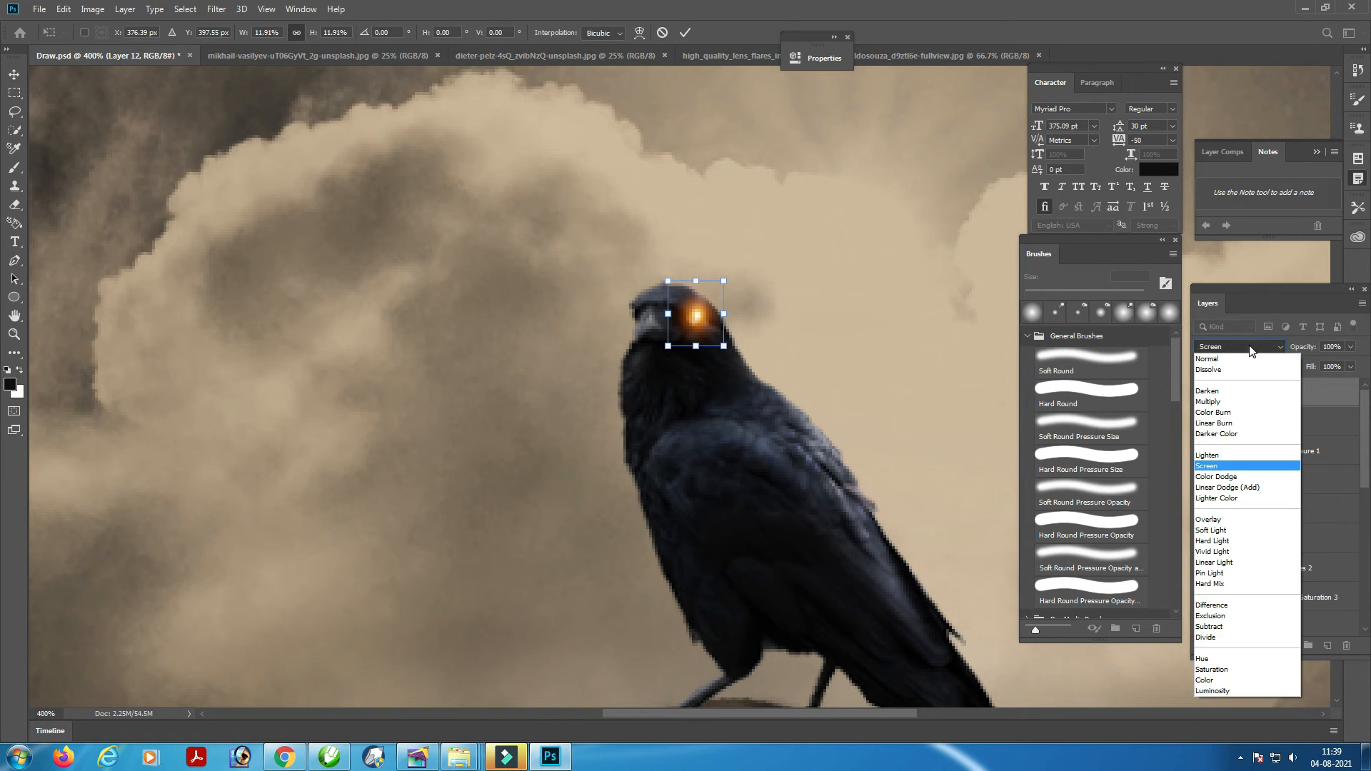
click(1255, 489)
drag(692, 278, 709, 287)
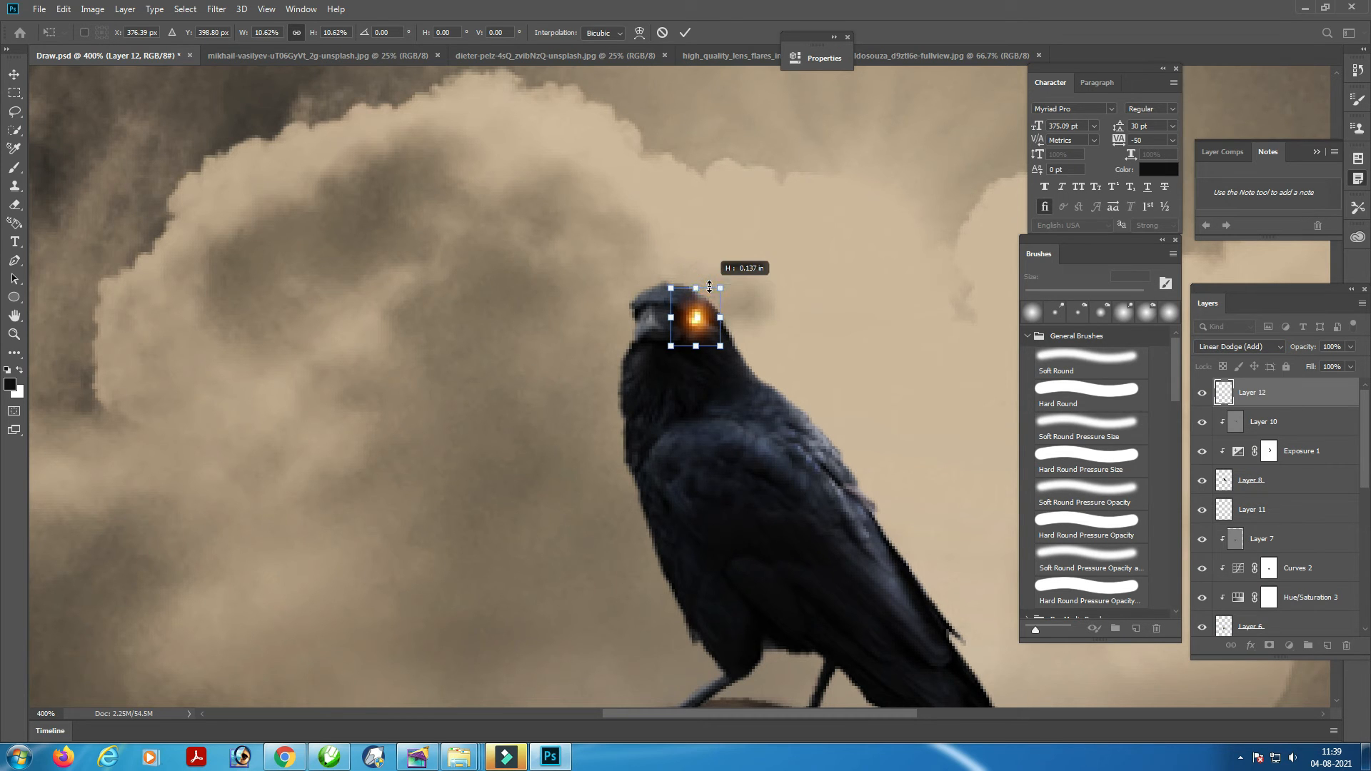
key(Return)
key(ctrl+0)
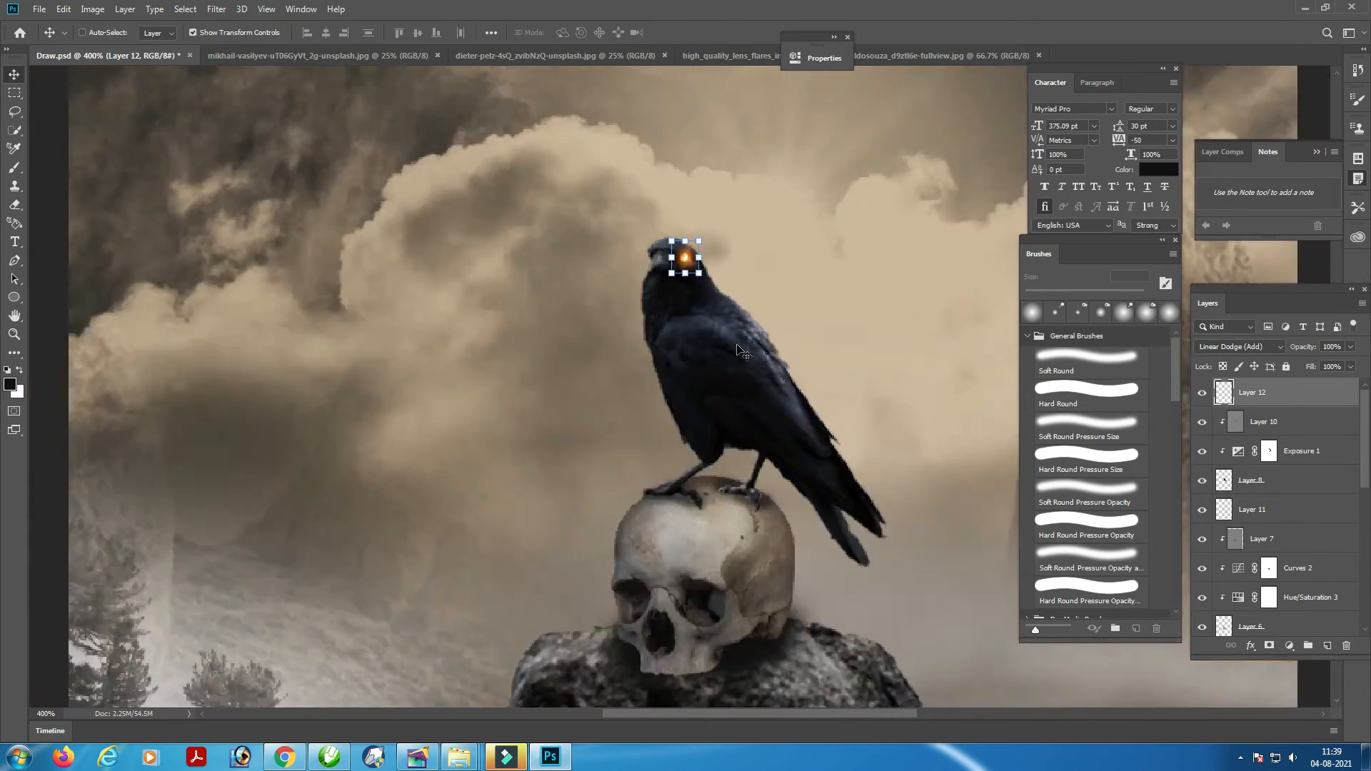
click(848, 432)
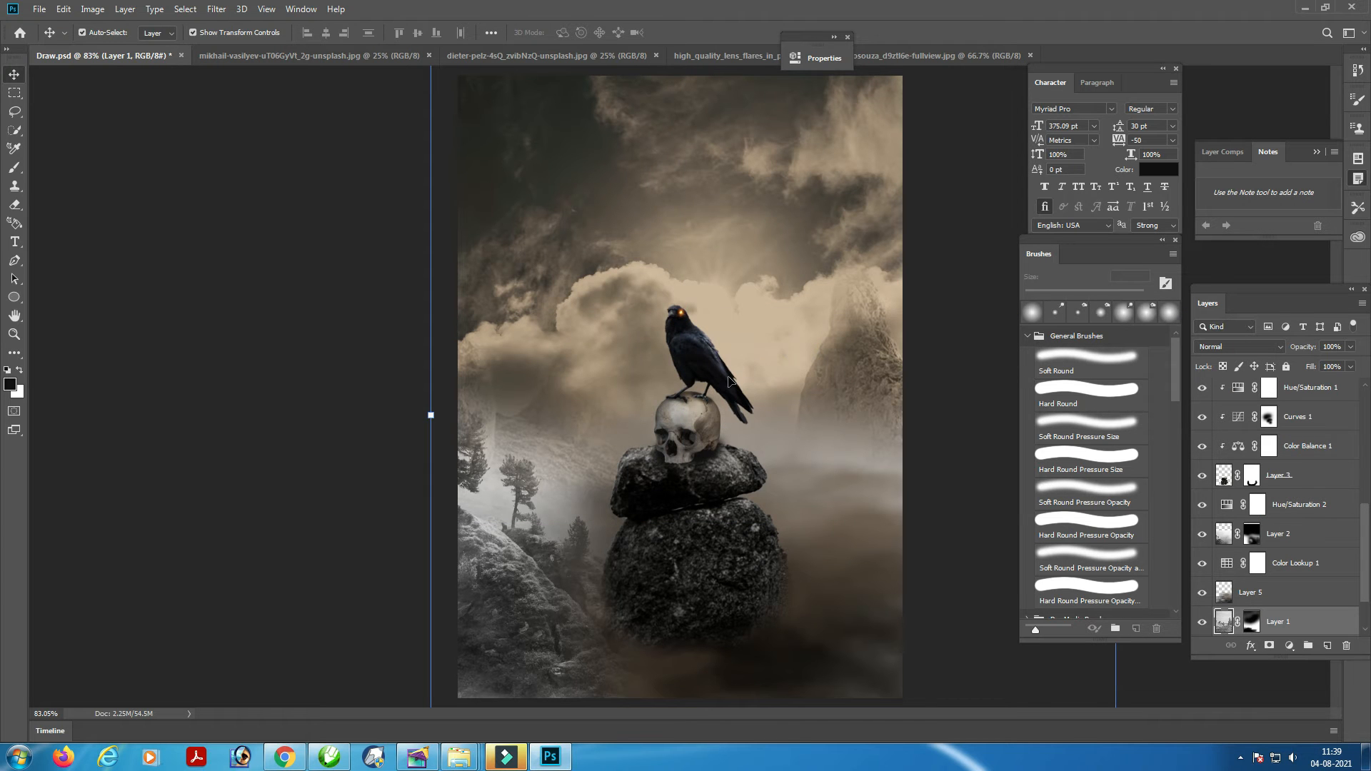
Reselect the glow on the crow's eye and scale it down to 90% around its centre
click(680, 316)
key(ctrl+plus)
key(ctrl+plus)
key(ctrl+plus)
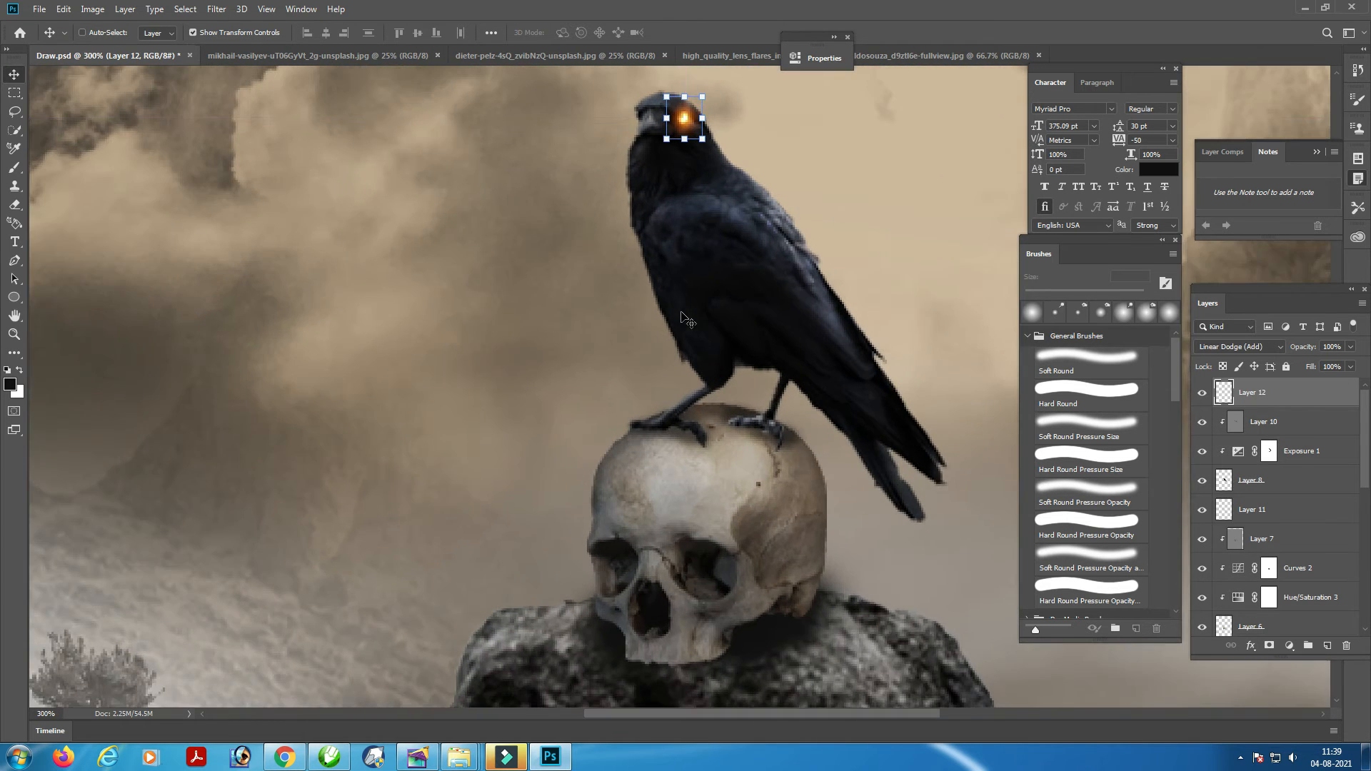
drag(642, 322, 679, 384)
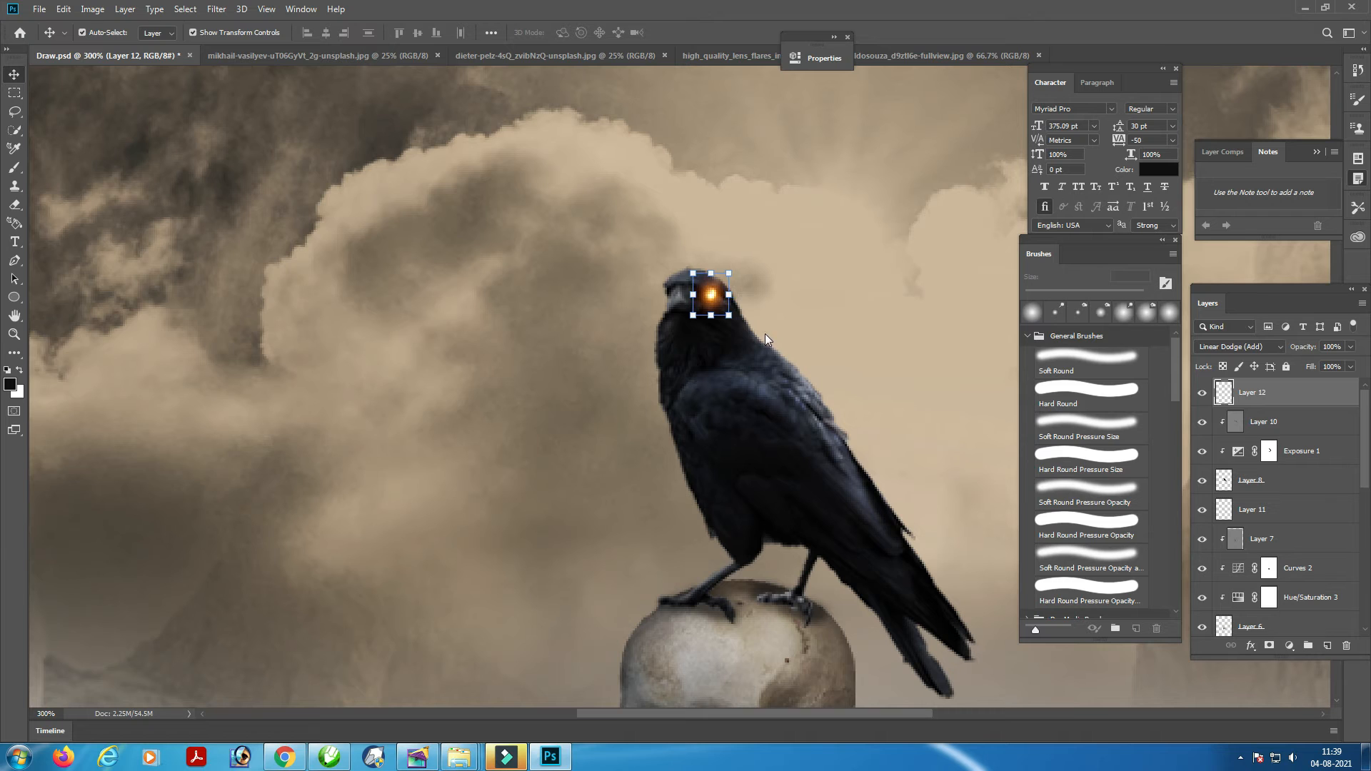
drag(721, 273, 721, 276)
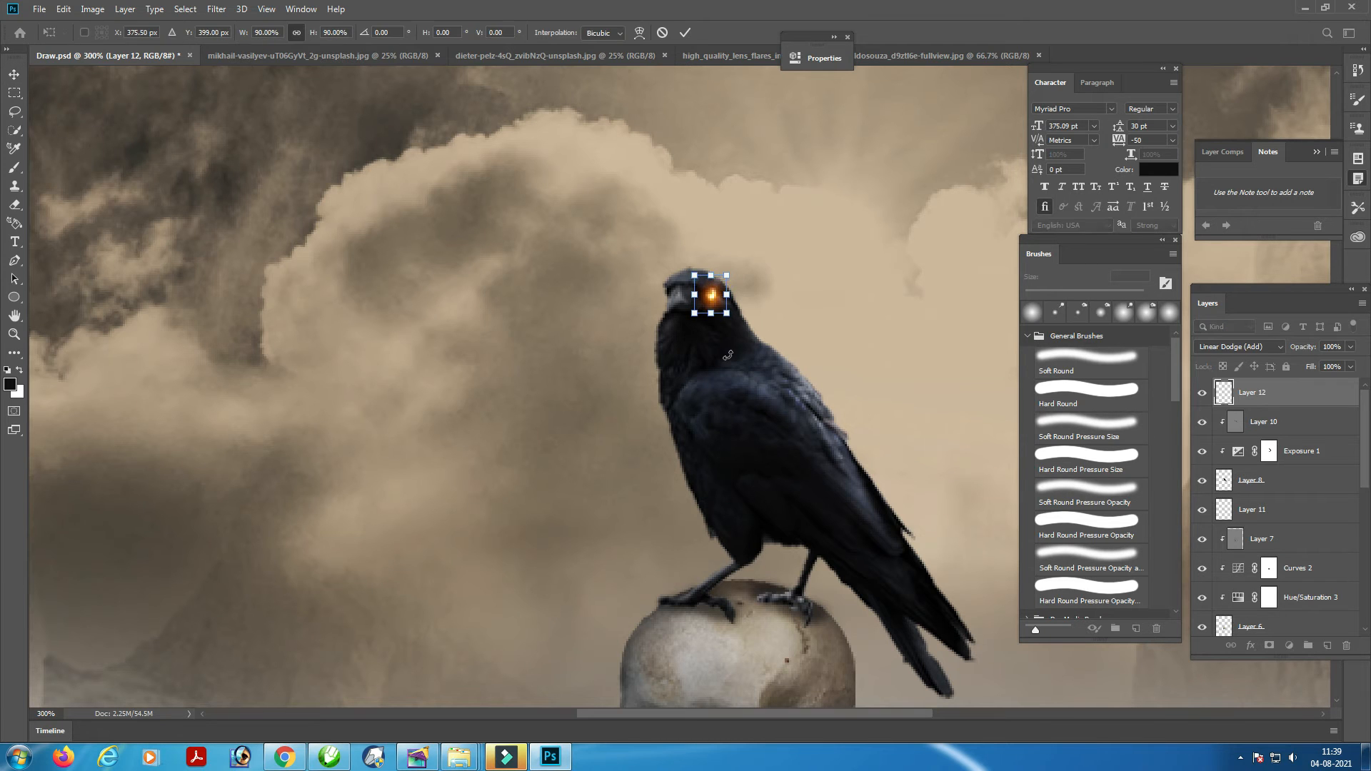
click(769, 386)
click(906, 350)
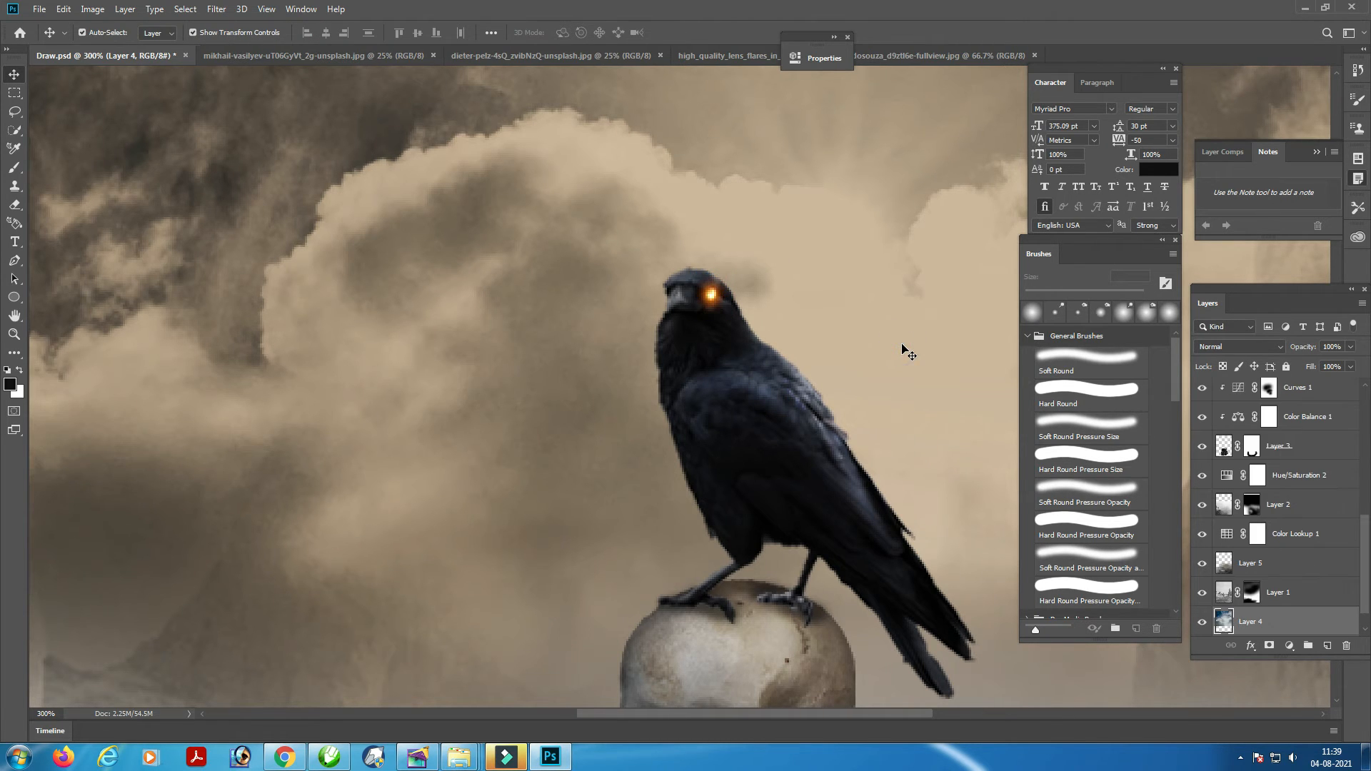
scroll(905, 350, down, 8)
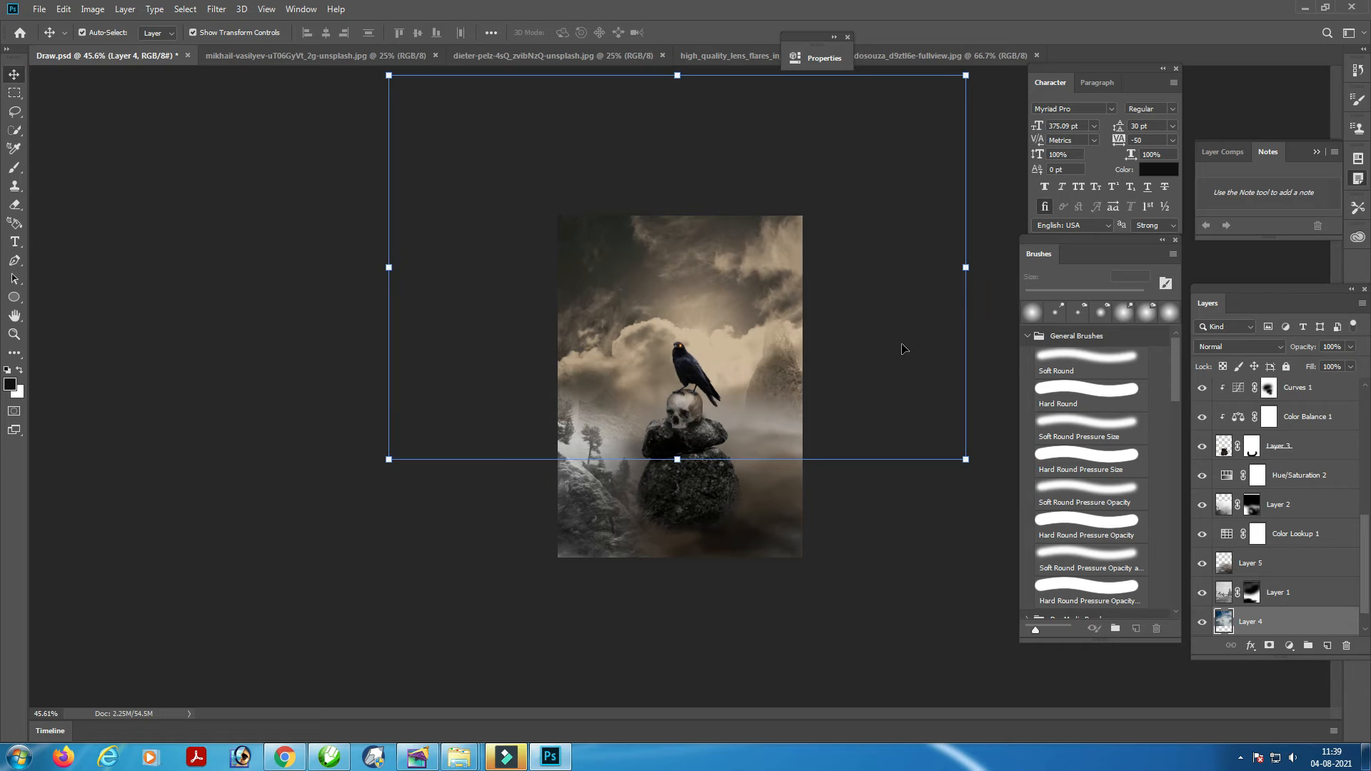
Scale the stacked rocks on Layer 3 up to about 112.5% and move them down toward the canvas's lower edge
click(722, 505)
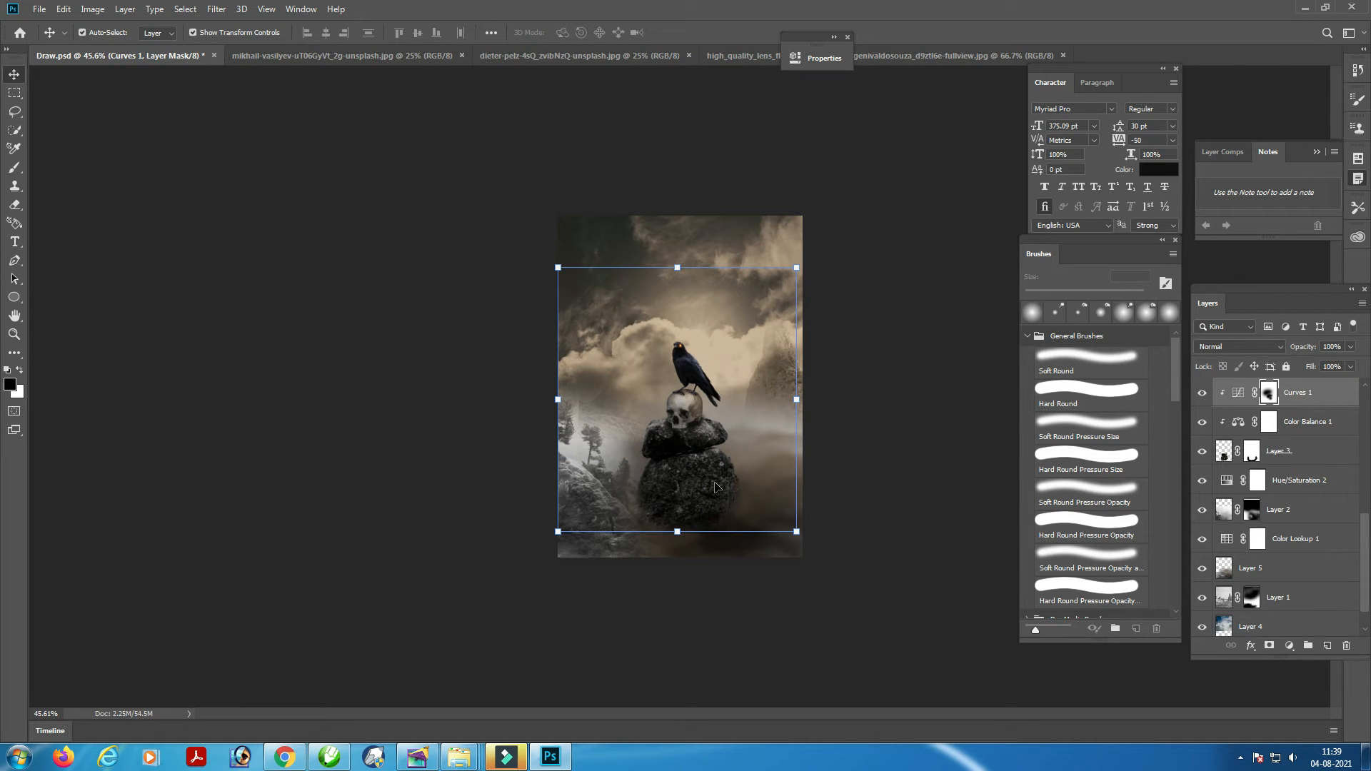
click(717, 488)
drag(714, 556, 714, 575)
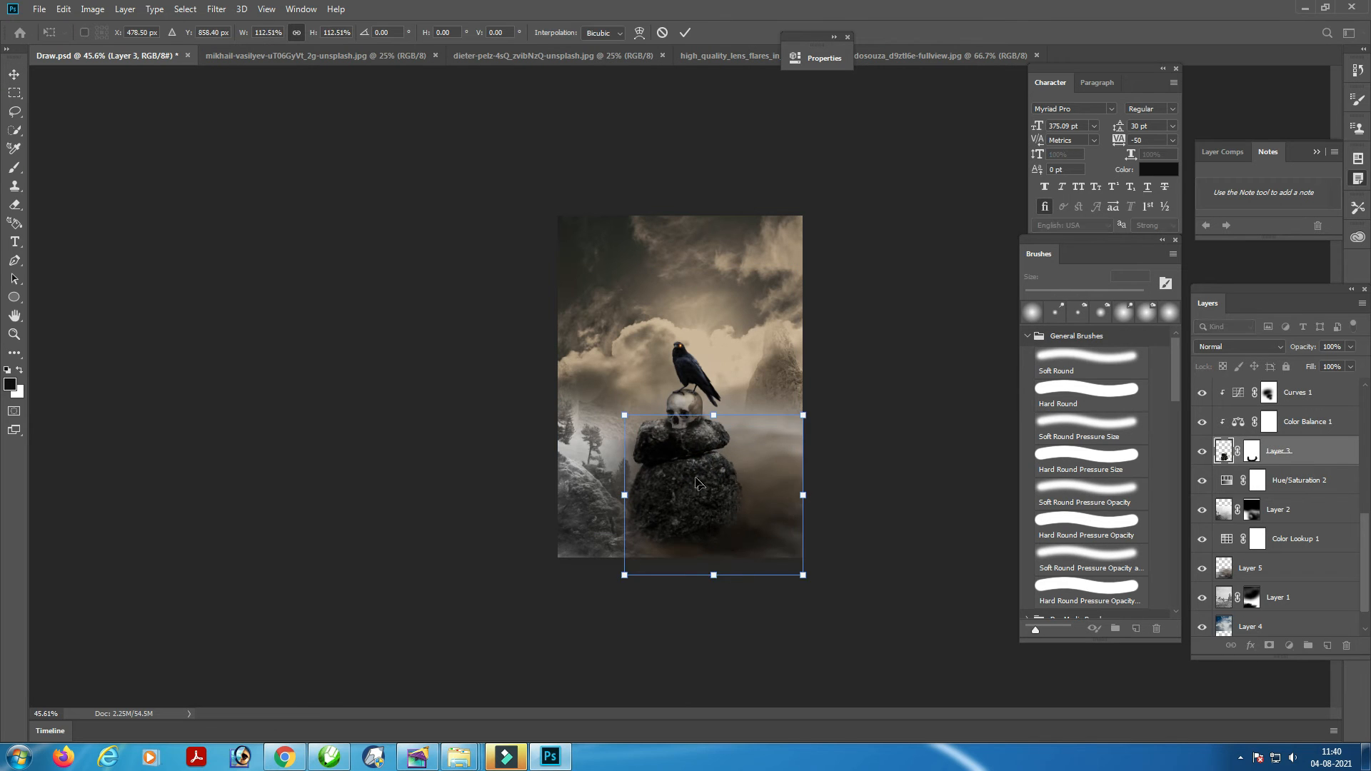
drag(698, 484, 704, 507)
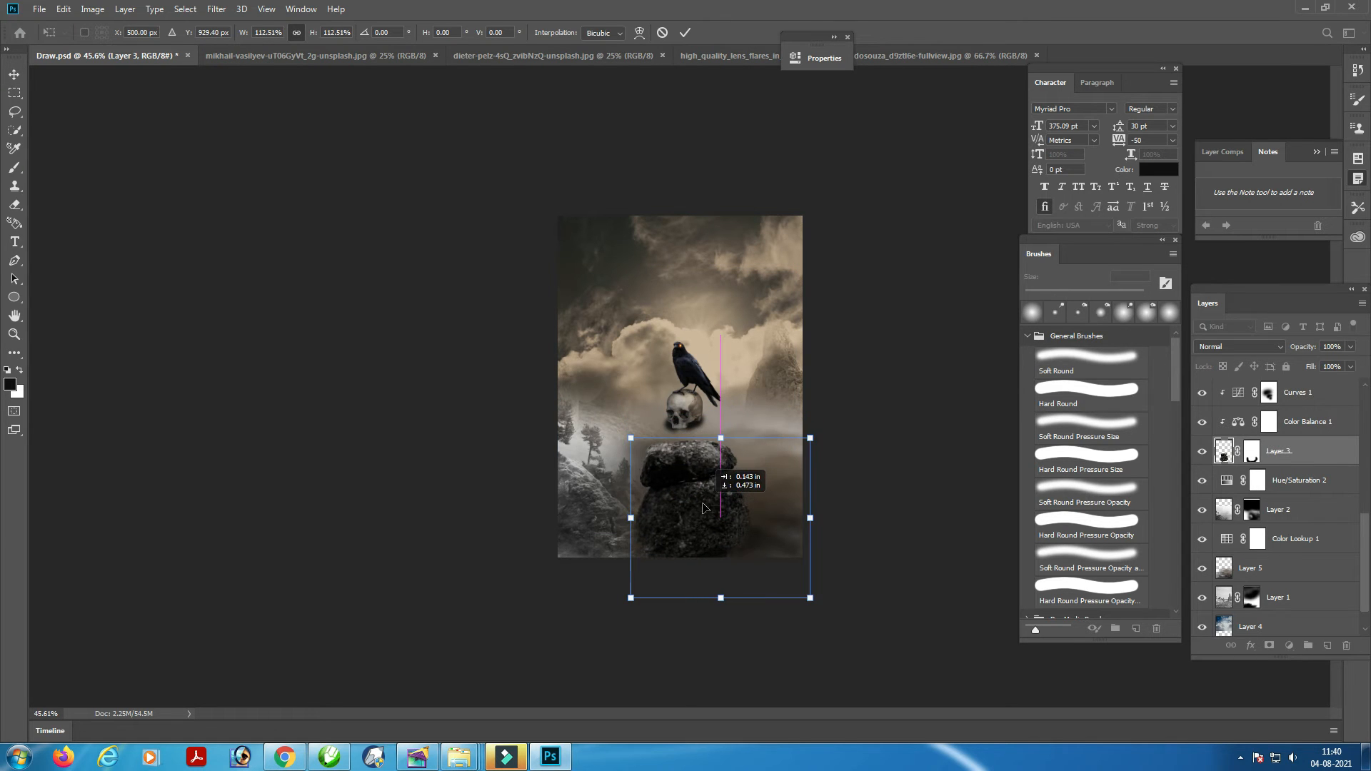
Select the skull's Layer 7, Curves 2, Hue/Saturation 3 and Layer 6 together
right_click(691, 406)
click(686, 391)
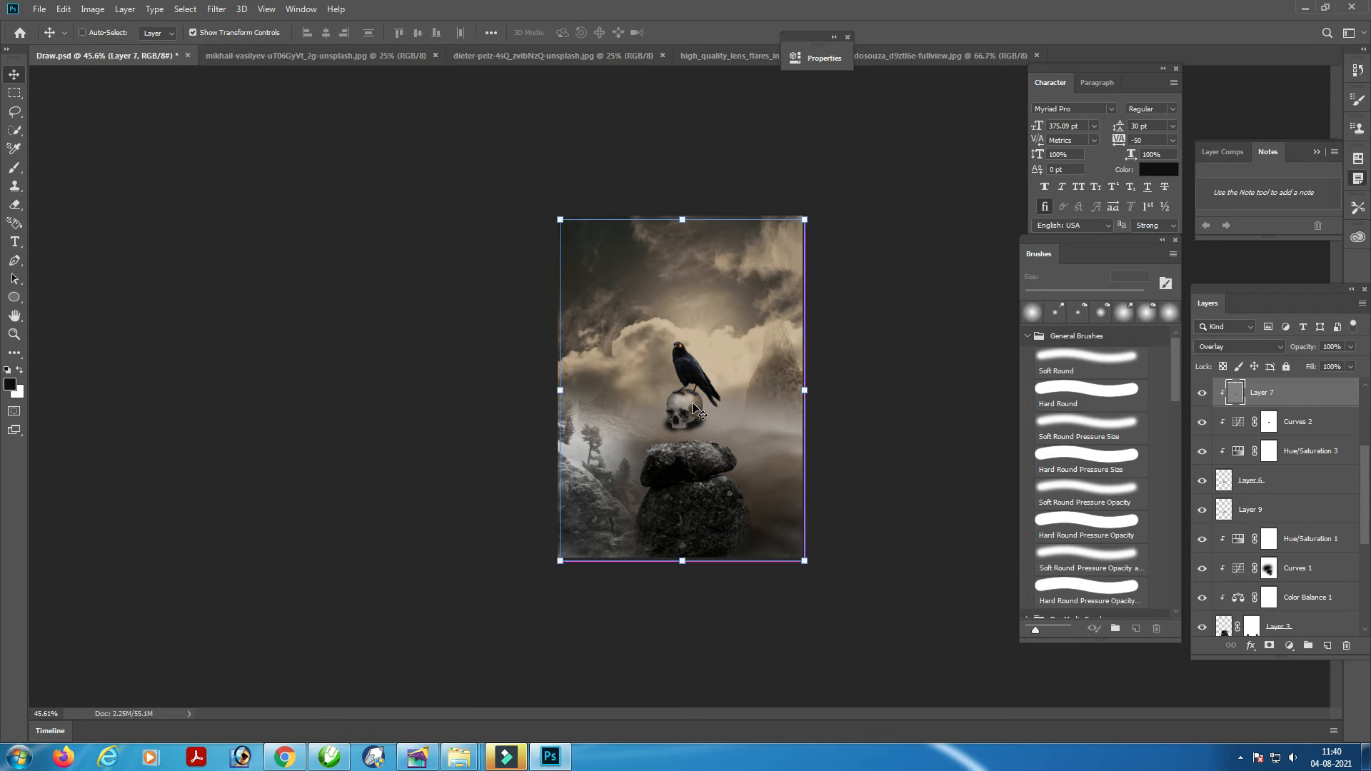
scroll(692, 401, up, 3)
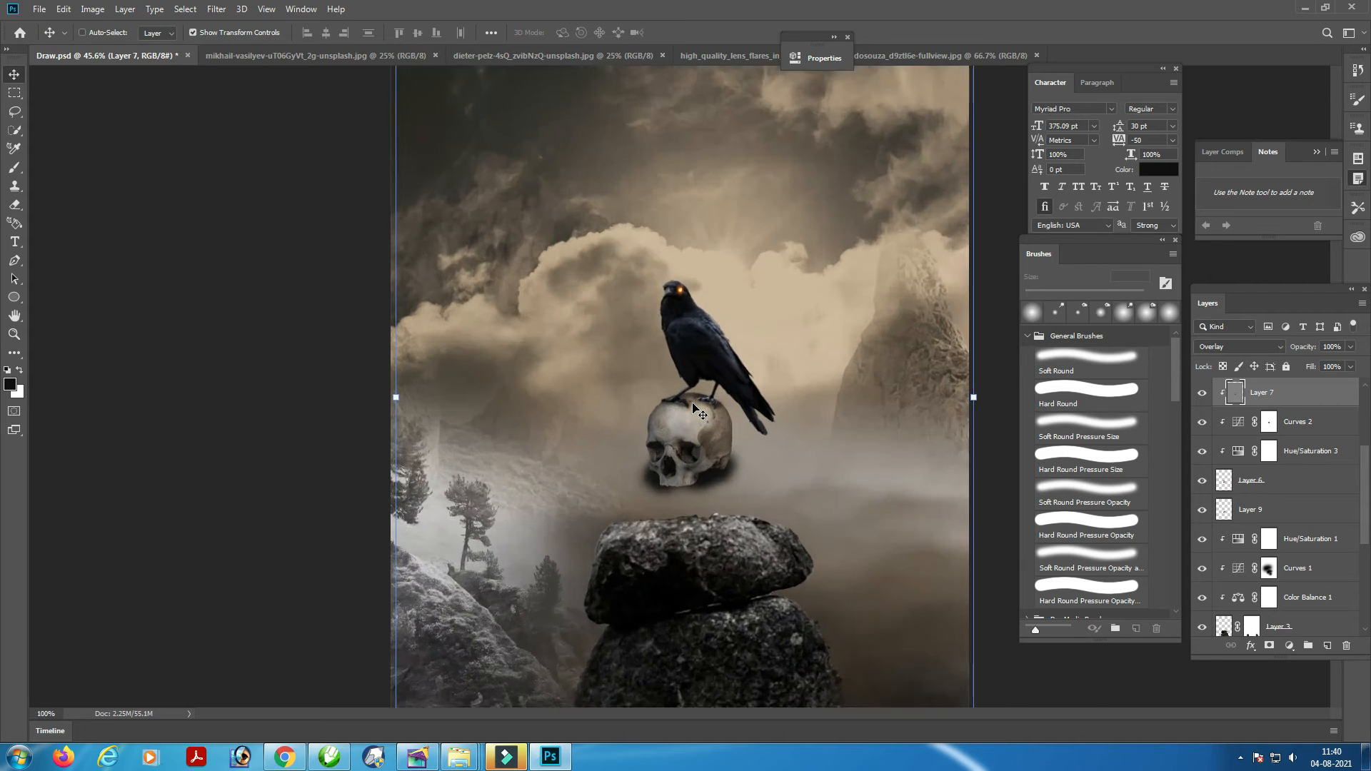
scroll(693, 407, up, 2)
right_click(712, 483)
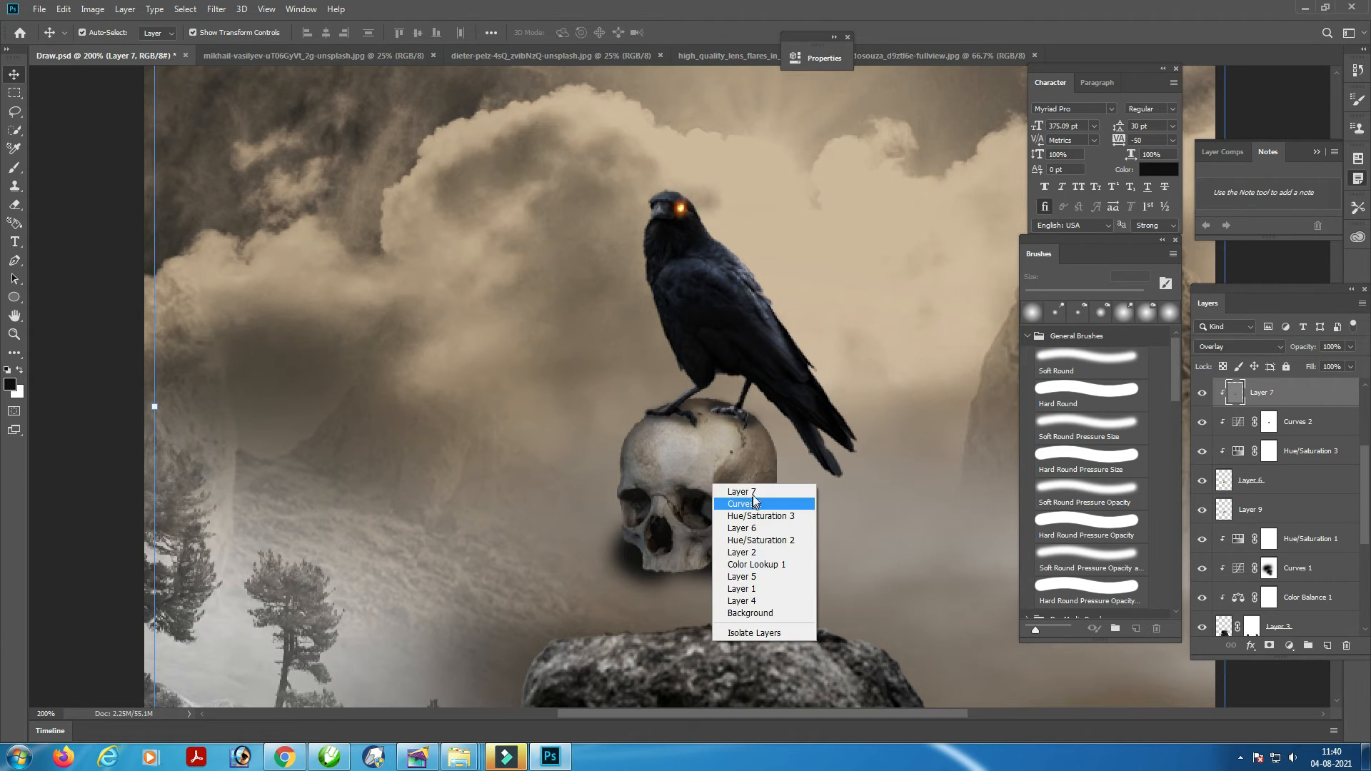
click(798, 492)
drag(705, 477, 739, 469)
key(ctrl+z)
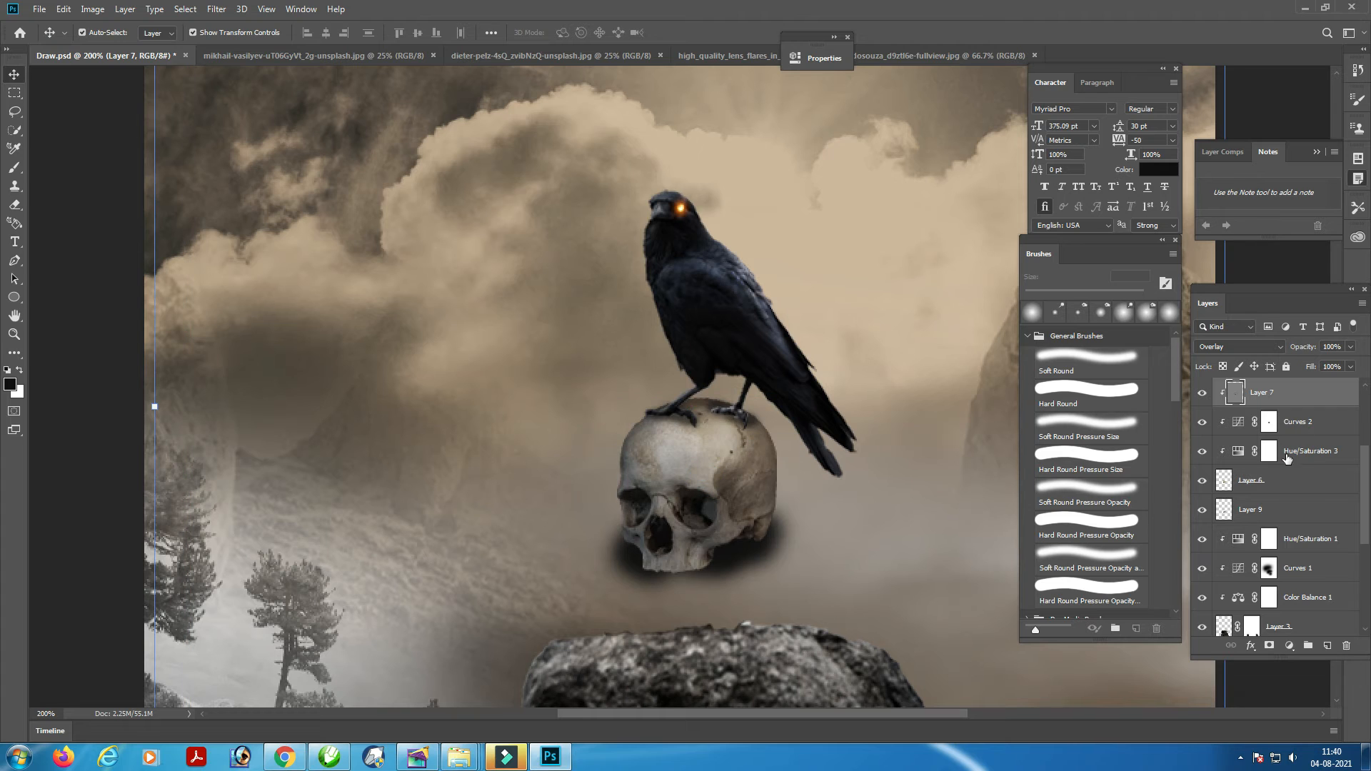
ctrl+click(1299, 427)
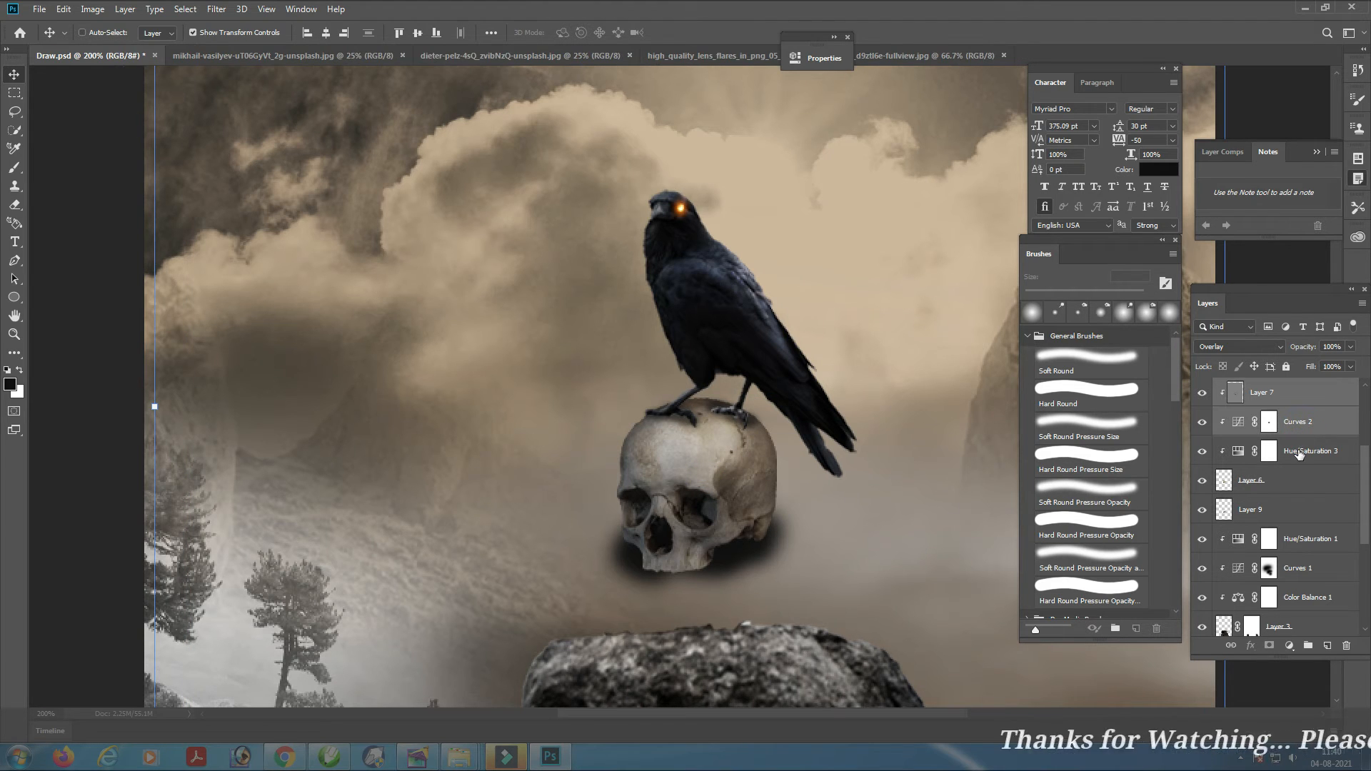
ctrl+click(1298, 453)
ctrl+click(1278, 480)
Add the contact shadow on Layer 9 to the selection and move the skull down onto the upper rock
drag(707, 507, 707, 530)
key(ctrl+z)
shift+click(634, 568)
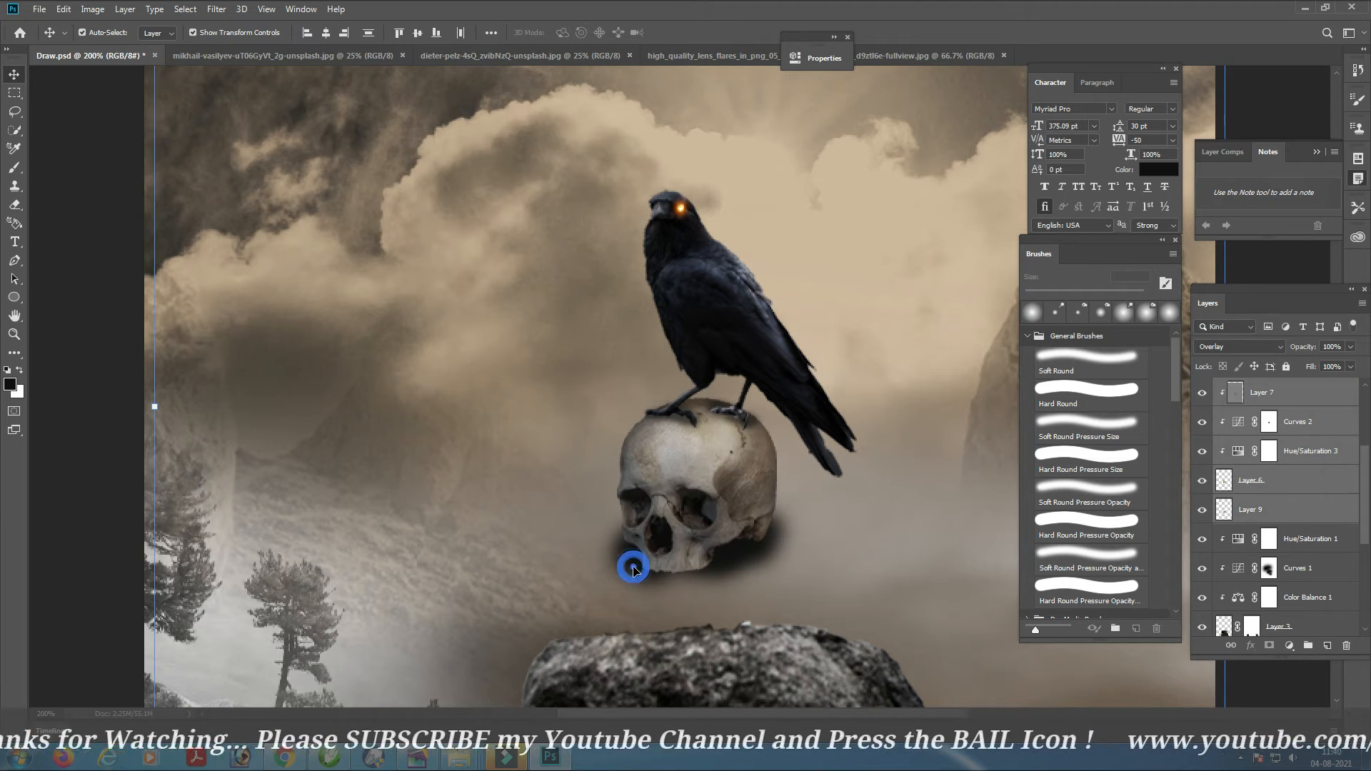
drag(634, 568, 638, 650)
drag(731, 625, 745, 473)
drag(737, 447, 726, 464)
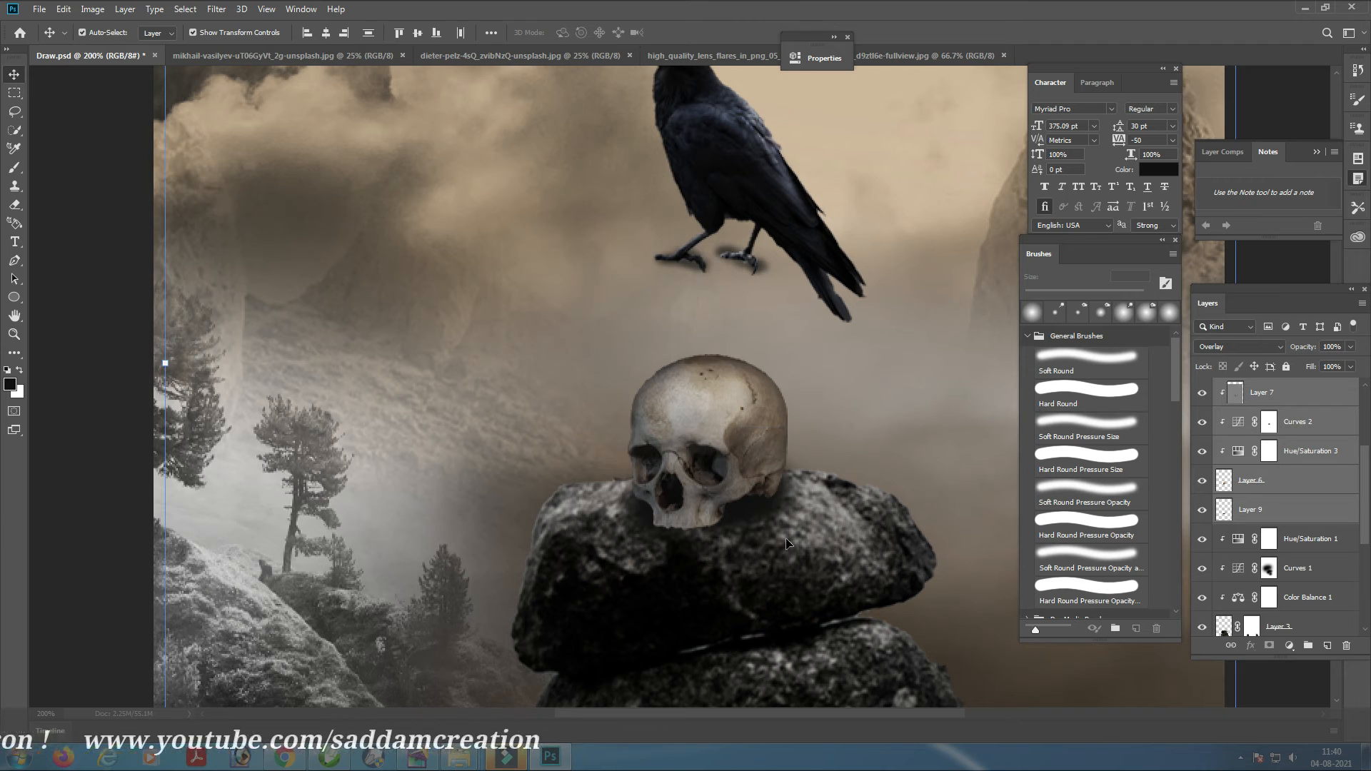
Select Layer 10, Exposure 1, Layer 8 and Layer 11 and move the crow down onto the skull
right_click(730, 390)
key(Escape)
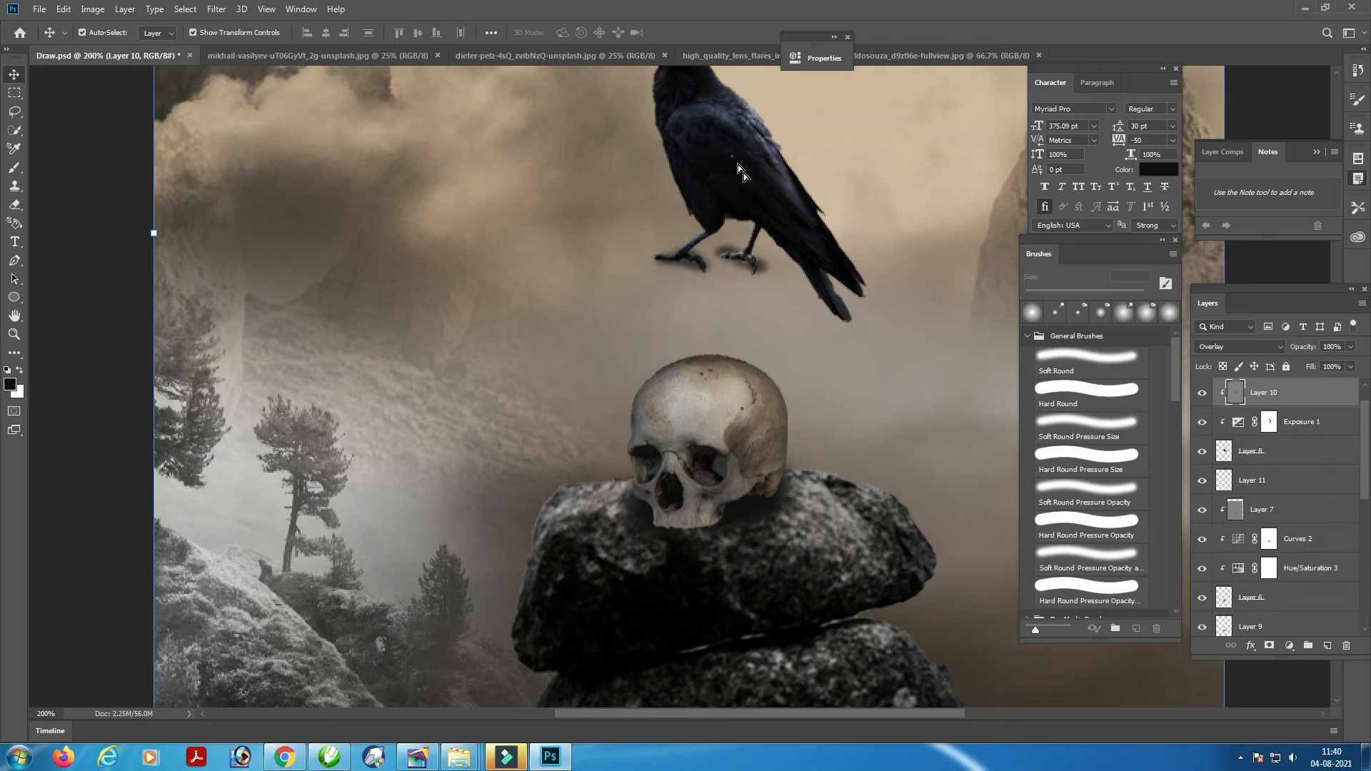
shift+click(1279, 424)
shift+click(1270, 452)
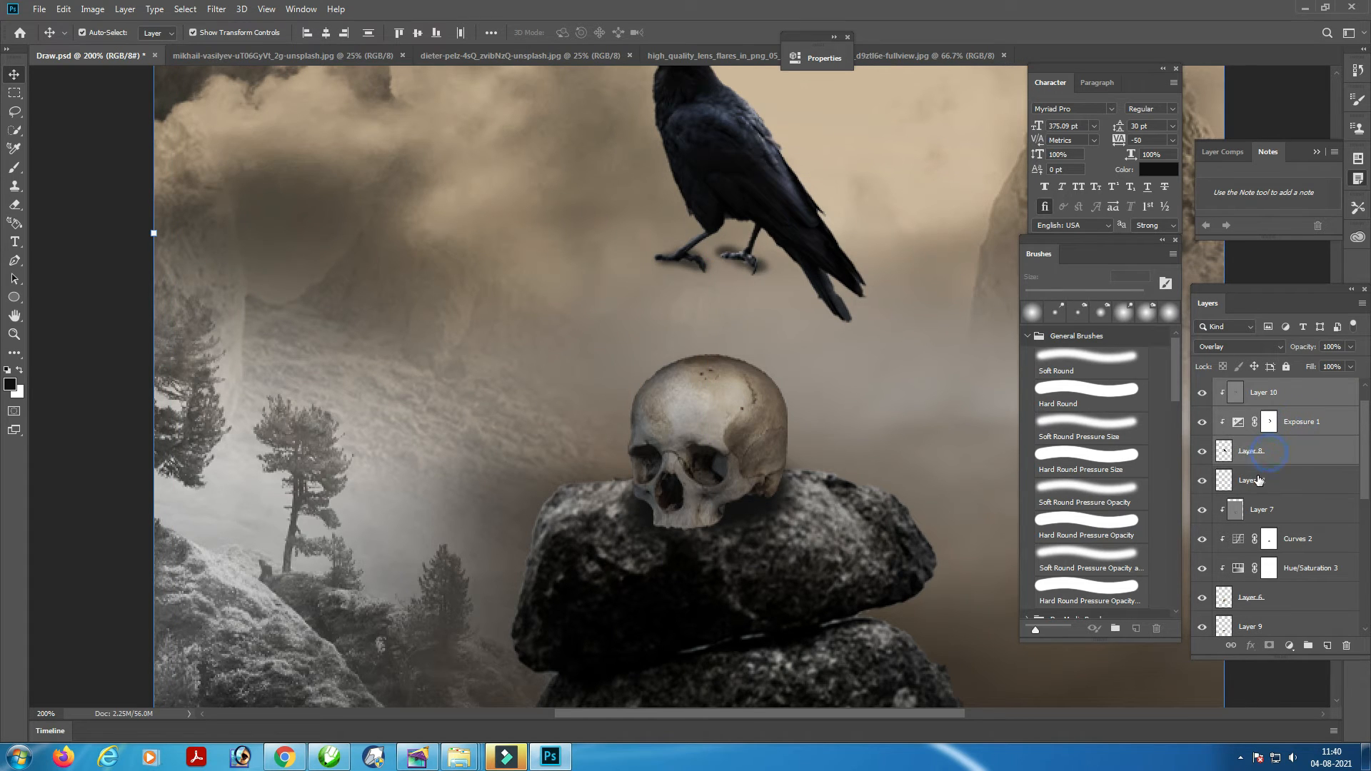
shift+click(1258, 480)
drag(762, 199, 763, 307)
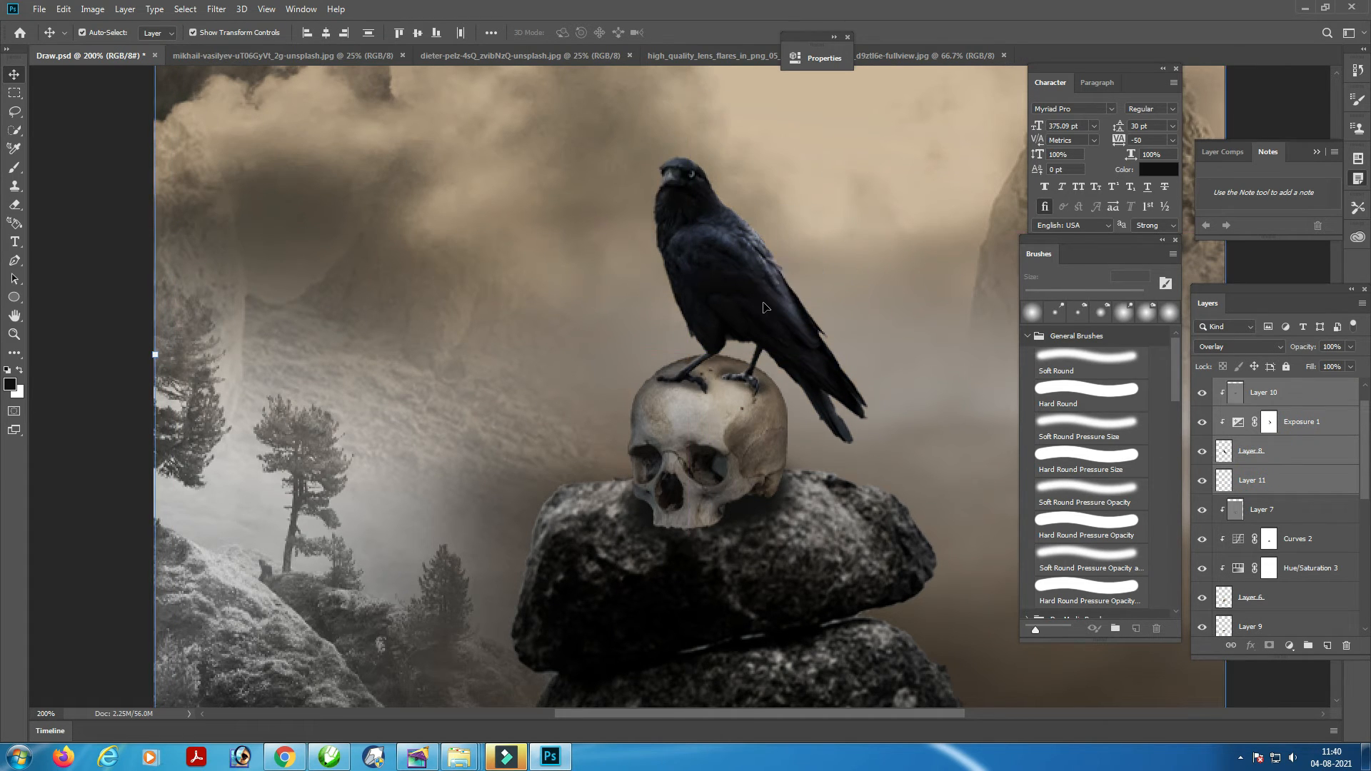
right_click(733, 259)
click(64, 8)
click(107, 321)
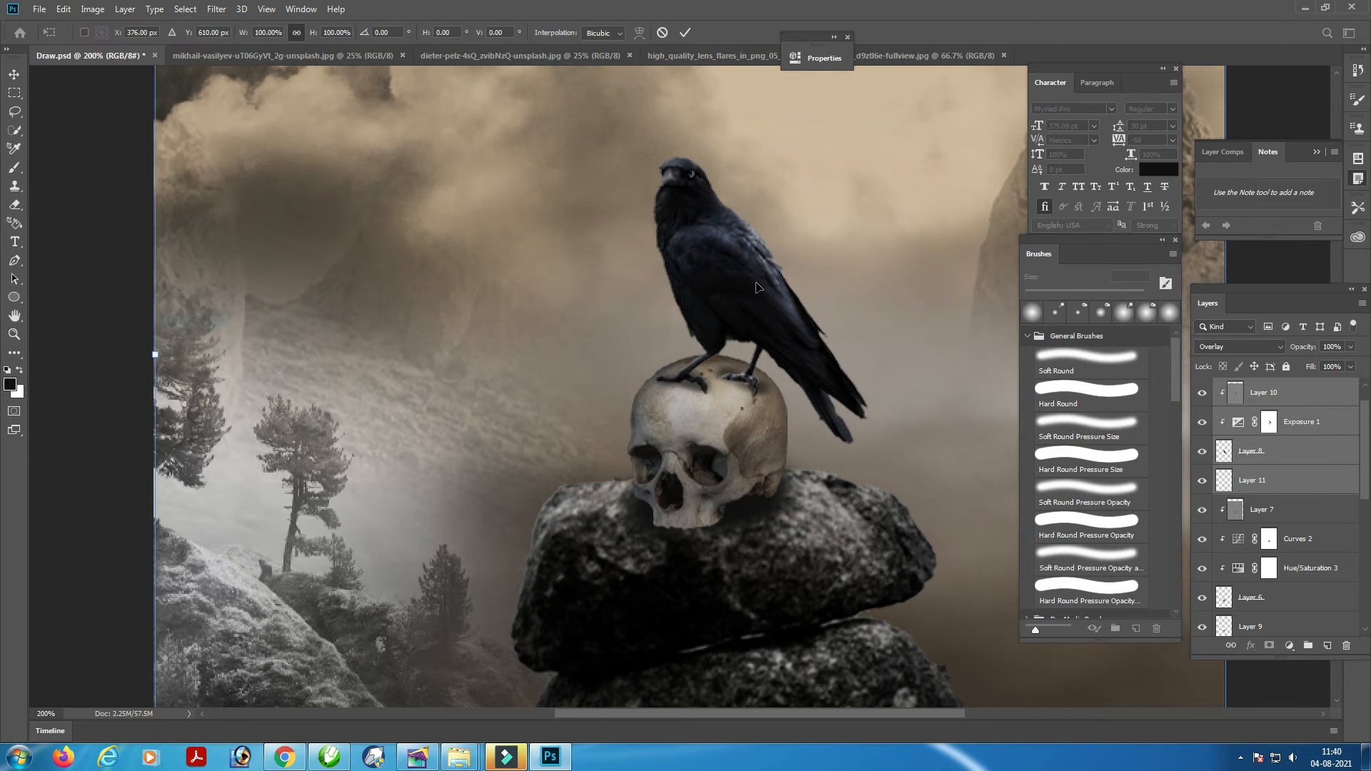
key(Escape)
Scale the crow up to about 128% without Layer 10 in the selection and position its feet on the skull
click(756, 272)
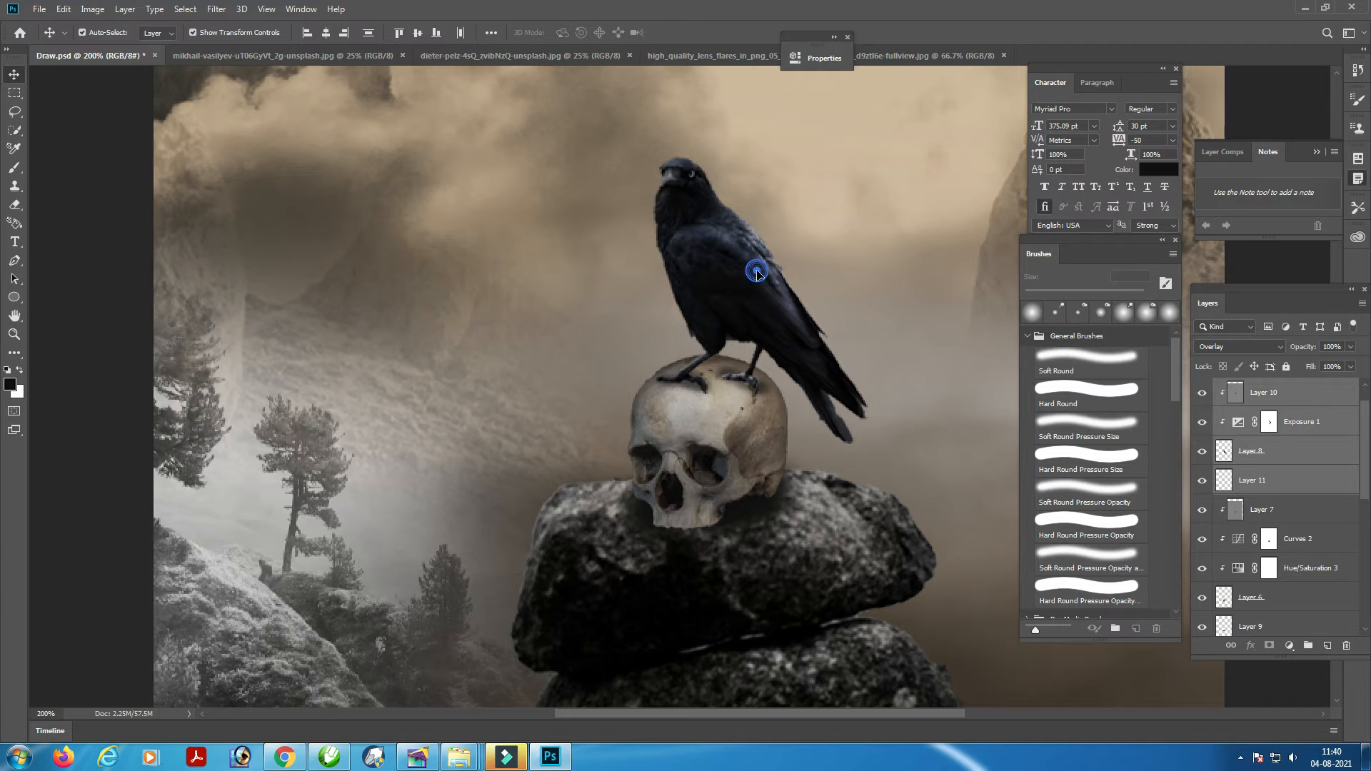
drag(806, 128, 848, 53)
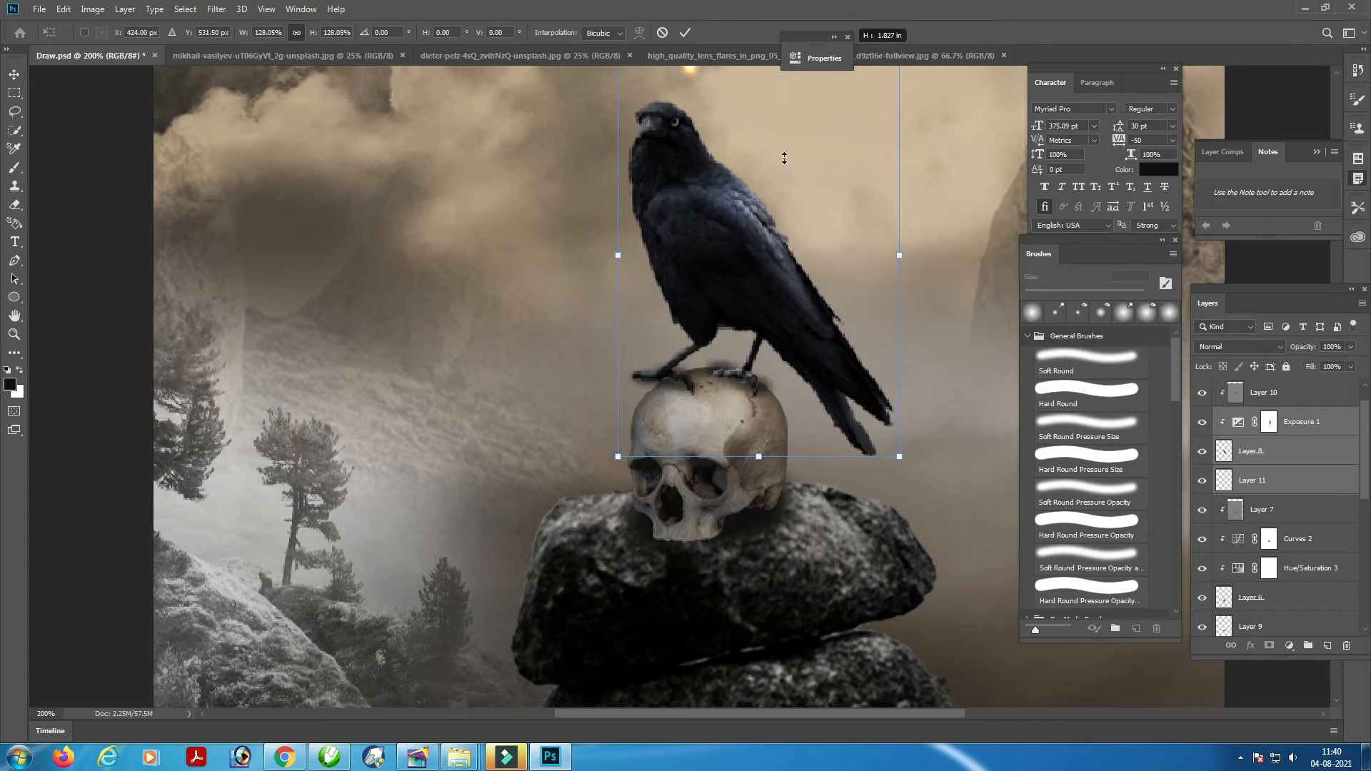
drag(743, 225, 759, 243)
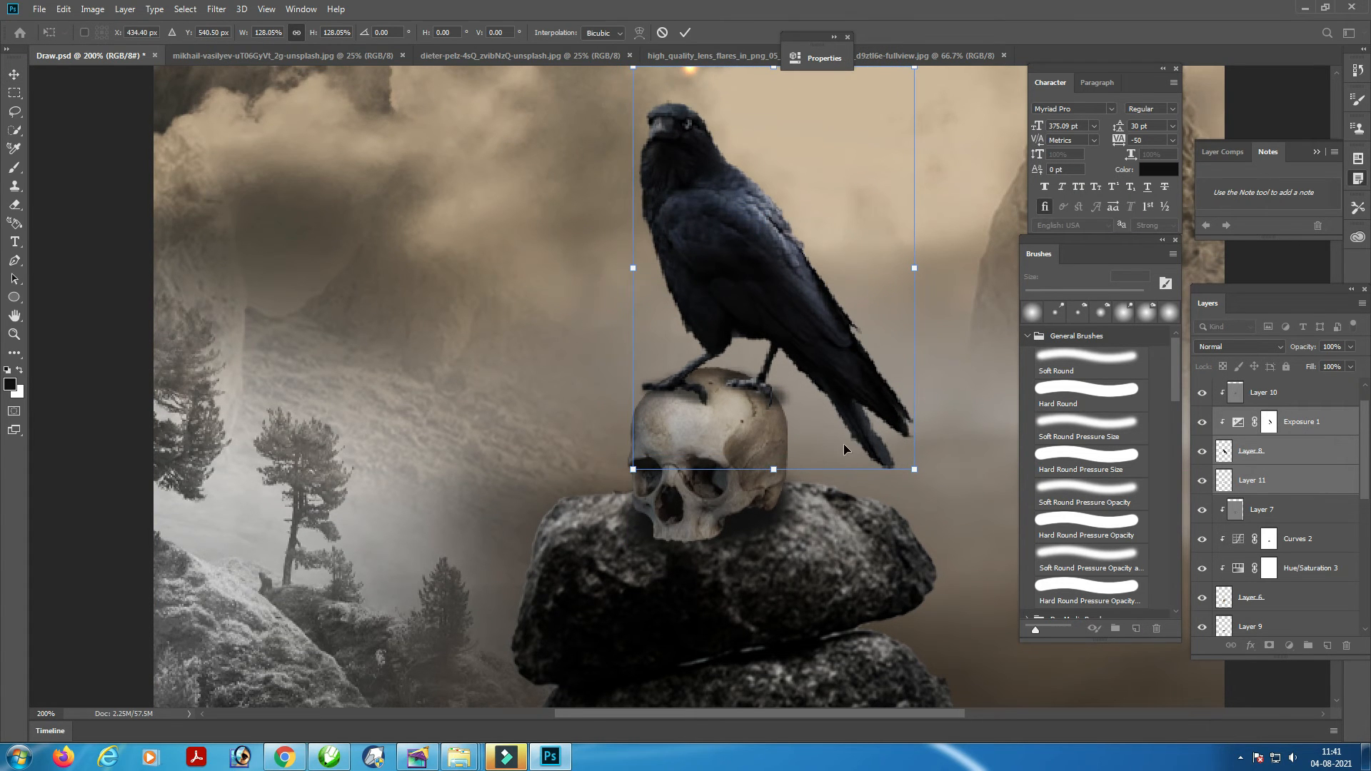
right_click(740, 426)
click(759, 436)
click(722, 505)
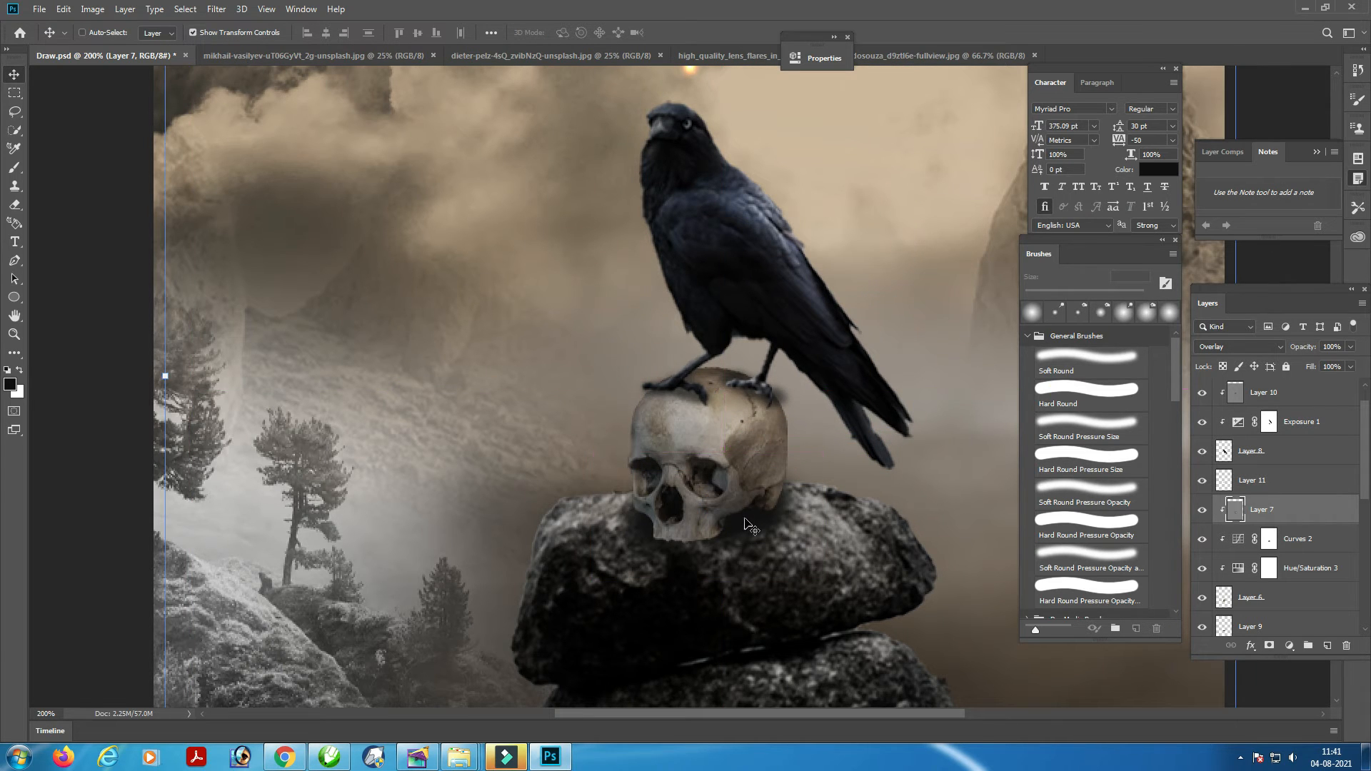
shift+click(1278, 607)
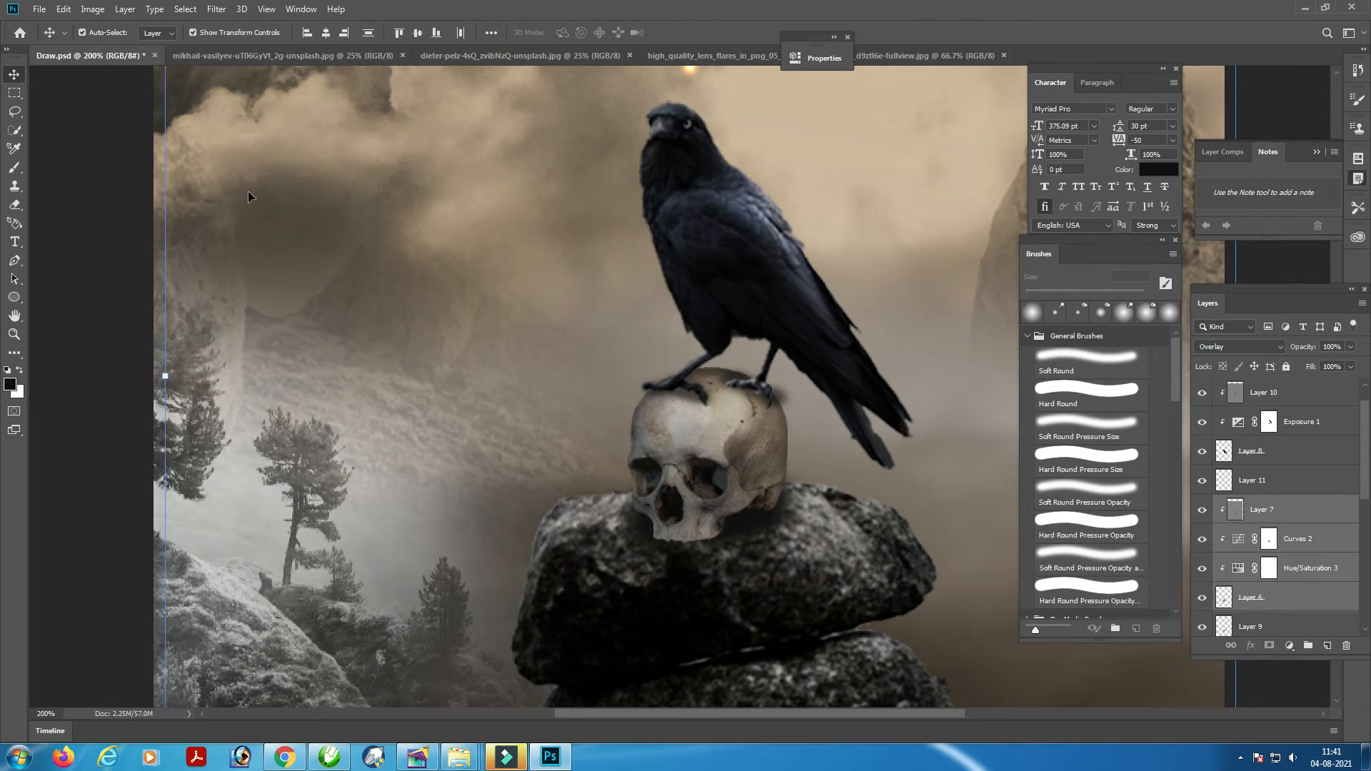
click(64, 9)
click(122, 318)
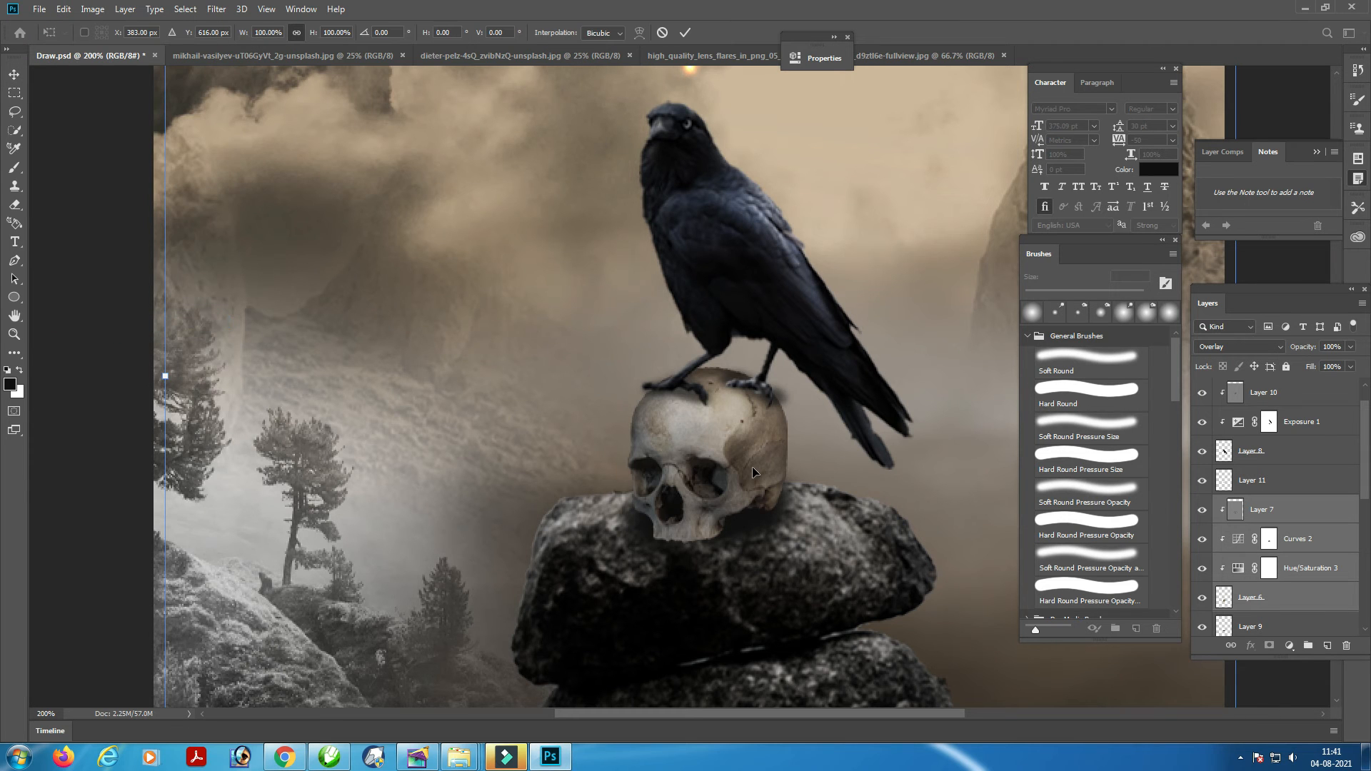
key(Escape)
right_click(747, 443)
click(716, 426)
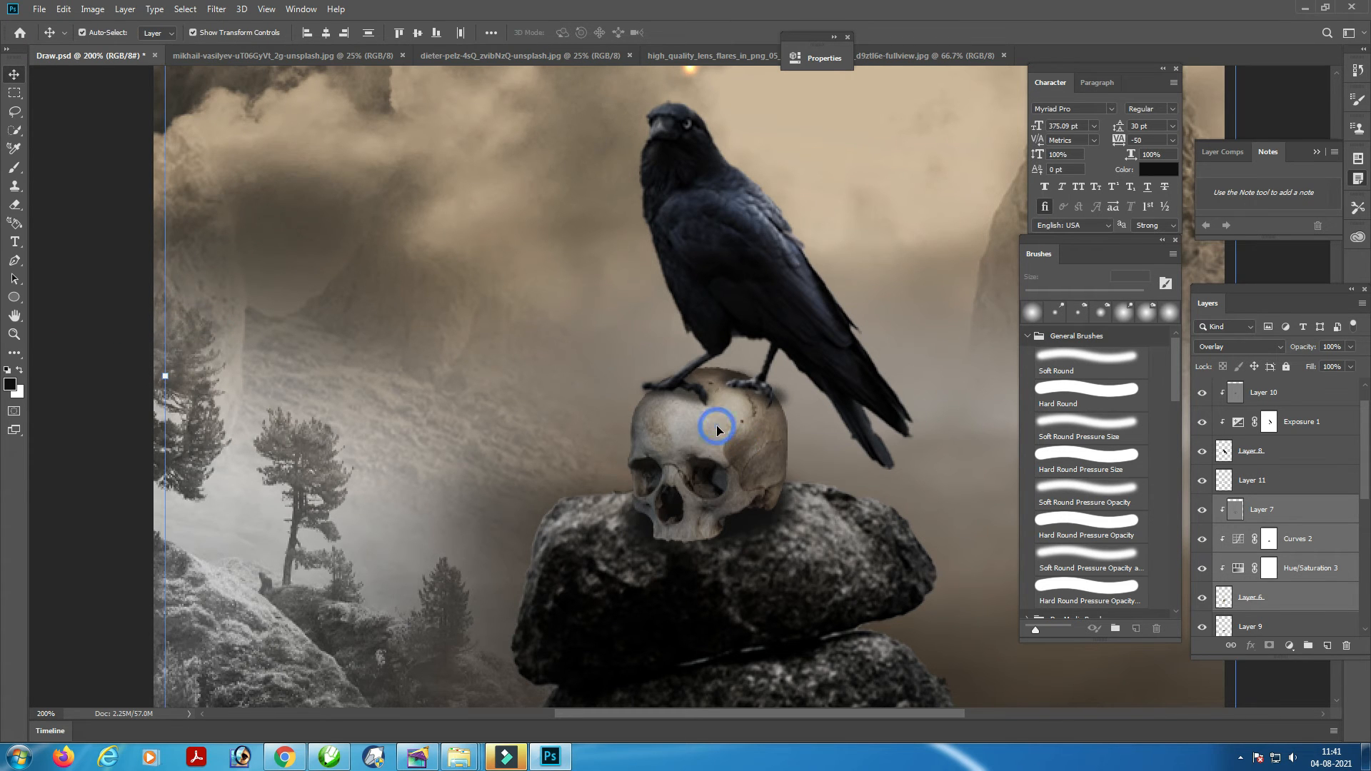
key(ctrl+t)
click(719, 423)
key(Escape)
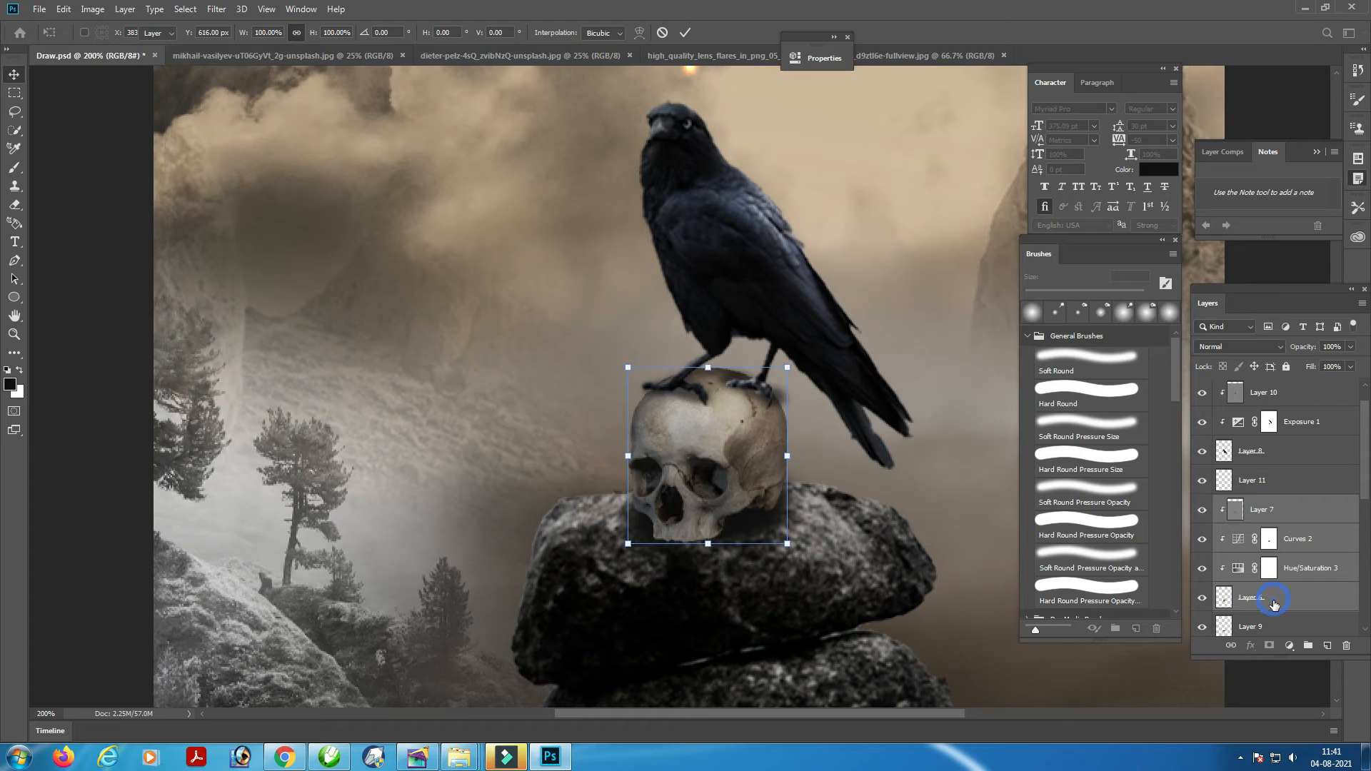
Scale the skull on Layer 6 up to about 120% and nudge its Layer 9 shadow to sit beneath it
click(1281, 587)
drag(746, 363, 764, 328)
drag(715, 414, 712, 431)
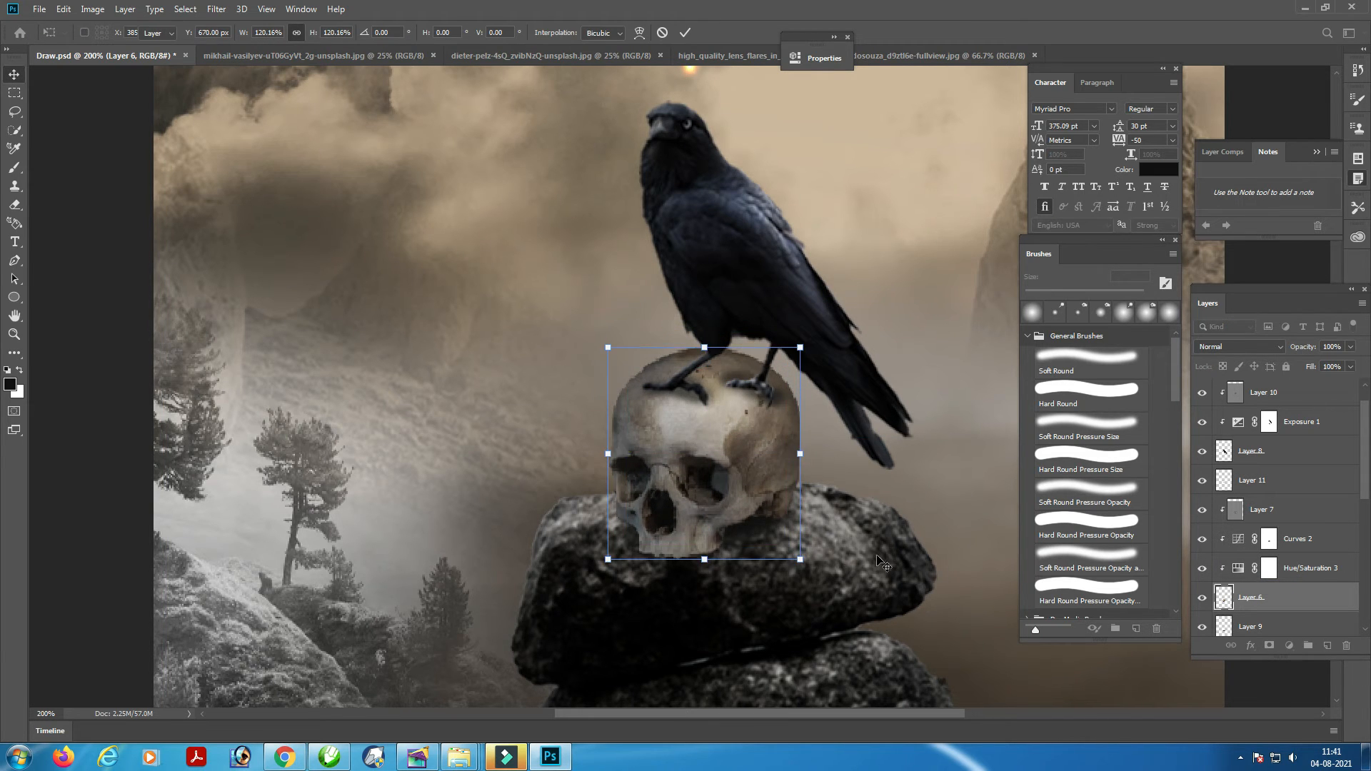
key(Return)
click(742, 532)
drag(743, 532, 734, 542)
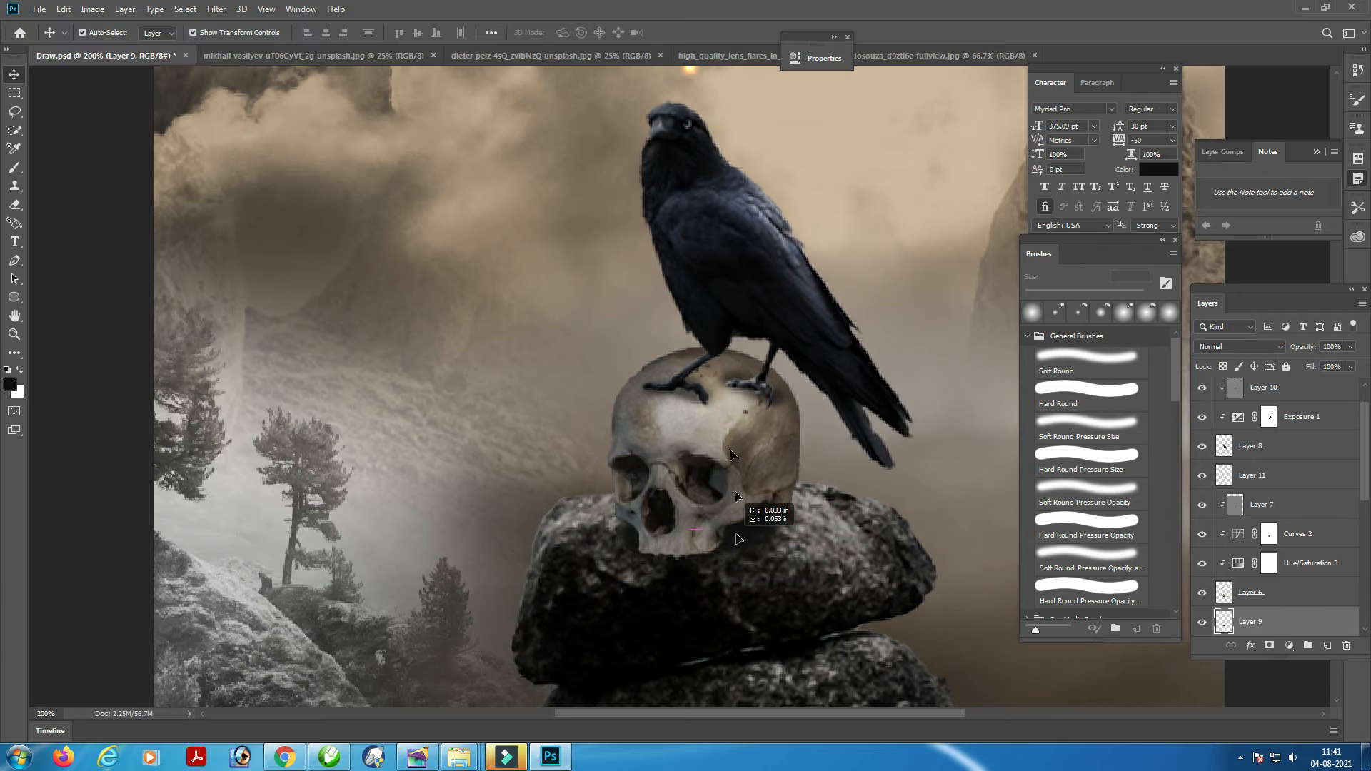
drag(761, 308, 765, 268)
key(ctrl+z)
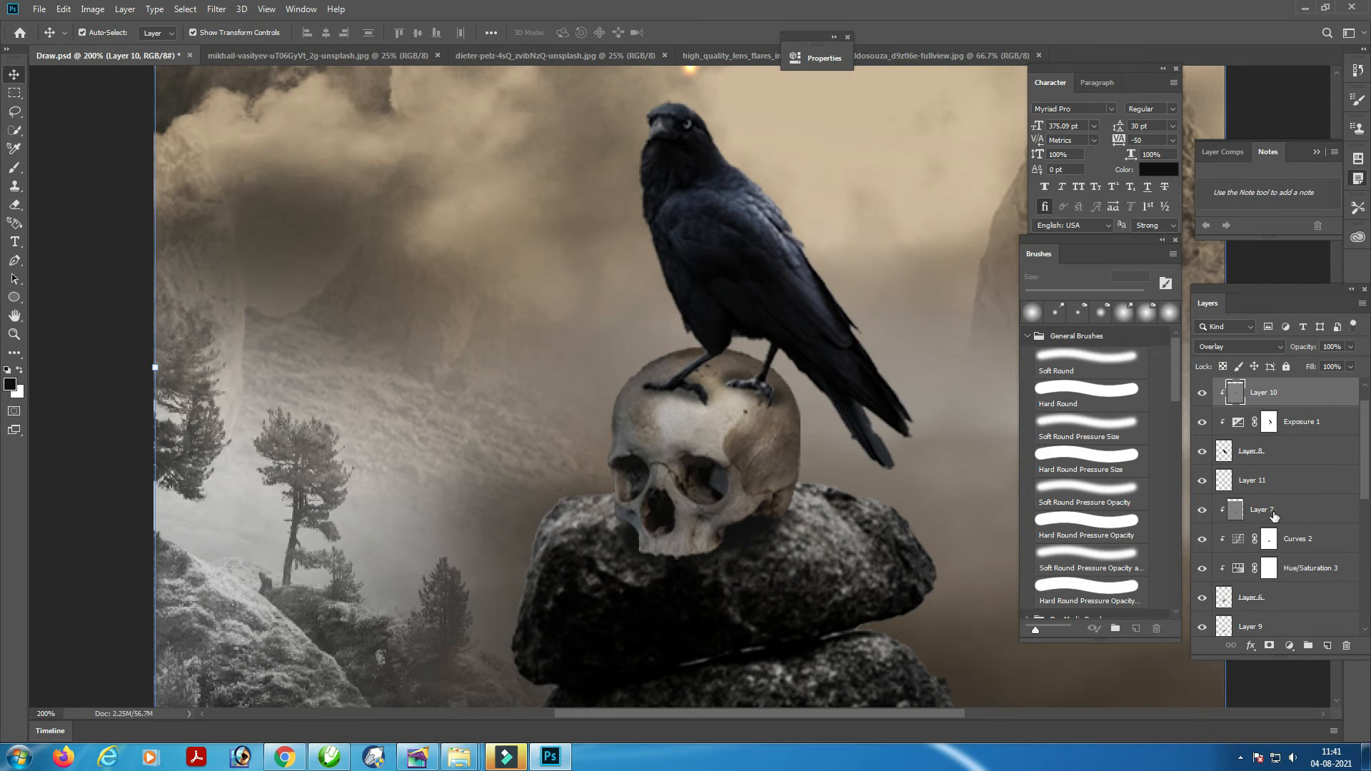
click(1275, 513)
click(1255, 457)
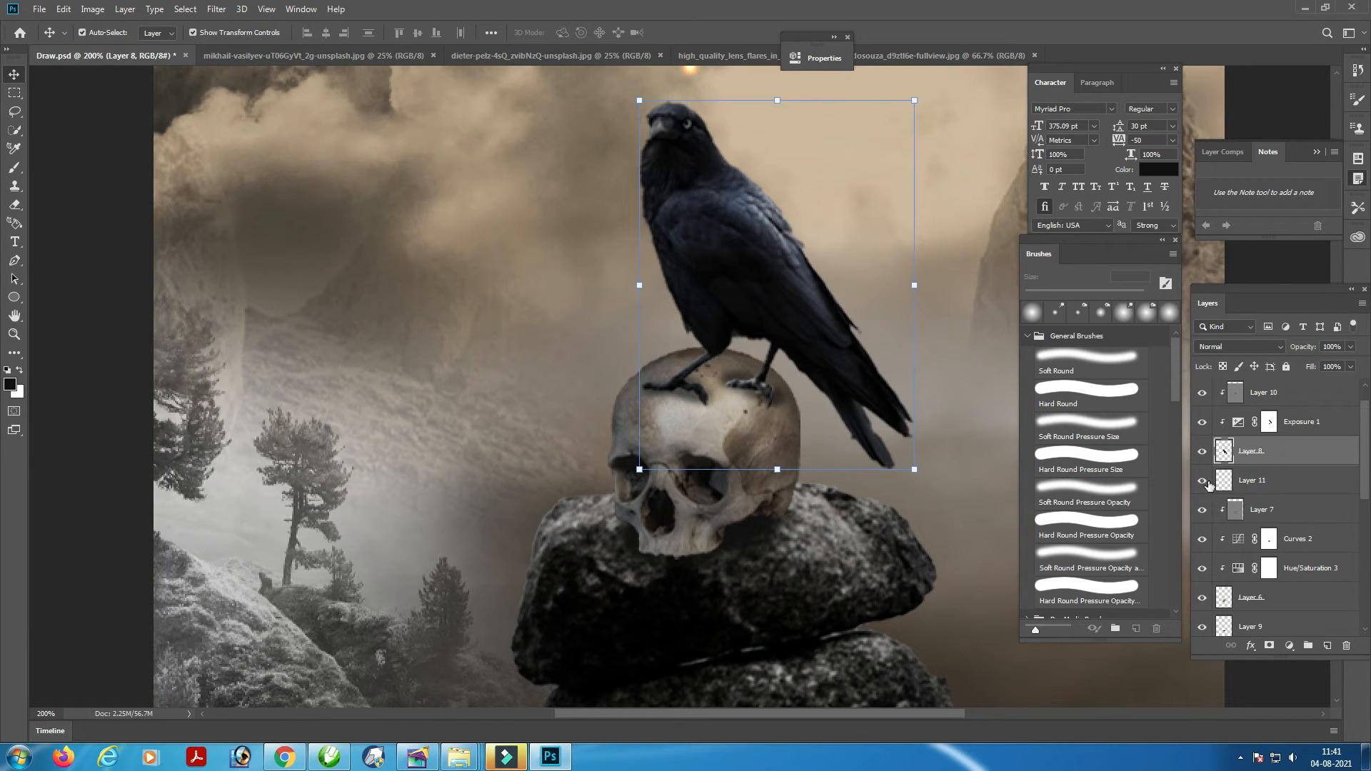
shift+click(1263, 481)
drag(767, 312, 741, 270)
key(ctrl+z)
click(1259, 453)
shift+click(1262, 483)
key(ctrl+z)
drag(858, 390, 853, 362)
key(ctrl+z)
Select Layer 10 through Layer 11 and move the crow up slightly so its feet rest atop the enlarged skull
shift+click(1281, 485)
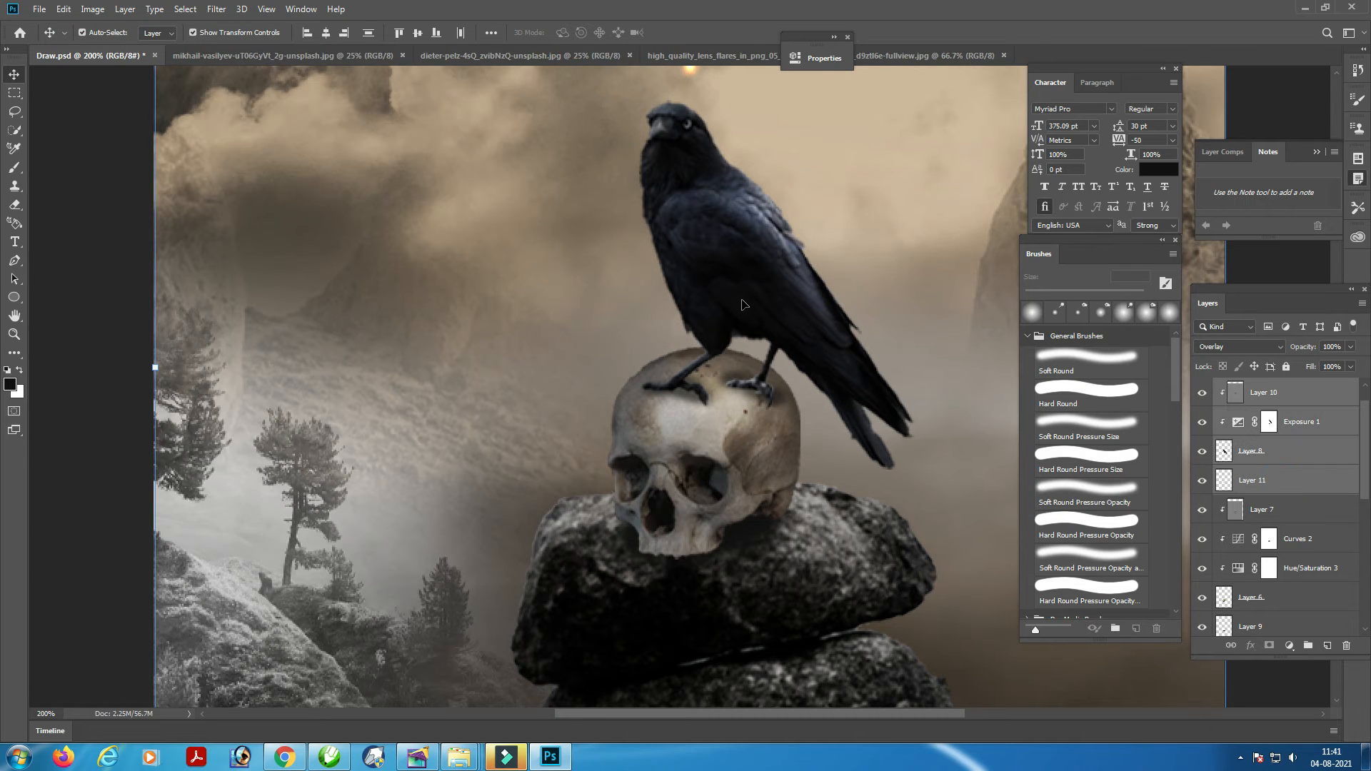
key(ctrl+t)
mouse_move(758, 310)
mouse_down()
mouse_move(745, 285)
mouse_move(756, 291)
mouse_up()
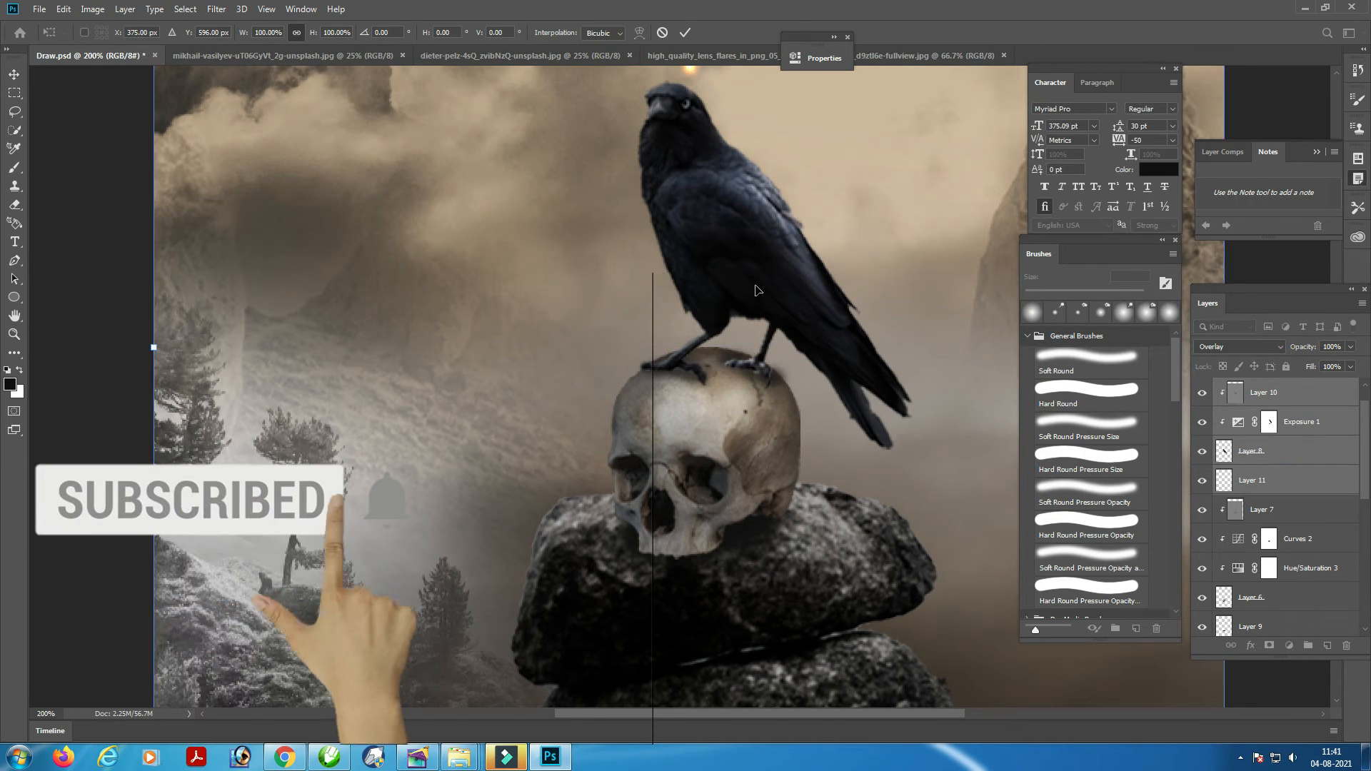
drag(690, 70, 694, 95)
key(ctrl+z)
right_click(691, 70)
click(706, 81)
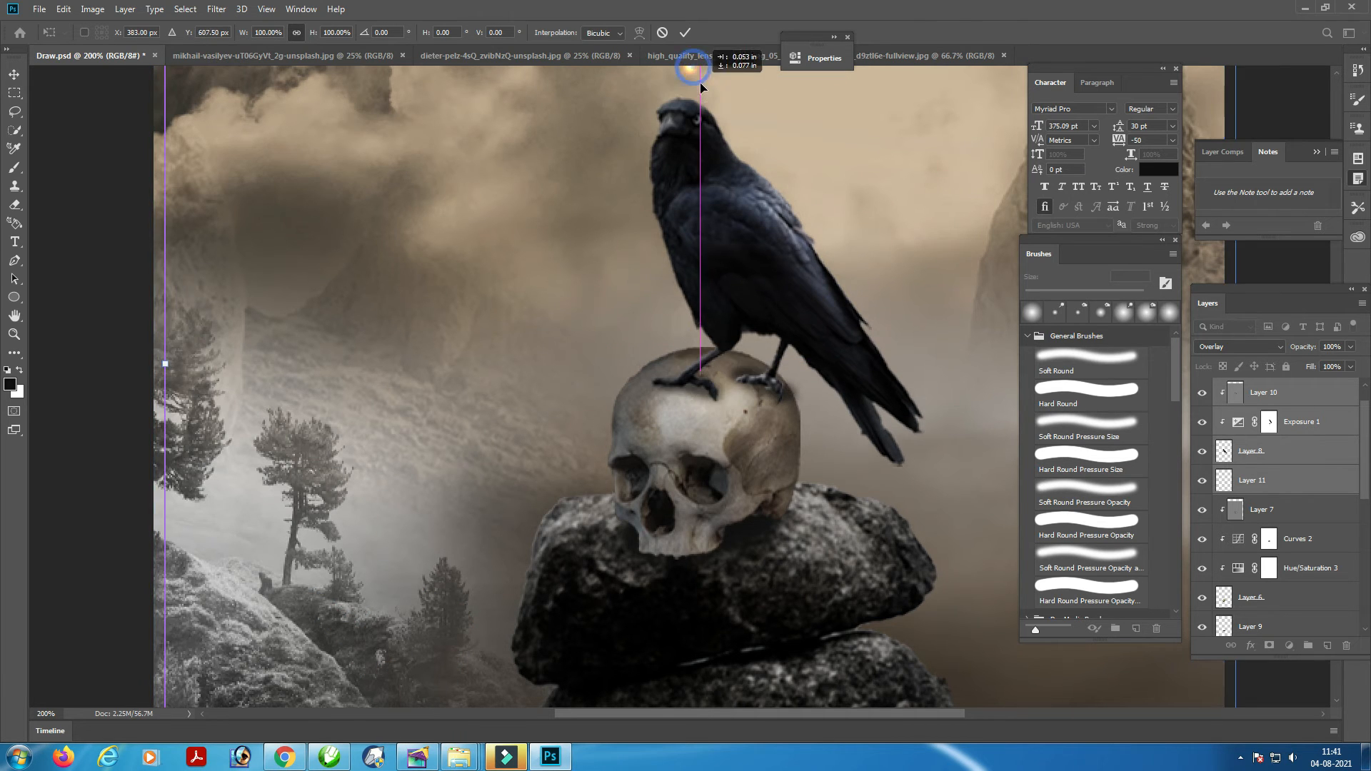
scroll(700, 84, up, 3)
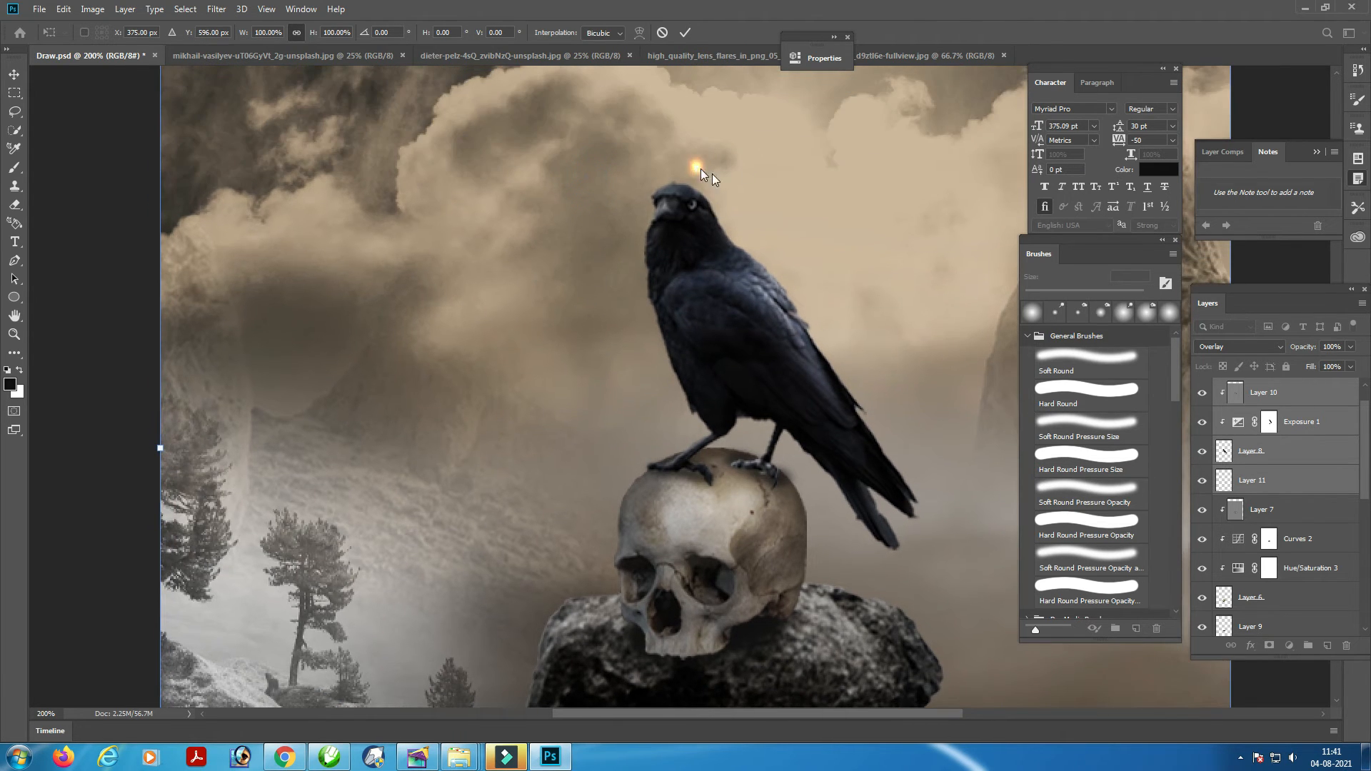
right_click(700, 170)
click(717, 174)
key(Return)
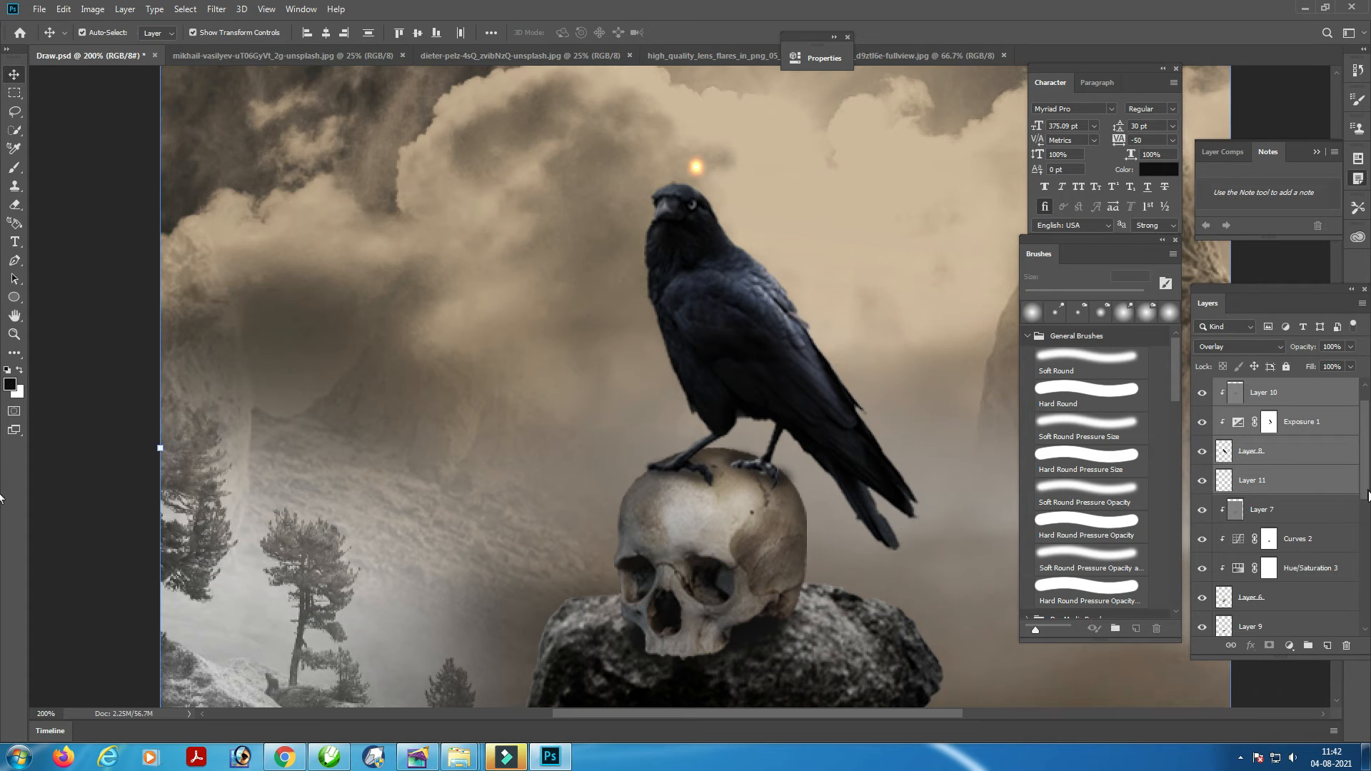
Move the orange glow on Layer 12 down onto the crow's eye
click(1304, 507)
click(1293, 397)
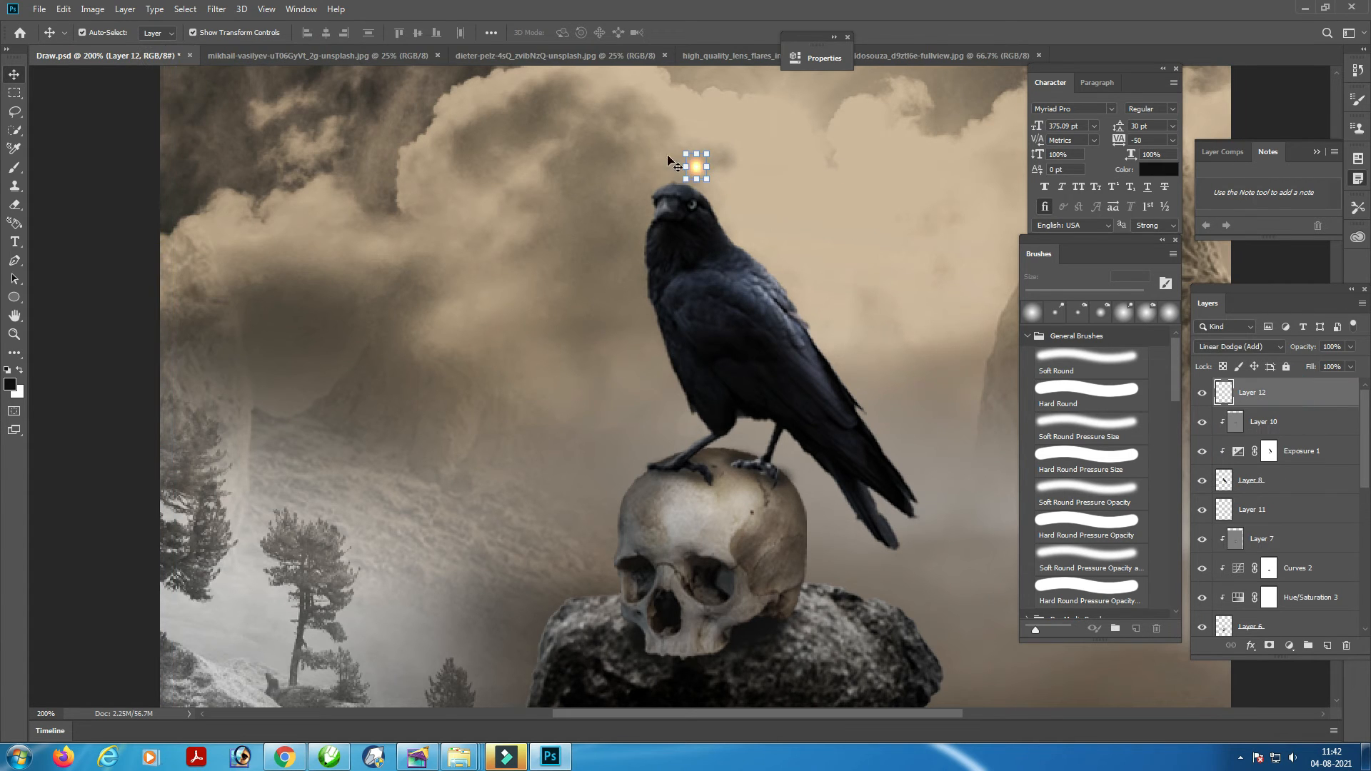
drag(700, 179, 692, 204)
click(747, 331)
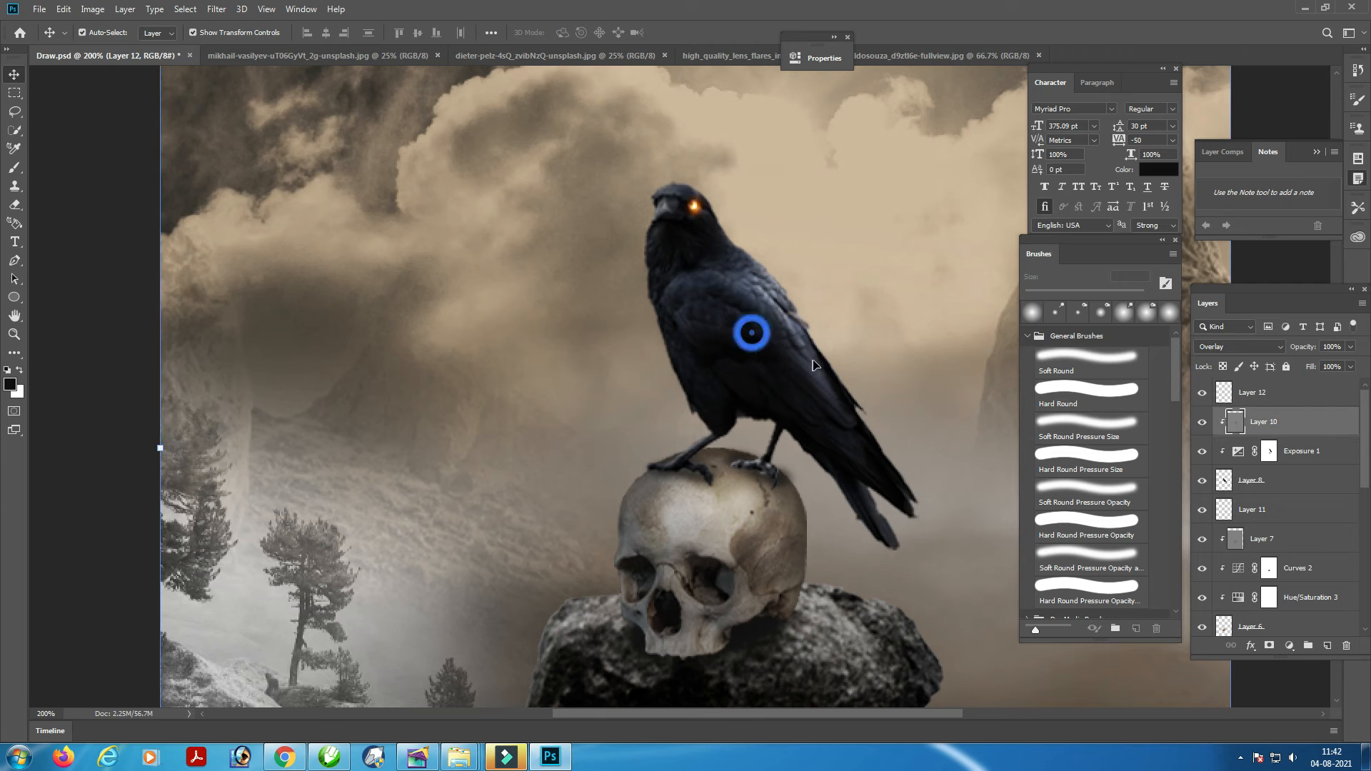
key(ctrl+0)
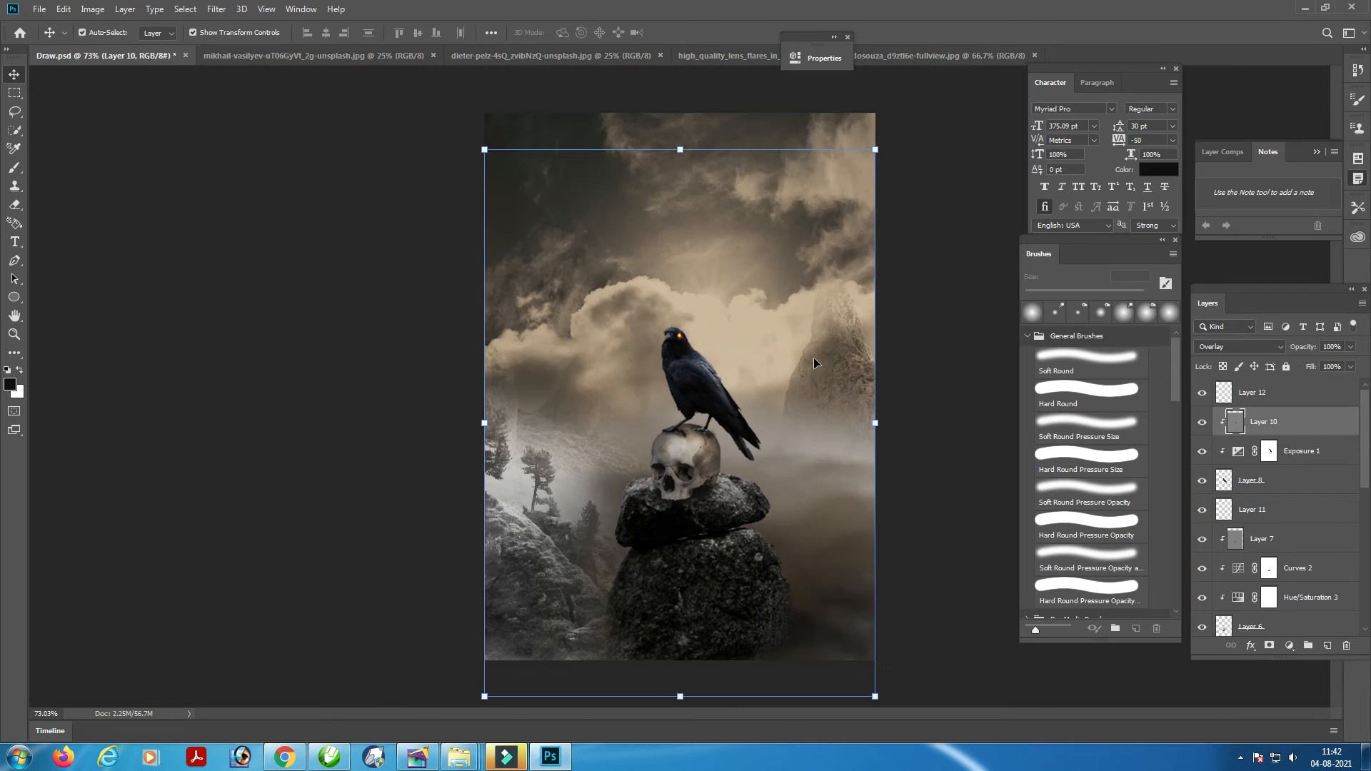
right_click(692, 367)
click(734, 374)
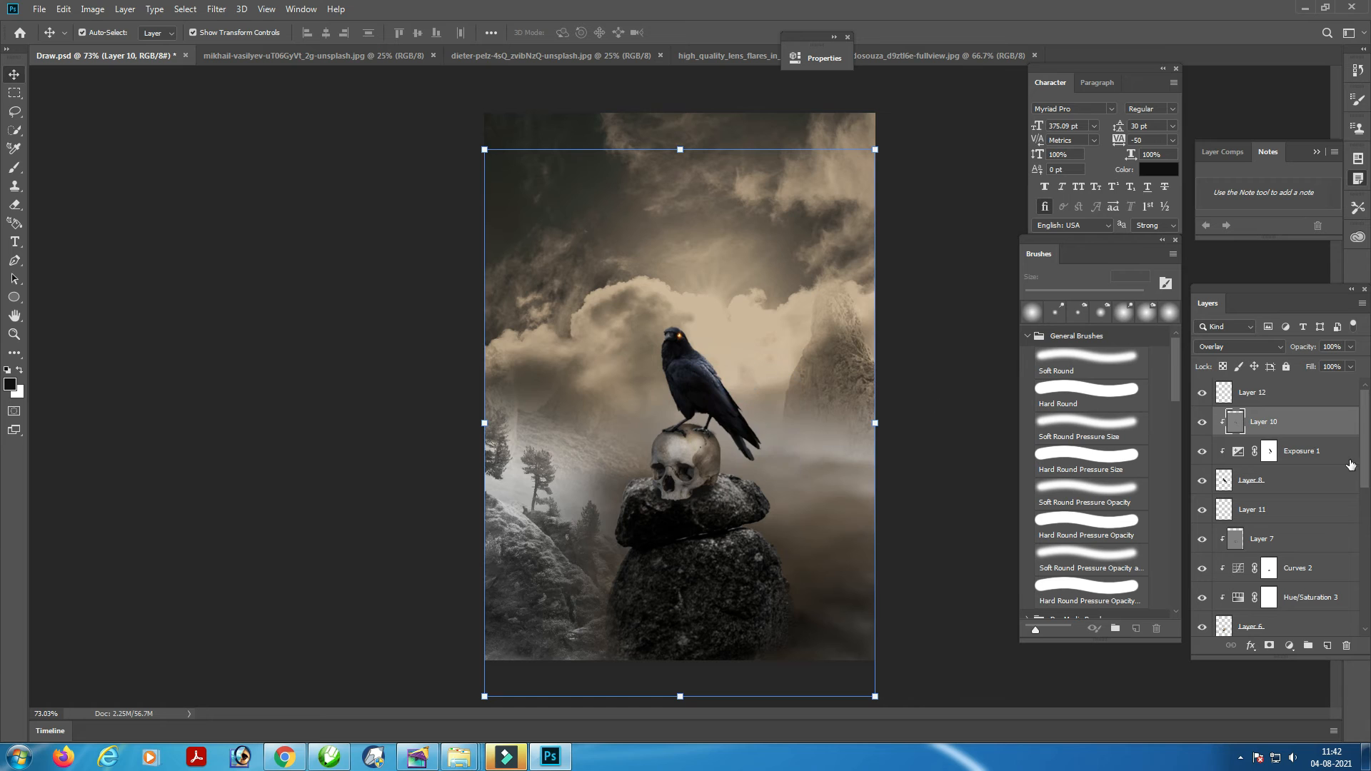
Group the layers from Layer 12 down to Layer 11 under the name Crow
click(1276, 398)
shift+click(1264, 513)
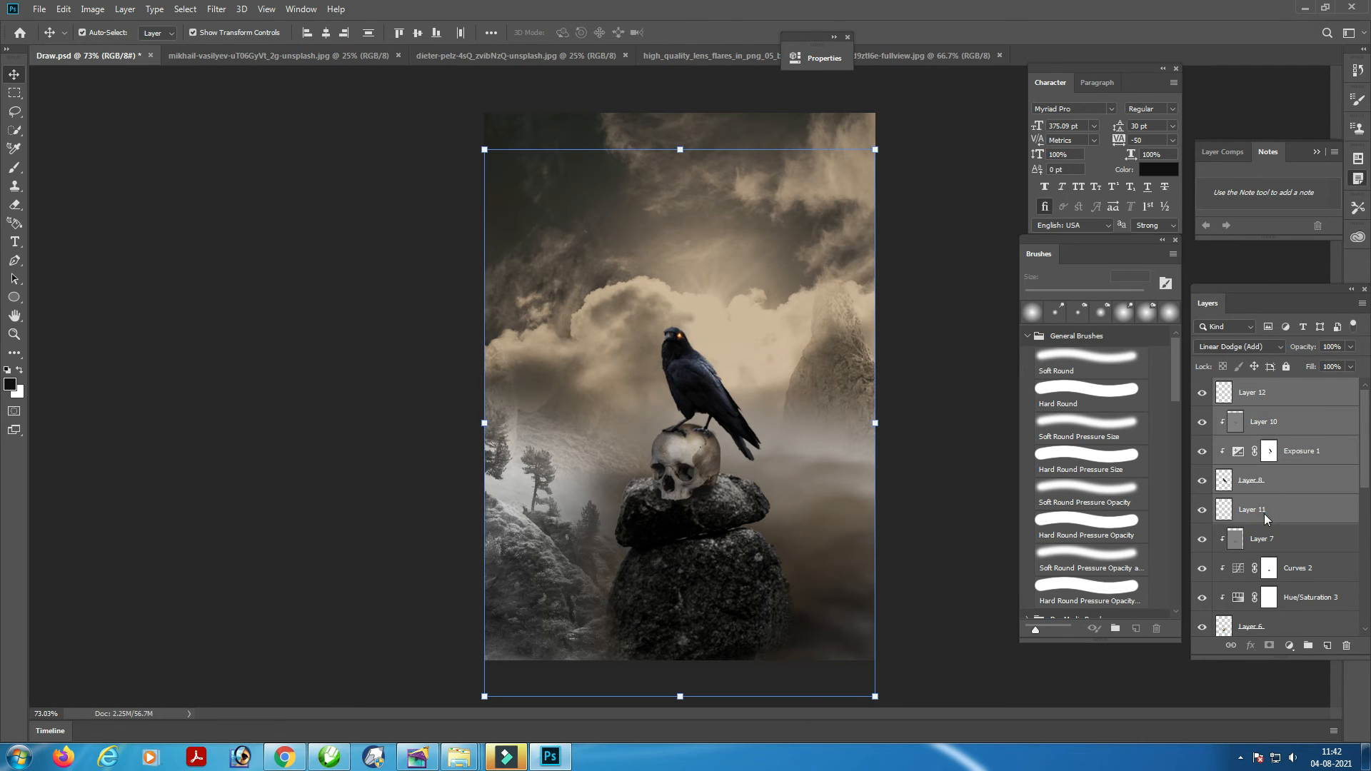
right_click(1264, 513)
click(1127, 241)
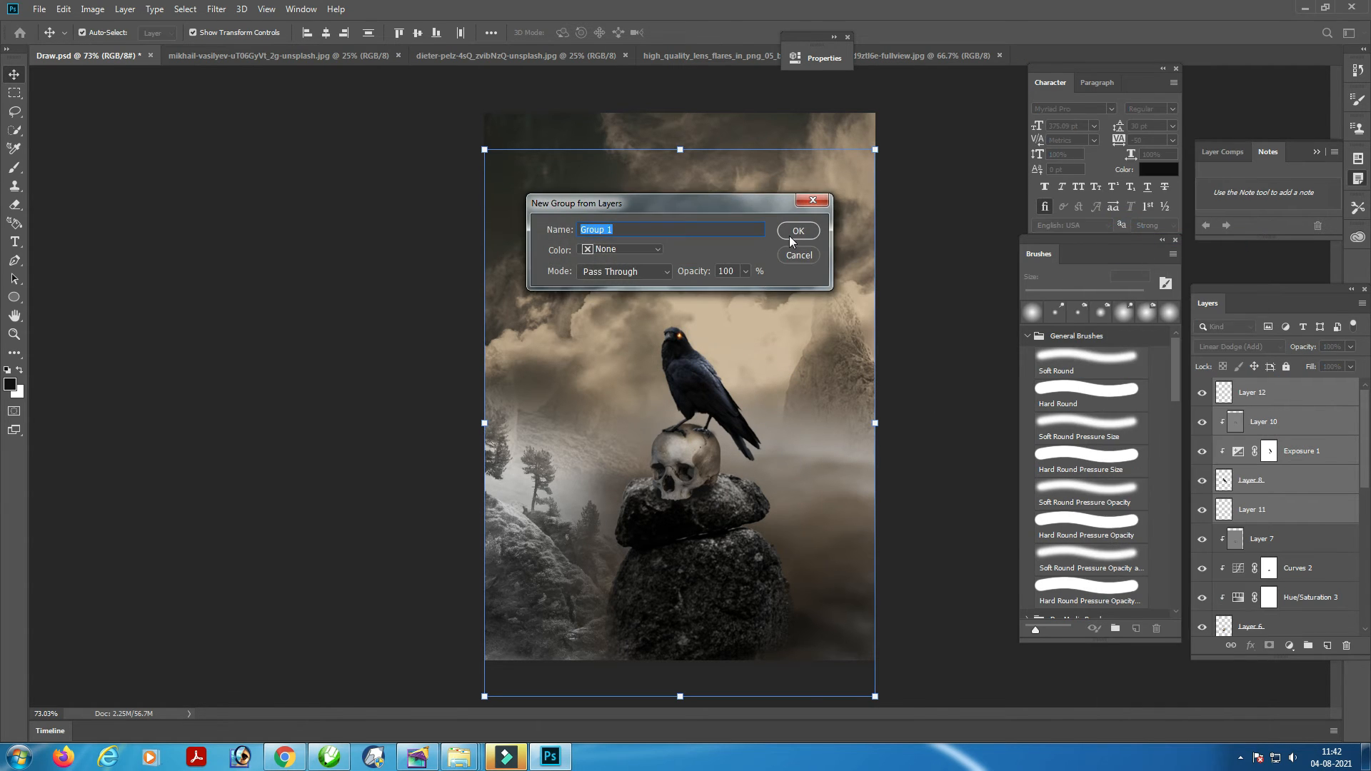
text(Crow)
key(Return)
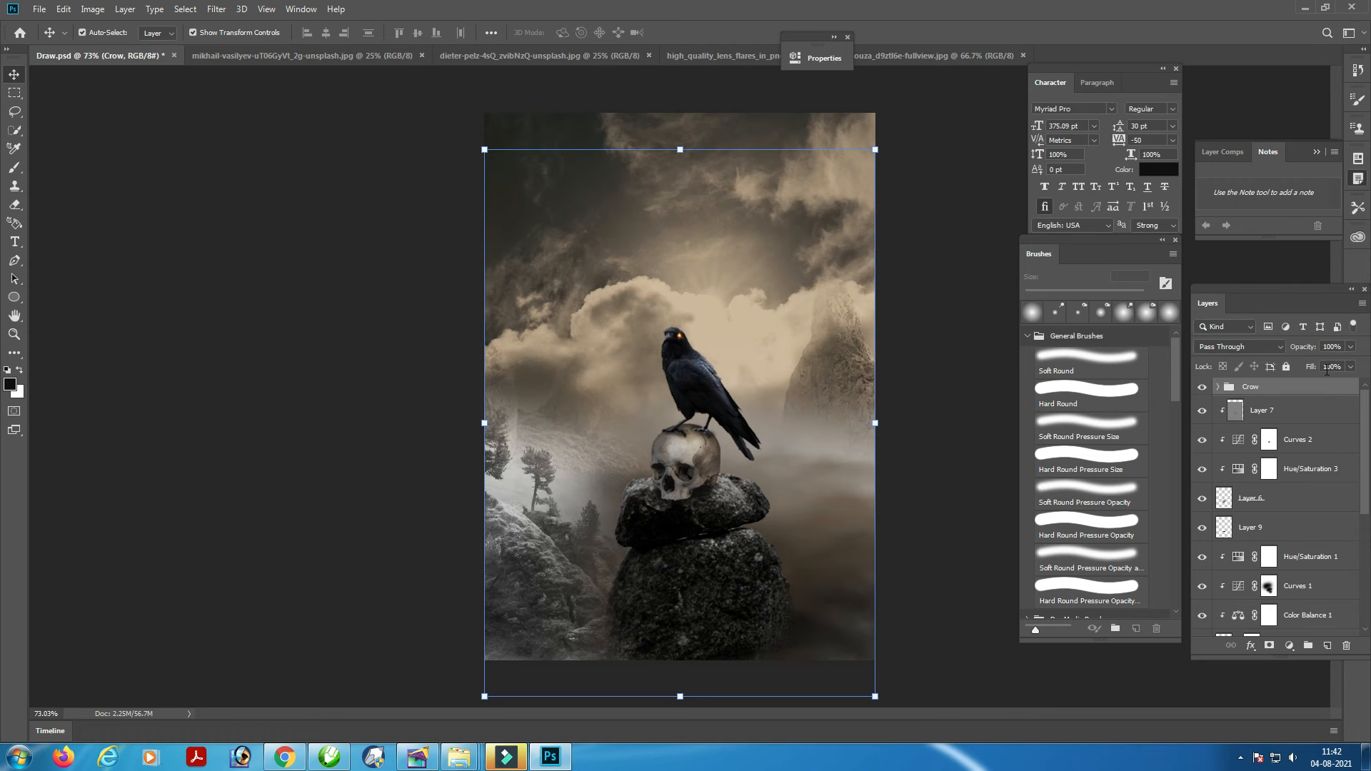
Scale the Crow group up to about 107% and lower it so the bird's feet rest on the skull
drag(736, 145, 736, 110)
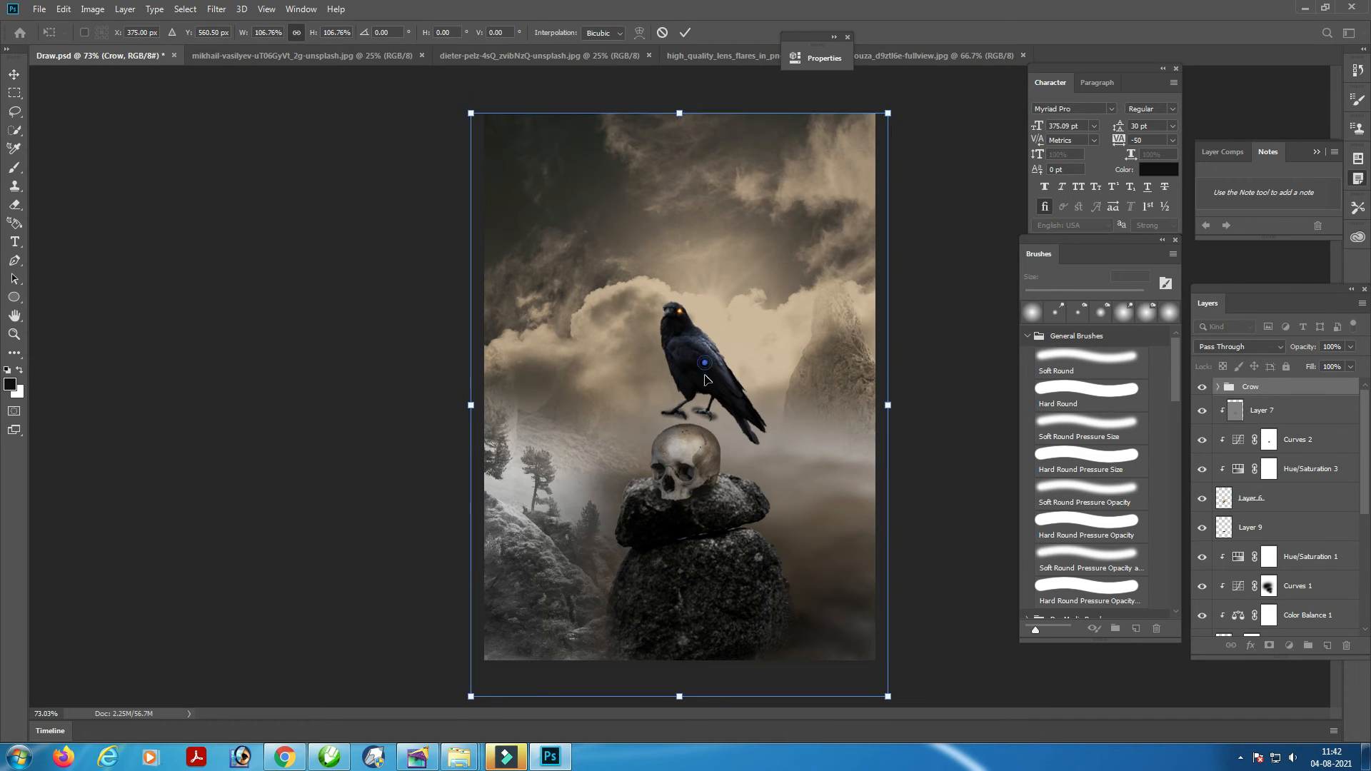
drag(709, 365, 707, 385)
key(Return)
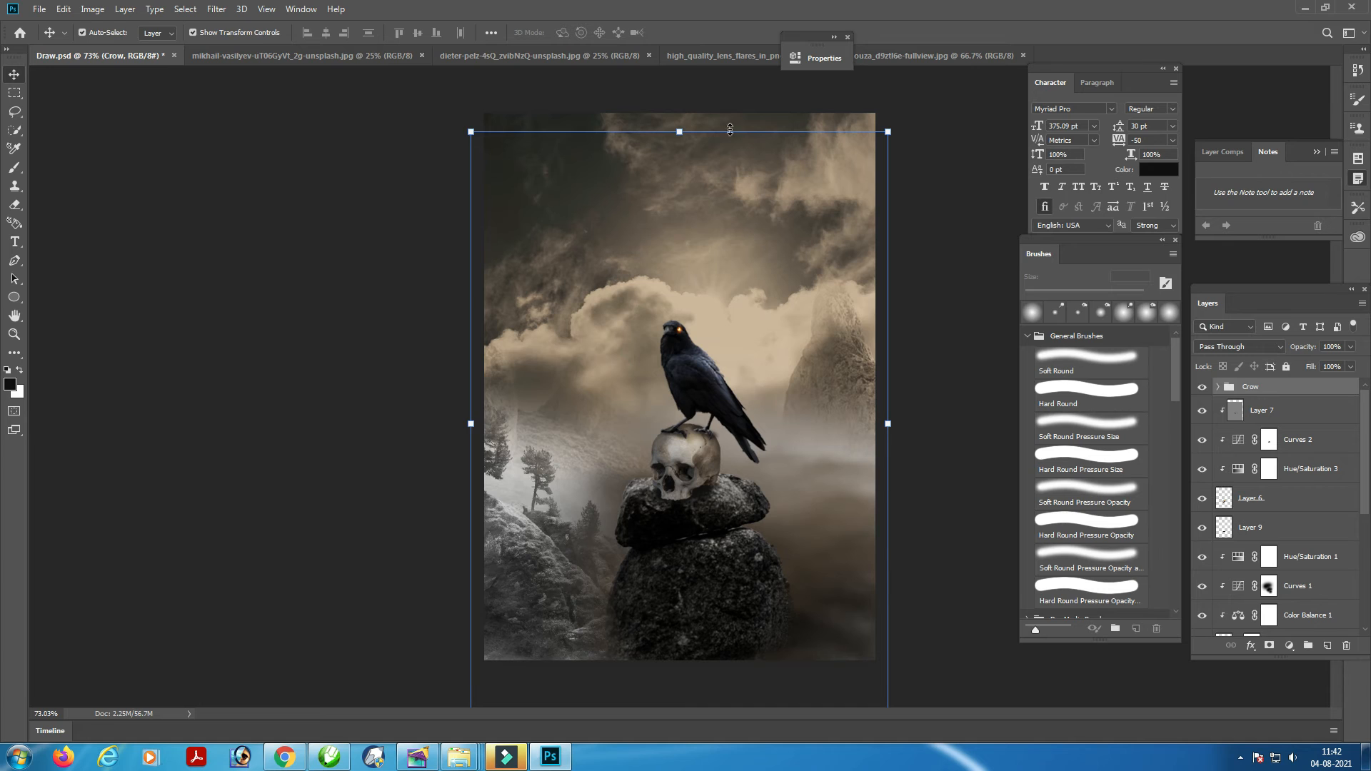
Add a Color Balance adjustment above the Layer 4 sky with midtones at red +6, green +56 and blue +31
click(768, 198)
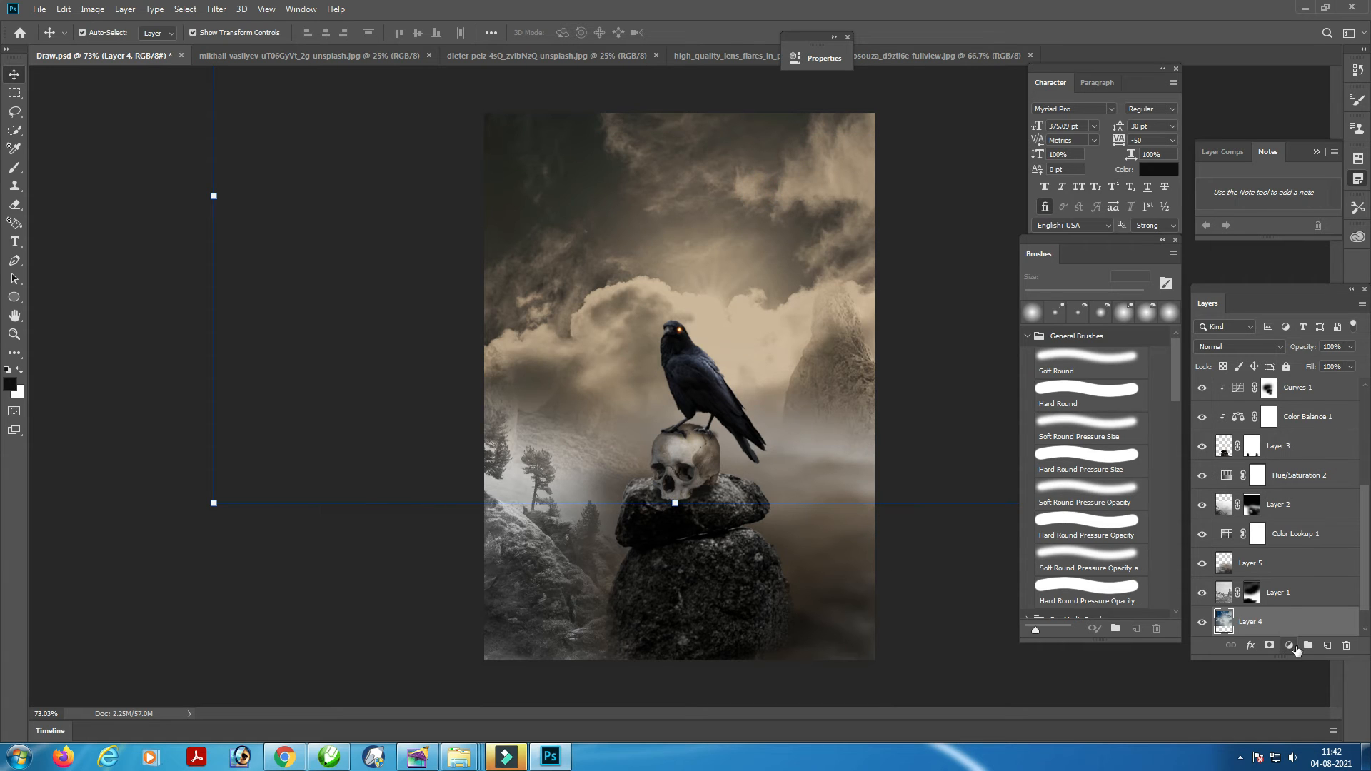
click(1291, 647)
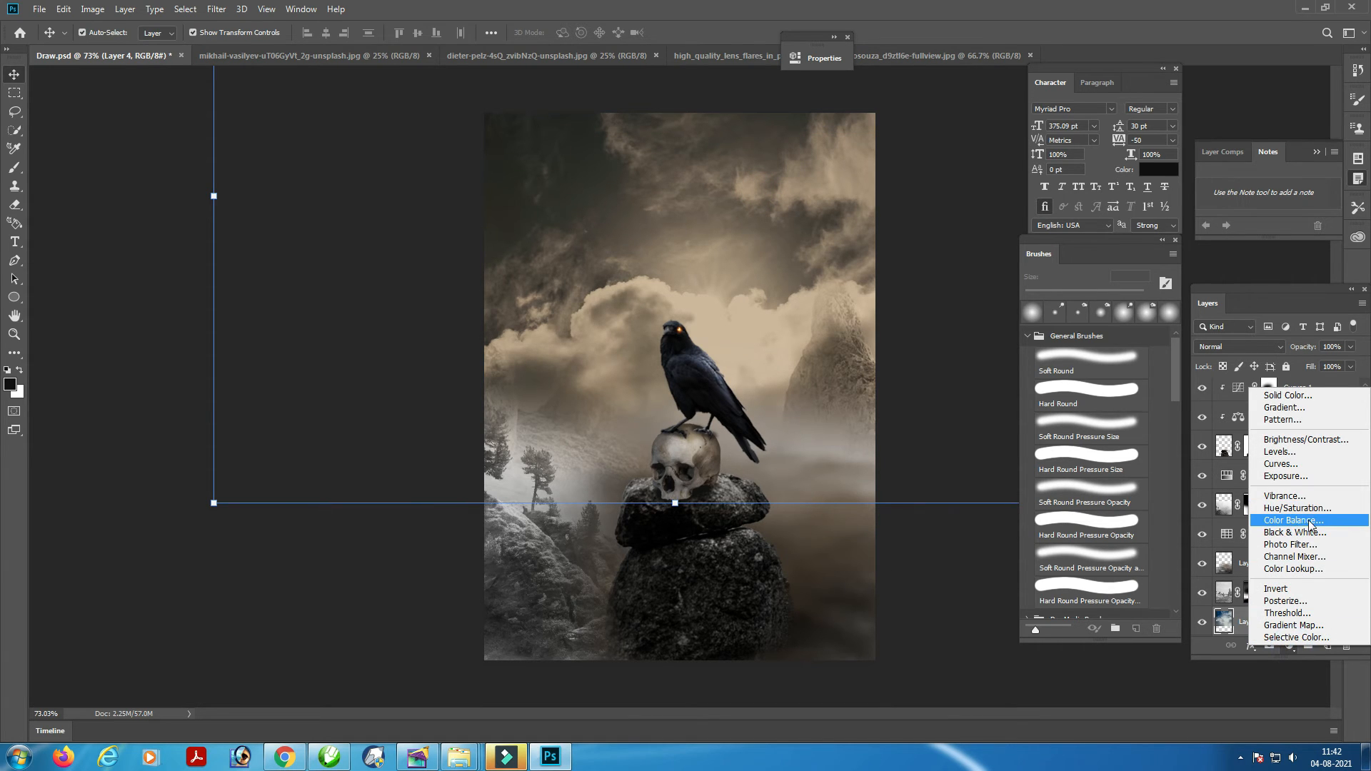
click(1313, 525)
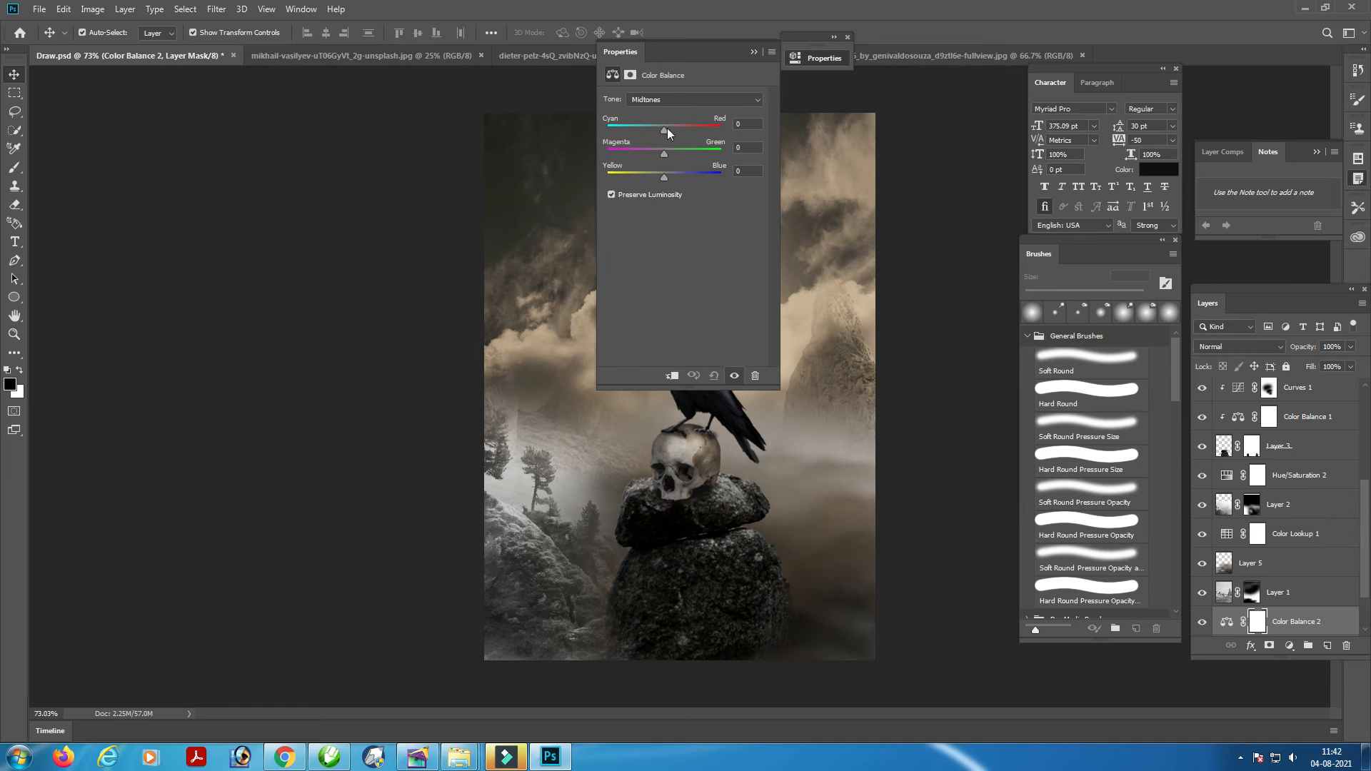
drag(665, 132, 664, 154)
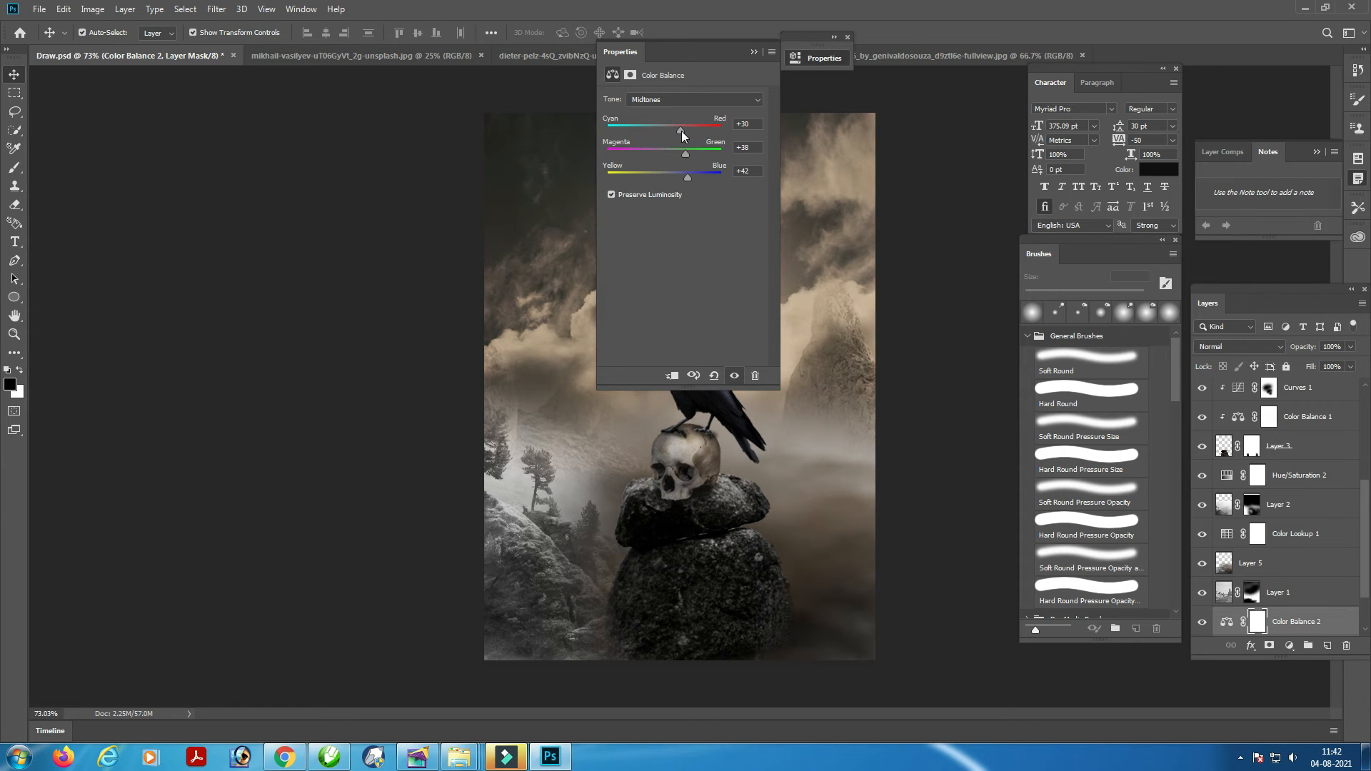
drag(681, 131, 682, 170)
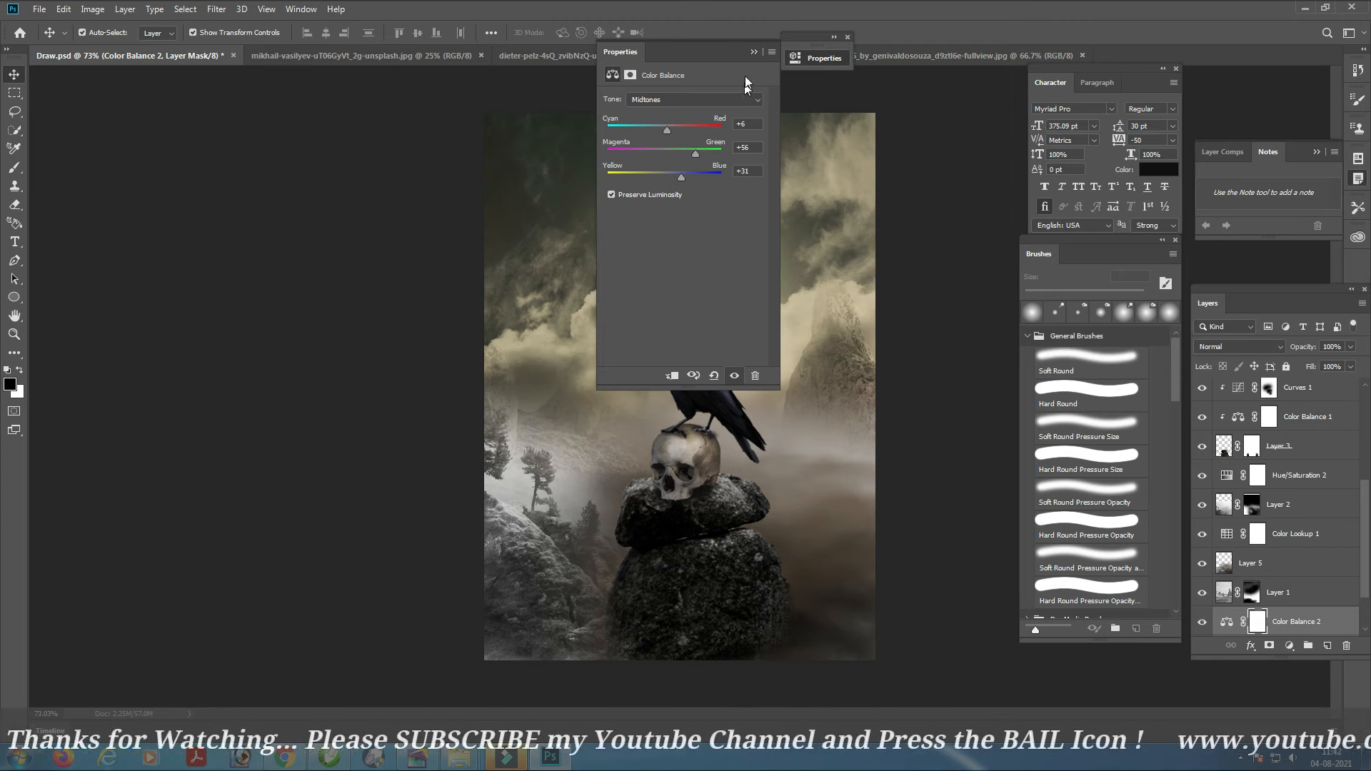
click(753, 53)
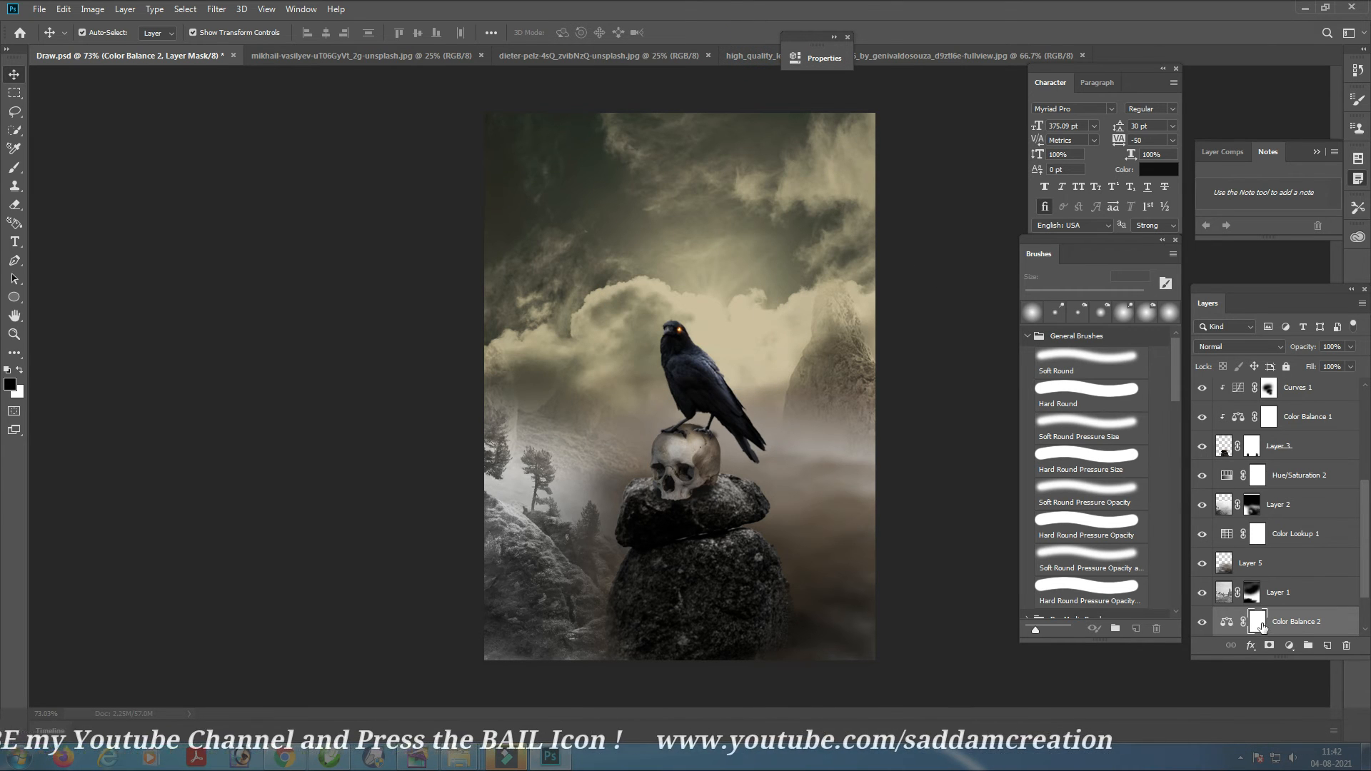
Apply the Camera Raw Filter to the Layer 4 sky with Contrast at +28 and a slight increase in Clarity
scroll(1294, 604, down, 2)
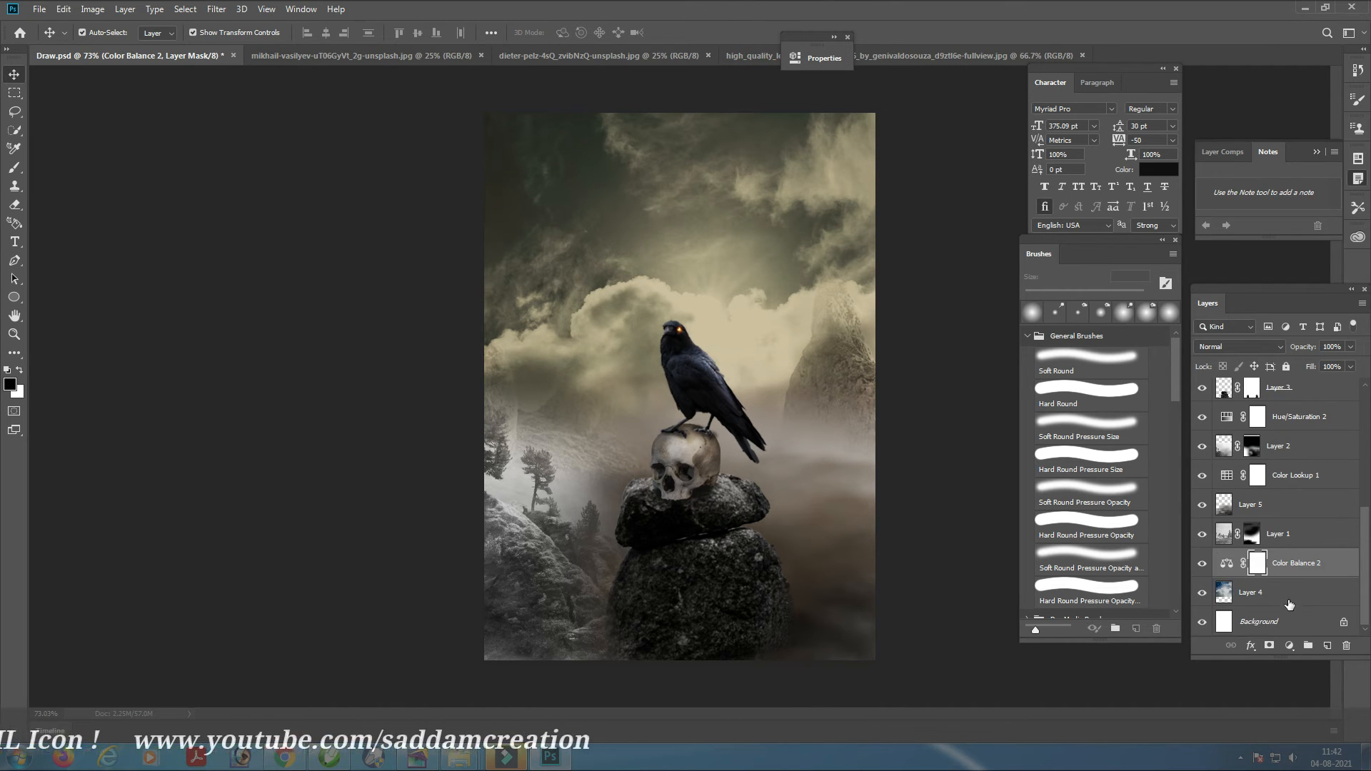
click(1285, 592)
click(214, 10)
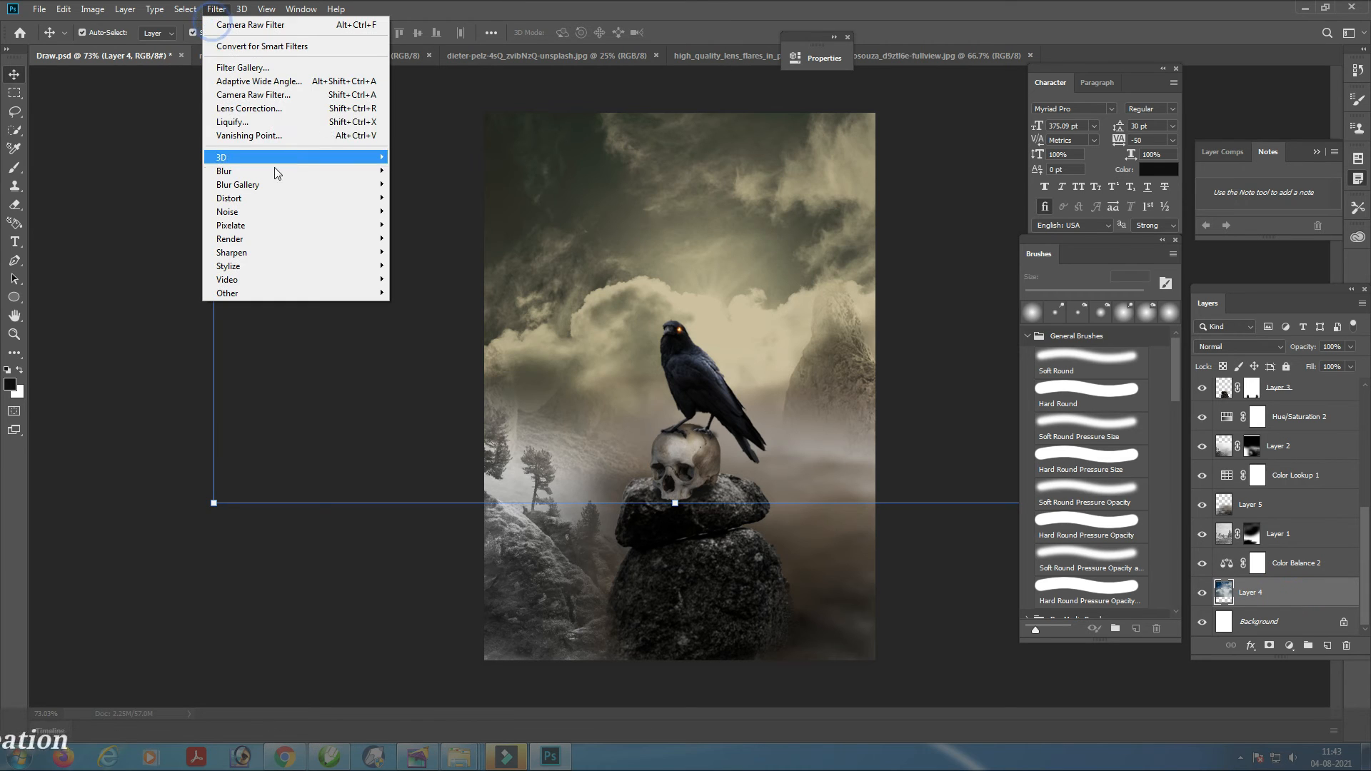
click(251, 93)
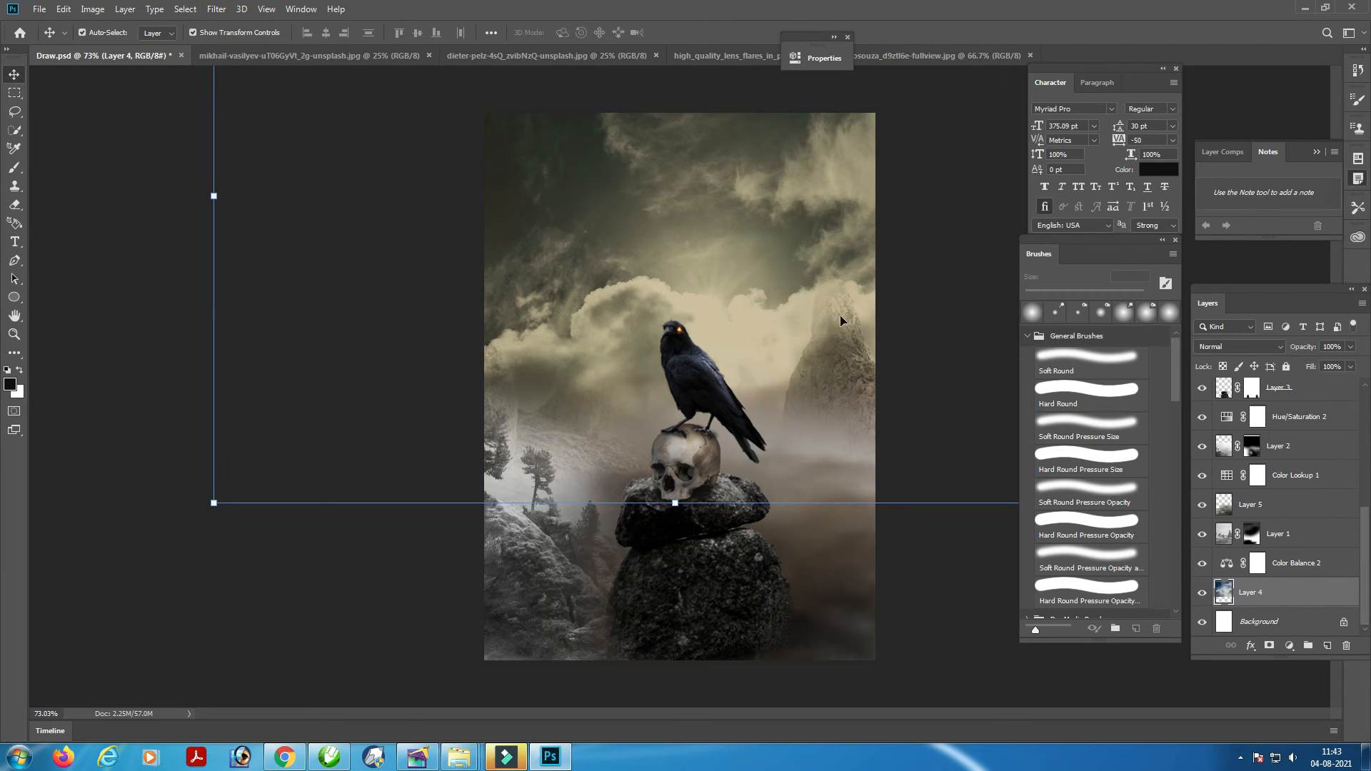
click(215, 9)
click(268, 92)
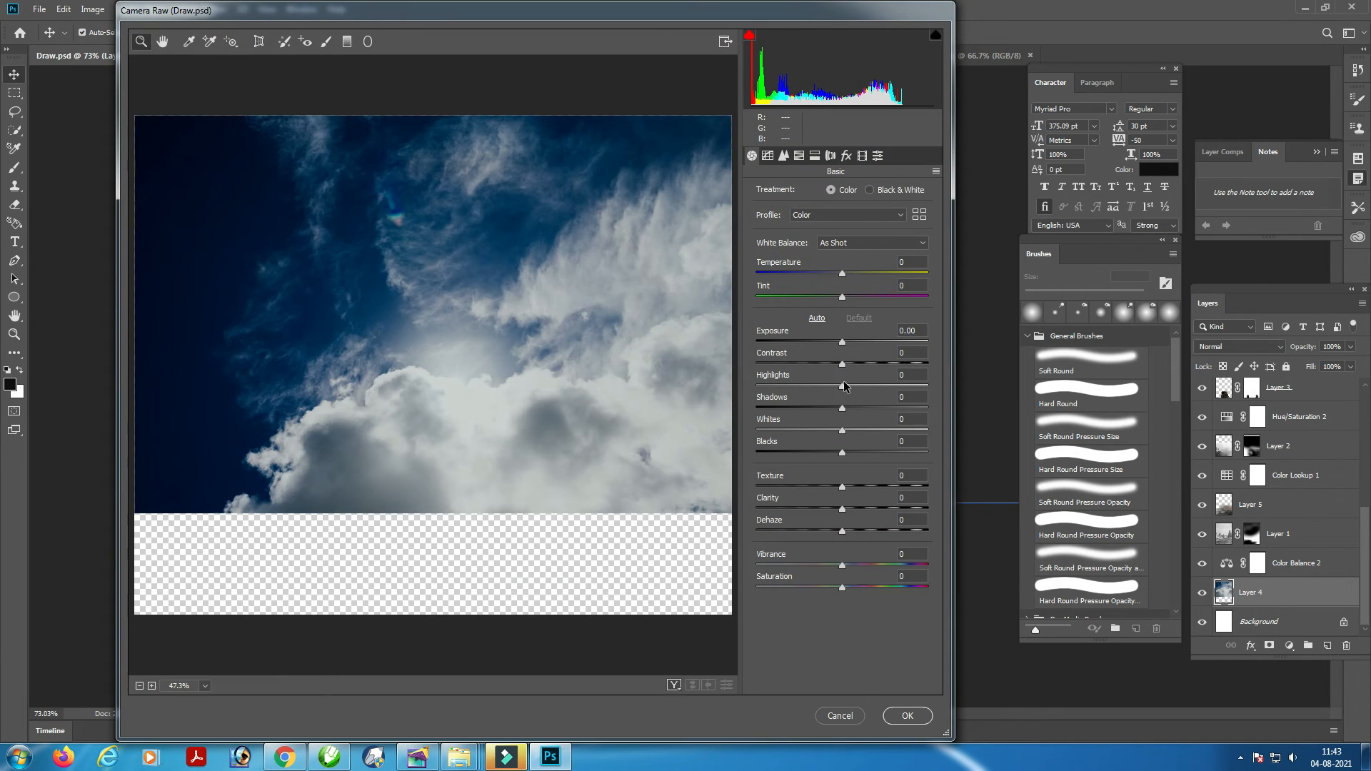
drag(842, 364, 866, 365)
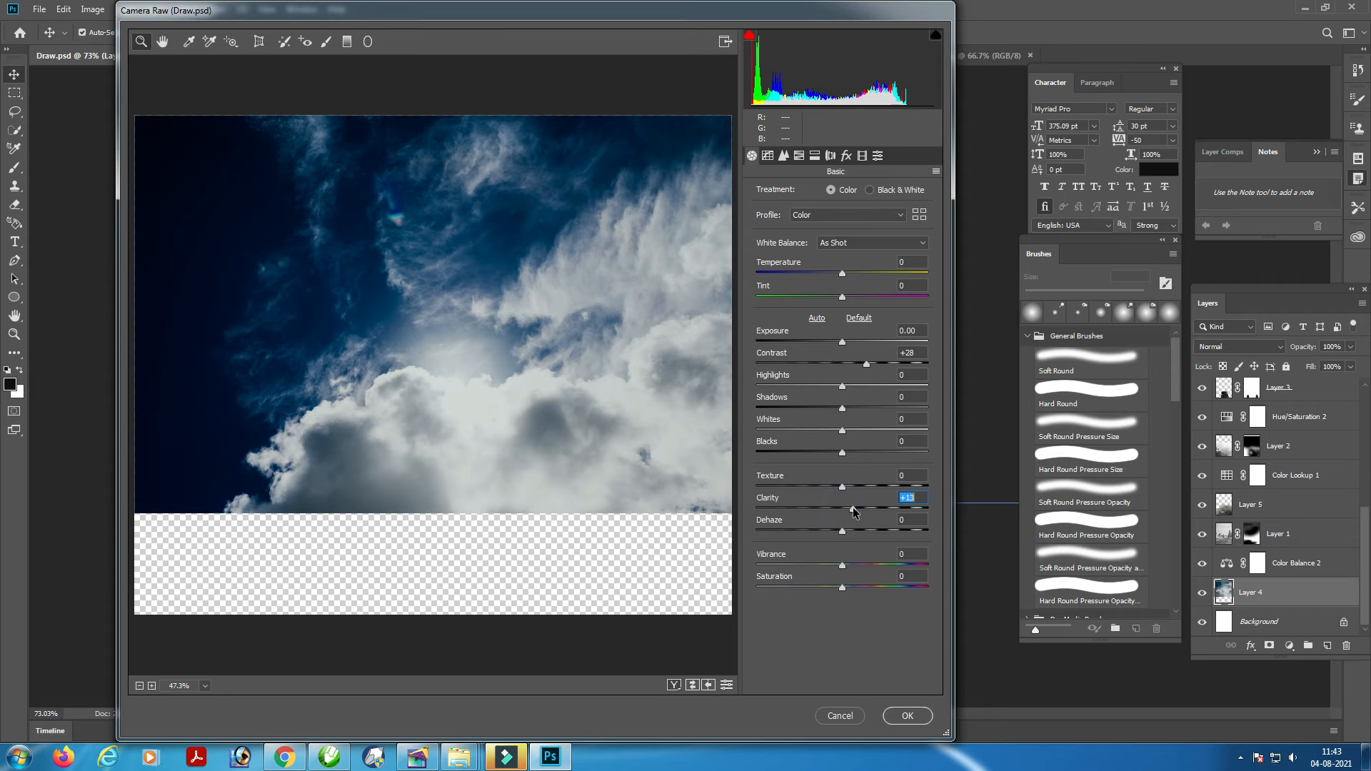
click(907, 716)
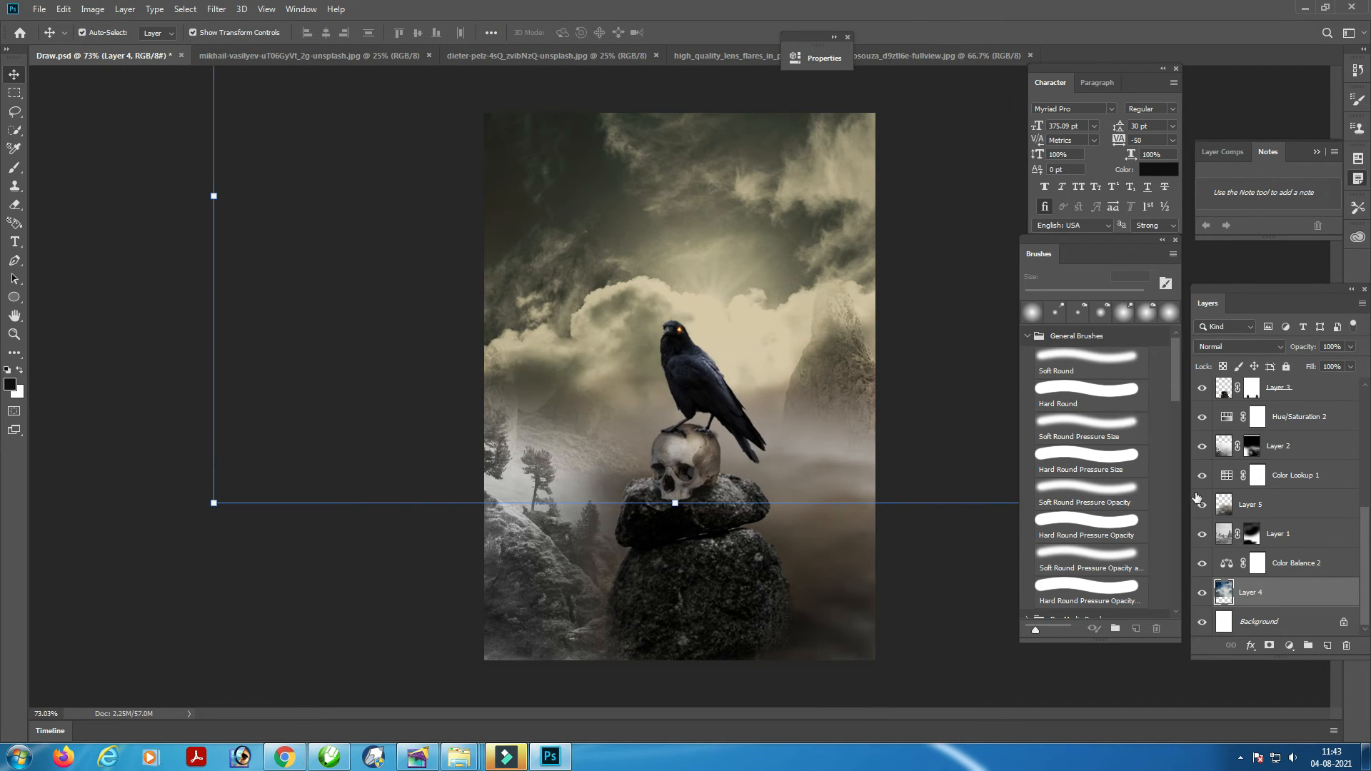
Open the cloudy sky photo whose file name ends in A_yA96R8EQQ-unsplash and bring it into Draw.psd as a new layer
click(1359, 642)
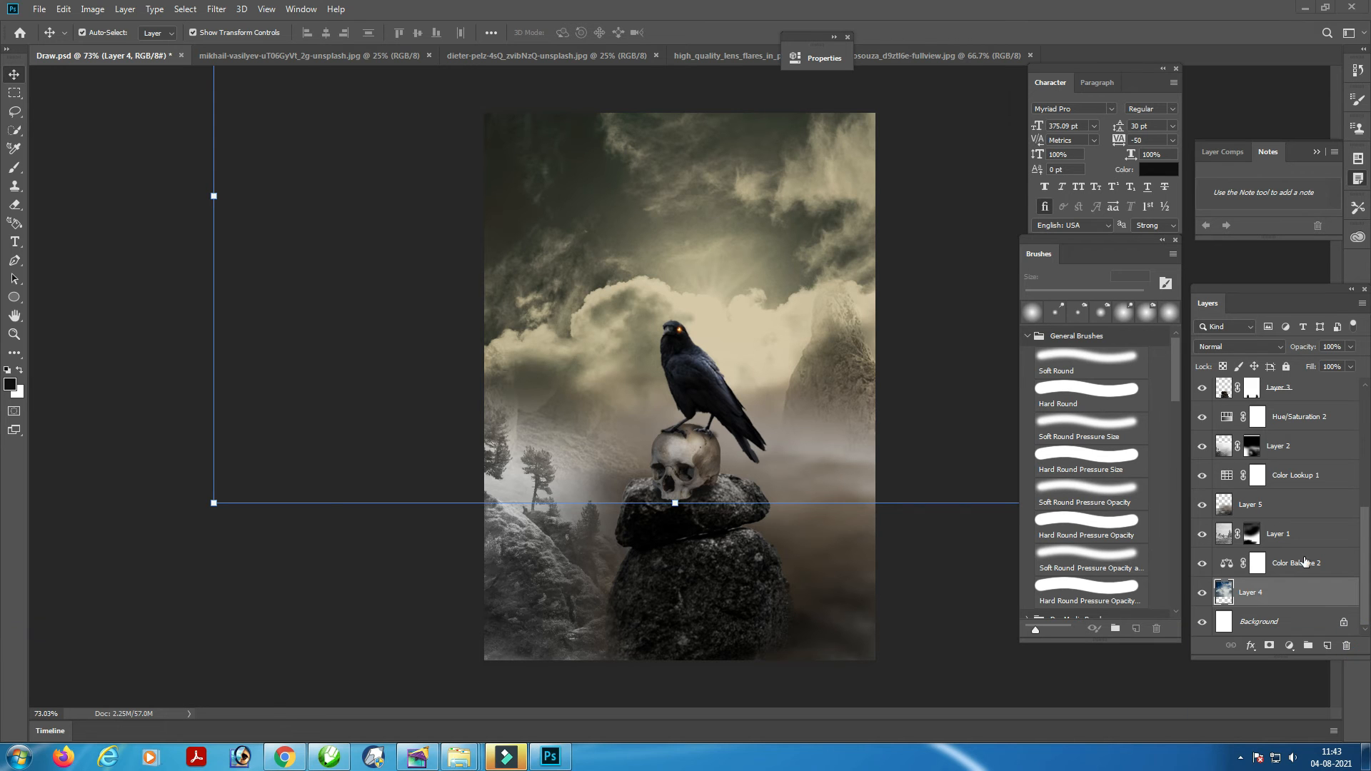
click(39, 8)
click(57, 32)
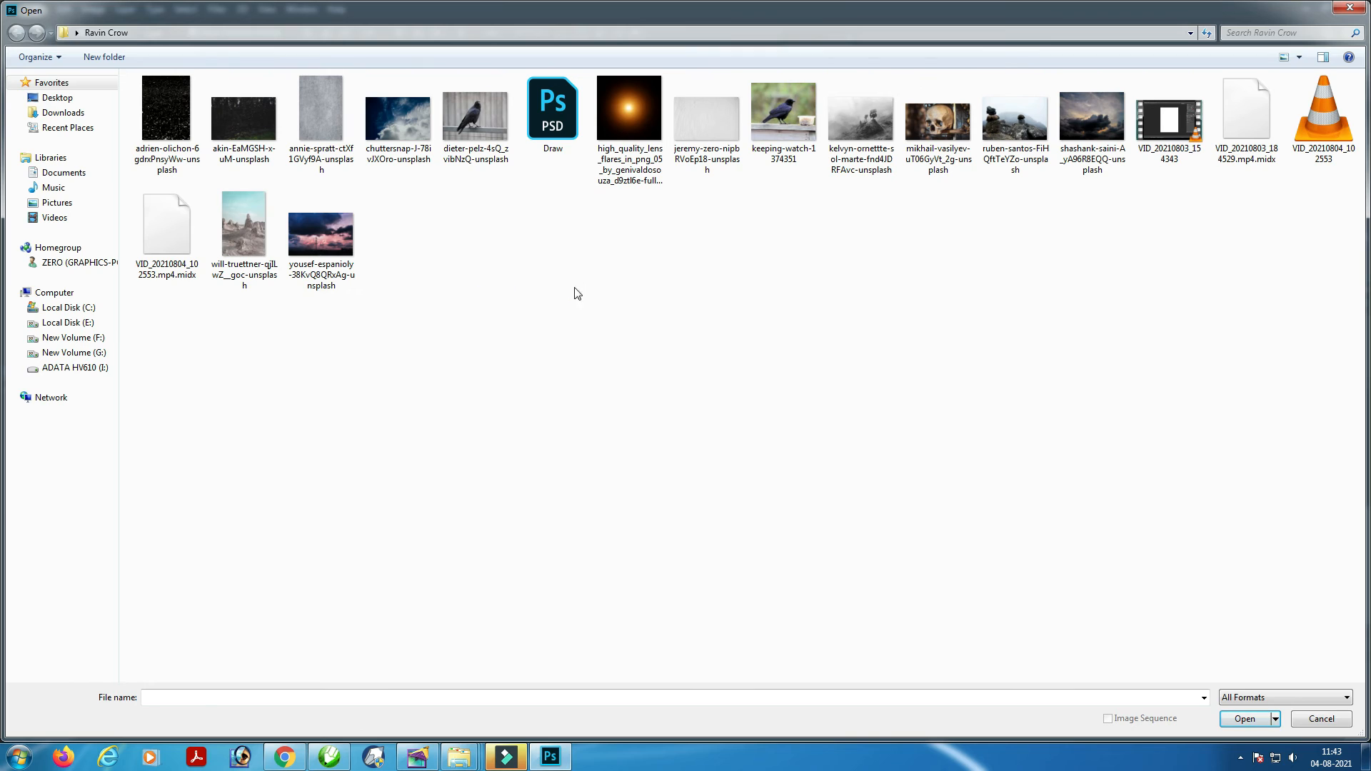
click(348, 250)
click(1189, 468)
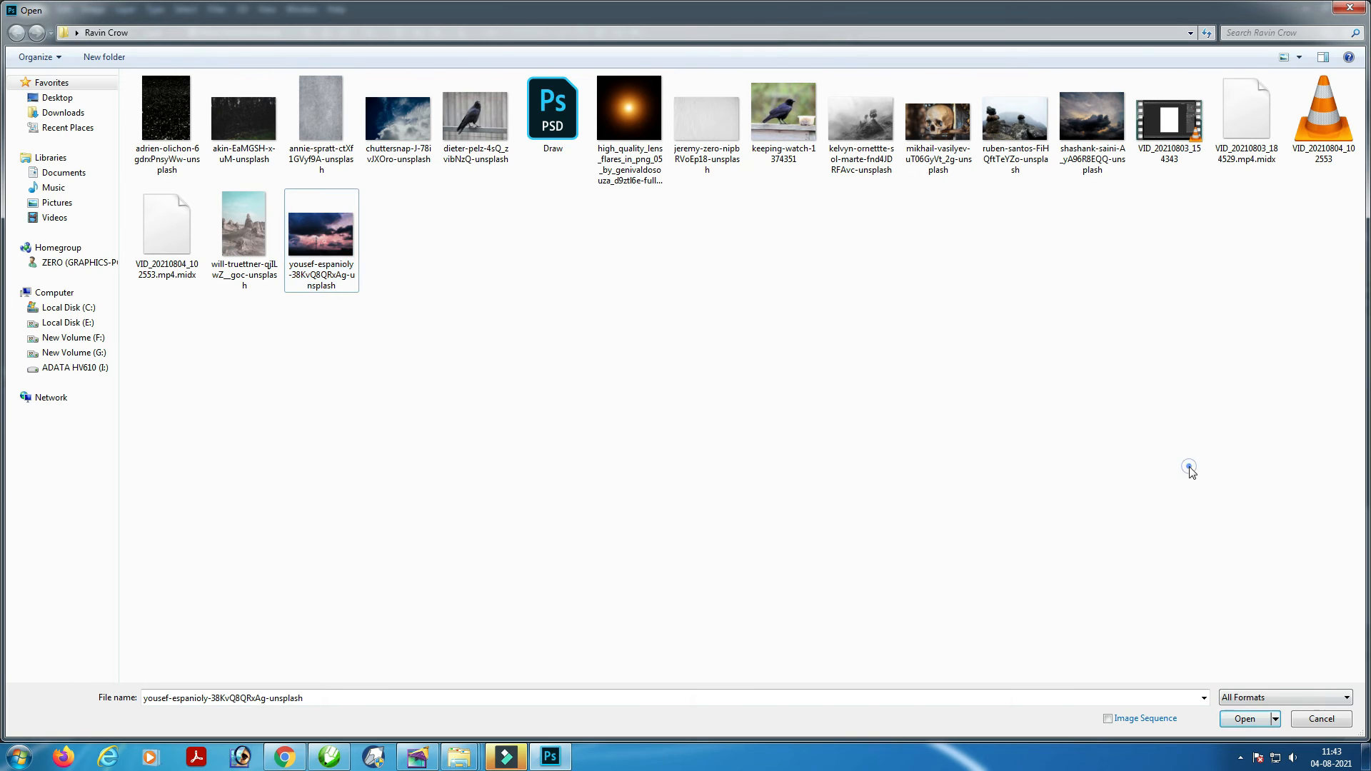
click(1099, 141)
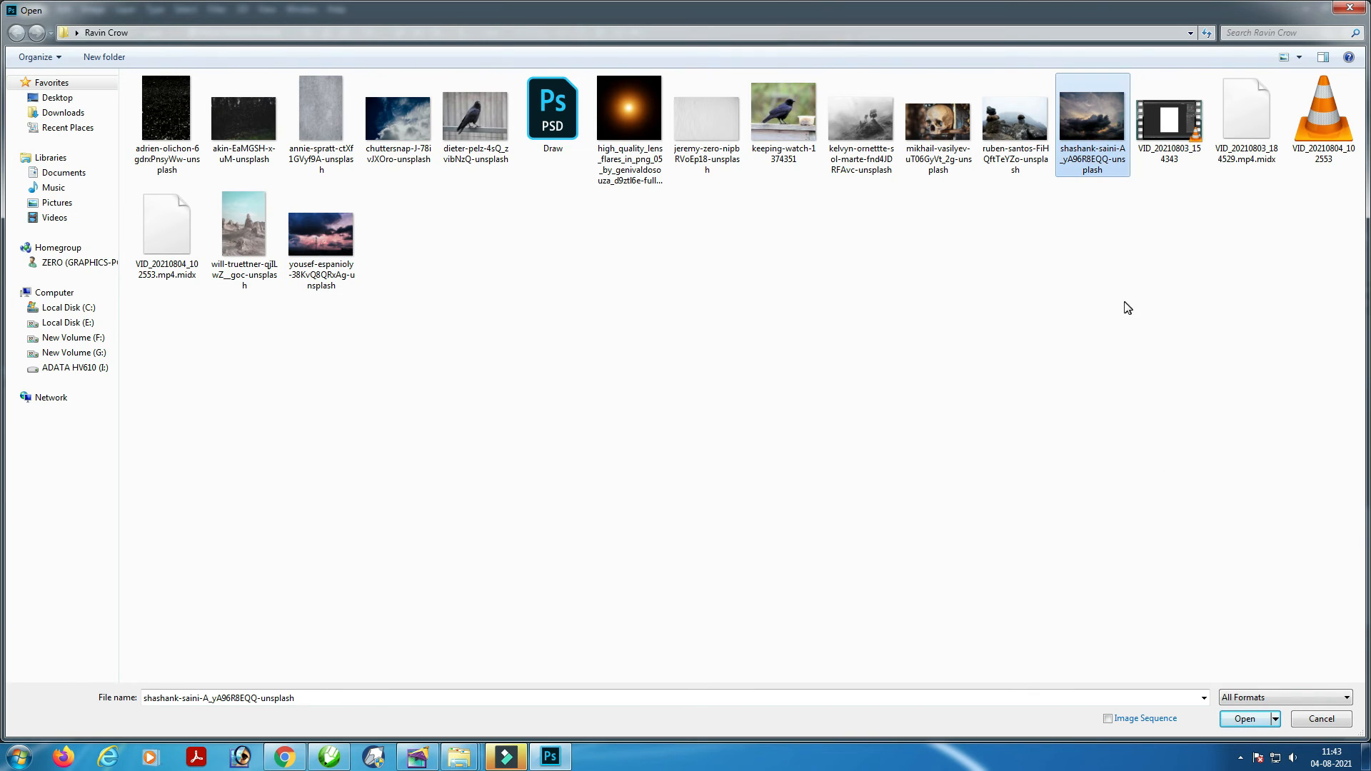
click(1233, 721)
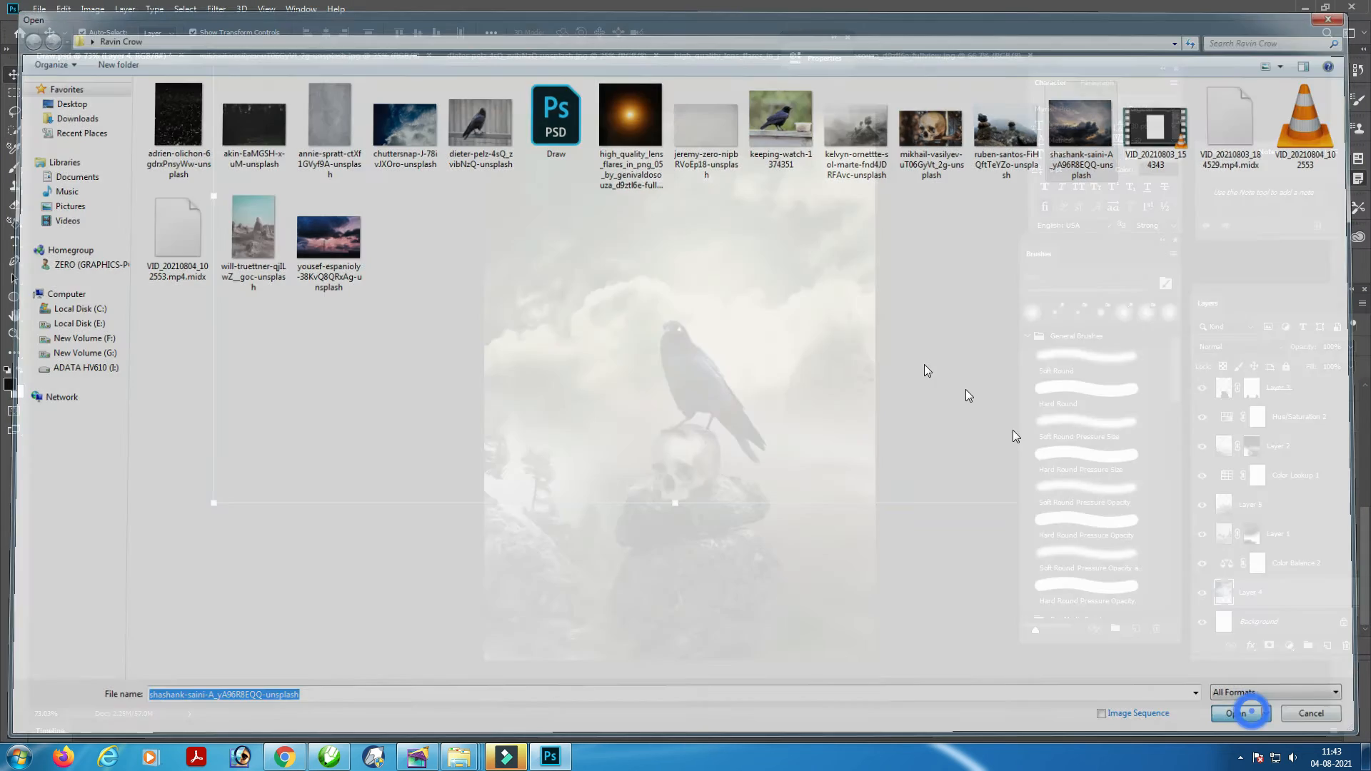
mouse_move(795, 332)
mouse_down()
mouse_move(755, 377)
mouse_move(163, 57)
mouse_move(647, 258)
mouse_move(666, 291)
mouse_up()
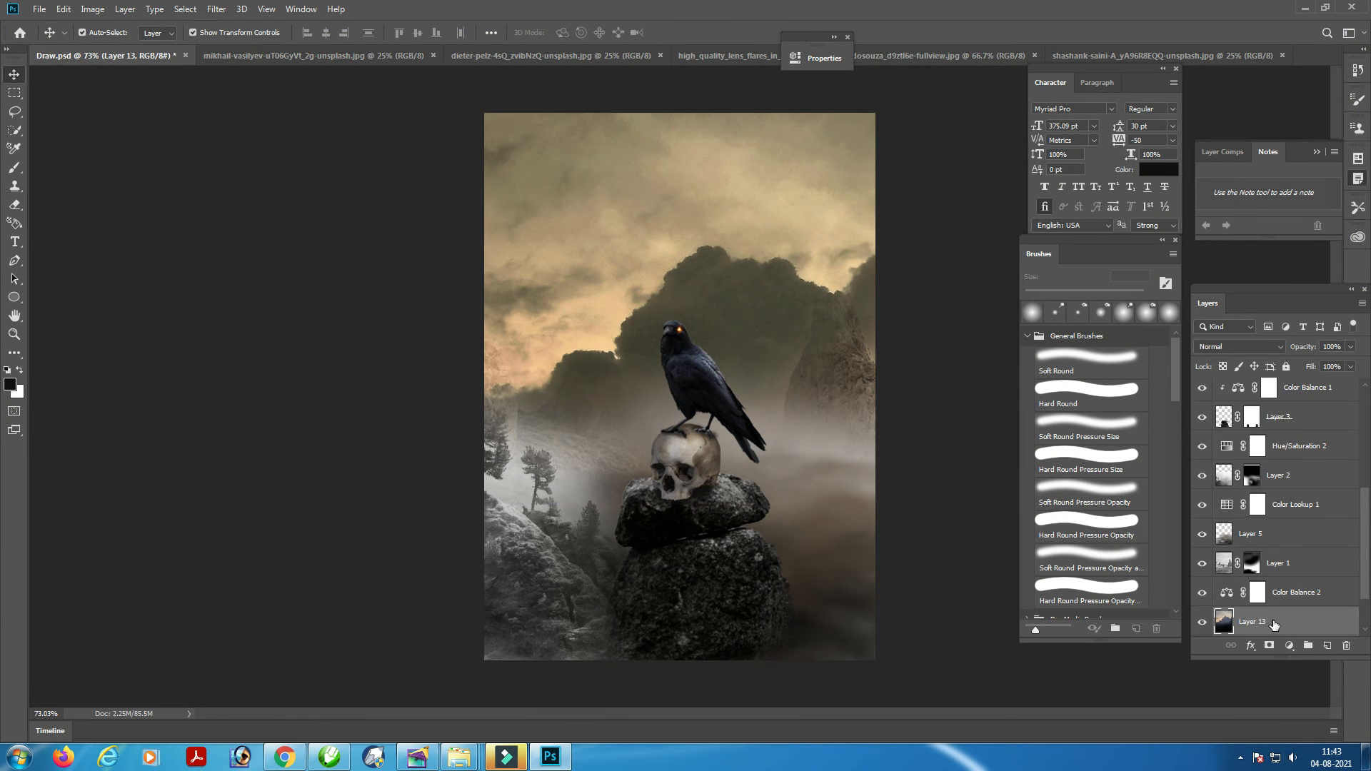
Shrink the Layer 13 sky to roughly half its size around the canvas and stack it directly above Layer 4
scroll(1275, 625, down, 2)
drag(1284, 567, 1284, 599)
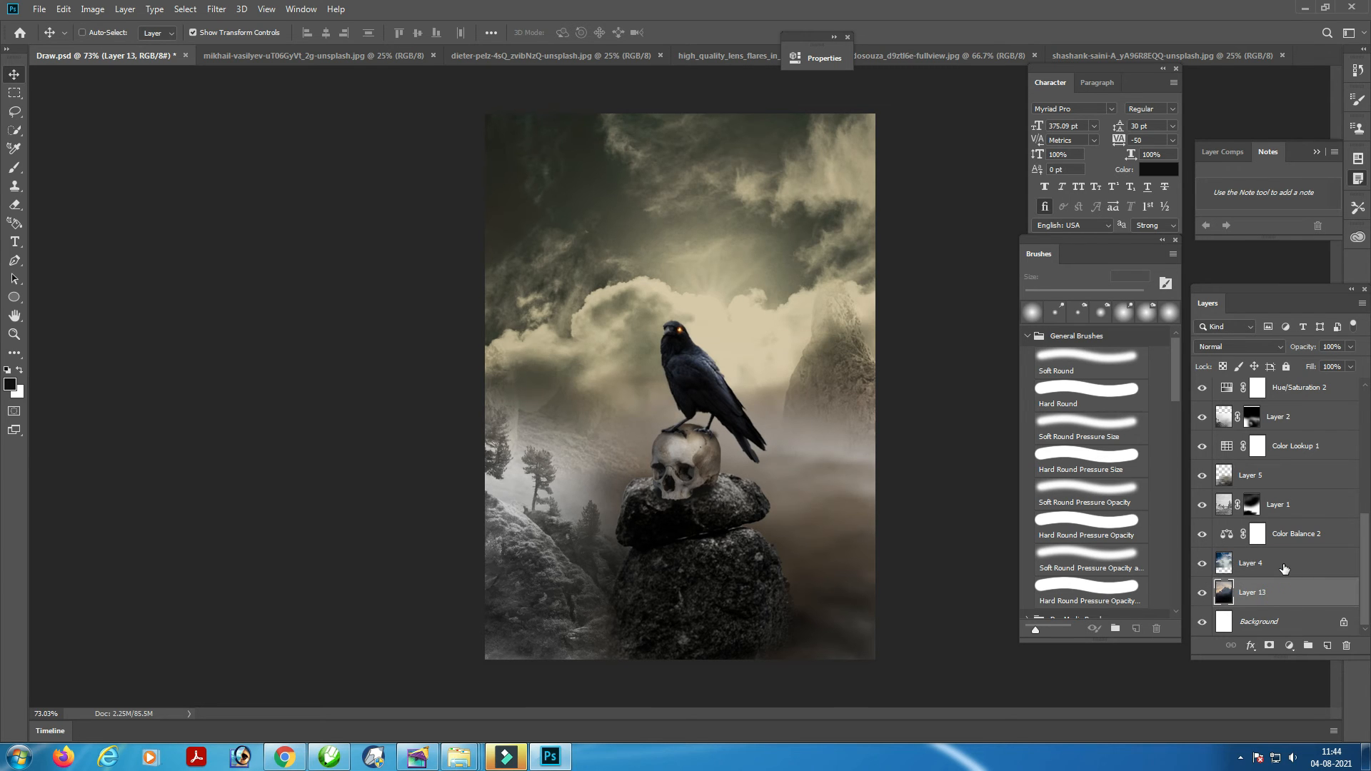
key(ctrl+minus)
key(ctrl+minus)
key(ctrl+minus)
key(ctrl+minus)
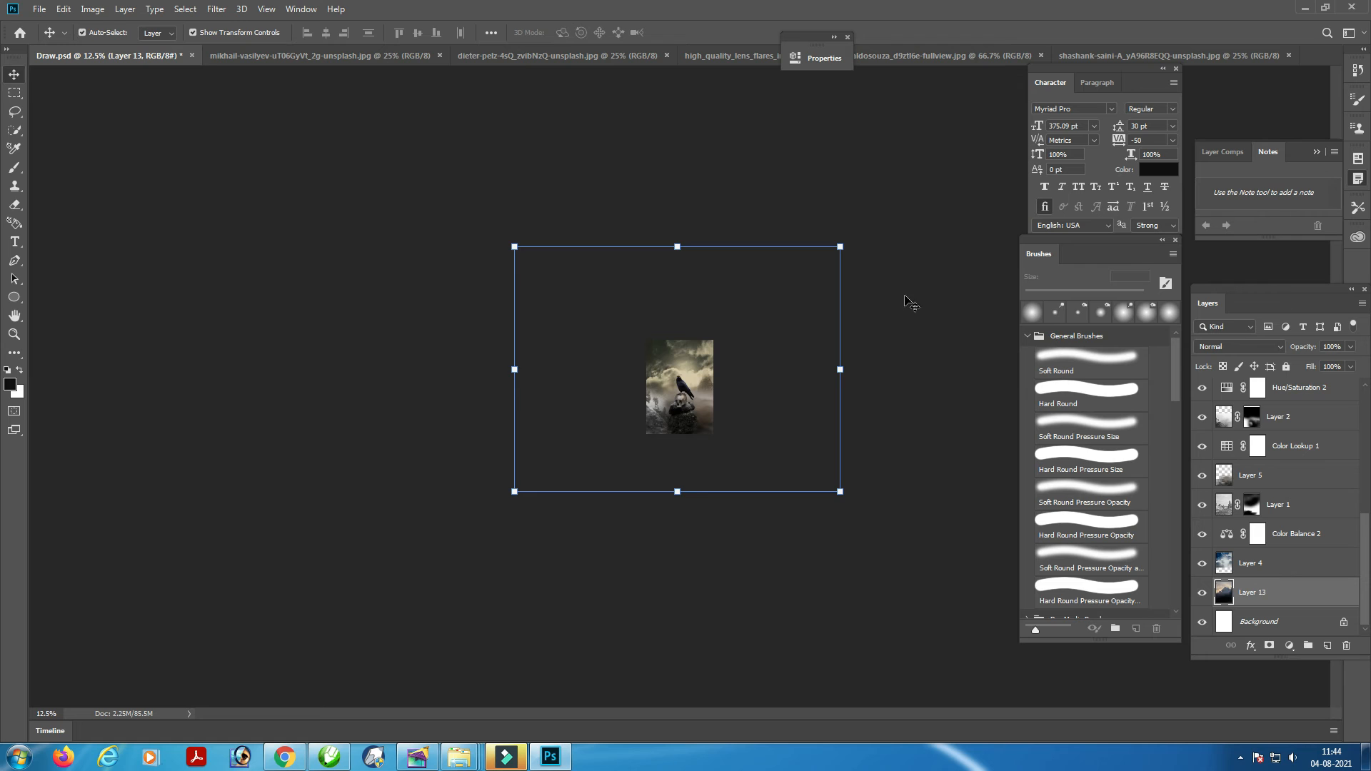
drag(780, 240, 737, 372)
drag(655, 433, 663, 377)
drag(1275, 598, 1274, 564)
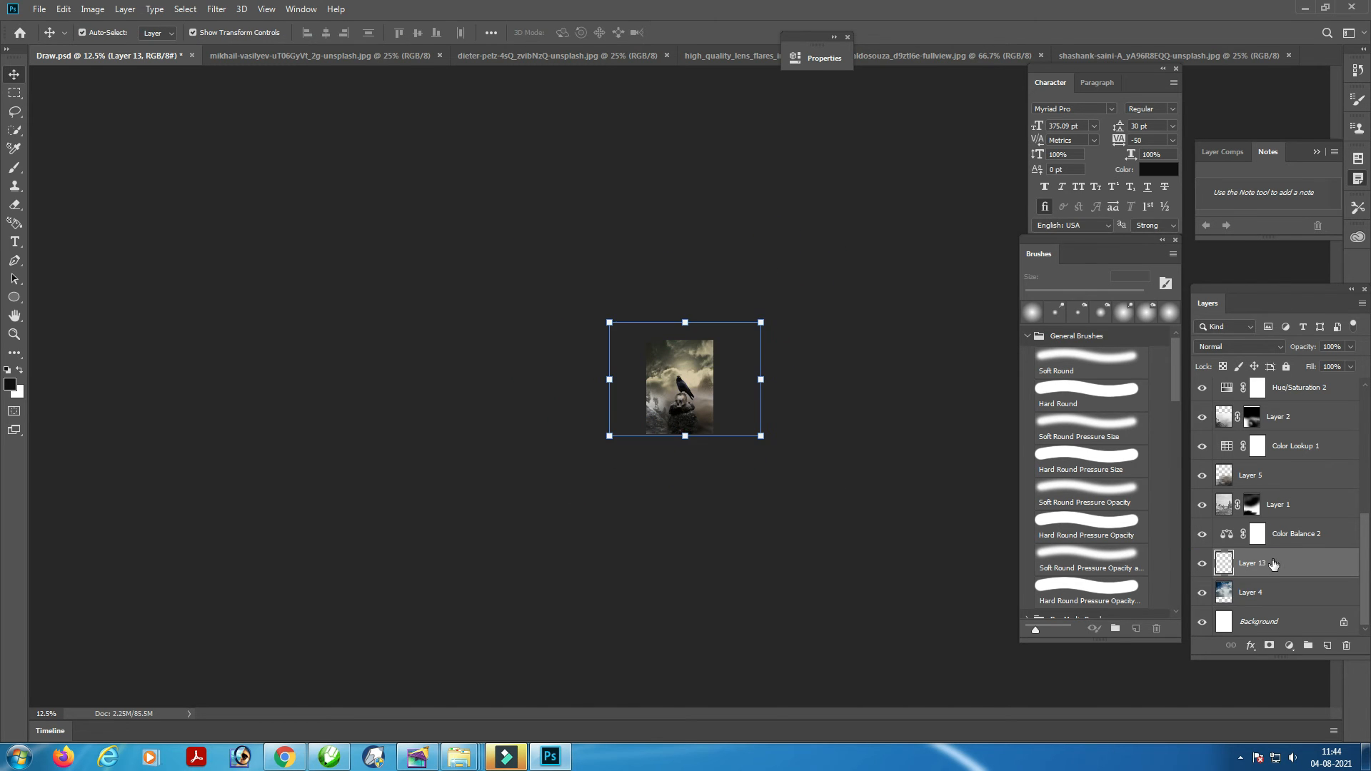
Scale the Layer 13 sky to about 72% and align it with the canvas's top edge, placing its dark clouds behind the crow
key(ctrl+plus)
key(ctrl+plus)
key(ctrl+plus)
key(ctrl+plus)
key(ctrl+plus)
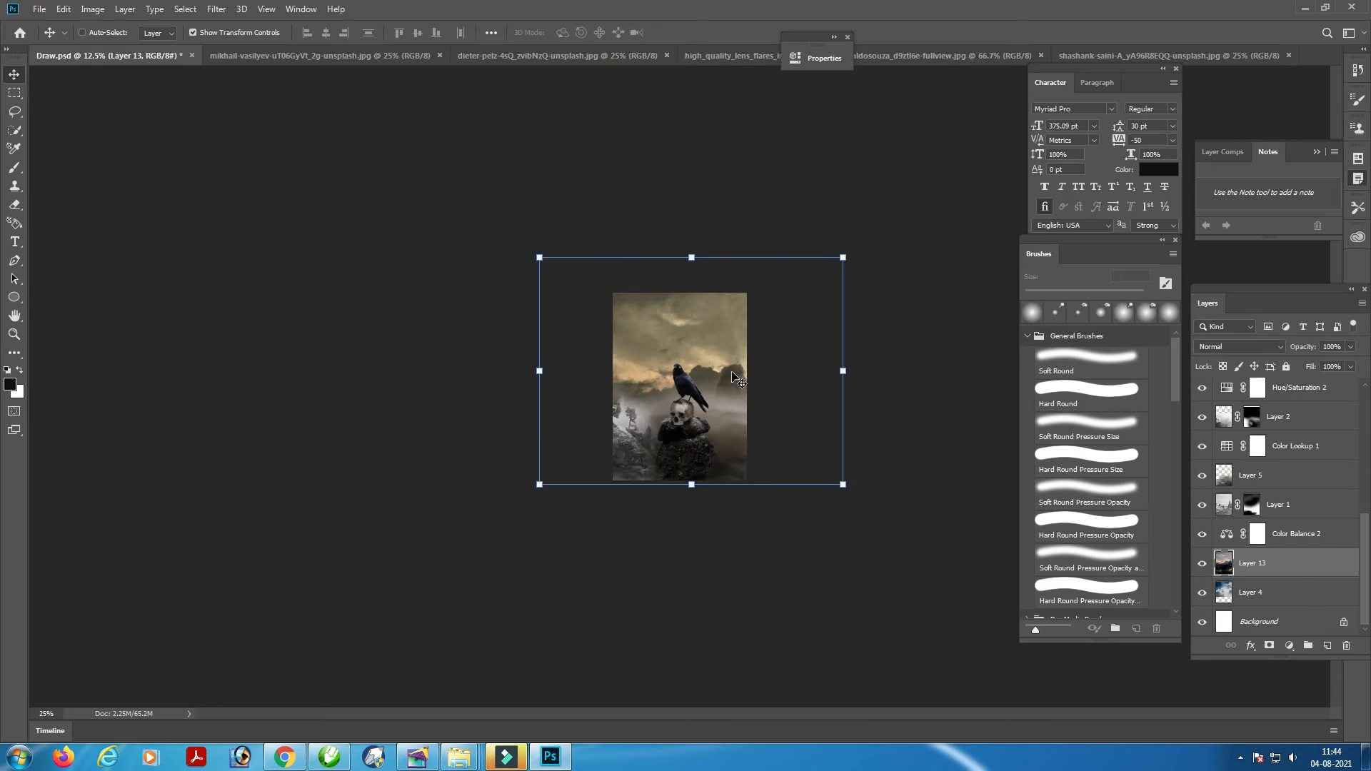
drag(930, 654, 917, 419)
drag(752, 281, 769, 345)
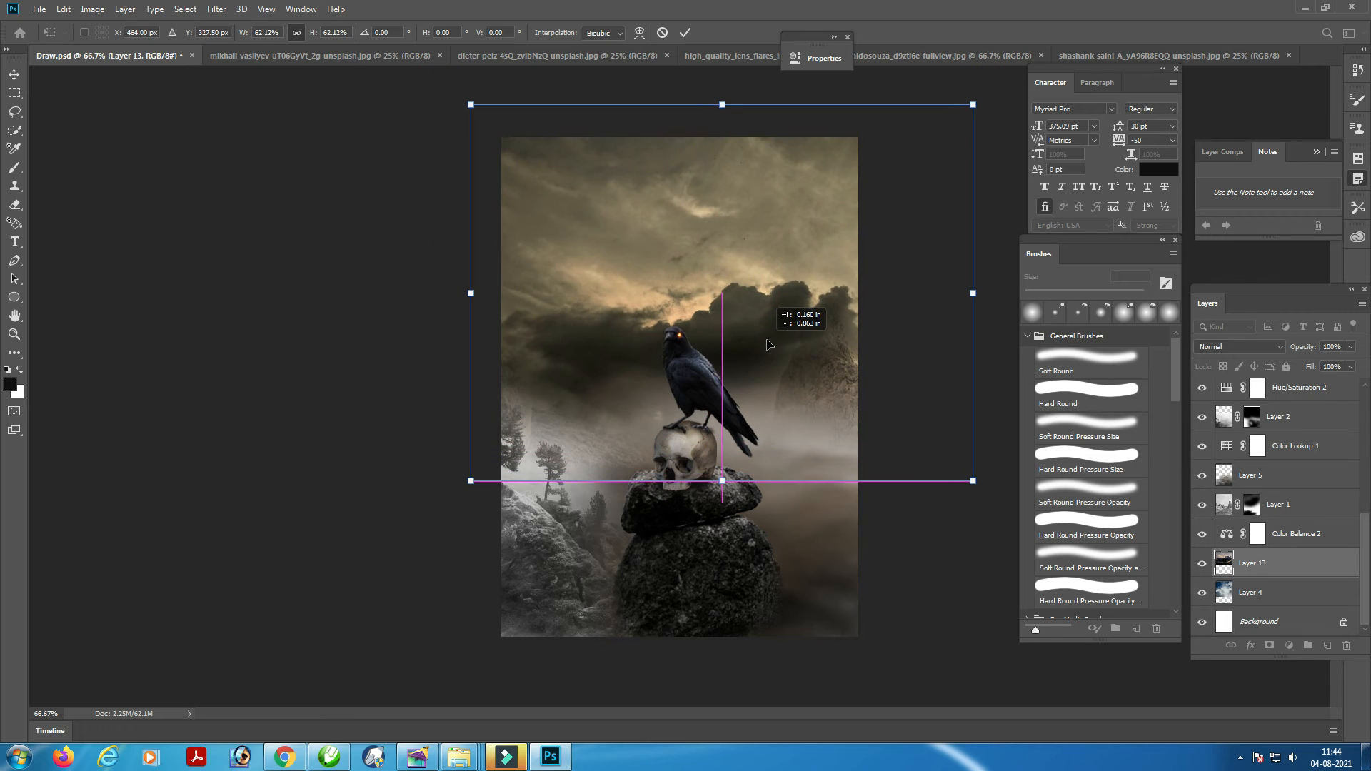
drag(767, 266, 798, 247)
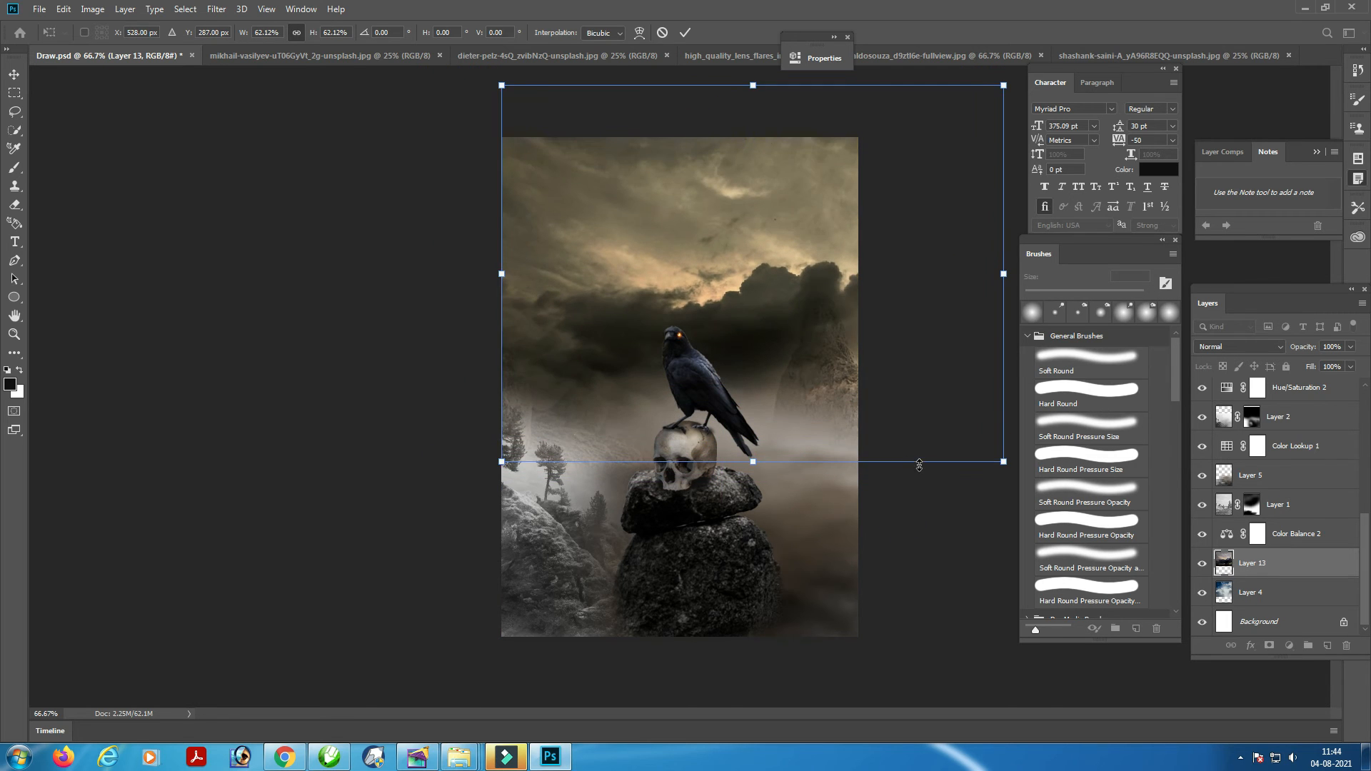
drag(919, 463, 937, 524)
drag(736, 260, 558, 314)
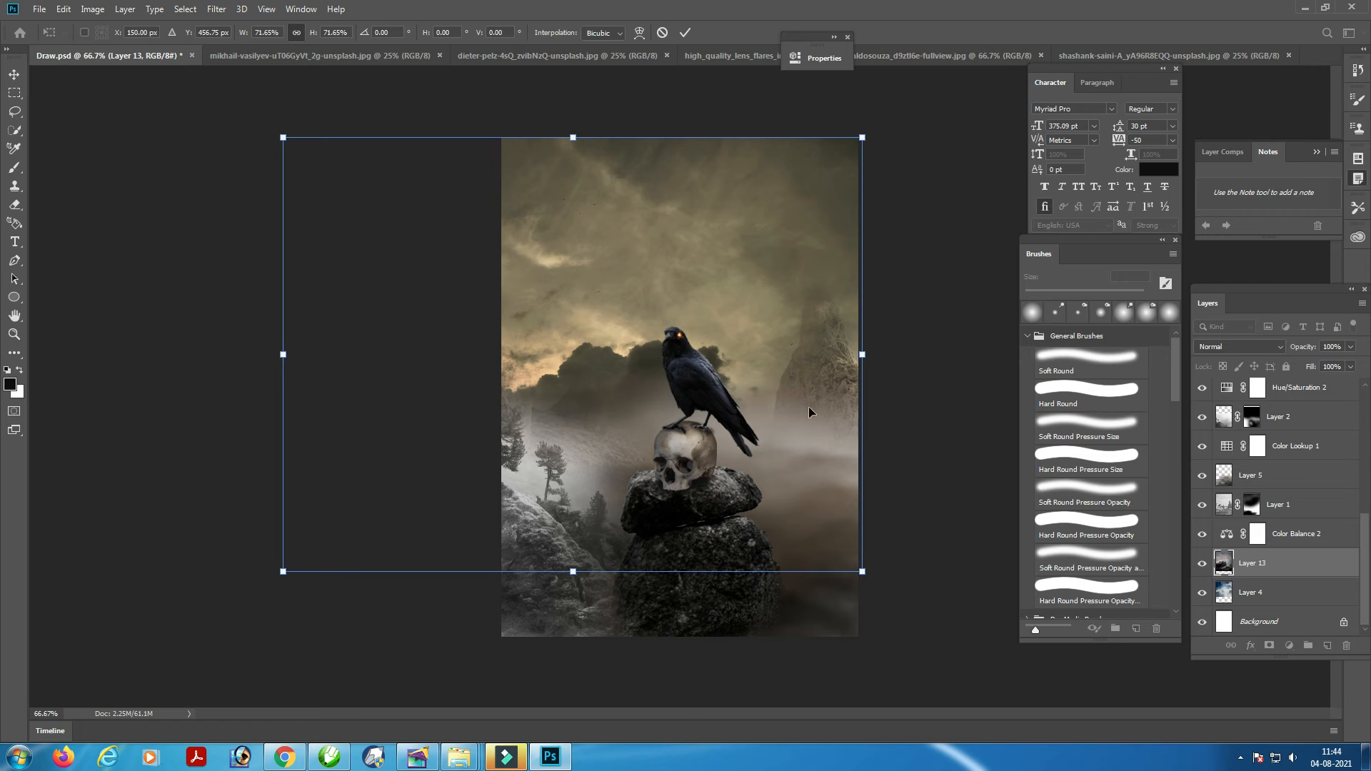
click(1269, 647)
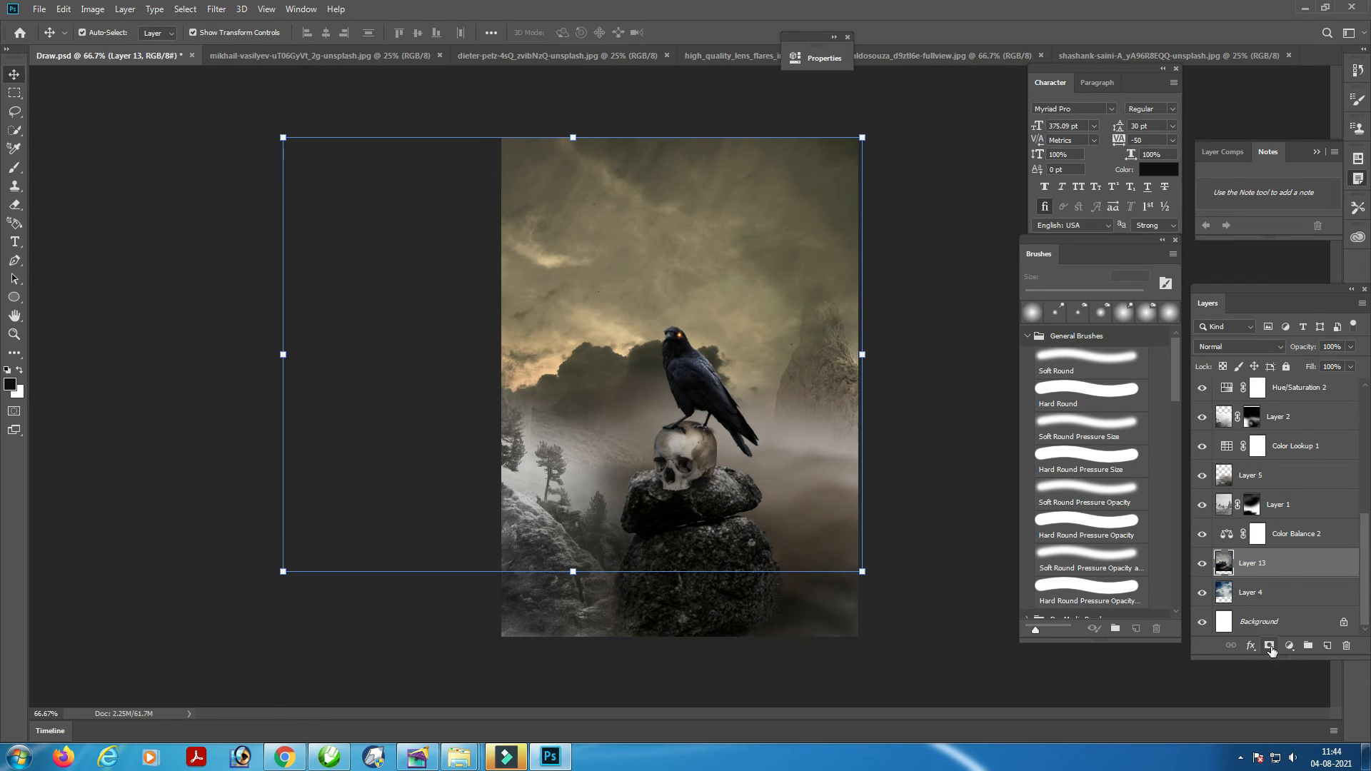
Mask Layer 13 and paint black over its upper and right areas with a 600 px Soft Round brush to blend both skies
click(1270, 646)
click(13, 172)
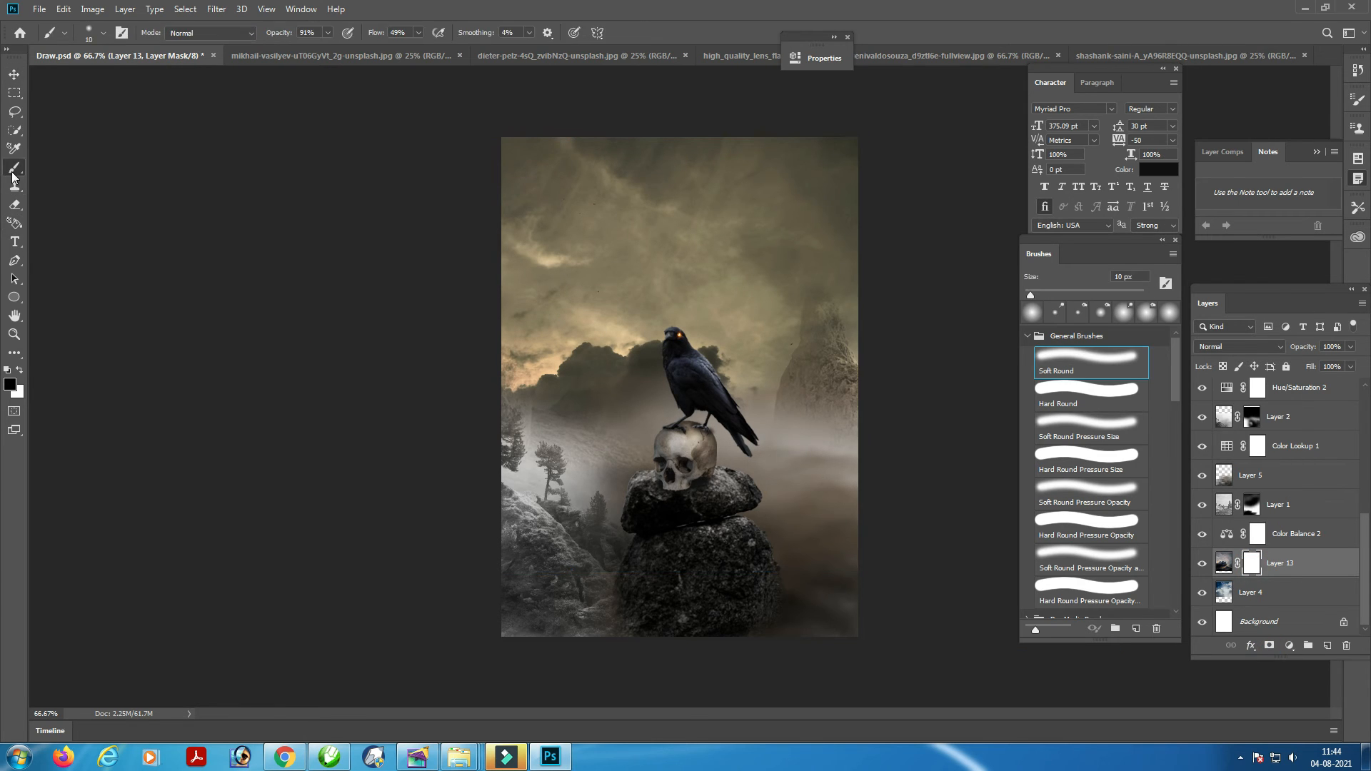
key(bracketright)
key(bracketright)
key(bracketright)
key(bracketright)
key(bracketright)
key(bracketright)
key(bracketright)
key(bracketright)
key(bracketright)
key(bracketright)
key(bracketright)
key(bracketright)
key(bracketright)
key(bracketright)
key(bracketright)
key(bracketright)
key(bracketright)
key(bracketright)
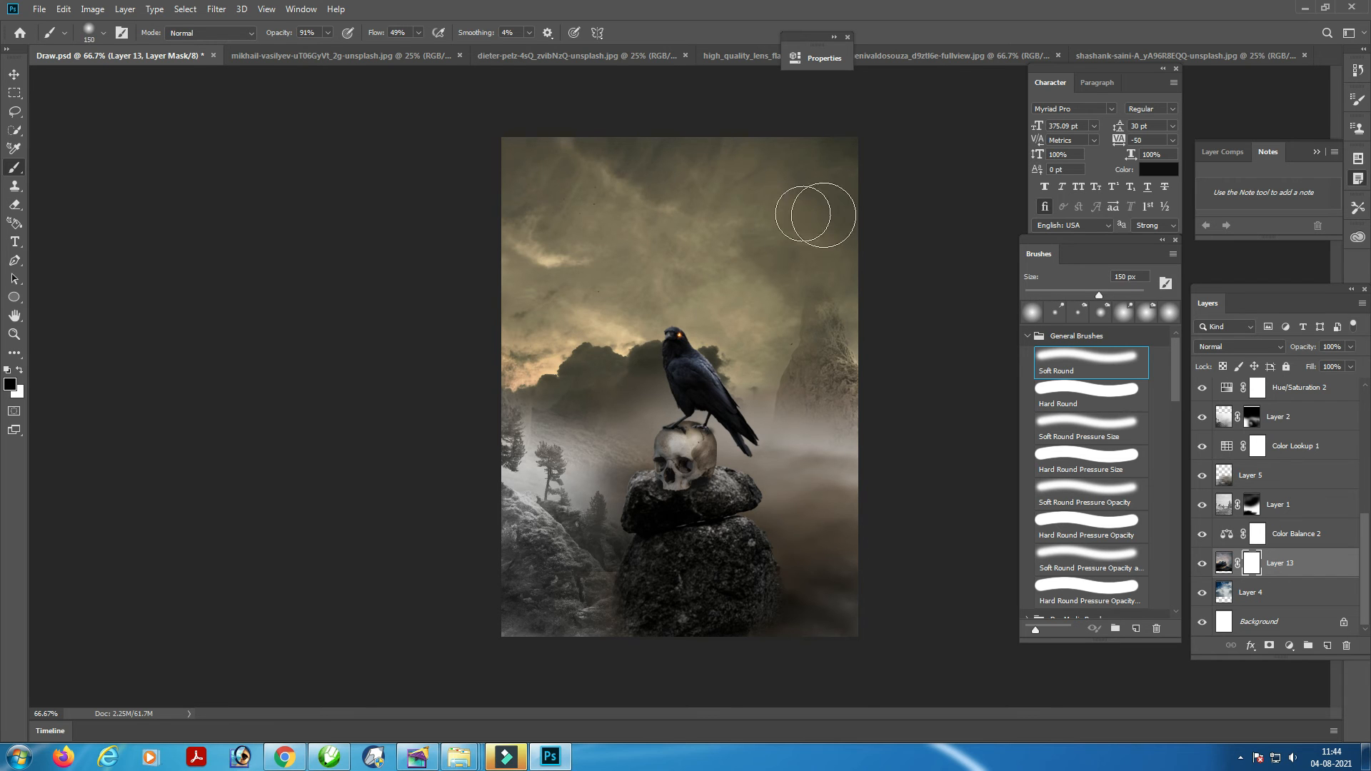
mouse_move(594, 112)
mouse_down()
mouse_move(811, 190)
mouse_move(919, 307)
mouse_move(928, 336)
mouse_move(910, 424)
mouse_move(770, 182)
mouse_move(400, 142)
mouse_up()
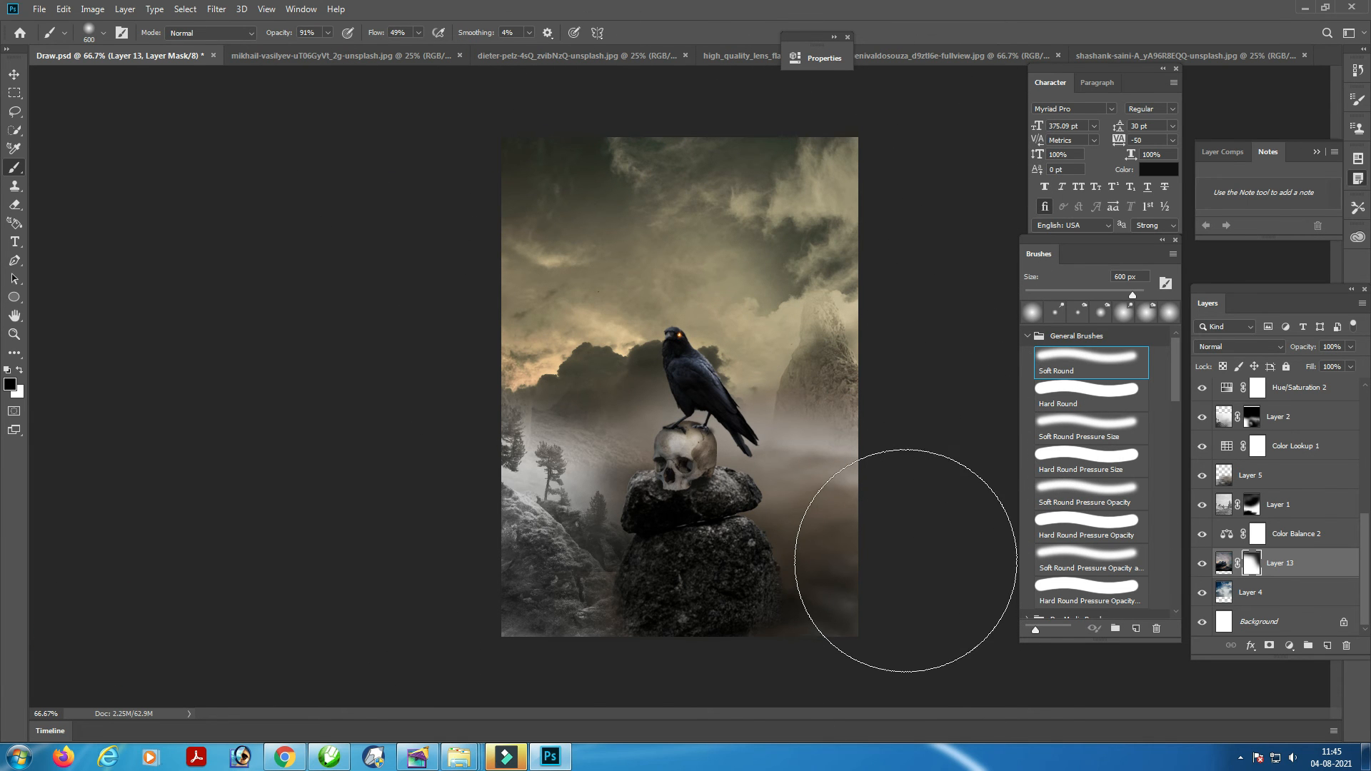
click(736, 60)
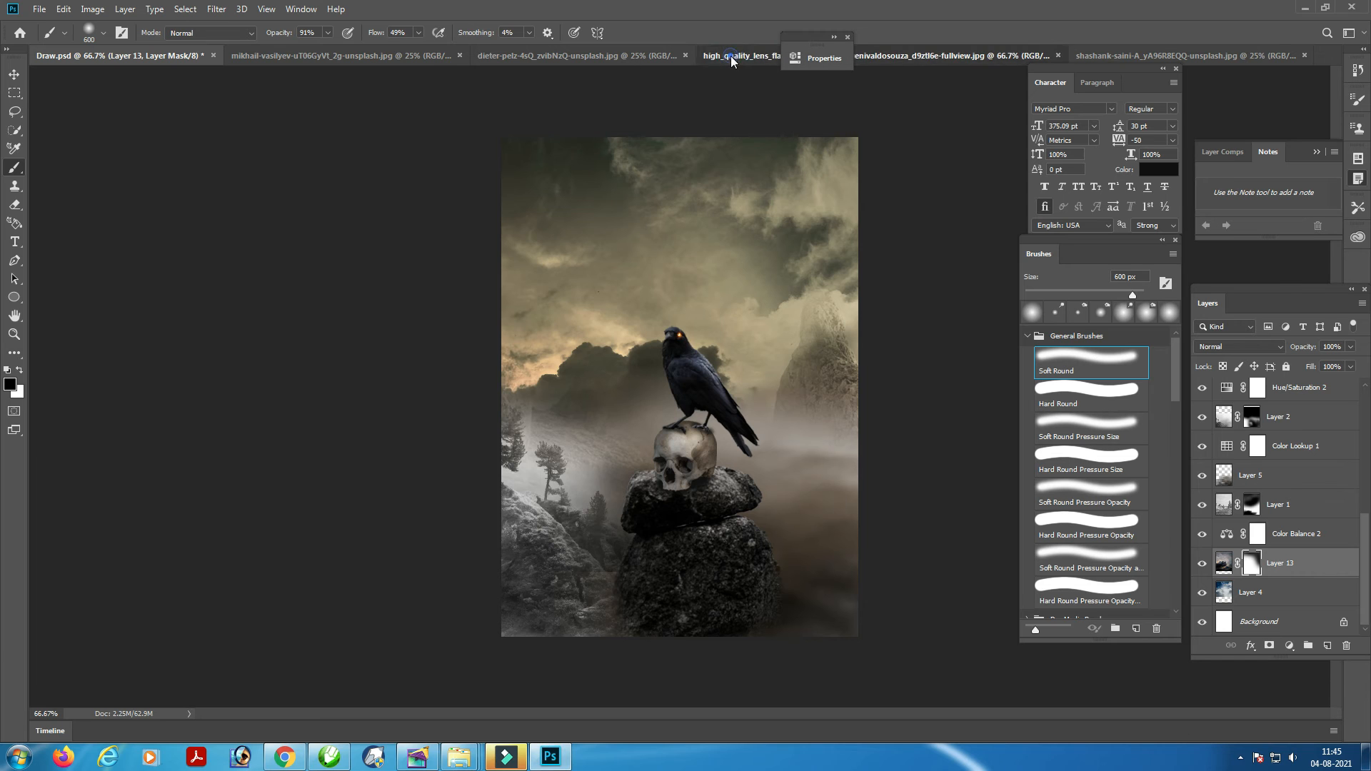
Bring the lens flare image into Draw.psd as a layer directly above Layer 13 and set its blending mode to Screen
key(v)
mouse_move(684, 366)
mouse_down()
mouse_move(91, 55)
mouse_move(581, 322)
mouse_move(586, 378)
mouse_up()
click(1217, 346)
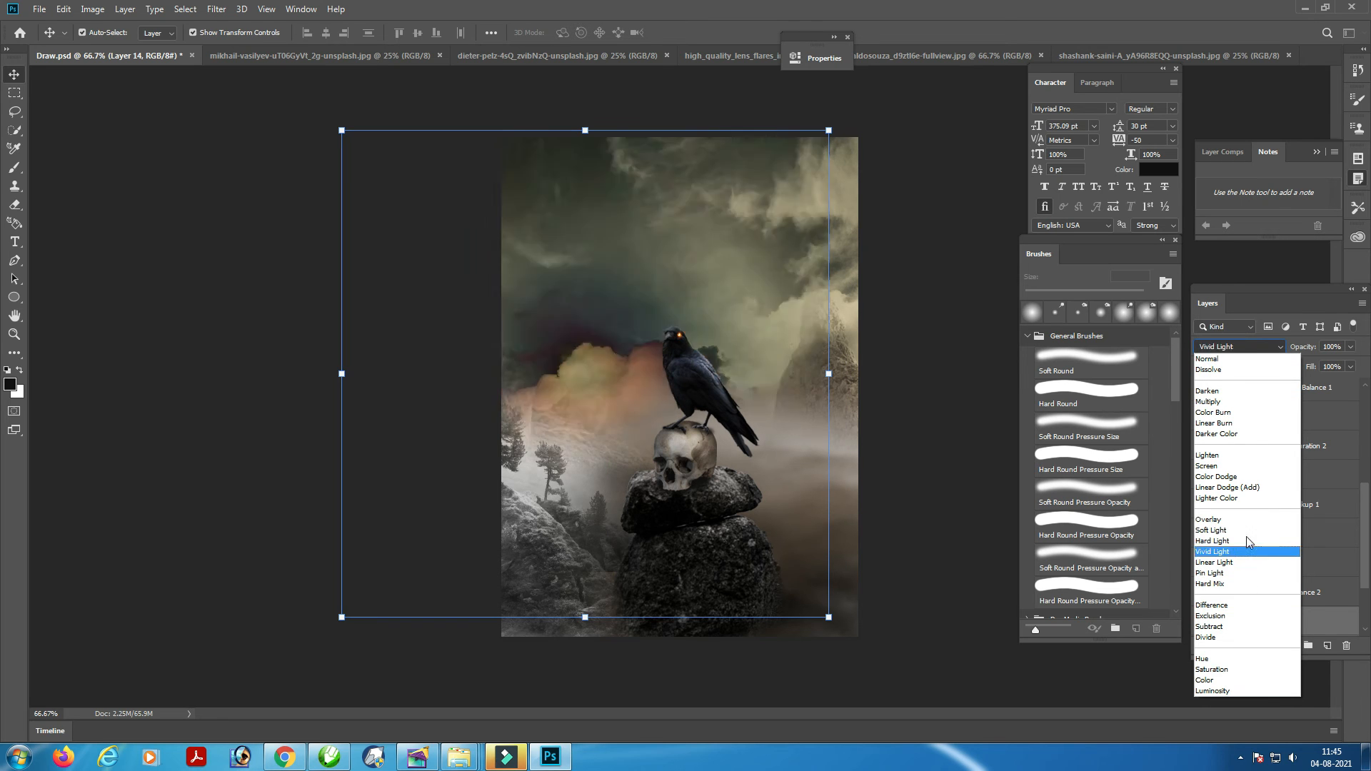
click(1254, 473)
Scale the lens flare to about 66% and place its sun just above the dark clouds beside the crow's head
drag(734, 123, 732, 260)
drag(584, 395, 608, 314)
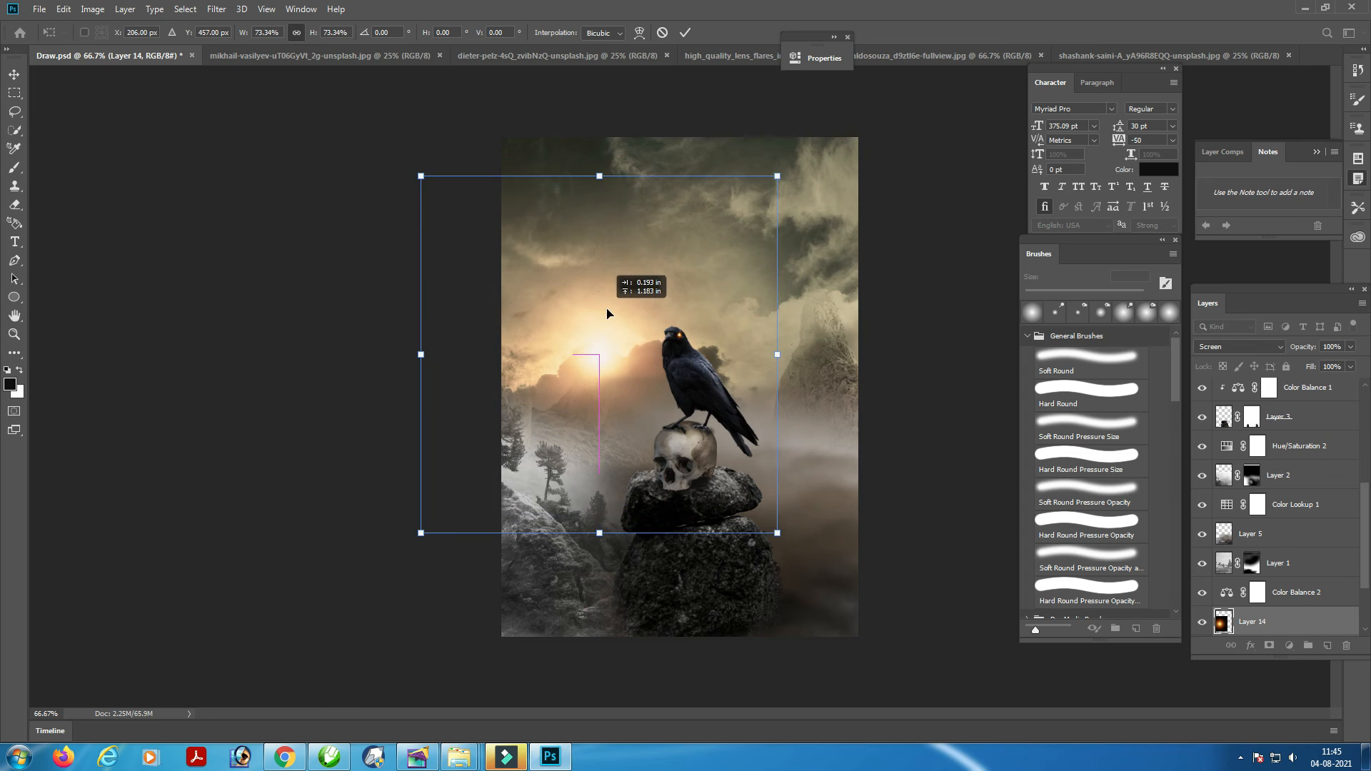
drag(639, 177, 631, 215)
mouse_move(602, 370)
mouse_down()
mouse_move(611, 329)
mouse_move(602, 340)
mouse_move(630, 334)
mouse_move(606, 350)
mouse_up()
key(Return)
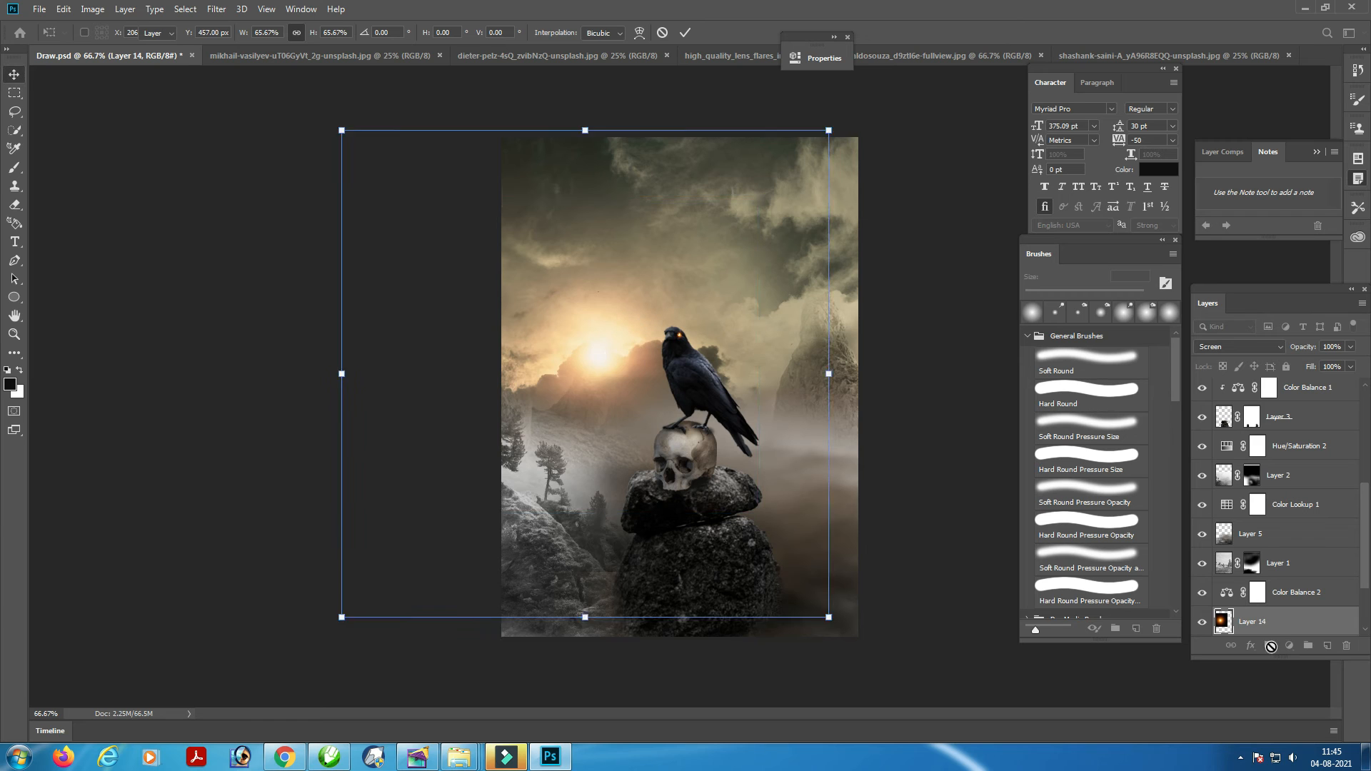
Mask the lens flare layer and paint black over its lower part with the 600 px Soft Round brush to soften the glow
click(1269, 646)
key(b)
mouse_move(664, 471)
mouse_down()
mouse_move(589, 507)
mouse_move(610, 494)
mouse_move(597, 485)
mouse_move(690, 482)
mouse_move(647, 497)
mouse_move(633, 497)
mouse_move(683, 480)
mouse_up()
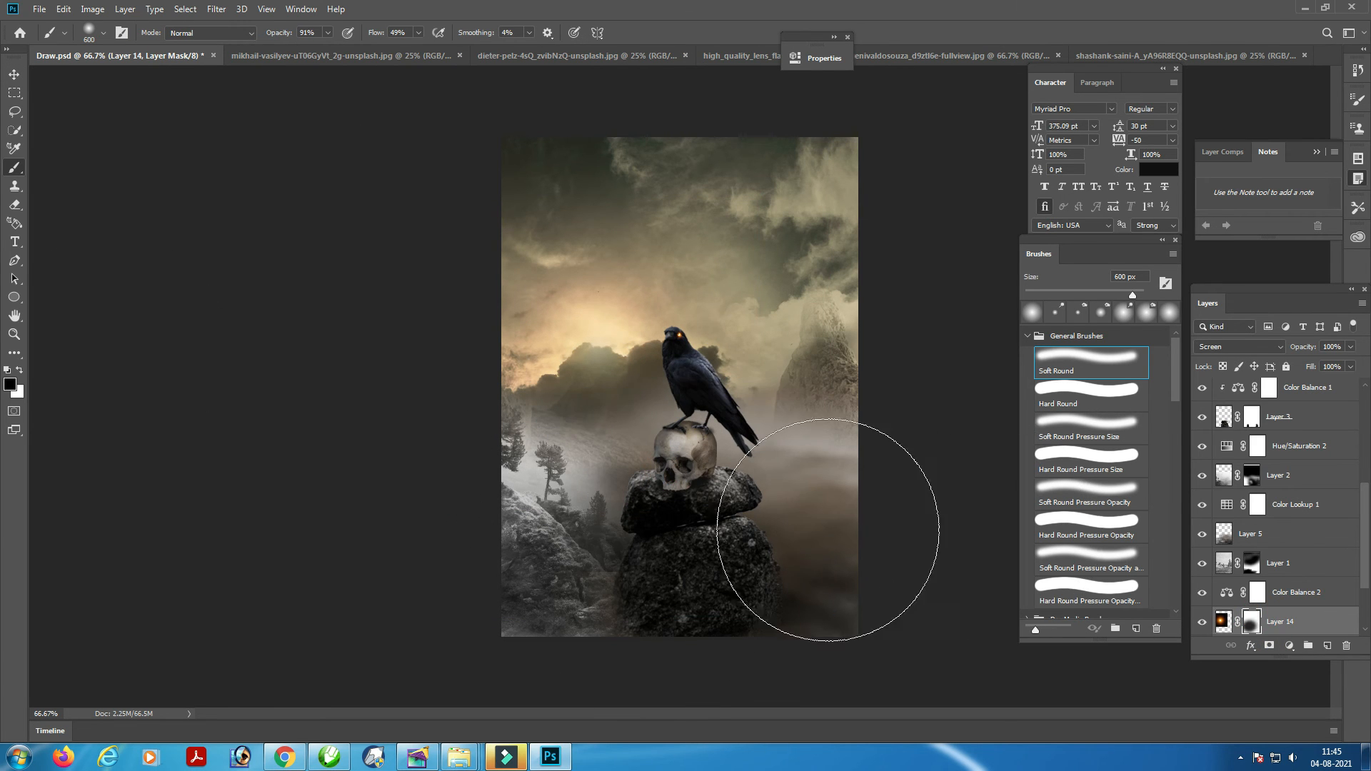
Enlarge the masked lens flare slightly and shift its glow a little closer to the crow
click(14, 76)
drag(697, 194, 722, 147)
drag(594, 302, 632, 320)
key(Return)
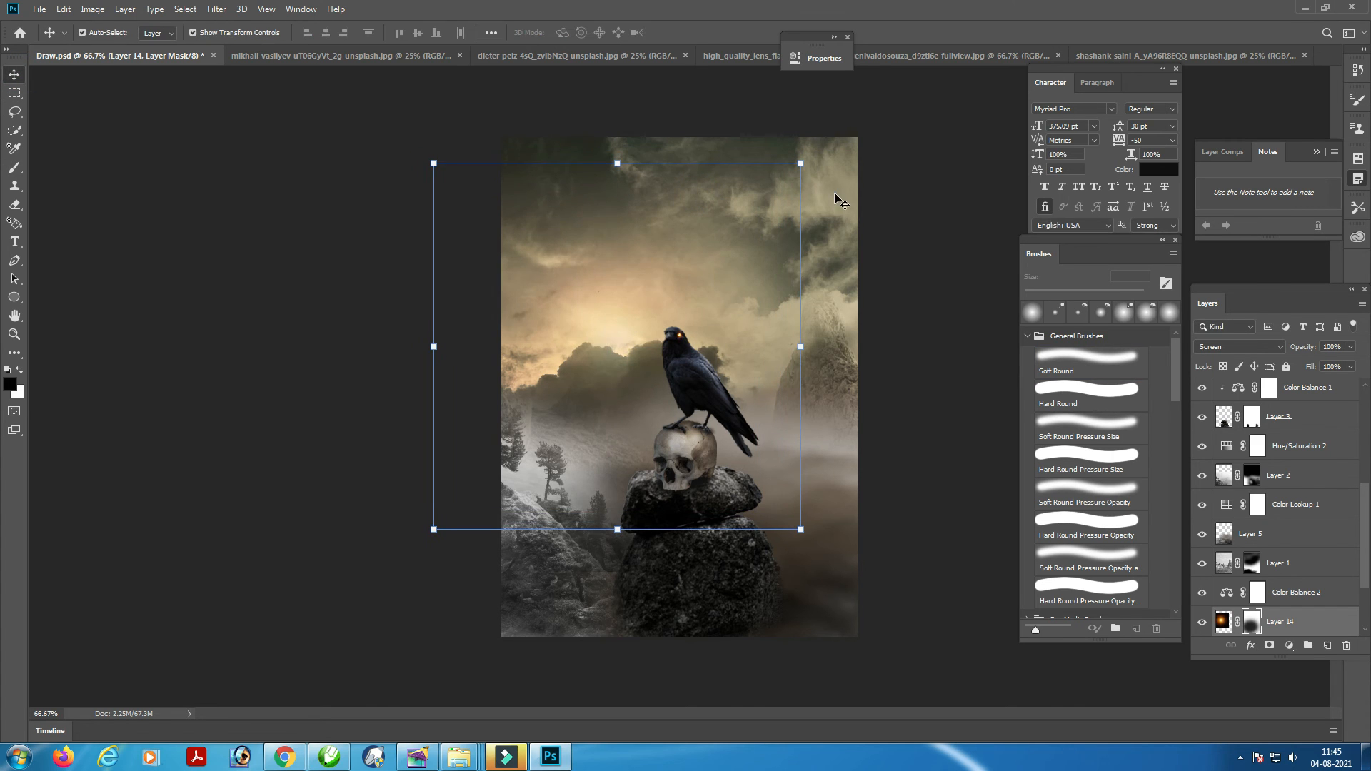
click(826, 292)
scroll(1293, 614, down, 3)
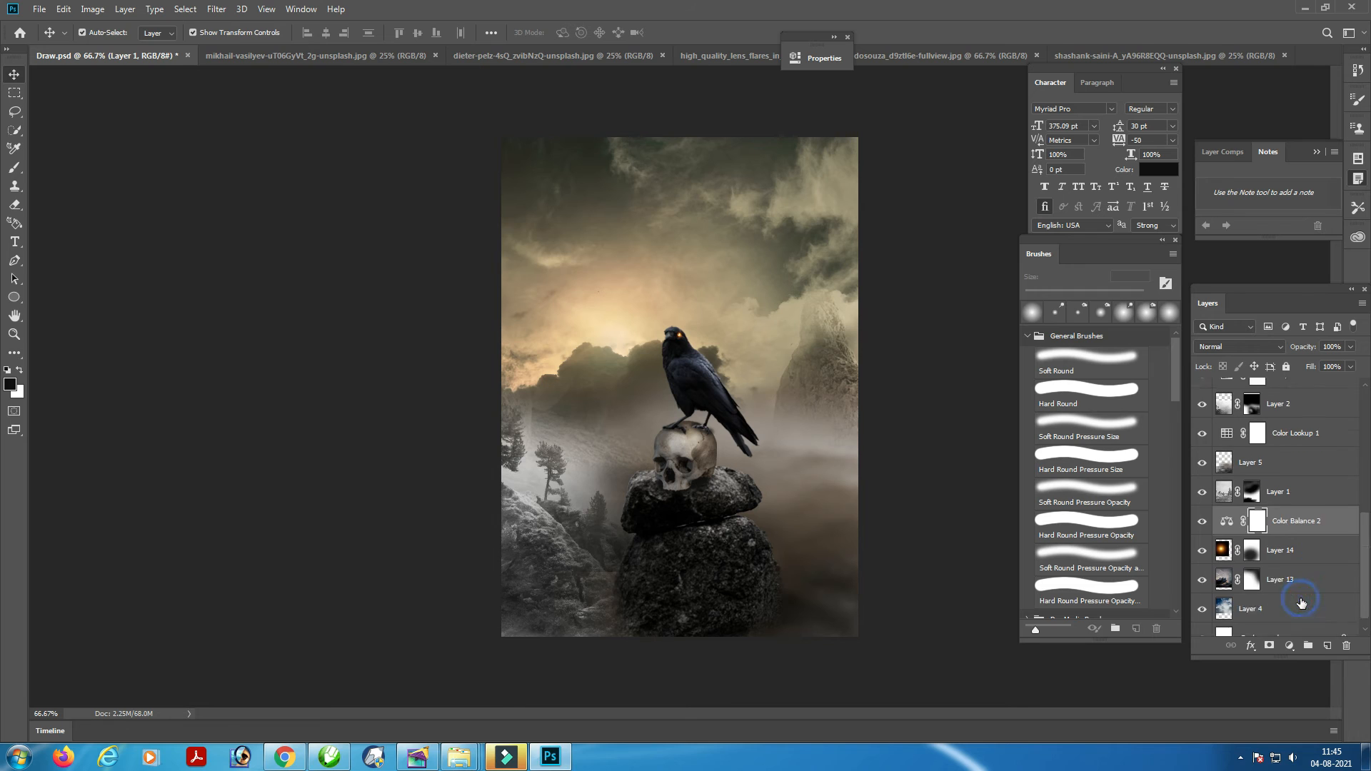
click(1284, 602)
click(1289, 645)
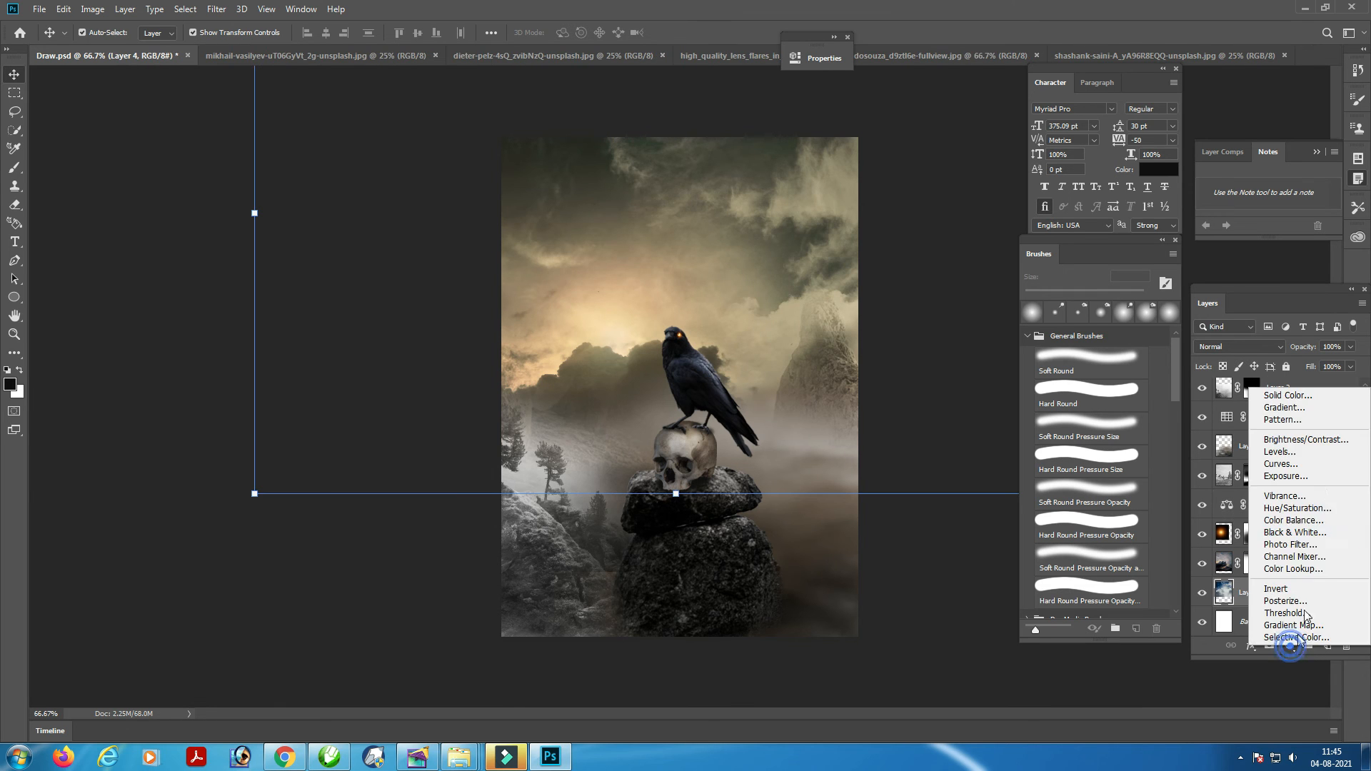
click(1274, 392)
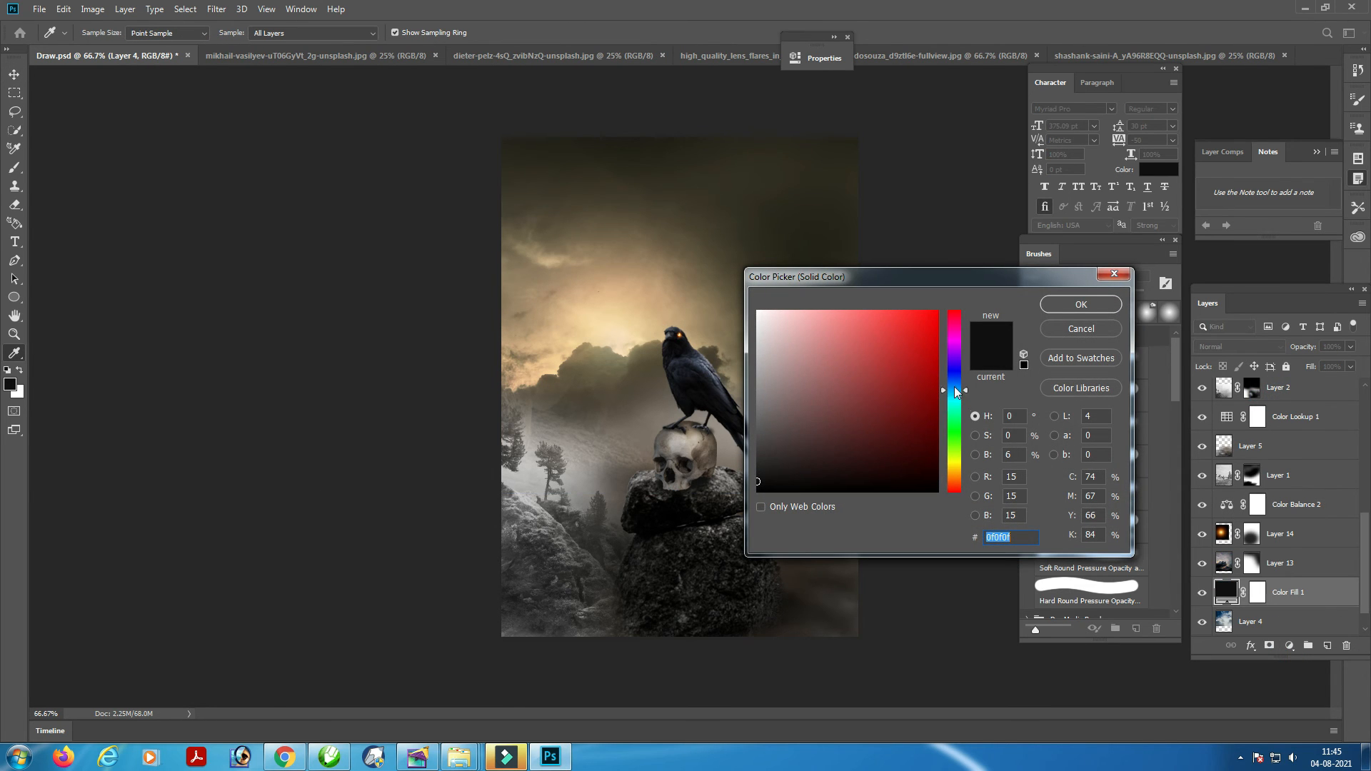
click(917, 350)
drag(957, 392, 888, 312)
click(1082, 328)
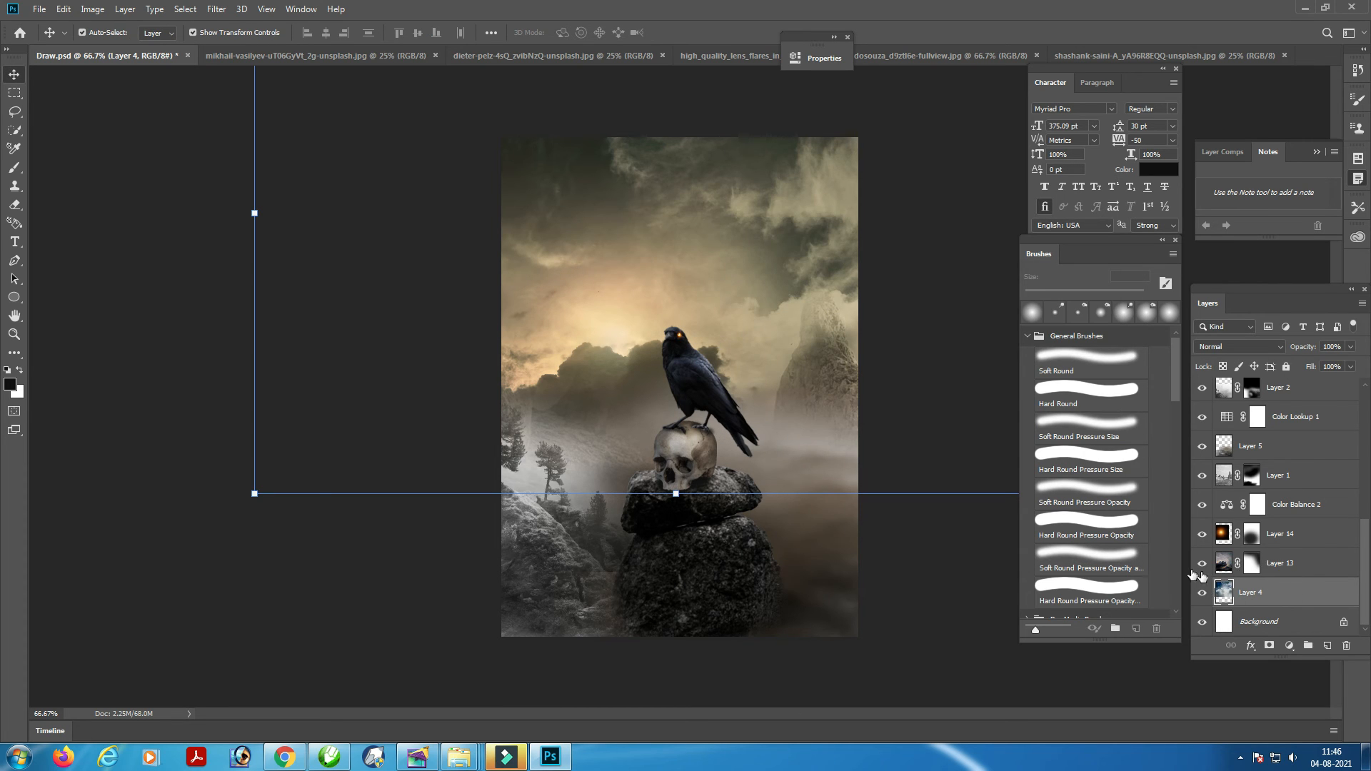
Examine the layers of the crow, stones, mist and landscape by selecting them one after another
click(691, 362)
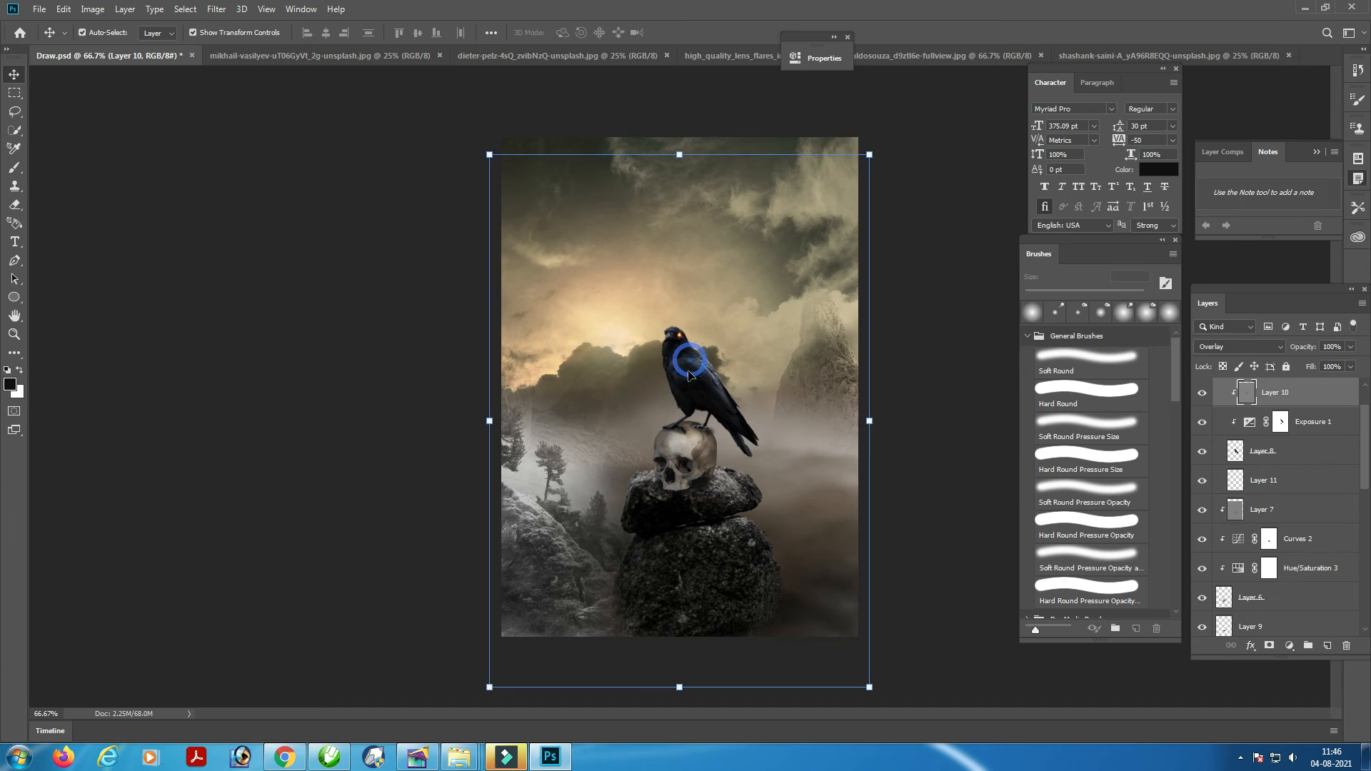
click(767, 149)
click(775, 589)
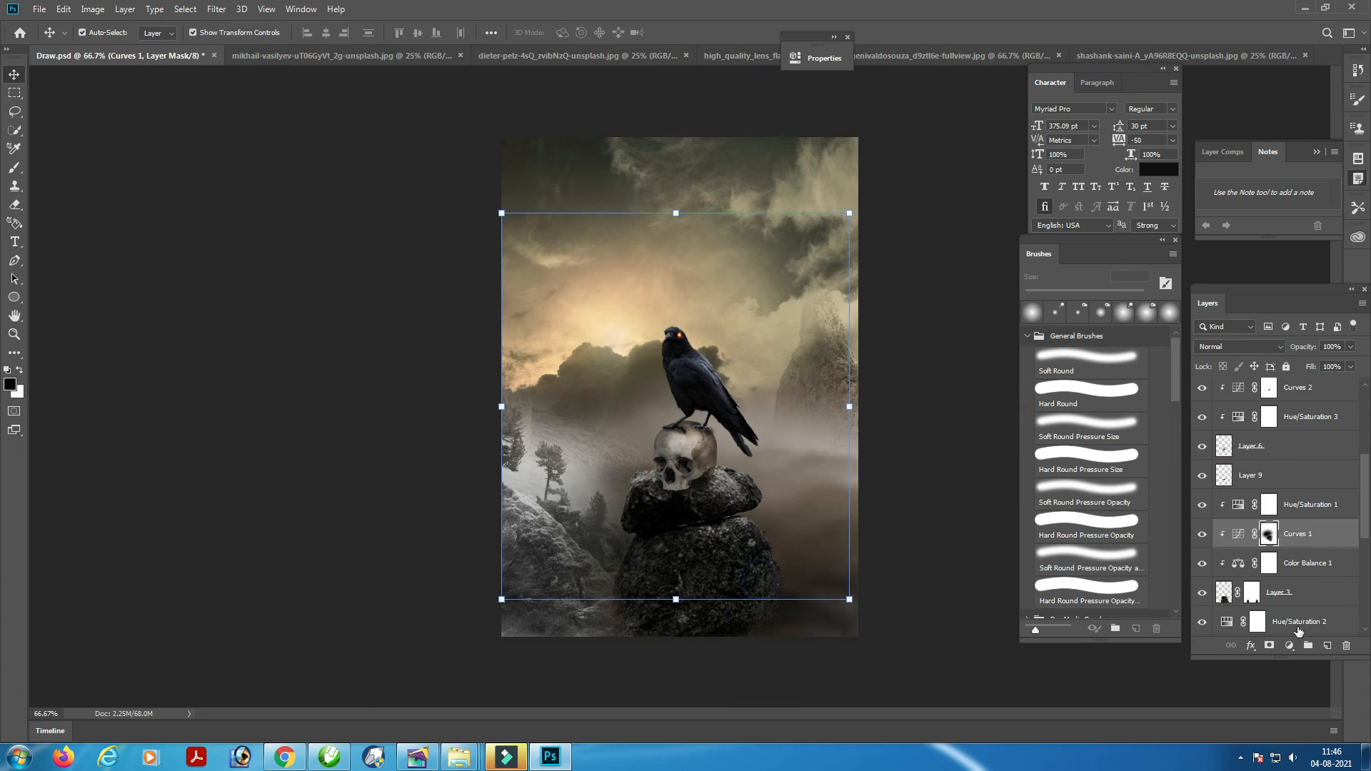
click(1224, 594)
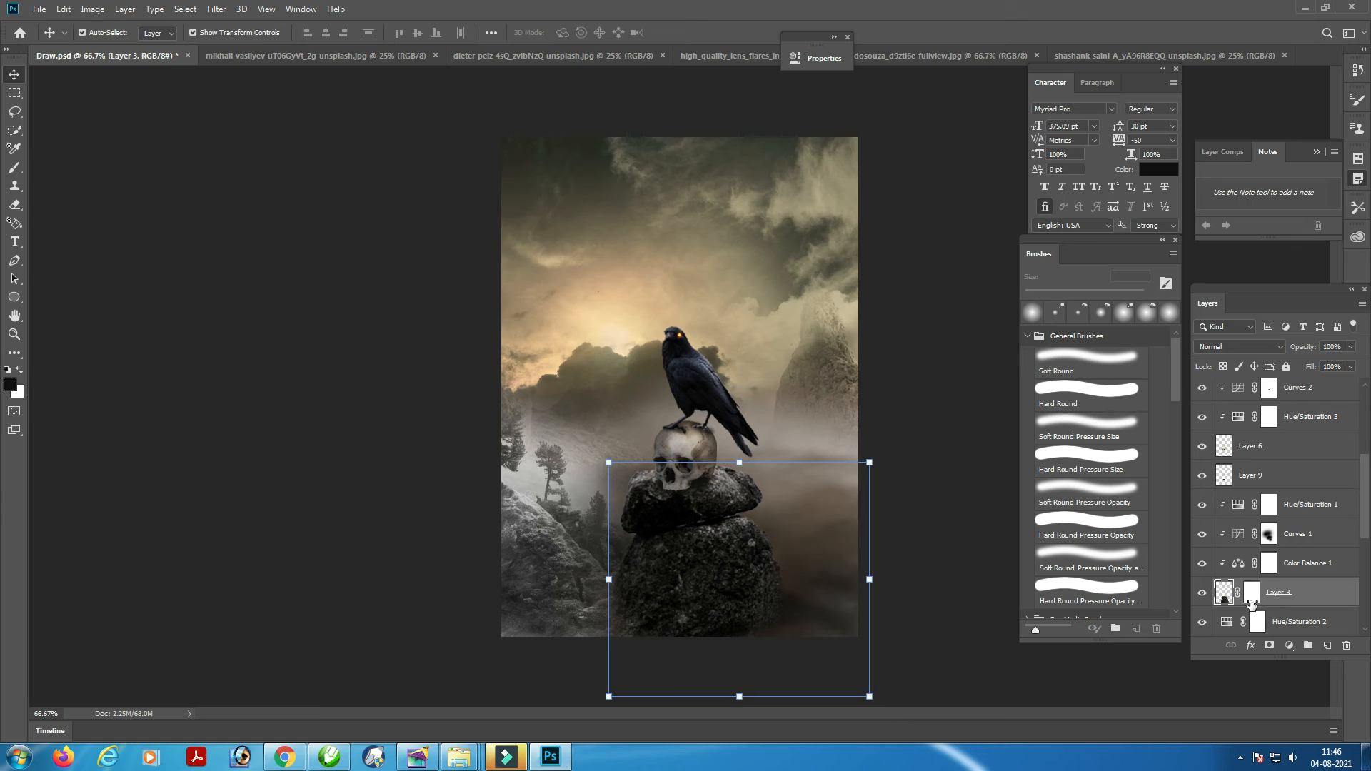
click(552, 605)
scroll(1299, 607, down, 3)
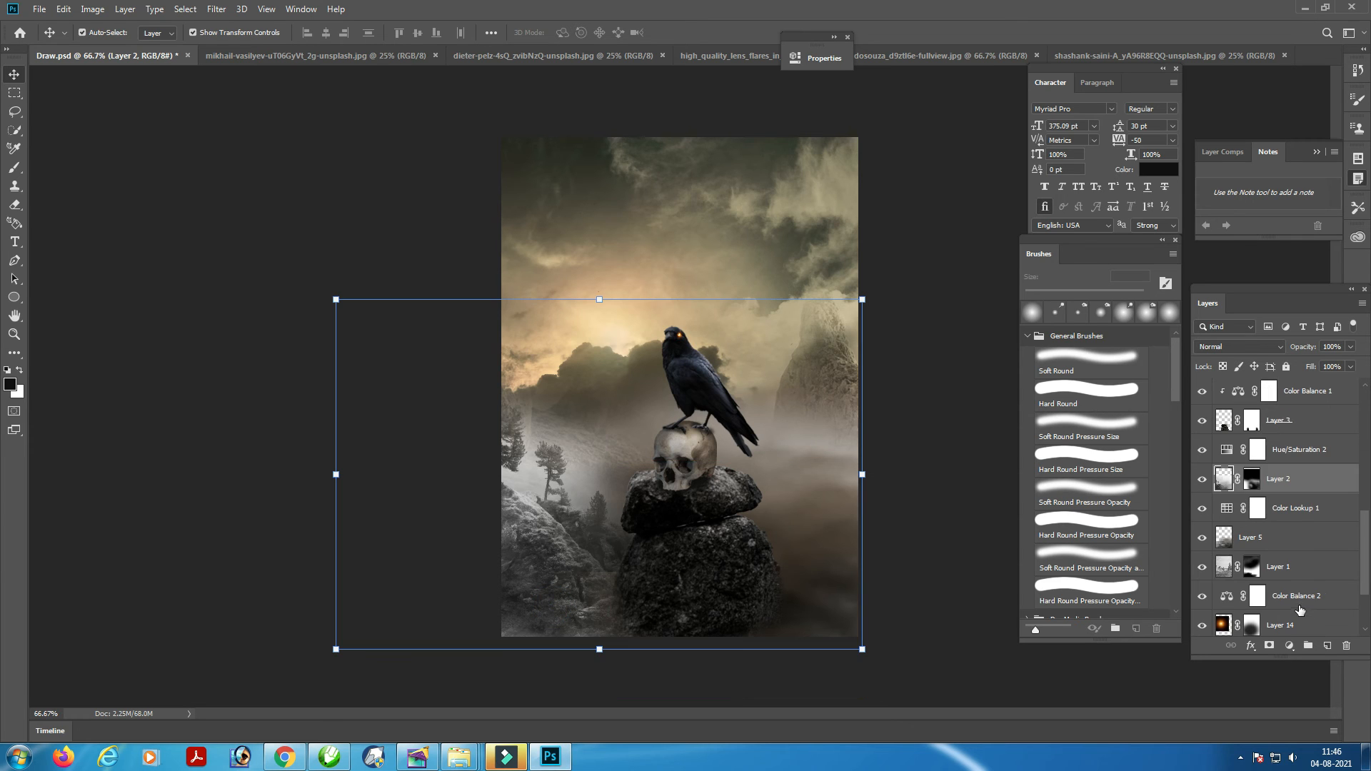
click(1279, 570)
click(1244, 541)
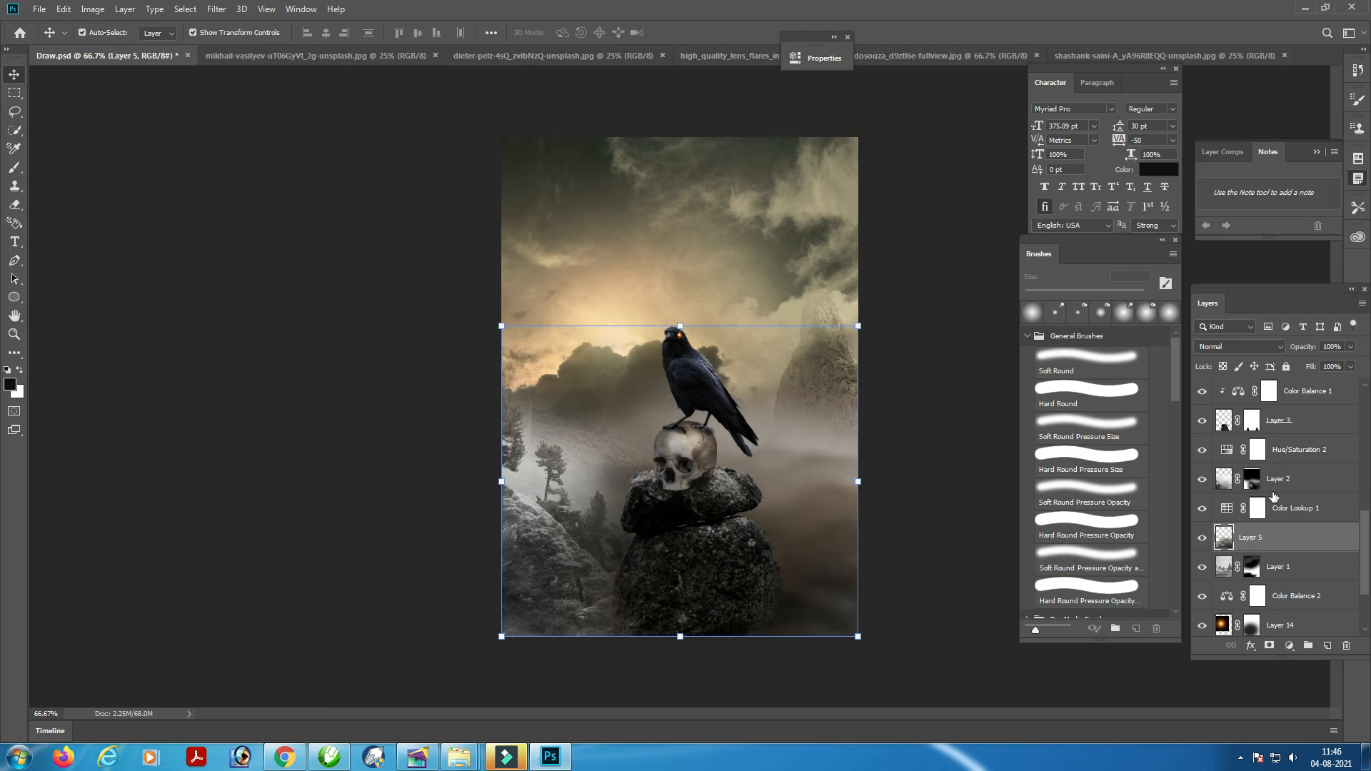
scroll(1274, 496, up, 5)
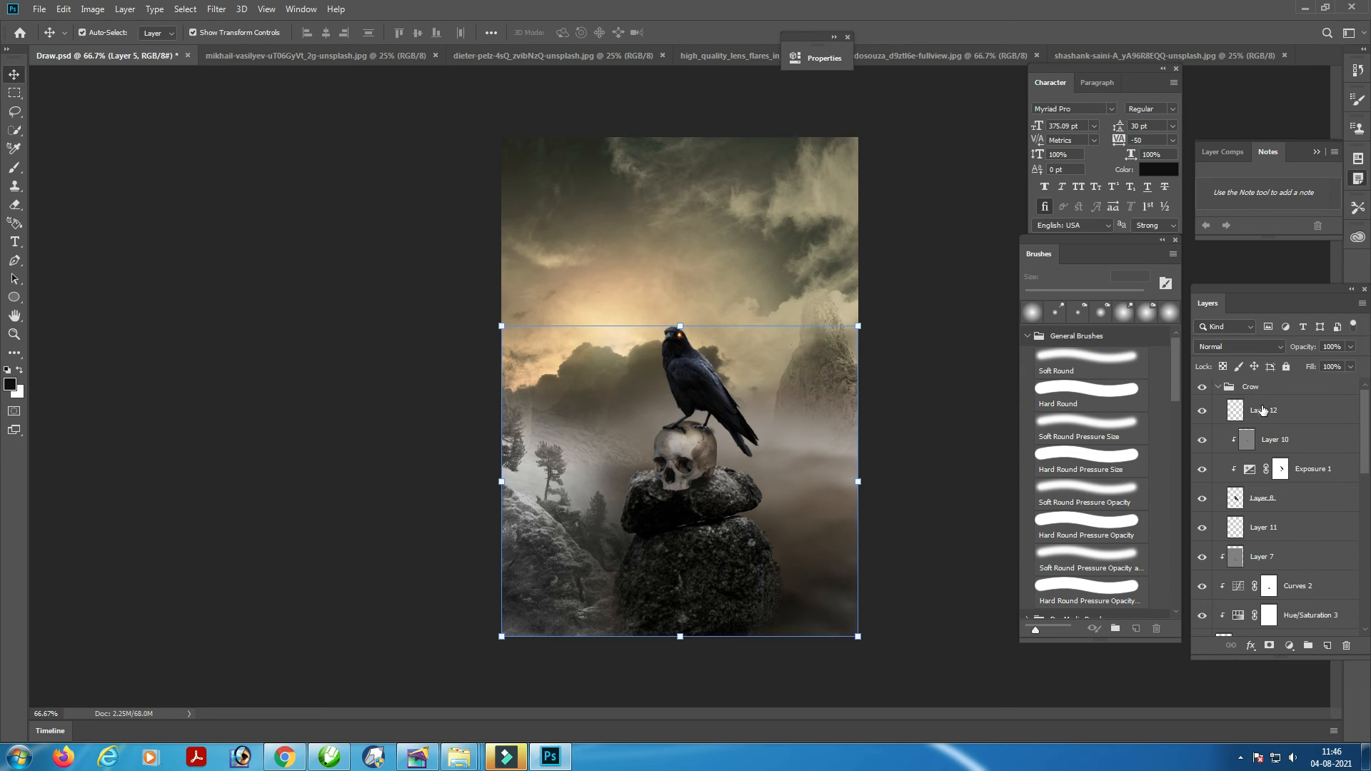
Stamp all visible layers into a new layer above the Crow group and open it in the Camera Raw Filter
click(1267, 388)
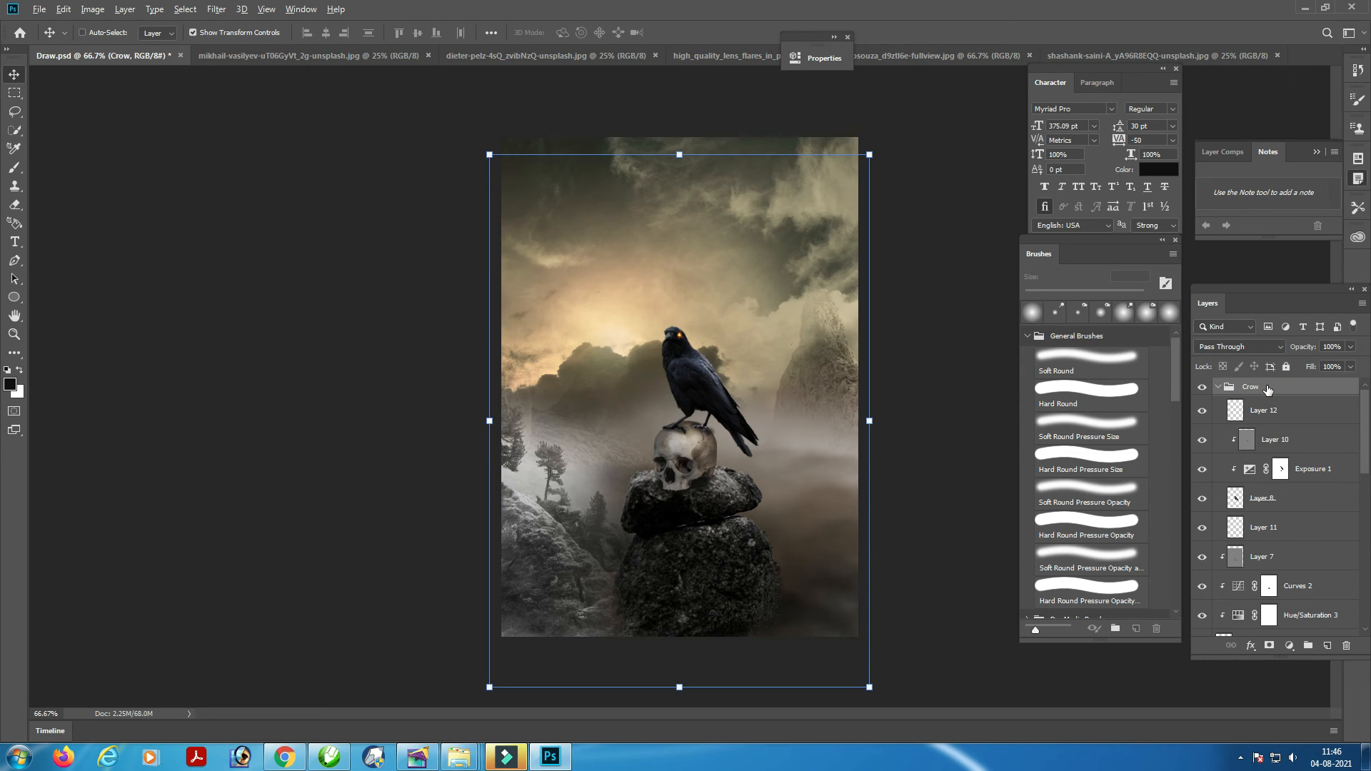
key(ctrl+shift+alt+e)
click(216, 8)
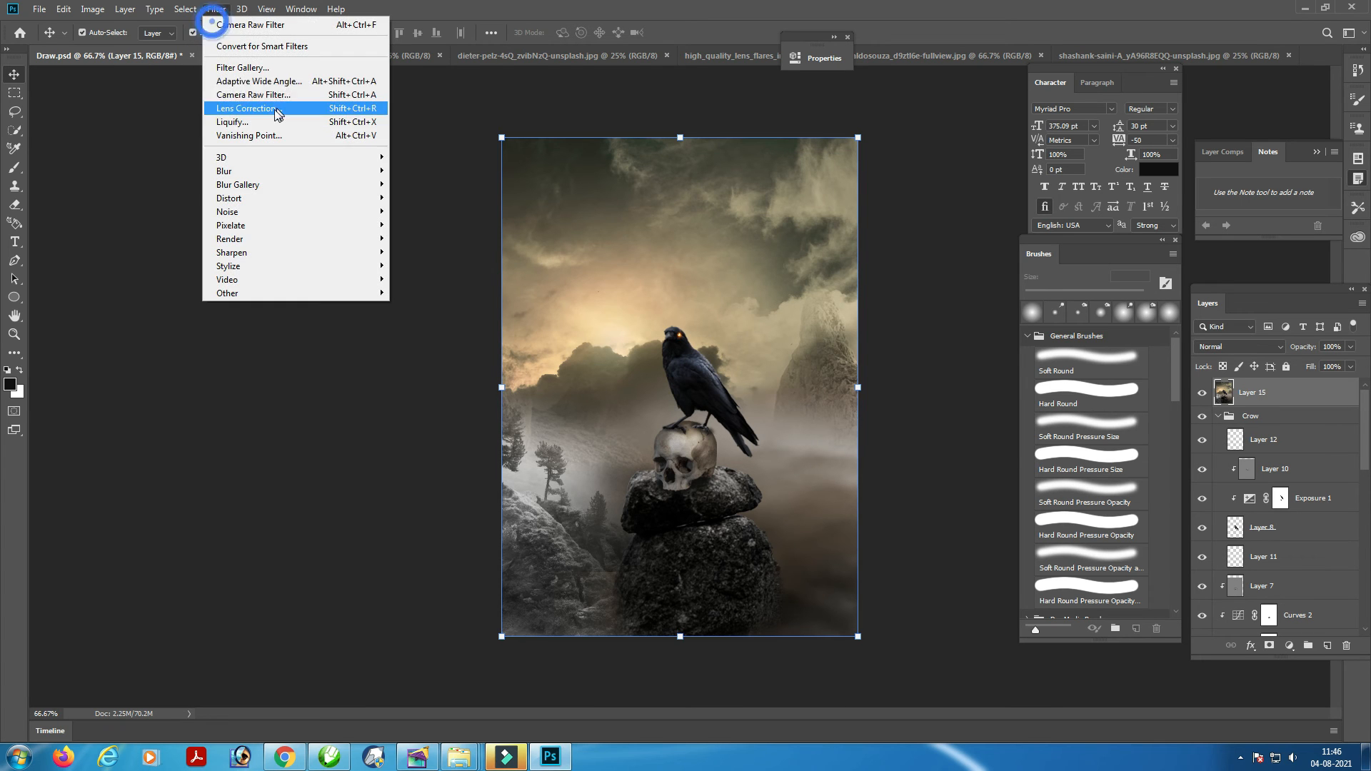
click(265, 93)
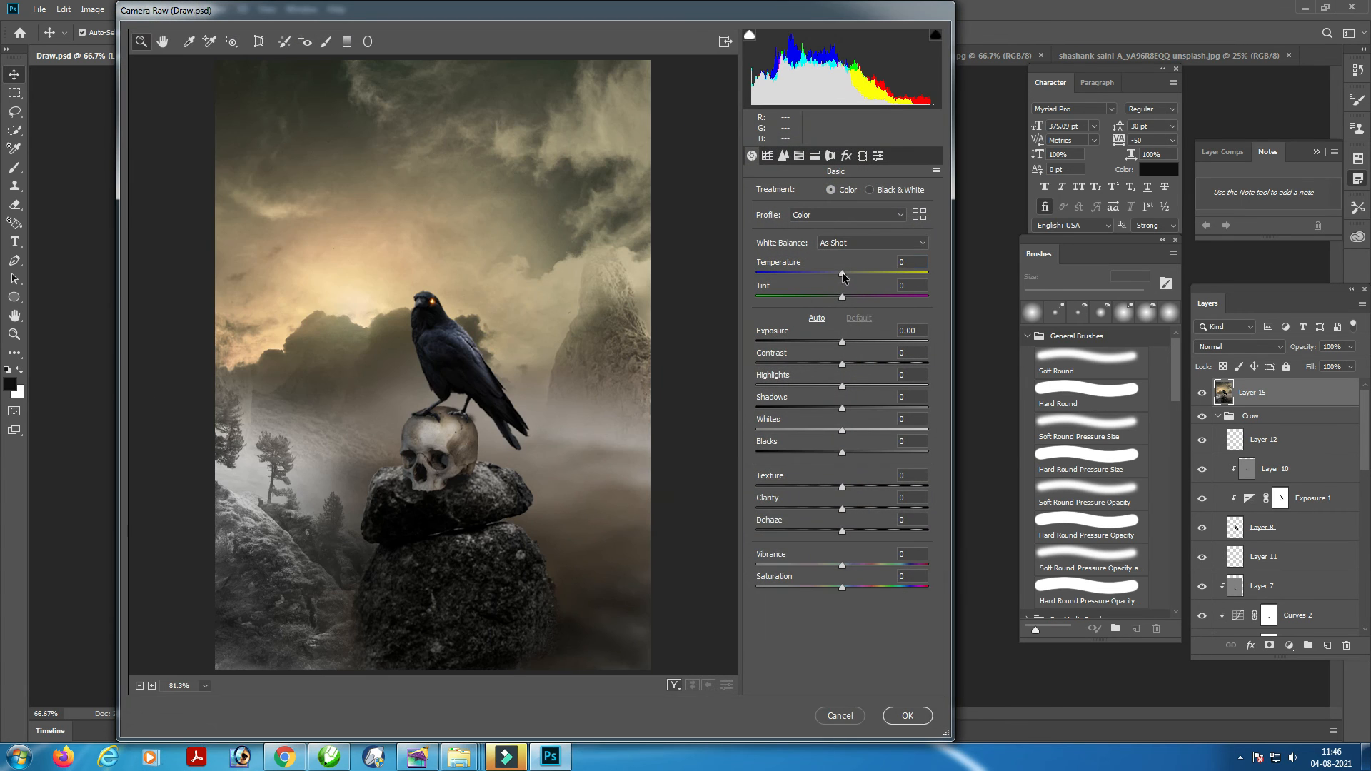
Grade the merged layer with Temperature -28, a slightly raised Tint, Exposure -0.90, Contrast -27, Texture +13 and Clarity -14
drag(844, 277, 830, 276)
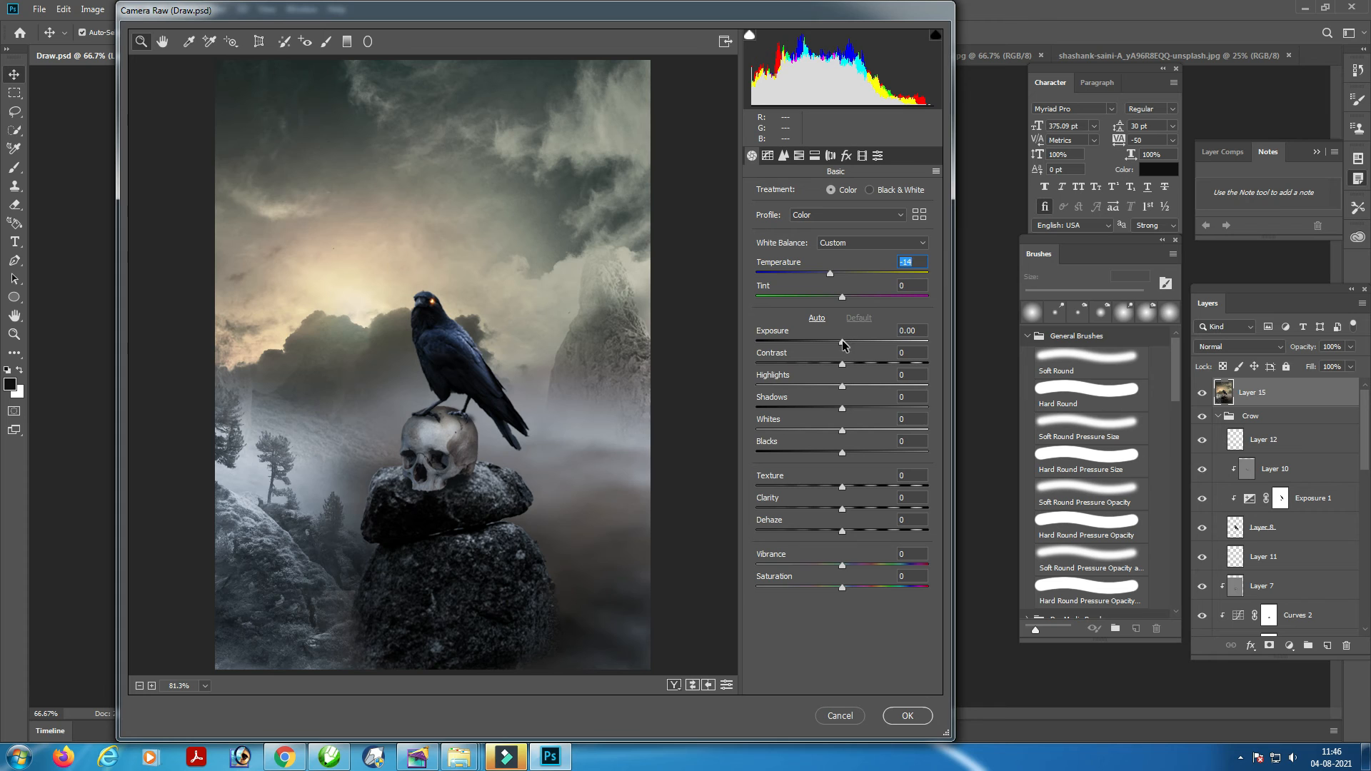
drag(843, 343, 831, 364)
drag(843, 485, 829, 508)
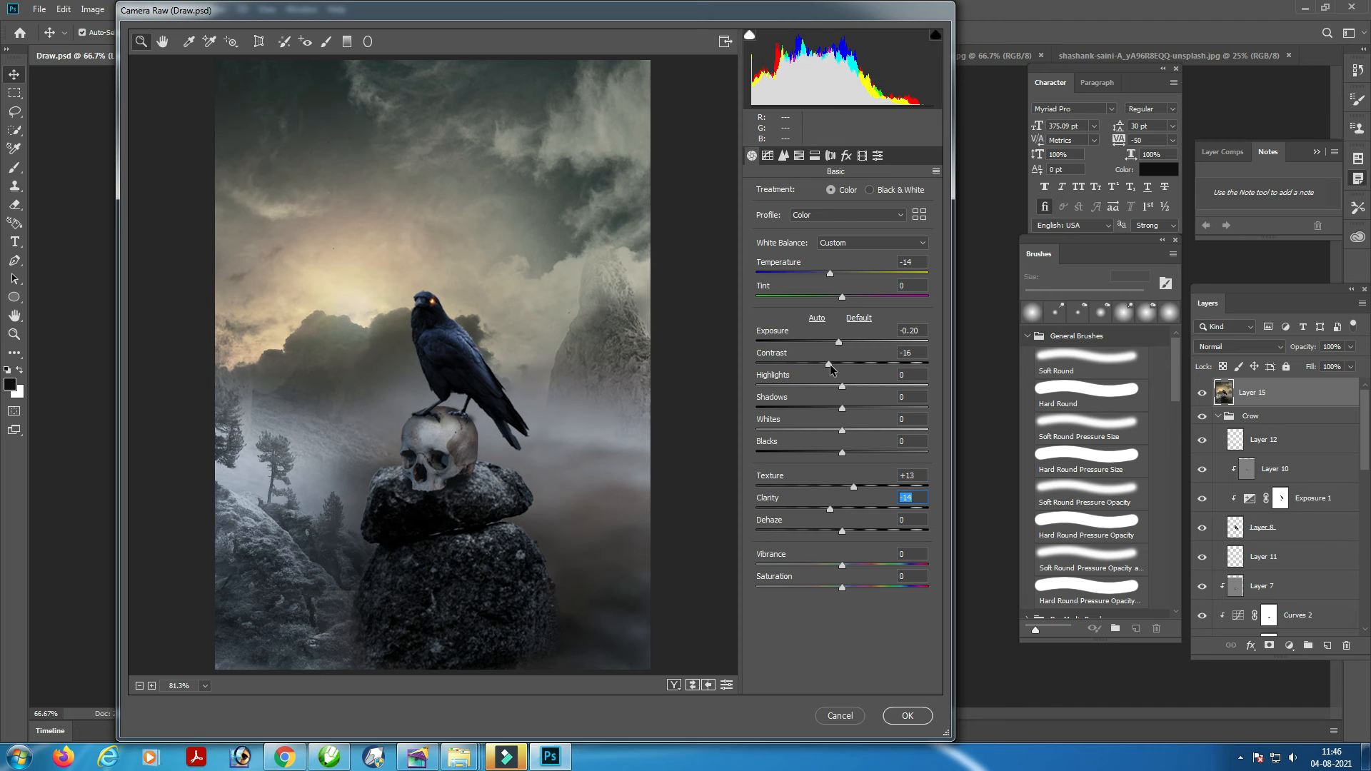
mouse_move(830, 364)
mouse_down()
mouse_move(814, 364)
mouse_move(830, 341)
mouse_move(820, 365)
mouse_up()
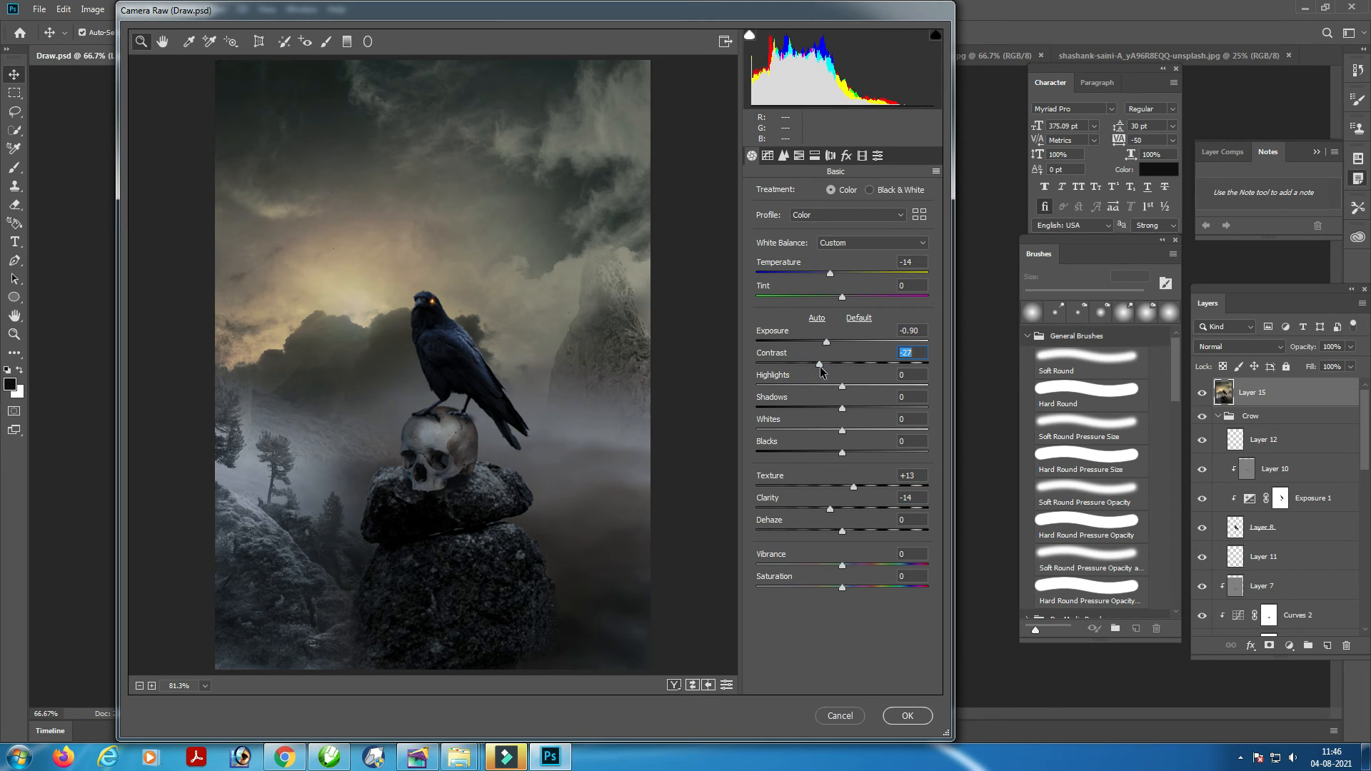
drag(830, 273, 818, 273)
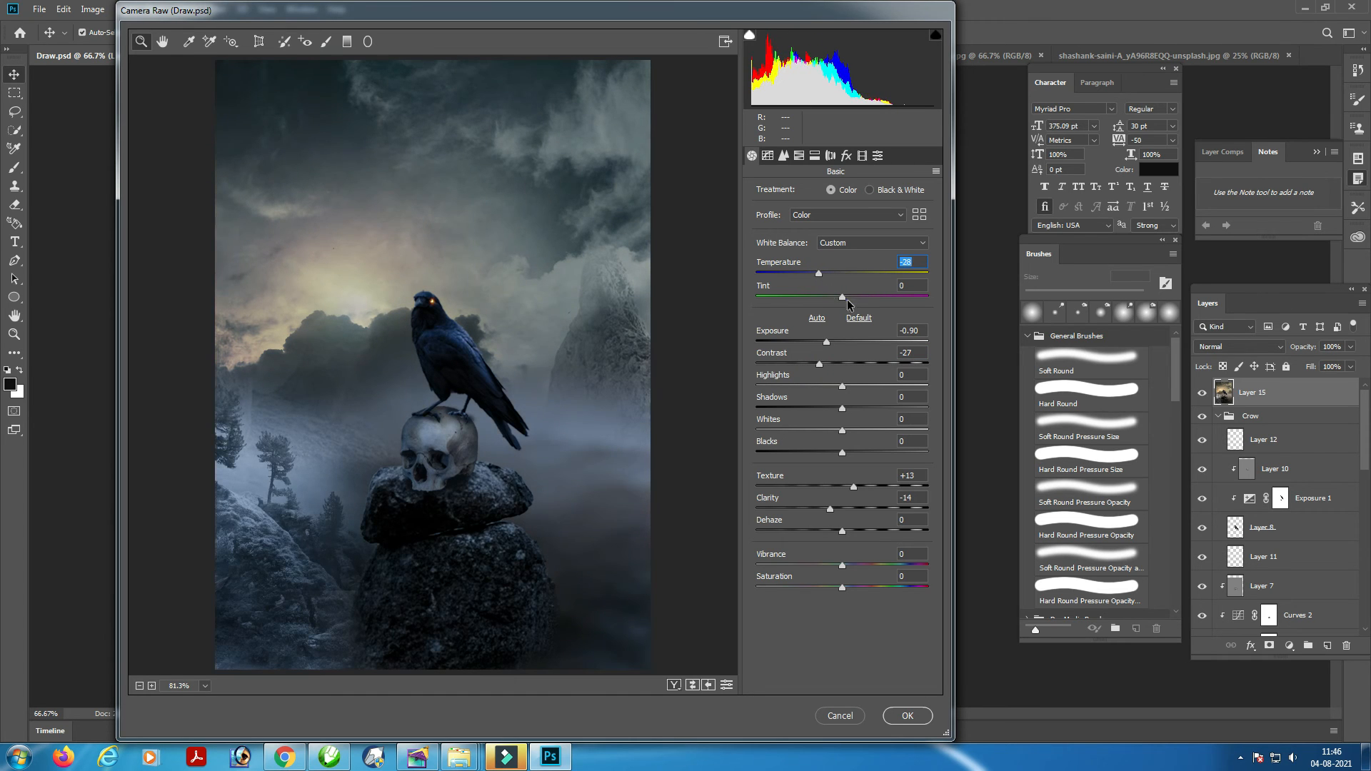
drag(844, 298, 849, 298)
click(919, 717)
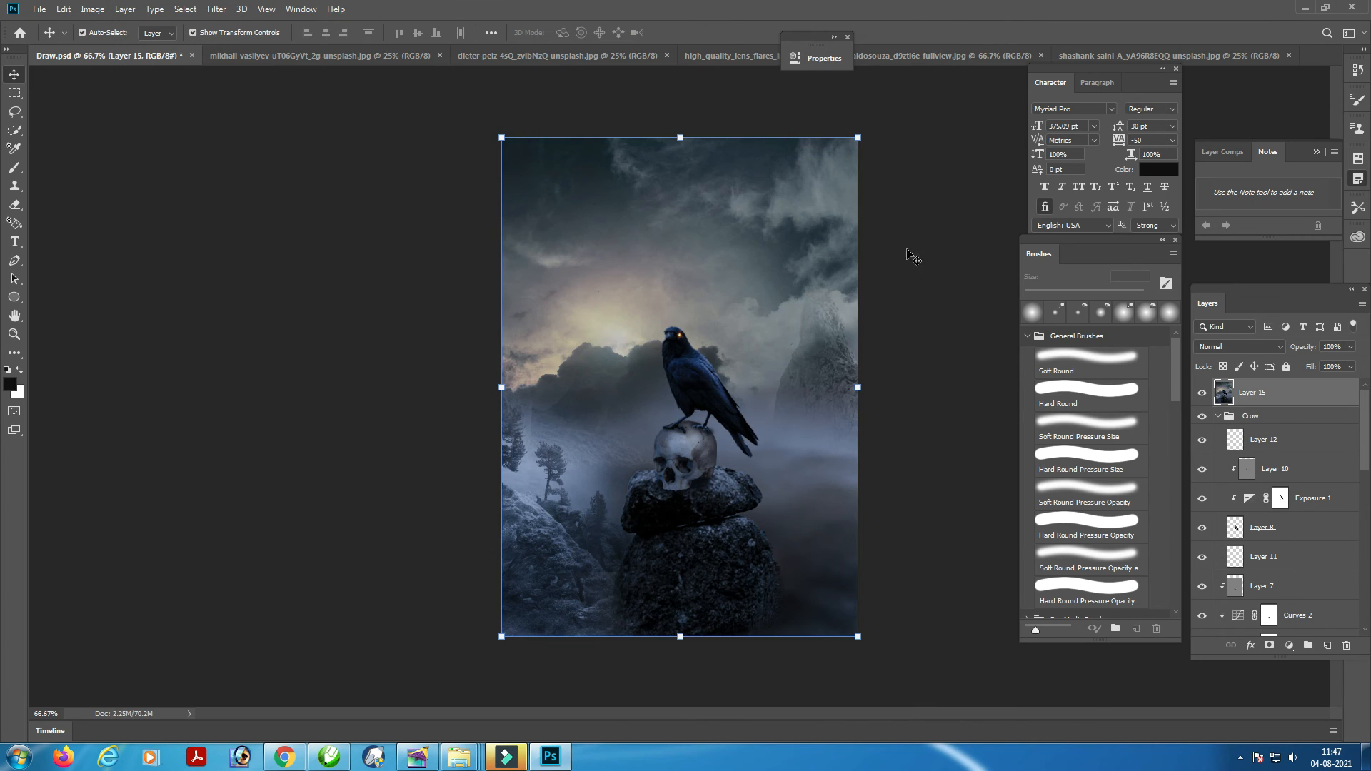
Add a Color Lookup adjustment above Layer 15 and try the HorrorBlue.3DL and Kodak 5218 Kodak 2395 LUTs
click(1289, 646)
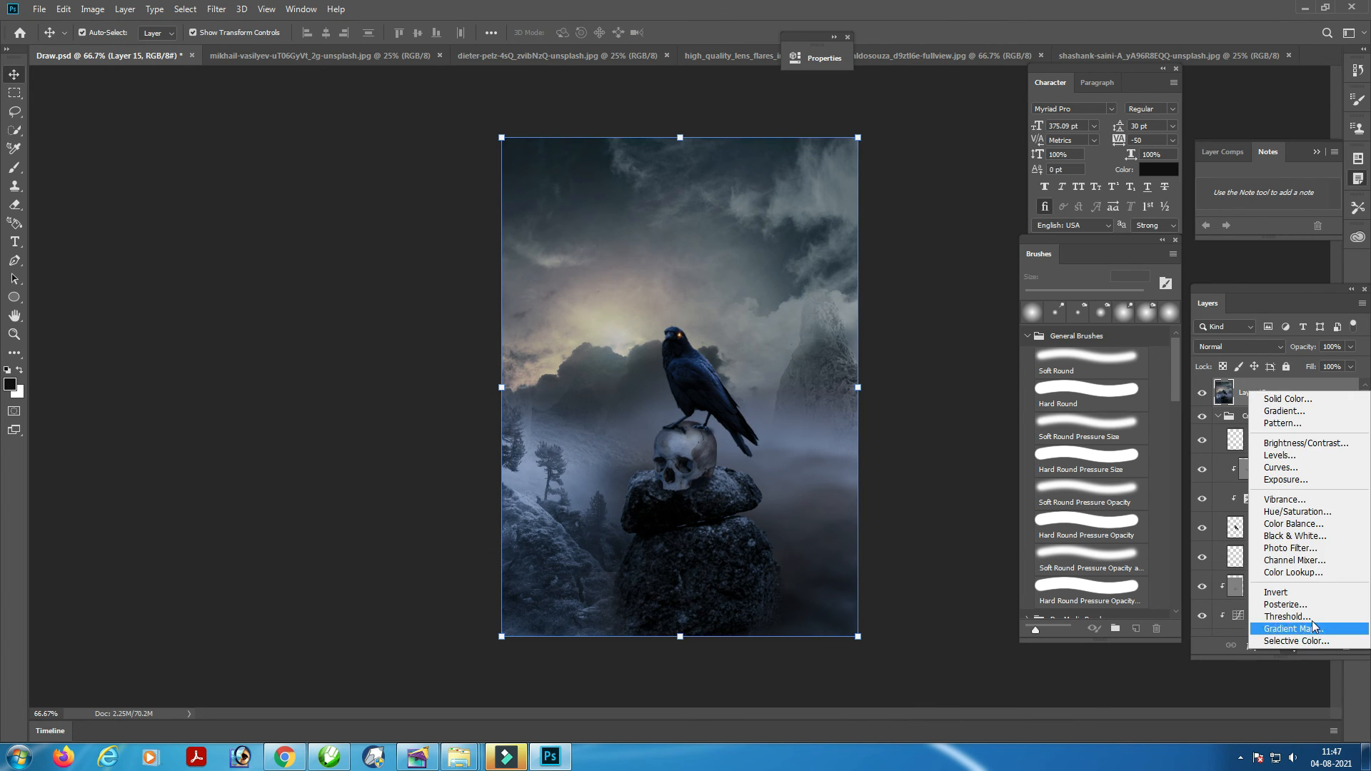
click(1286, 573)
click(705, 101)
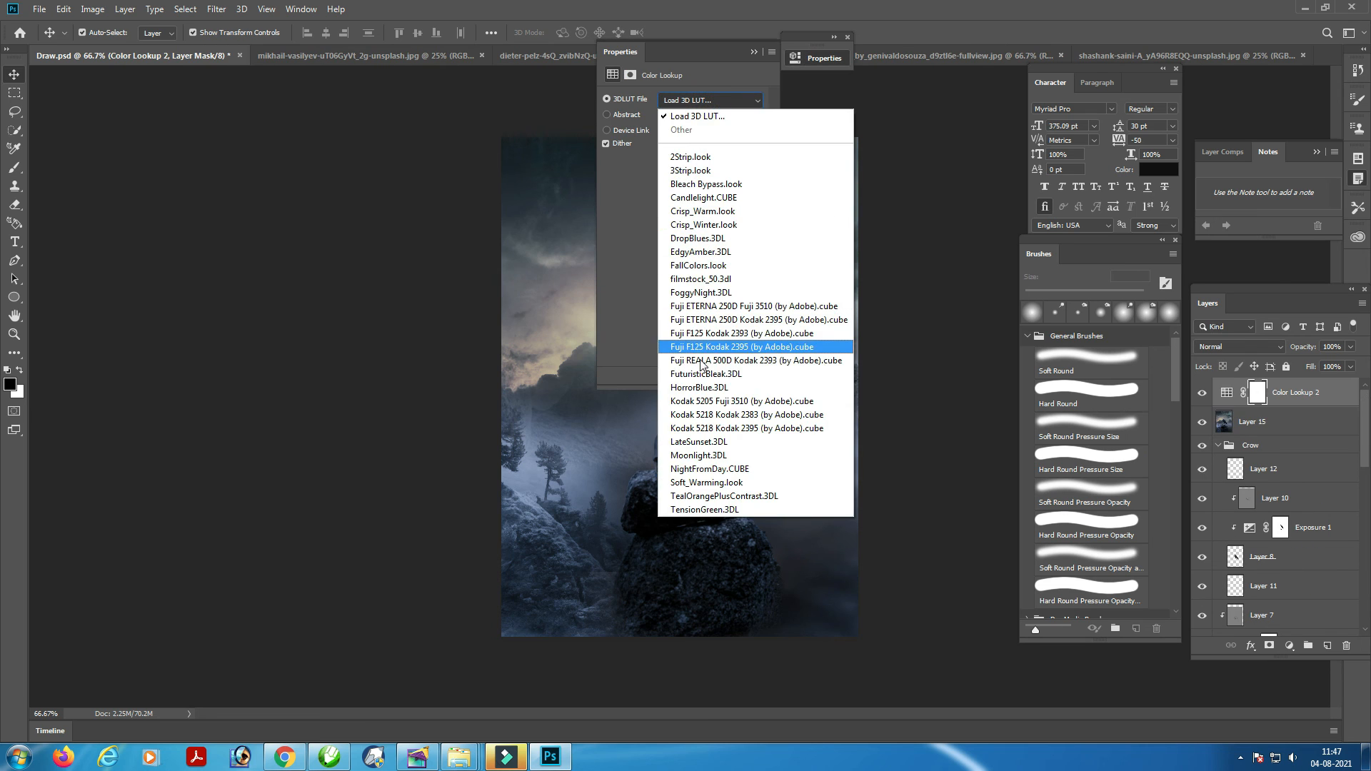
click(700, 381)
drag(717, 48, 1056, 86)
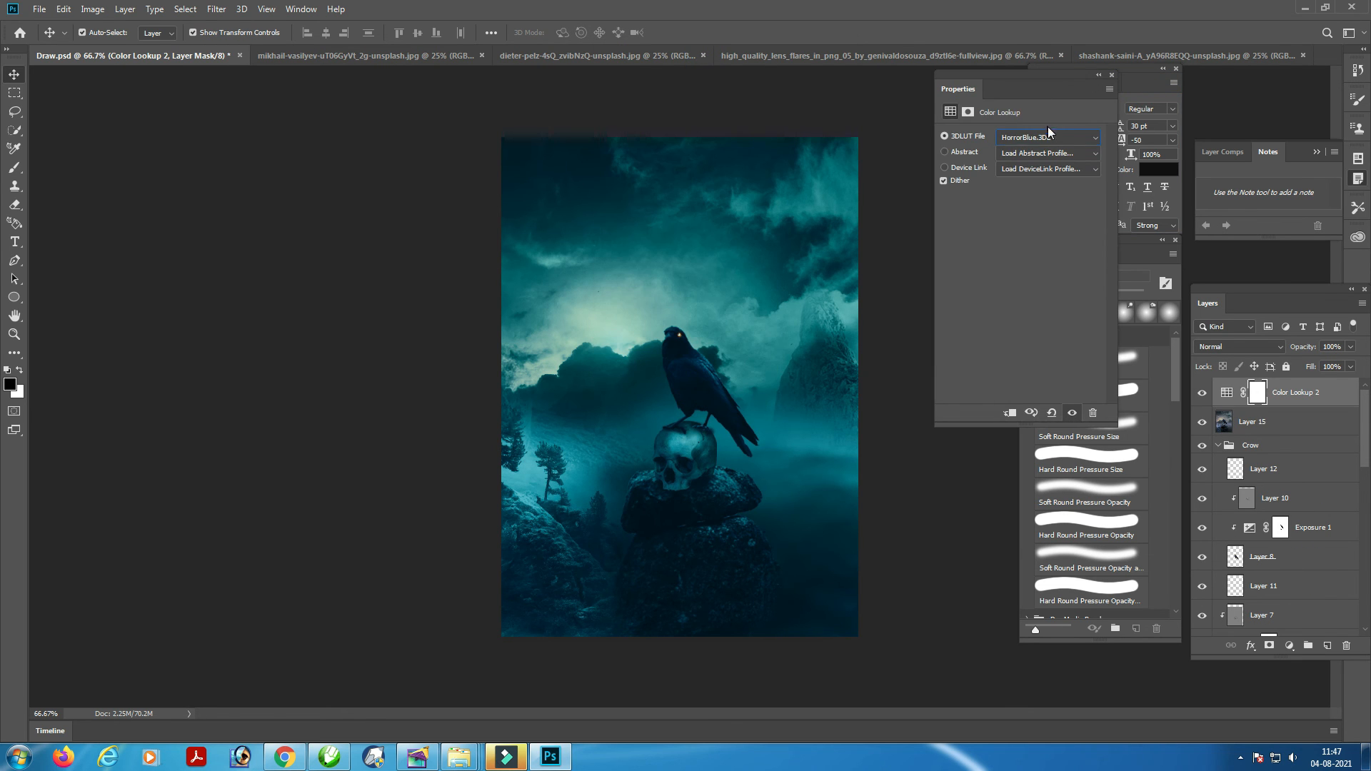
click(1048, 137)
click(1033, 466)
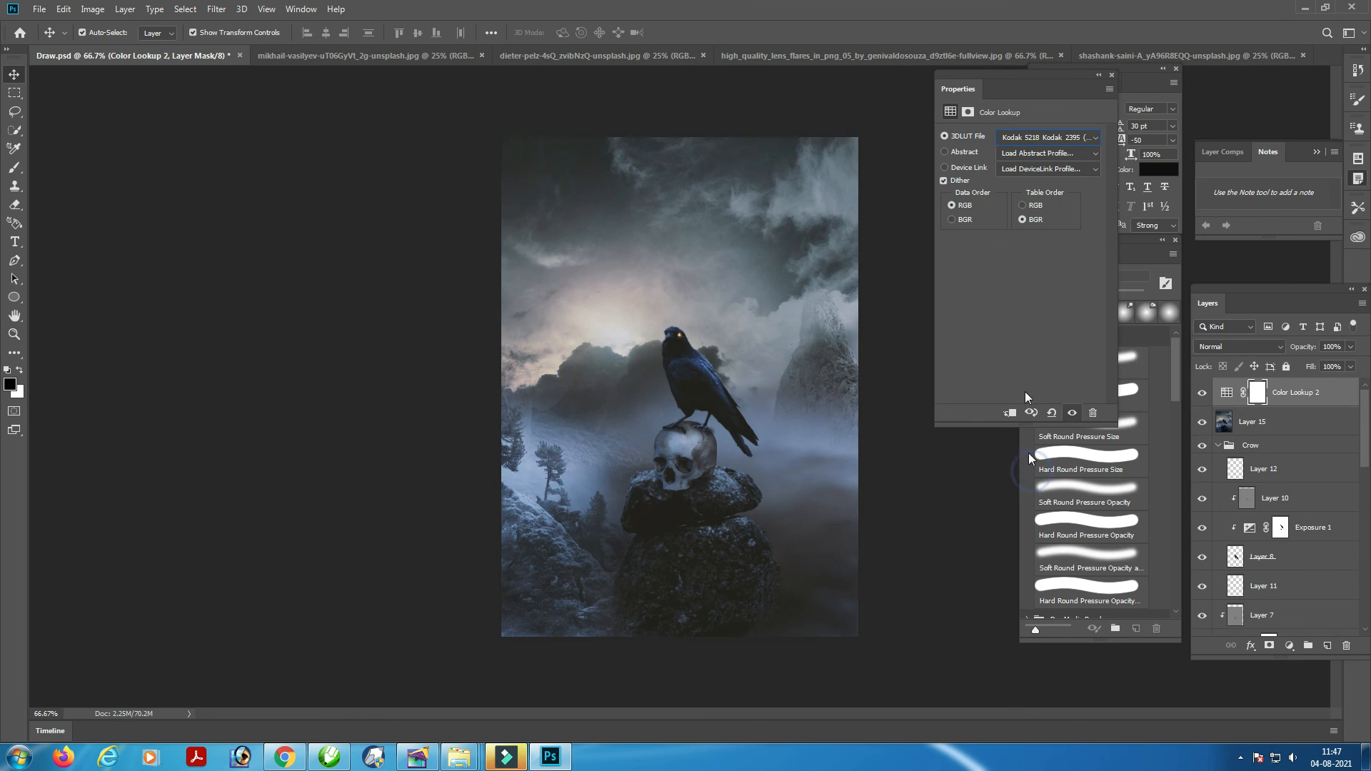
Try the Moonlight.3DL, NightFromDay.CUBE, Bleach Bypass.look and Crisp_Warm.look LUTs on the Color Lookup adjustment
click(1033, 138)
click(1036, 500)
click(1012, 138)
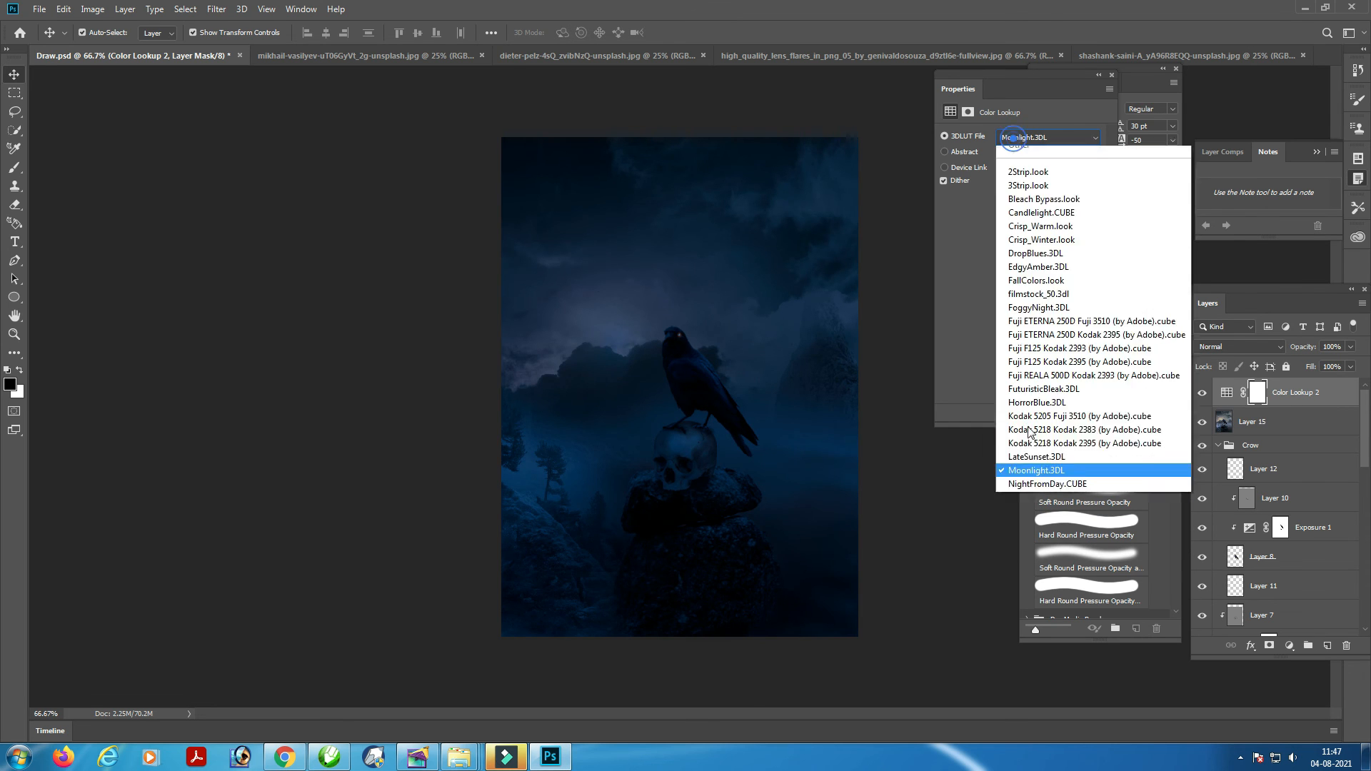
click(1032, 500)
click(1040, 145)
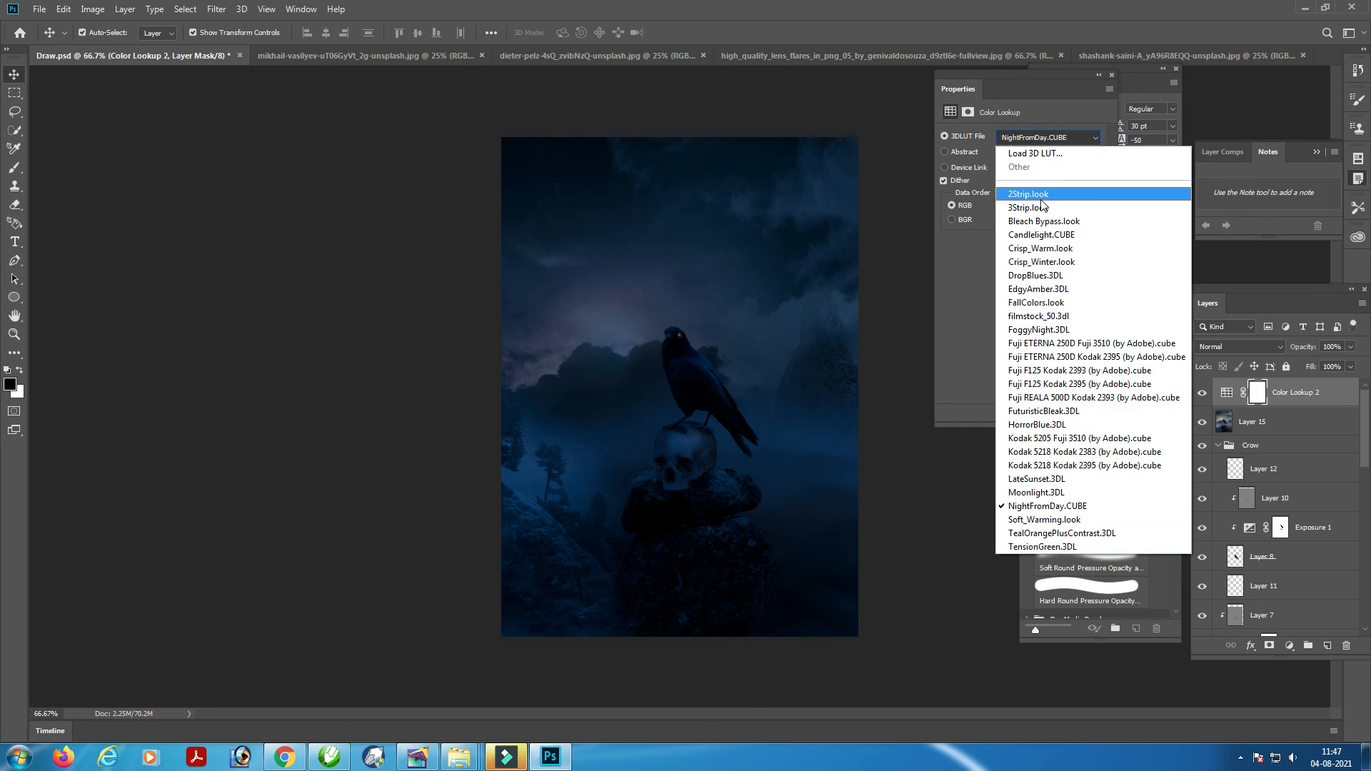
click(1034, 220)
click(1033, 135)
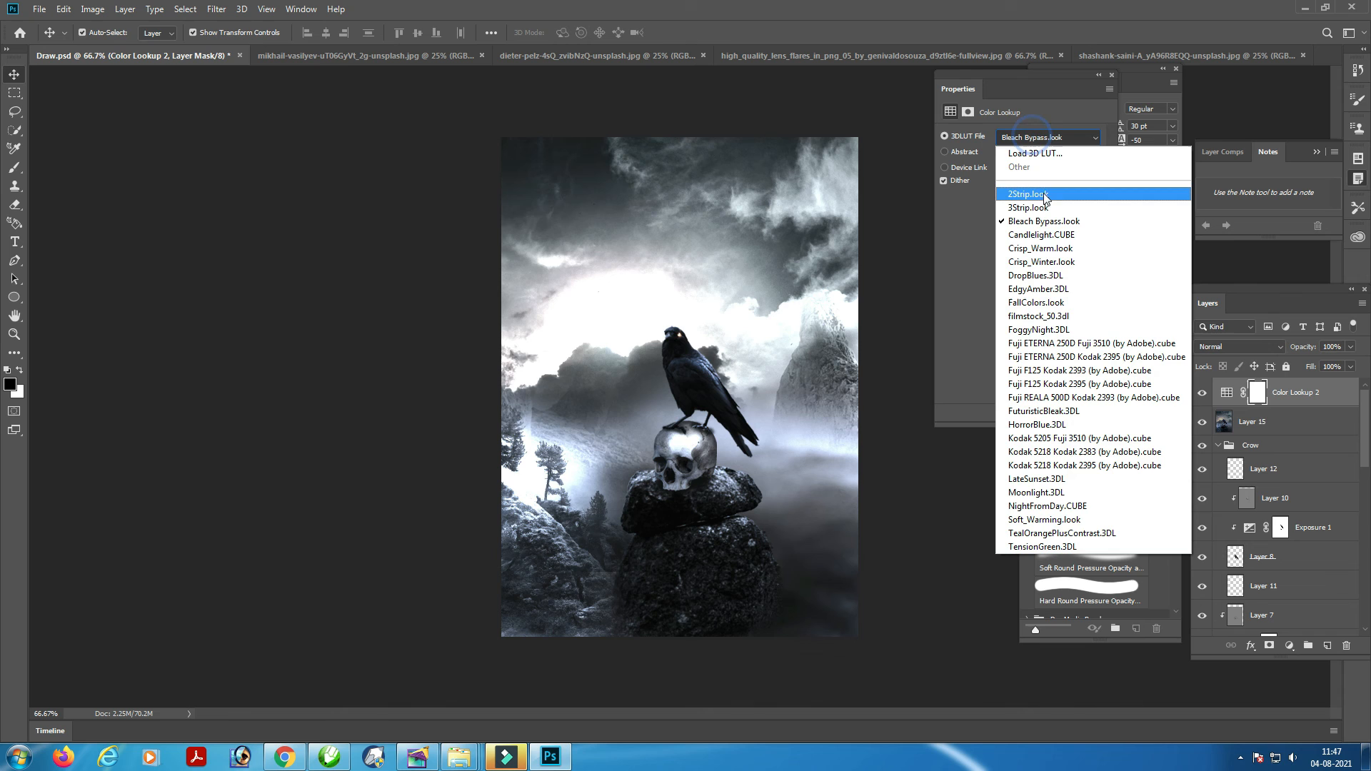
click(1036, 246)
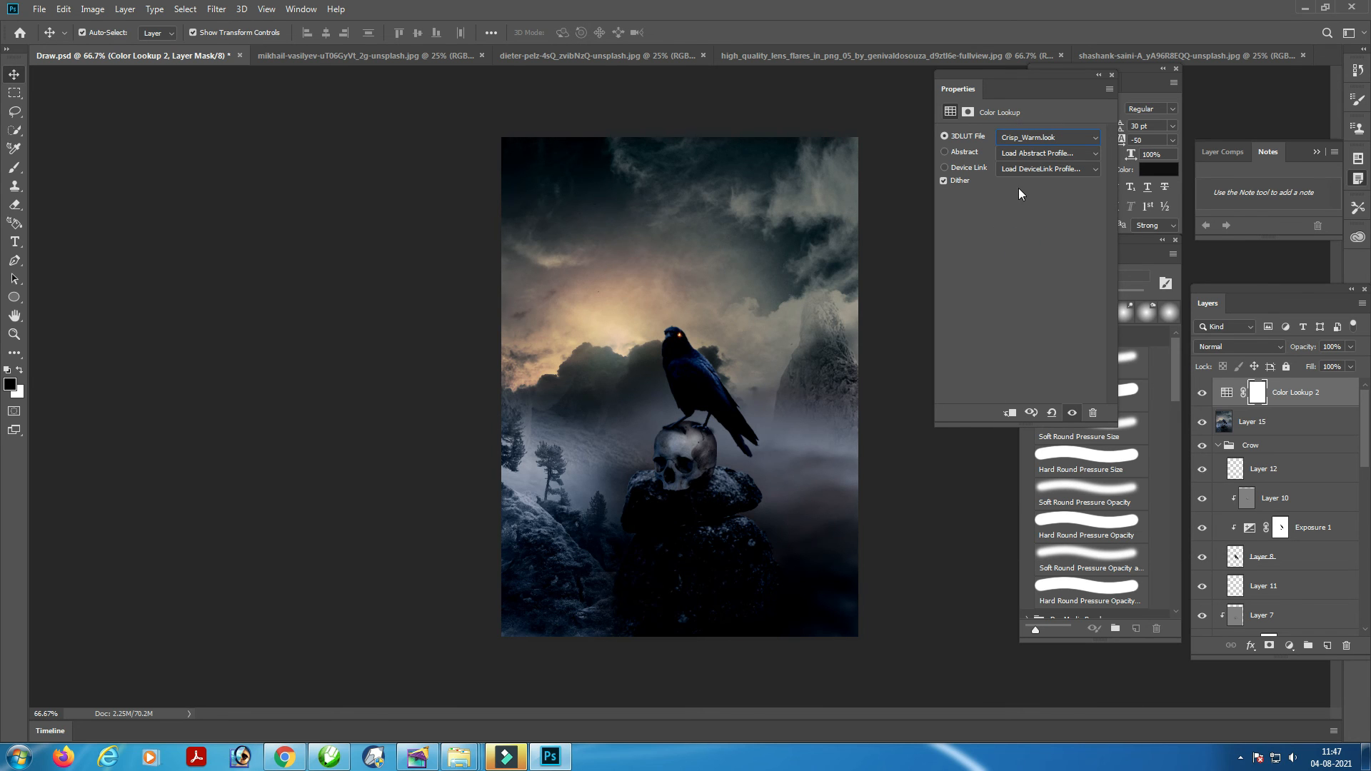
Compare Fuji F125 Kodak 2395, Fuji ETERNA 250D Kodak 2395 and NightFromDay.CUBE on the Color Lookup, and settle on a cool, contrasty film look
click(1026, 137)
click(1009, 385)
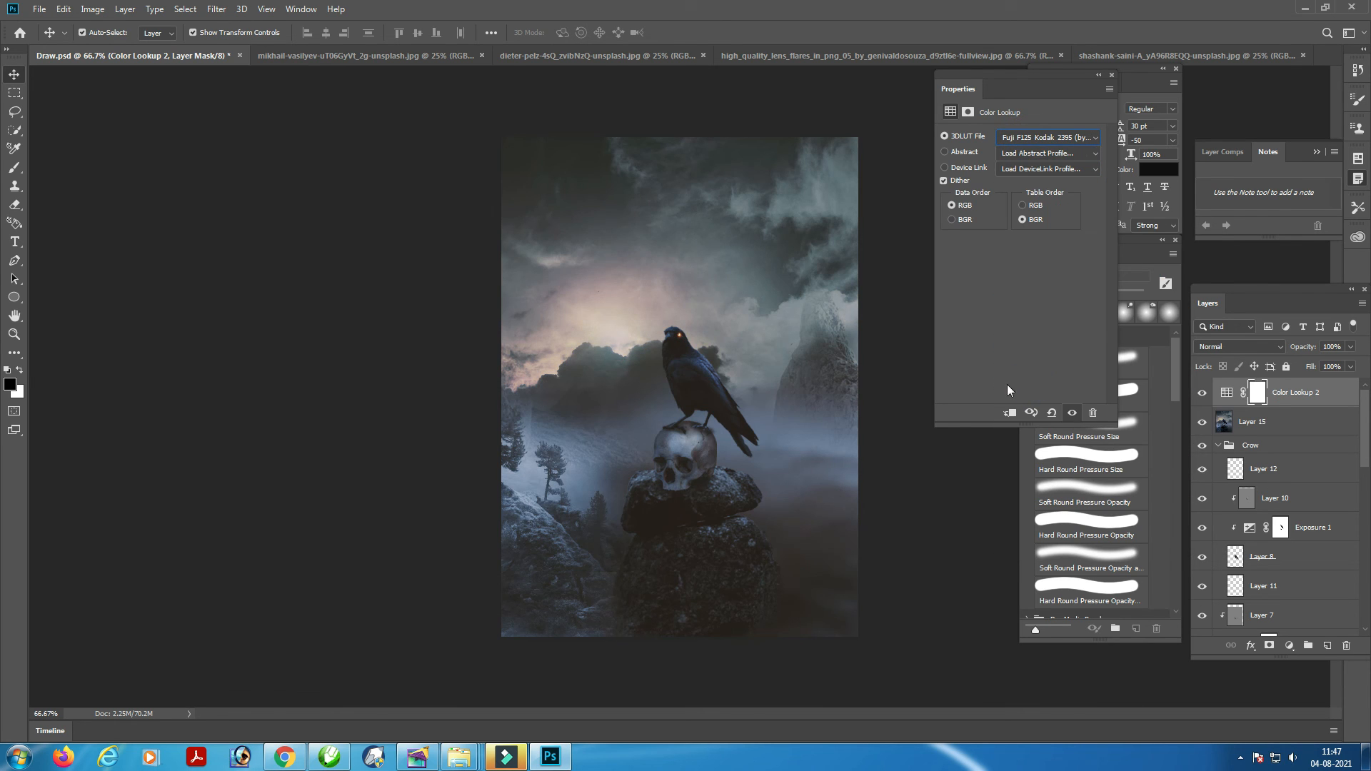
click(1046, 138)
click(1050, 357)
click(1021, 136)
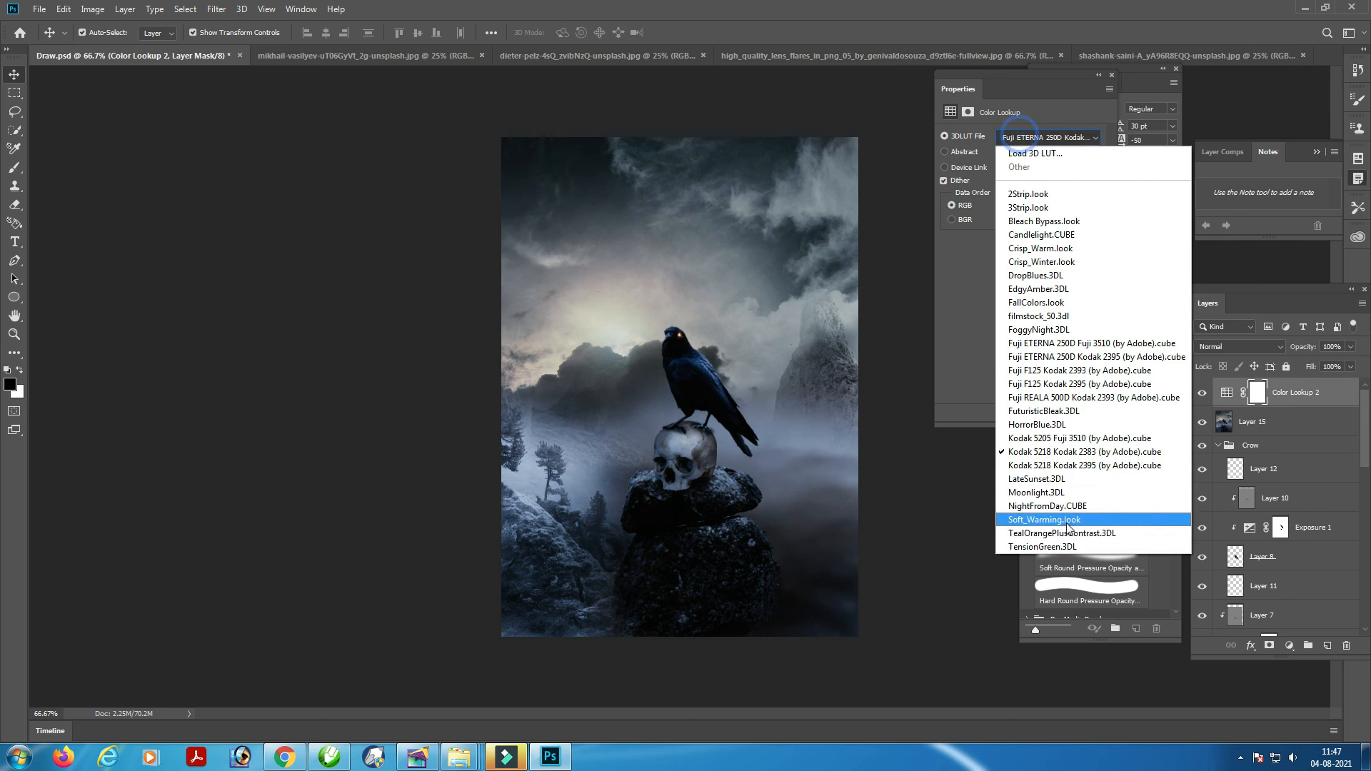
click(1049, 506)
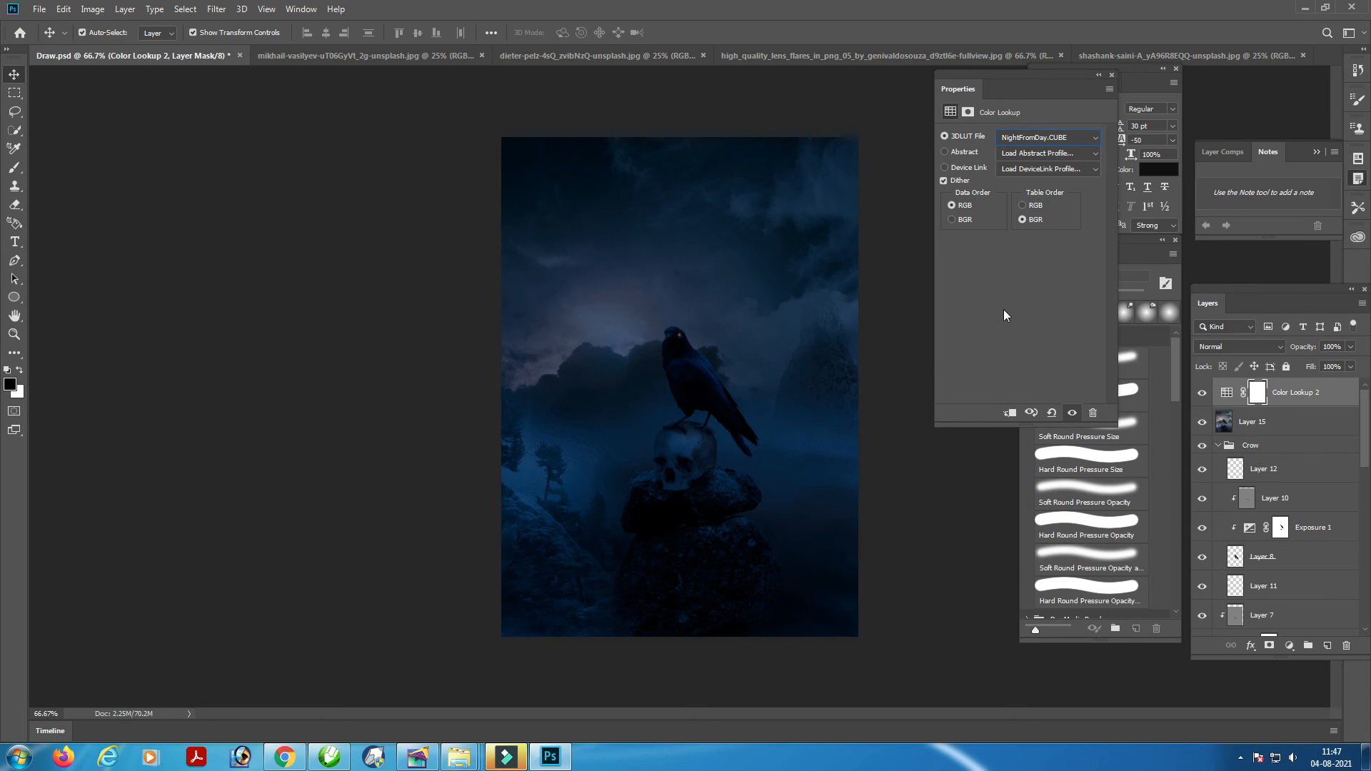
click(1099, 74)
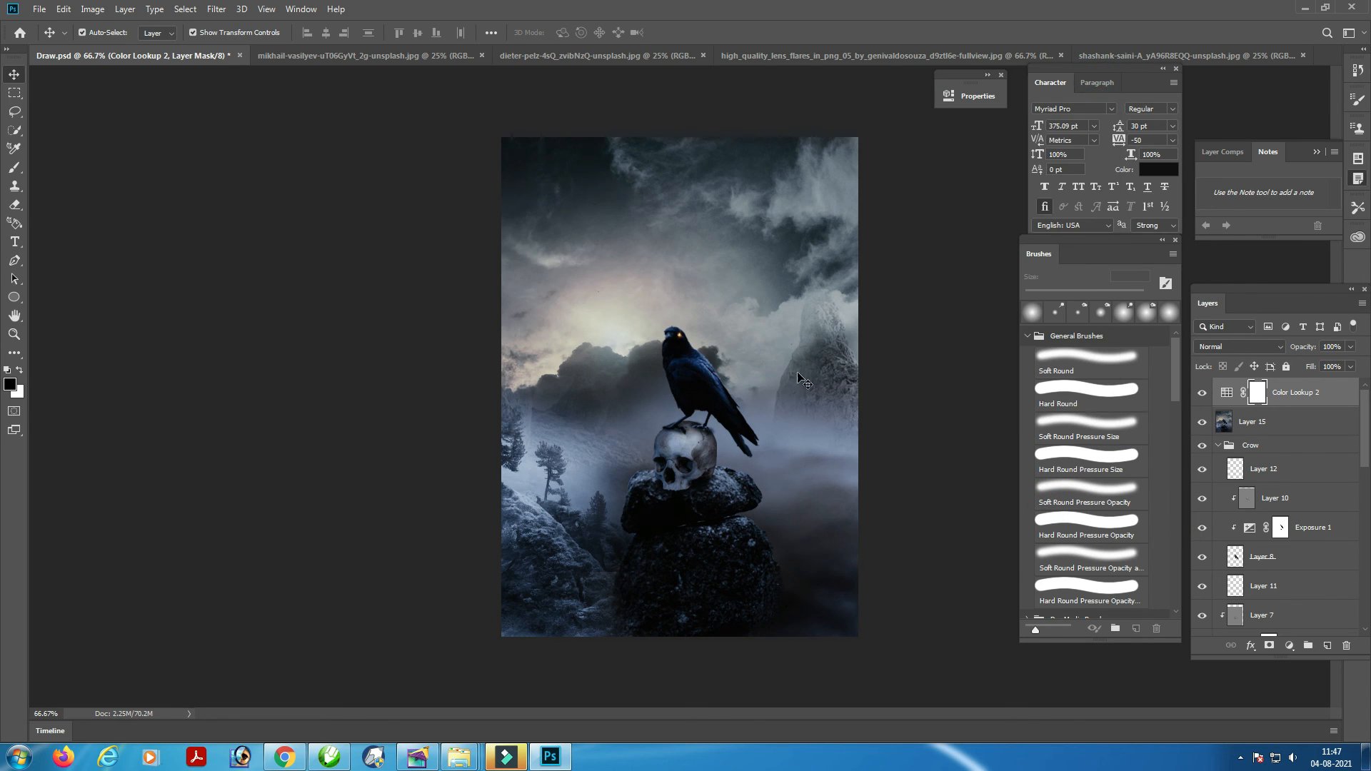
Add a Color Balance adjustment above Color Lookup 2 with midtones at Cyan-Red -70, Yellow-Blue +35 and a slight shift toward magenta
click(1293, 651)
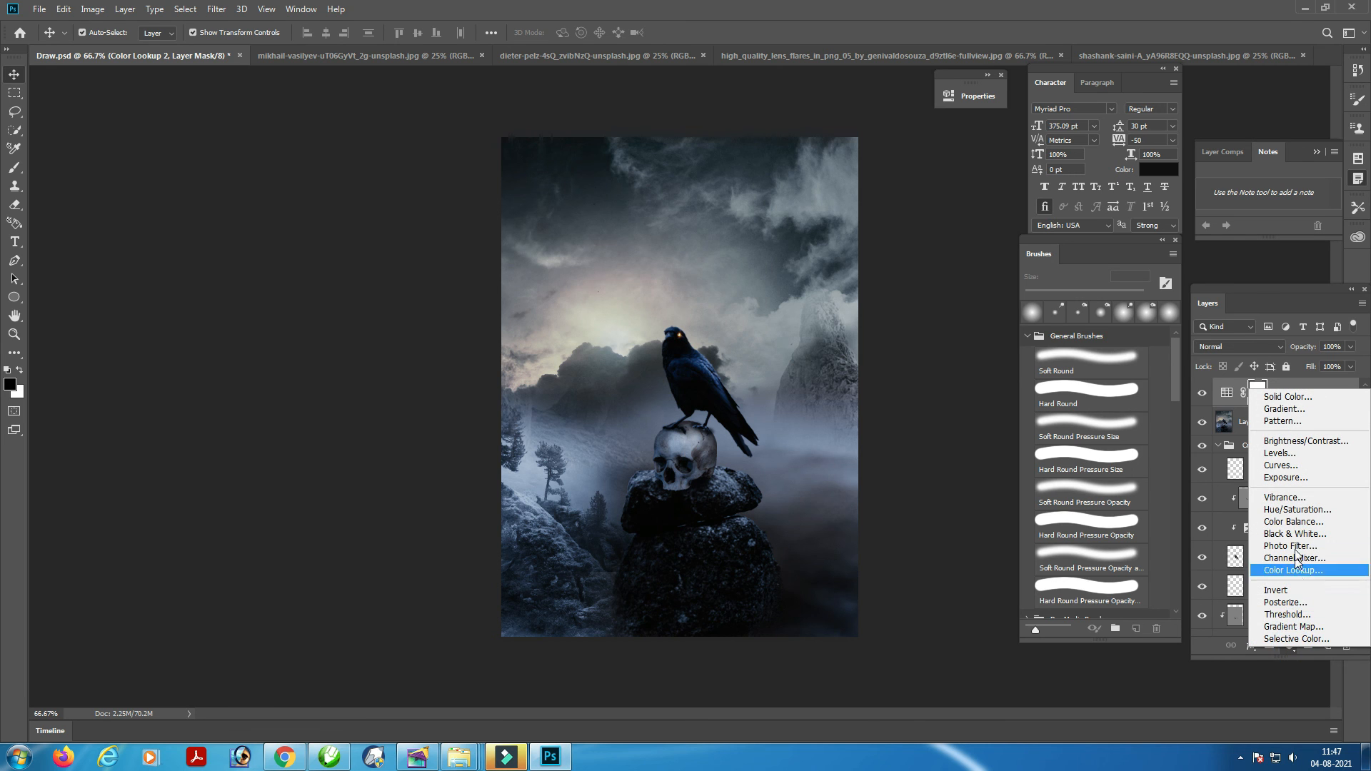
click(1289, 520)
drag(817, 168, 803, 168)
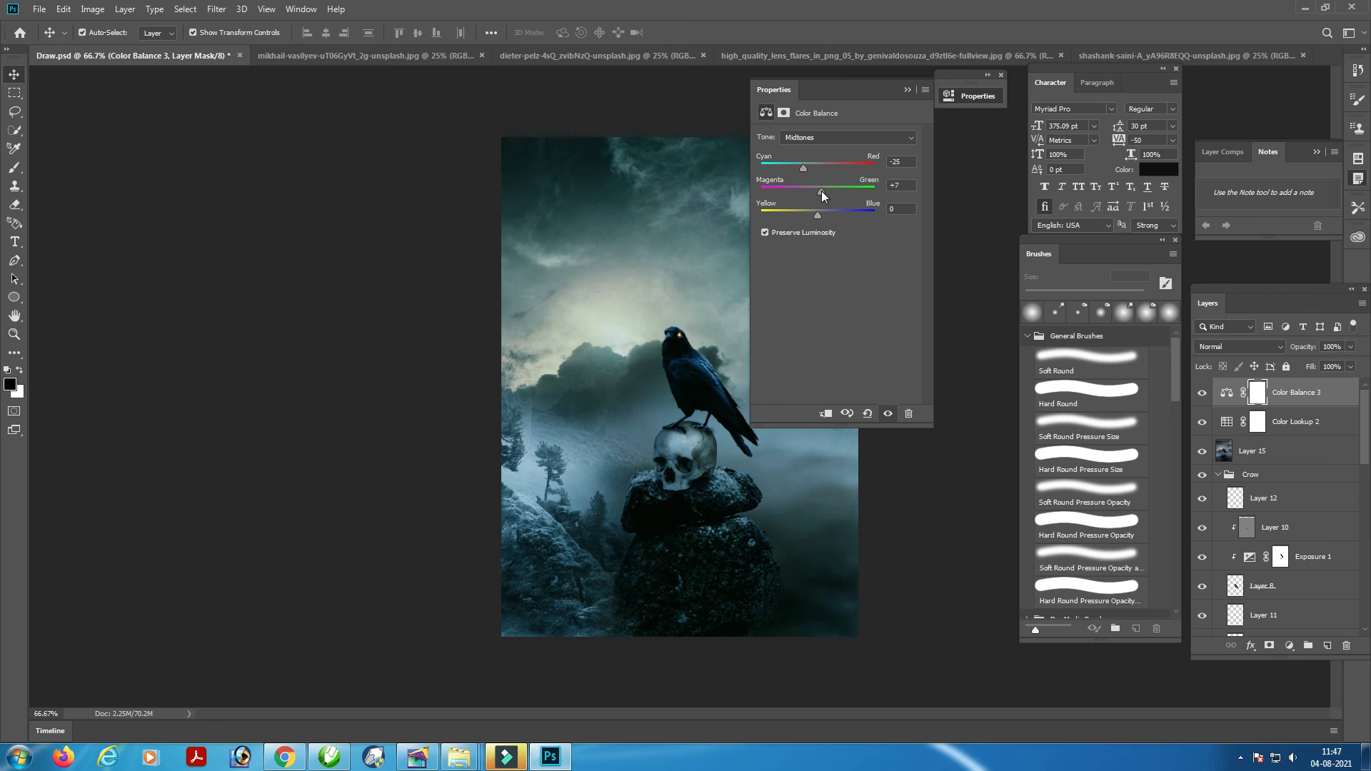
drag(818, 214, 830, 217)
drag(796, 170, 796, 170)
drag(825, 215, 812, 192)
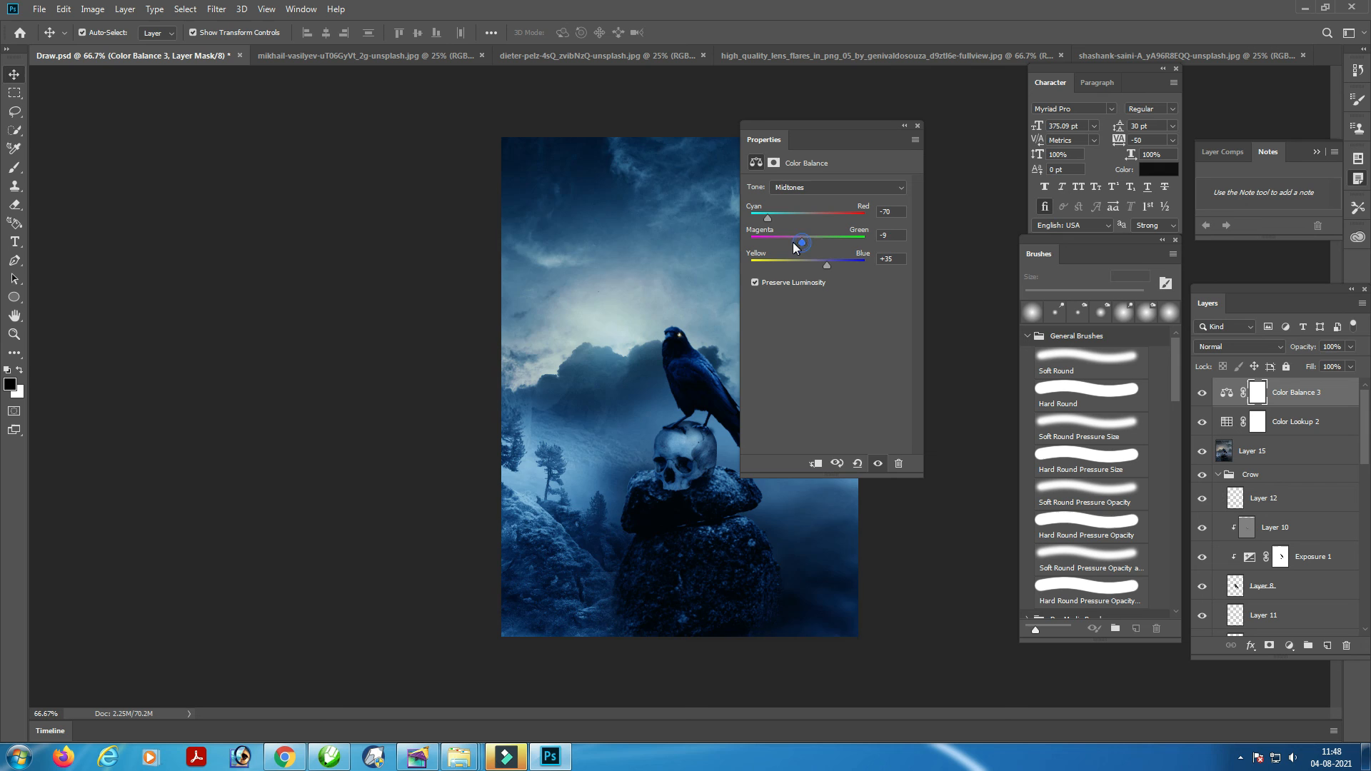
drag(794, 245, 800, 244)
click(905, 126)
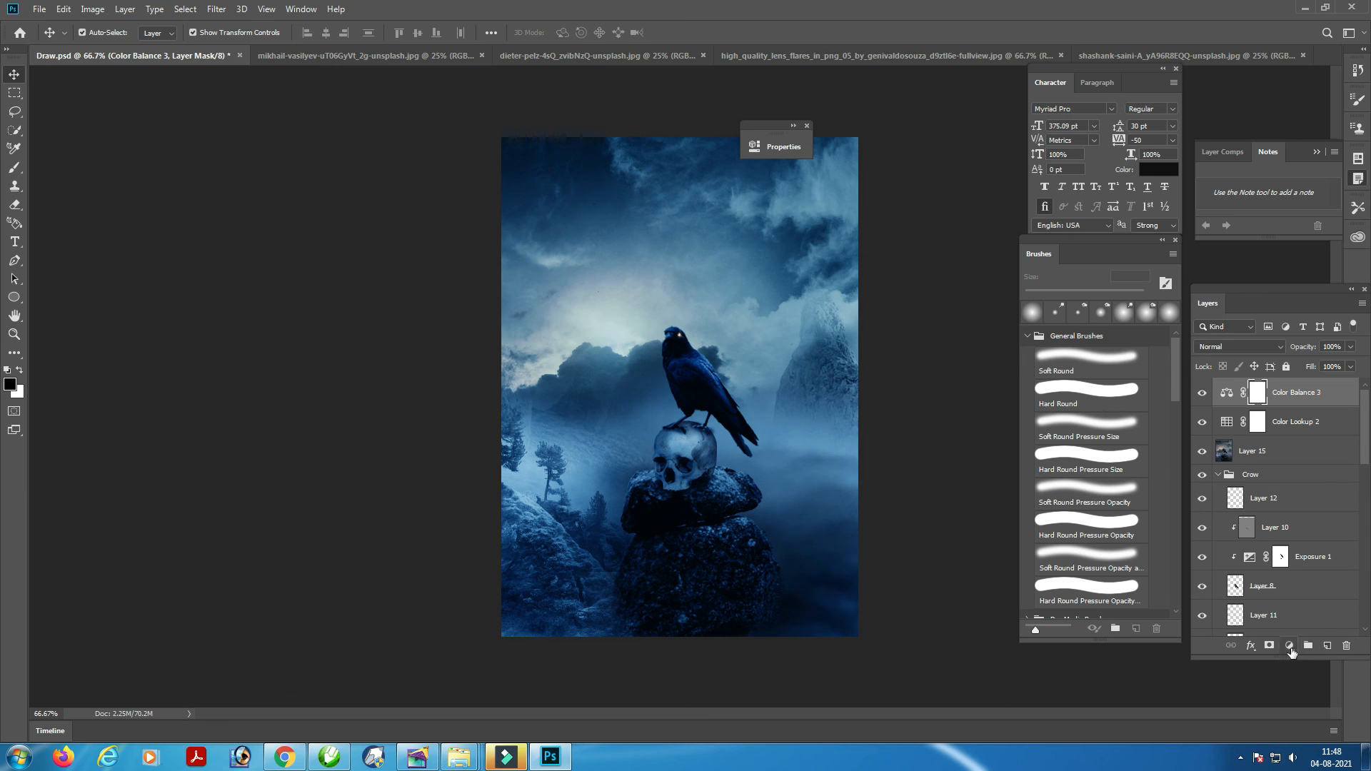
Add a Vibrance adjustment above Color Balance 3 and fine-tune its vibrance and saturation
click(1290, 645)
click(1298, 500)
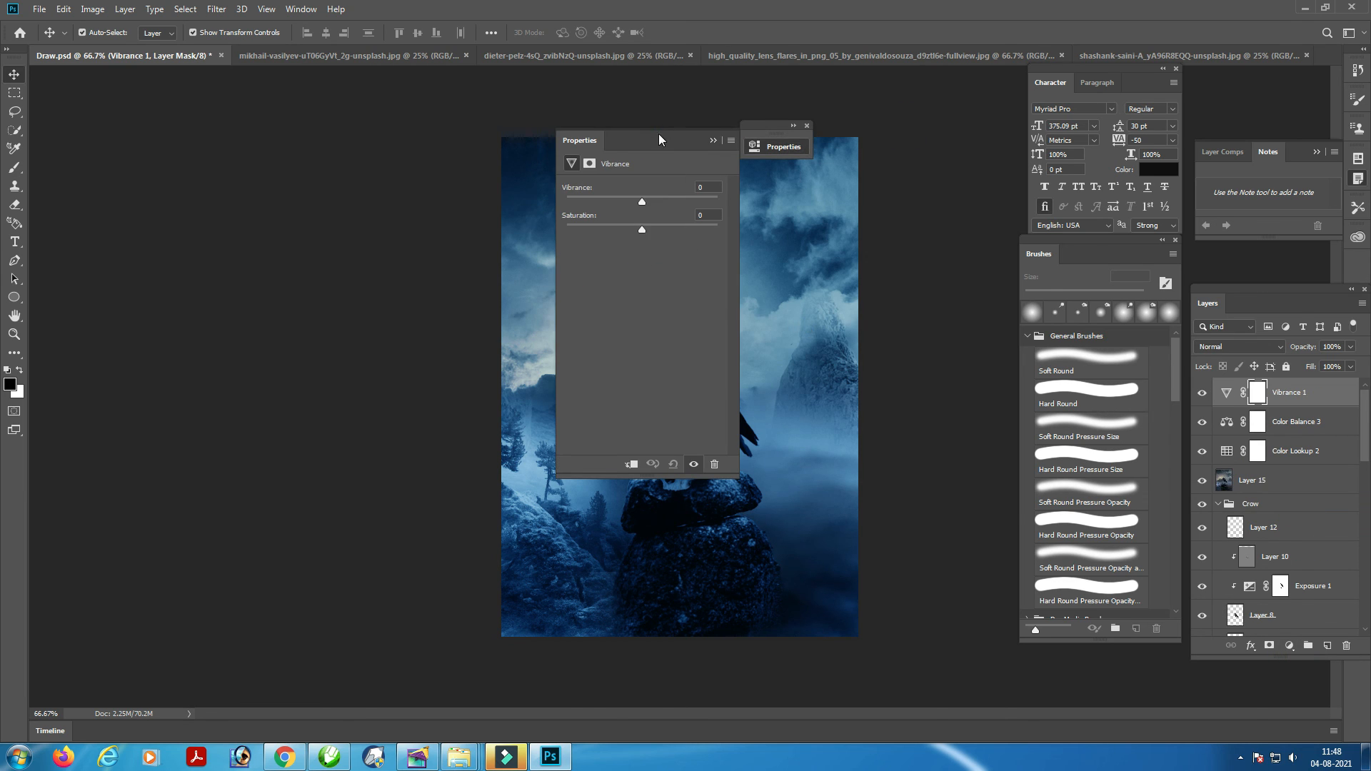
drag(659, 134, 978, 172)
drag(962, 235, 966, 263)
click(1035, 161)
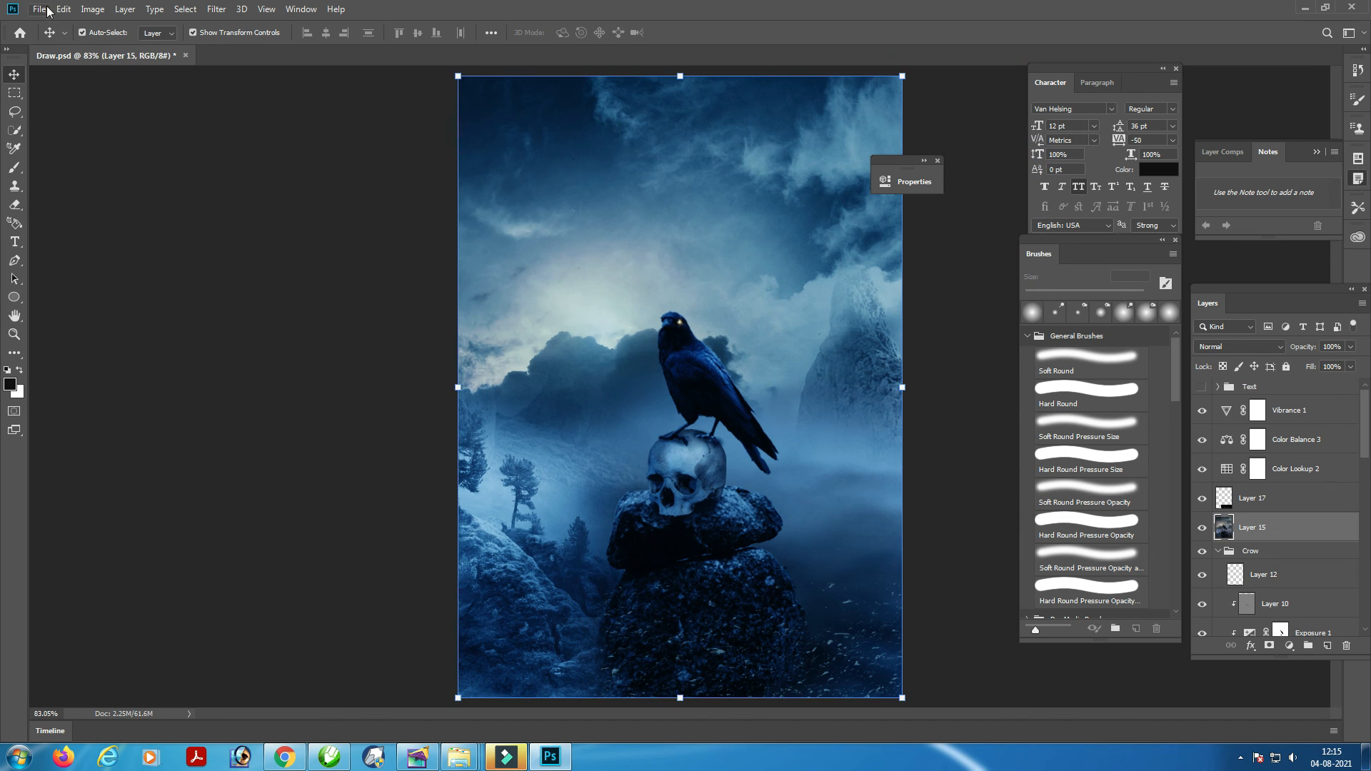
Open akin-EaMGSH-x-uM-unsplash from the Ravin Crow folder and place the photo in Draw.psd above Layer 15
click(63, 8)
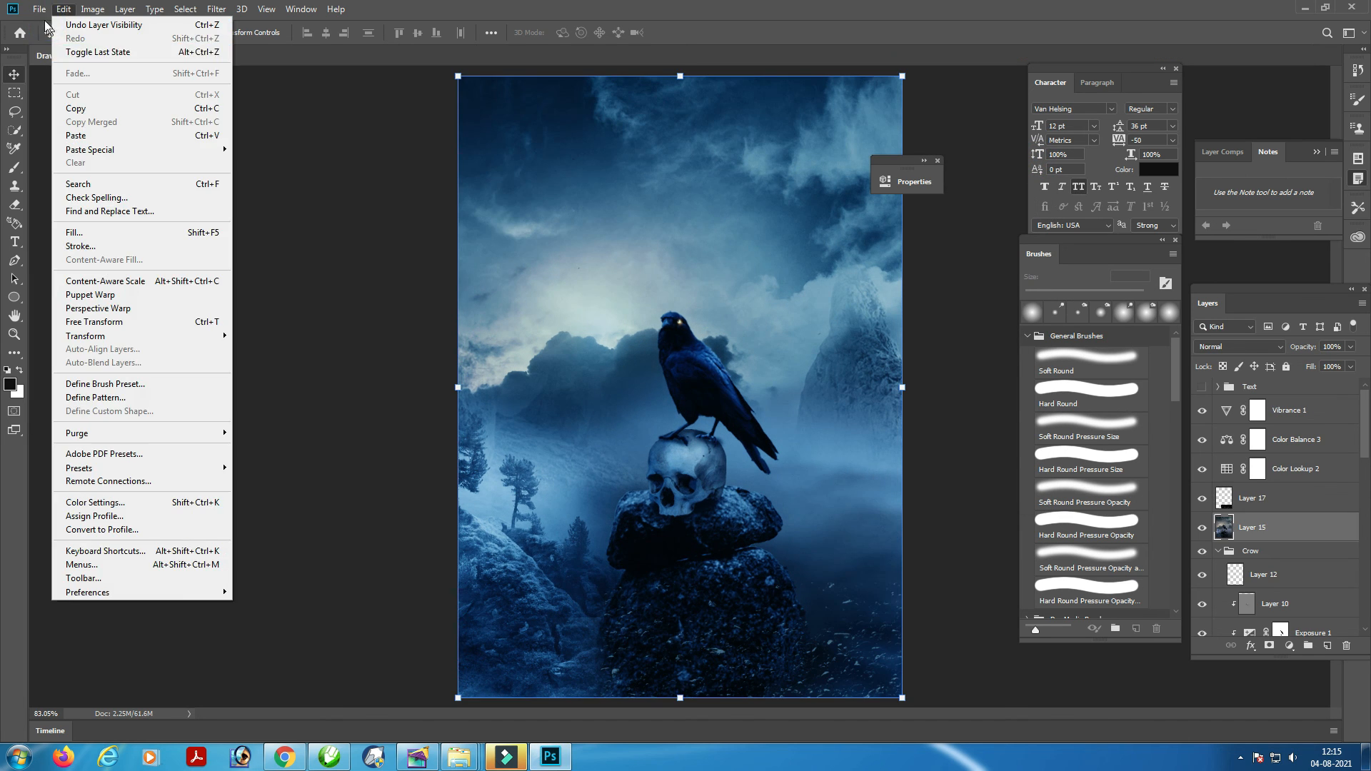
click(690, 221)
key(ctrl+o)
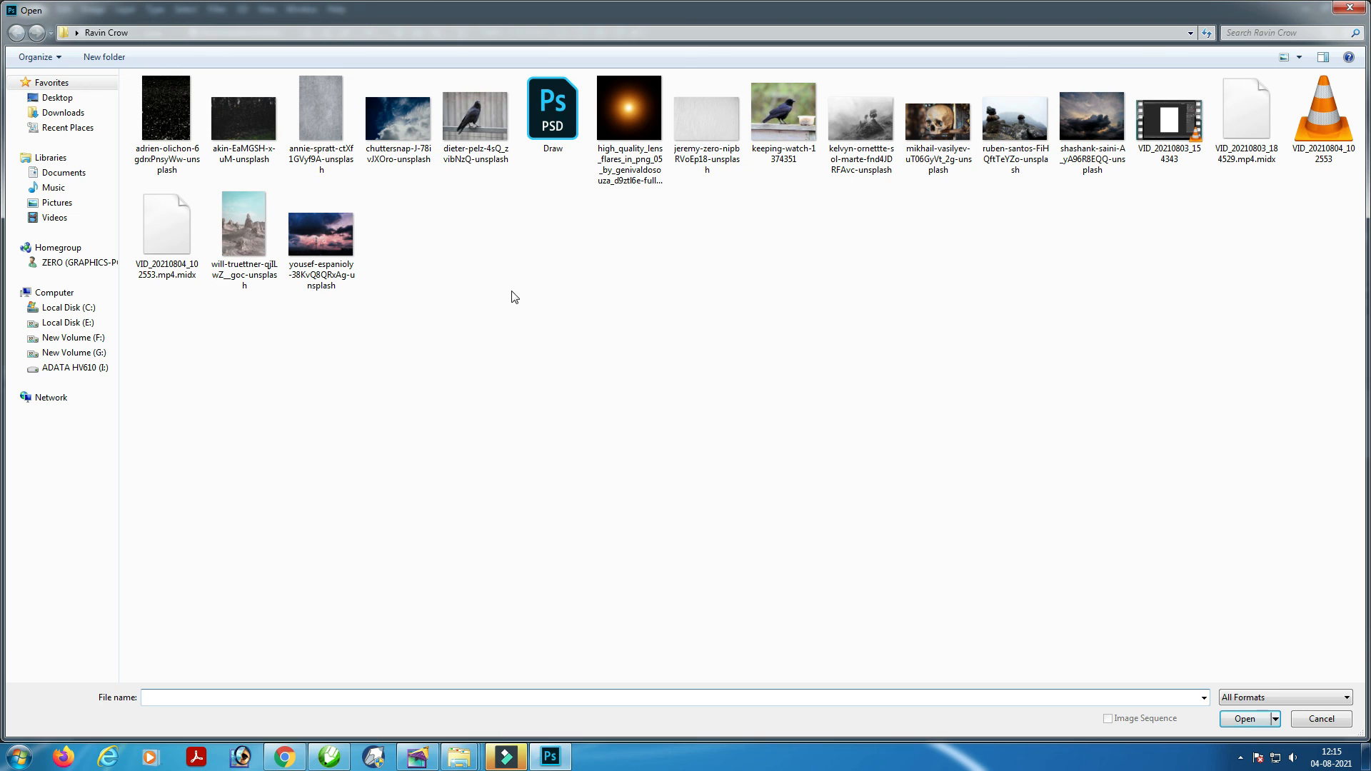
double_click(244, 116)
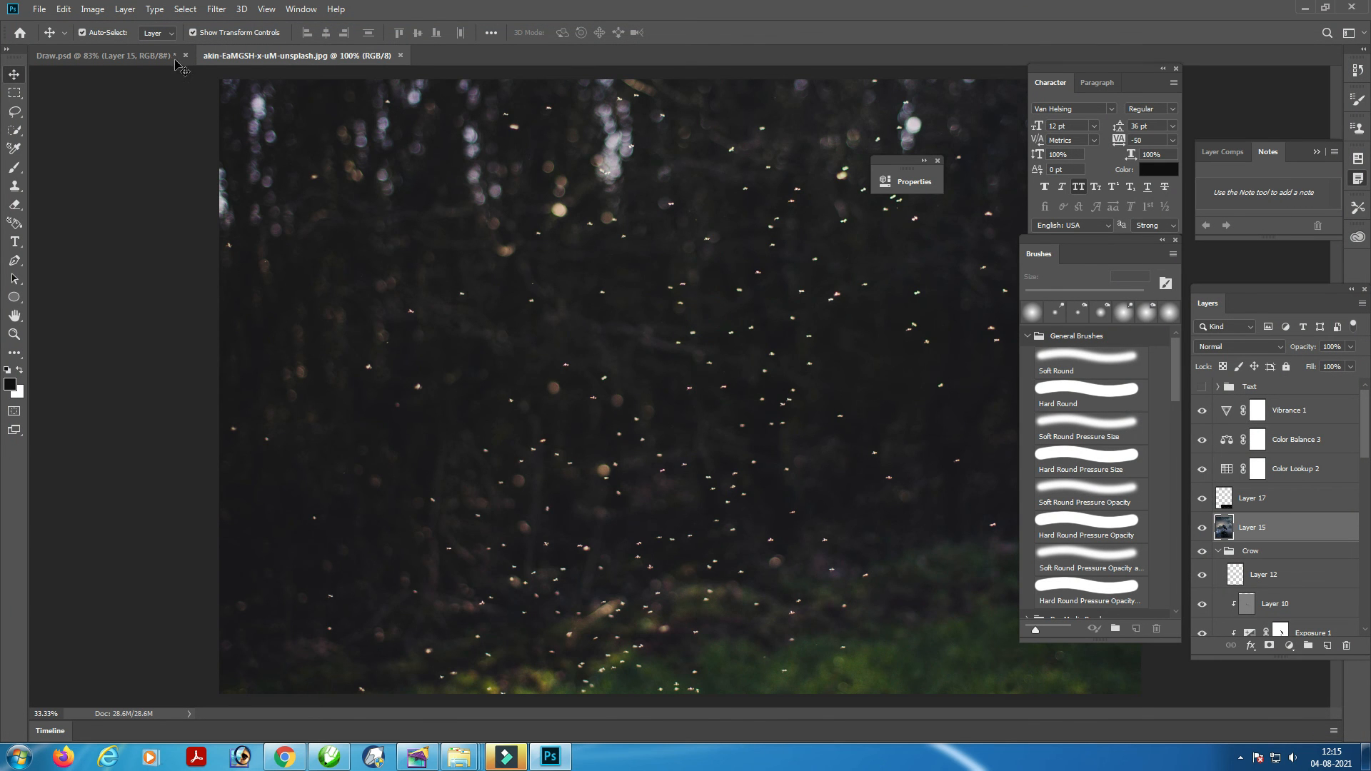
drag(166, 61, 629, 291)
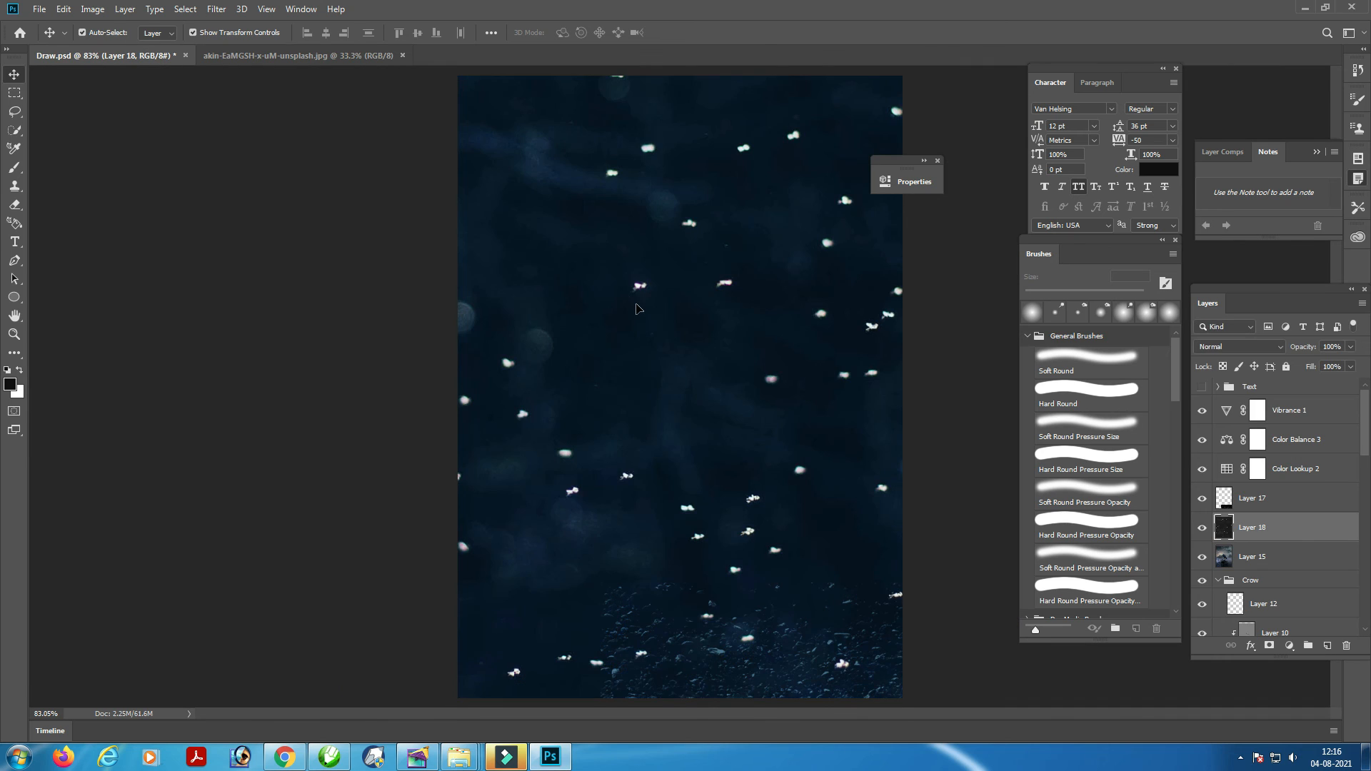
Scale the particle photo on Layer 18 down until its height roughly matches the canvas, and center it over the composite
key(ctrl+minus)
key(ctrl+minus)
key(ctrl+minus)
key(ctrl+minus)
key(ctrl+minus)
key(ctrl+minus)
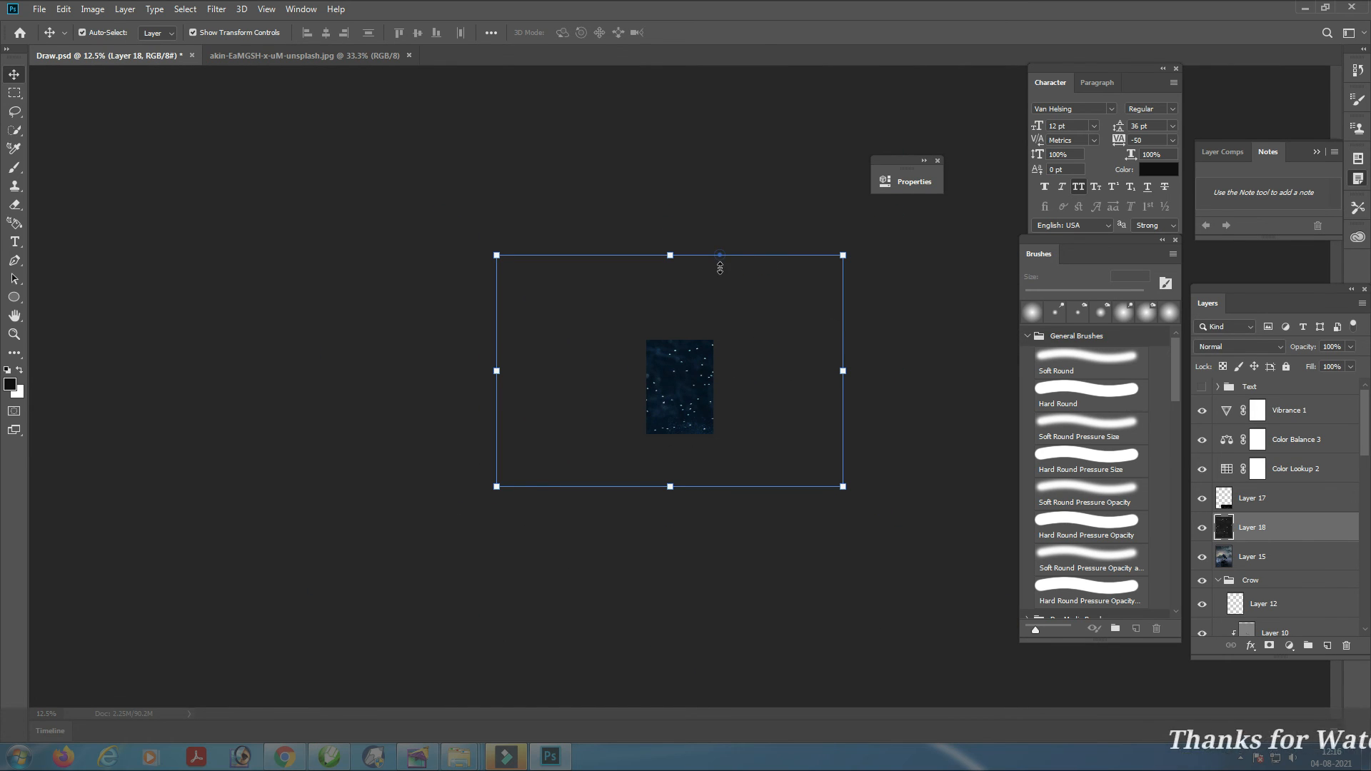
drag(717, 329, 700, 371)
key(Return)
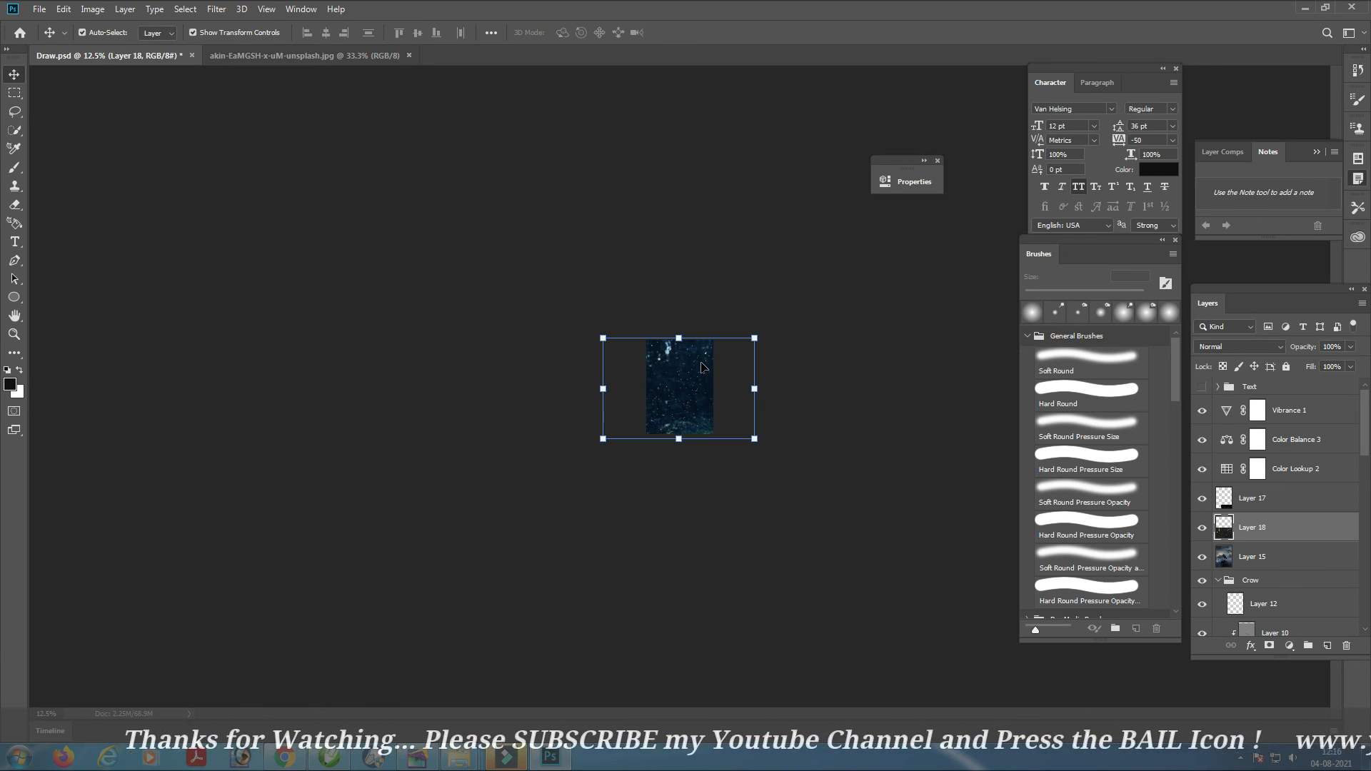
Rotate Layer 18 a quarter turn clockwise to portrait orientation and fit it to the canvas width
key(ctrl+plus)
key(ctrl+plus)
key(ctrl+plus)
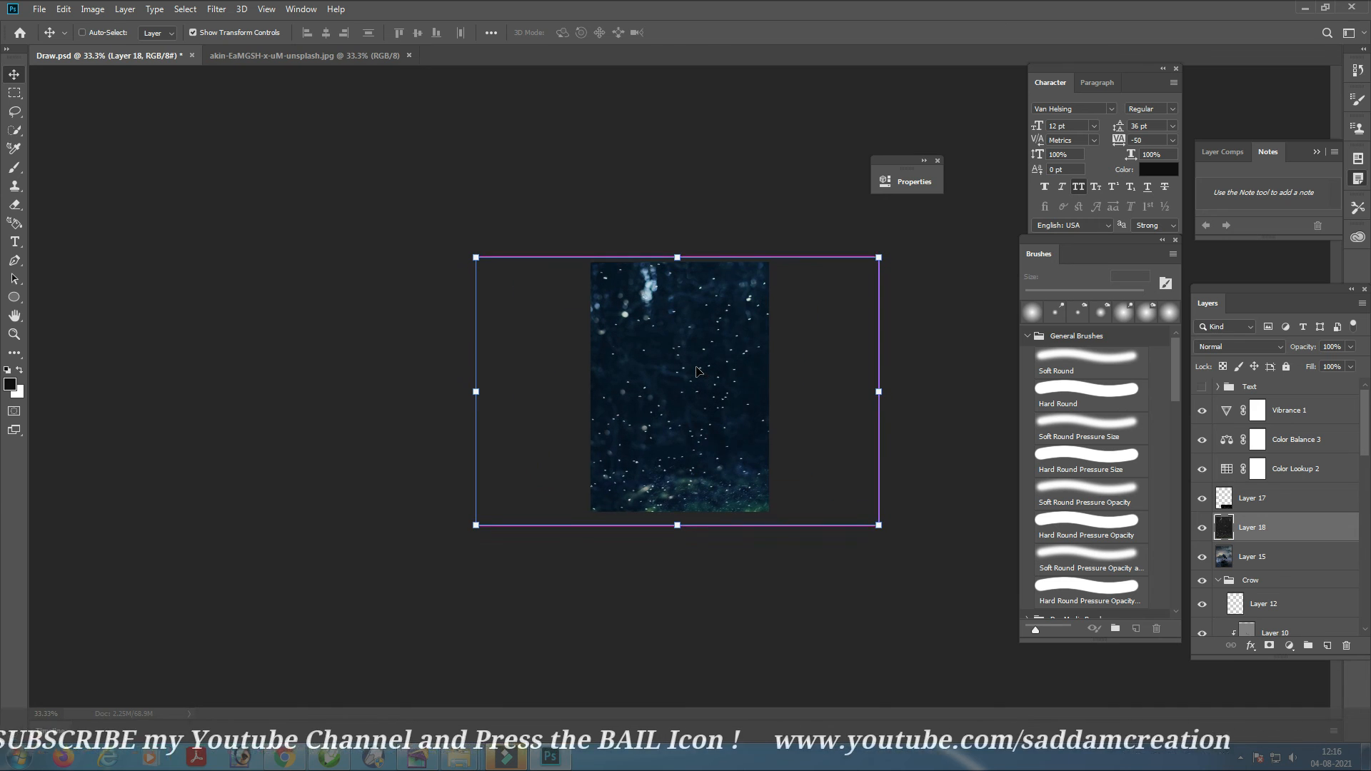
drag(747, 255, 769, 392)
right_click(747, 427)
click(804, 572)
key(Return)
Compare blend modes such as Overlay and Linear Light on Layer 18, and set it to Screen
click(1224, 349)
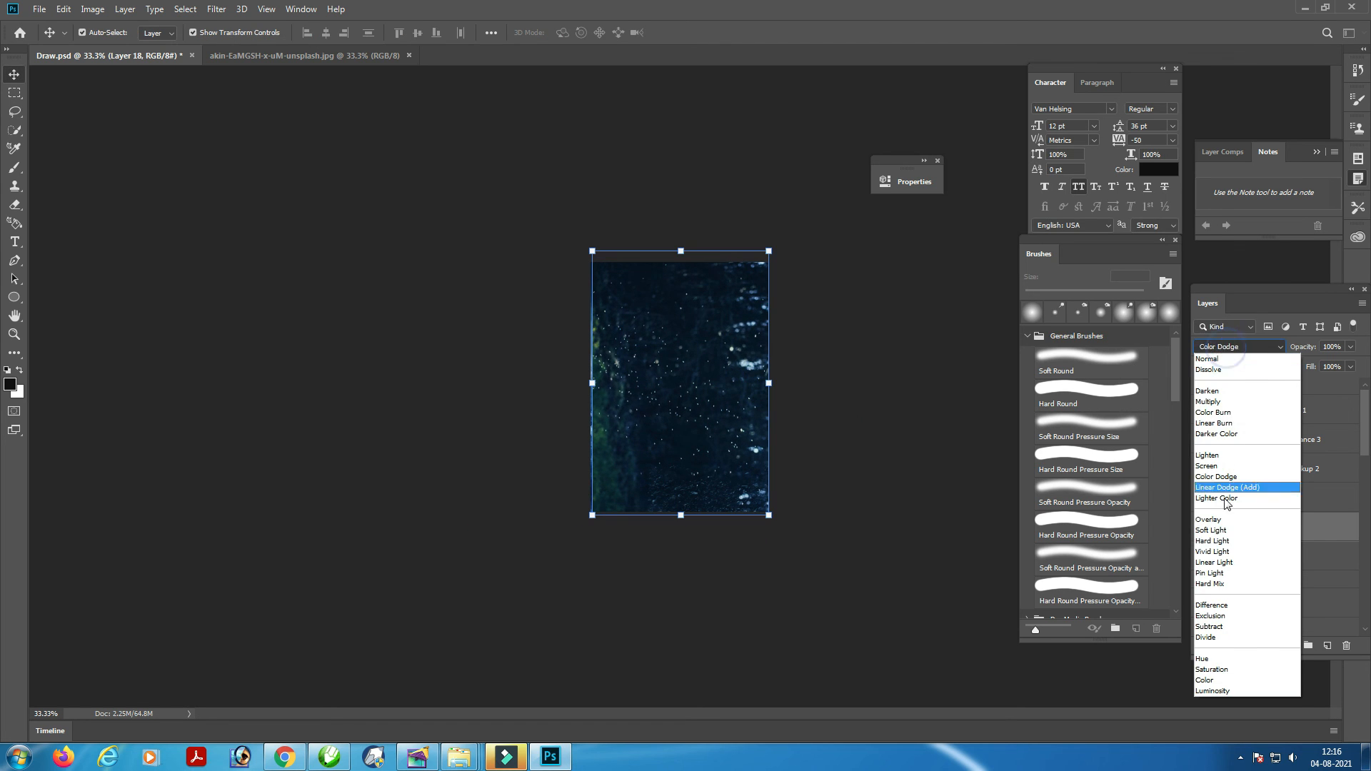
click(1225, 520)
click(1230, 346)
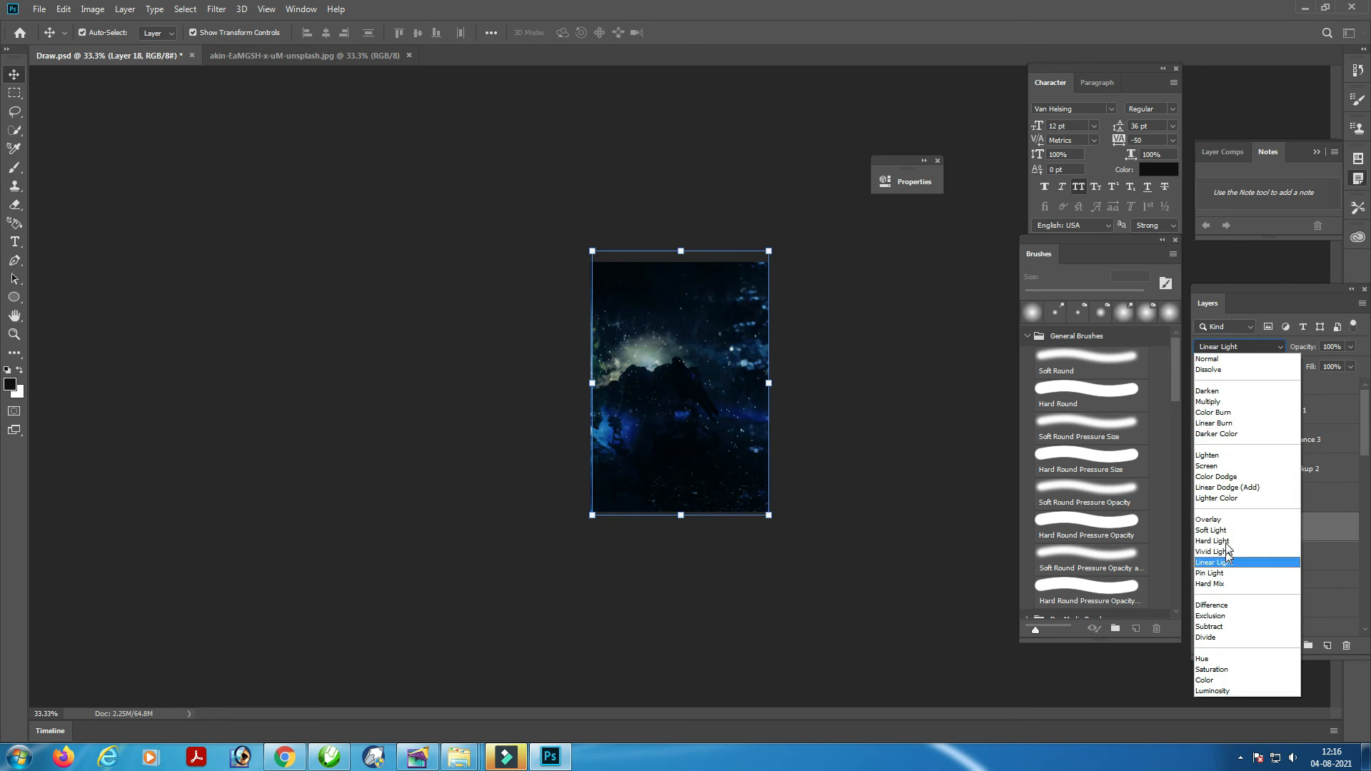
click(1214, 466)
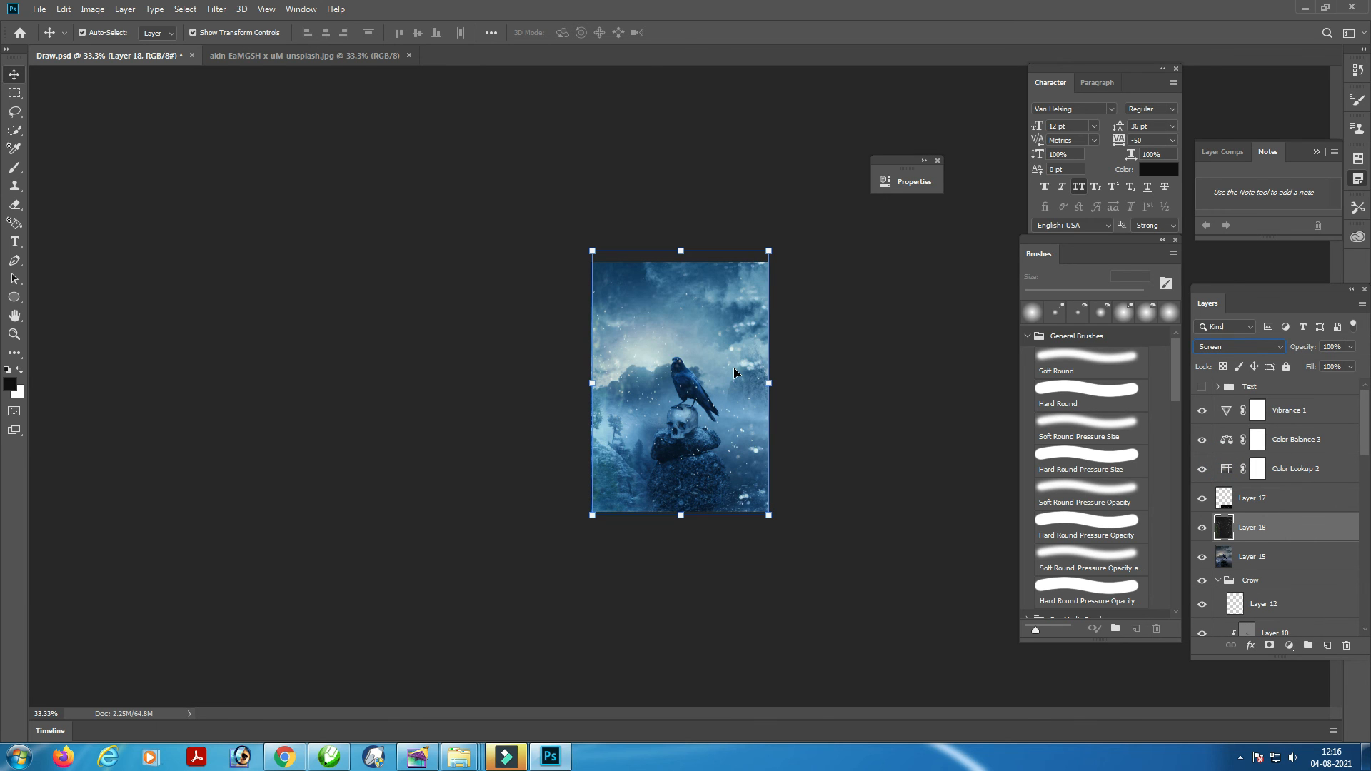
key(ctrl+plus)
key(ctrl+plus)
key(ctrl+plus)
key(ctrl+plus)
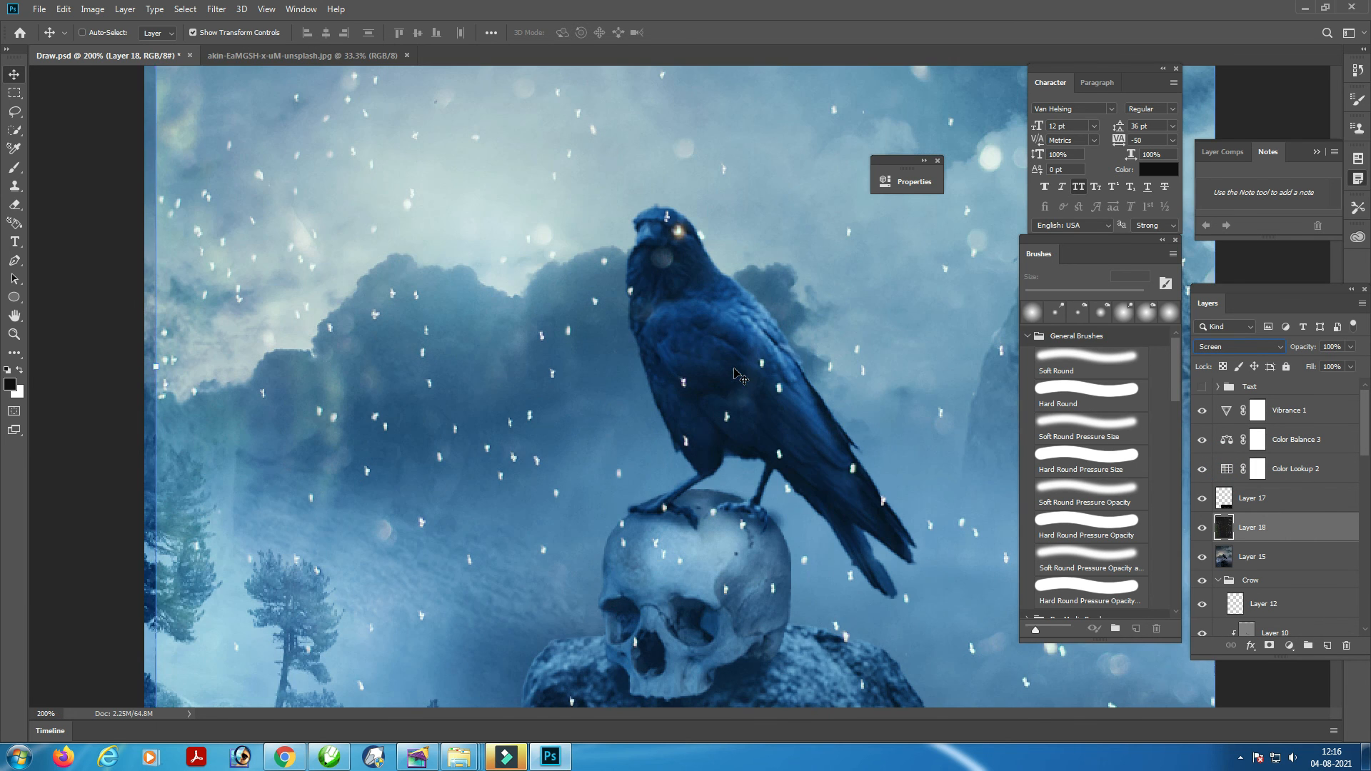
Add a layer mask to Layer 18 and paint black with a 175 px Soft Round brush over the crow, skull and surrounding clouds
click(1270, 646)
key(b)
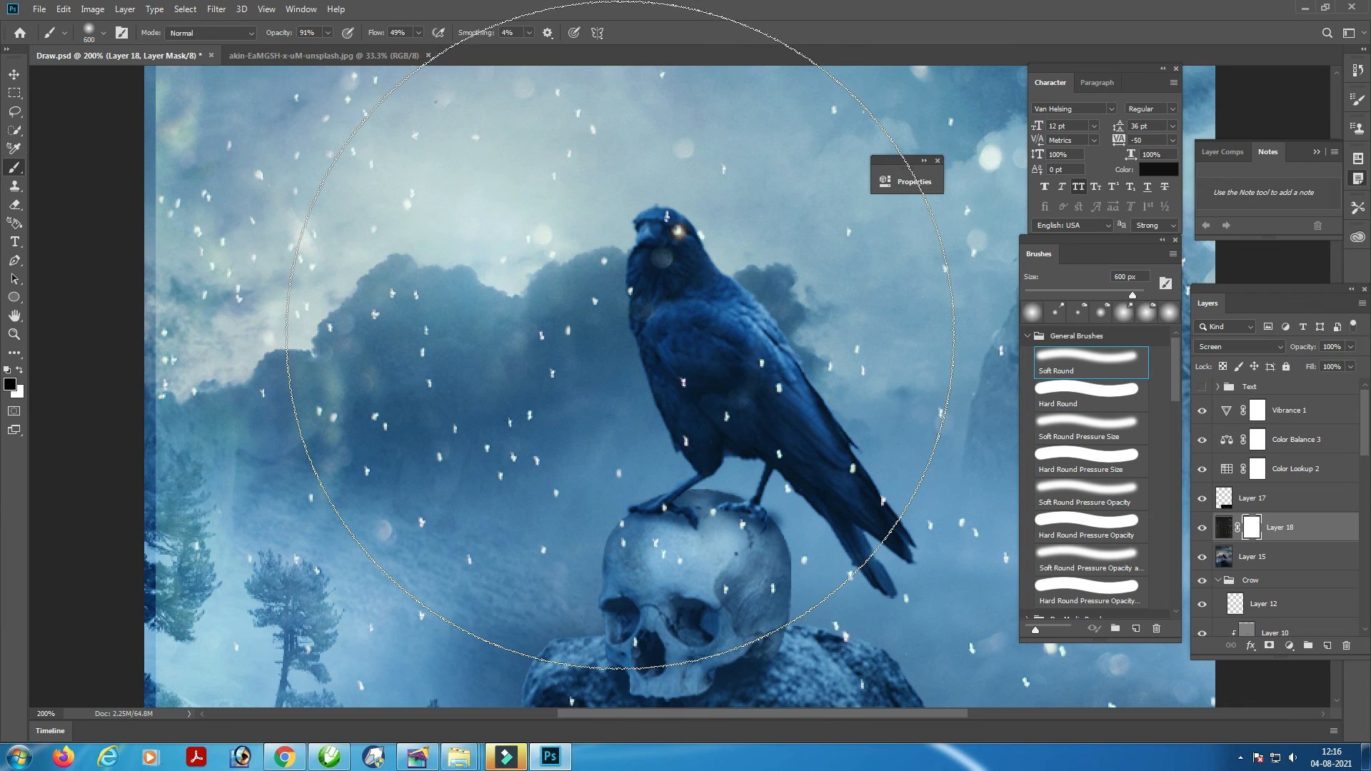
key(bracketleft)
key(bracketleft)
key(bracketleft)
key(bracketleft)
key(bracketleft)
key(bracketleft)
drag(641, 300, 660, 264)
drag(405, 361, 379, 295)
mouse_move(724, 189)
mouse_down()
mouse_move(754, 402)
mouse_move(833, 525)
mouse_move(594, 601)
mouse_move(517, 438)
mouse_move(577, 704)
mouse_move(883, 505)
mouse_move(840, 143)
mouse_move(943, 642)
mouse_move(860, 658)
mouse_up()
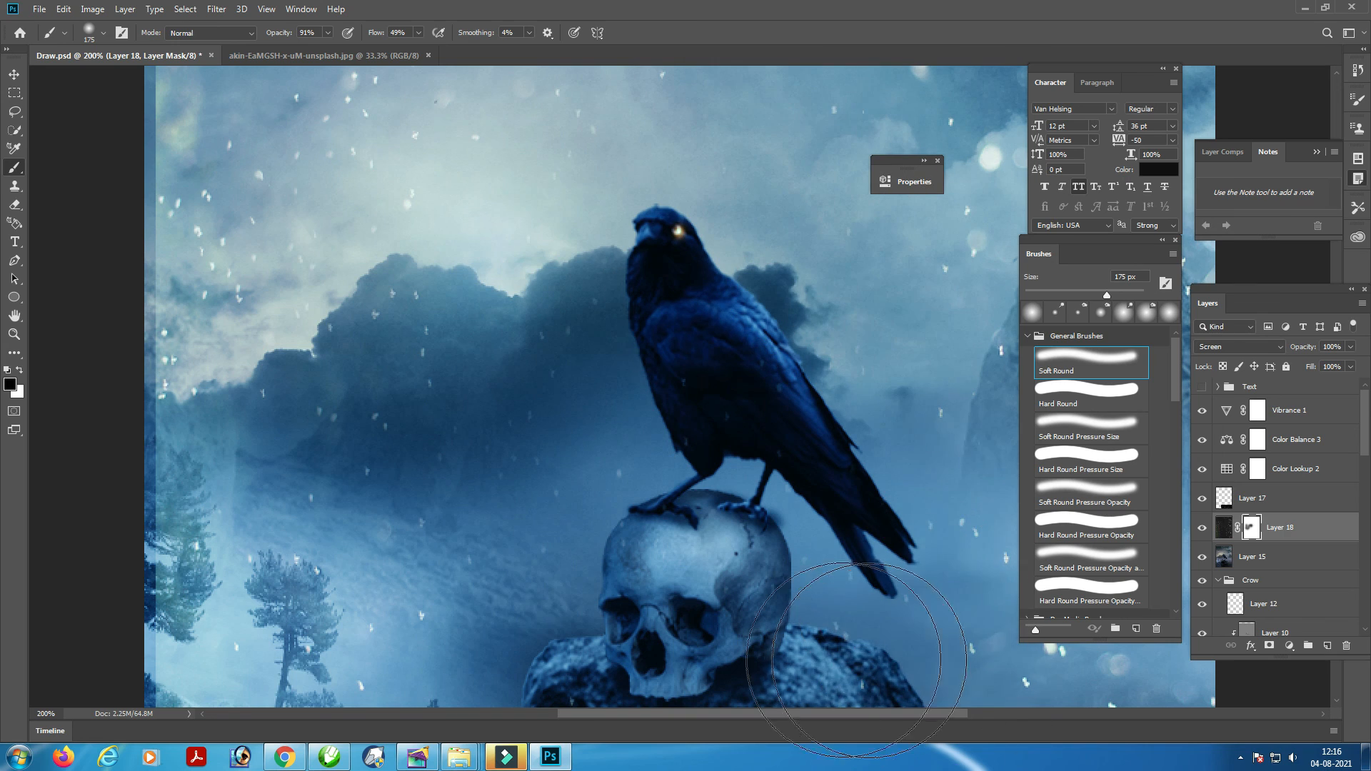
drag(746, 675, 786, 435)
mouse_move(840, 379)
mouse_down()
mouse_move(919, 545)
mouse_move(536, 398)
mouse_move(429, 169)
mouse_move(407, 229)
mouse_up()
drag(976, 505, 835, 569)
mouse_move(921, 315)
mouse_down()
mouse_move(541, 648)
mouse_move(598, 417)
mouse_up()
mouse_move(765, 621)
mouse_down()
mouse_move(691, 210)
mouse_move(841, 234)
mouse_up()
drag(728, 225, 821, 607)
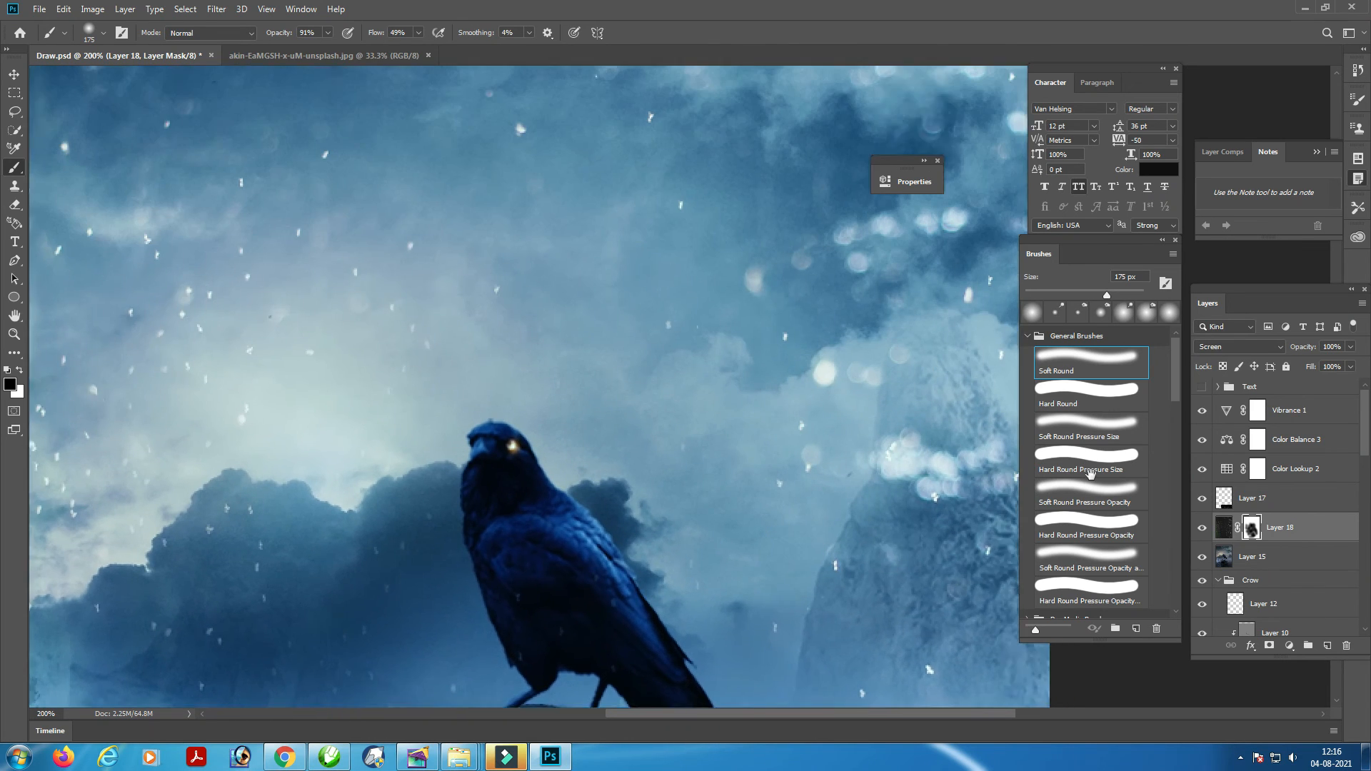
Lower the opacity of Layer 18 to 42%
click(1350, 347)
drag(1320, 371, 1315, 374)
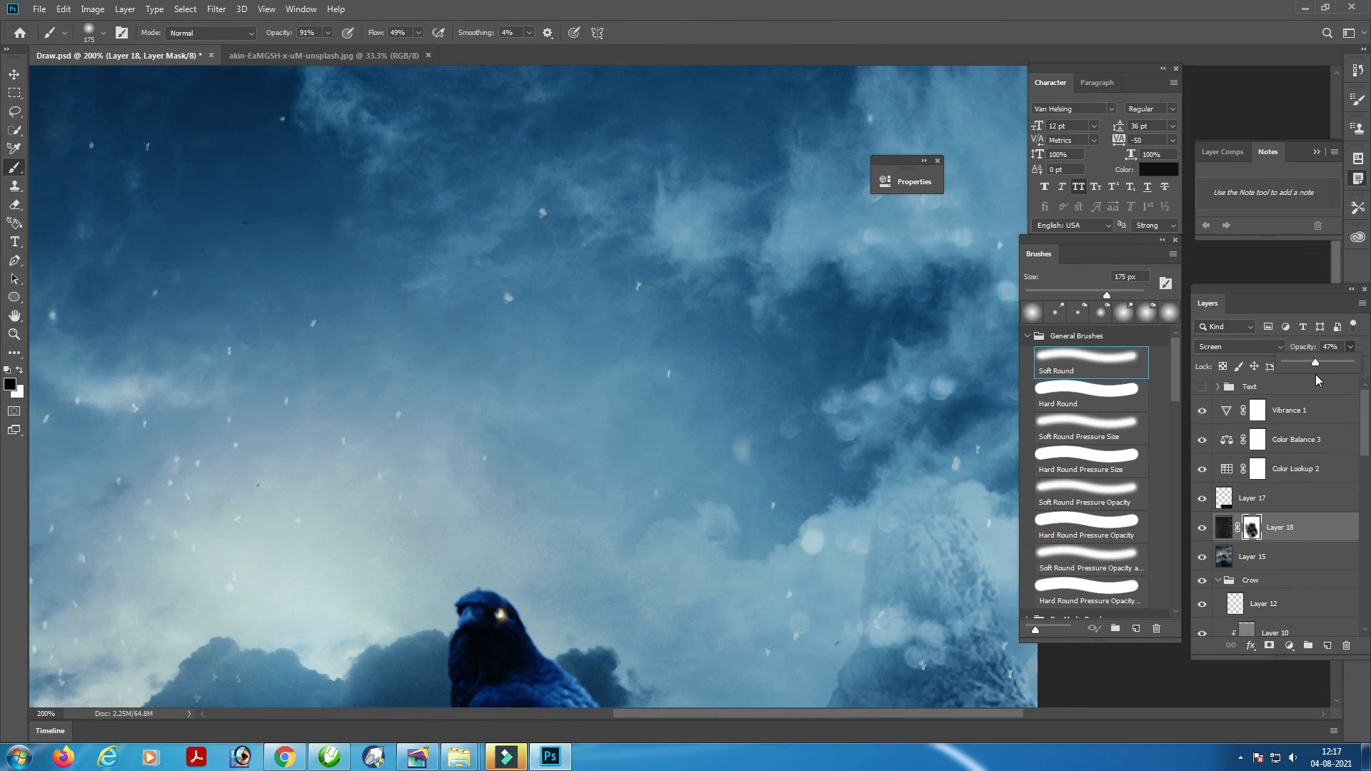
key(ctrl+0)
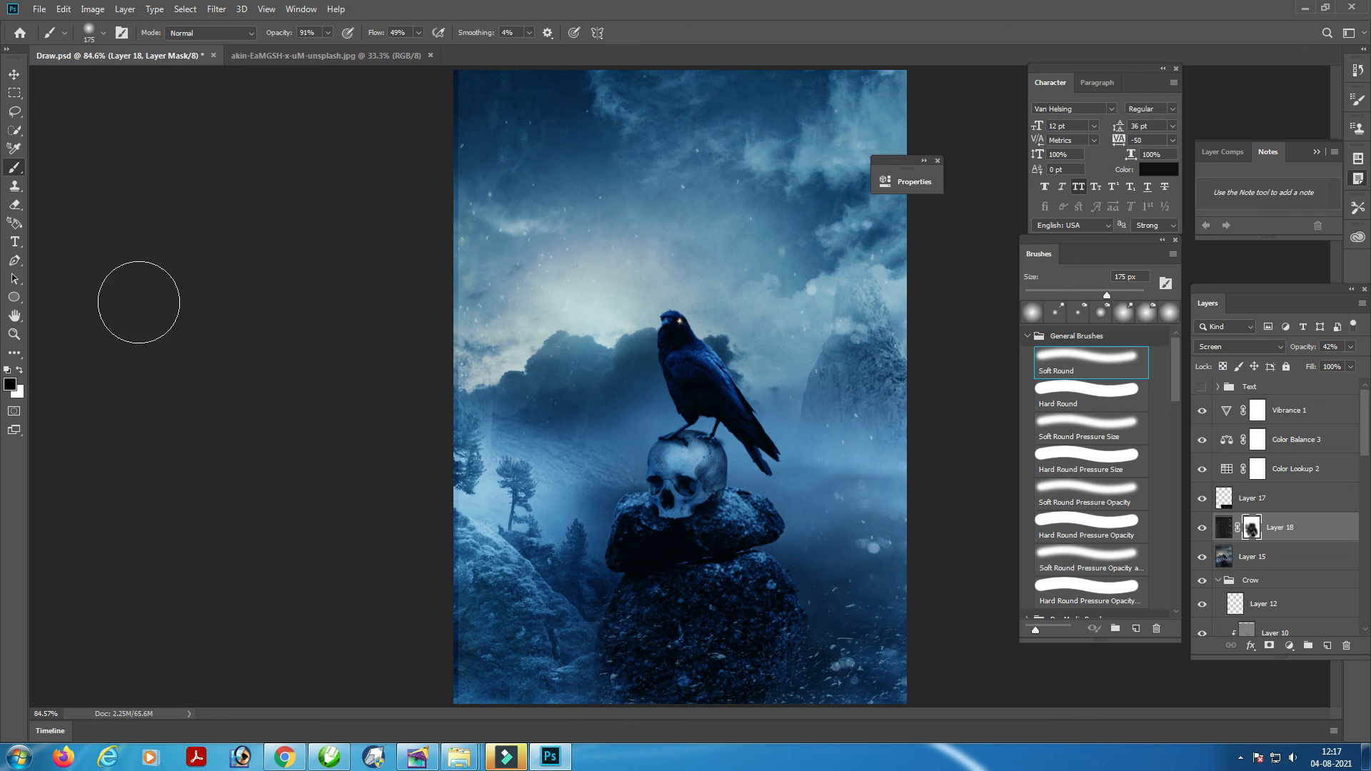
Show the hidden Text group above the adjustment layers
click(17, 75)
click(1203, 386)
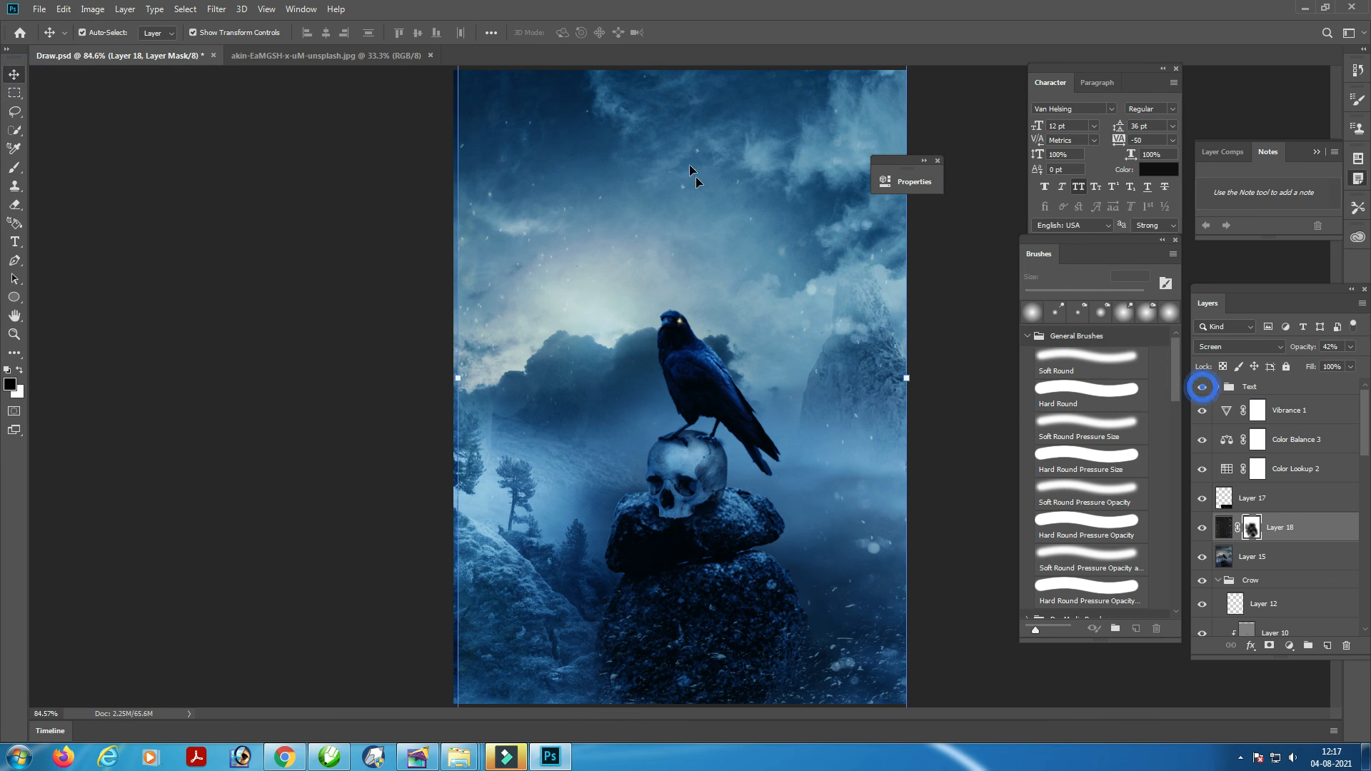